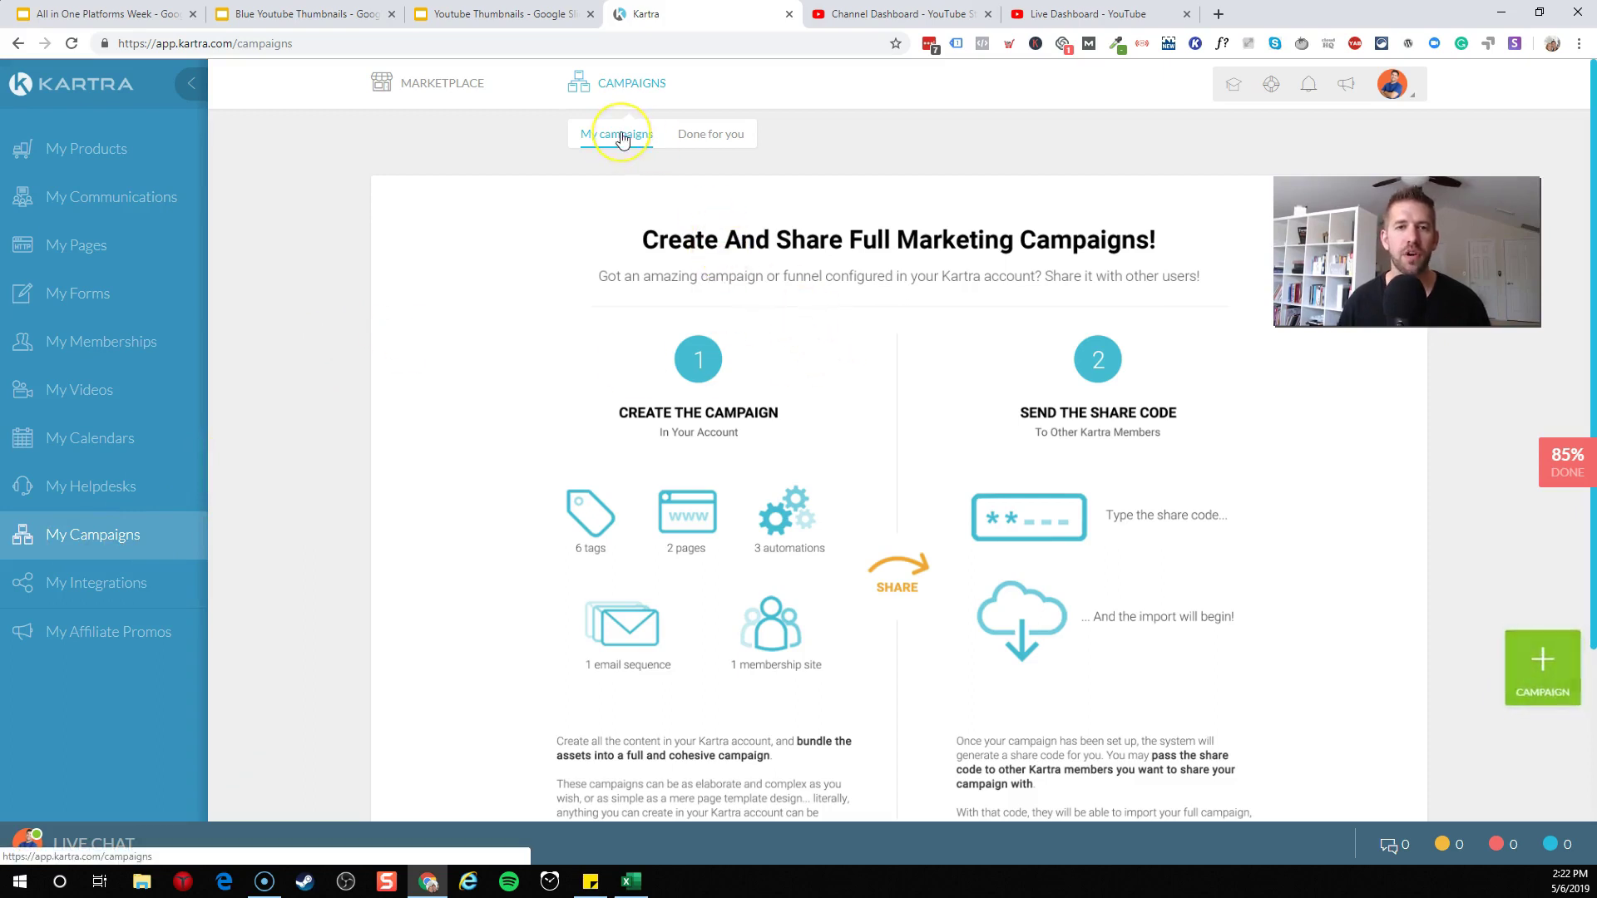
Open the done-for-you campaigns and look over the available campaign templates.
left_click(720, 138)
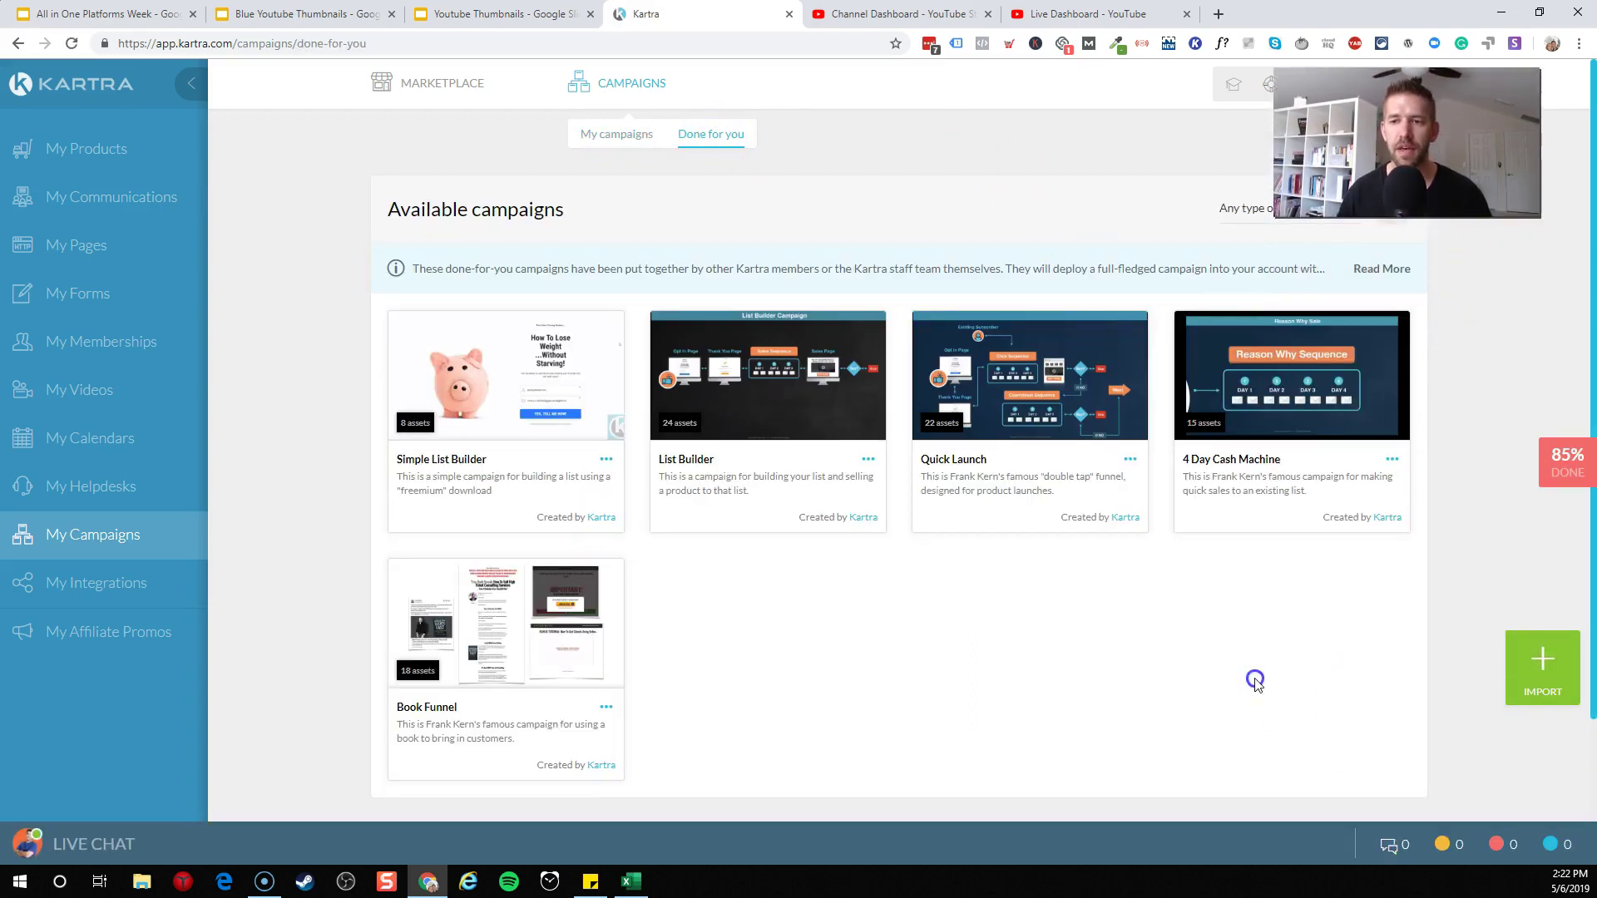
scroll(1254, 678, "down", 1)
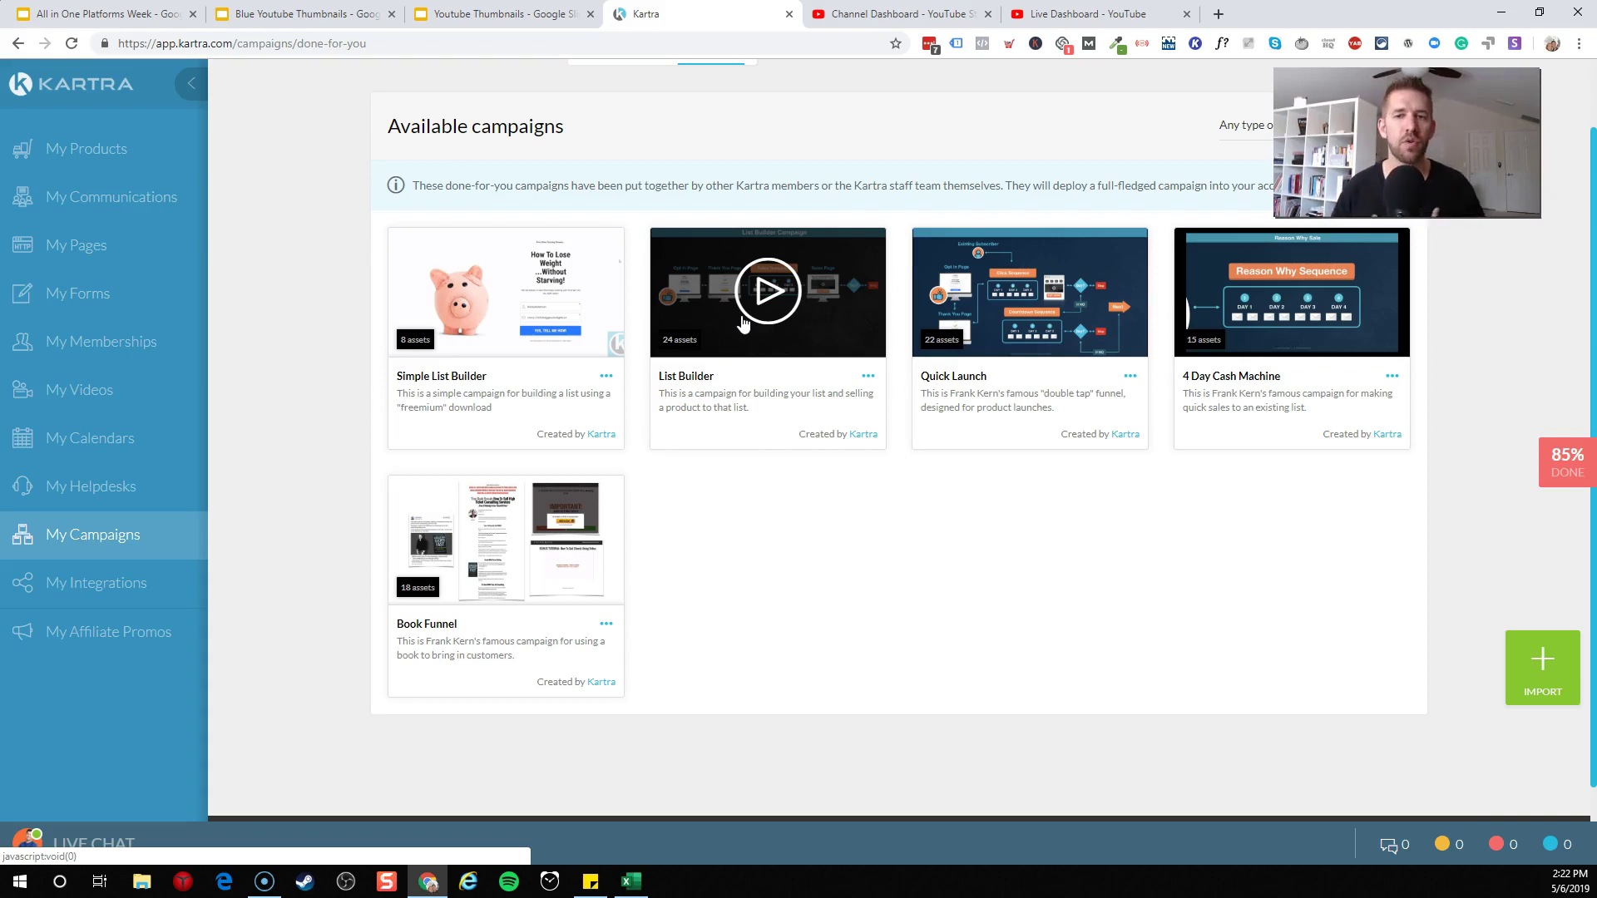
left_click(1063, 331)
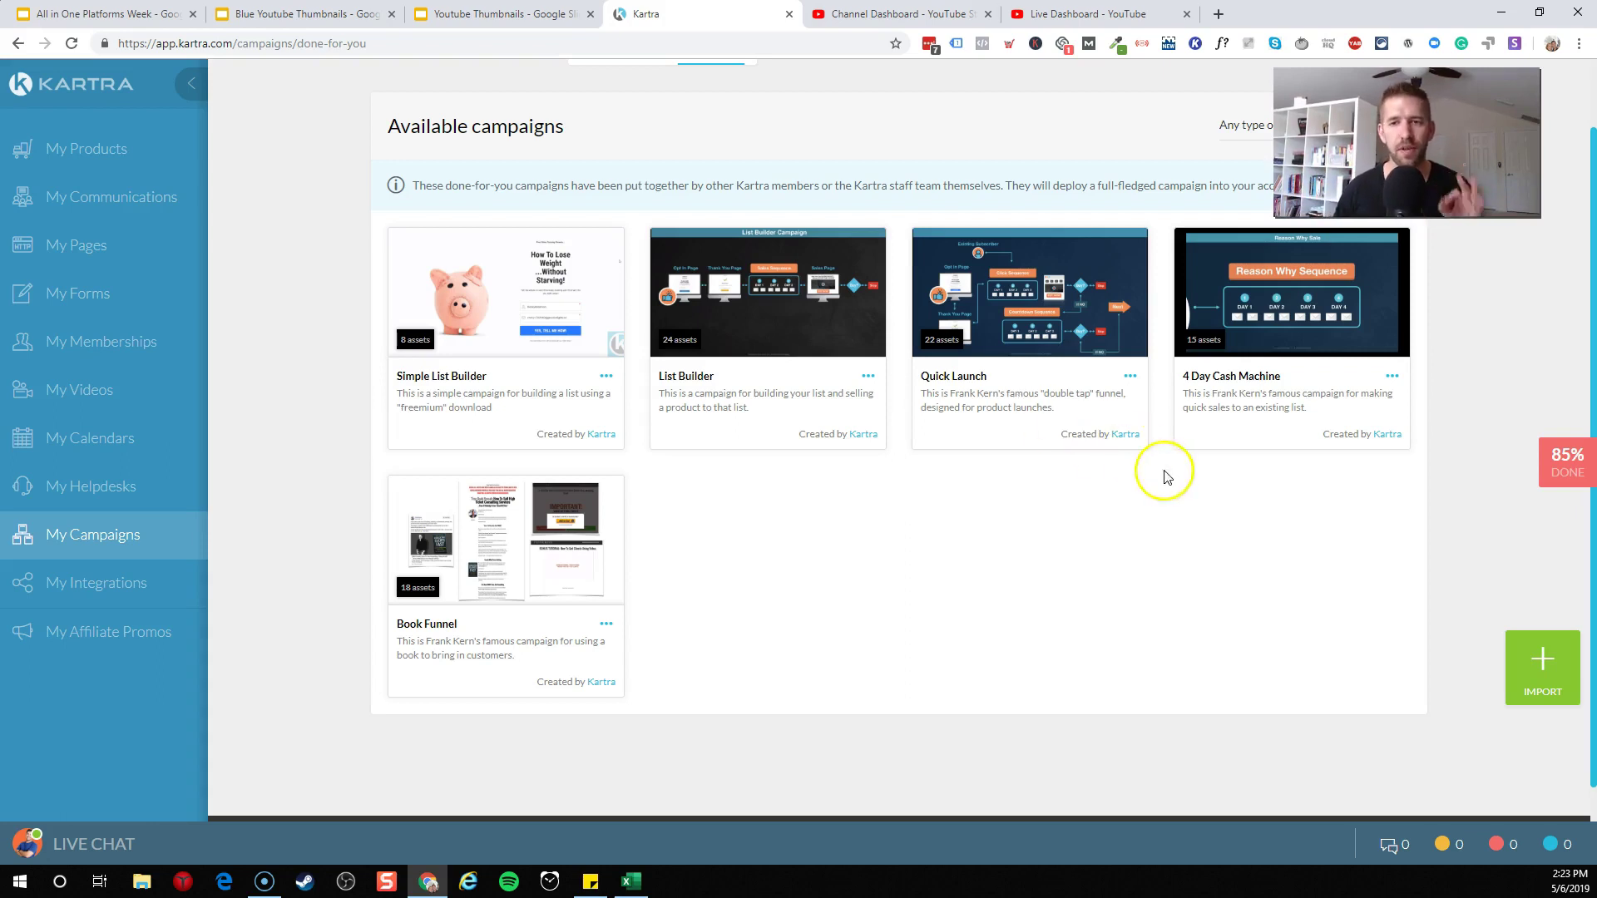
mouse_move(1053, 326)
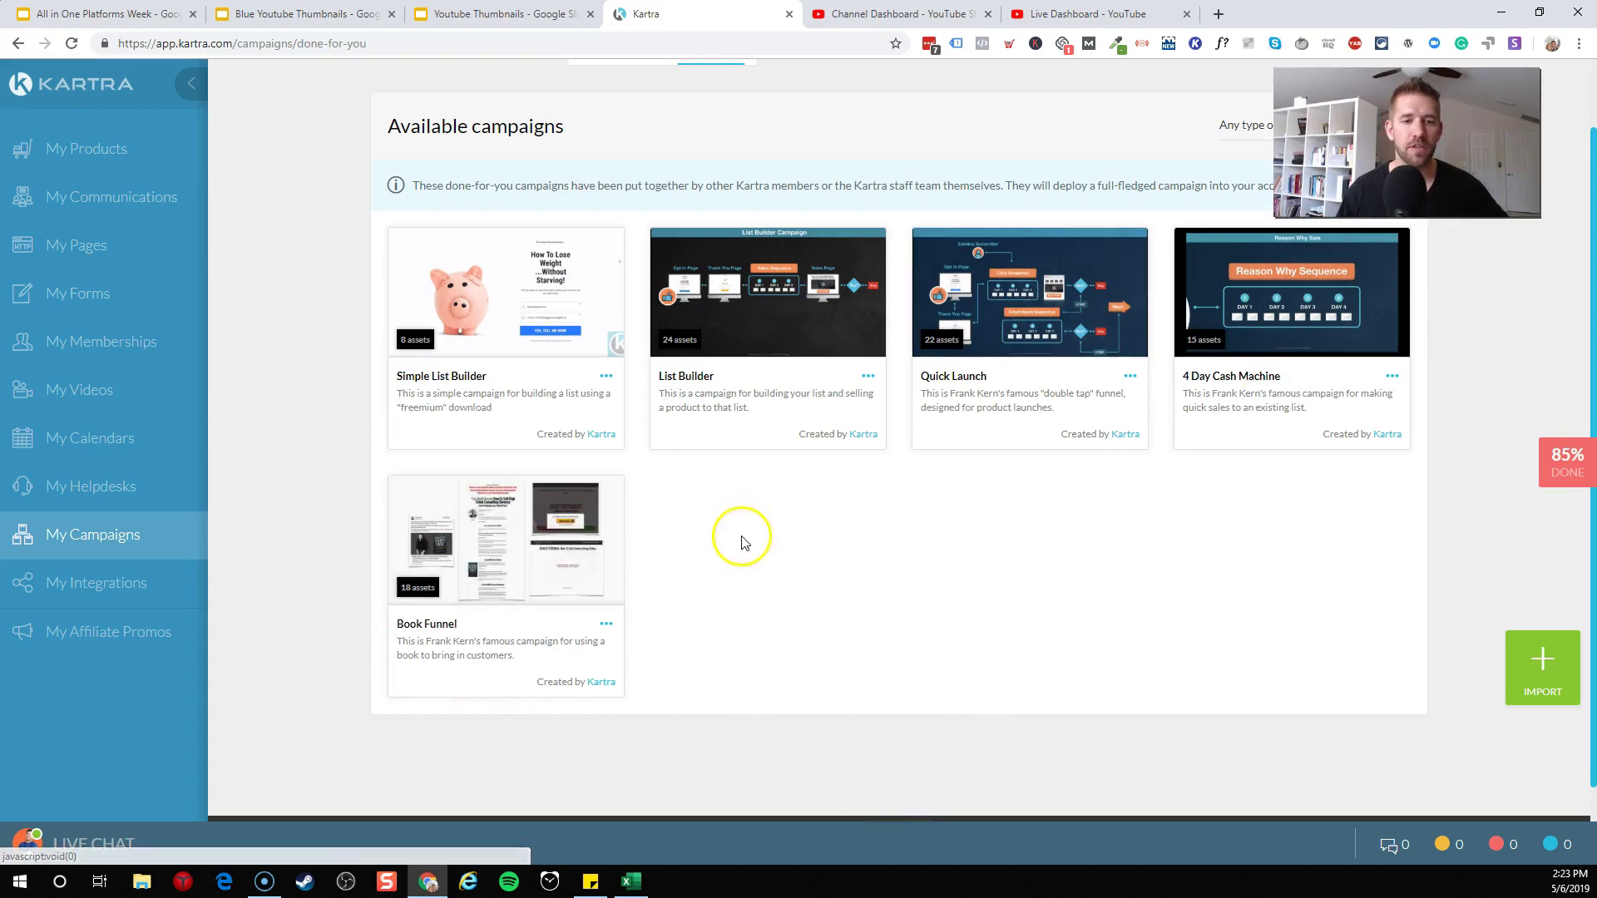
mouse_move(563, 554)
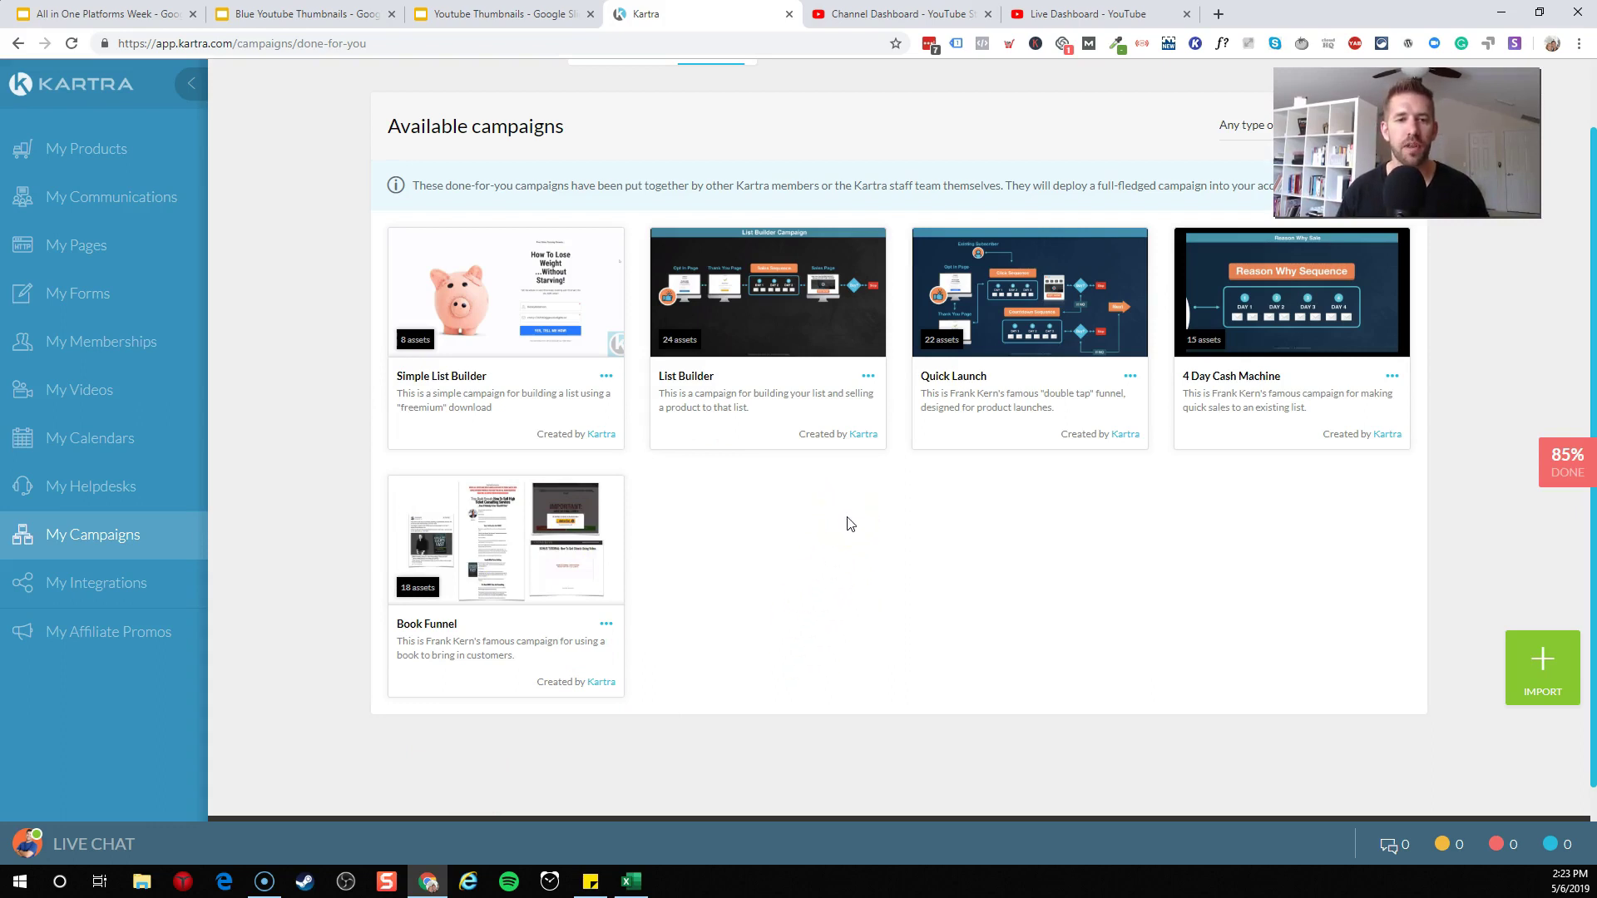
mouse_move(478, 312)
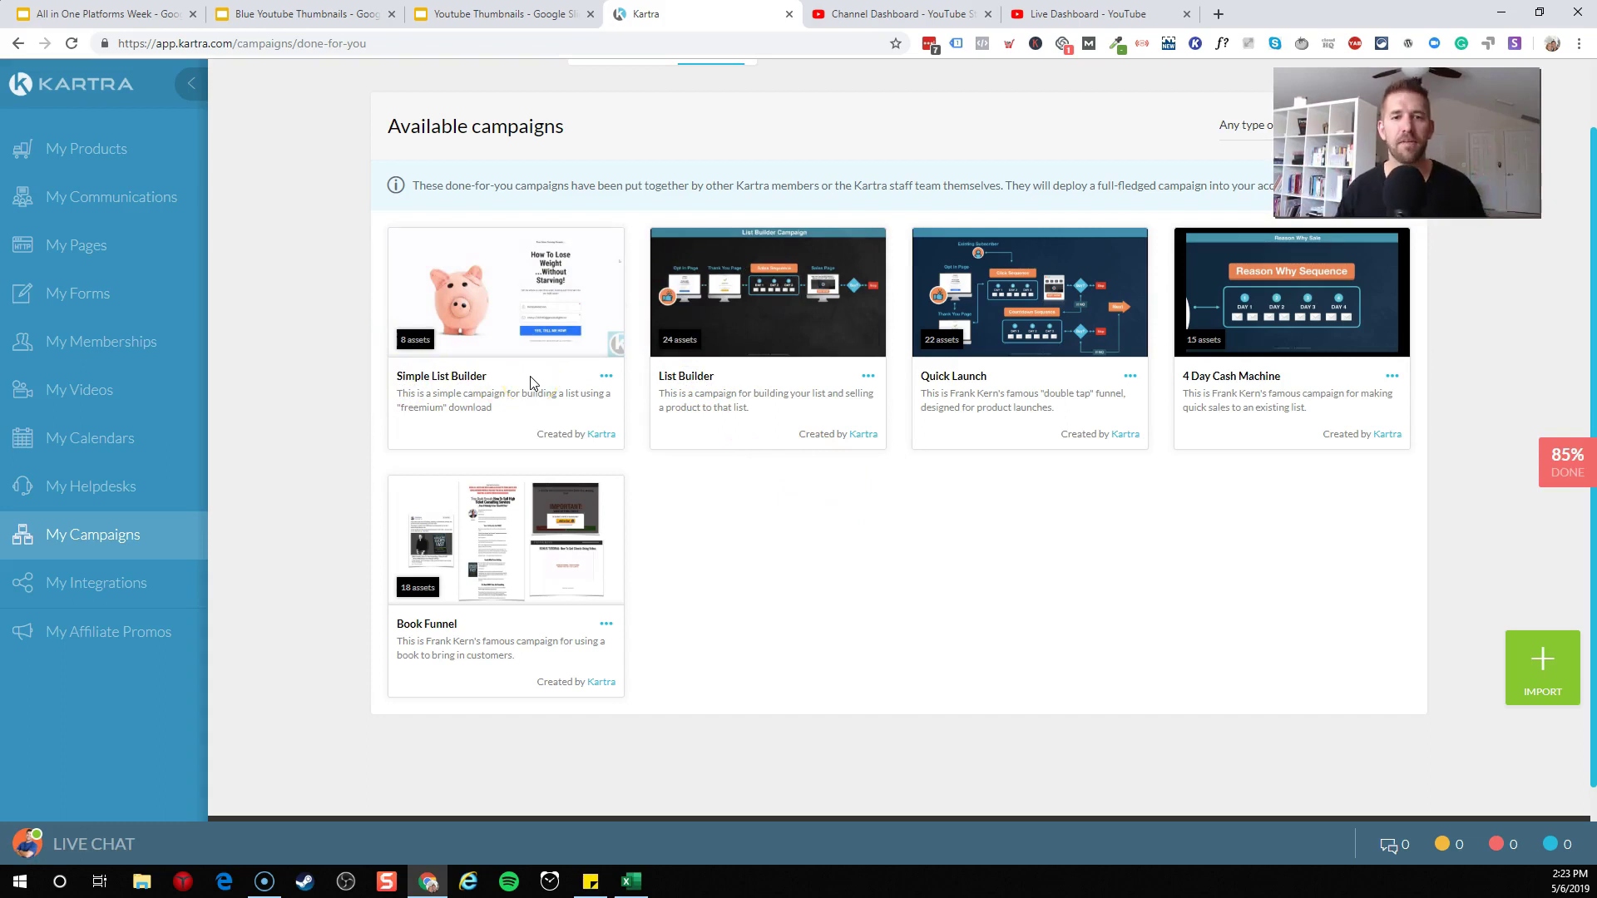
View the assets included in the Simple List Builder campaign and close the overview.
left_click(606, 381)
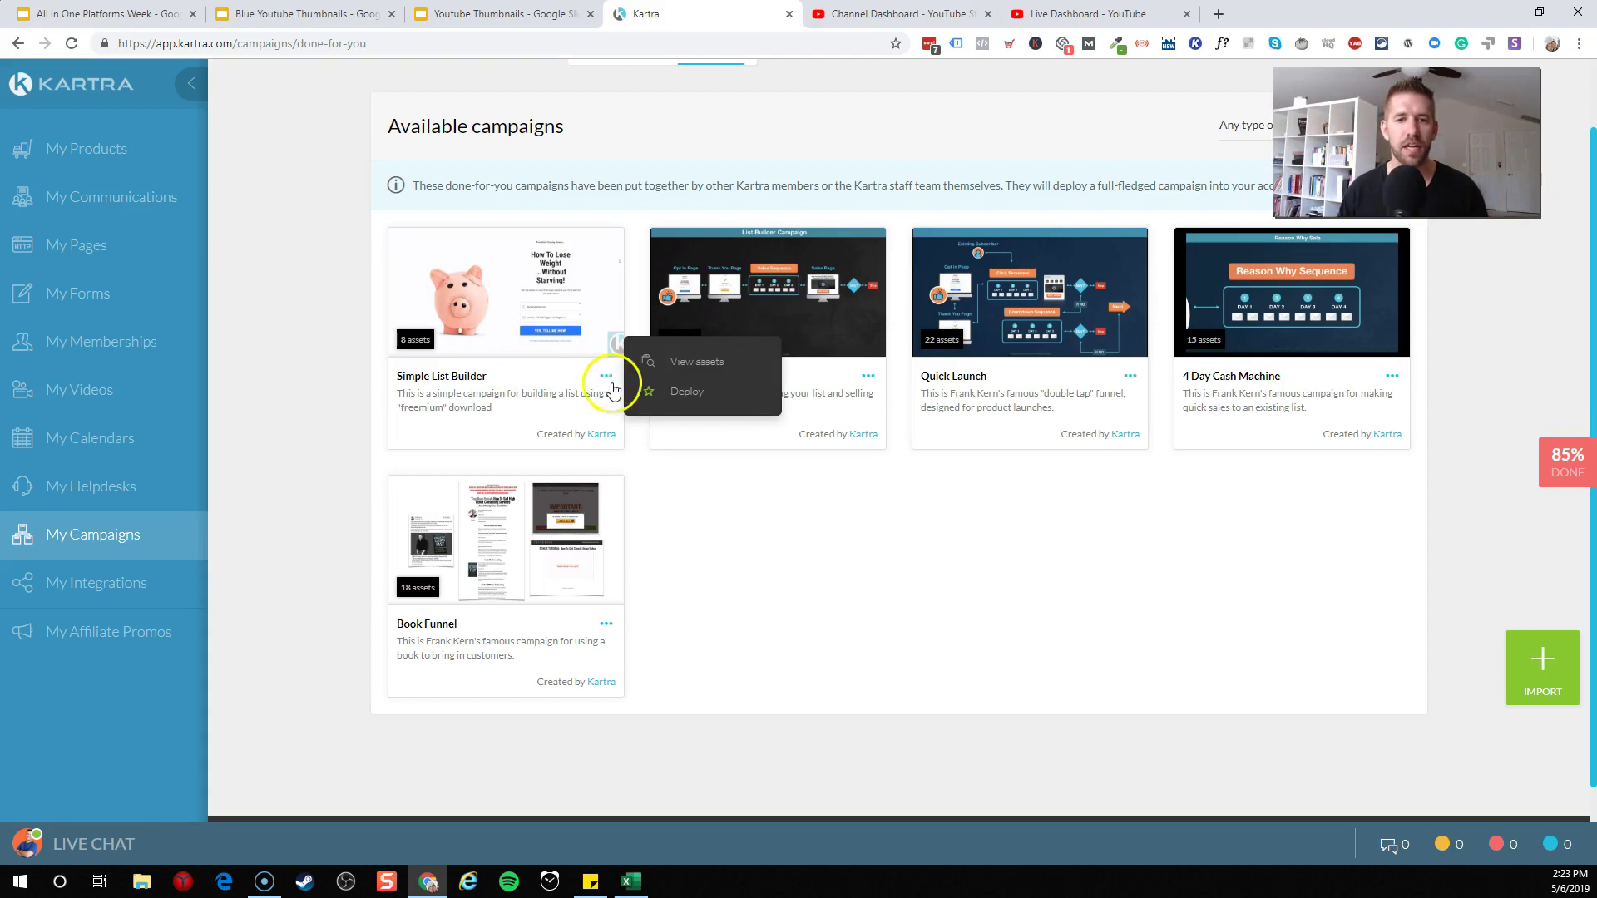
left_click(692, 368)
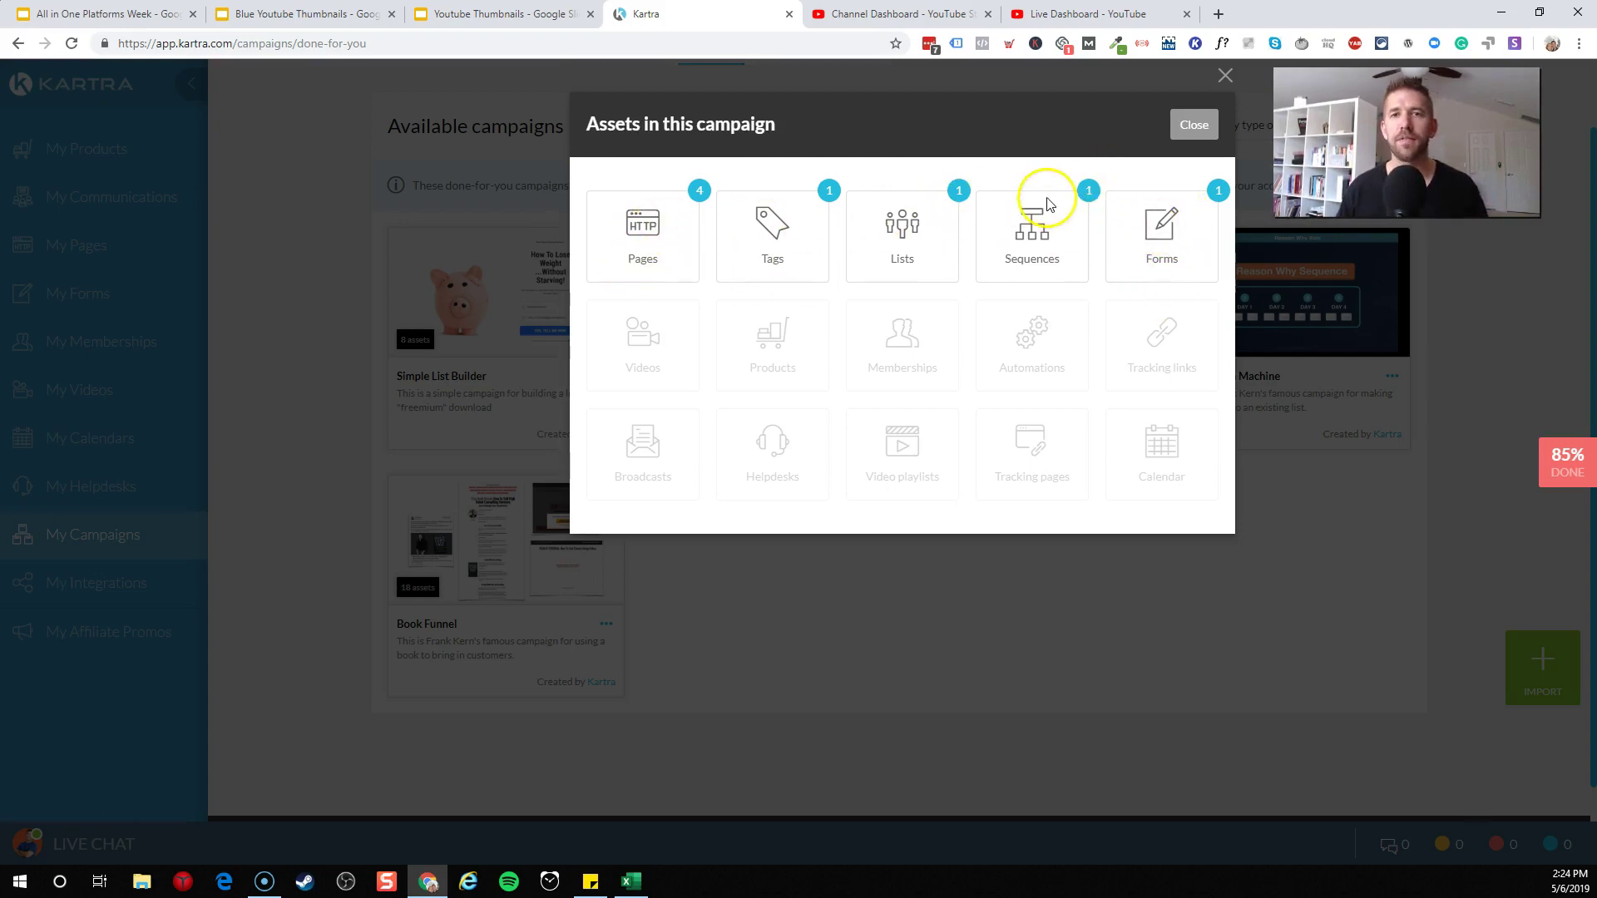
left_click(1191, 126)
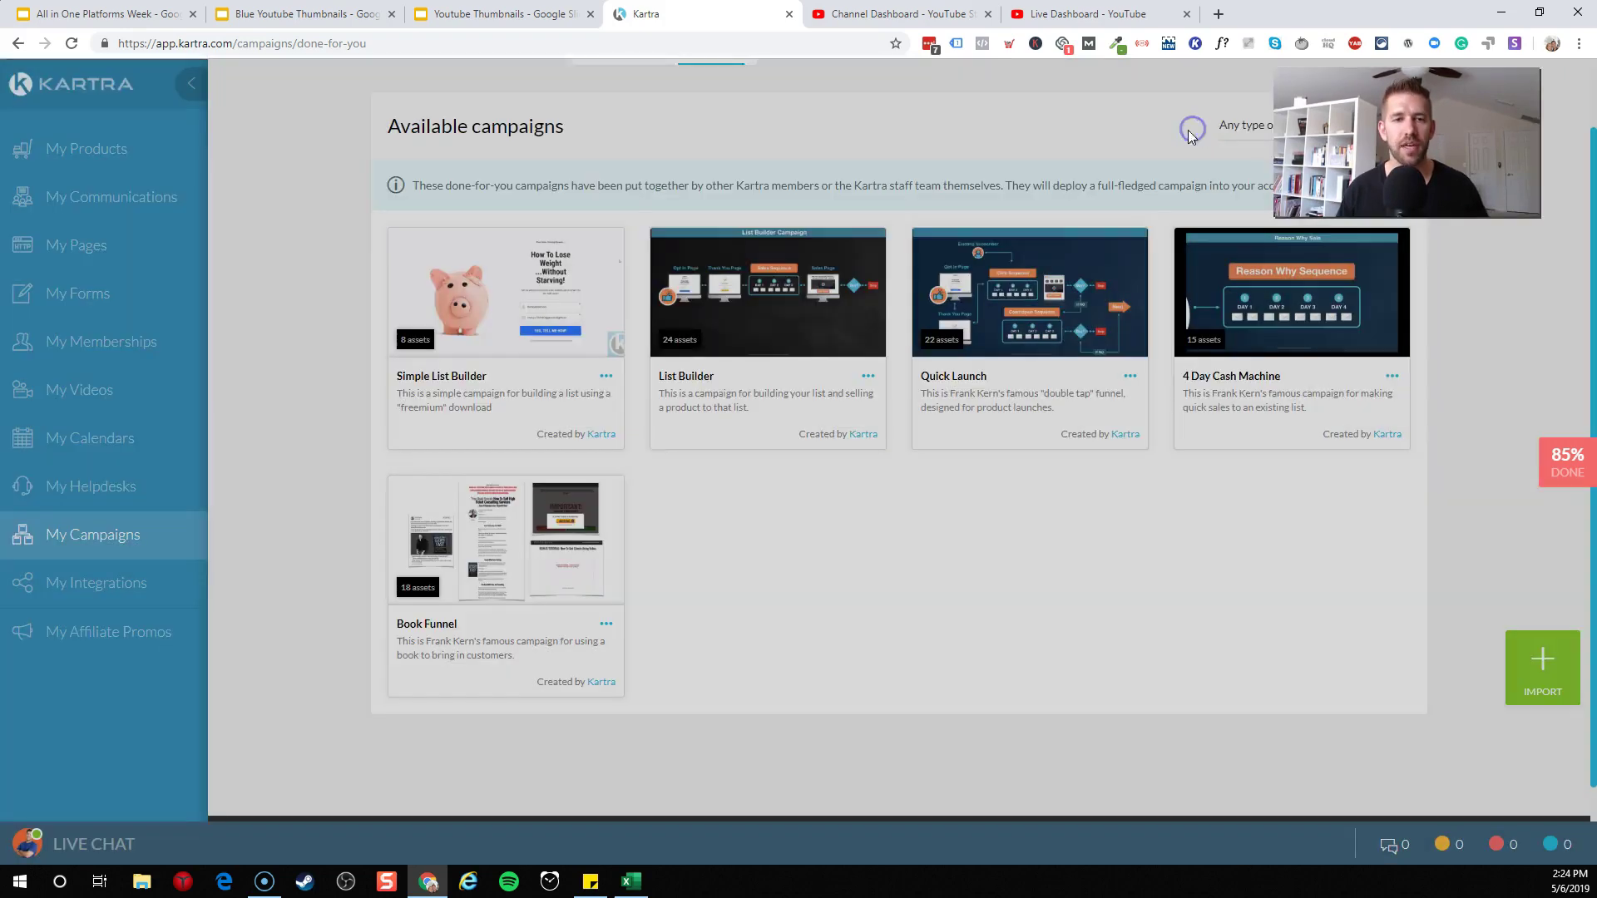
Deploy the Simple List Builder campaign with the prefix SLB1, keeping its default campaign name.
left_click(610, 379)
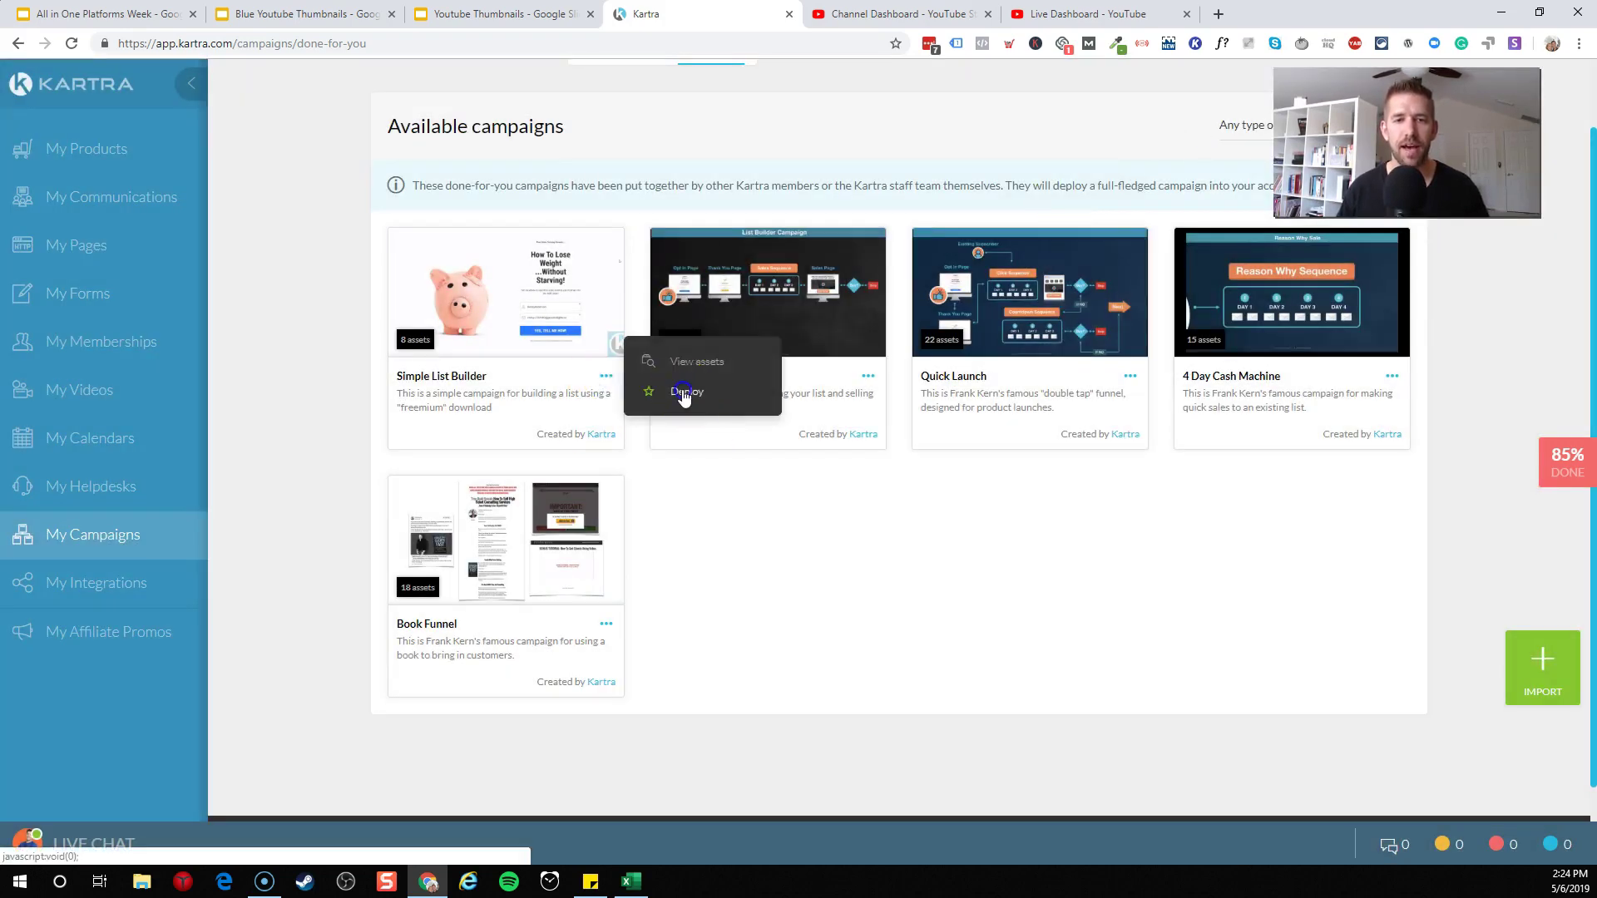
left_click(682, 389)
left_click(785, 267)
type("SLB")
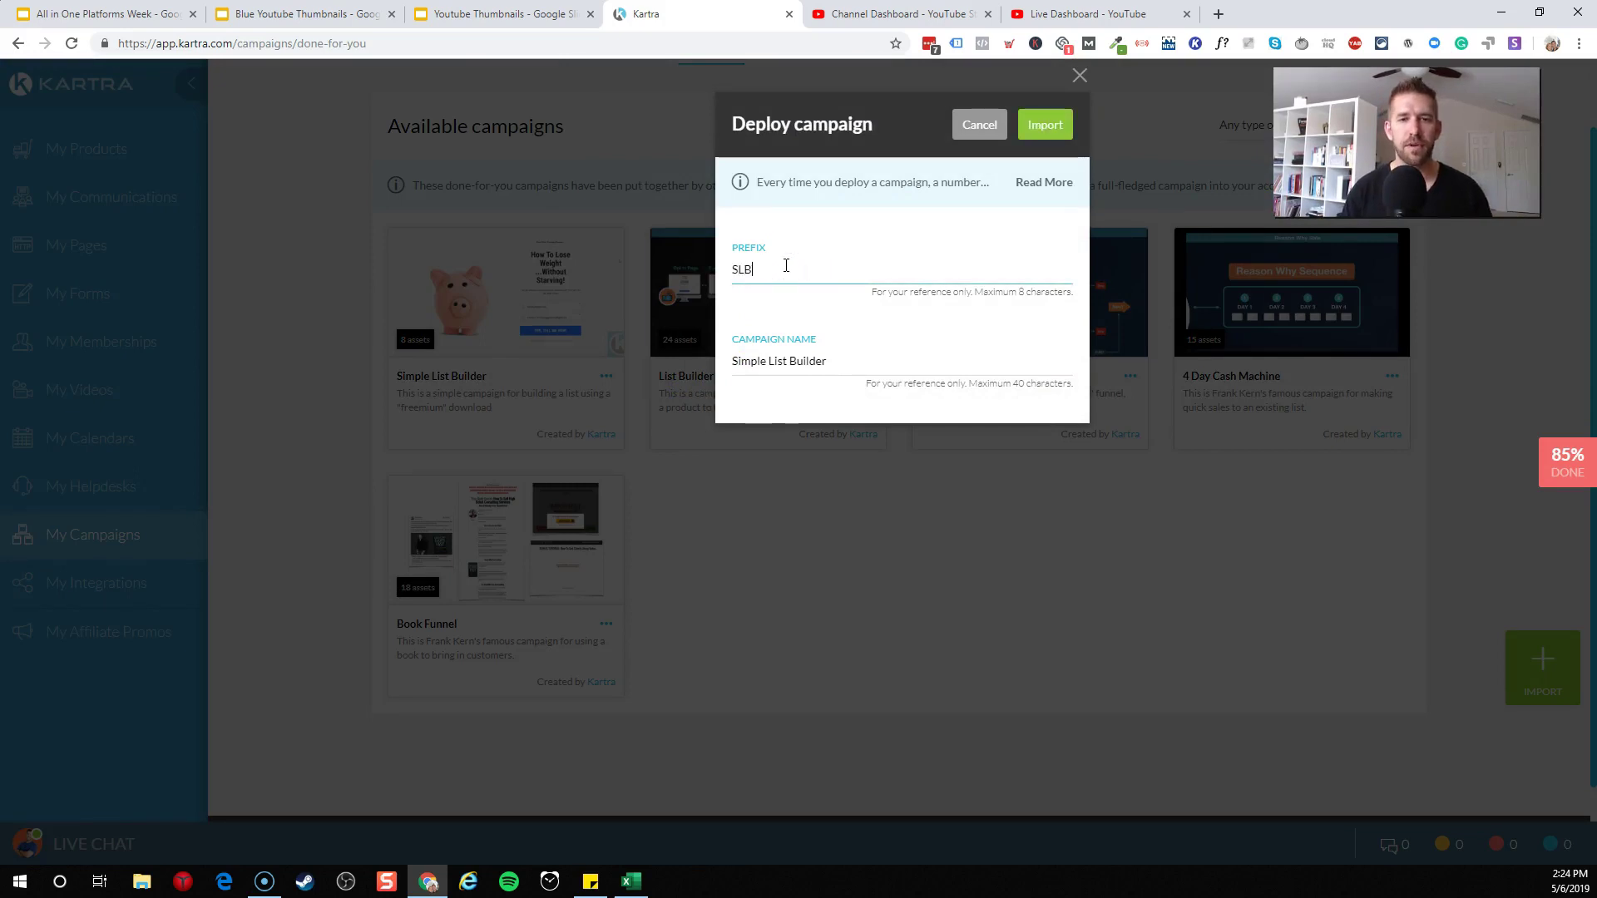
type("1")
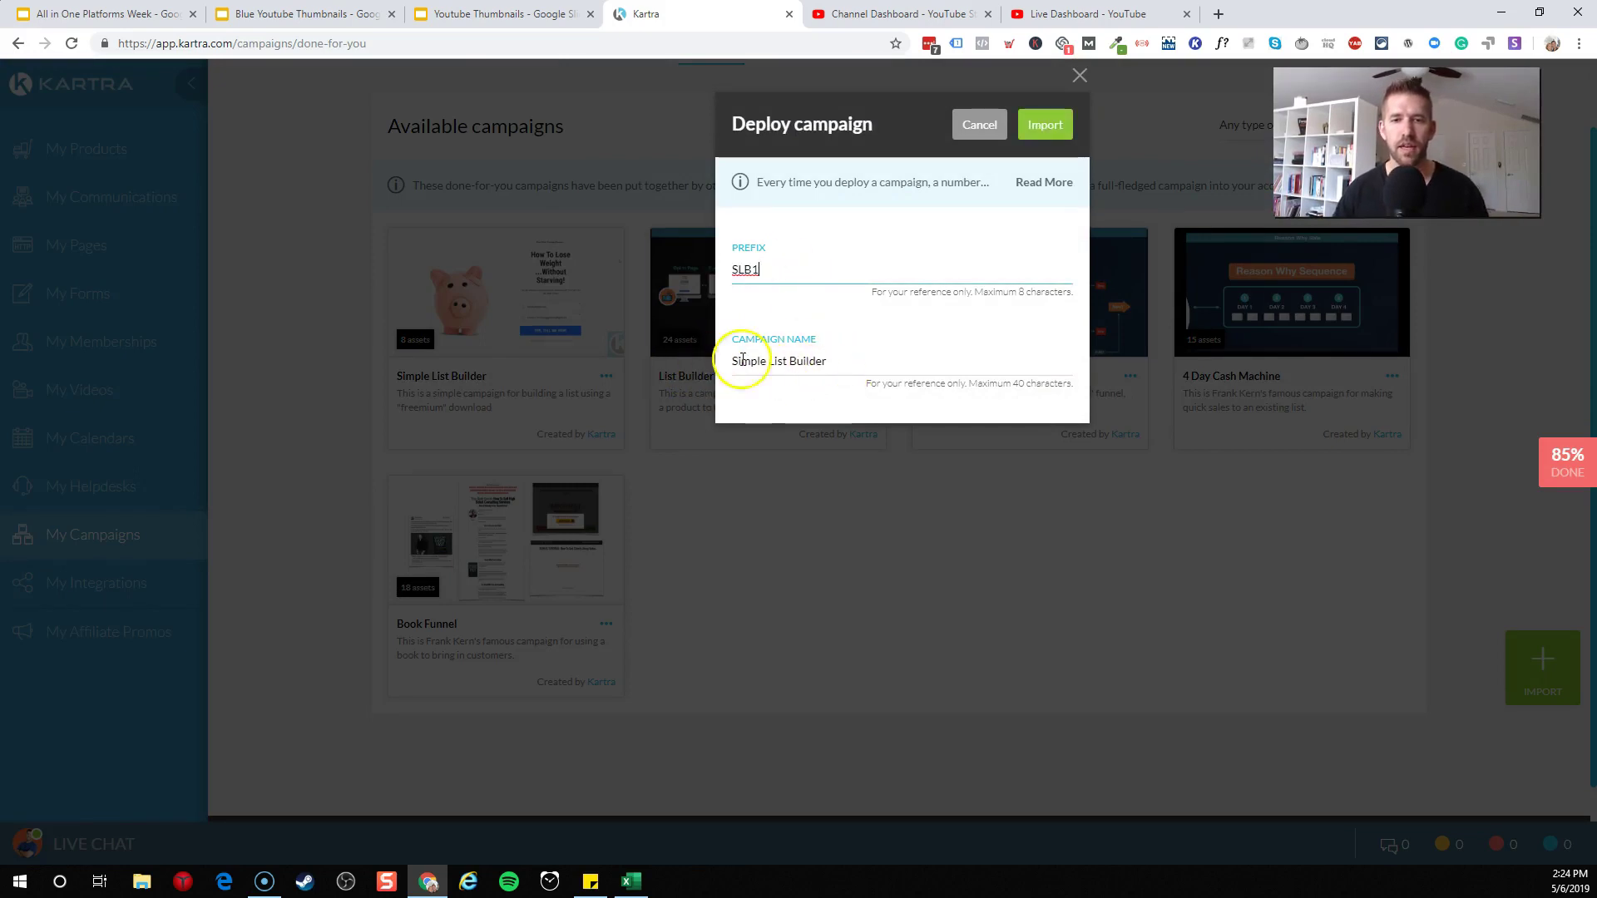
left_click(1041, 125)
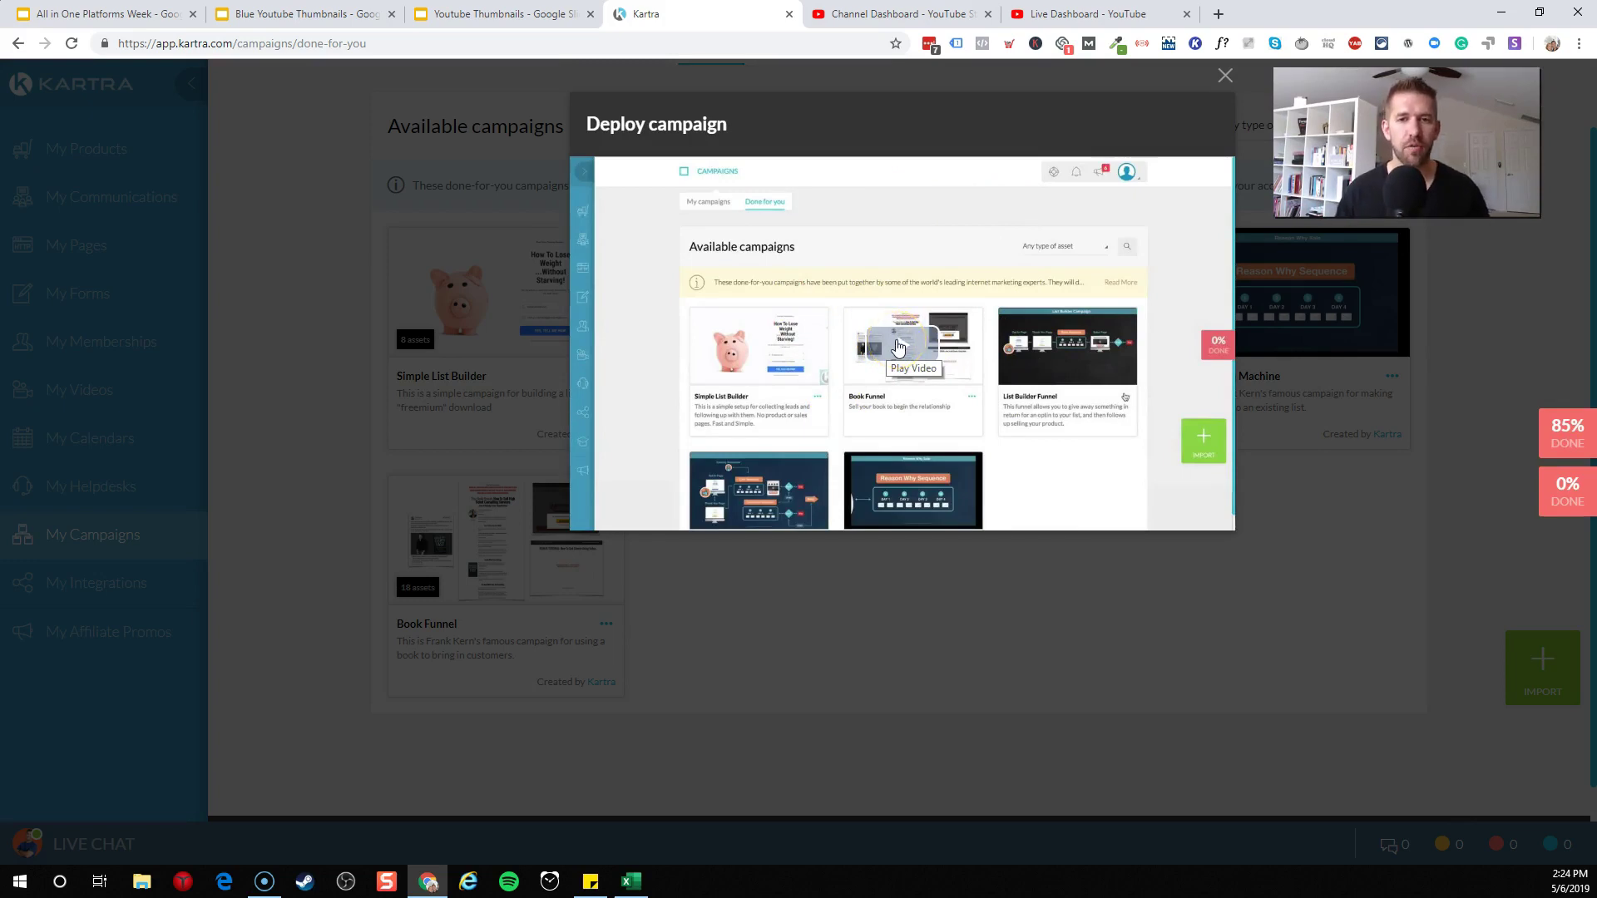
Briefly play the campaign deployment video, pause it and close the deployment dialog.
left_click(897, 343)
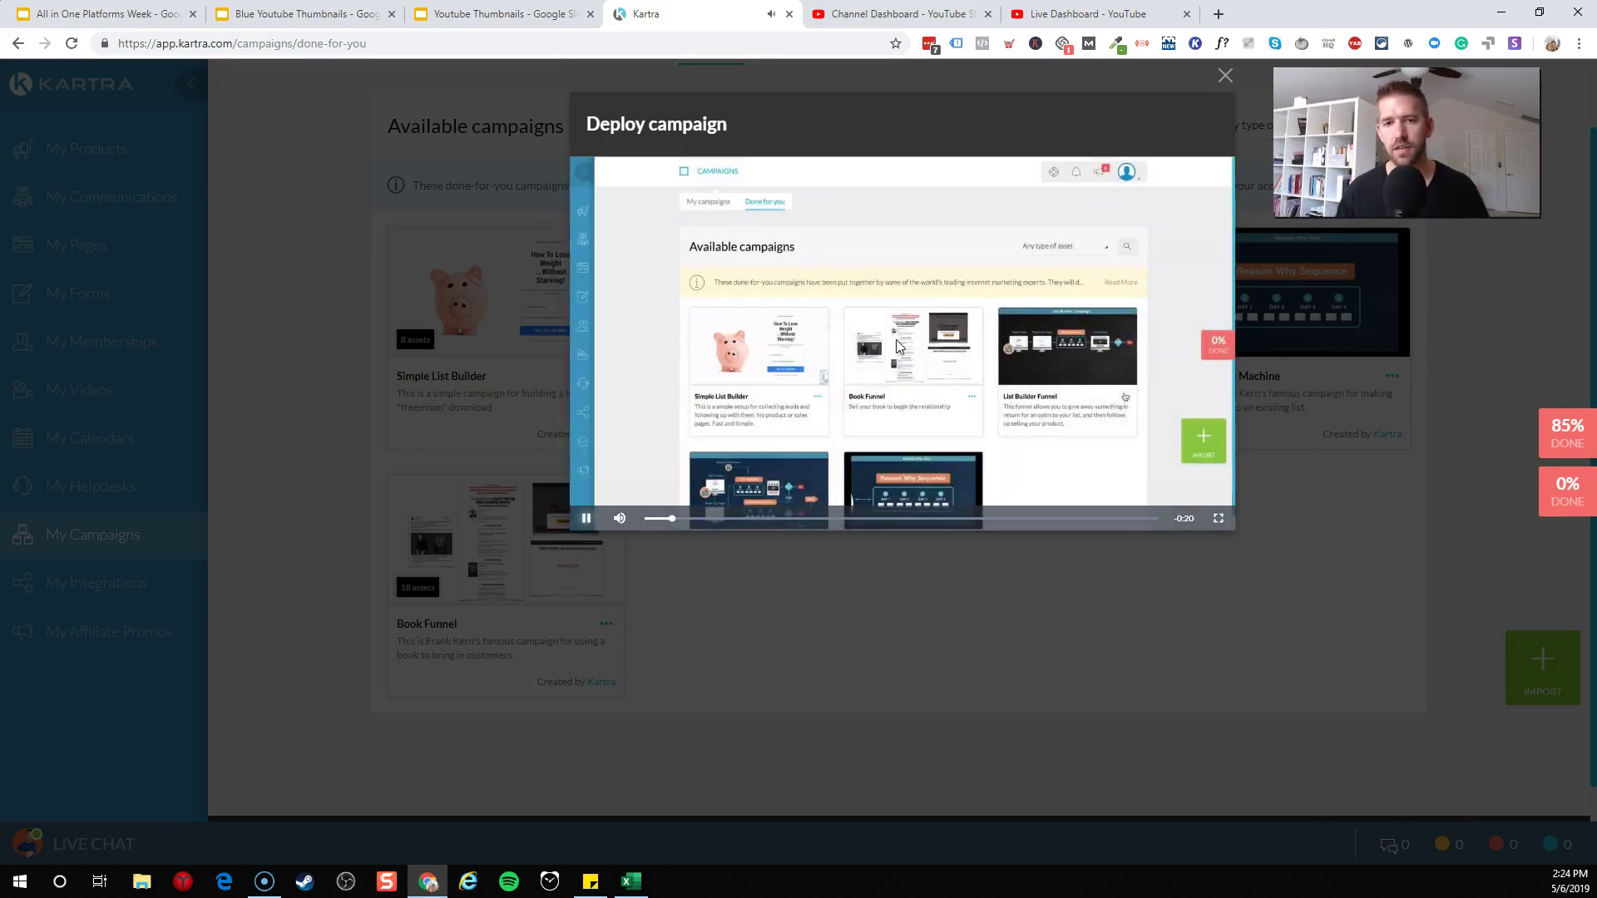
left_click(896, 343)
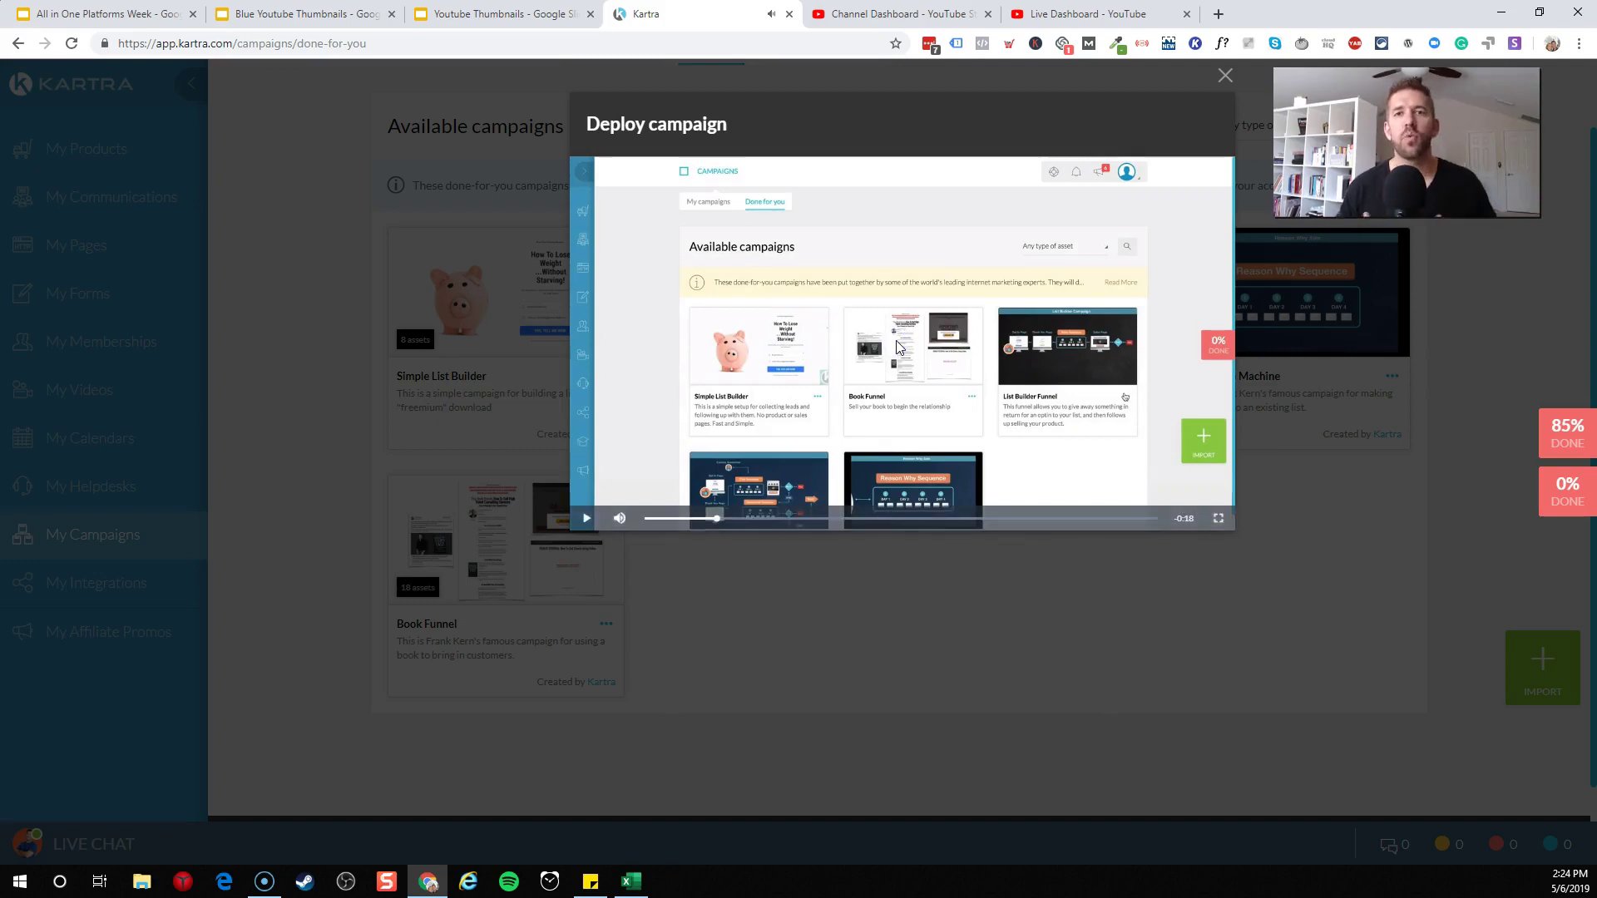
left_click(1227, 91)
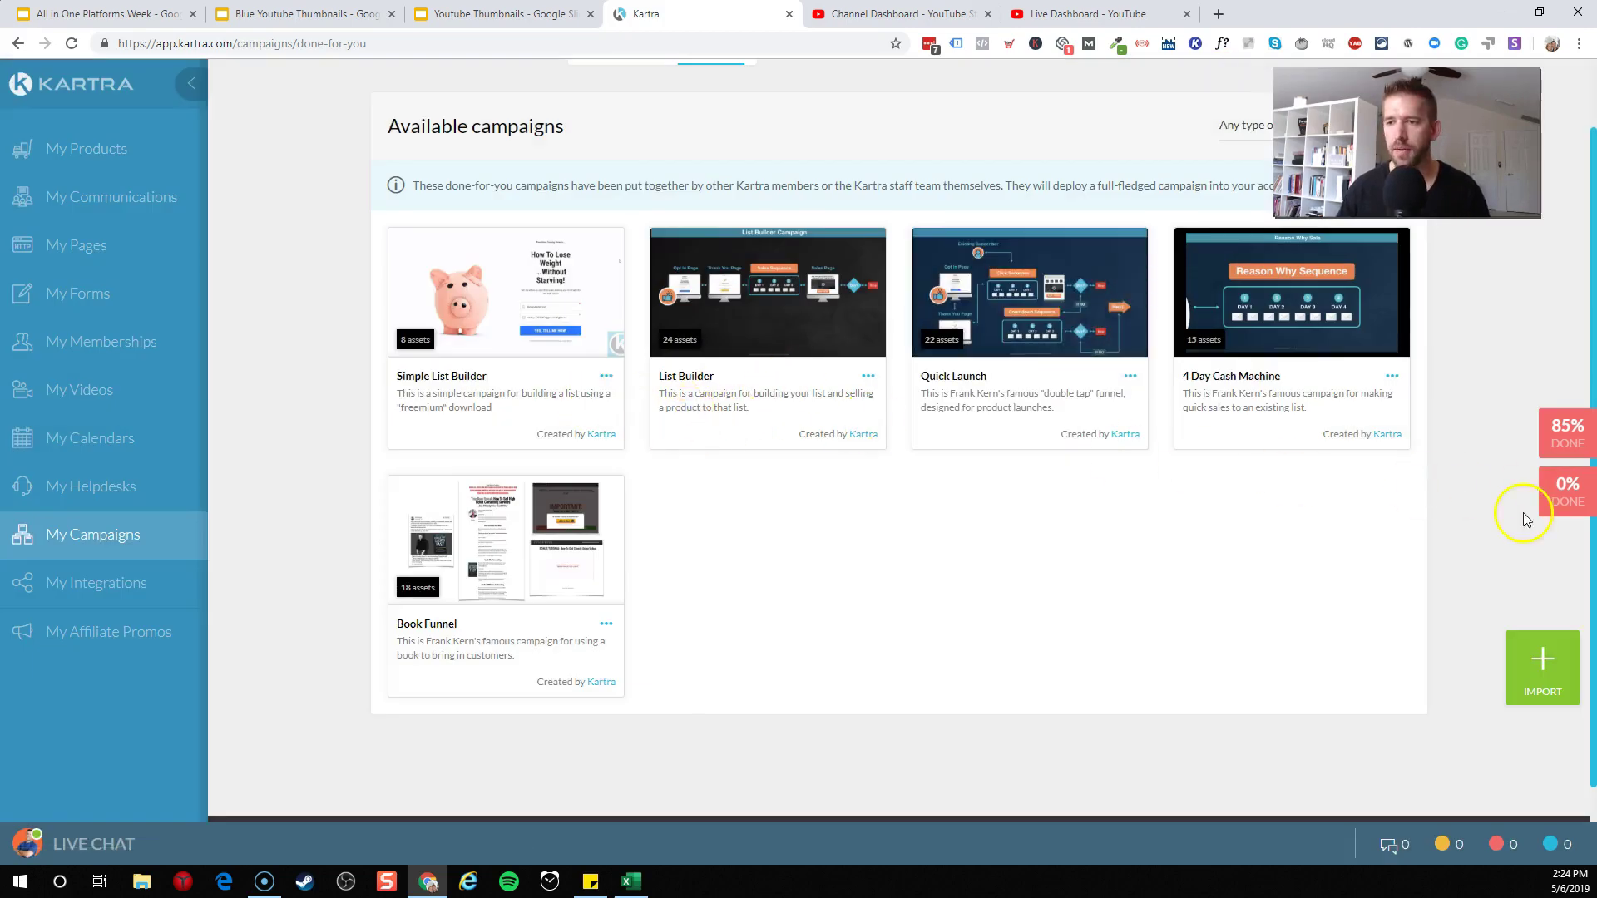
Open the SLB1 Simple List Builder setup checklist and go from its Tags item to the campaign's opt-in tag.
left_click(1571, 497)
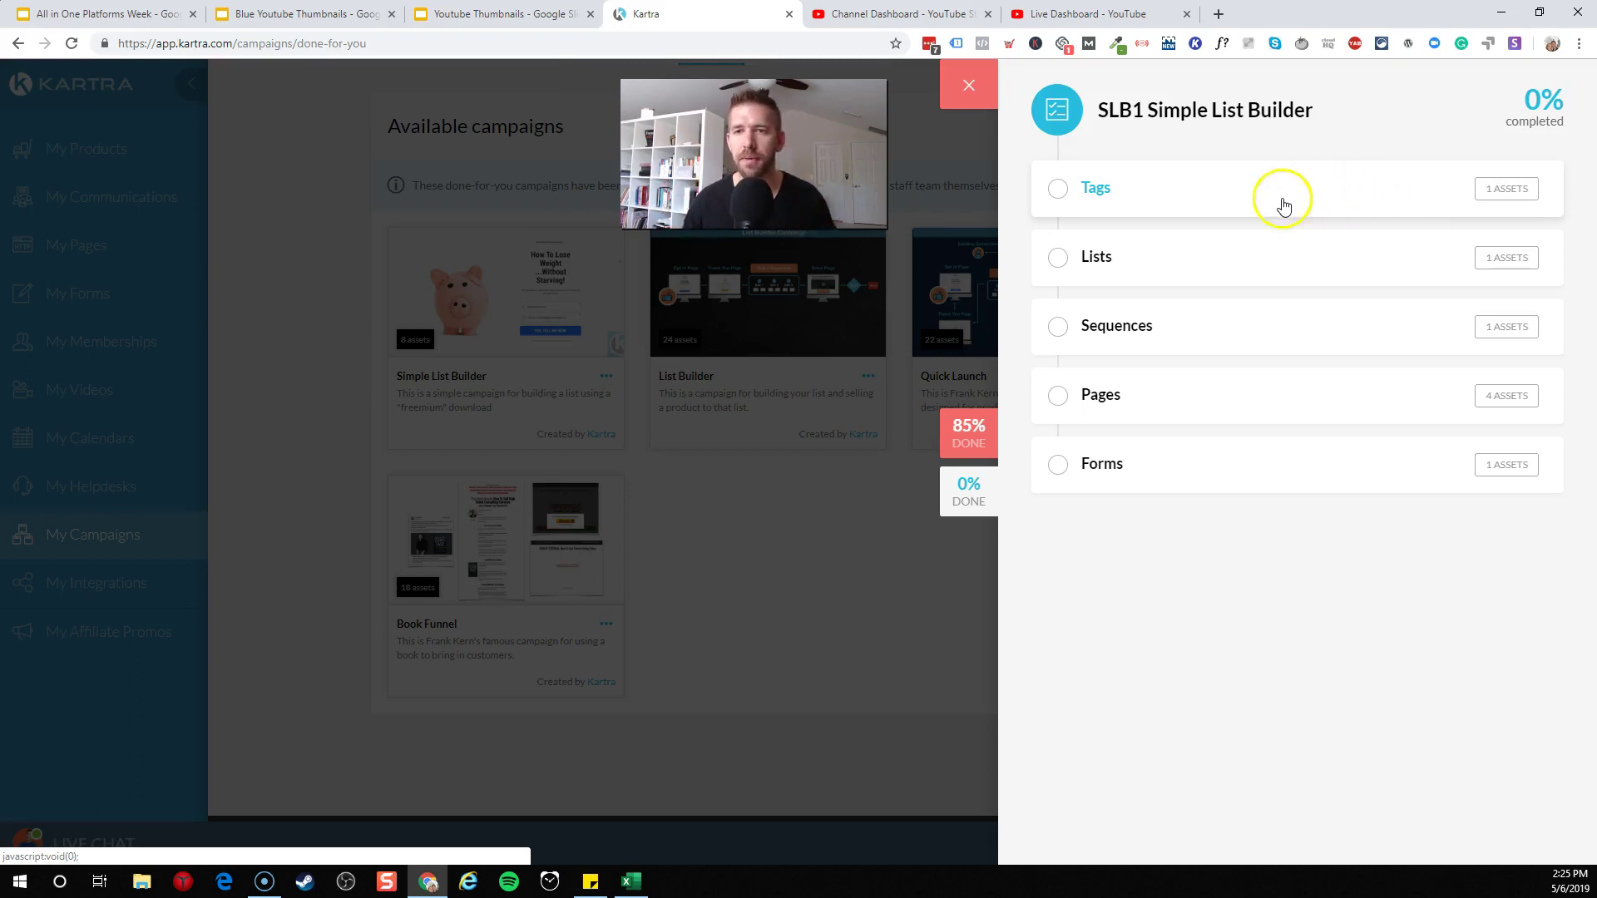
left_click(1085, 199)
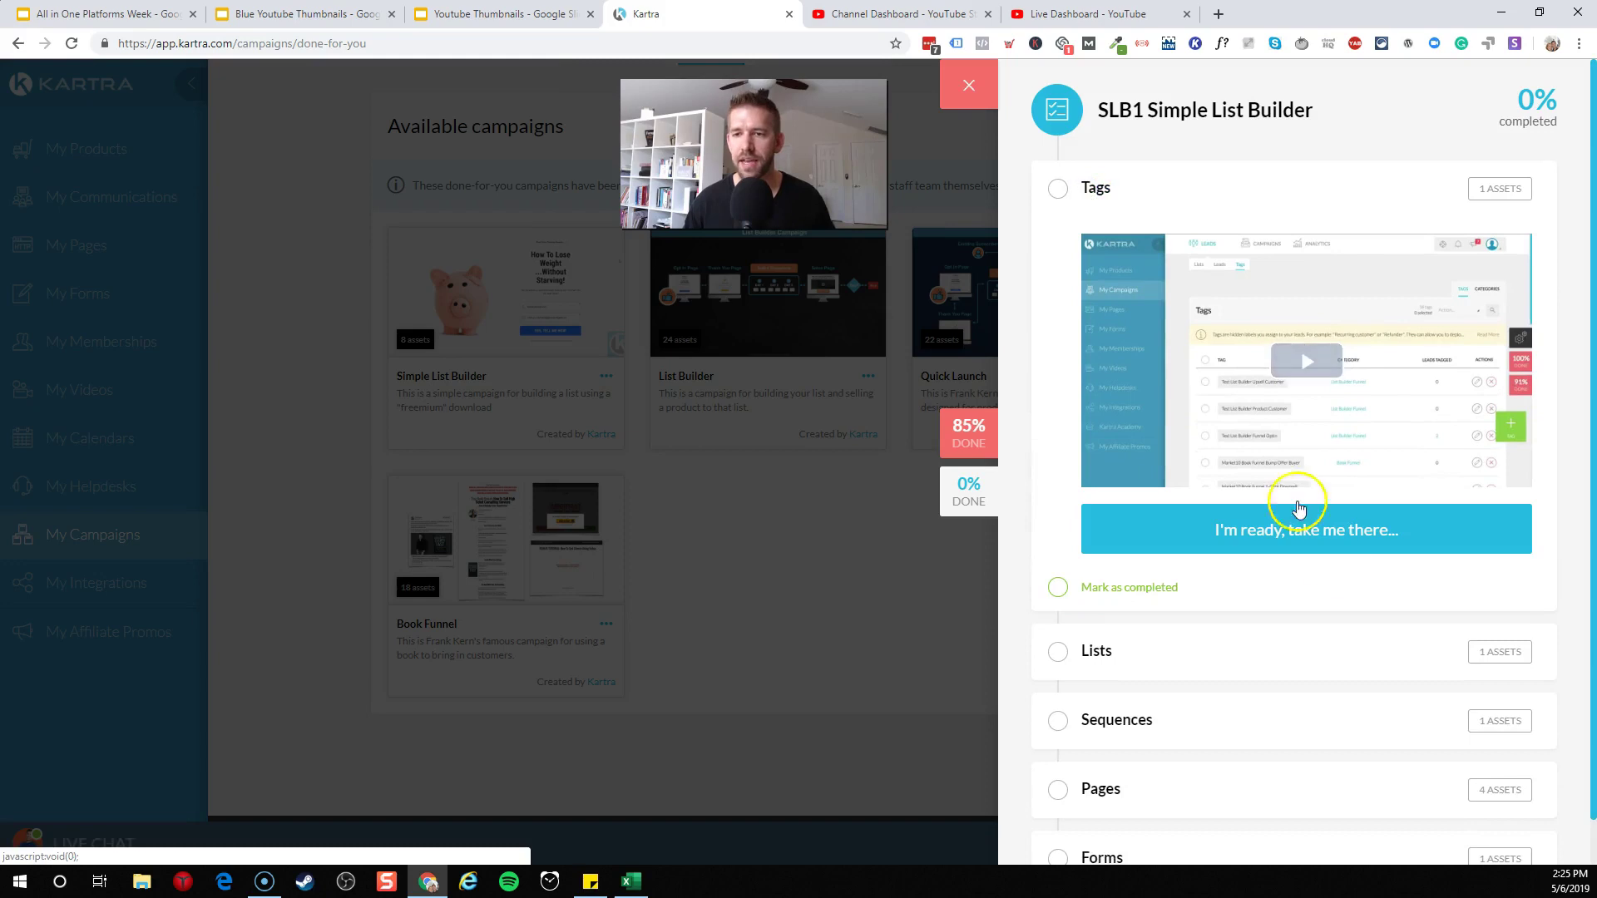
left_click(1225, 533)
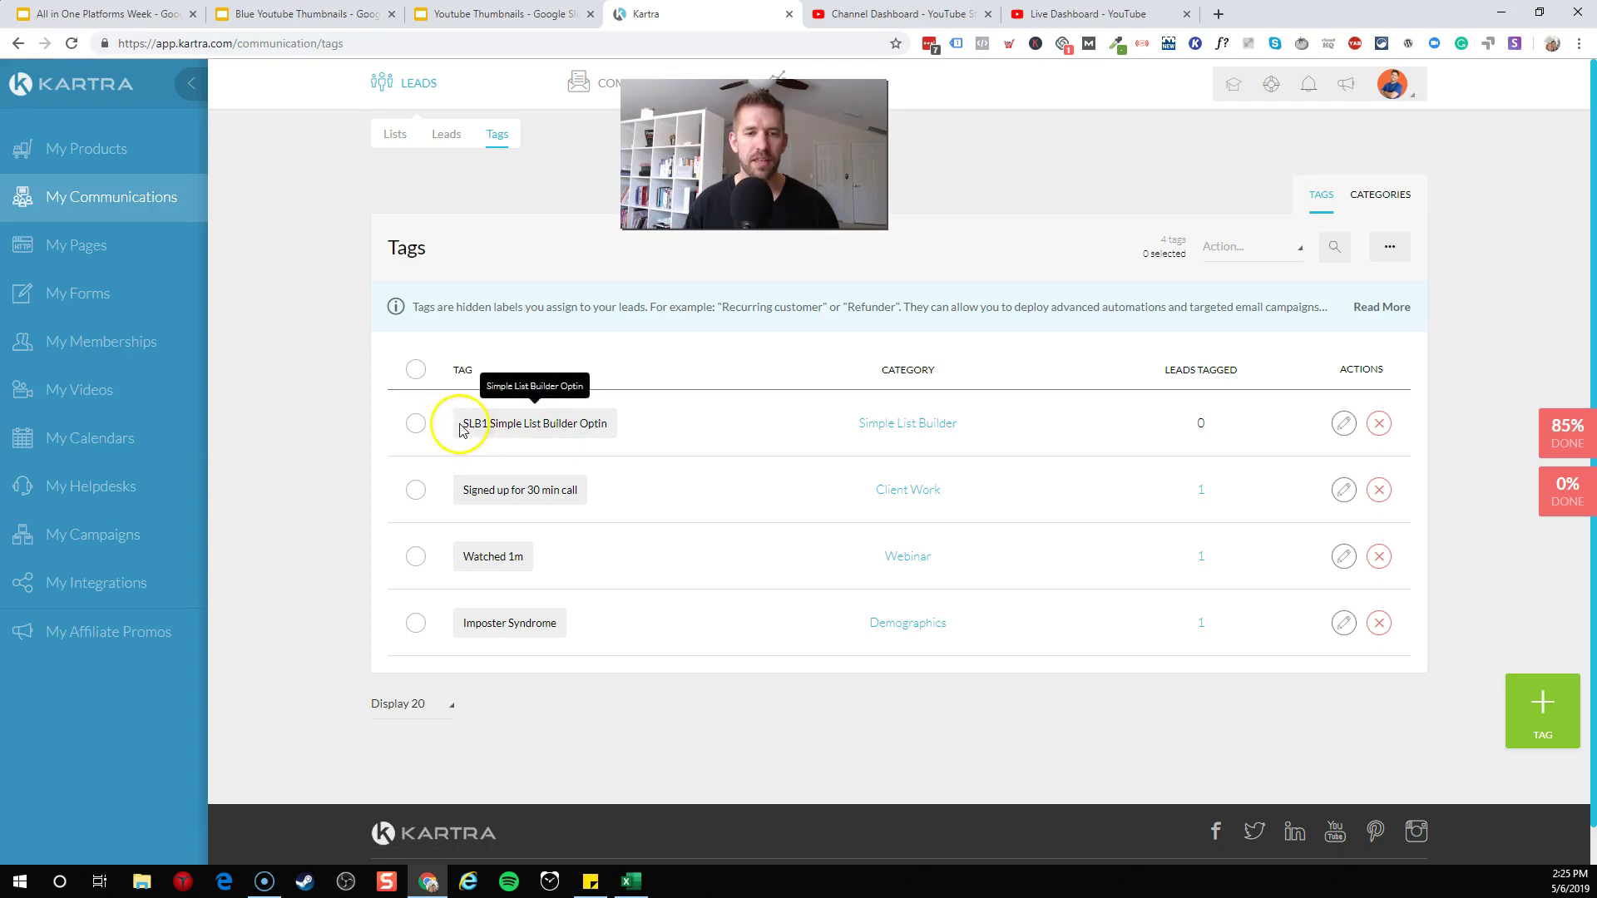
left_click_drag(460, 430, 615, 420)
left_click(624, 420)
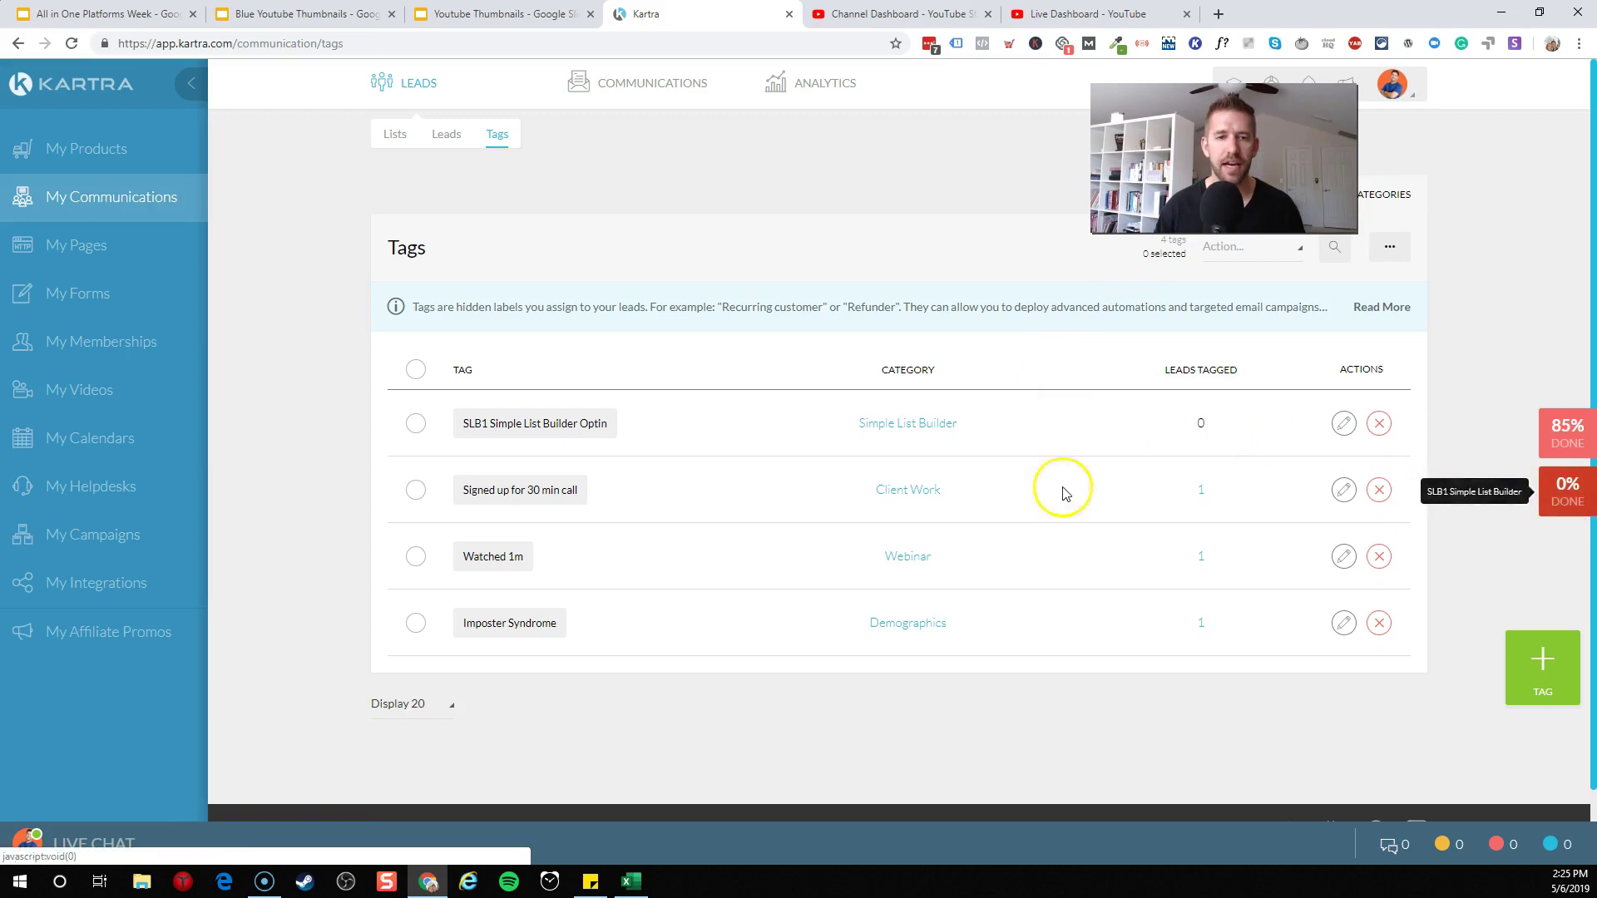
Edit the SLB1 Simple List Builder Optin tag and change its name to "SLB1 Signed Up".
left_click(1348, 428)
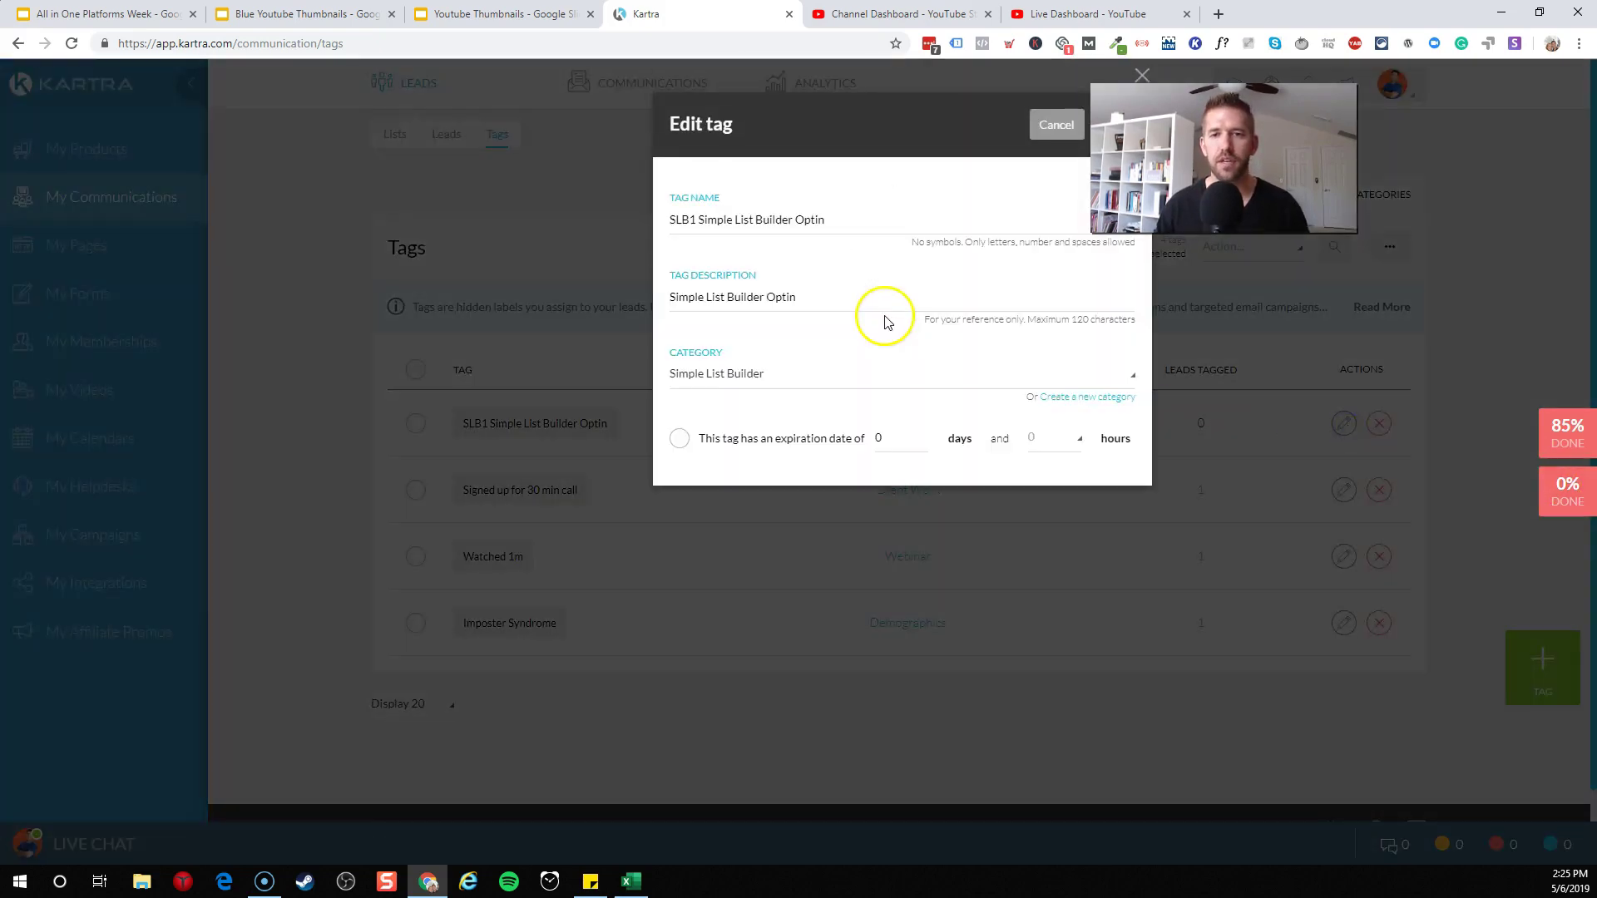
left_click(830, 221)
key("ctrl+shift+Left")
key("ctrl+shift+Left")
key("ctrl+shift+Left")
key("ctrl+shift+Left")
type("Signed Up")
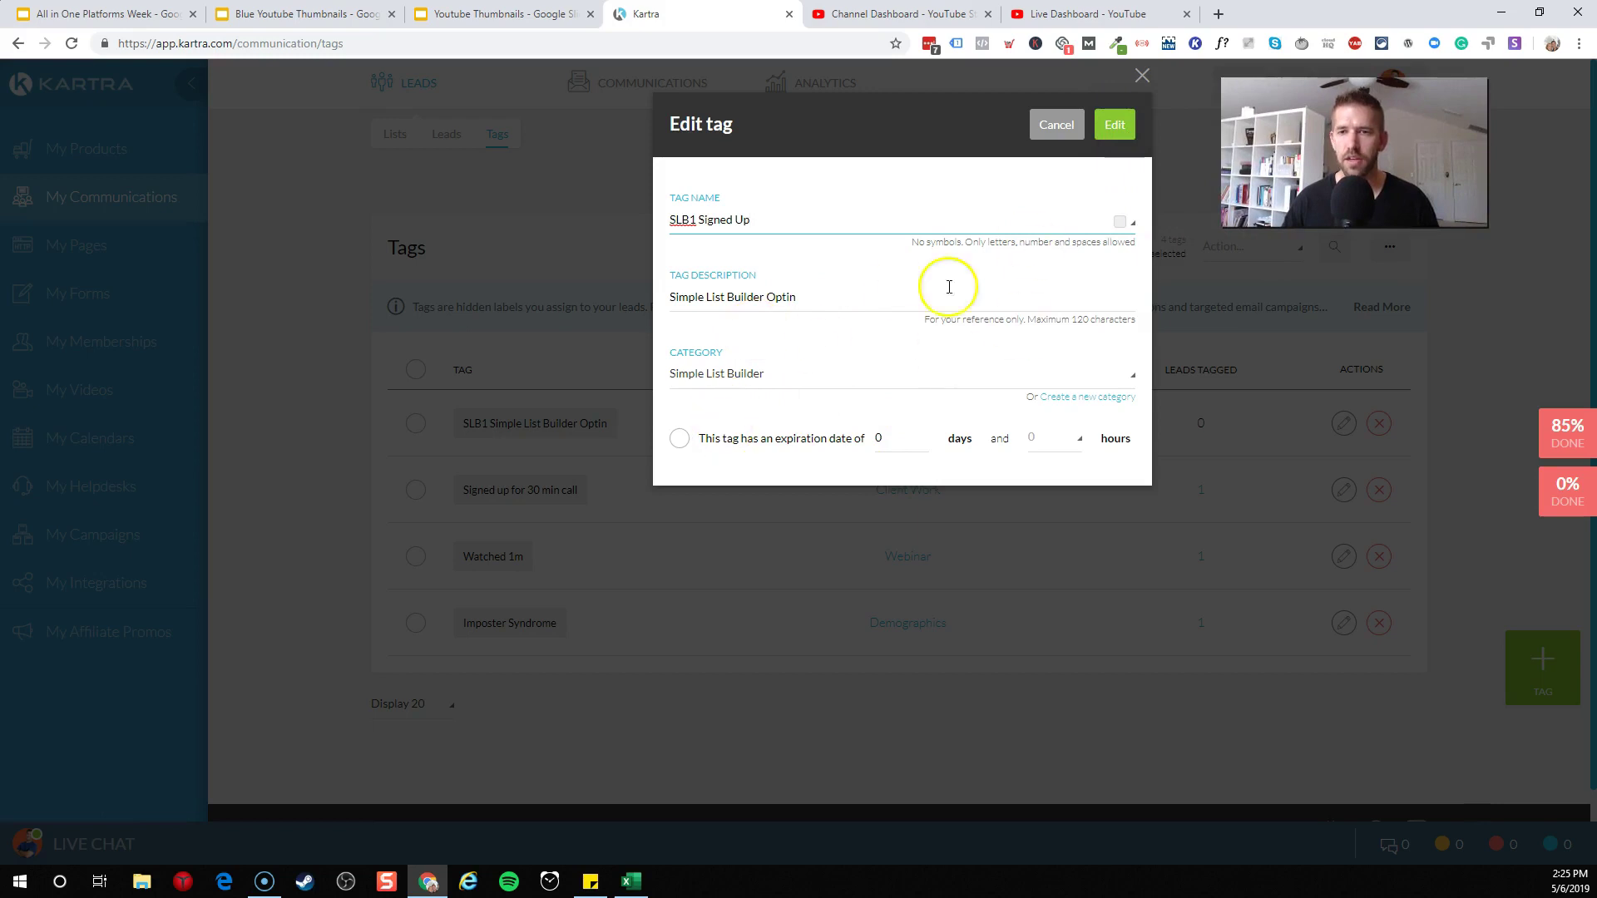
Set the tag's colour to yellow after trying pink, and save the tag.
left_click(1120, 222)
left_click(1033, 261)
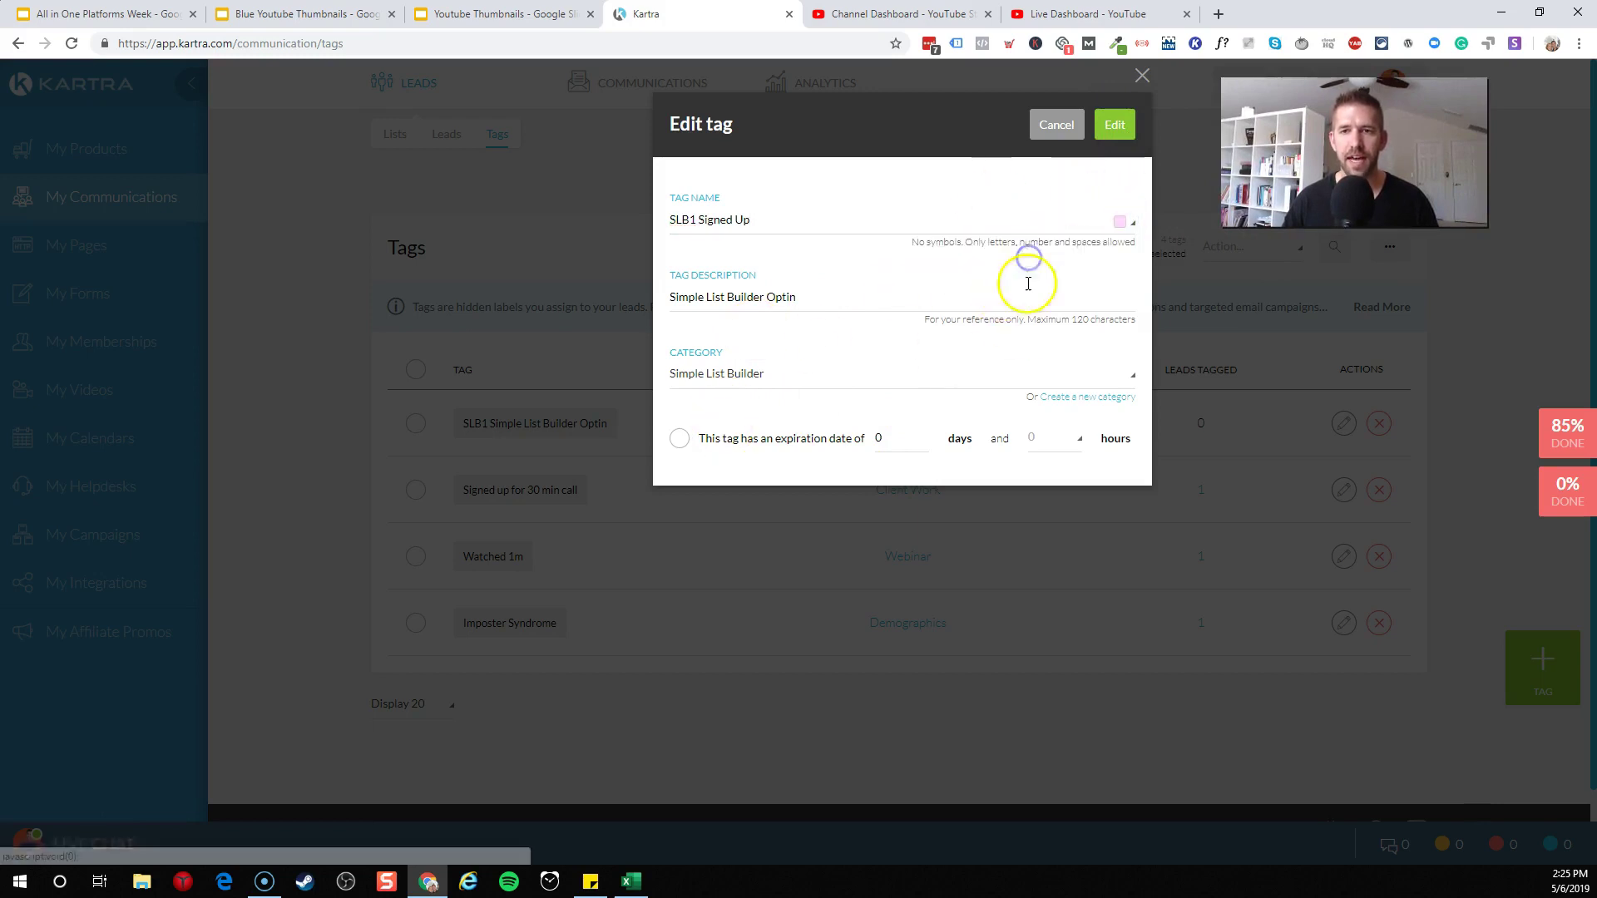
left_click(1121, 222)
left_click(1112, 263)
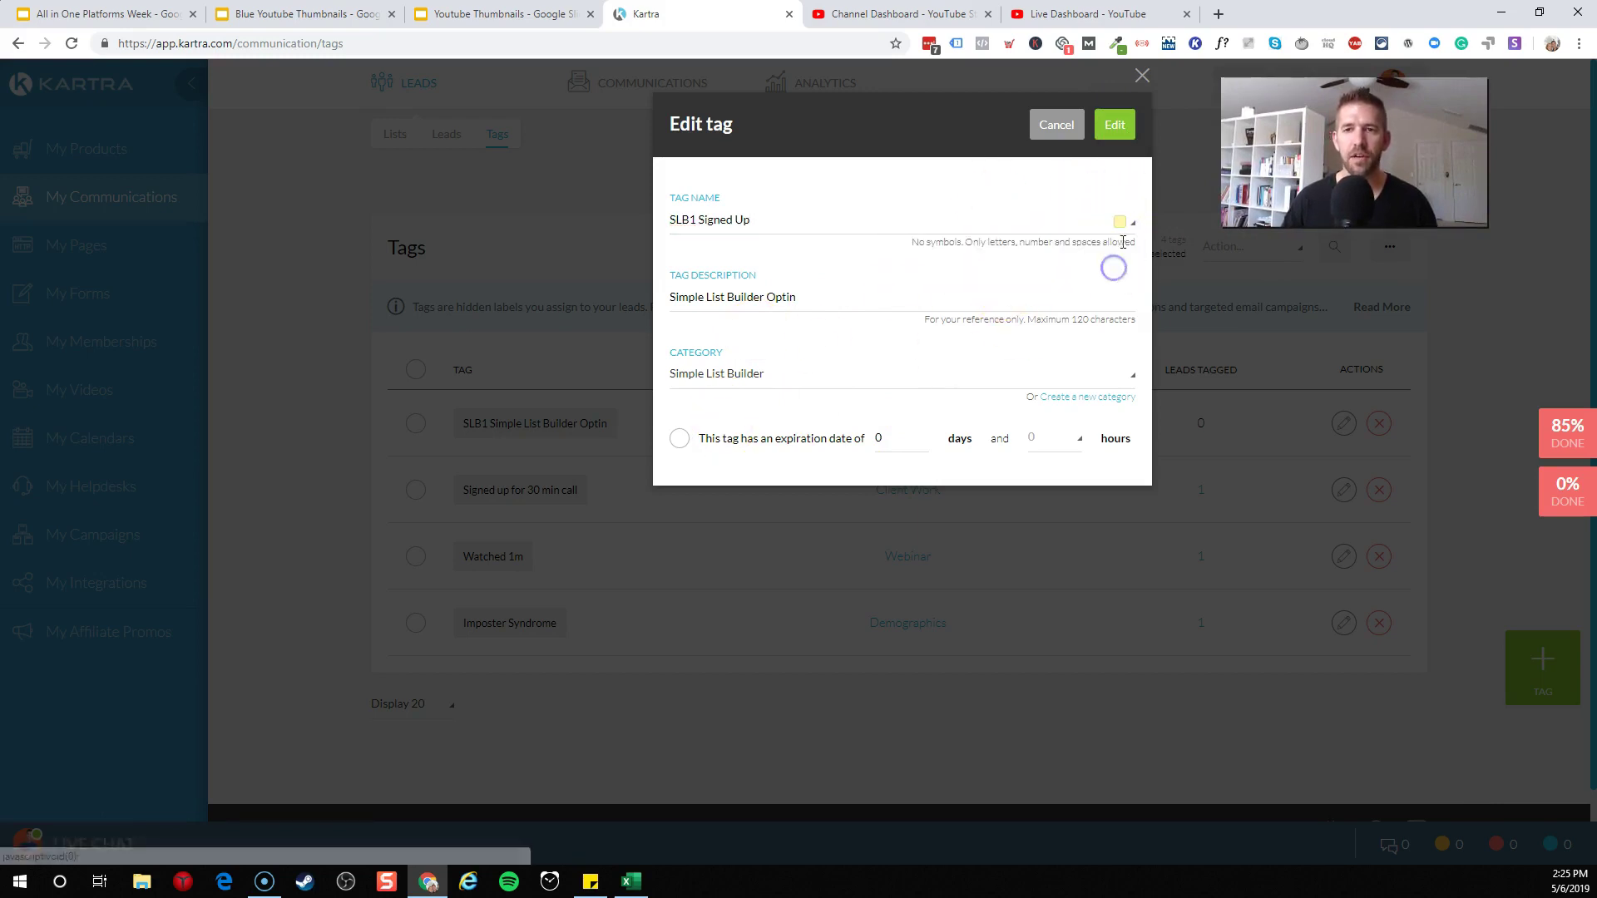
left_click(1119, 223)
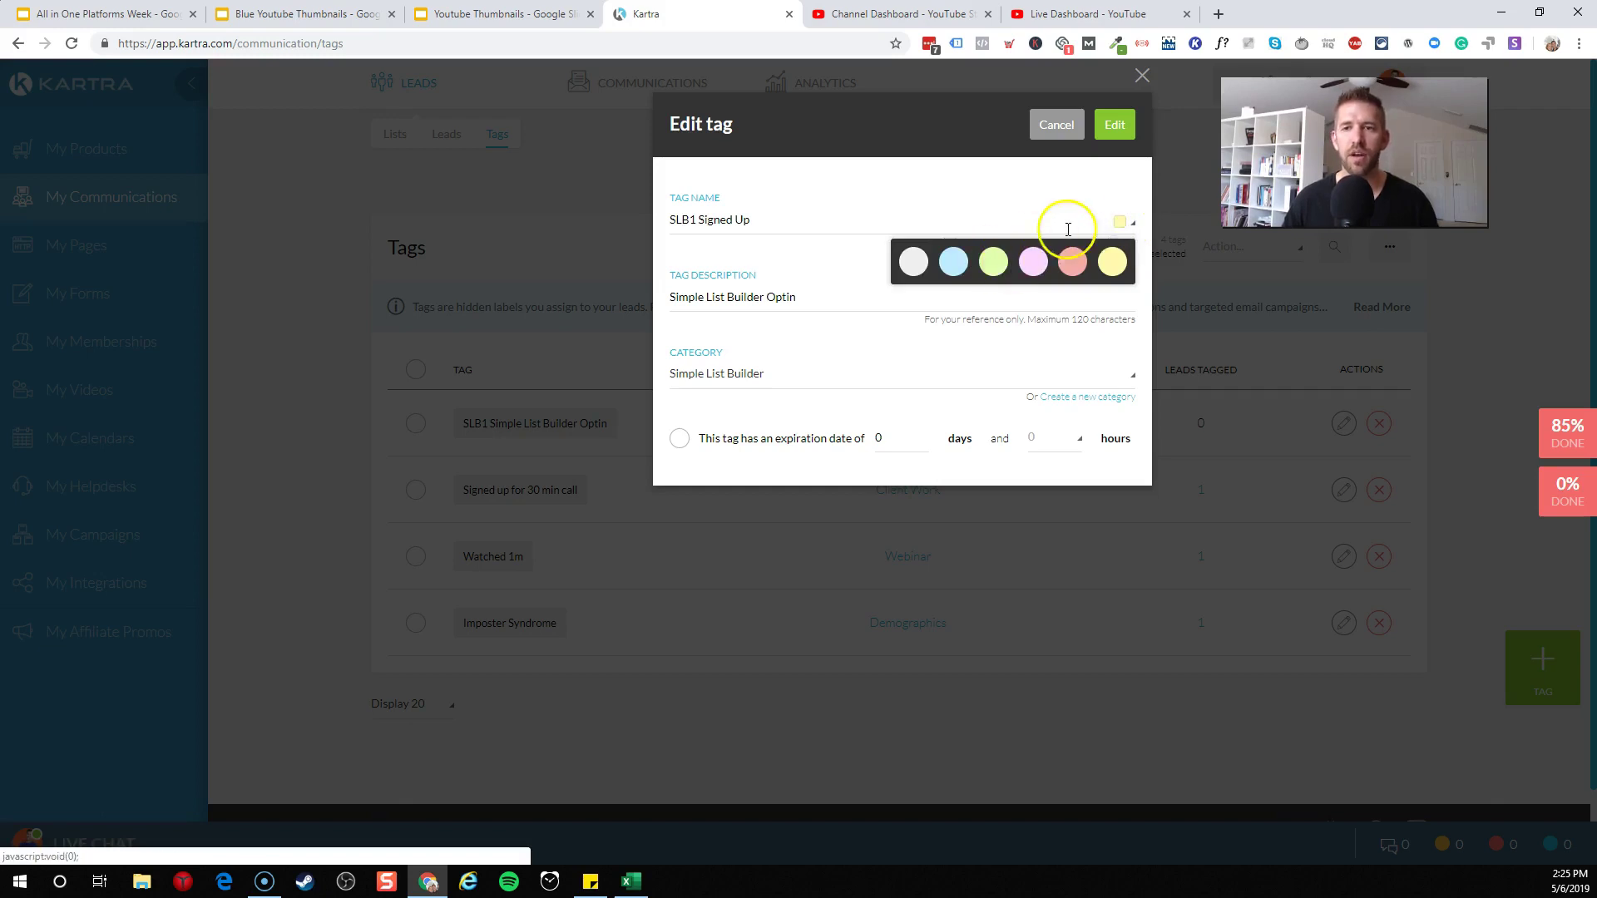
left_click(1121, 222)
left_click(1115, 125)
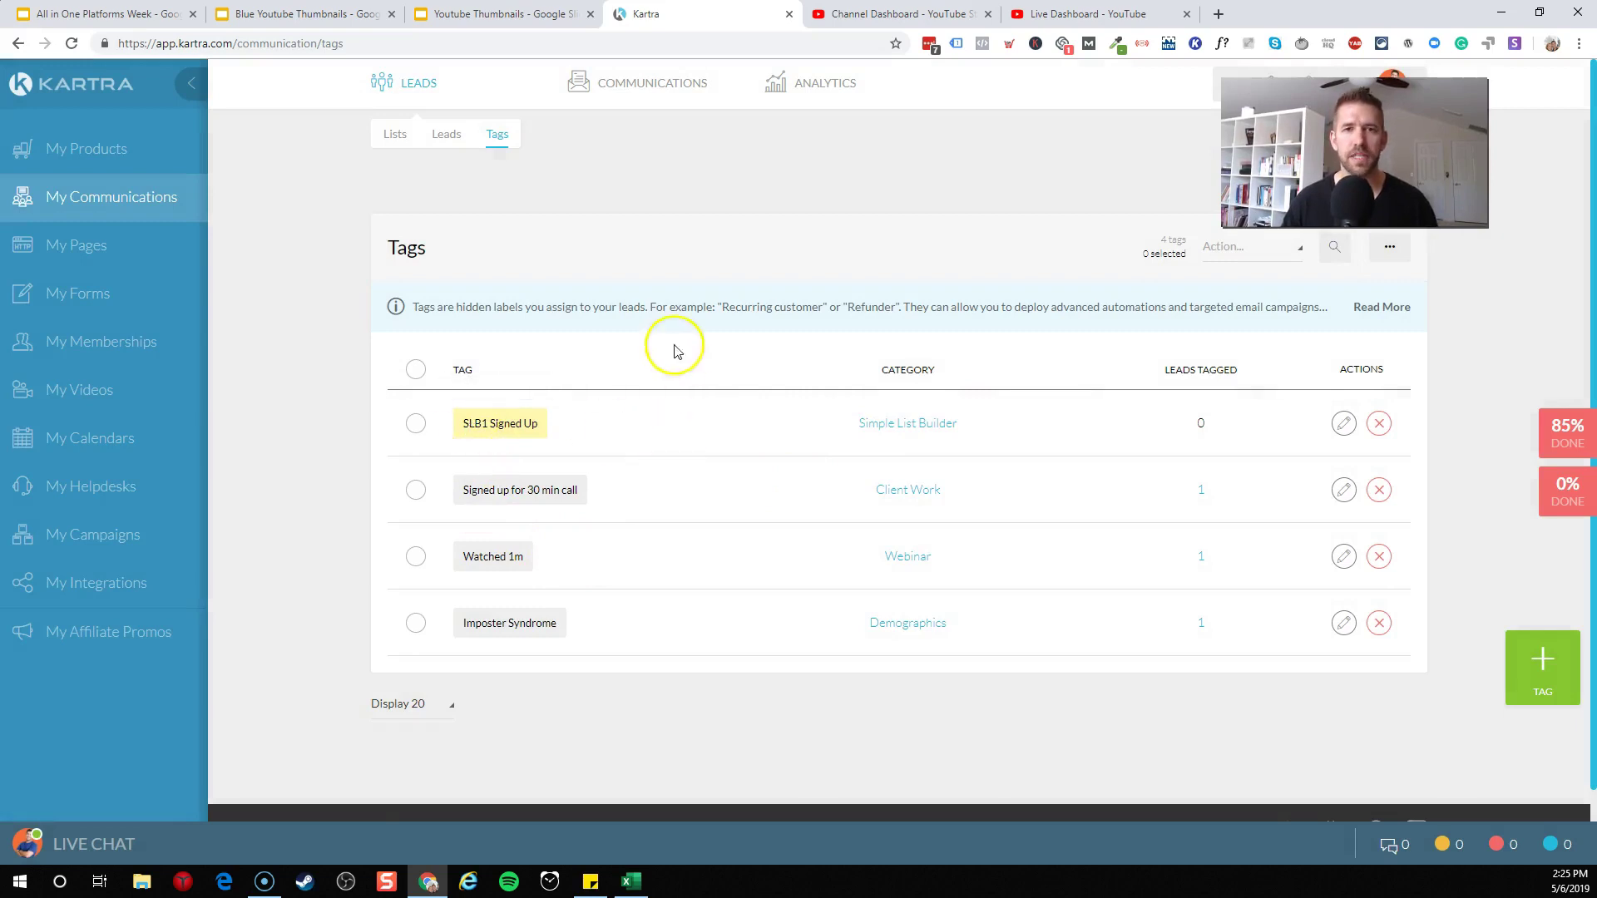
Mark the Tags item as completed in the SLB1 Simple List Builder checklist.
left_click(1567, 493)
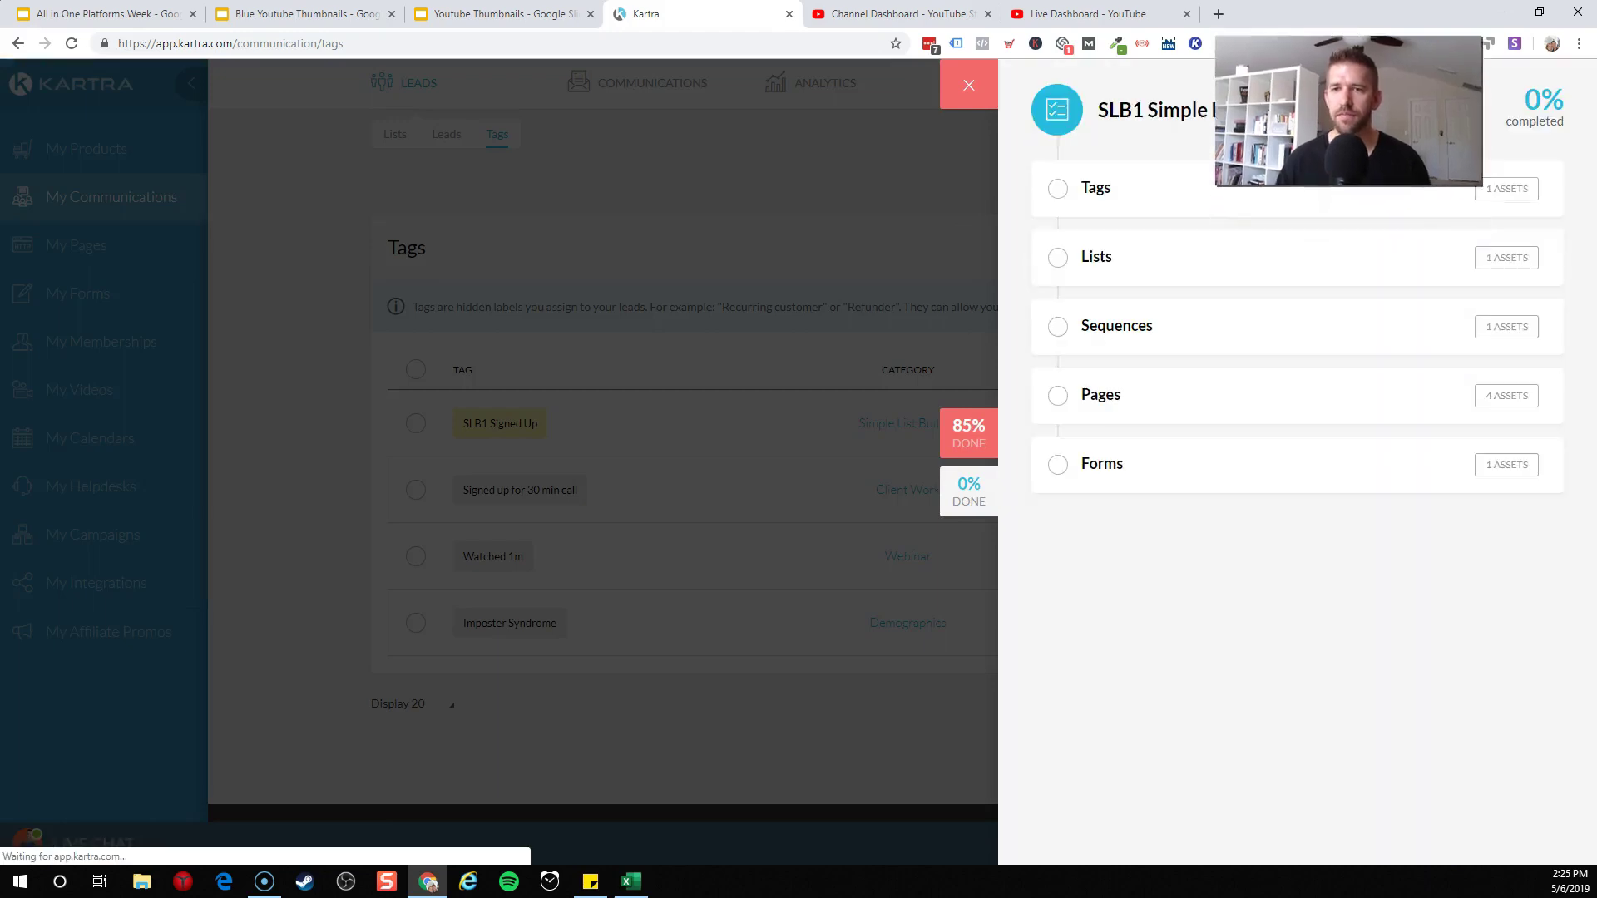
left_click(1157, 210)
left_click(1060, 585)
Go to the campaign's lists from the checklist, review the SLB1 List Builder Optins list's settings and save them as they are.
left_click(1122, 256)
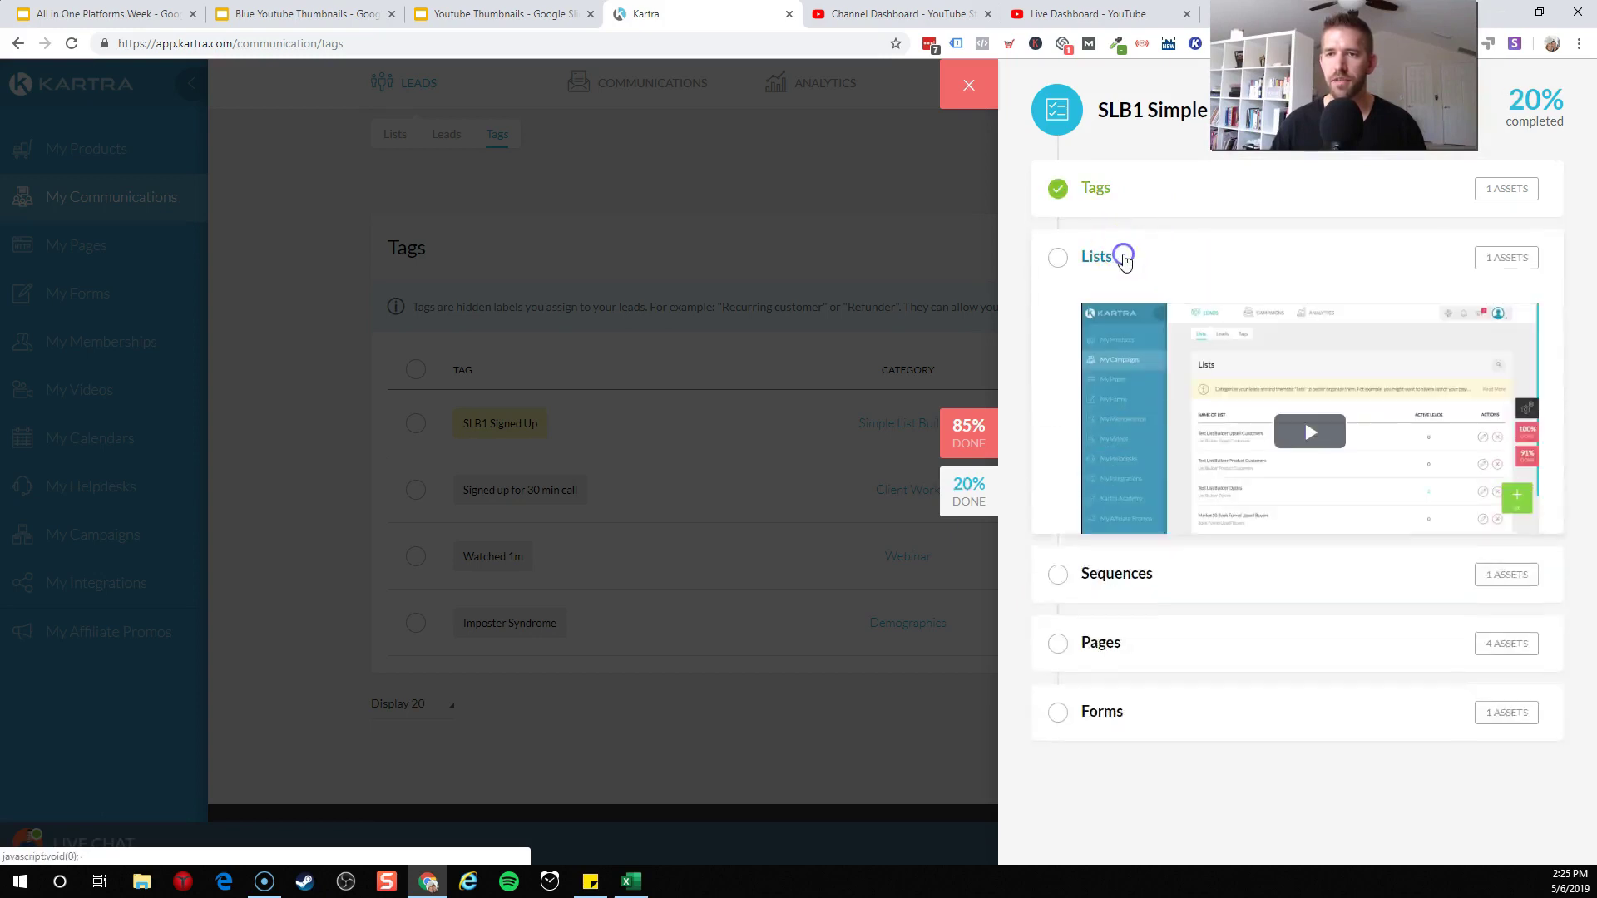
left_click(1211, 605)
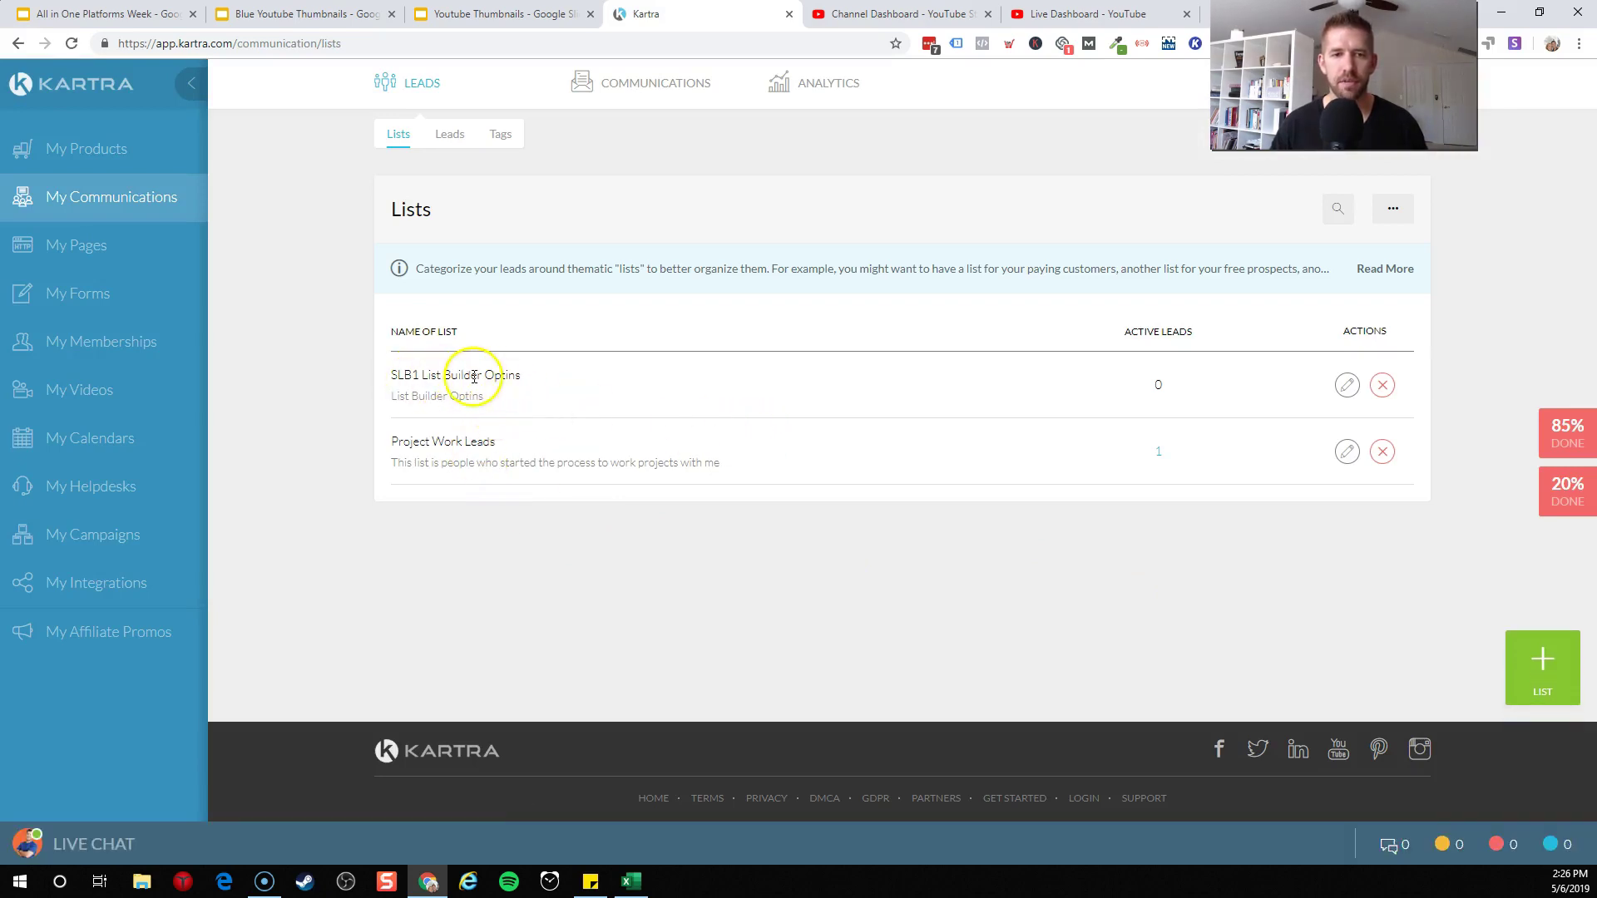
left_click(1347, 384)
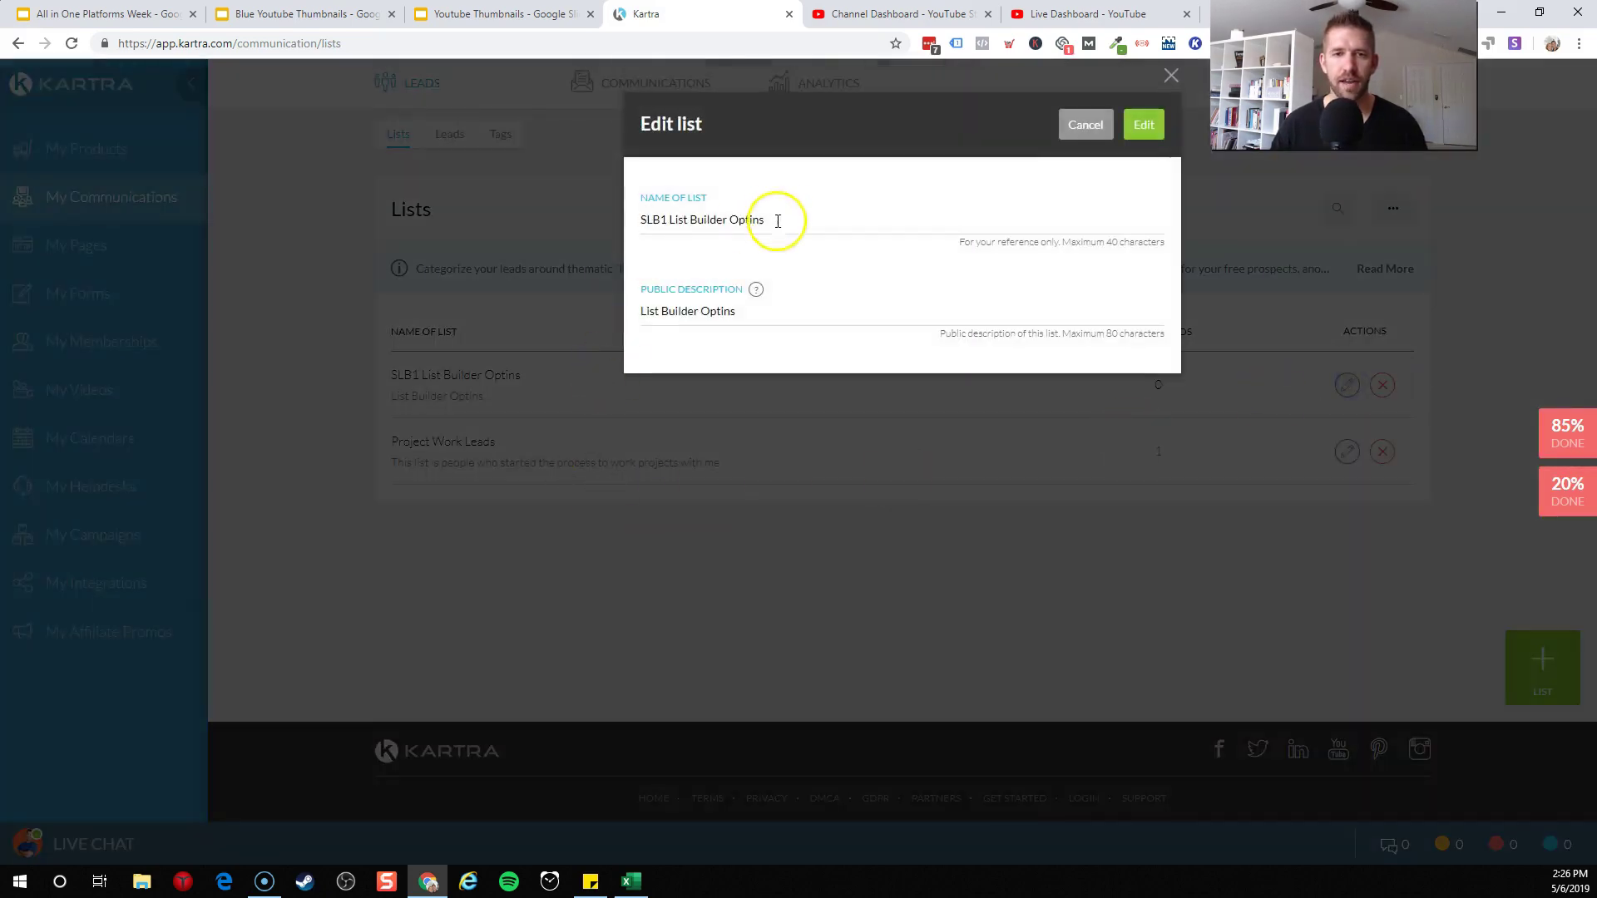
left_click(1141, 127)
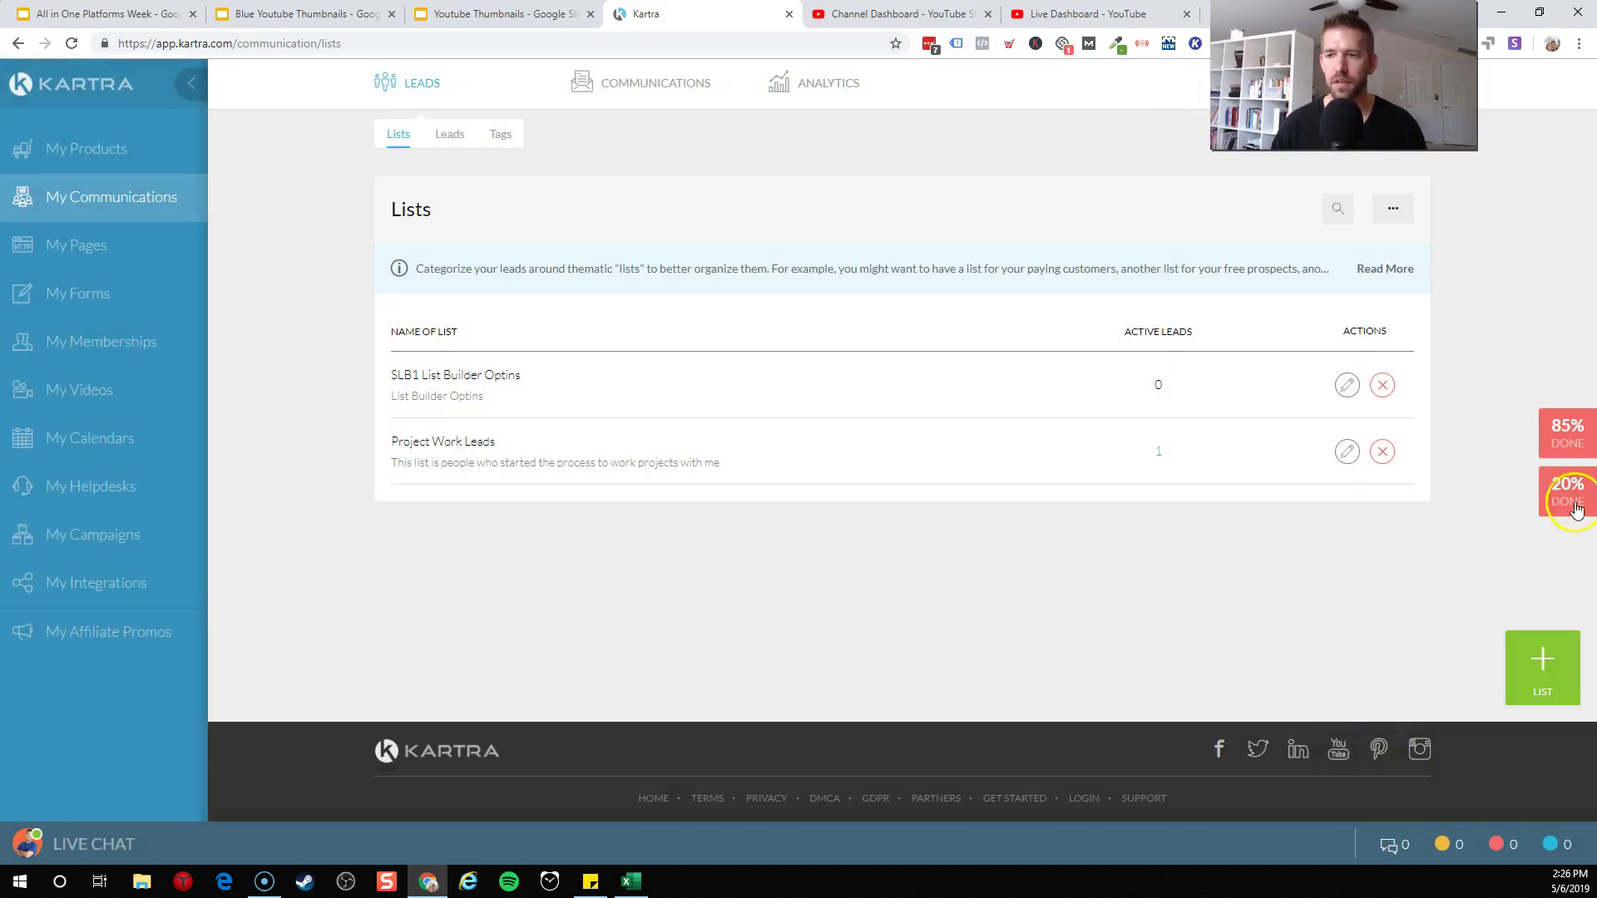
Mark the Lists item as completed in the SLB1 Simple List Builder checklist.
left_click(1575, 504)
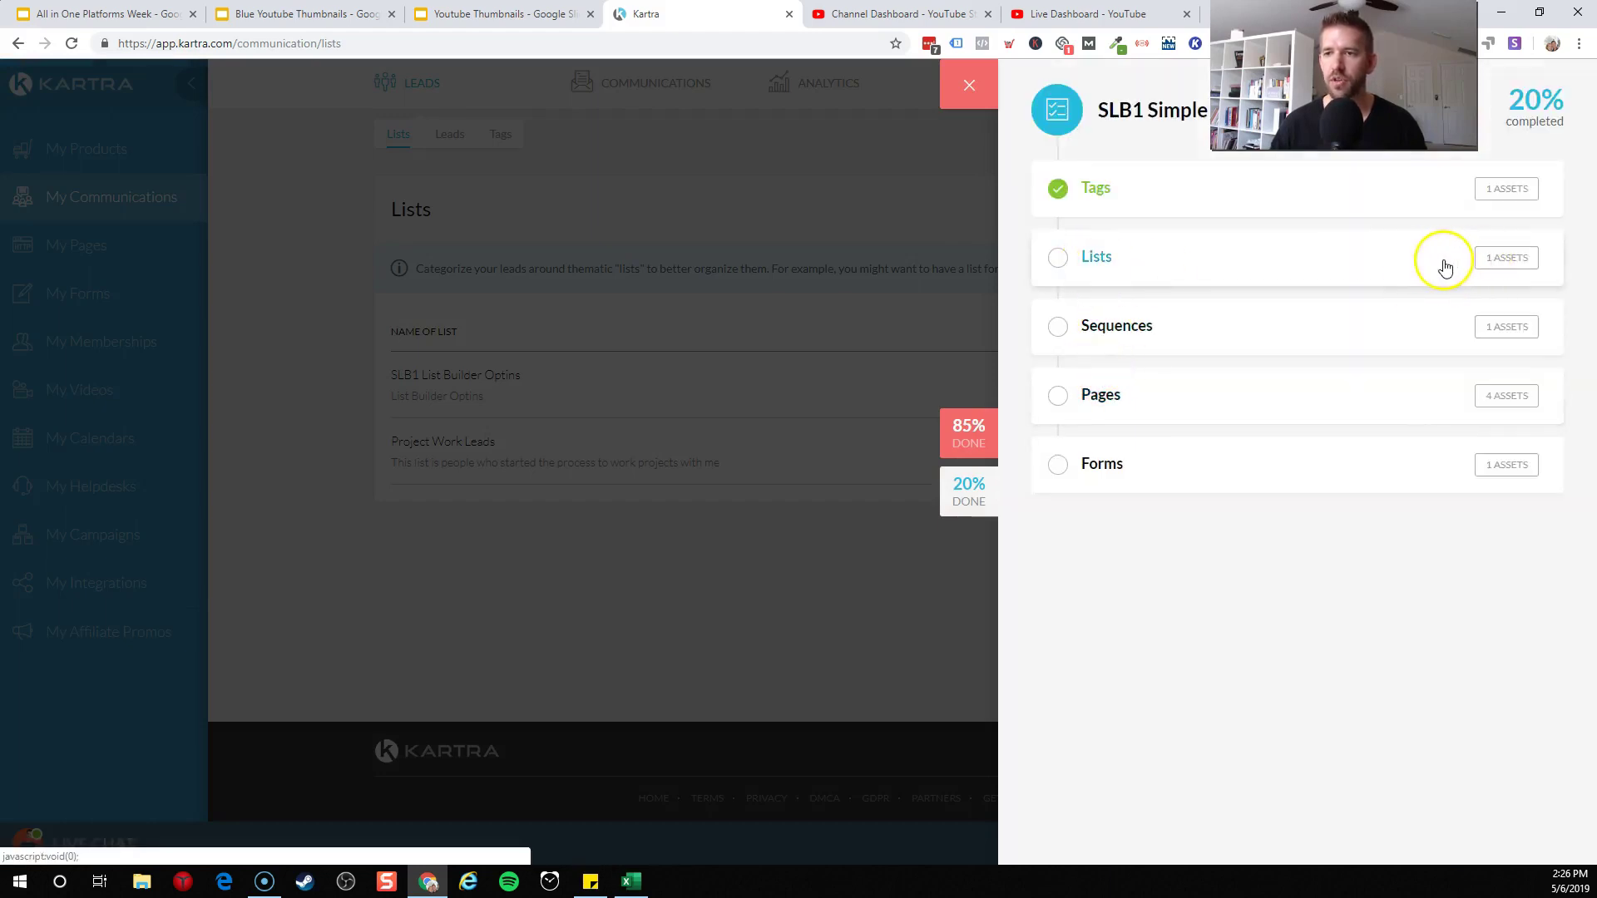
left_click(1446, 267)
left_click(1058, 658)
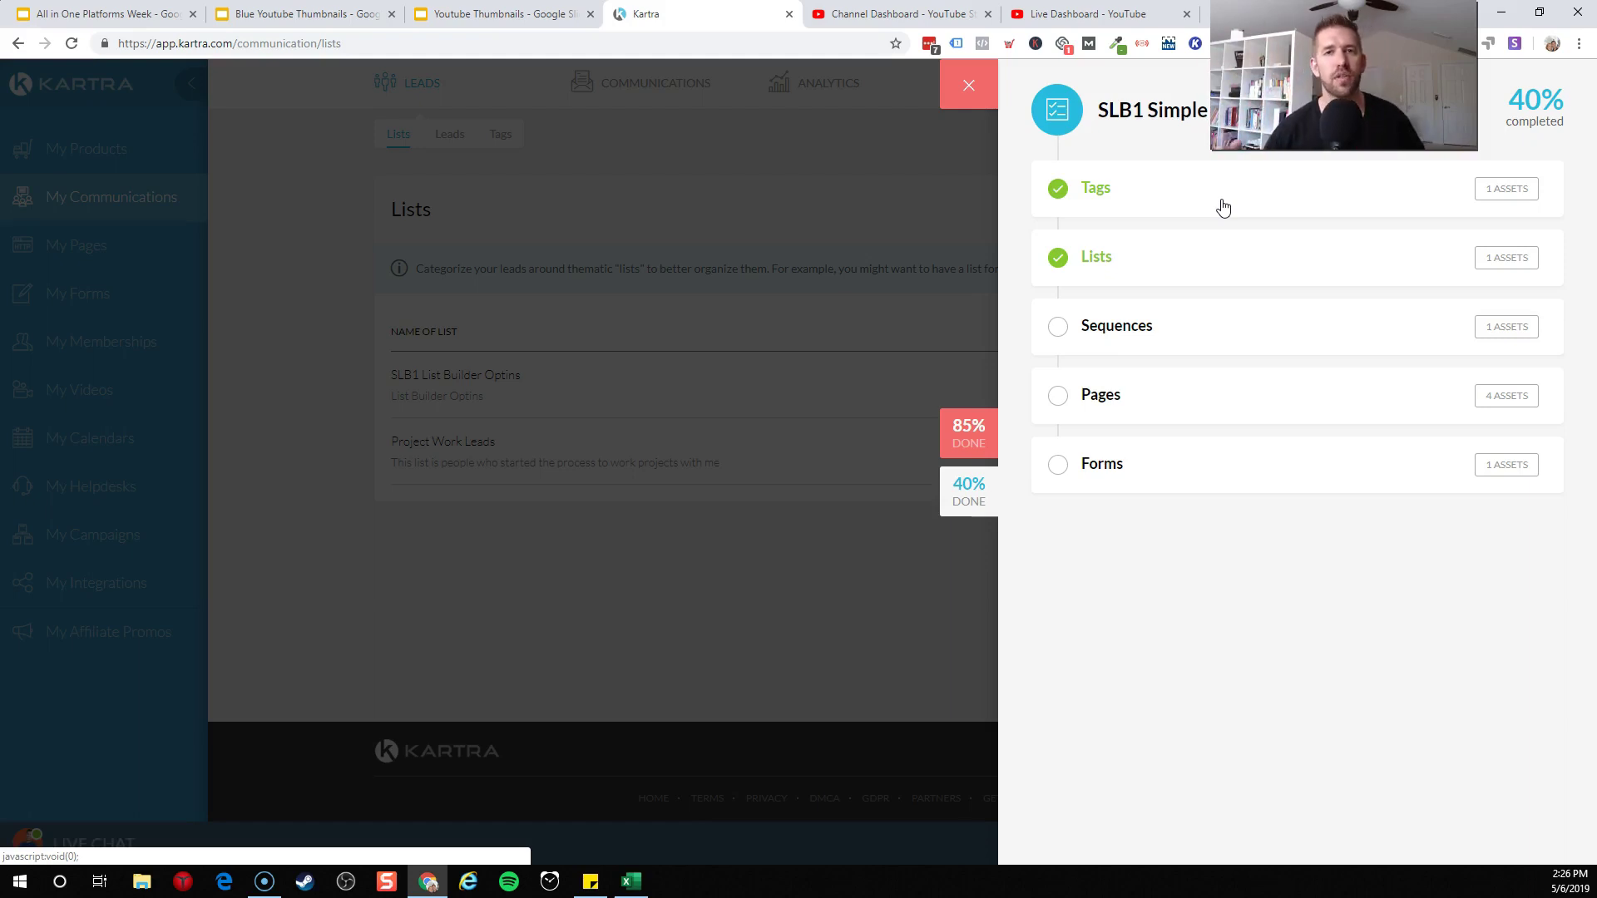
Go to the campaign's sequences from the setup checklist and open the SLB1 Simple List Builder sequence for editing.
left_click(1211, 327)
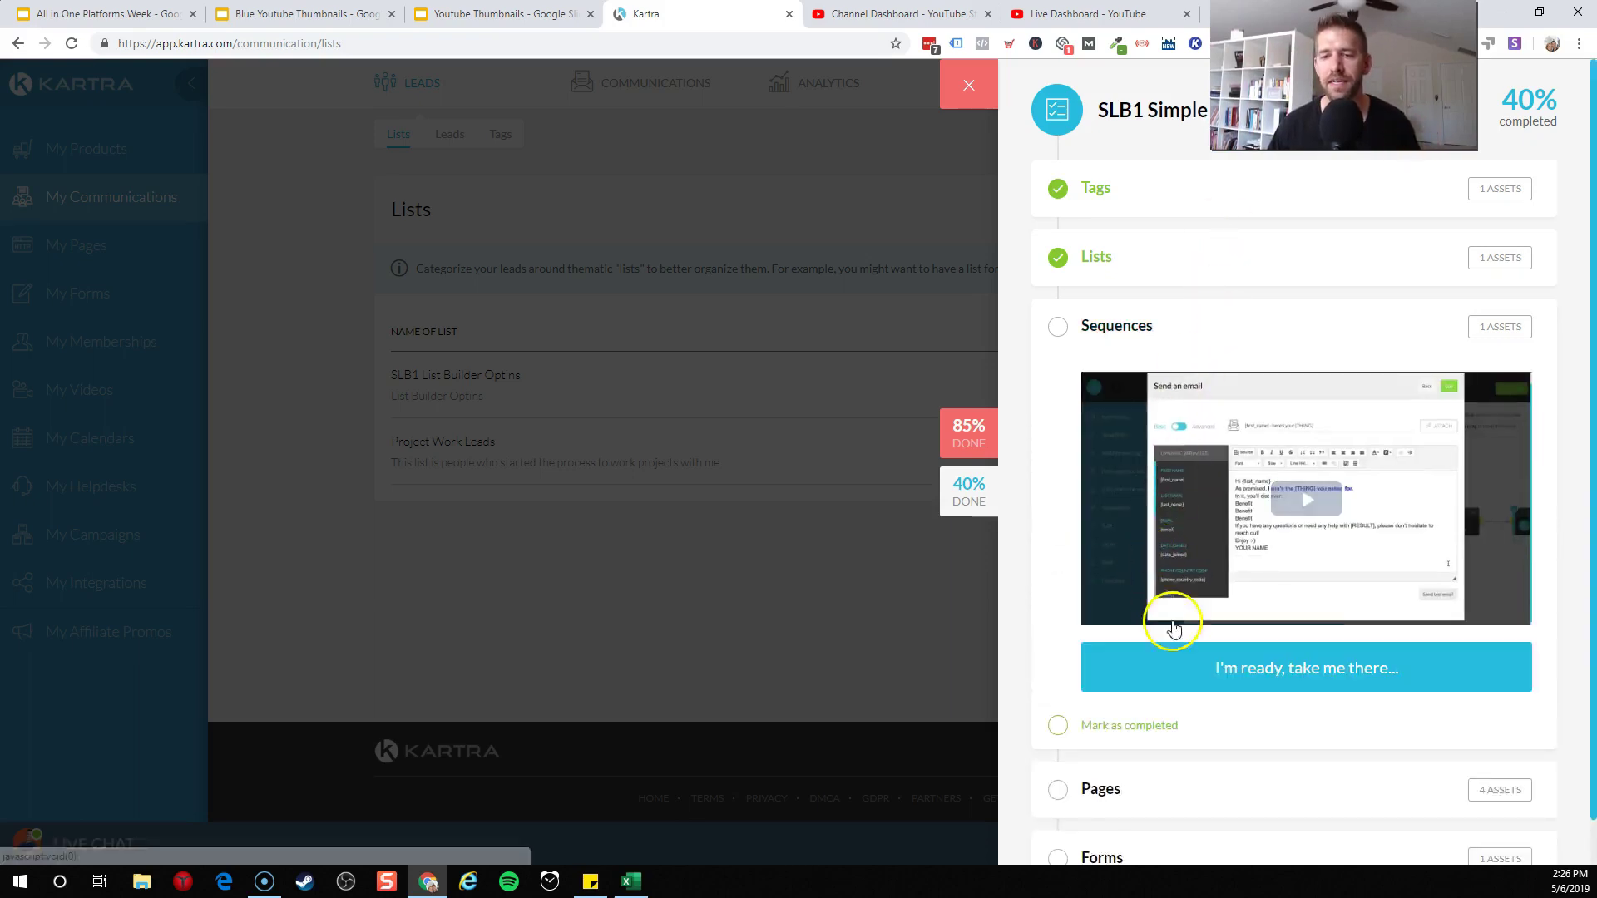
left_click(1231, 671)
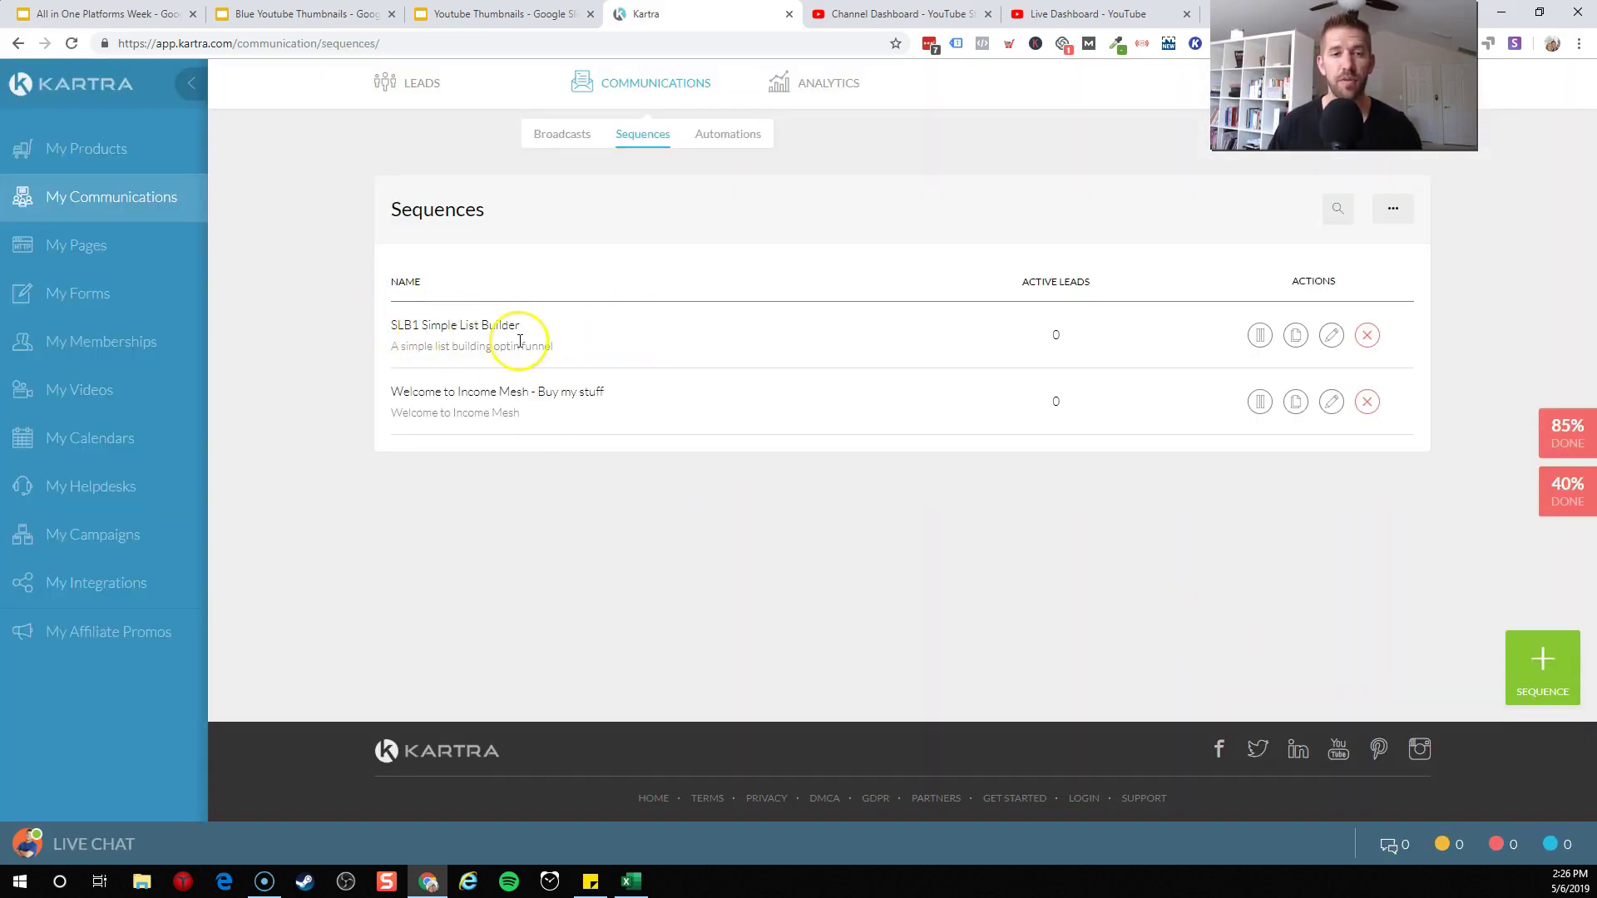
left_click(1331, 336)
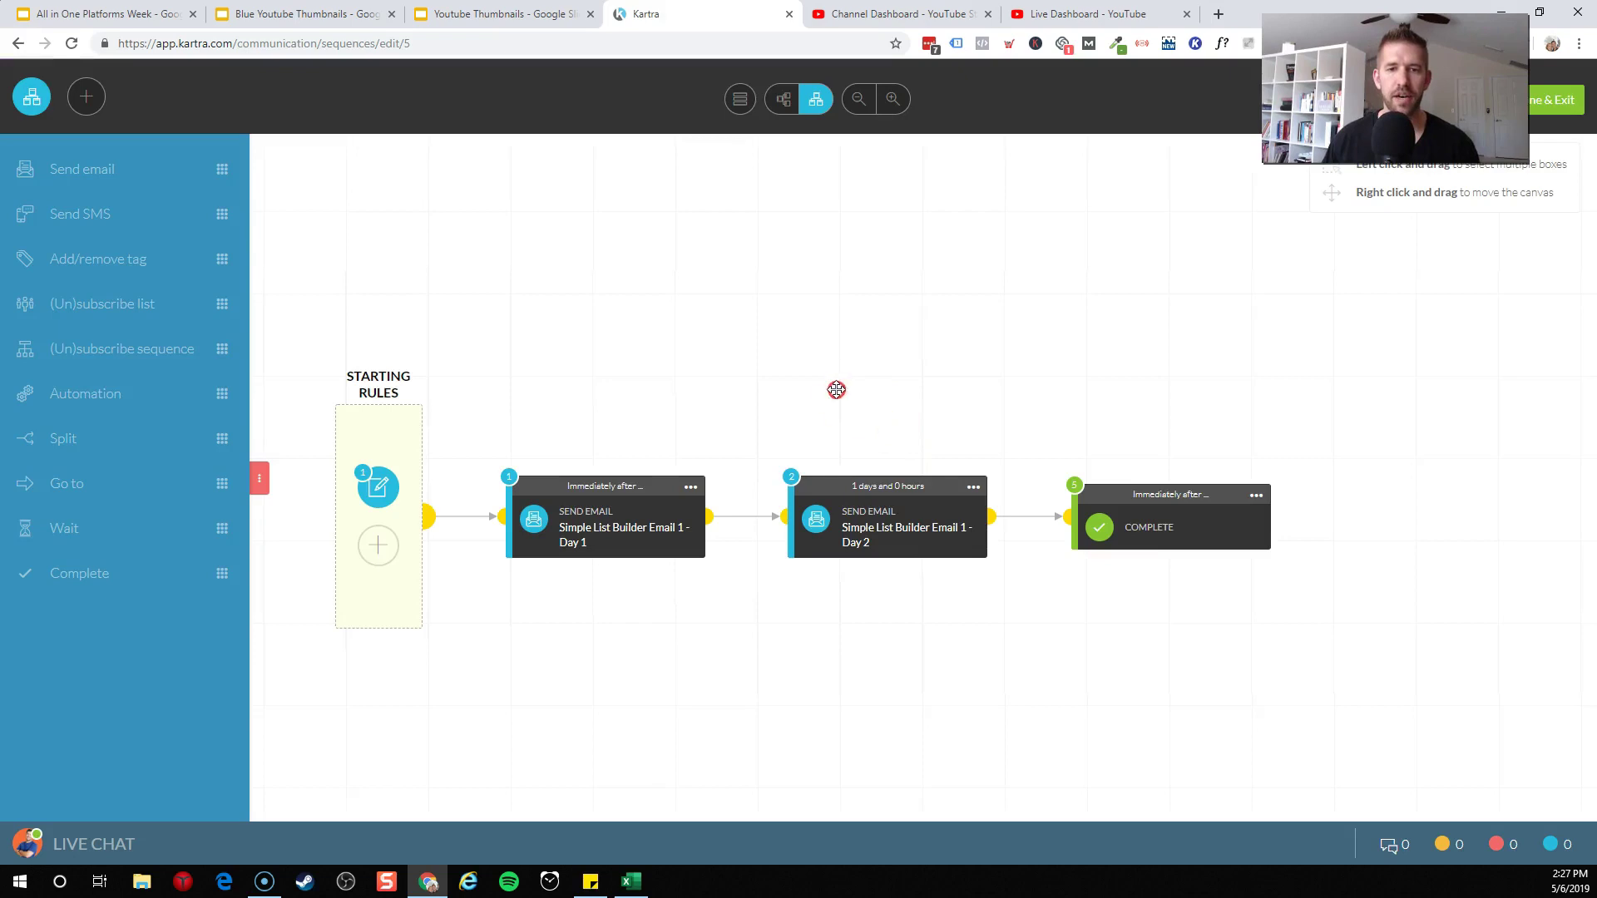
Review the sequence's opt-in form starting rule and save it as it is.
left_click(375, 491)
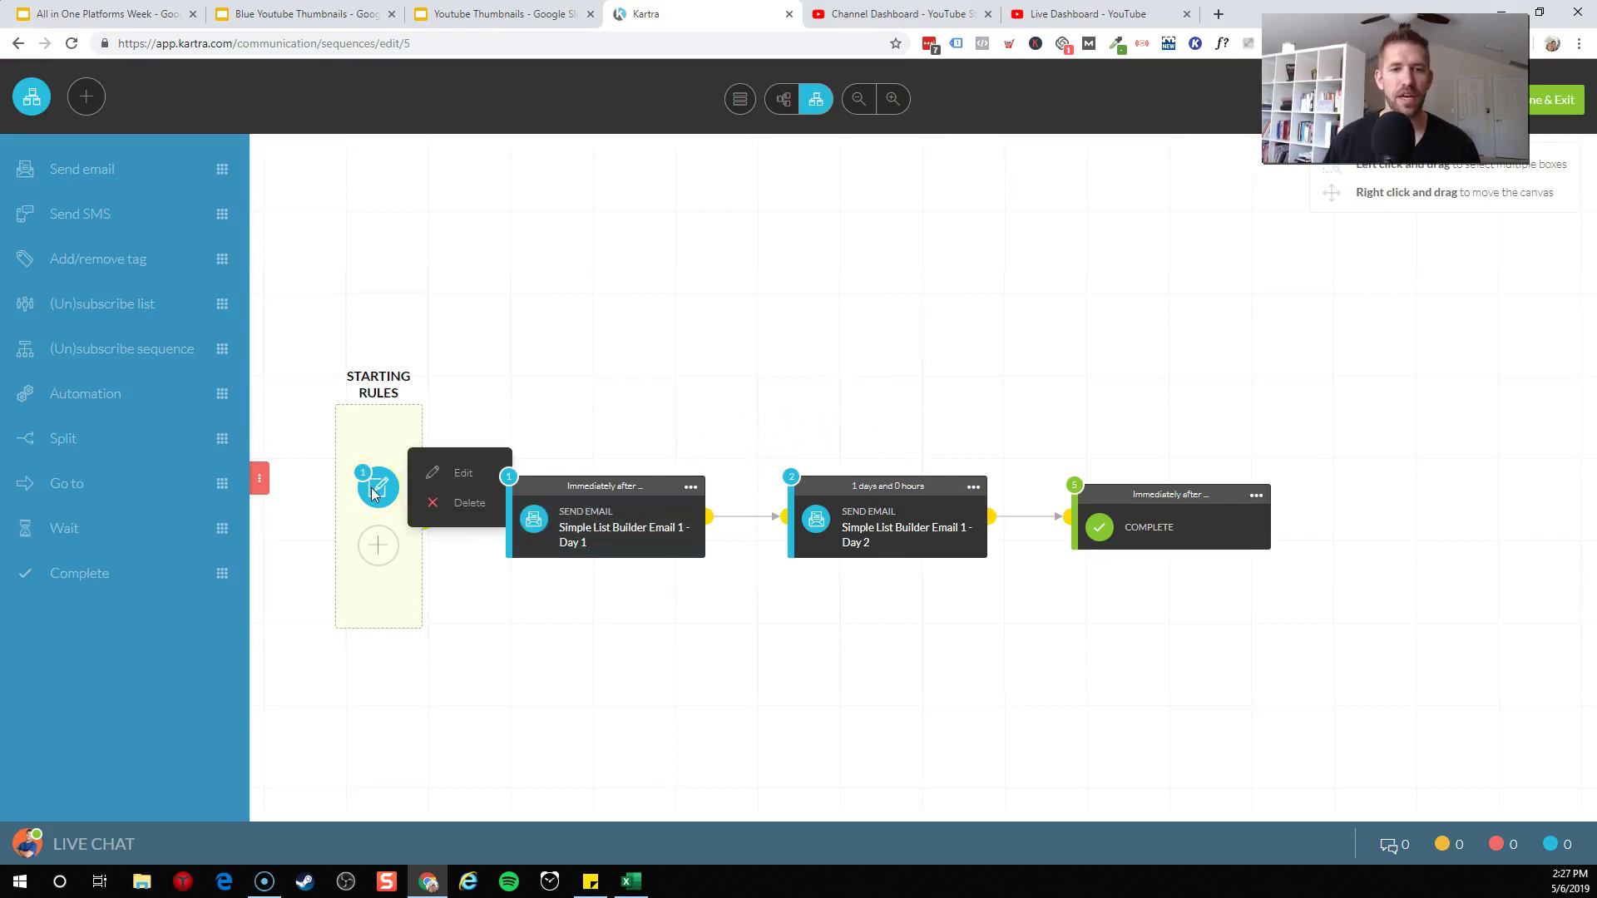
left_click(372, 491)
left_click(376, 489)
left_click(465, 476)
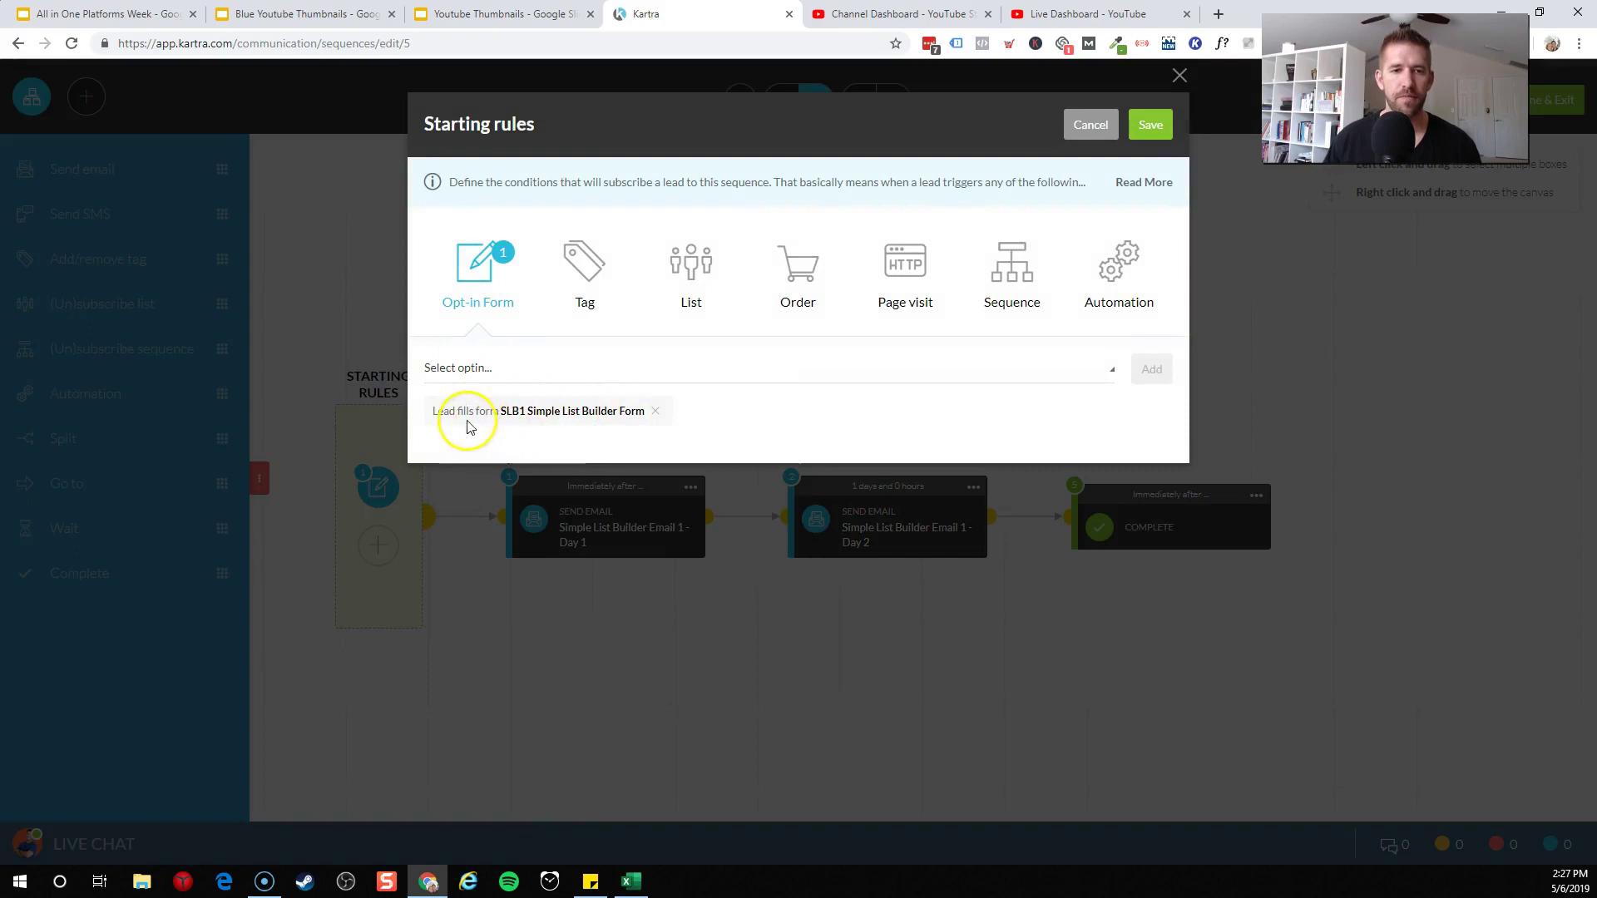
left_click(1158, 134)
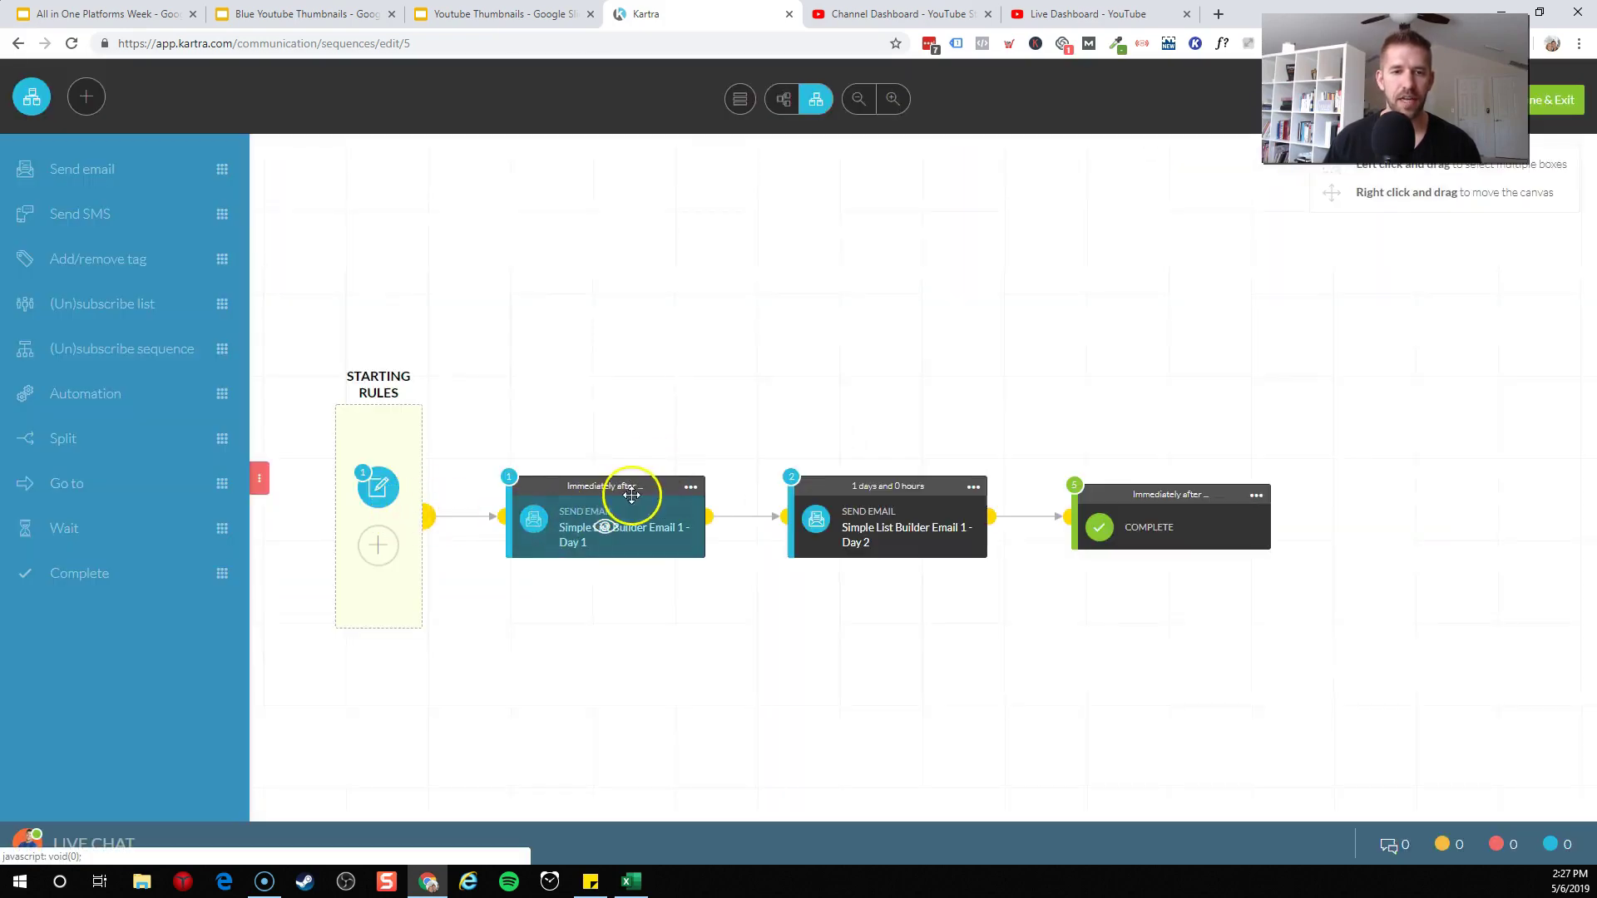
View the settings of the Day 1 email step, preview its email content and close both views.
left_click(610, 529)
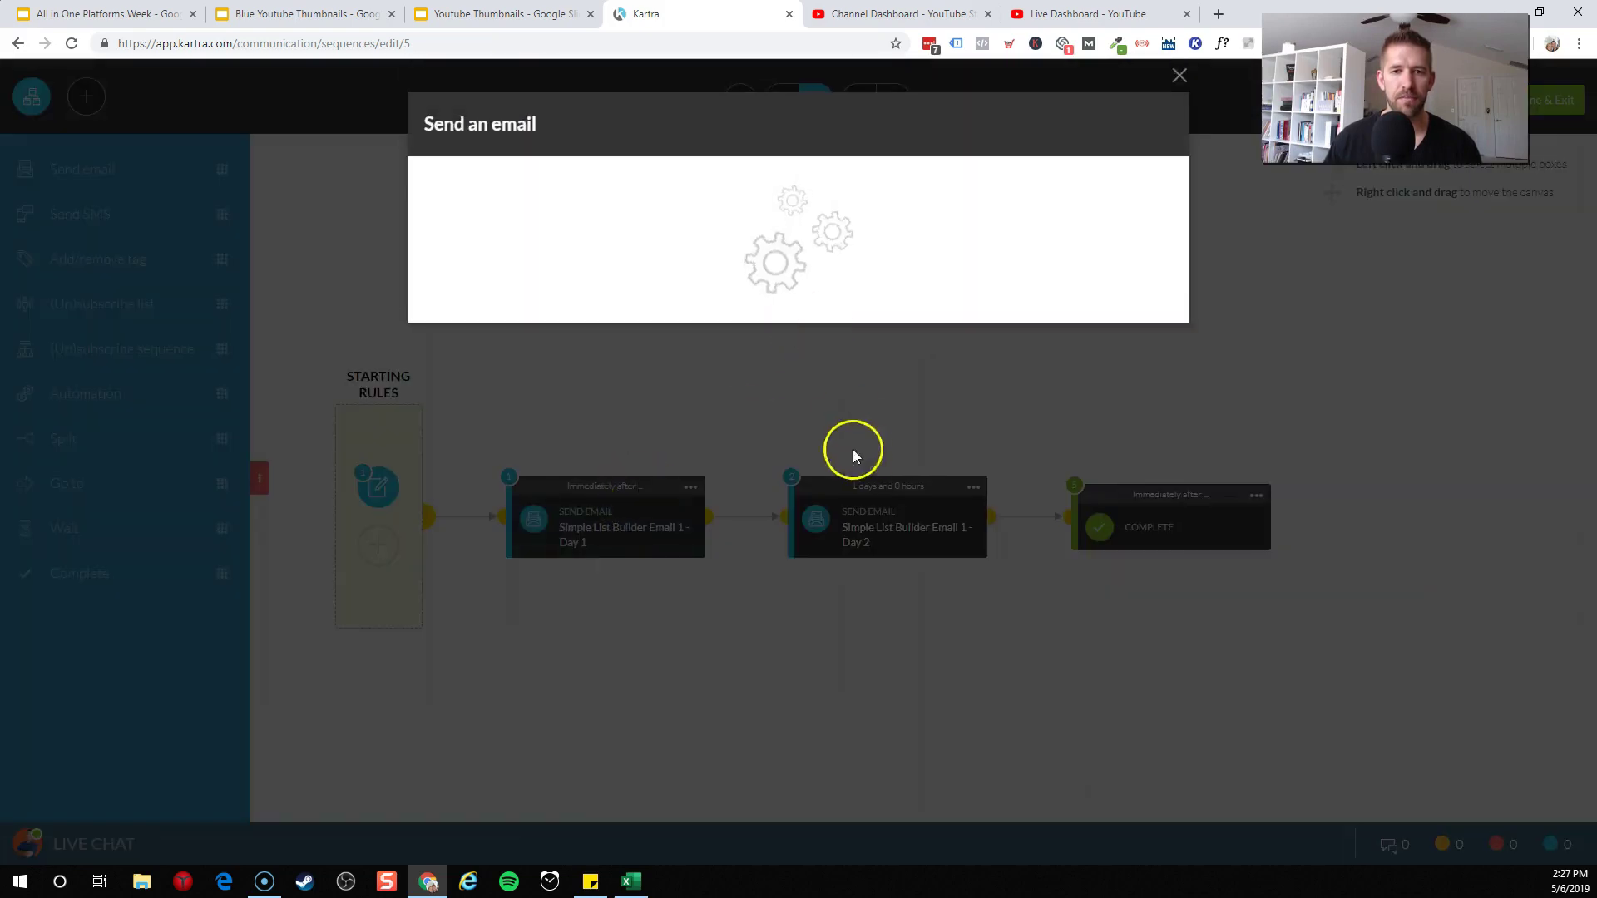
left_click(701, 624)
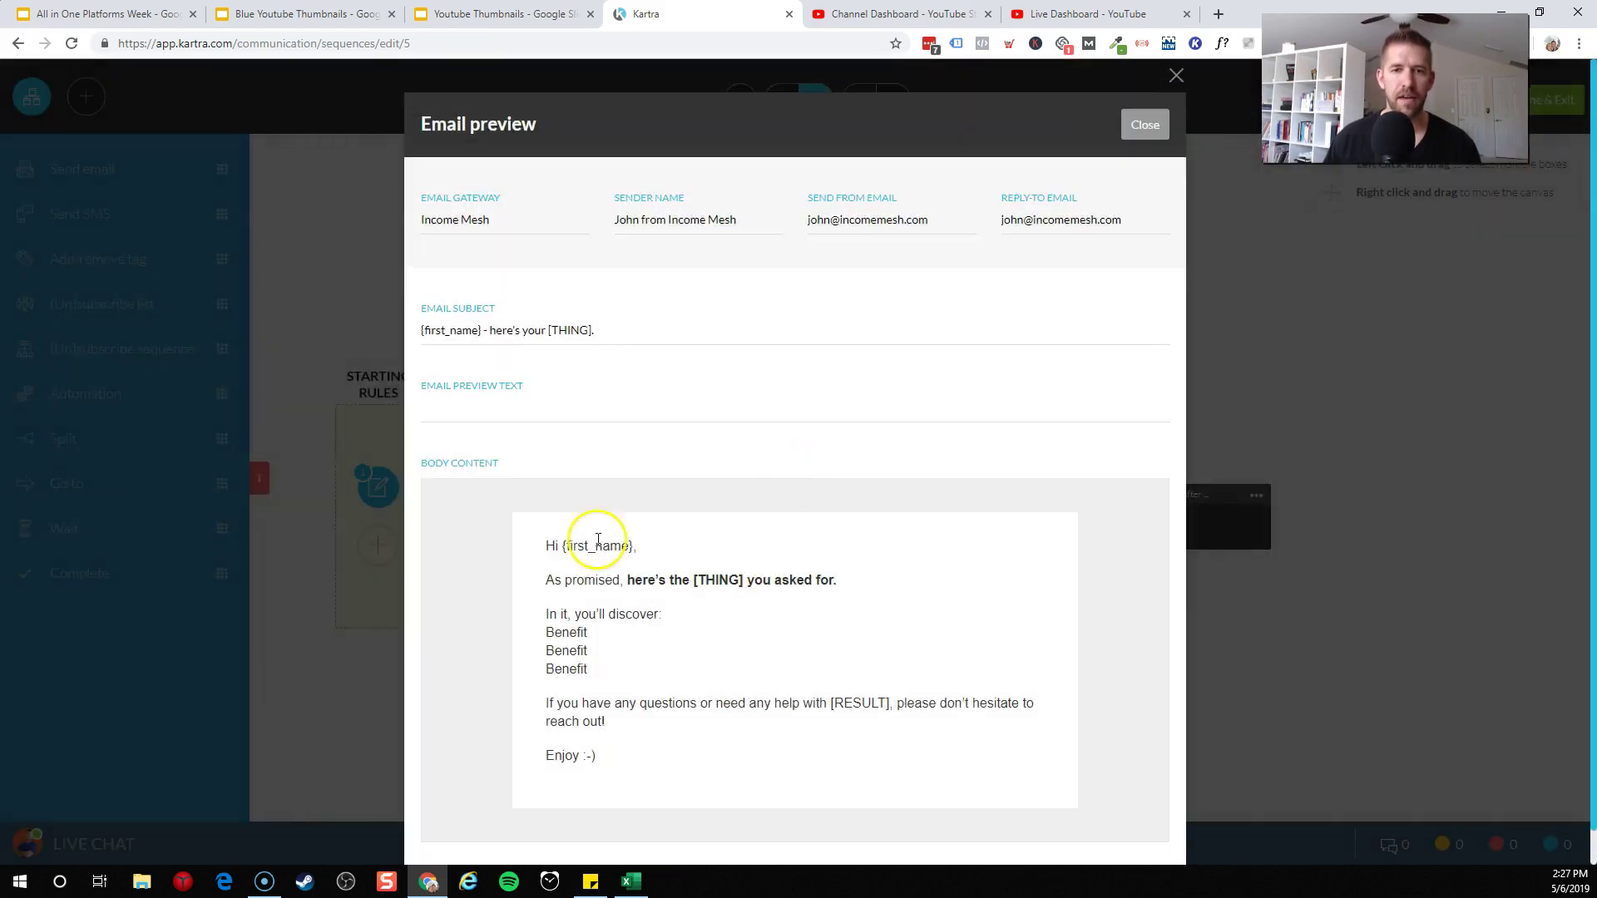
scroll(763, 433, "down", 1)
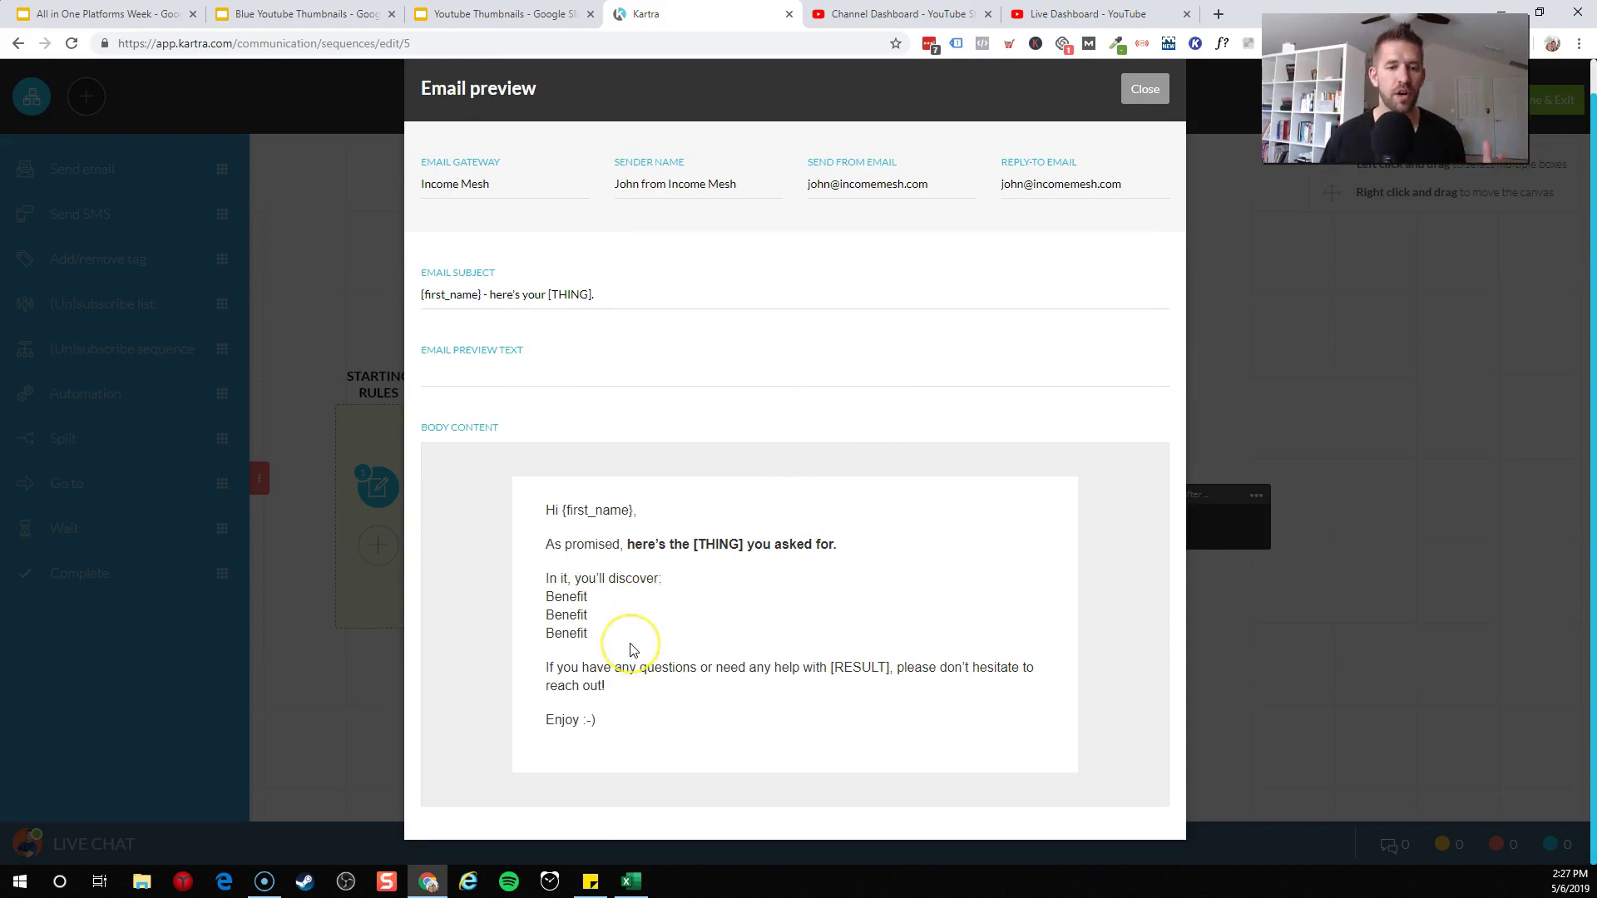
left_click(1144, 89)
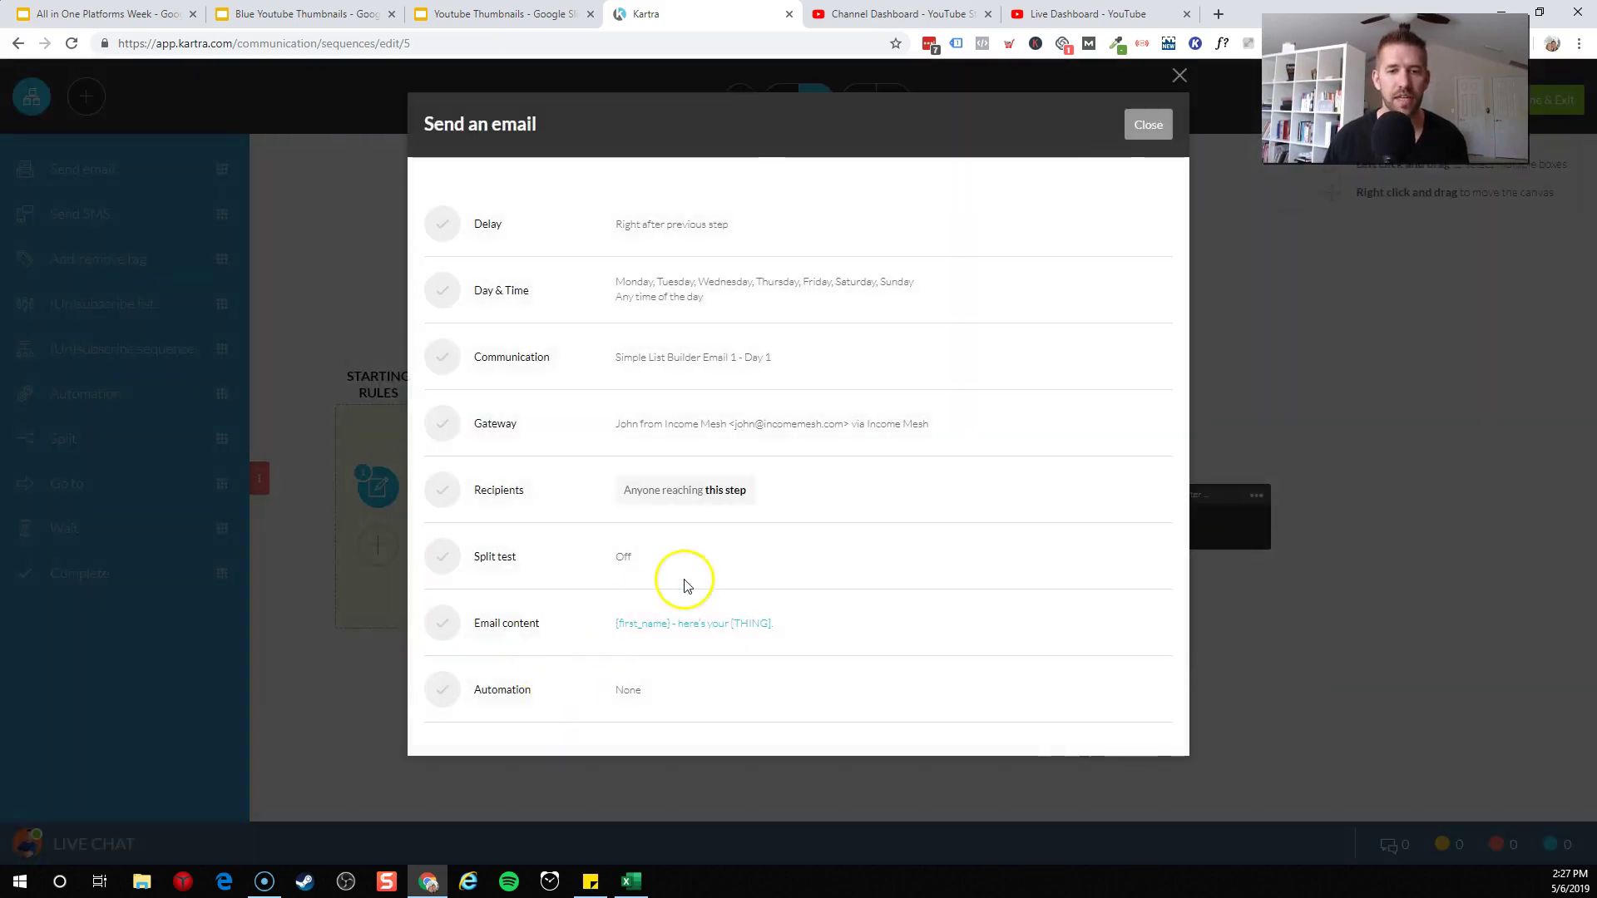
left_click(1153, 129)
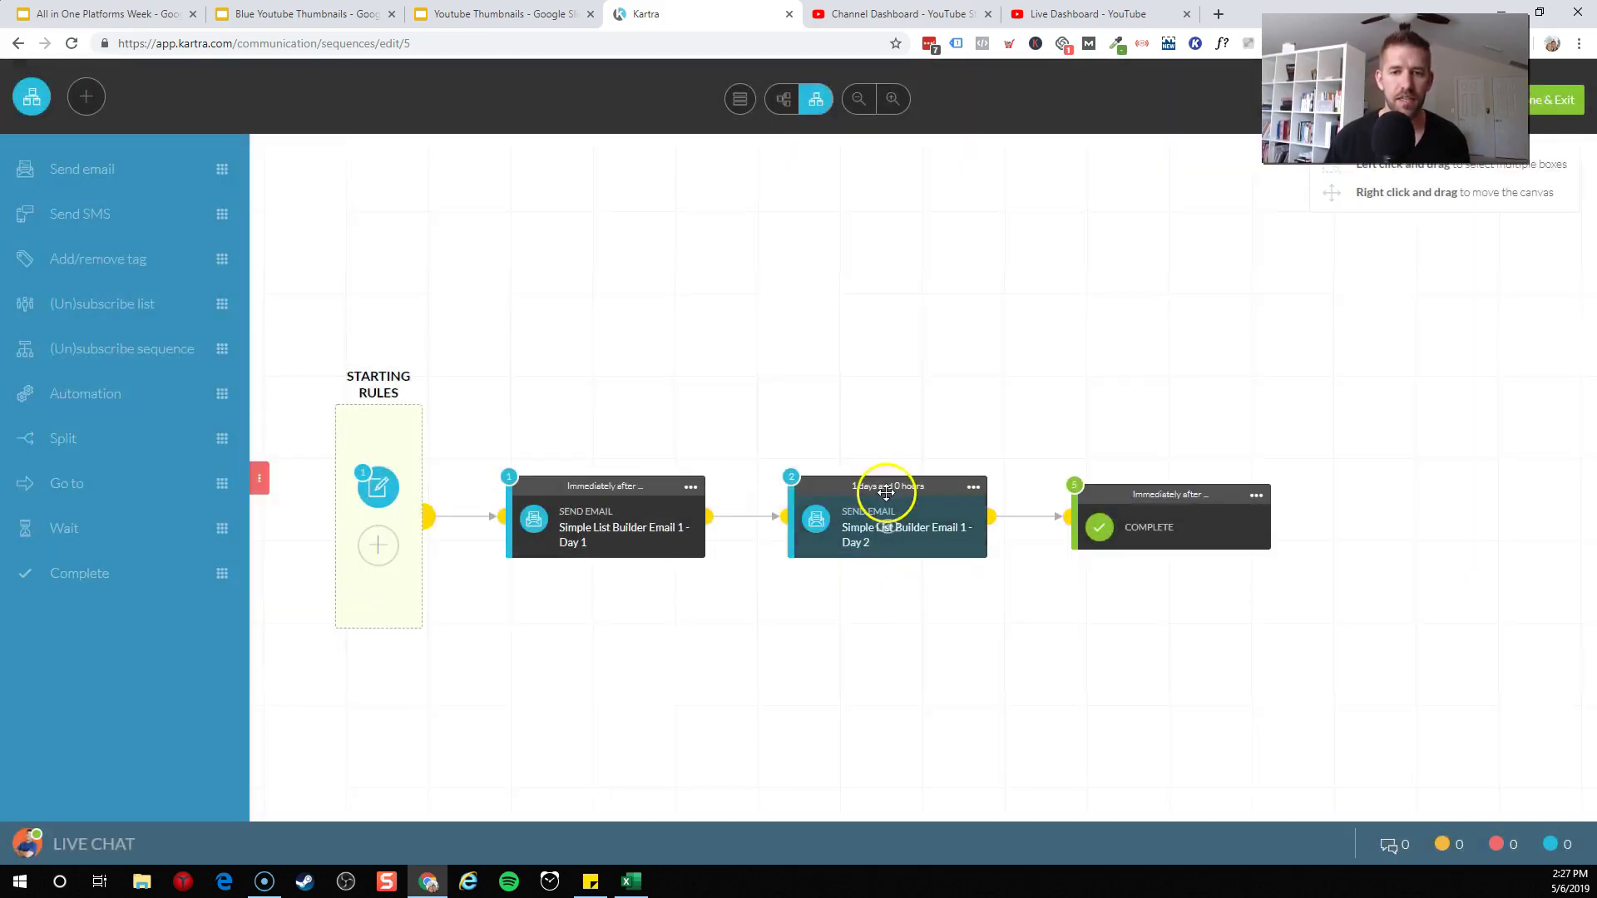
Open the email content of the Simple List Builder Email 1 - Day 2 step for editing.
left_click(972, 487)
left_click(1038, 473)
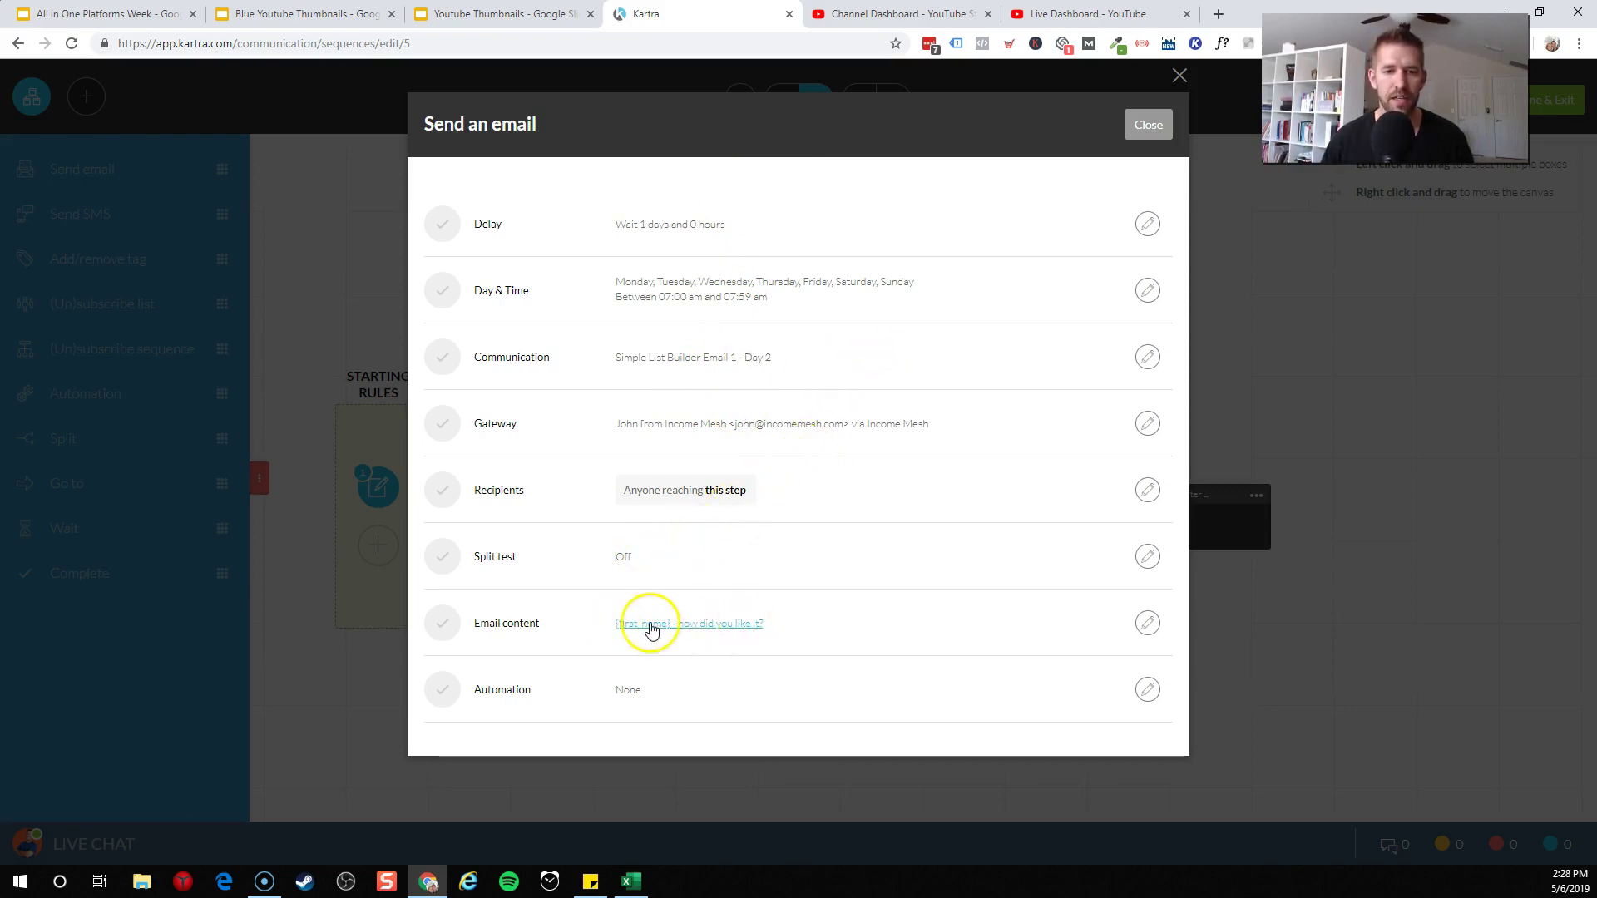
left_click(1146, 625)
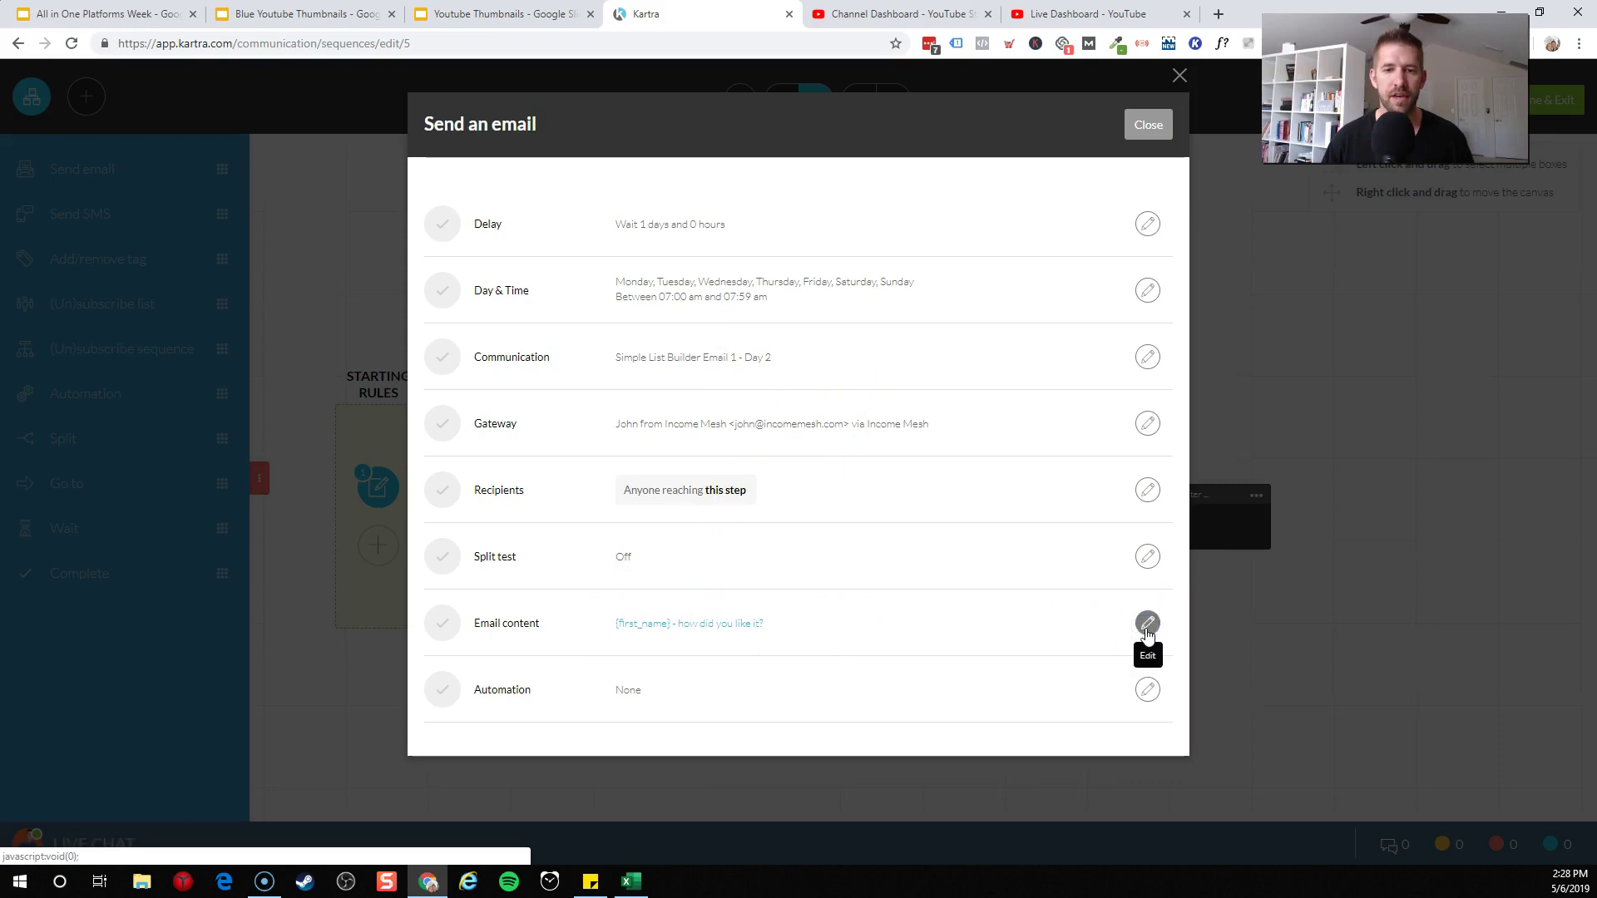
left_click(1147, 631)
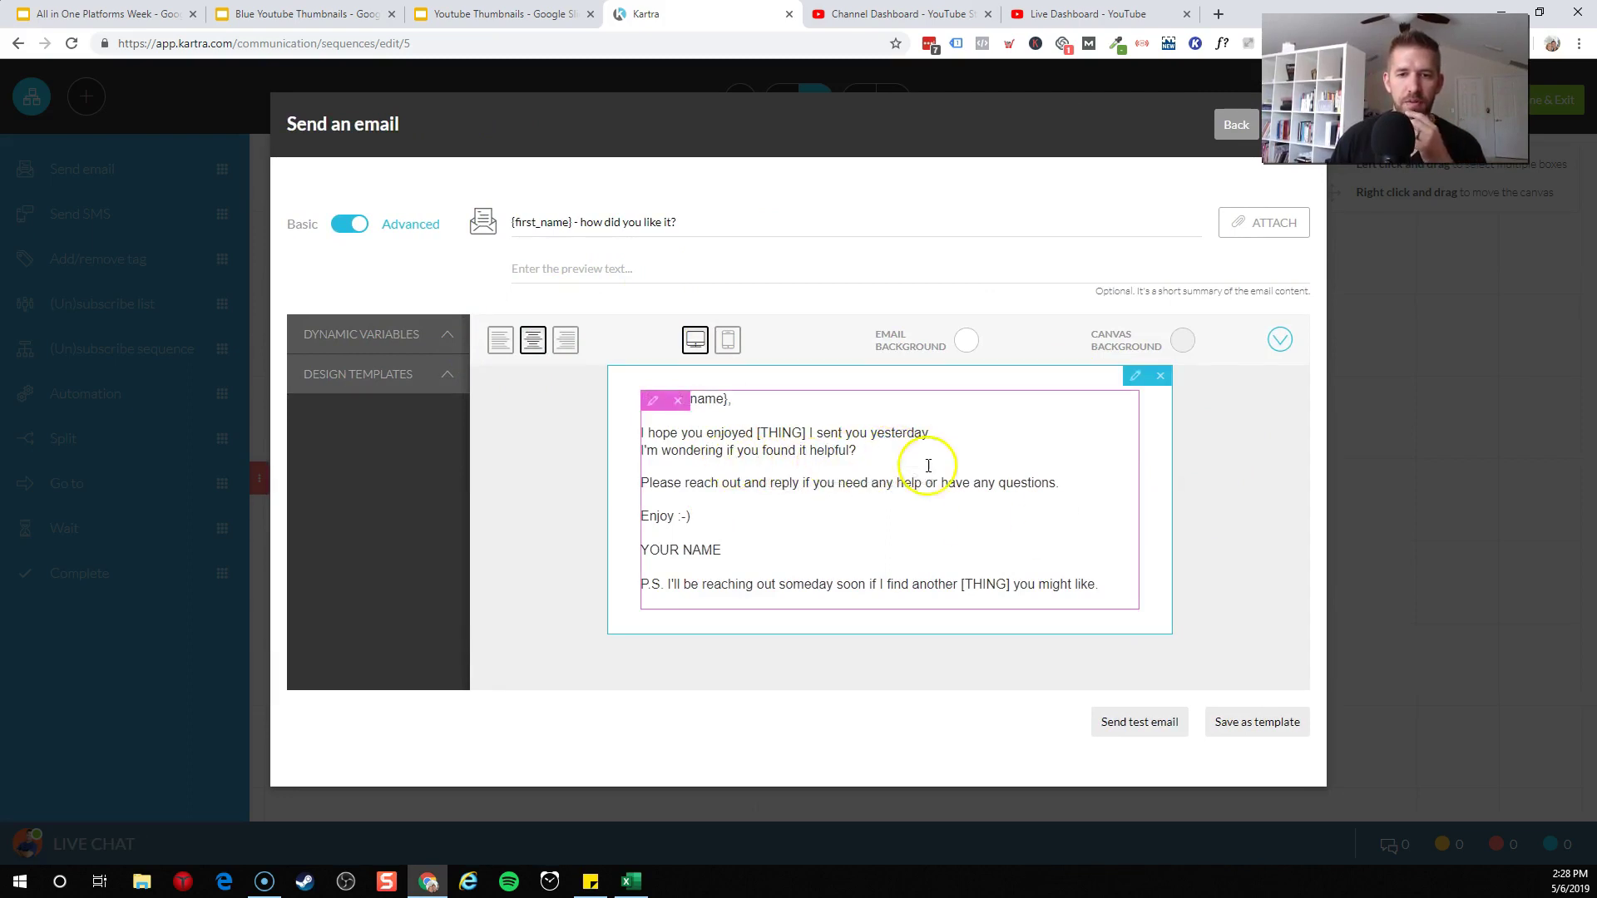
Replace the email body below the greeting with "Quck back story about the brand.", "What you're going to learn..." and "What your nemxt stesp are".
left_click(967, 545)
left_click(1114, 589)
left_click_drag(1024, 567, 643, 426)
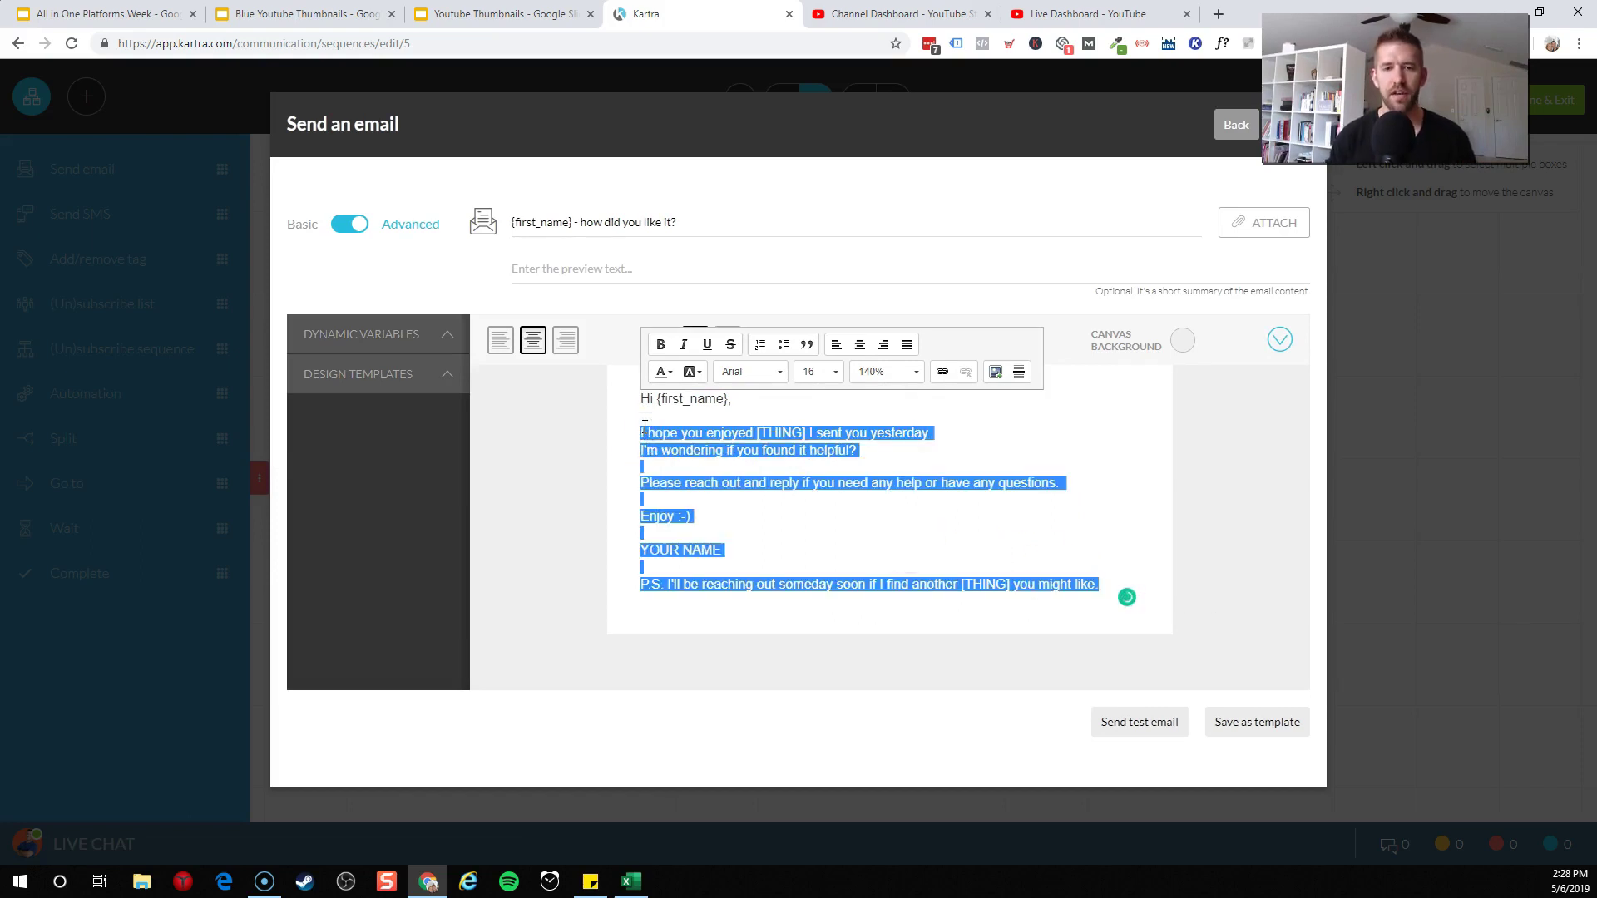
type("QQ")
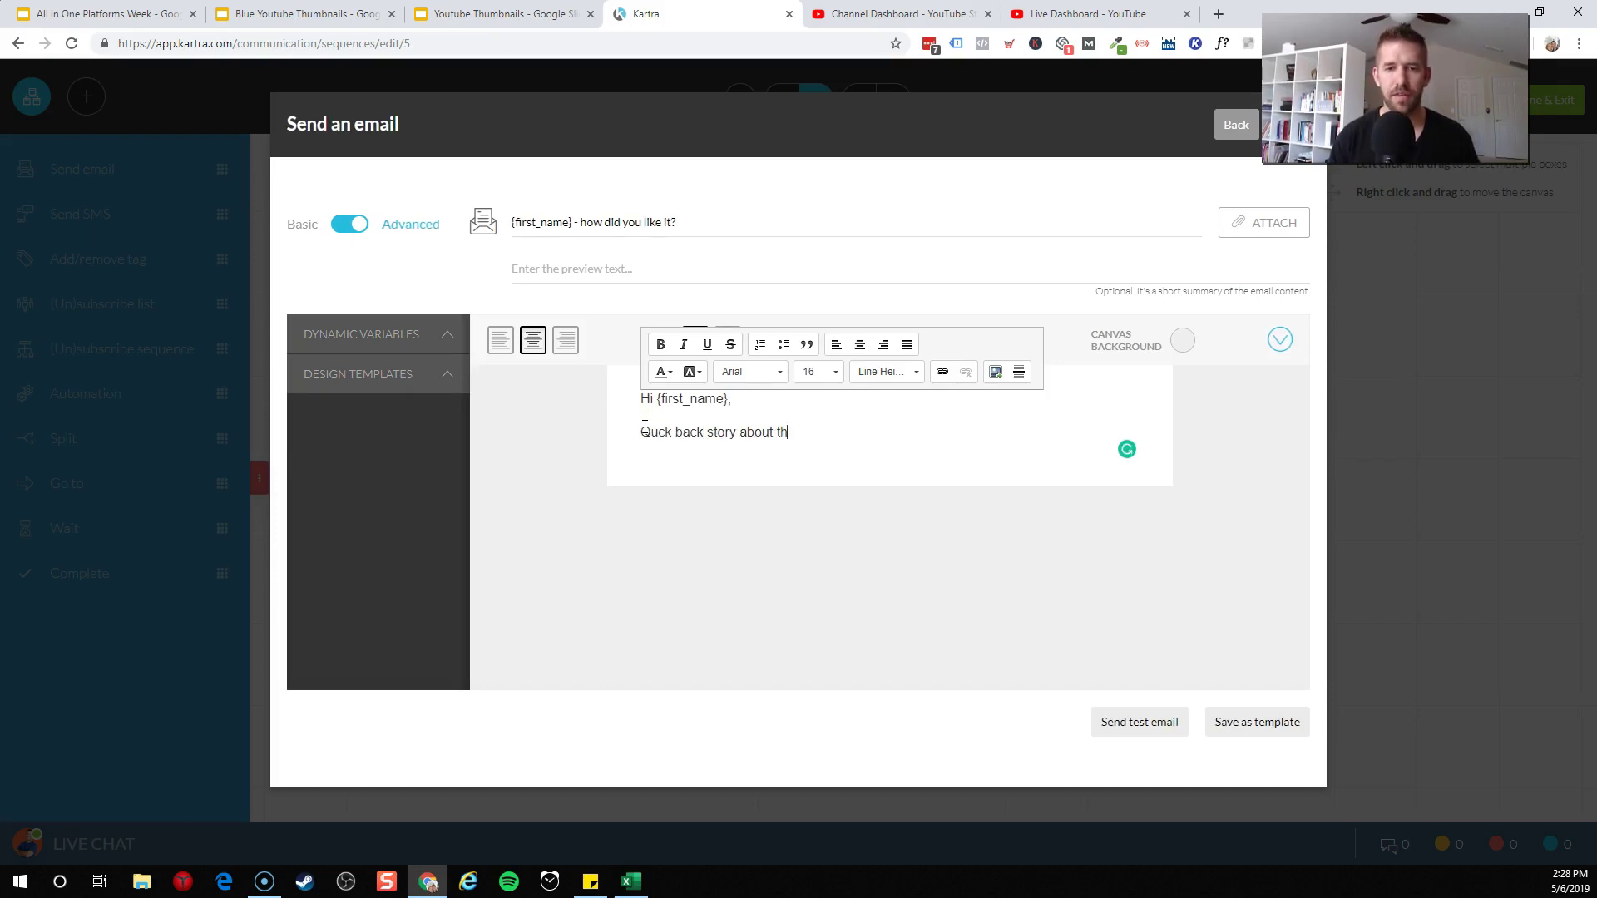
key("Return")
type("What you're going to learn...")
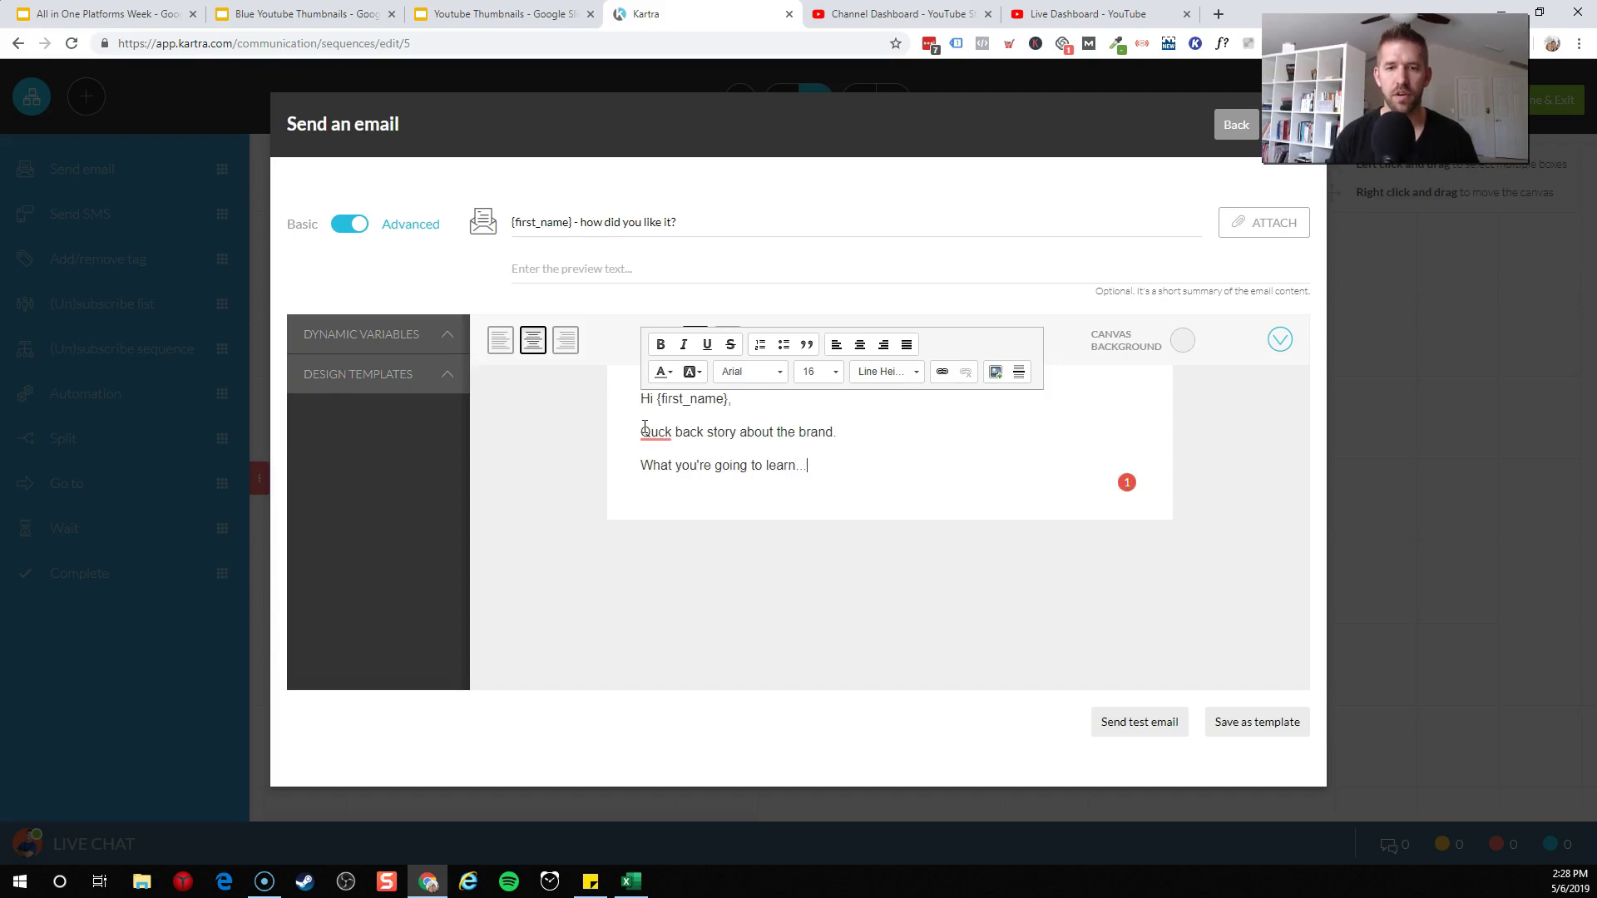
key("Return")
type("What your nemxt stesp are")
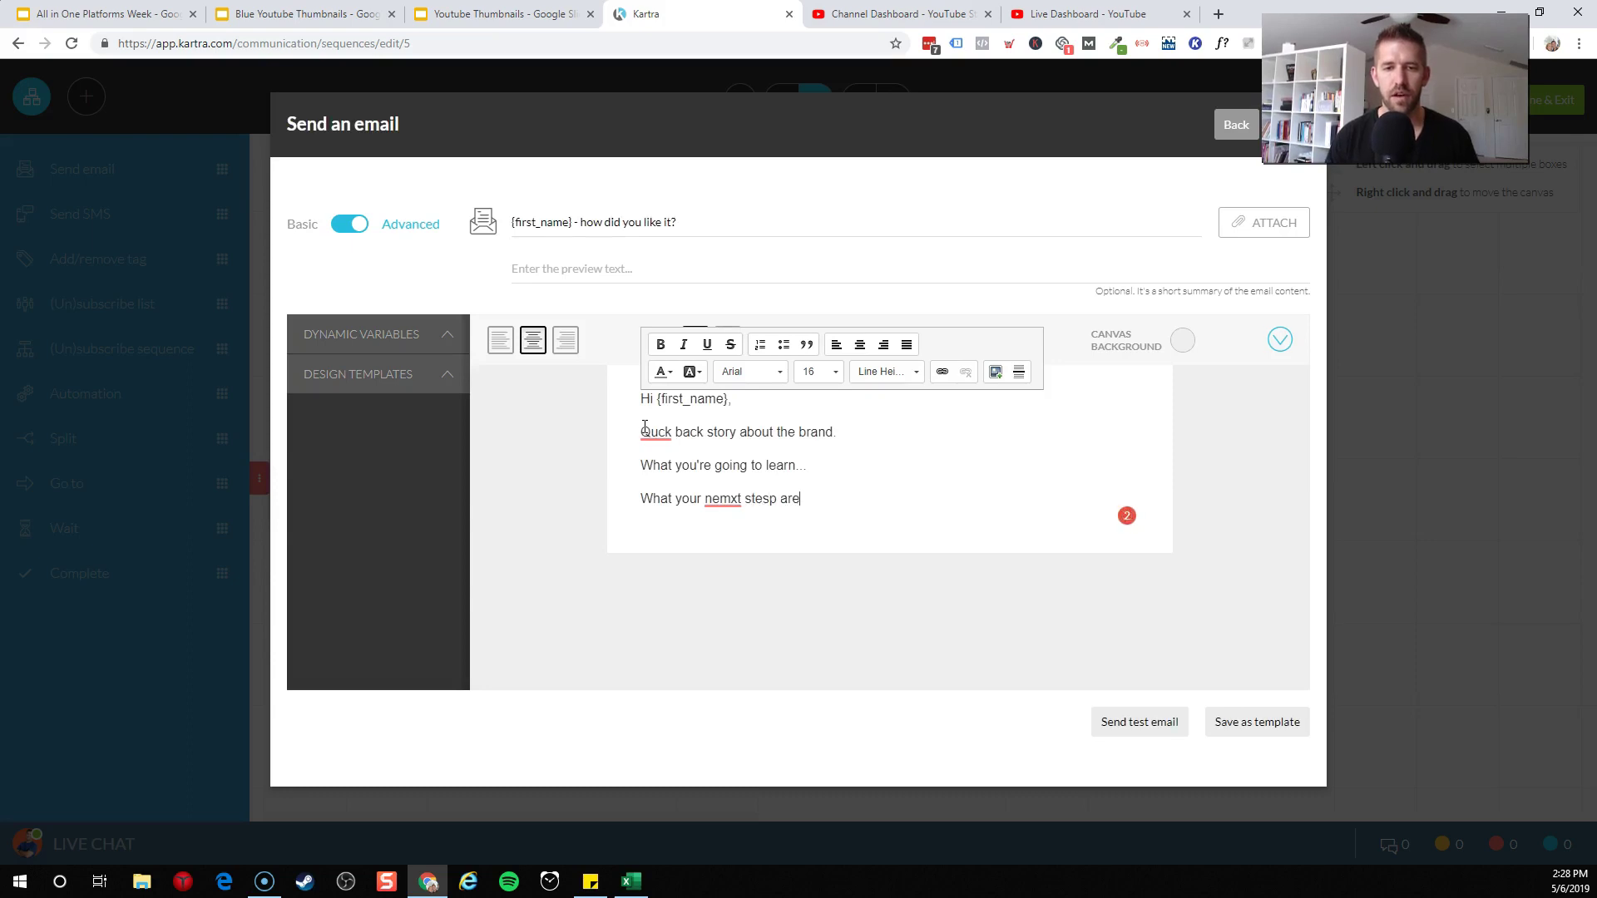
left_click(641, 622)
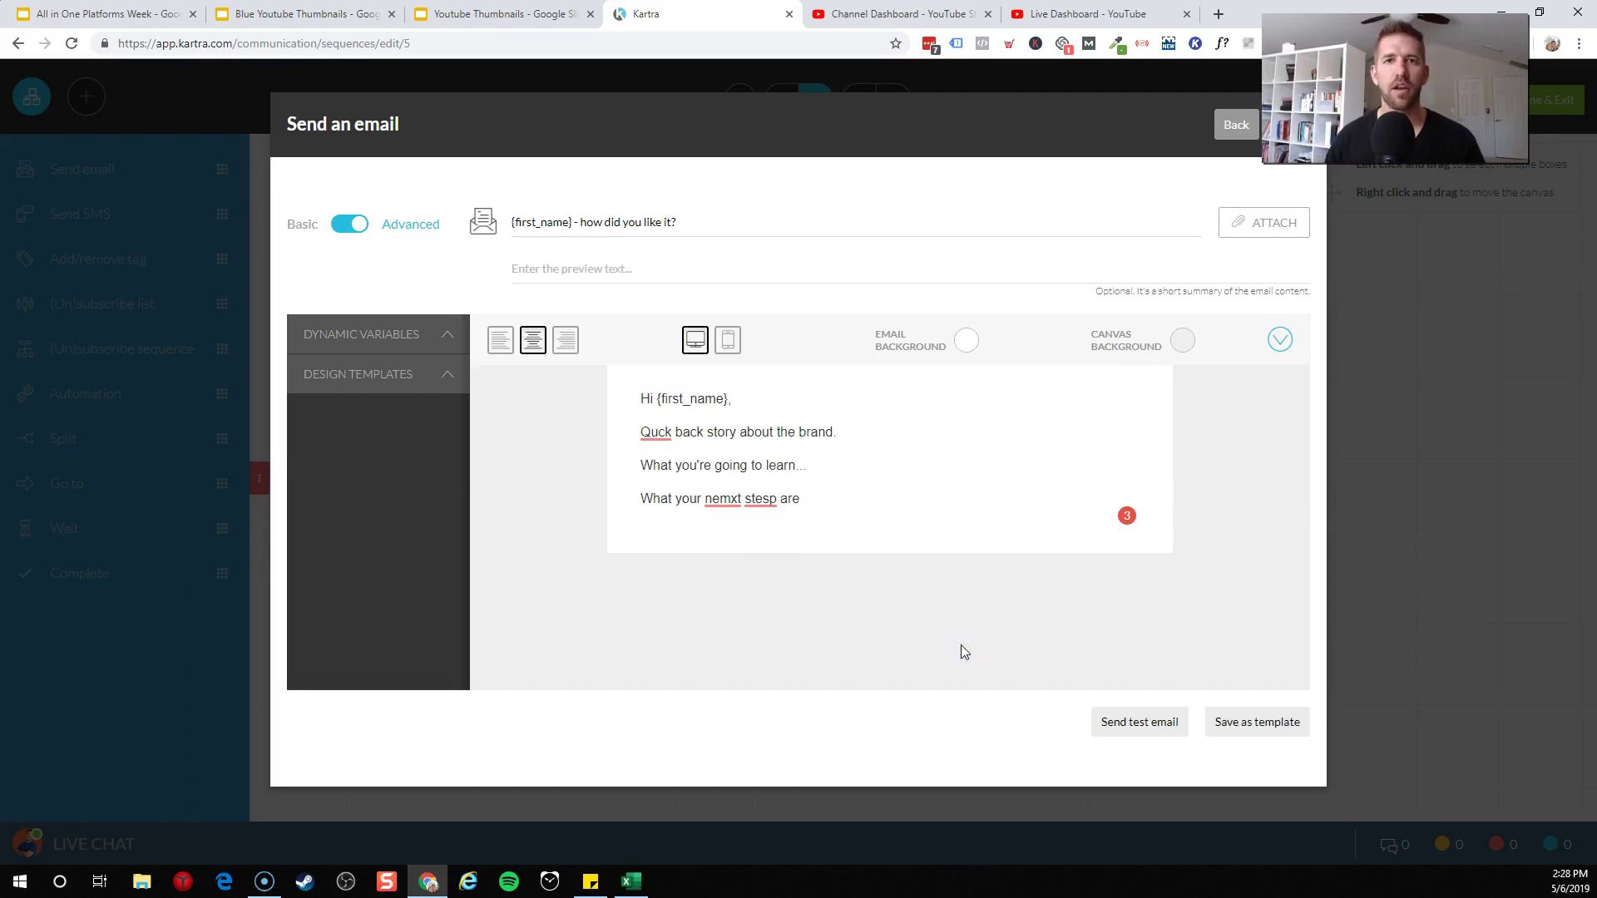
Check the email in mobile and desktop view and look at the available dynamic variables.
left_click(726, 342)
left_click(695, 340)
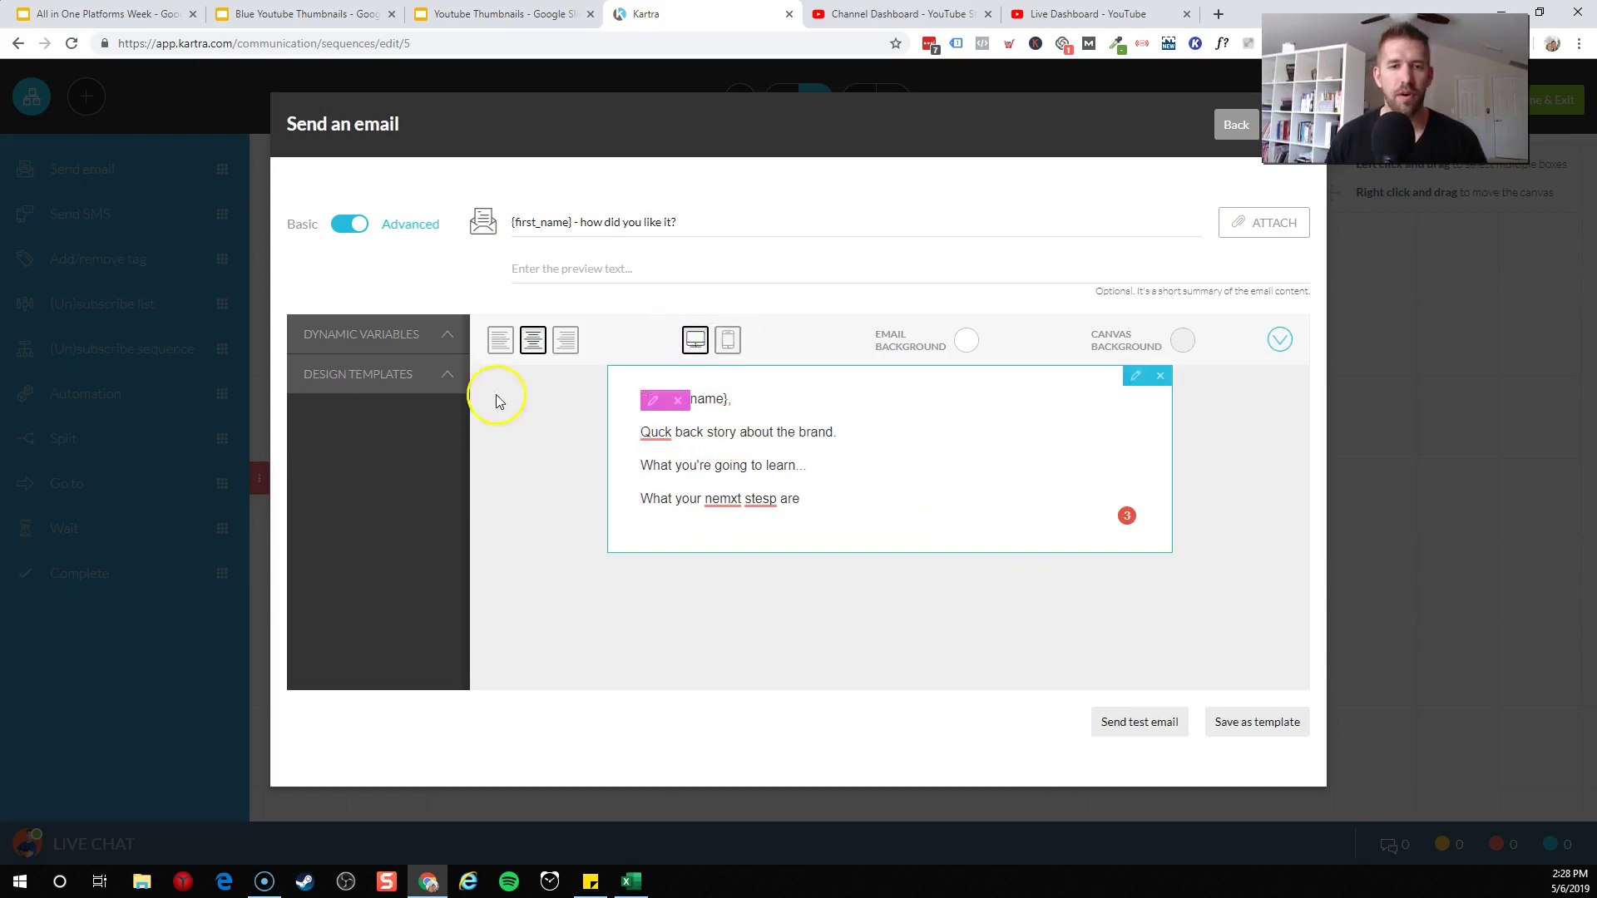
left_click(401, 339)
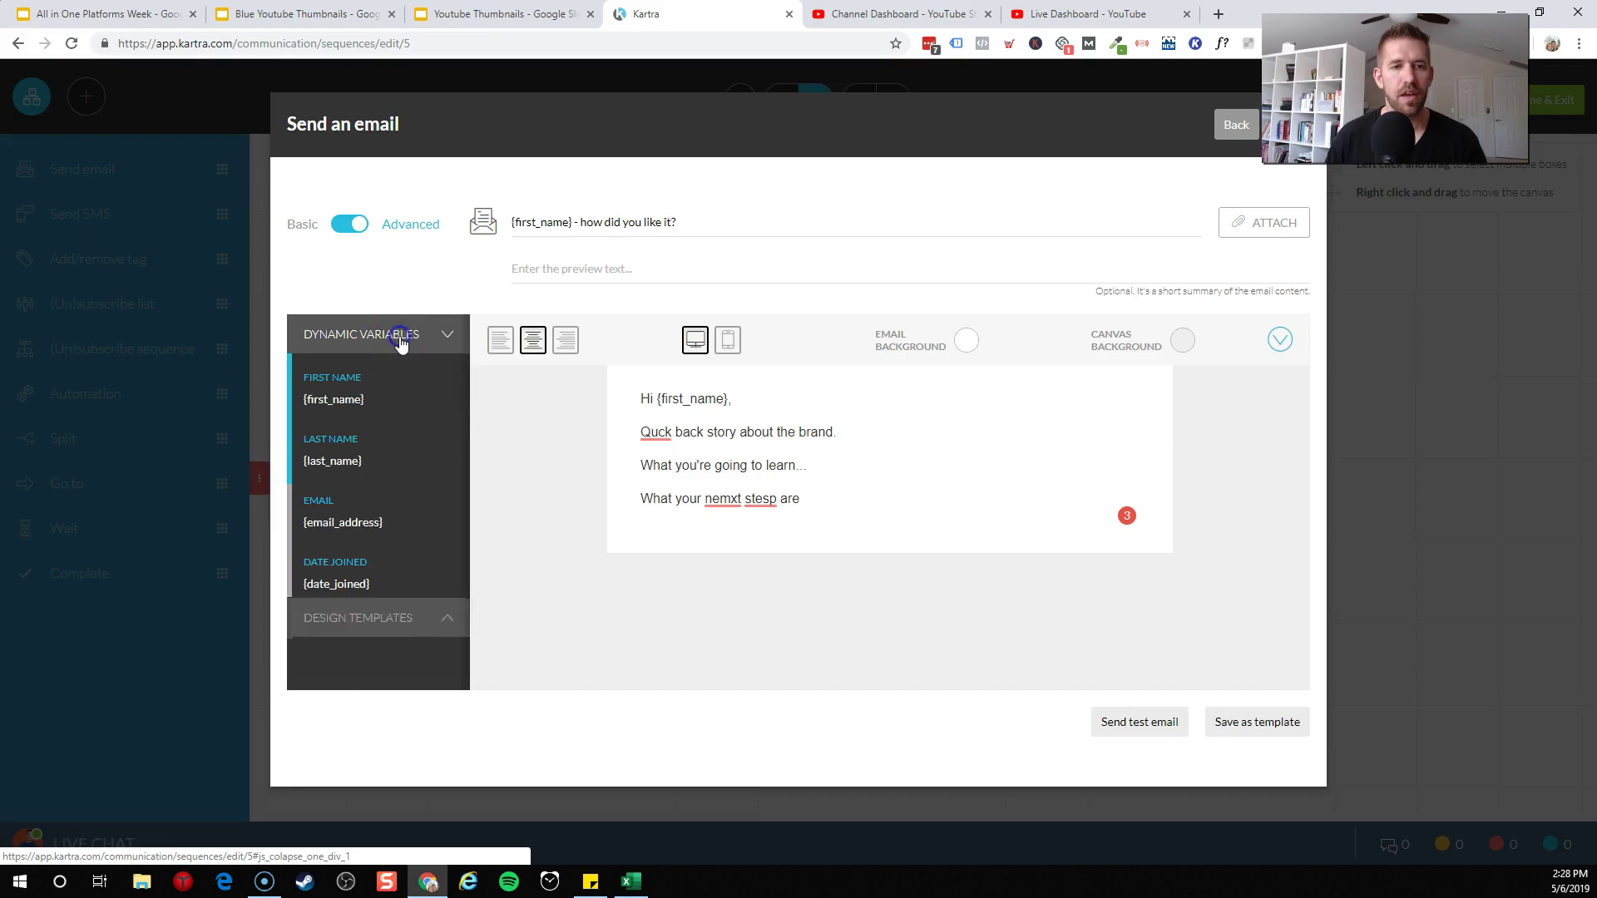
left_click(400, 340)
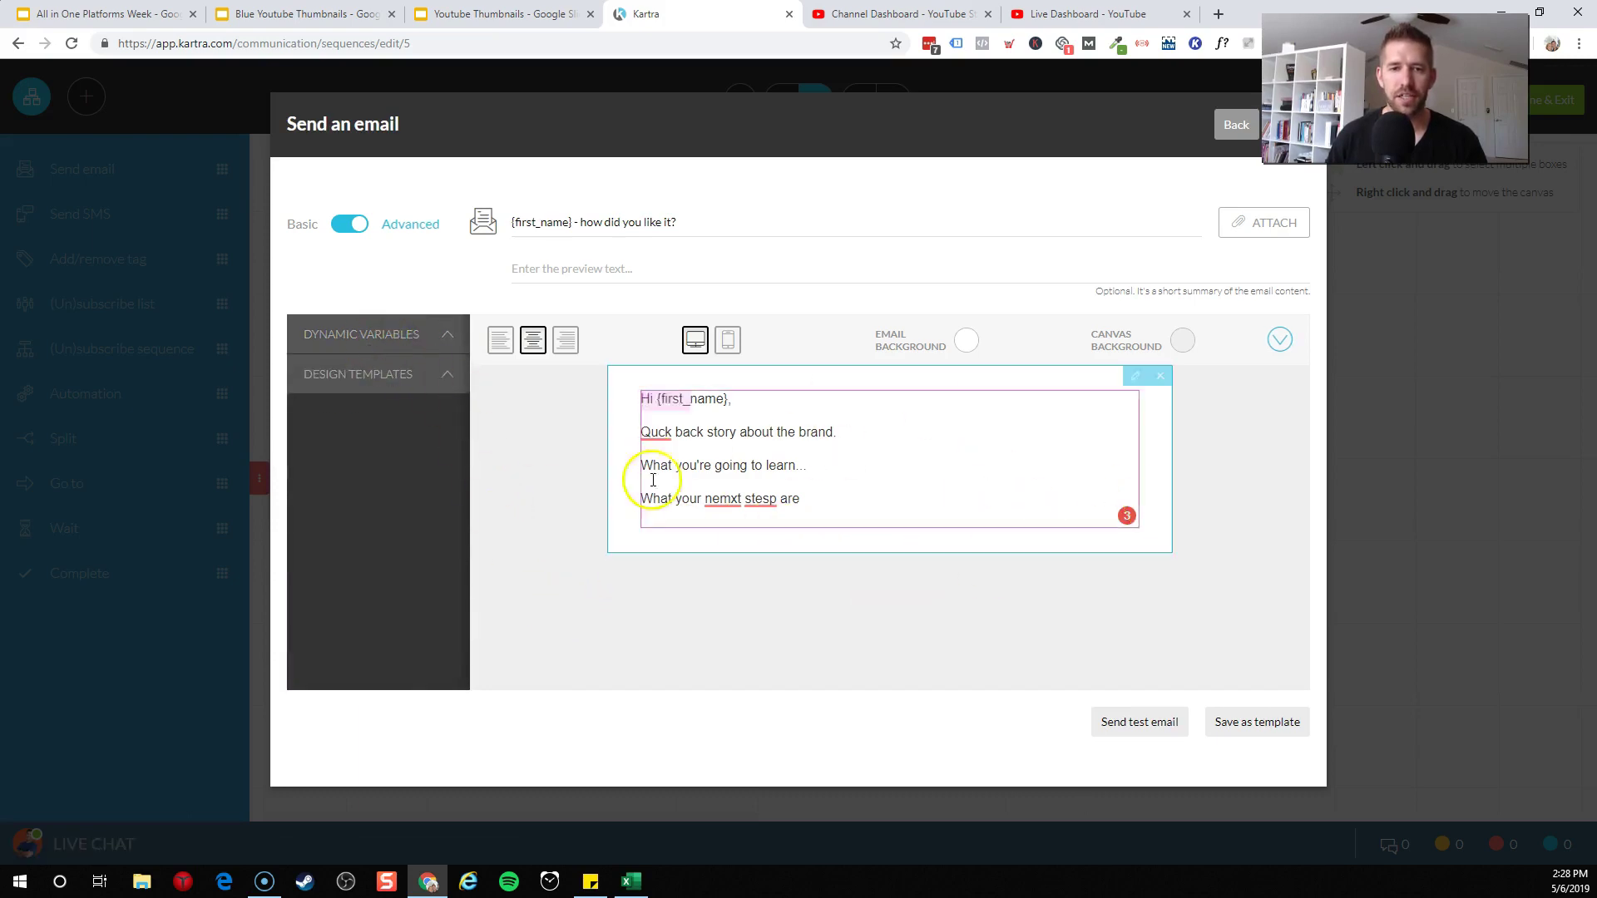
Browse the full design templates and insert the blue one with the numbered 01–03 items above the email's existing text.
left_click(432, 401)
left_click(429, 426)
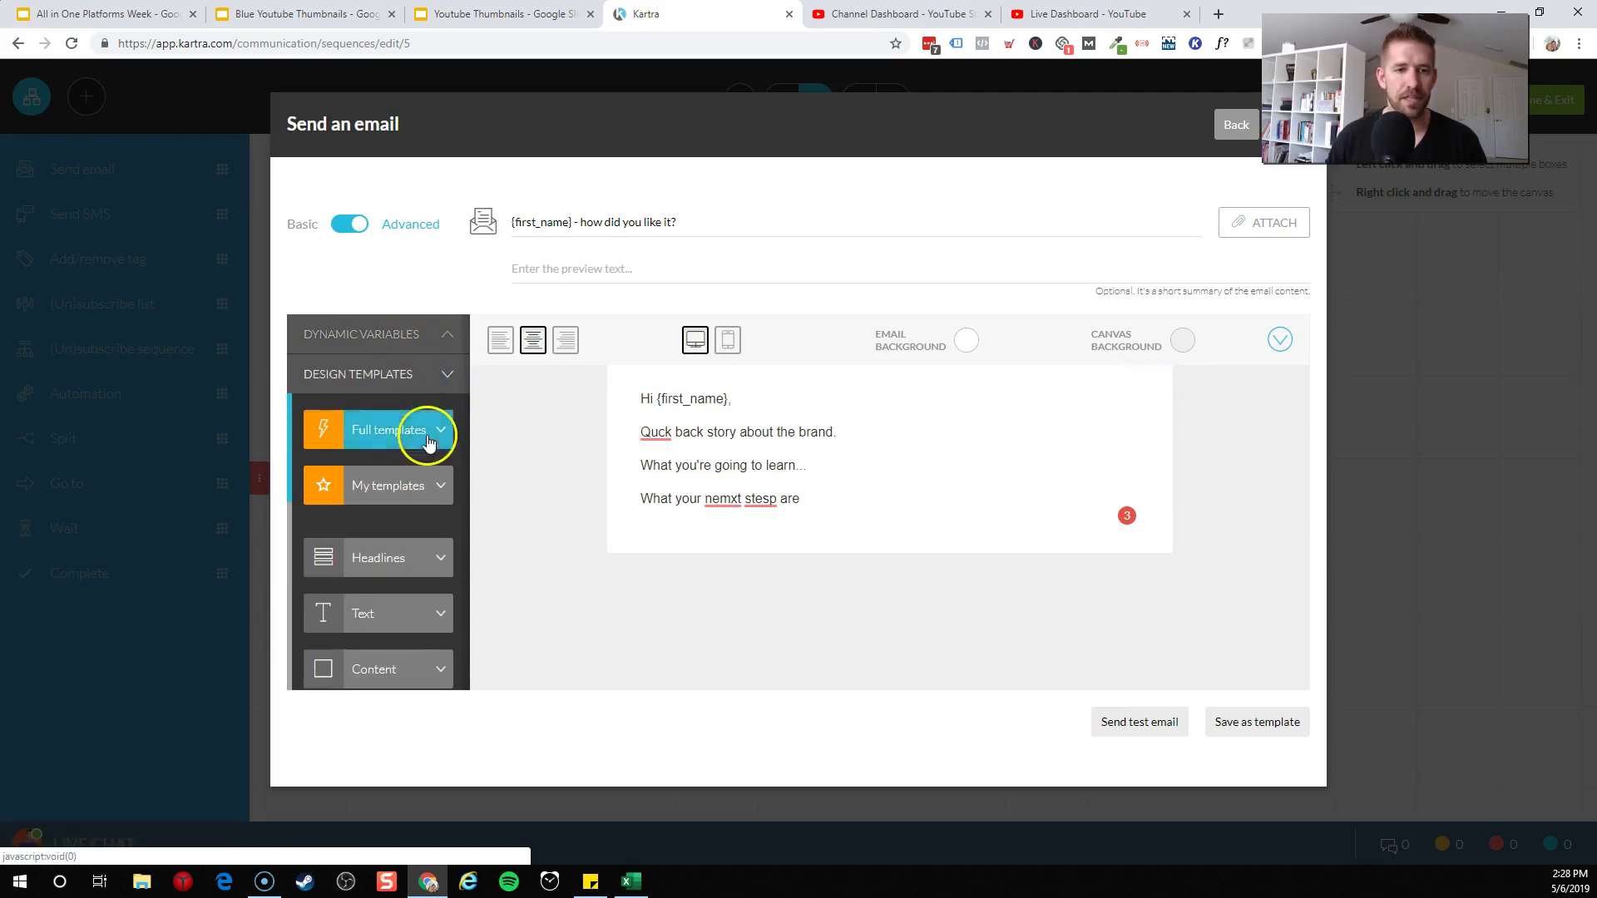
scroll(393, 457, "down", 5)
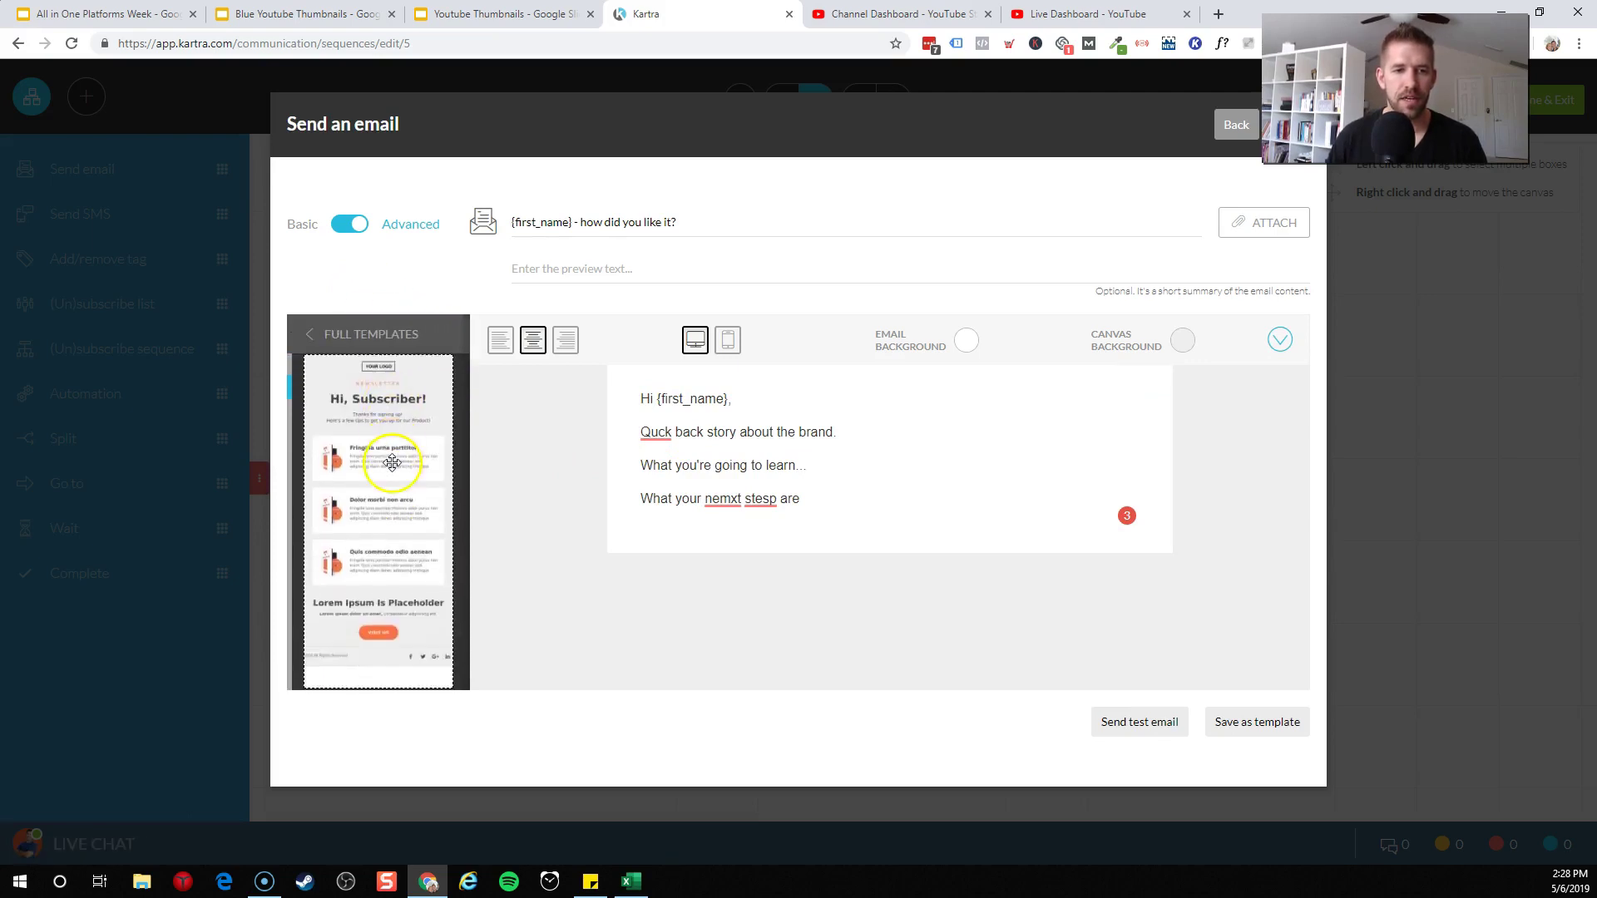
scroll(393, 460, "down", 6)
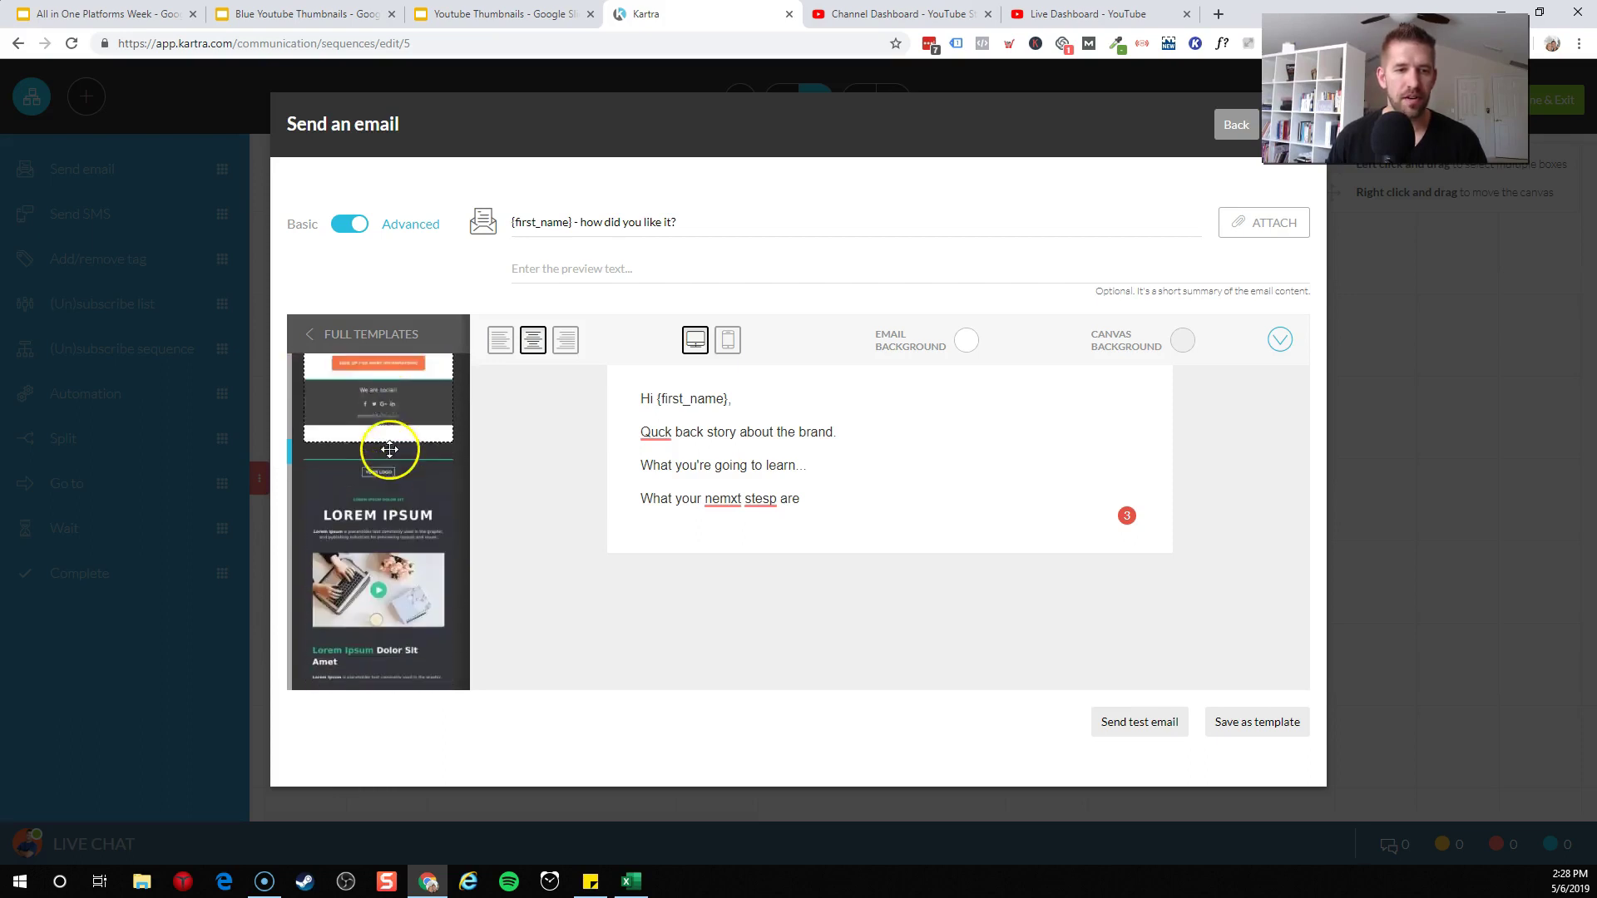
scroll(433, 479, "down", 8)
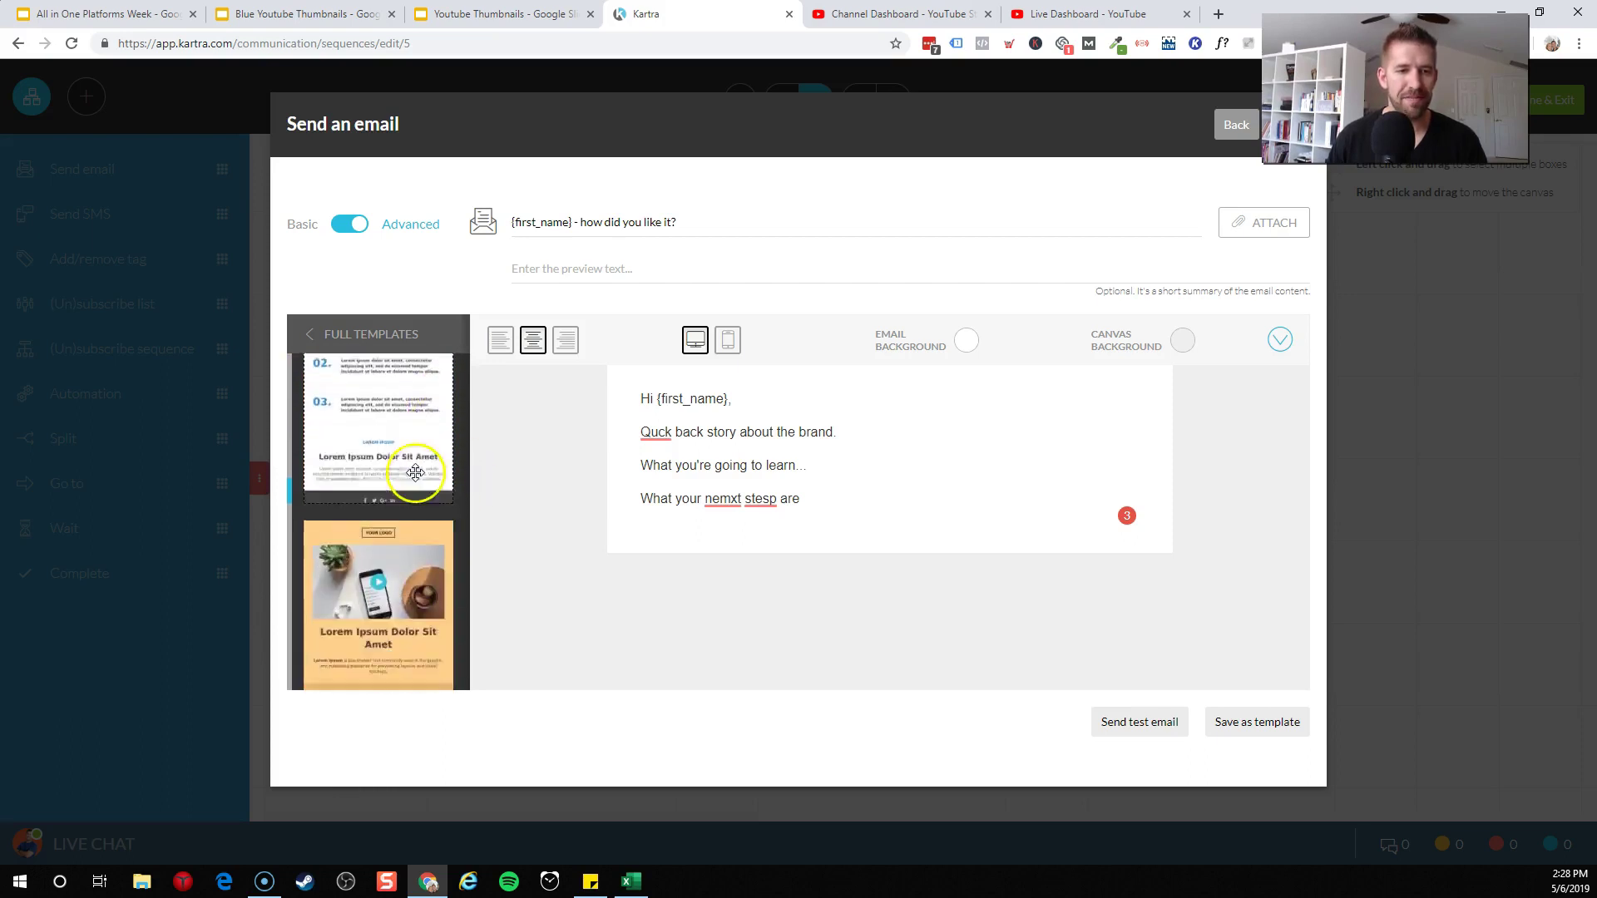
left_click_drag(388, 470, 820, 412)
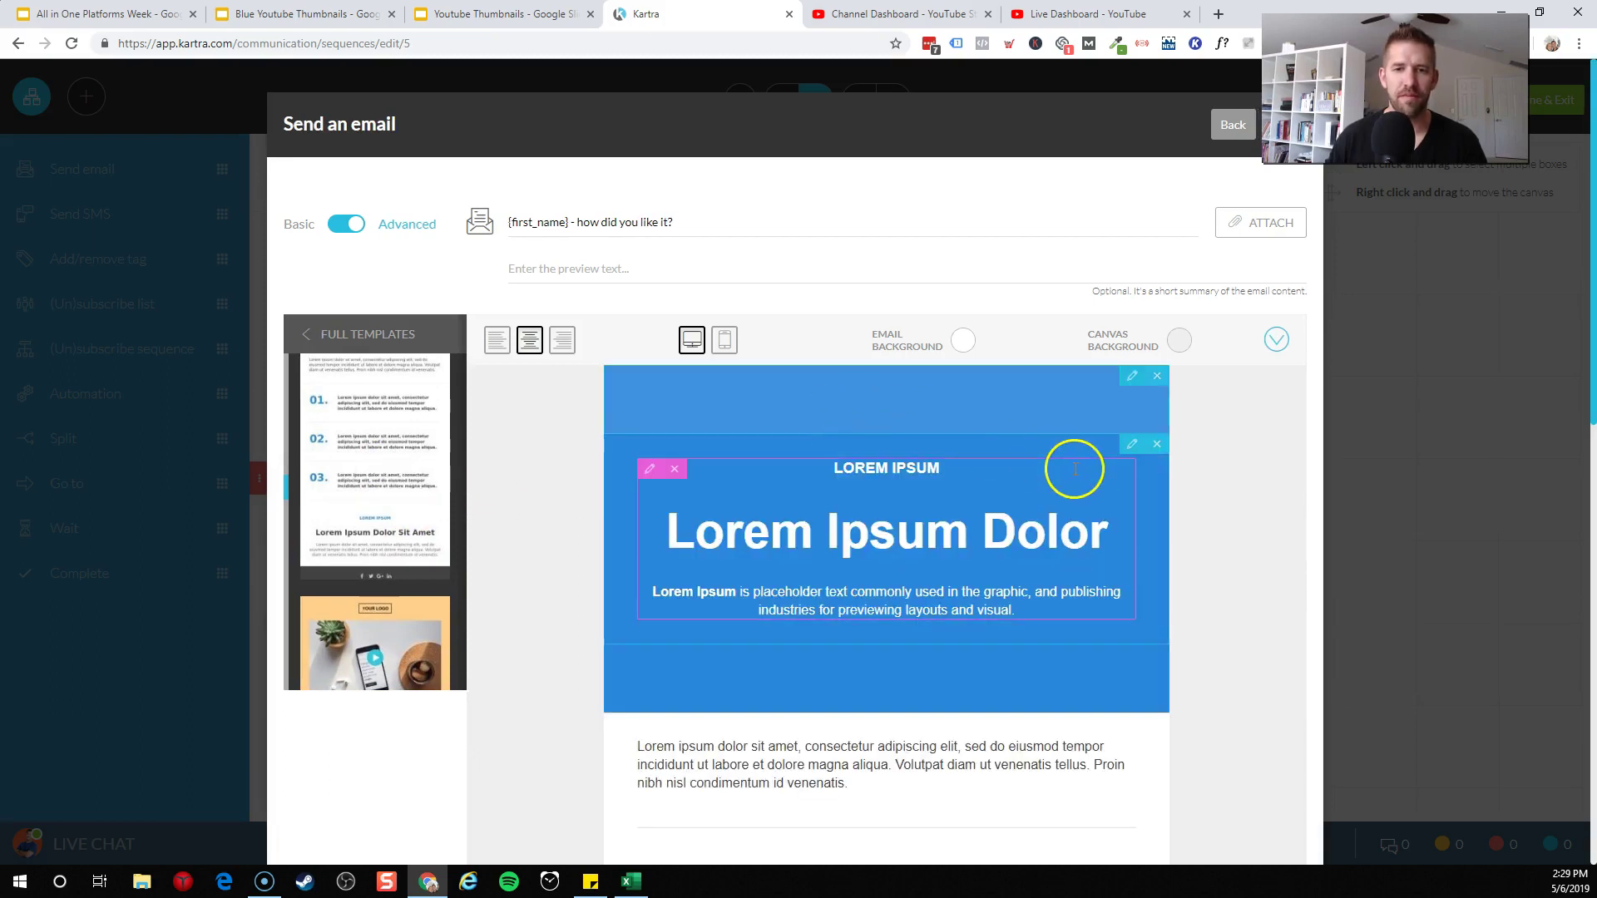
Examine the inserted template from its header and video through the numbered items to the footer and the original text.
scroll(925, 445, "down", 1)
scroll(925, 445, "down", 3)
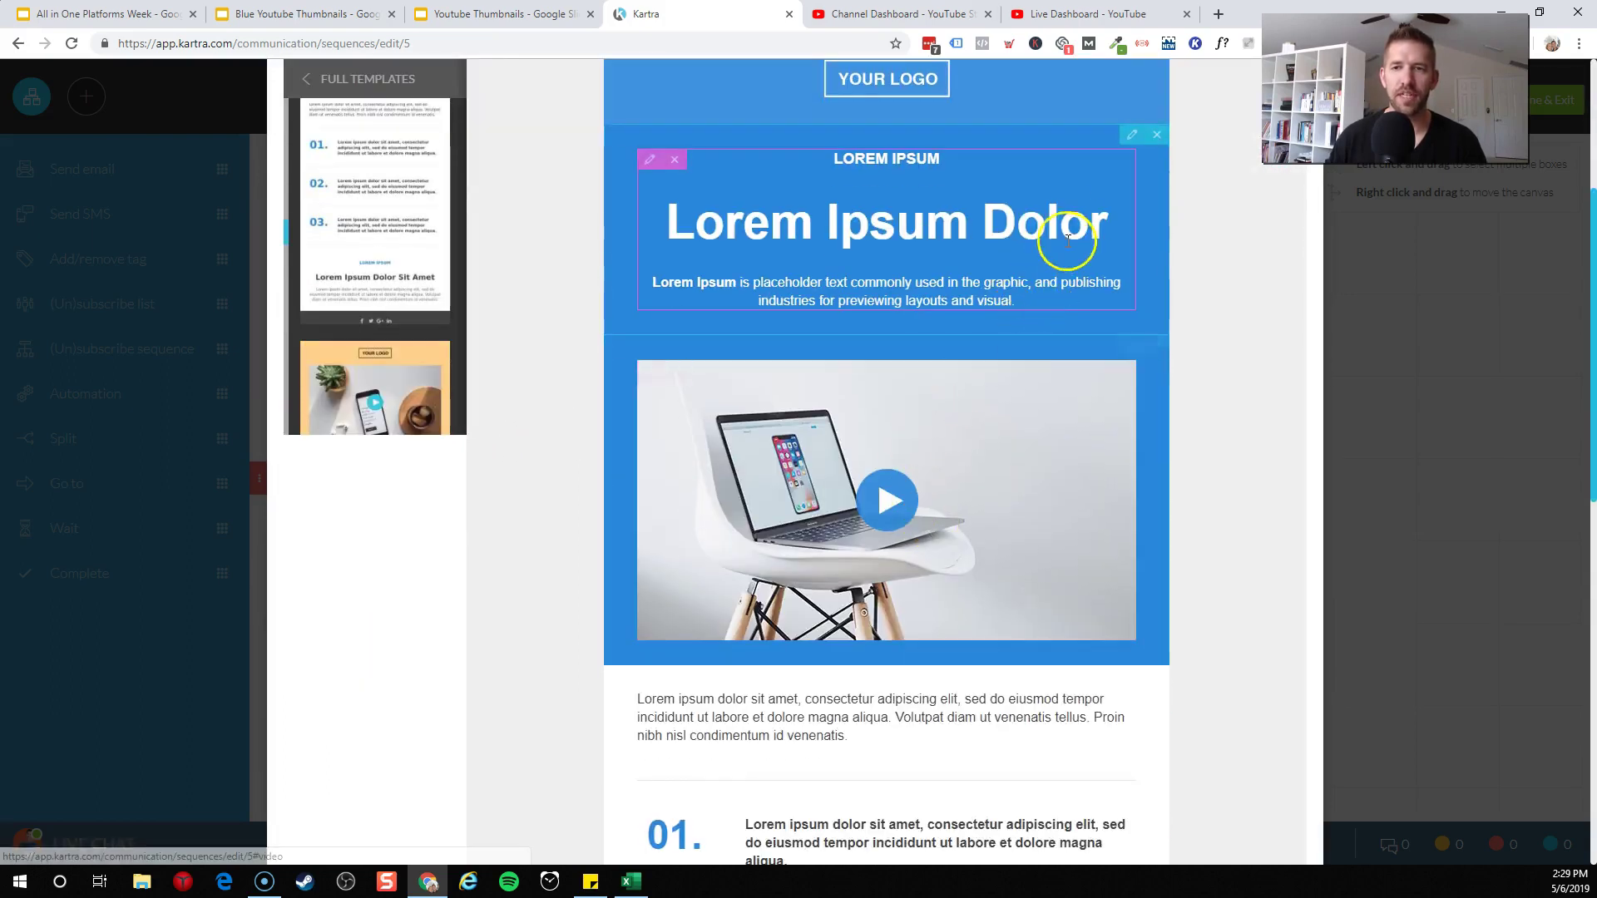
scroll(998, 359, "down", 6)
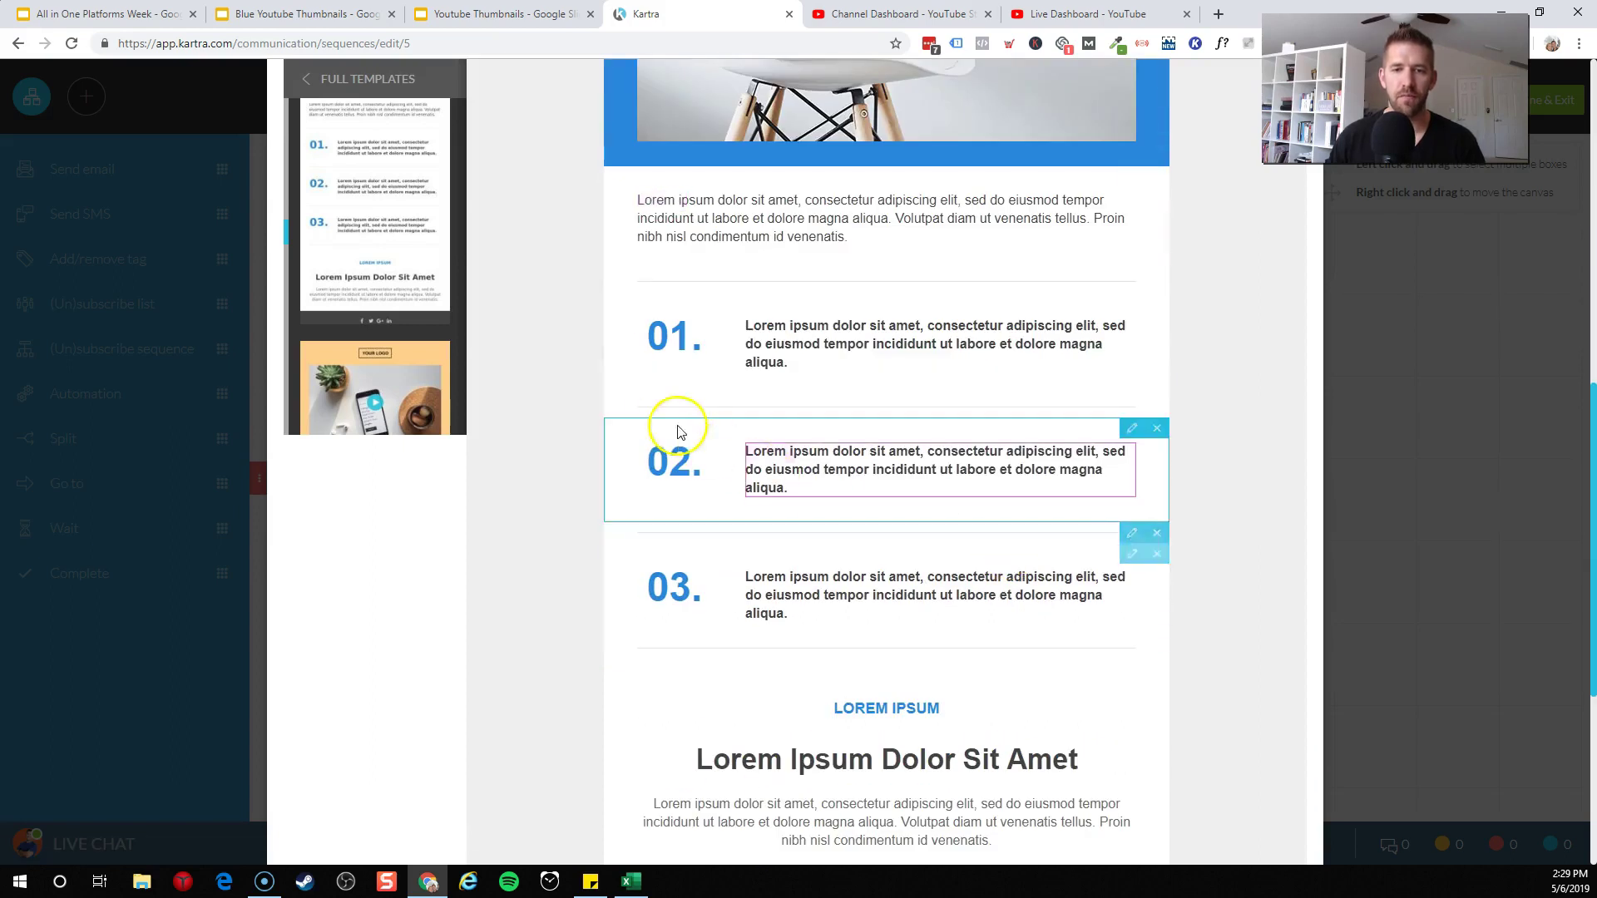
left_click(877, 470)
left_click(664, 339)
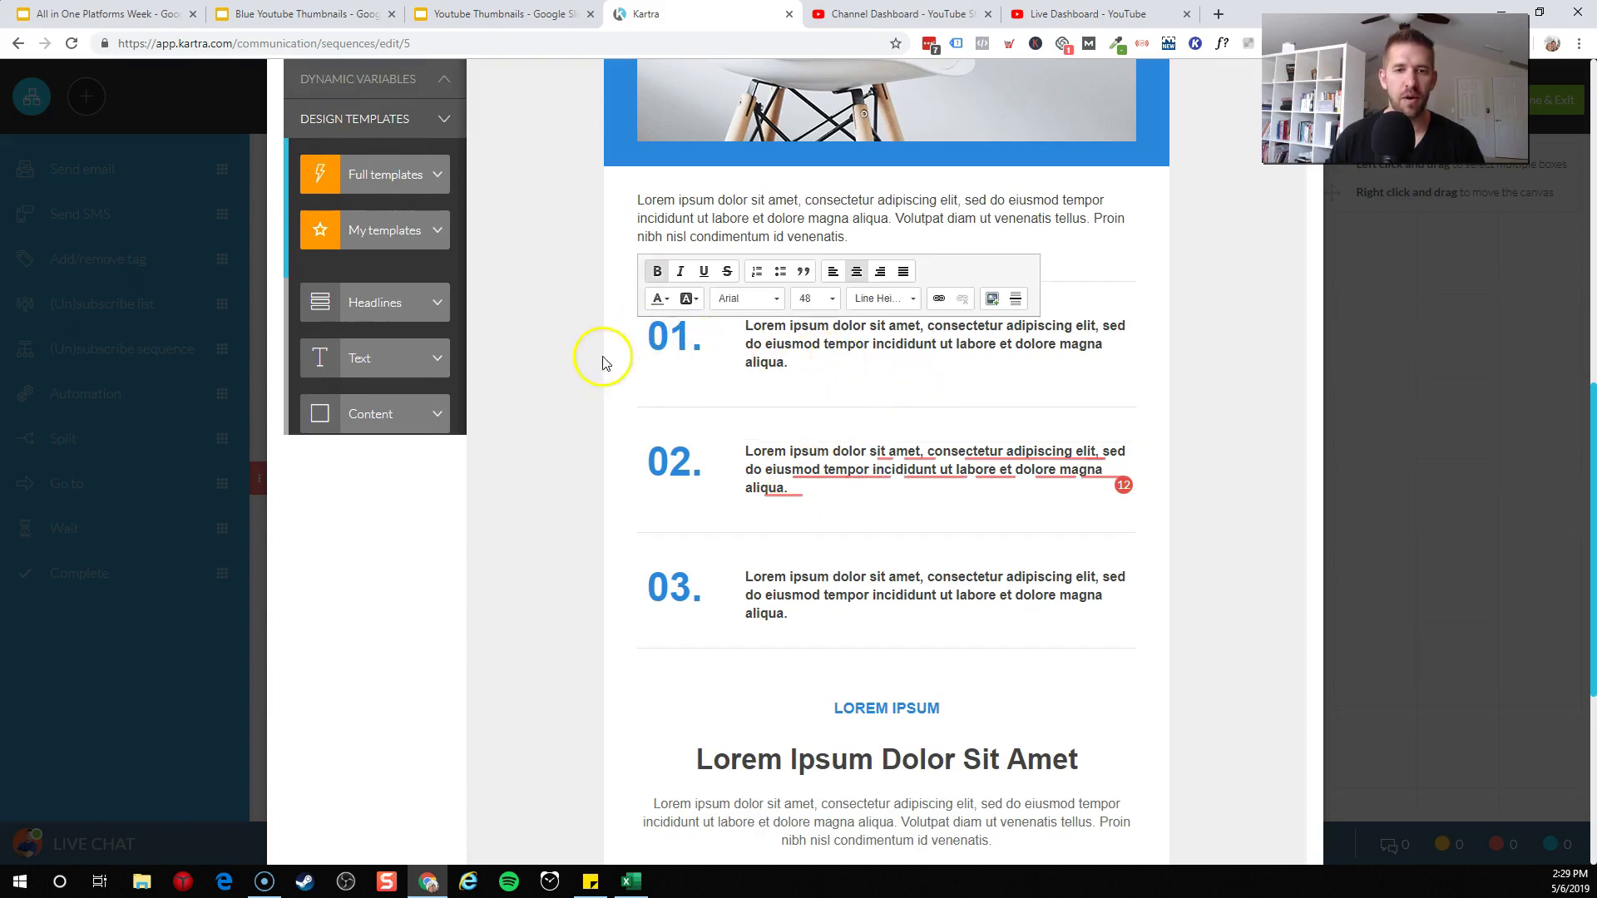
scroll(856, 622, "down", 5)
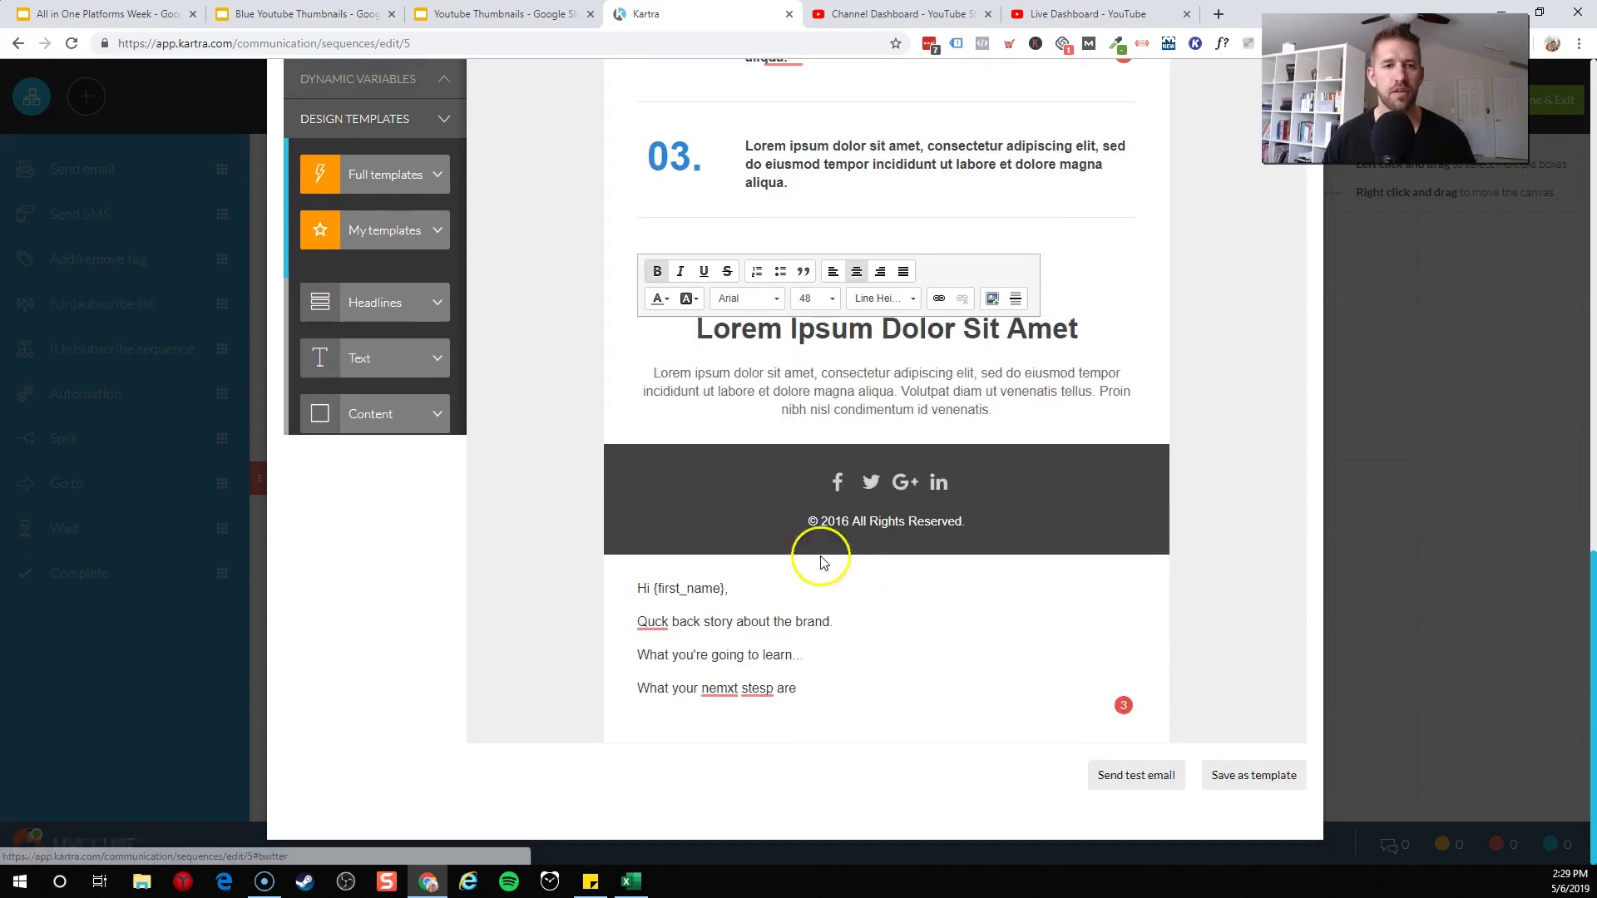
left_click(325, 549)
scroll(464, 535, "up", 12)
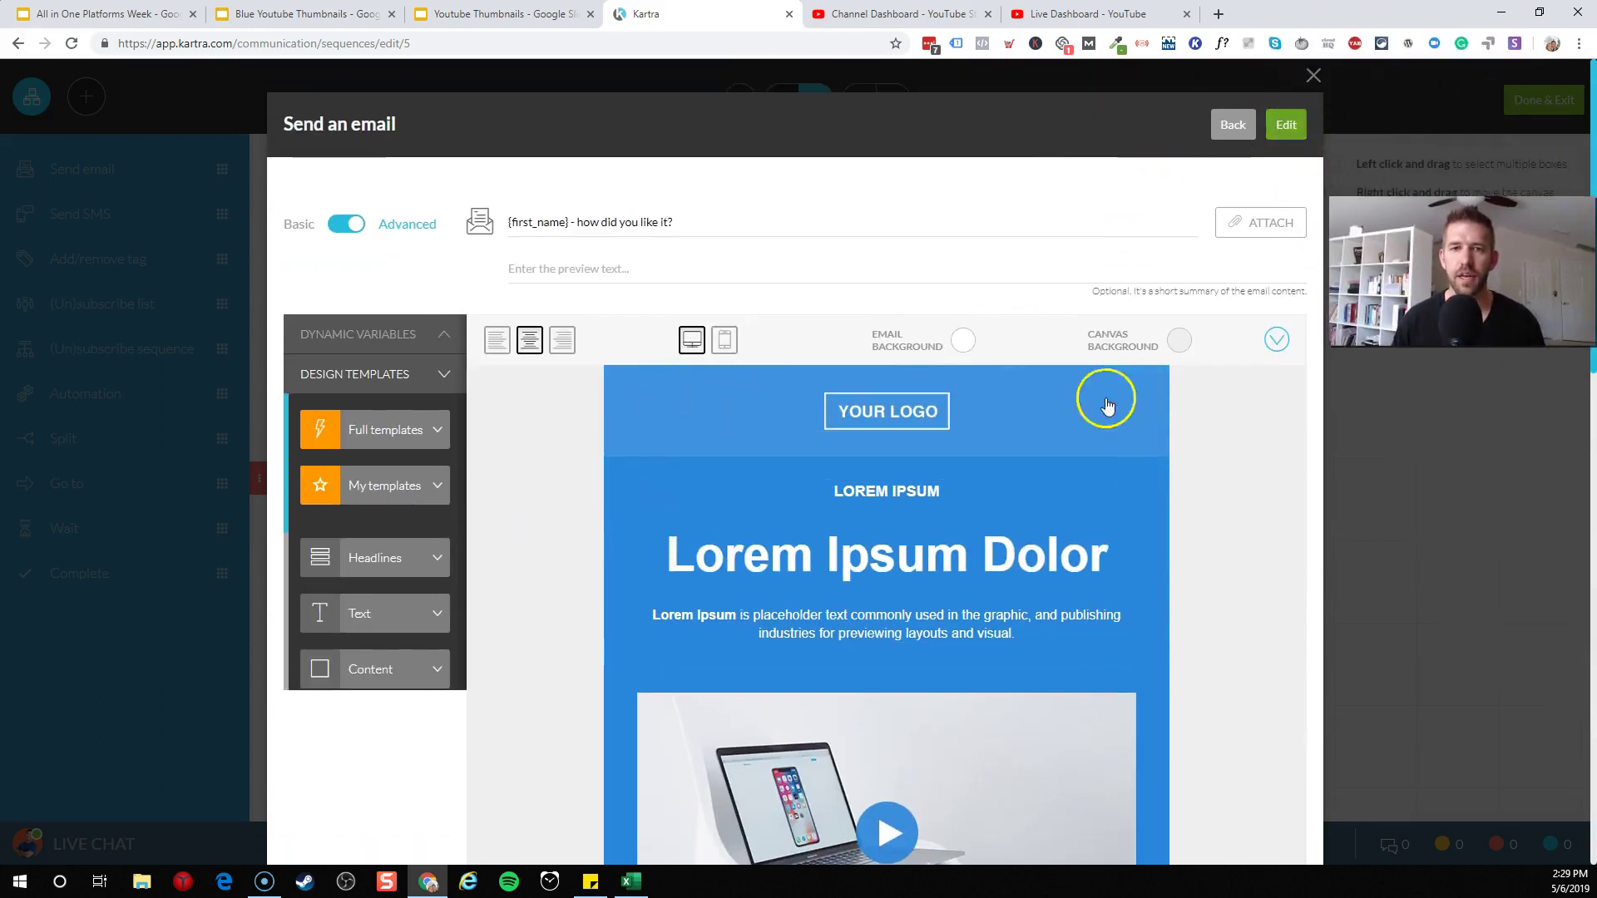
Check the options for sending a test and saving as a template, and apply the Day 2 email's content changes.
scroll(399, 613, "down", 10)
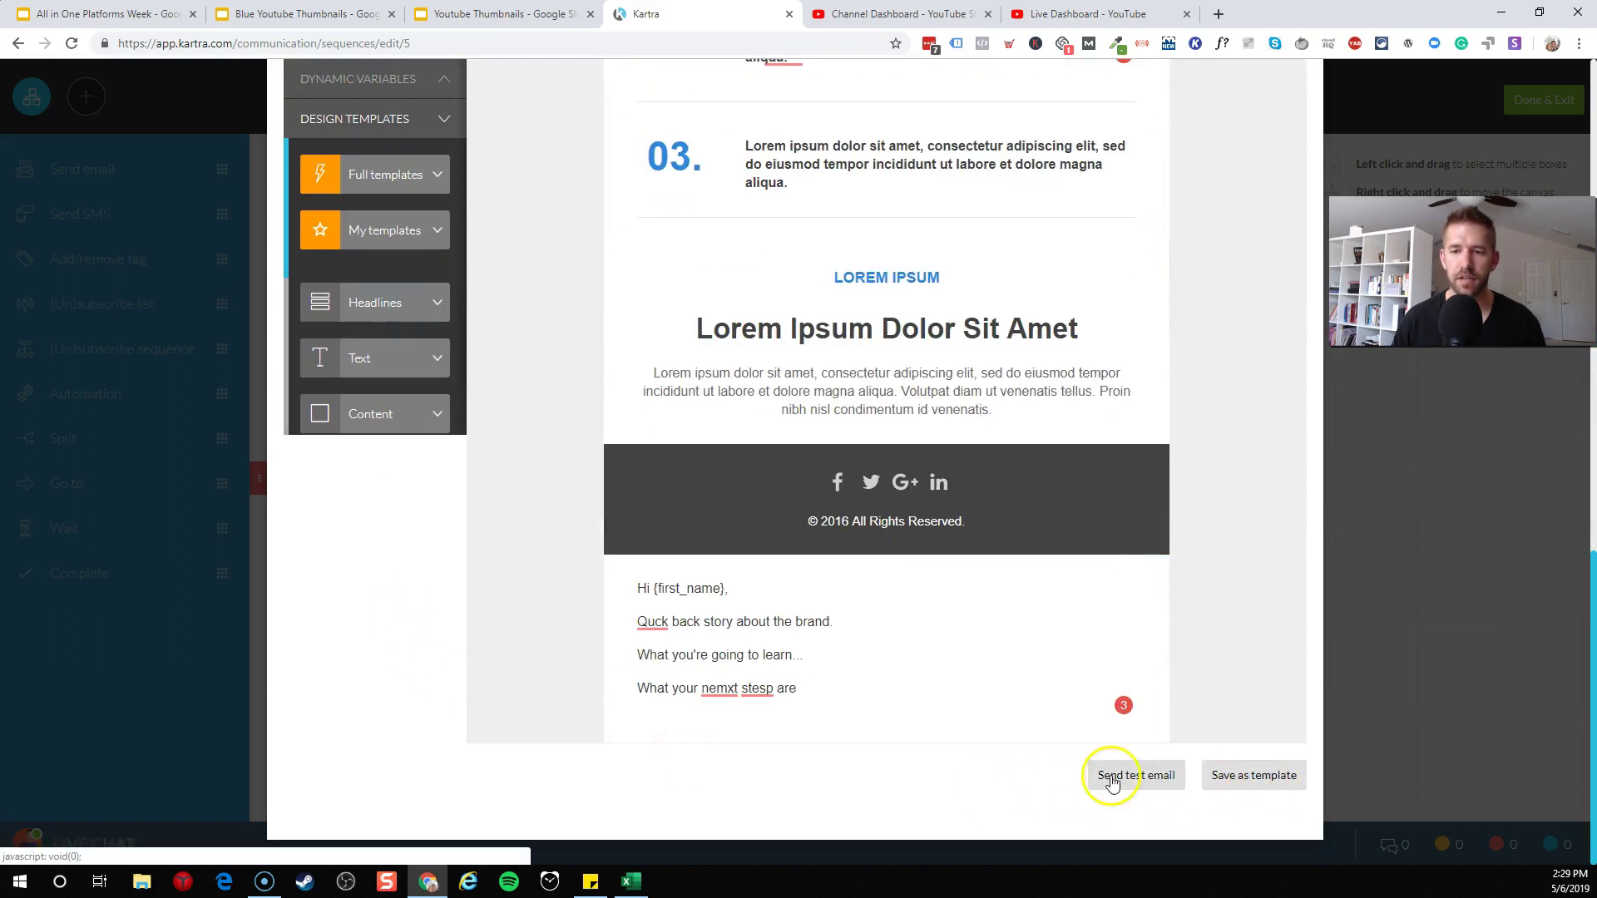
scroll(1127, 782, "up", 10)
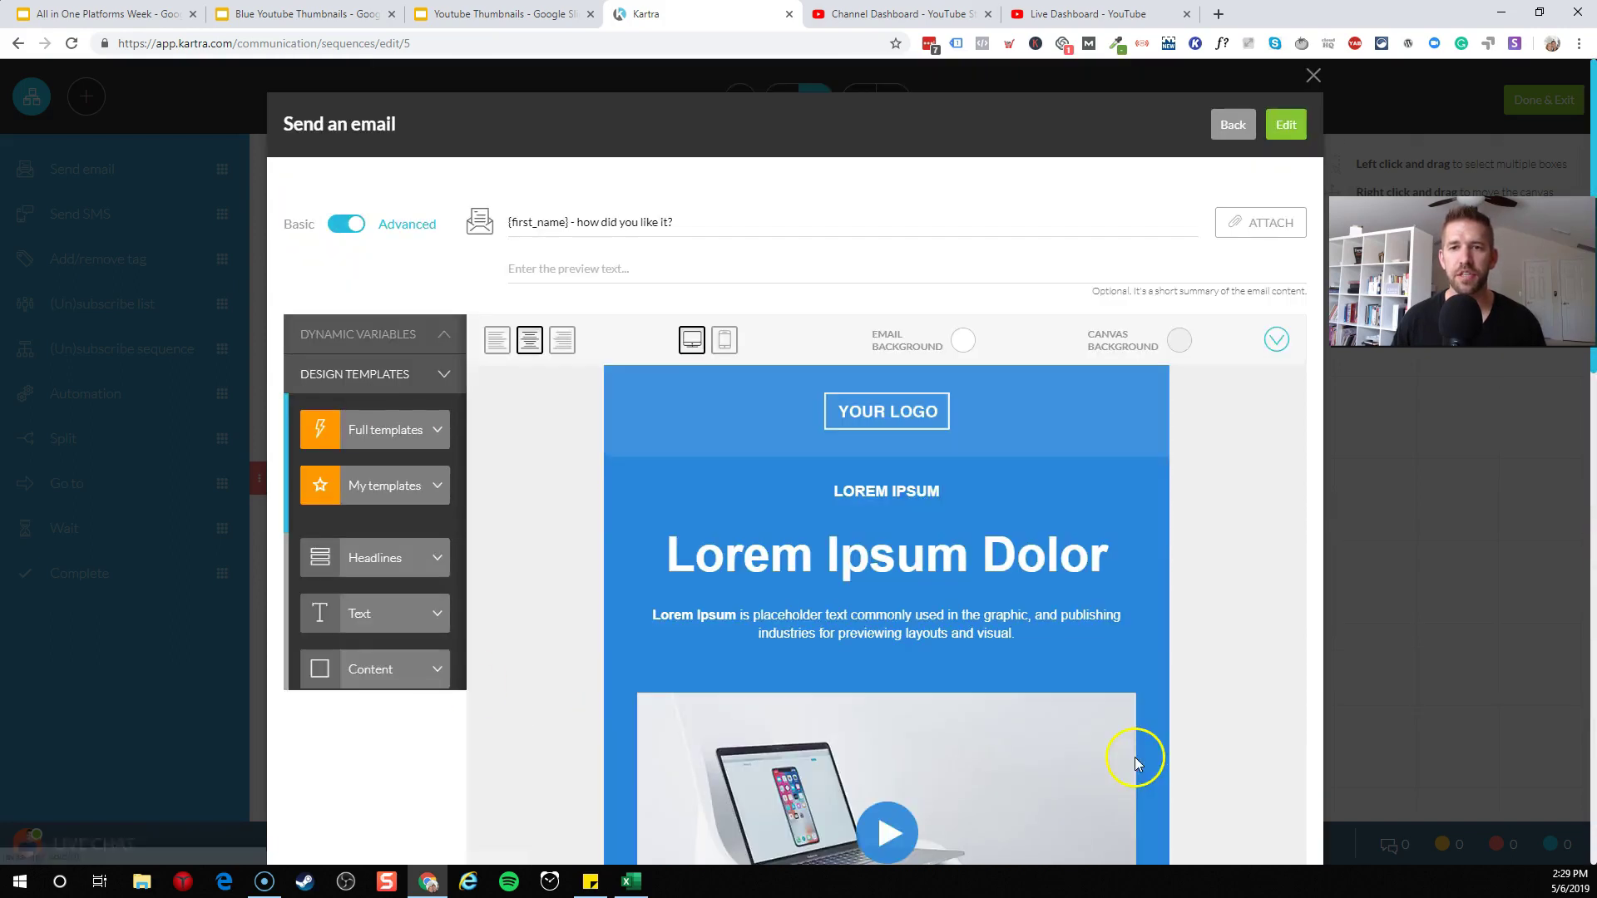
left_click(1286, 126)
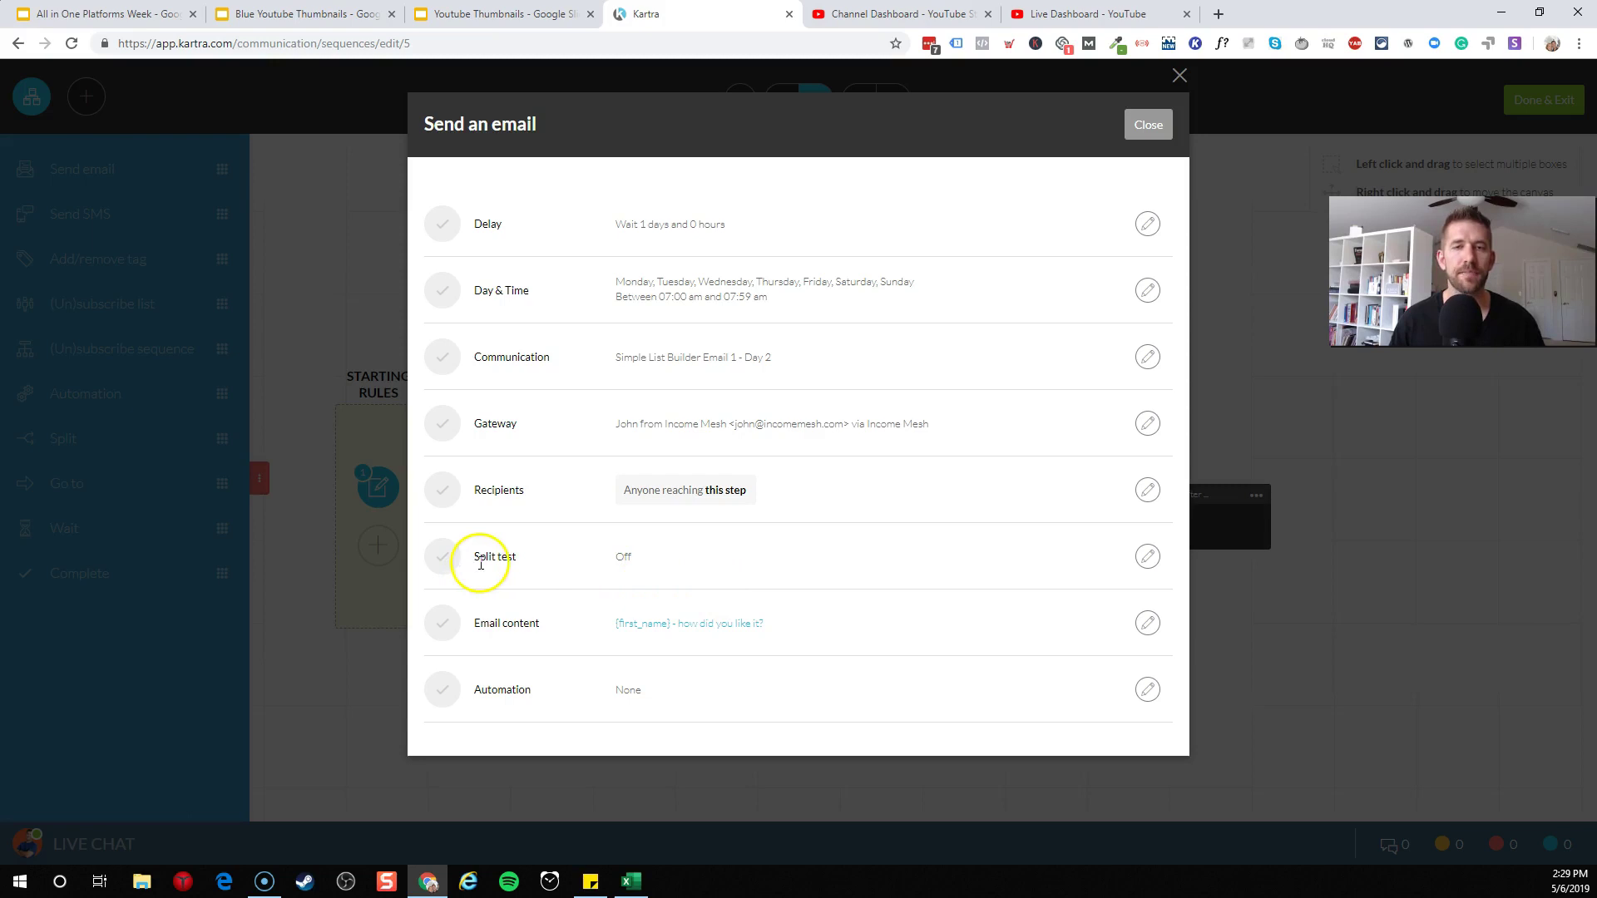
Check the Day 2 email's split test options and exit the sequence editor.
left_click(1145, 557)
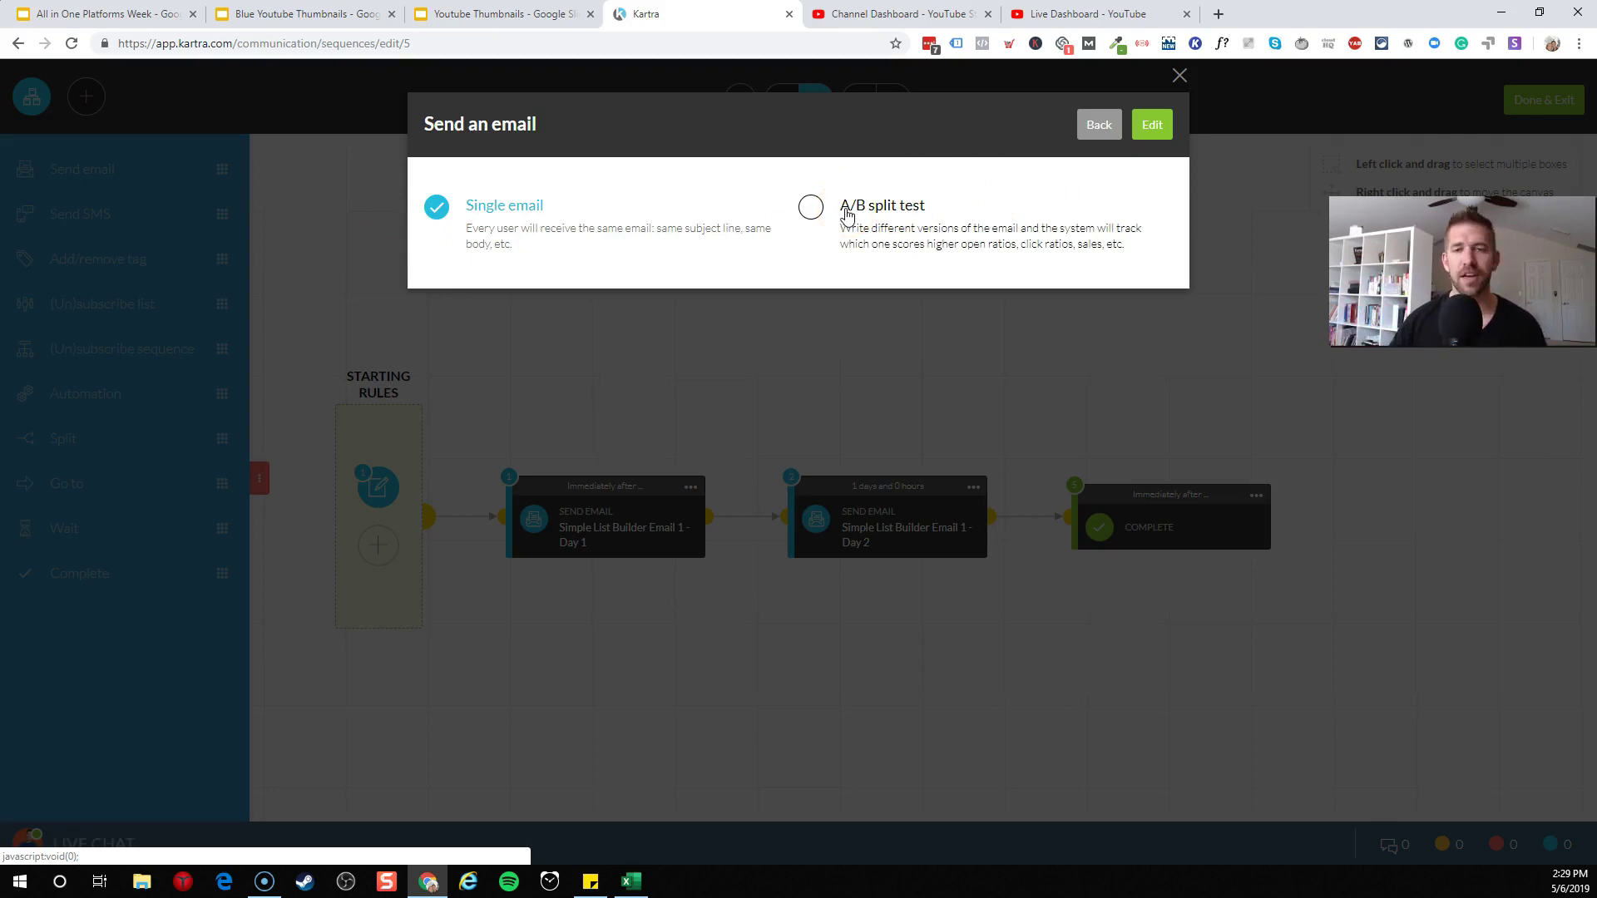
left_click(1179, 77)
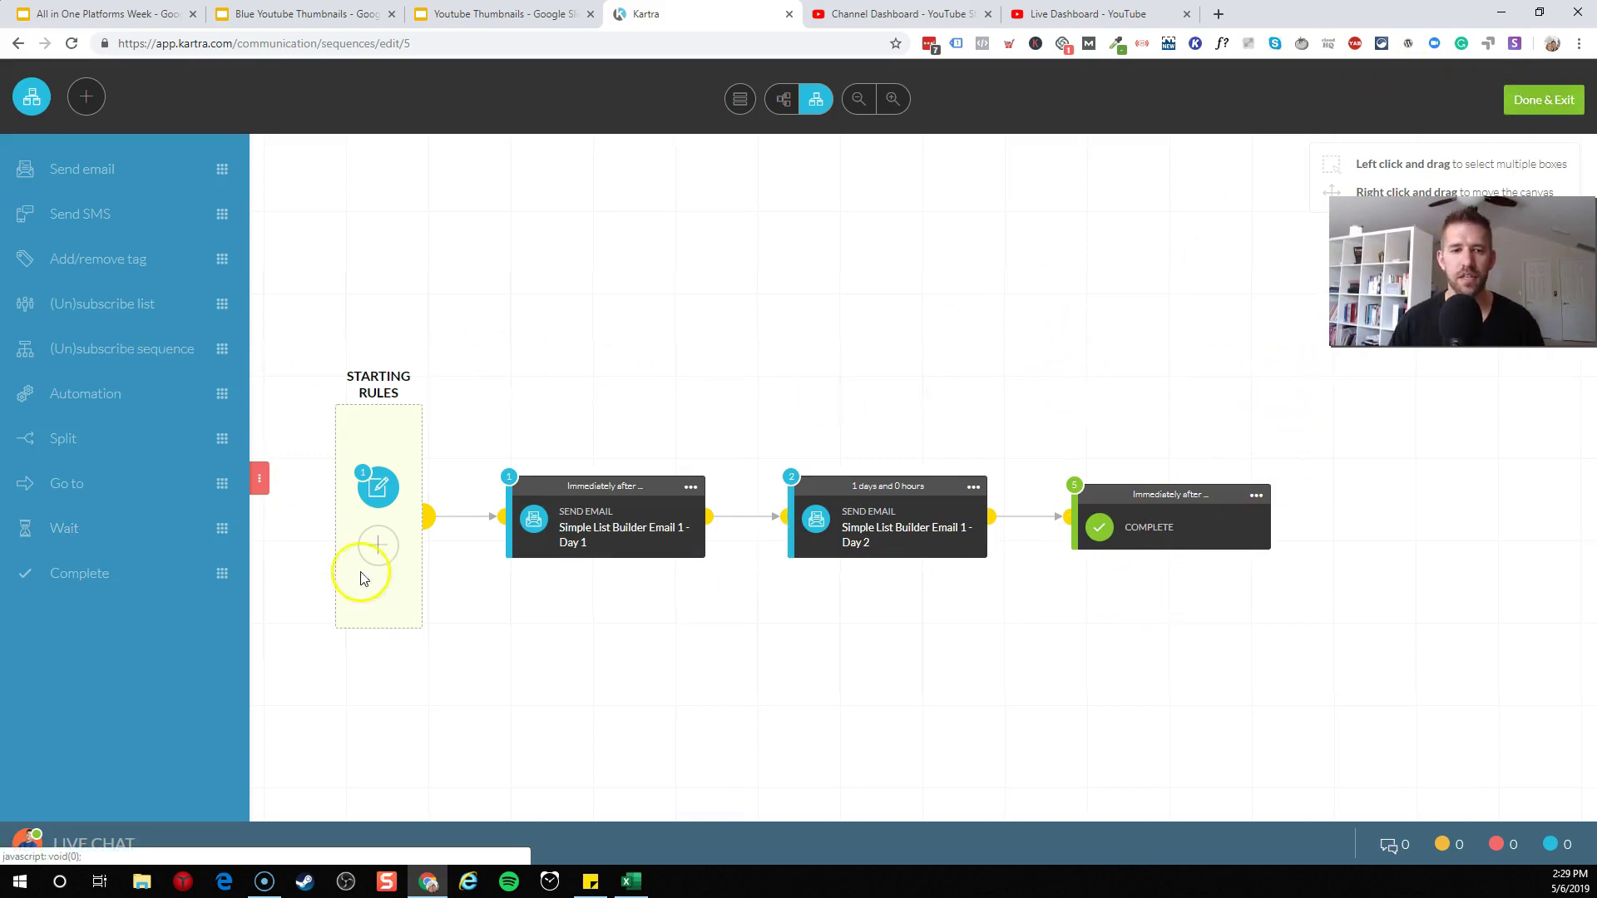
left_click(1556, 102)
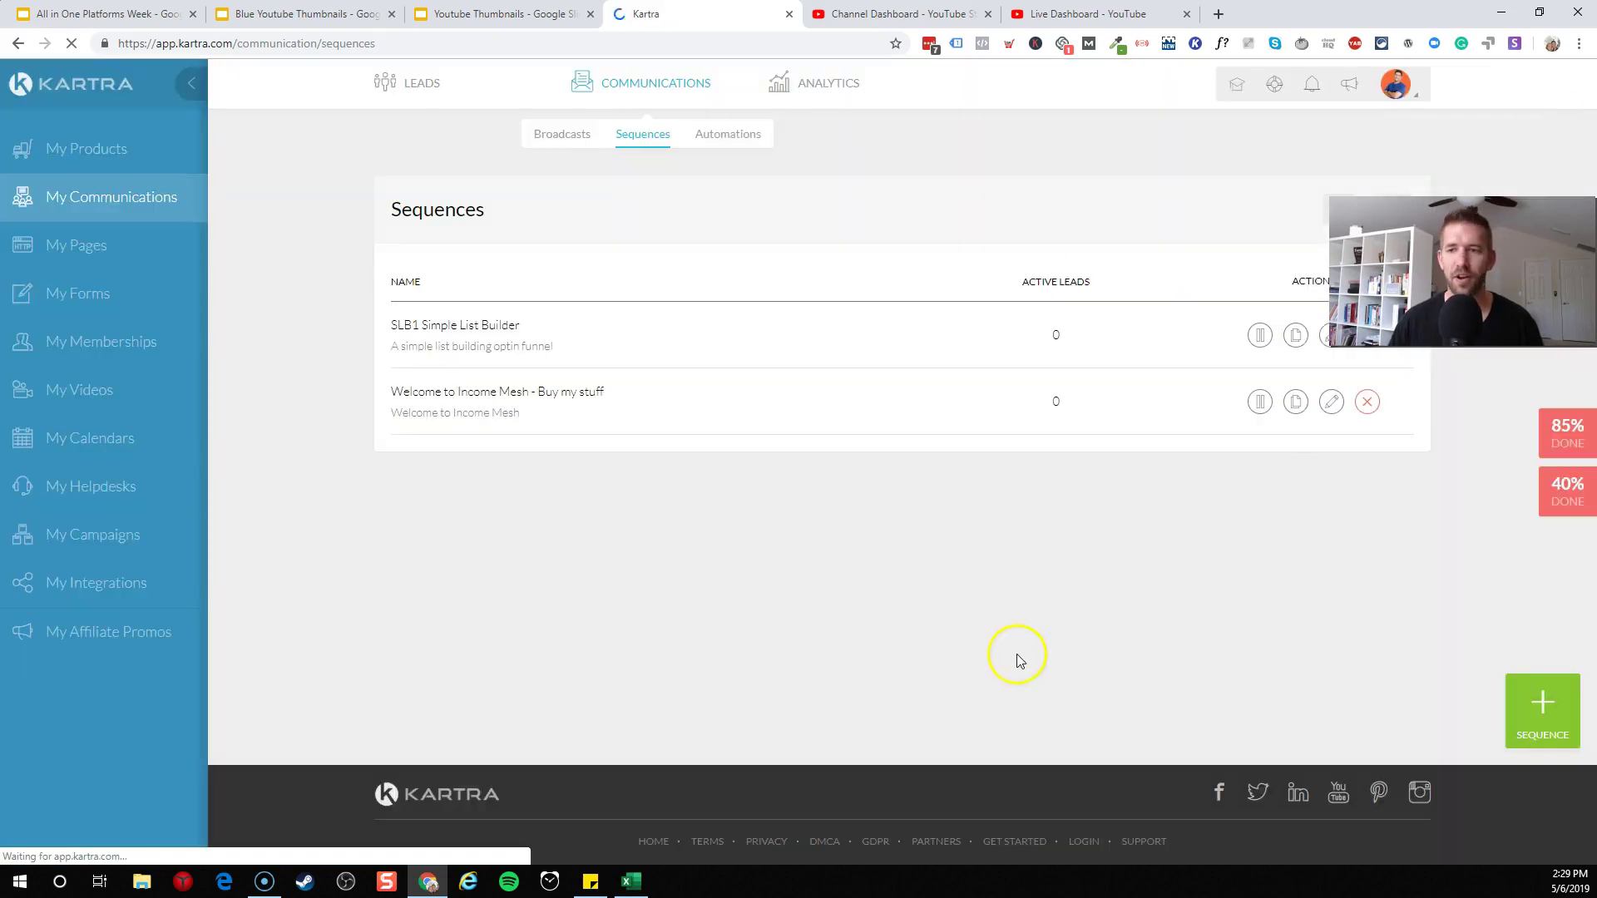
Mark the Sequences item as completed in the SLB1 Simple List Builder checklist.
left_click(1572, 489)
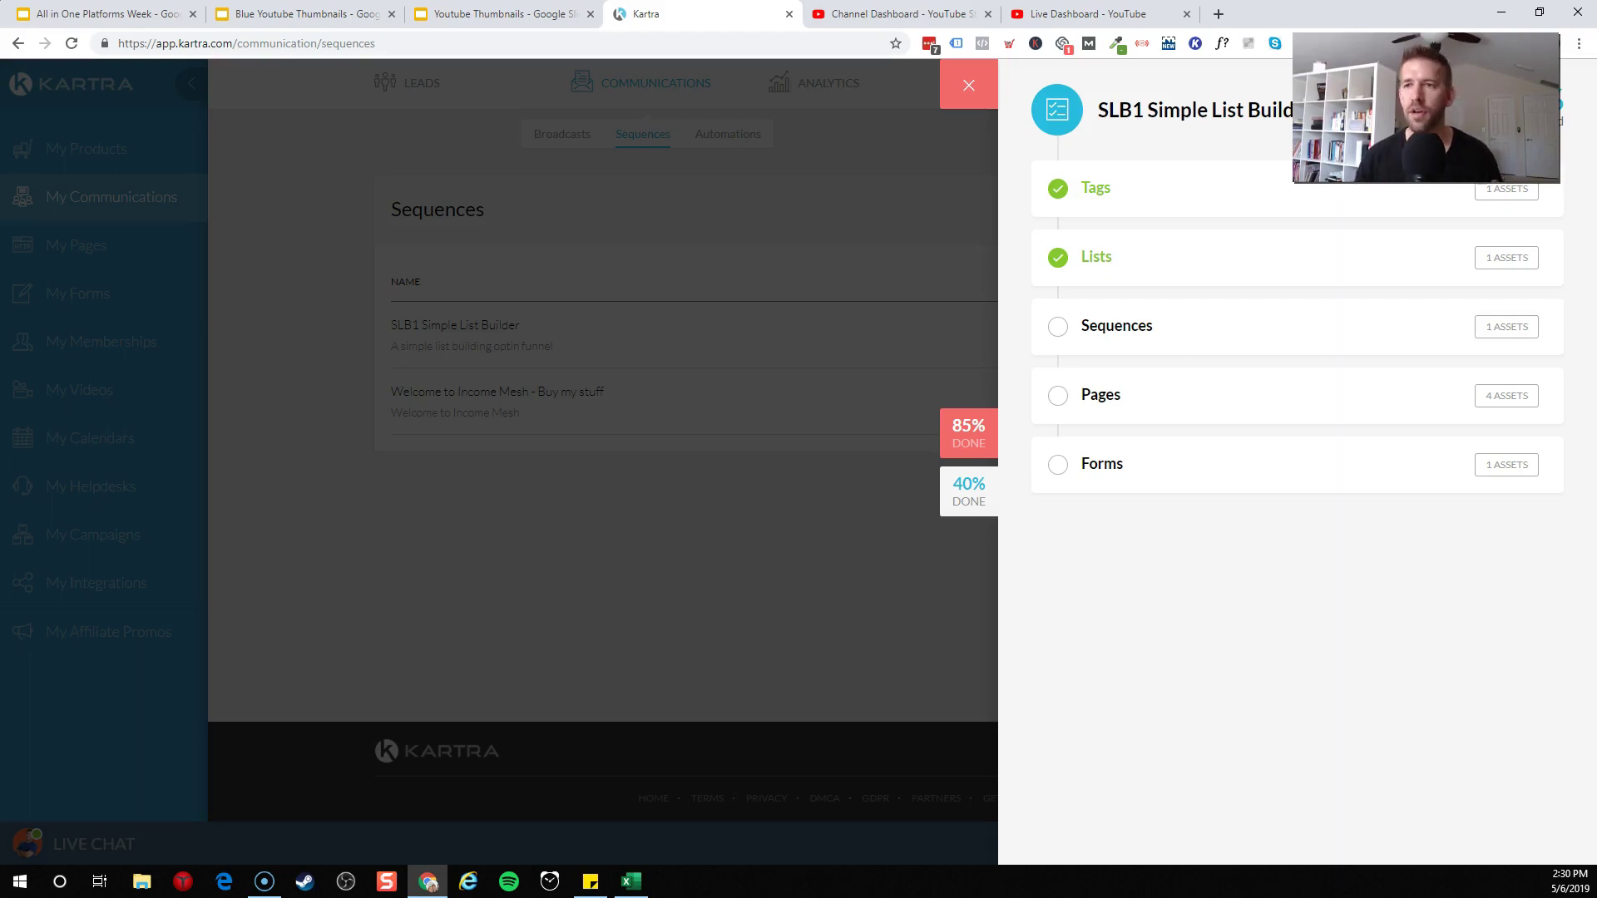
left_click(1140, 334)
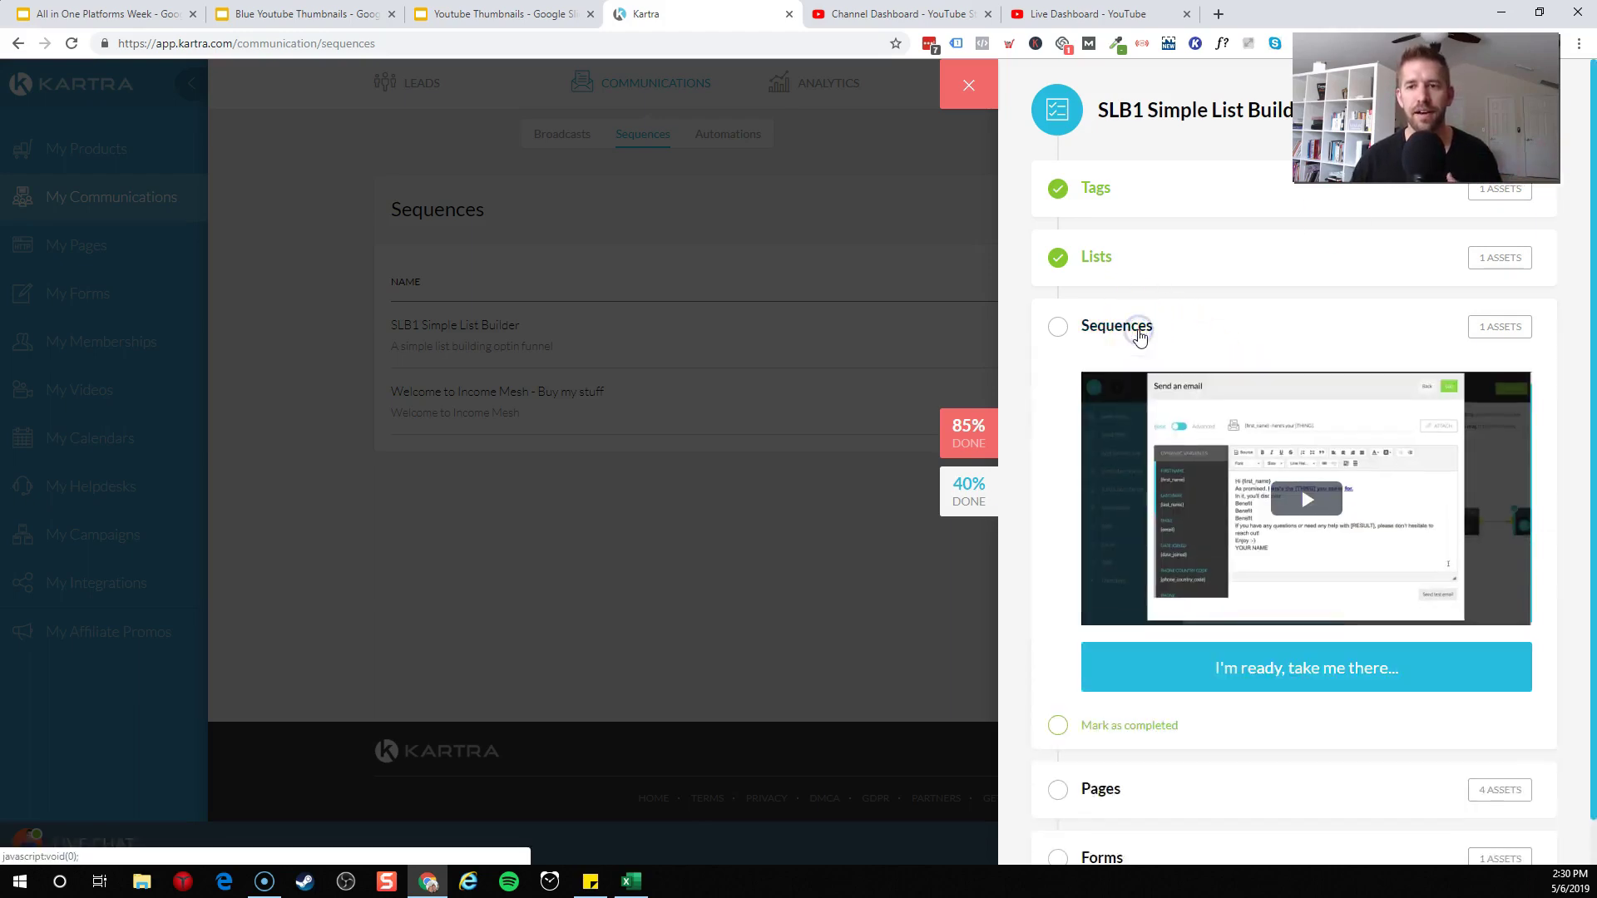
left_click(1057, 725)
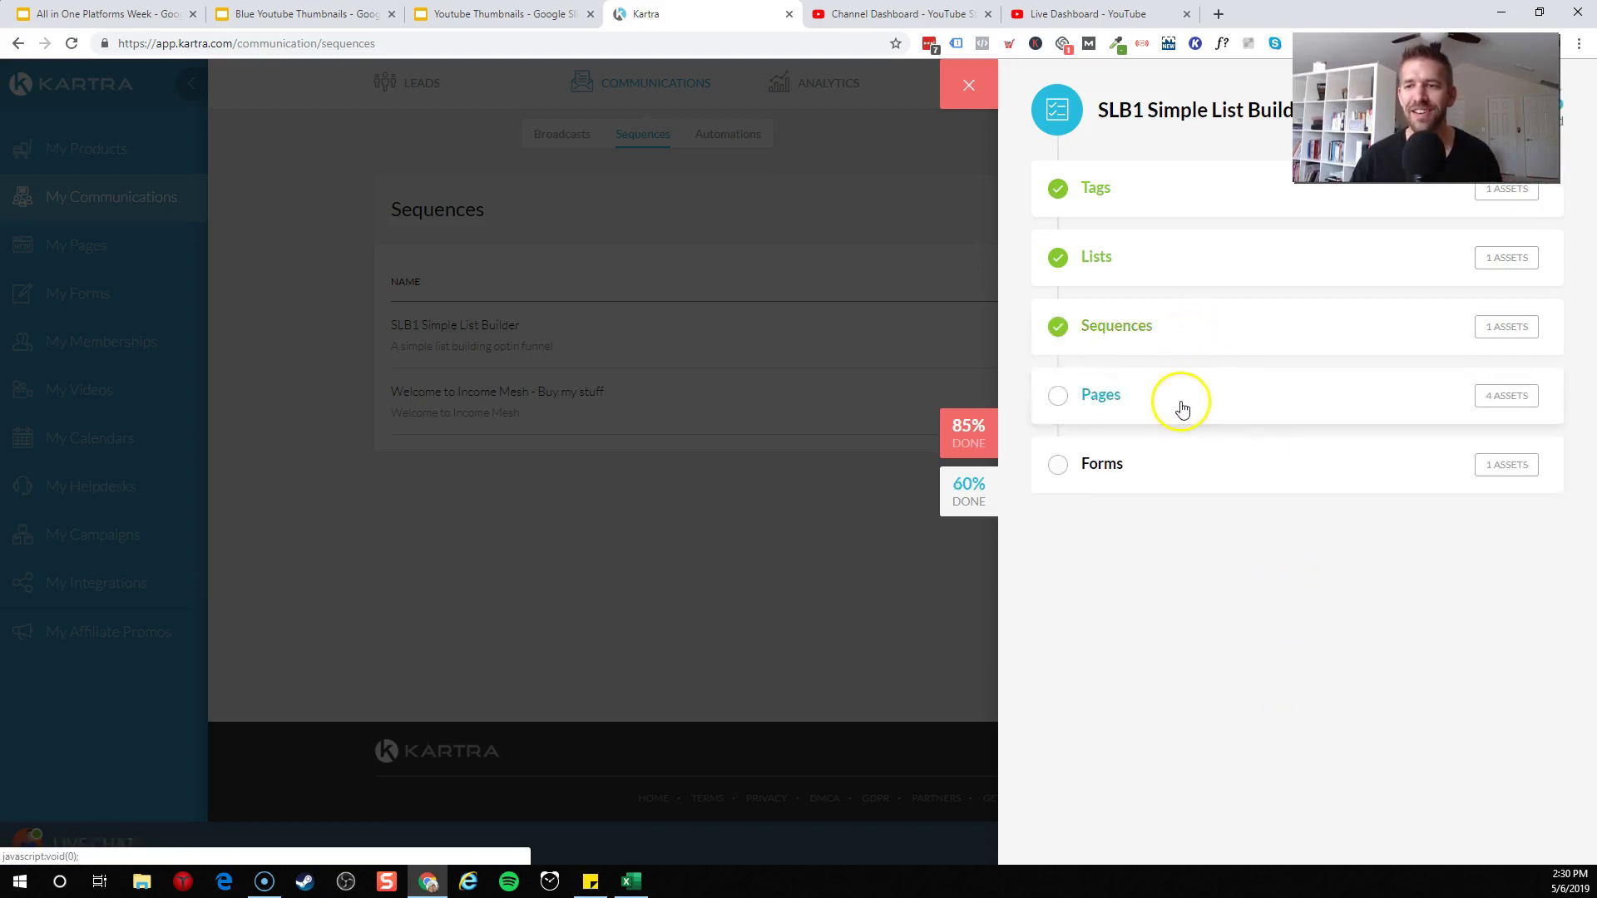
Go to the campaign's pages from the checklist and filter them by the Simple List Builder category.
left_click(1181, 405)
left_click(1270, 747)
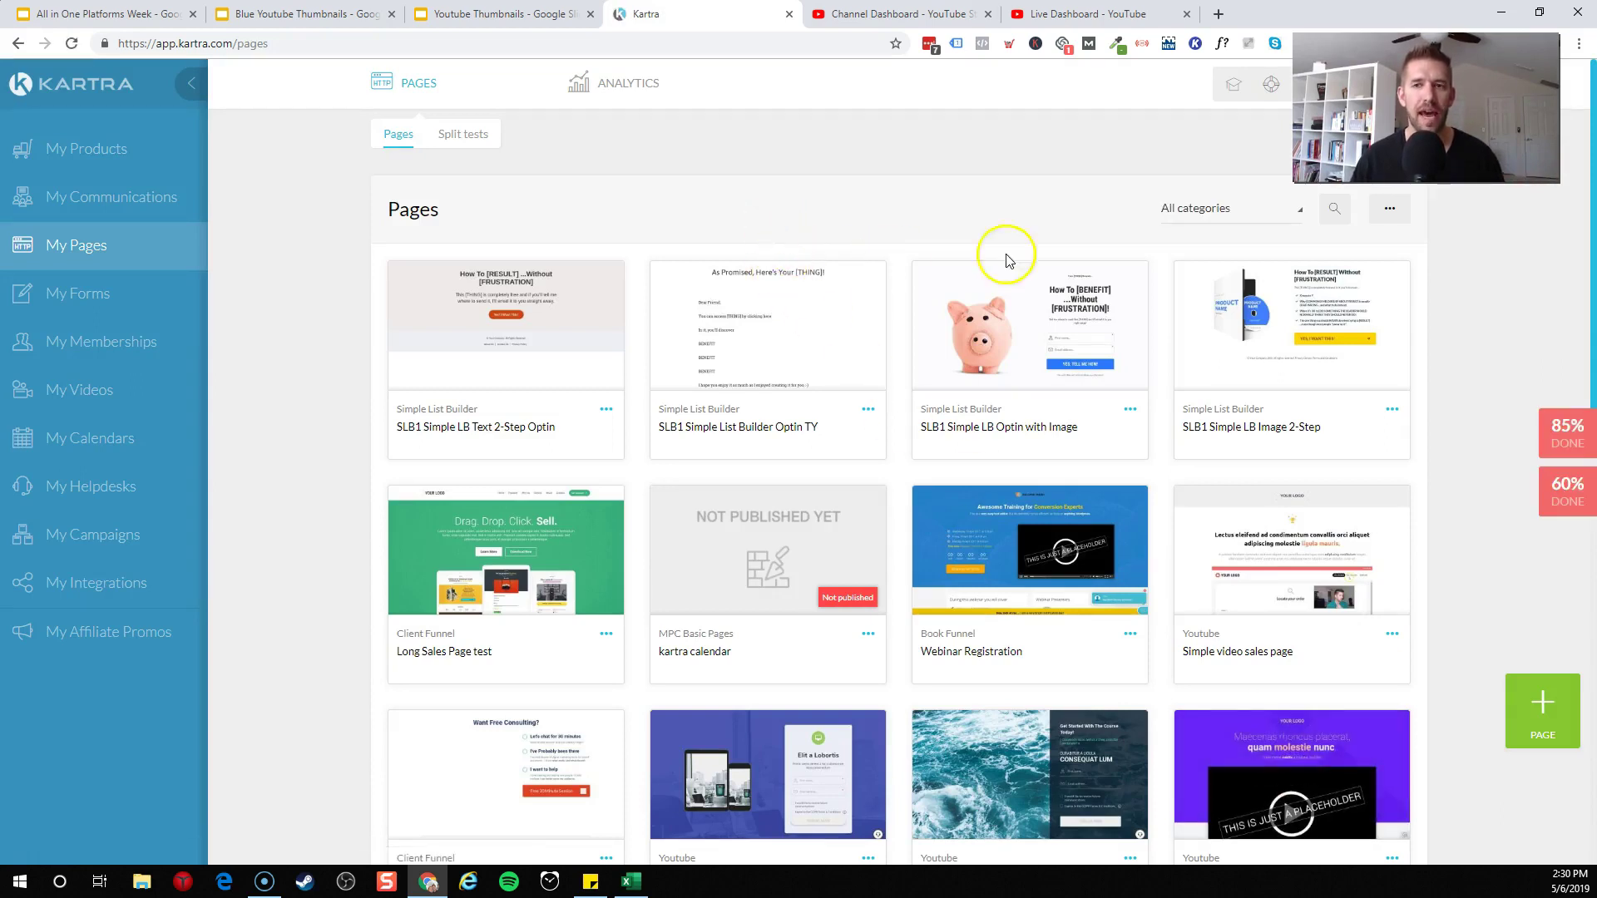
left_click(1265, 209)
scroll(1248, 331, "down", 3)
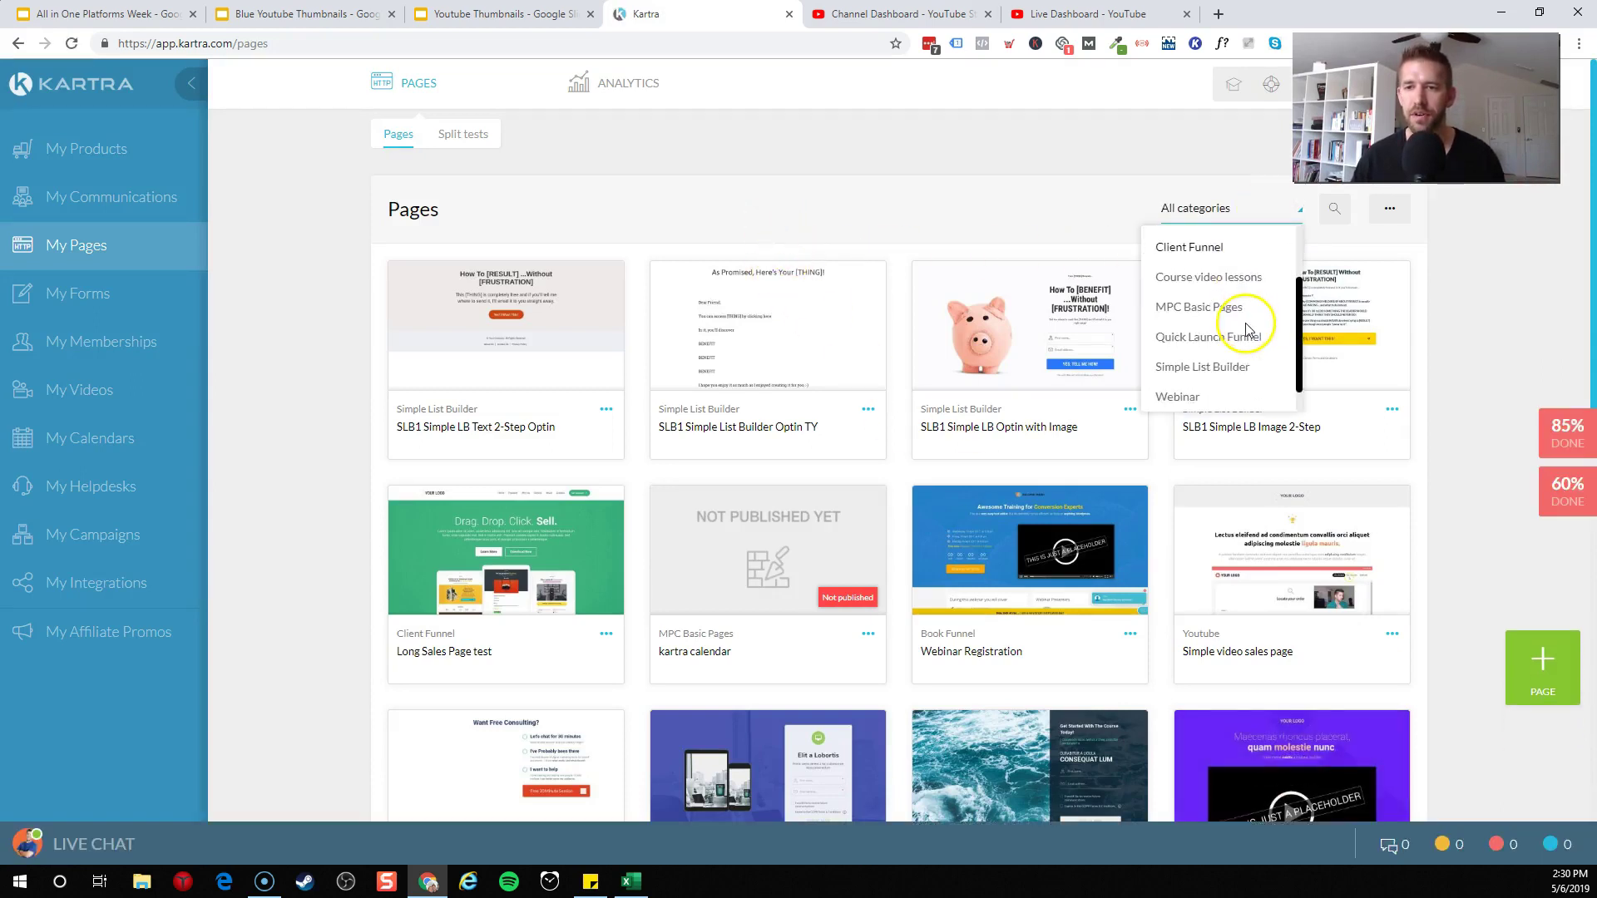
left_click(1241, 337)
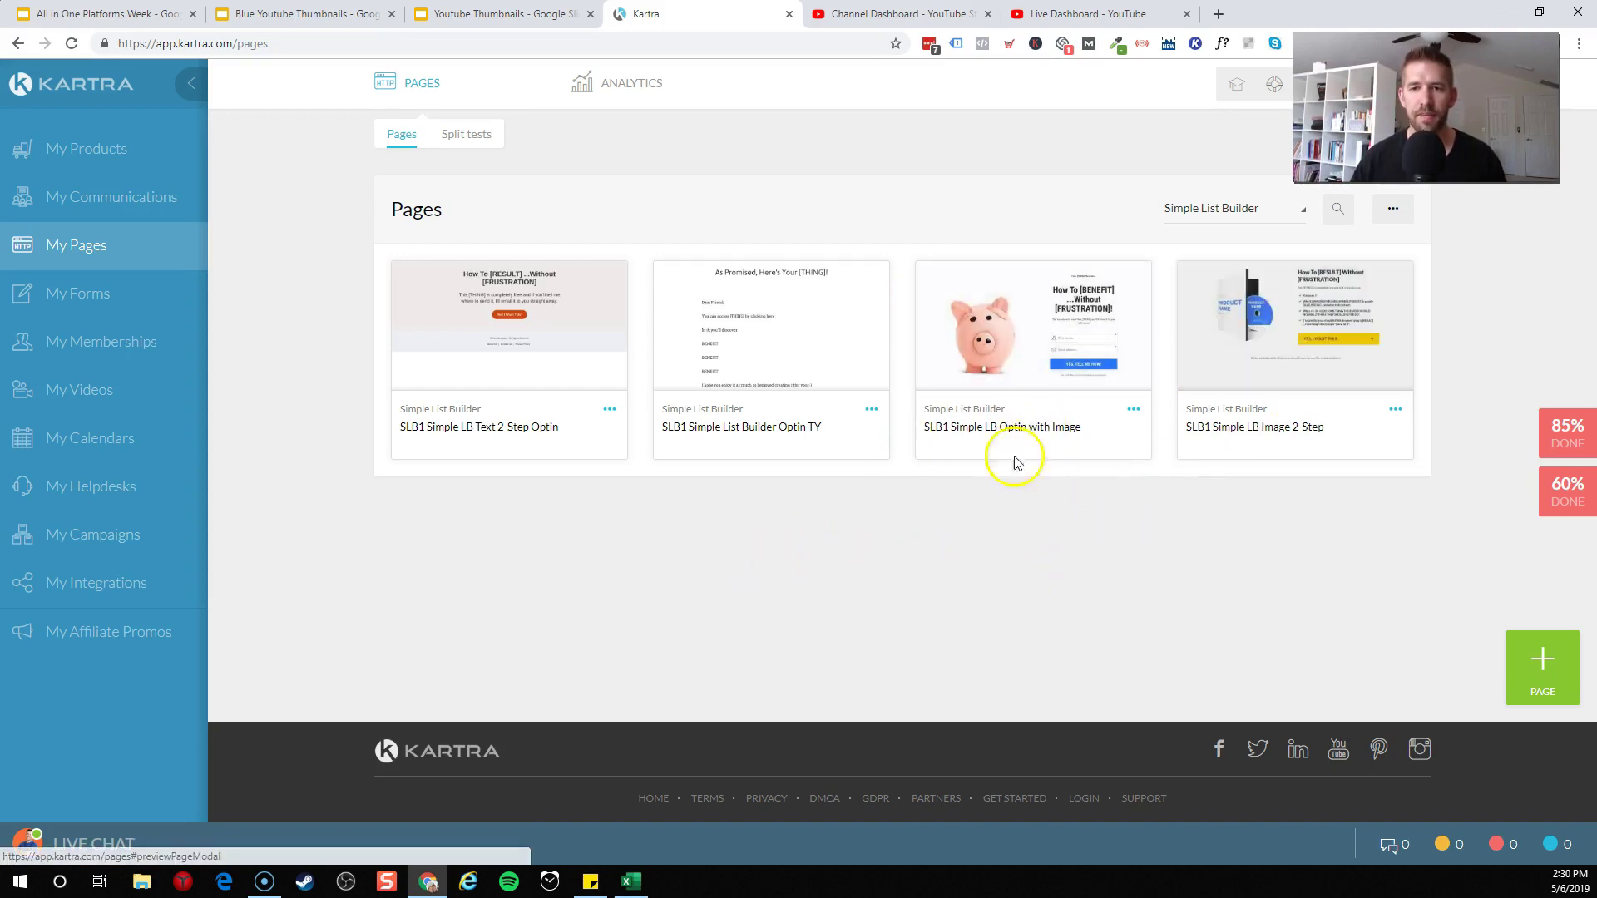
Open the page SLB1 Simple LB Optin with Image for editing, keeping its name and category.
mouse_move(1050, 333)
mouse_move(402, 374)
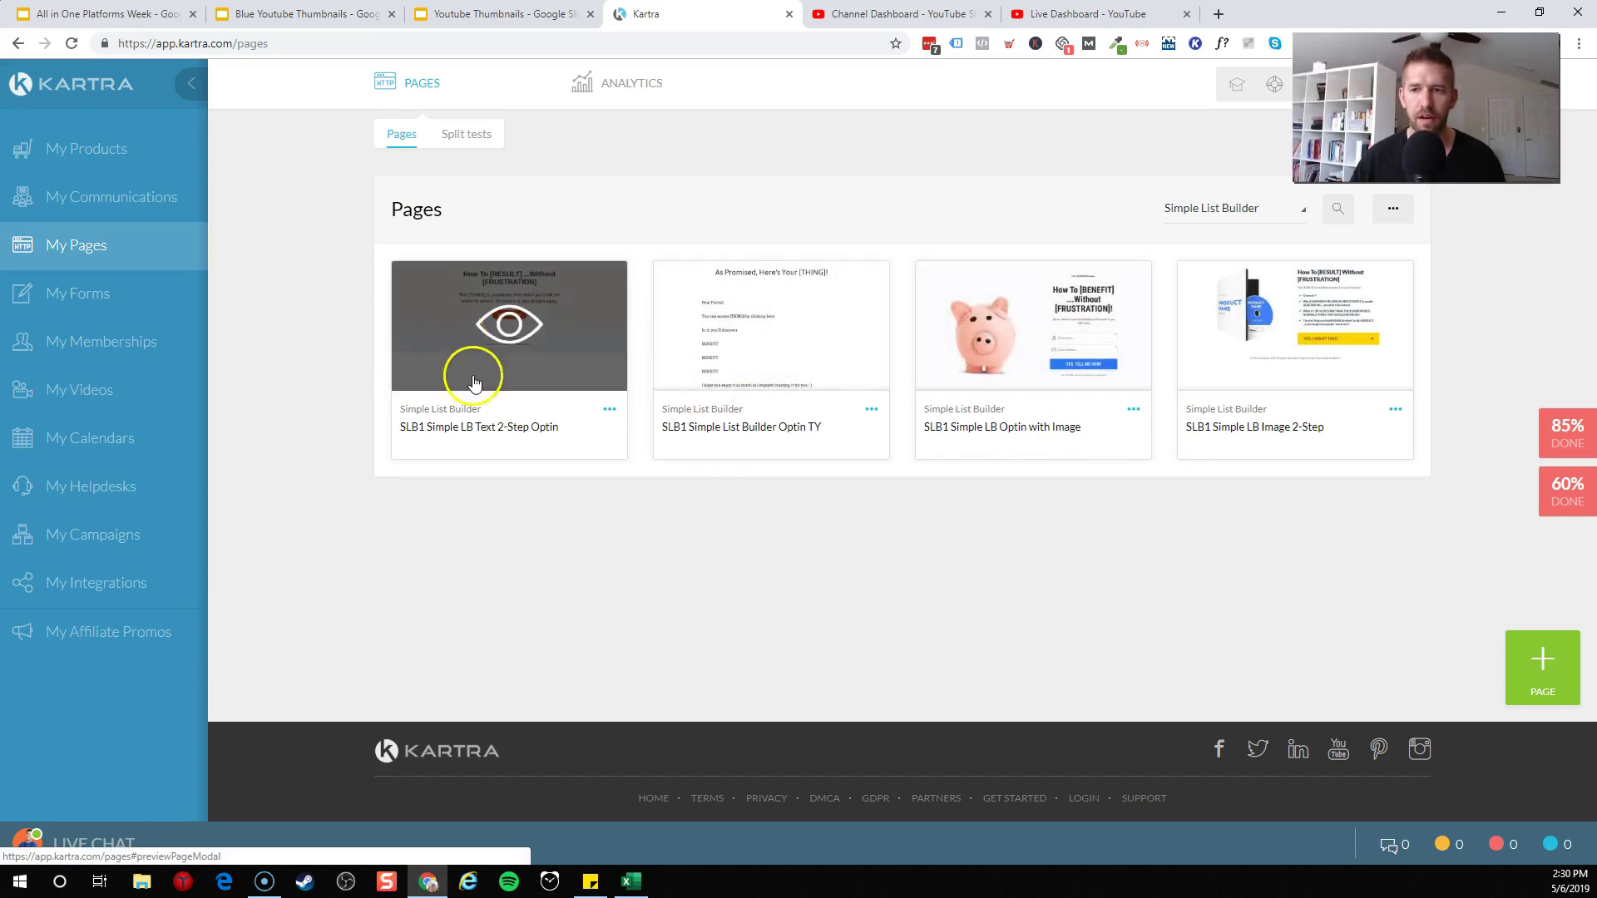
left_click(1133, 410)
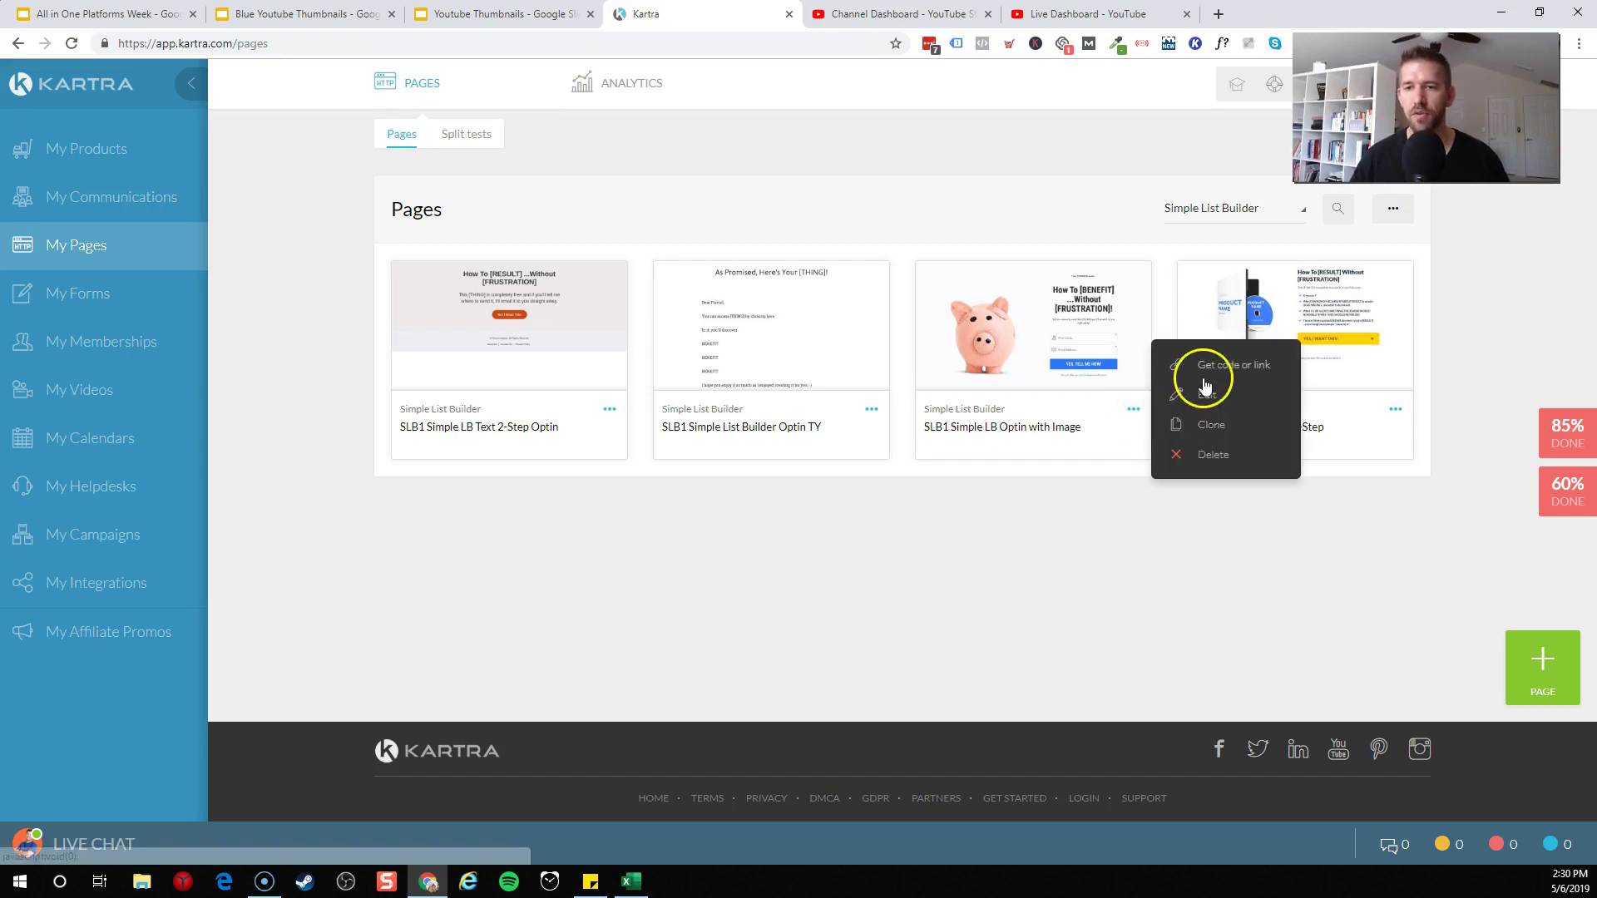
left_click(1208, 397)
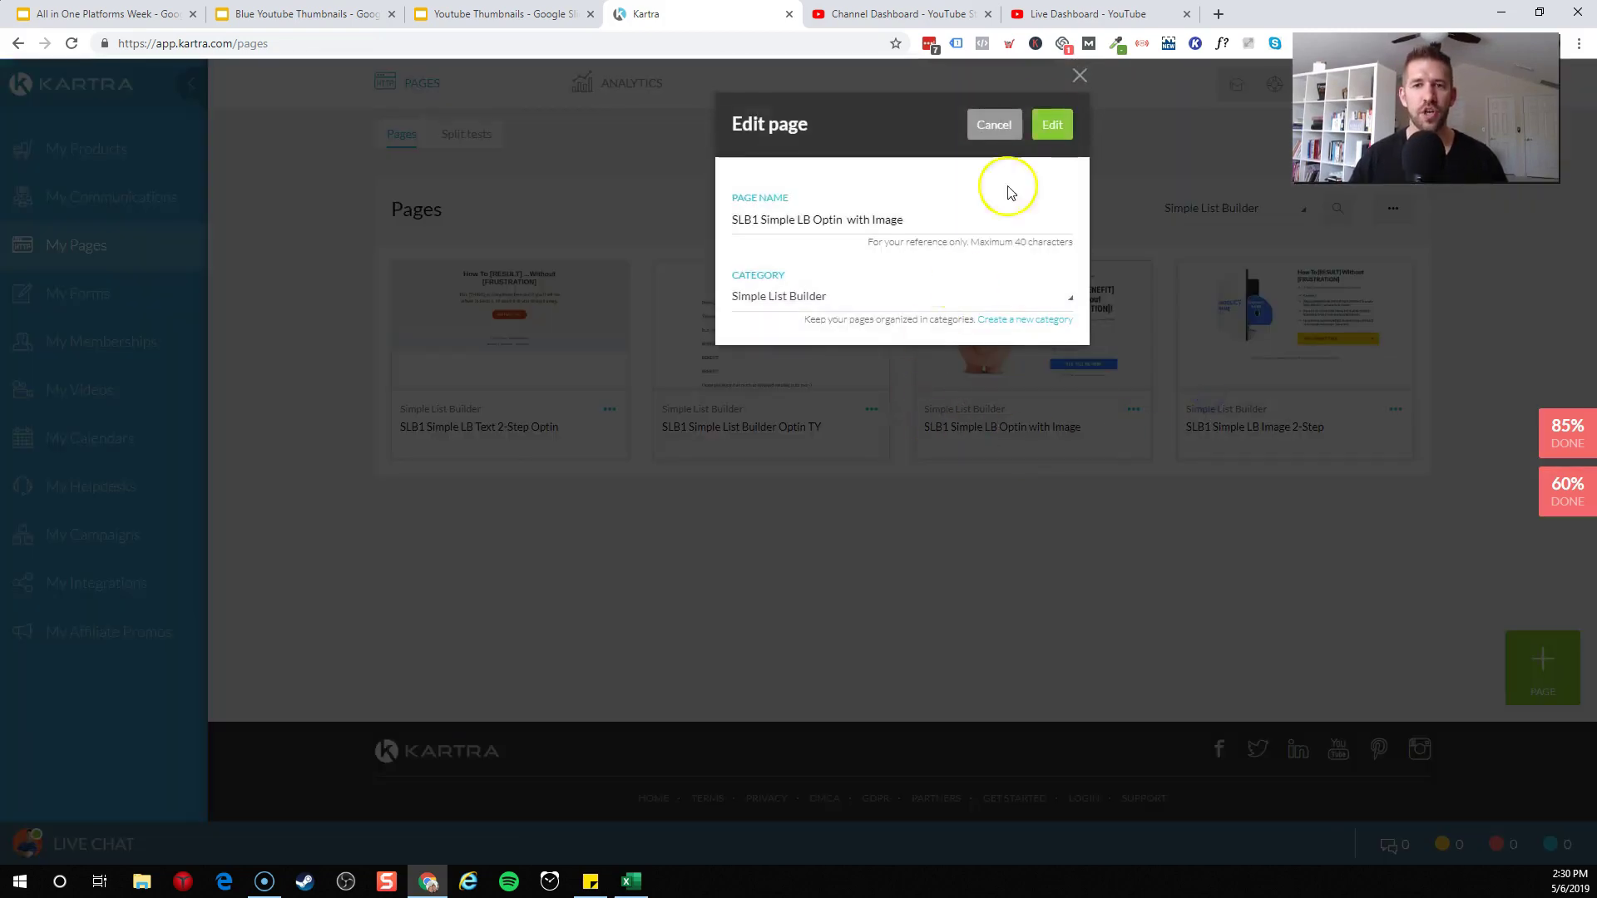
left_click(1062, 119)
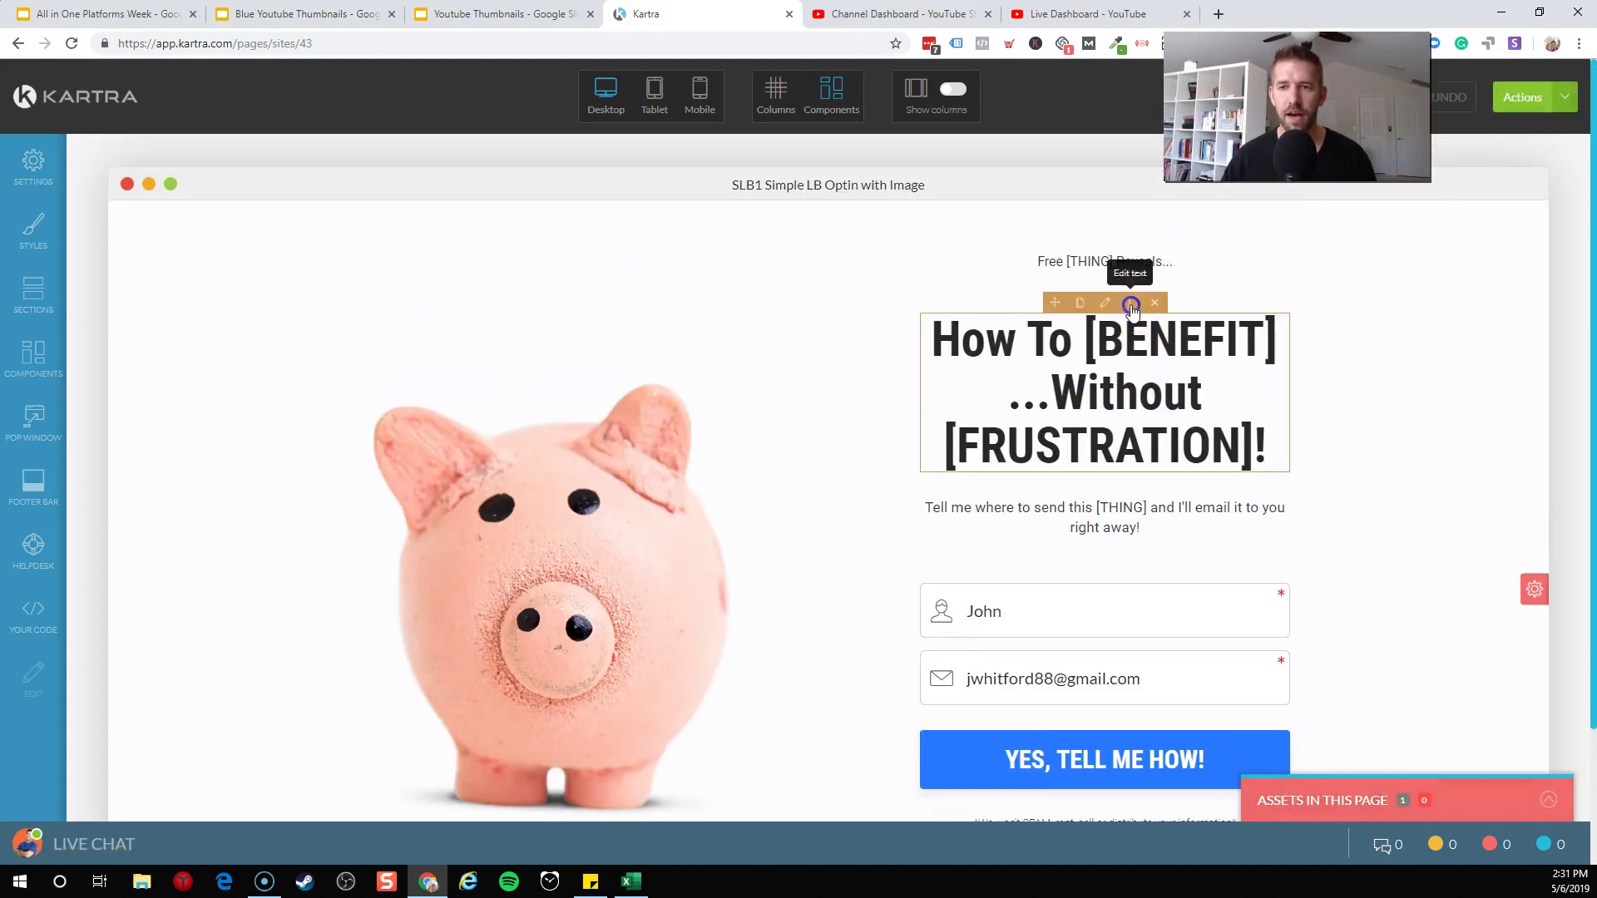
Rewrite the page headline as "How To Build Amazing Funnels ...Without Getting Lost in a Sea of Different Tools!!".
left_click(1131, 305)
left_click_drag(1083, 343, 1271, 348)
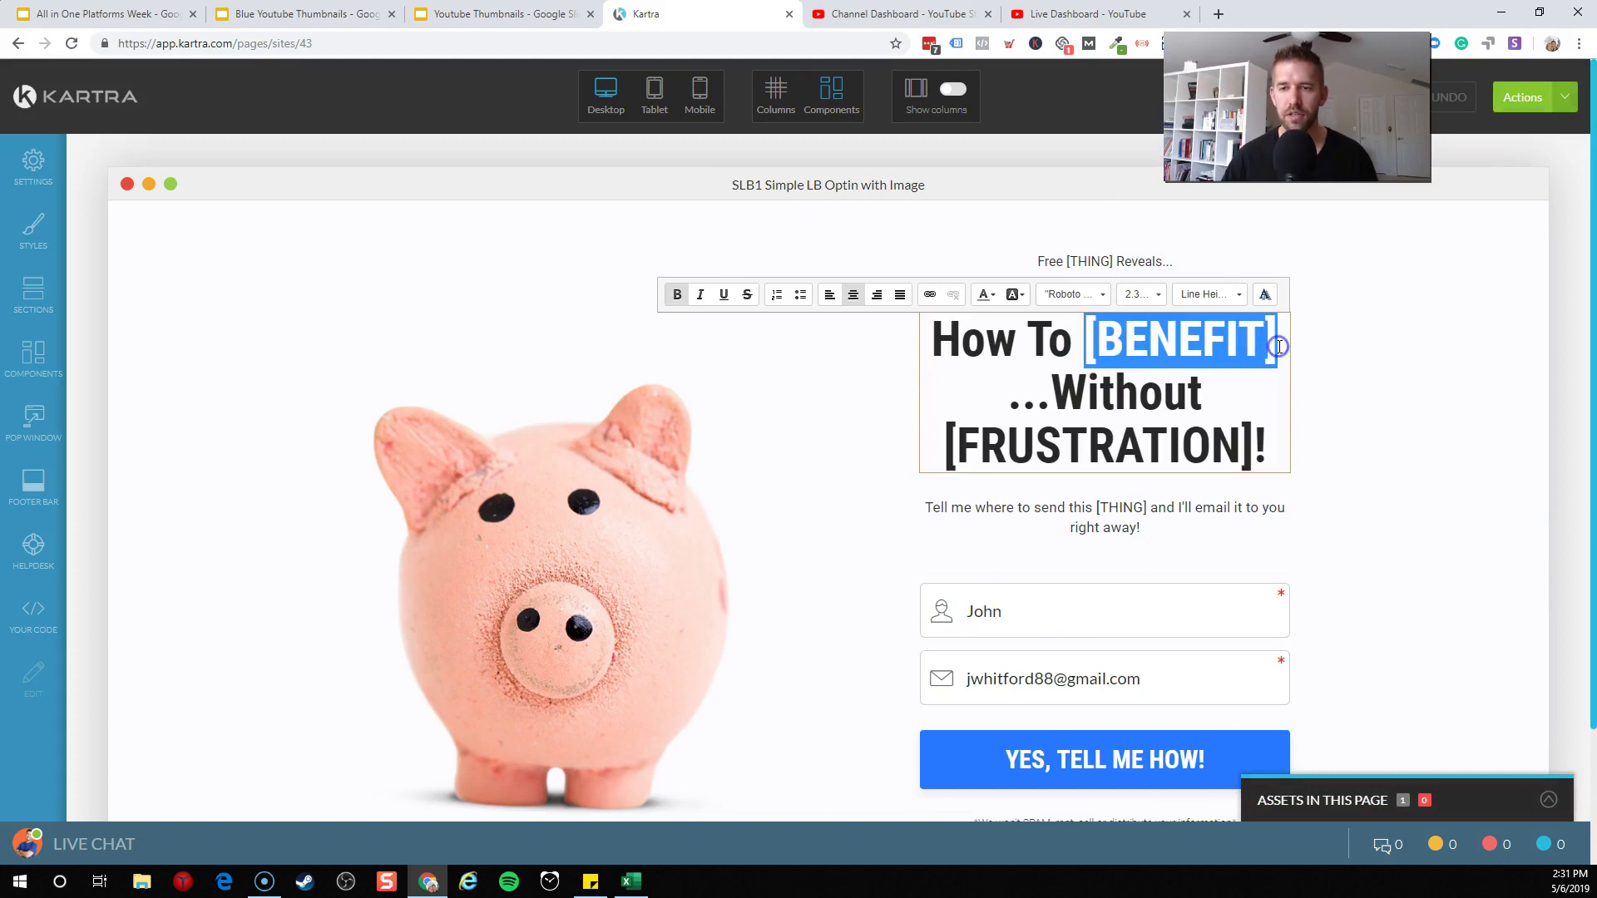
type("Buil")
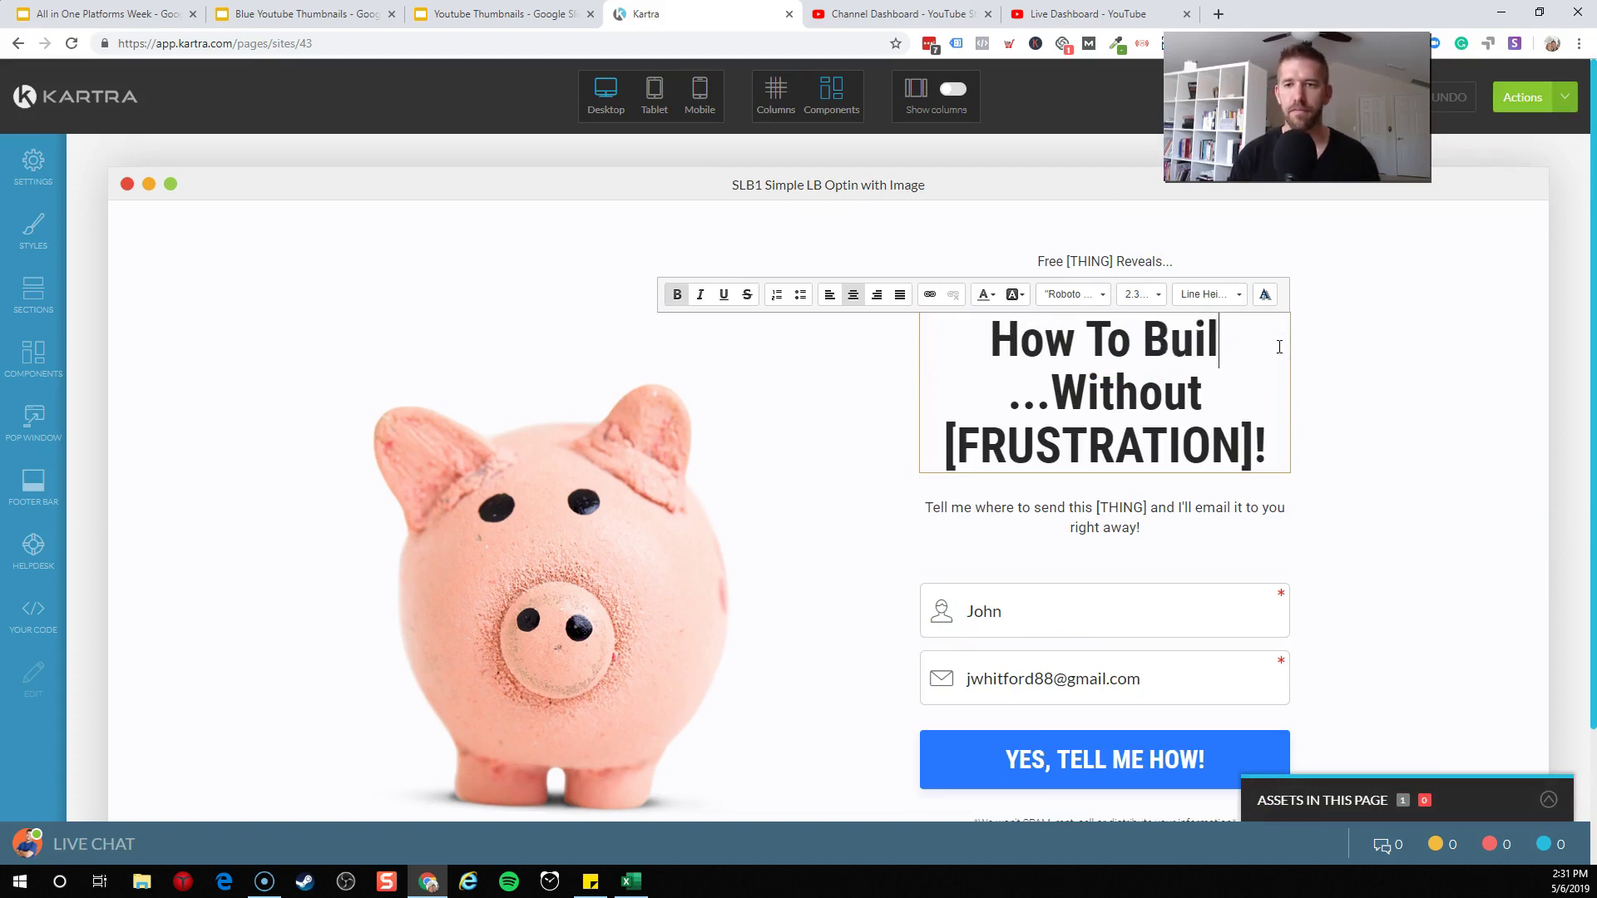
type("d Amazing Funnels")
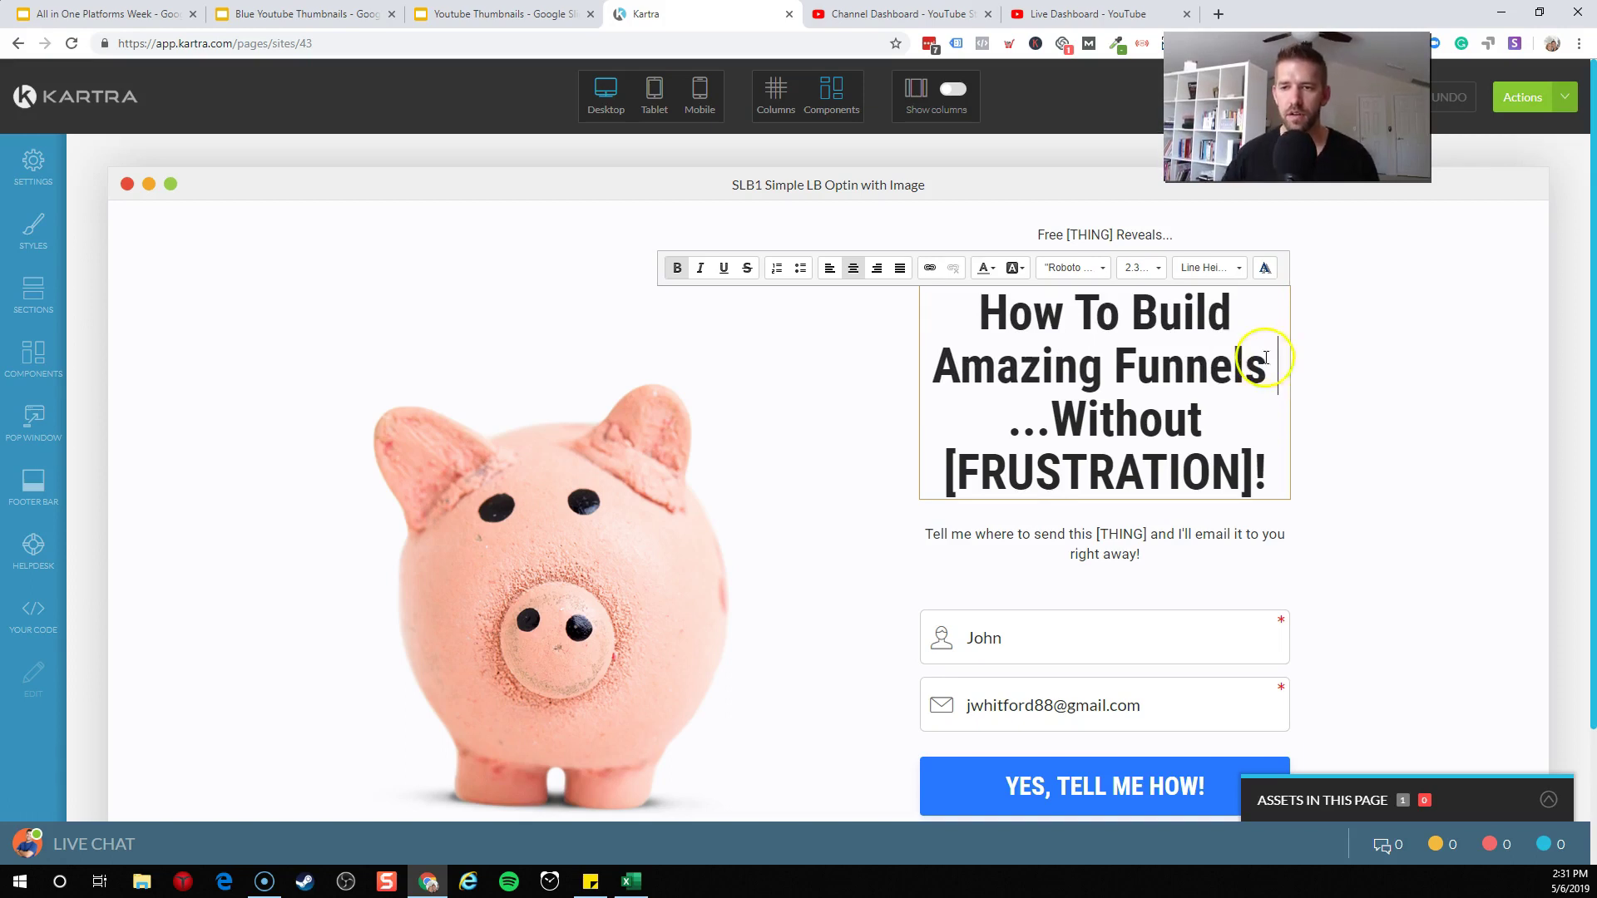
double_click(1012, 467)
type("Getting ")
type("Lost in a Sea of D")
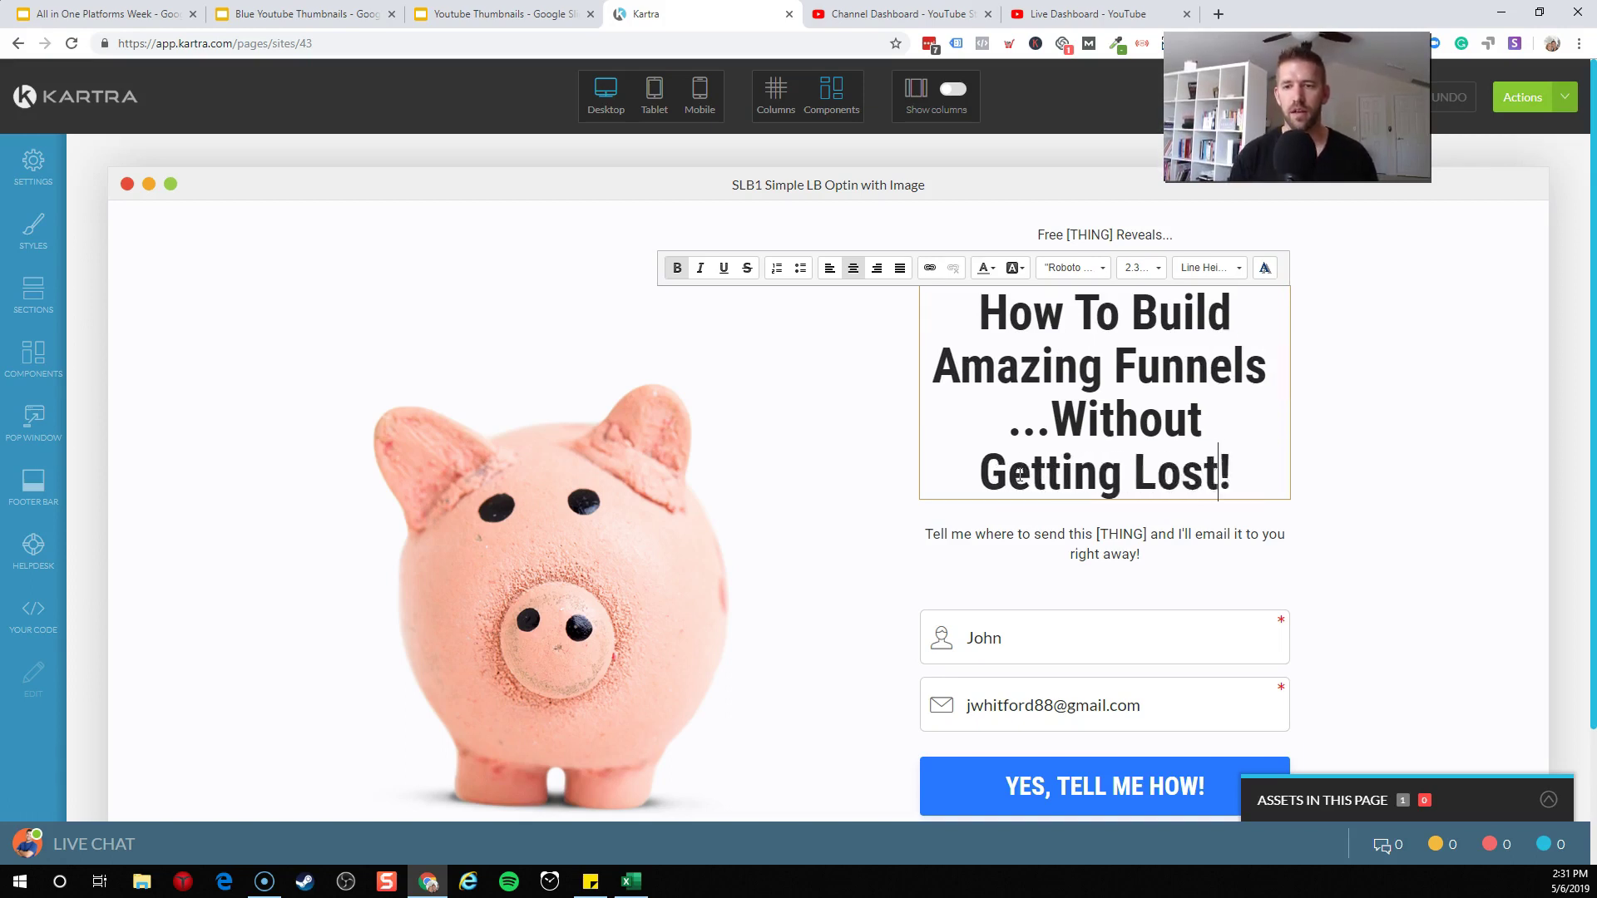
type("ifferent Tools!")
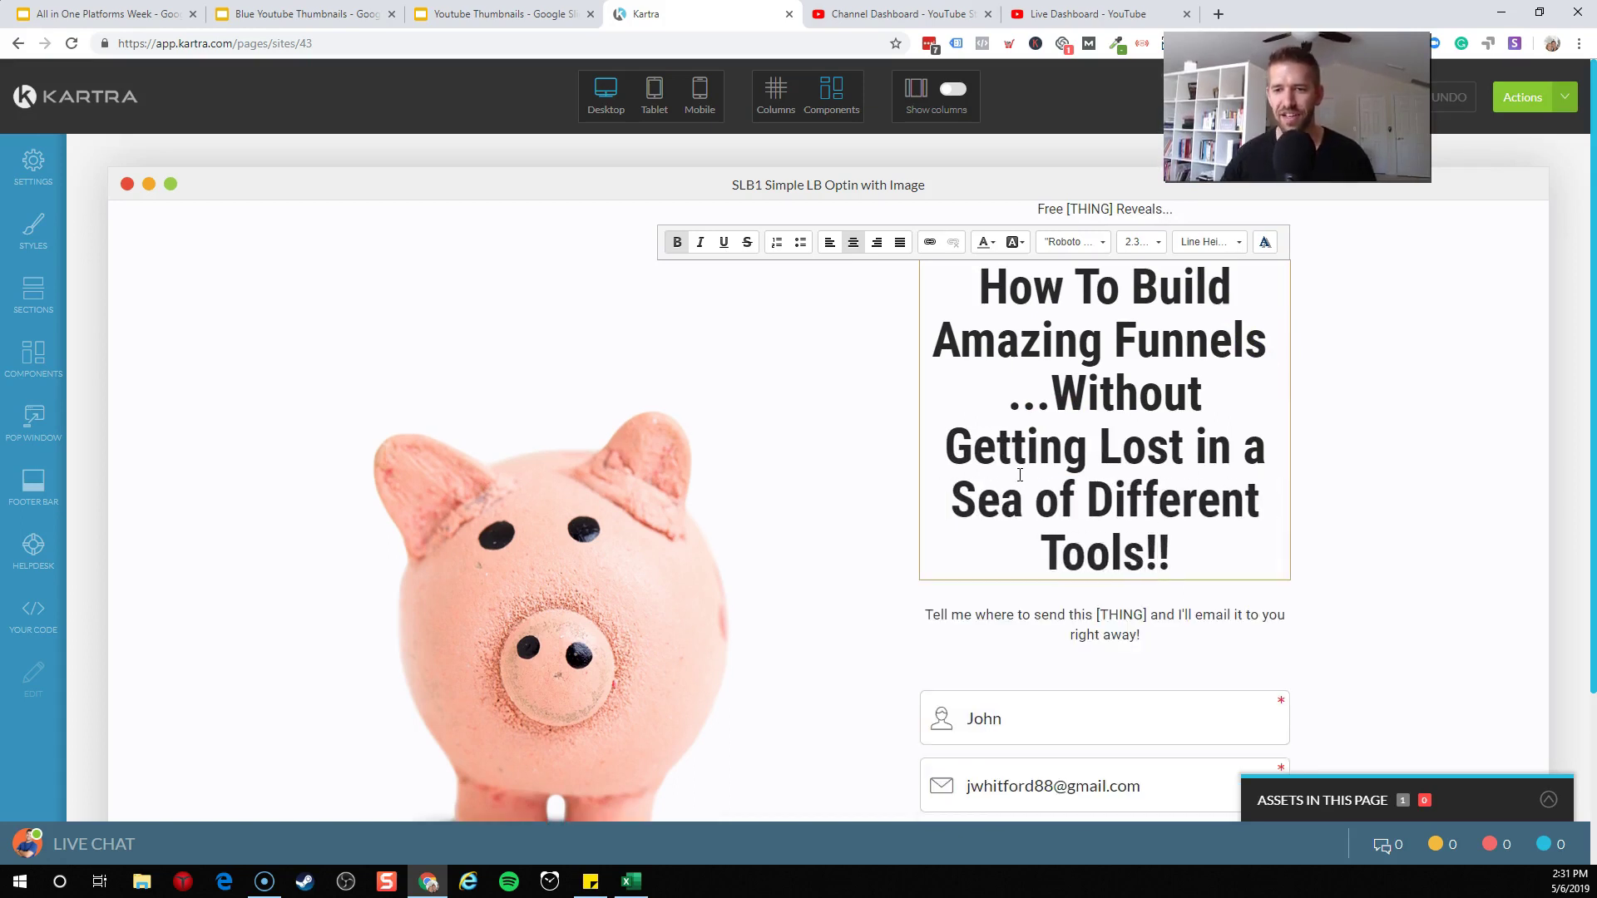
Open the image library for the piggy bank picture and search the royalty-free images for "computer screen".
left_click(638, 565)
left_click(552, 404)
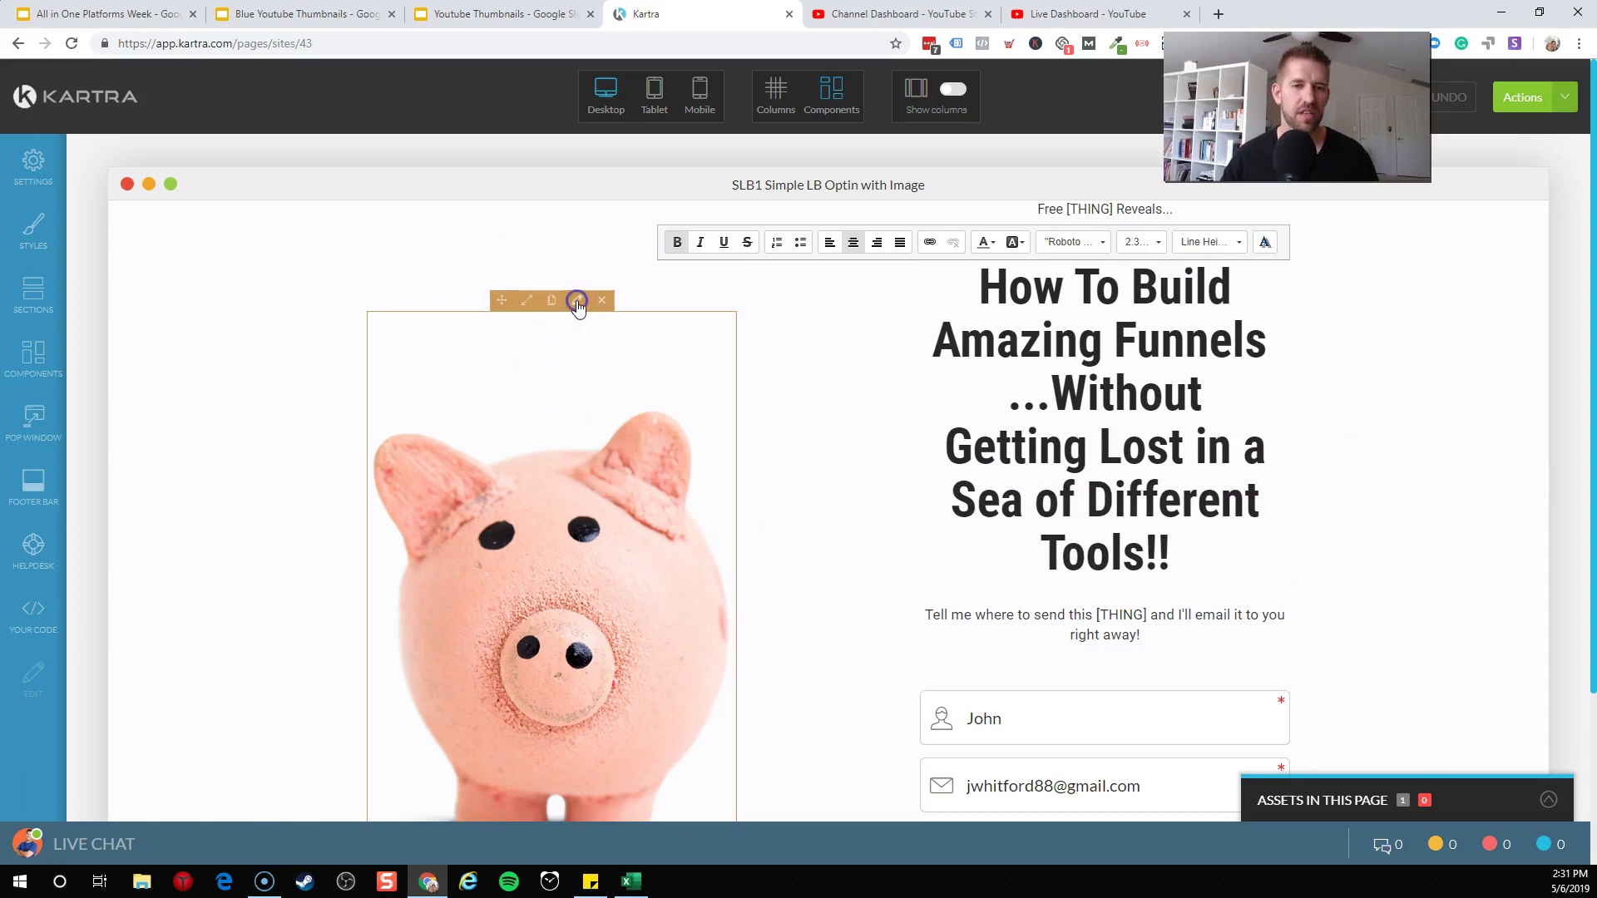
double_click(535, 476)
left_click(190, 219)
left_click(223, 316)
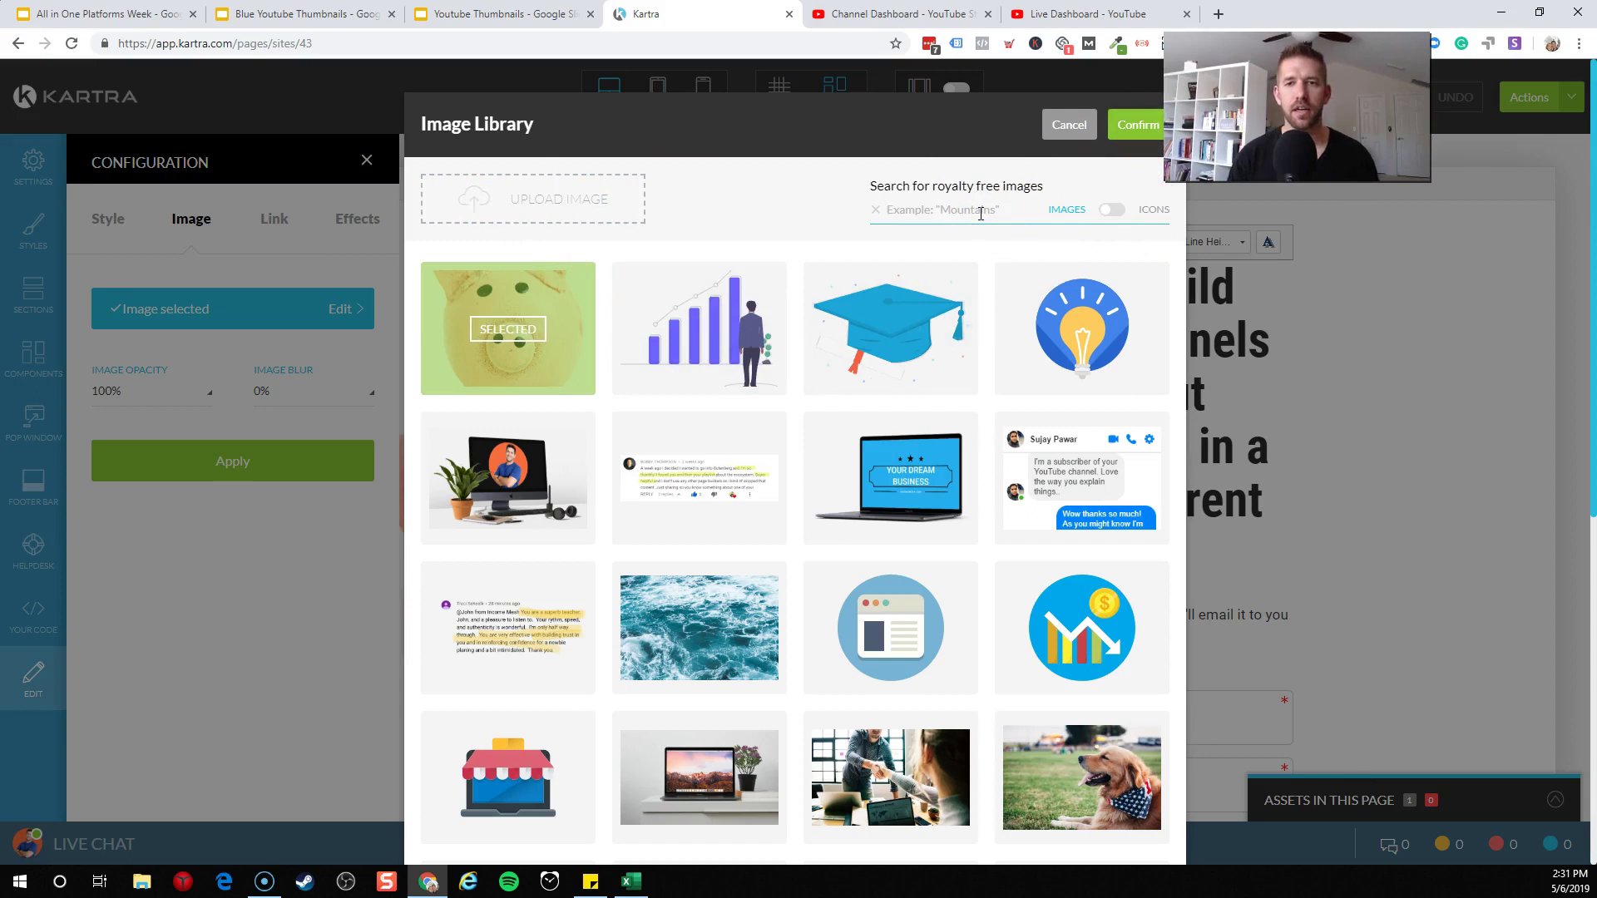
type("creen")
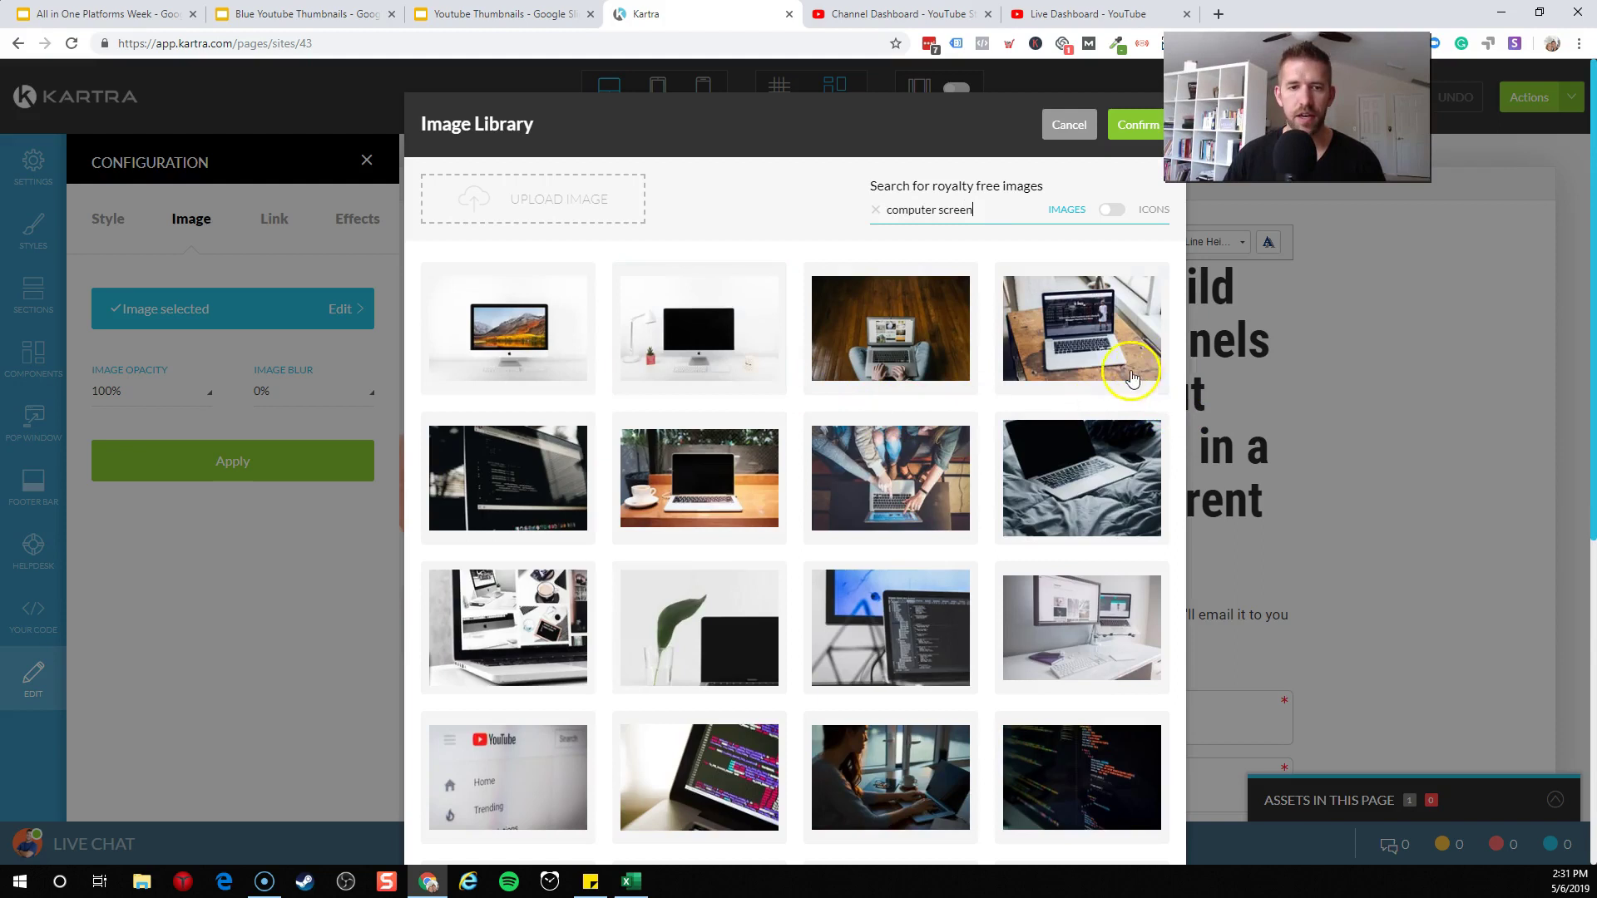
Replace the piggy bank with the white-background picture of a desktop computer showing a mountain landscape, and apply it.
left_click(508, 333)
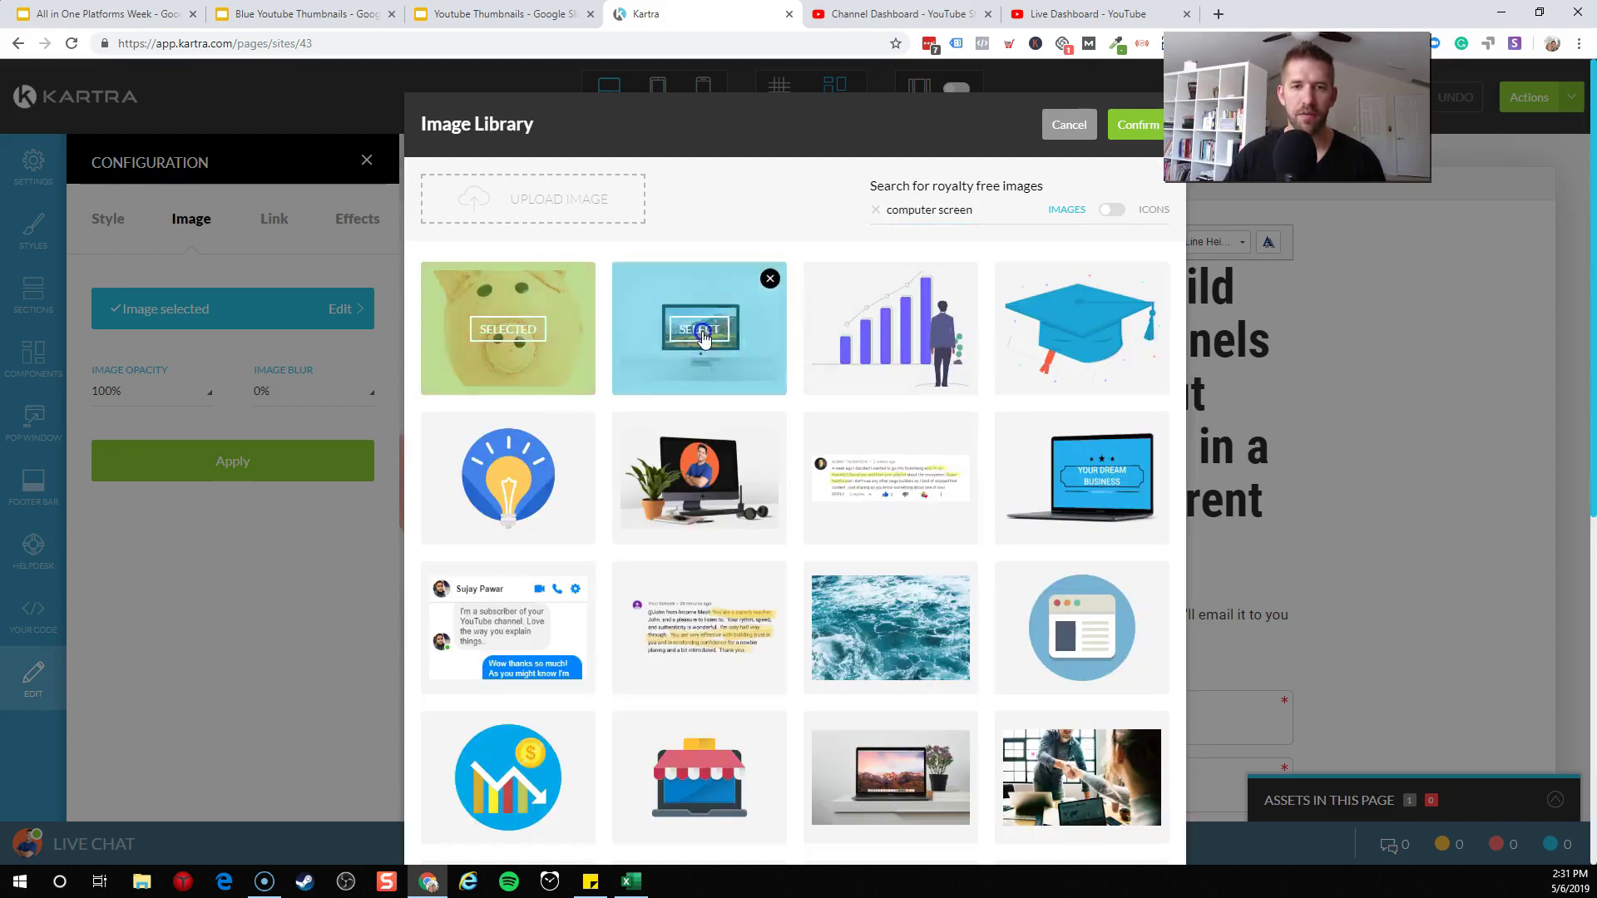
left_click(701, 331)
left_click(1135, 125)
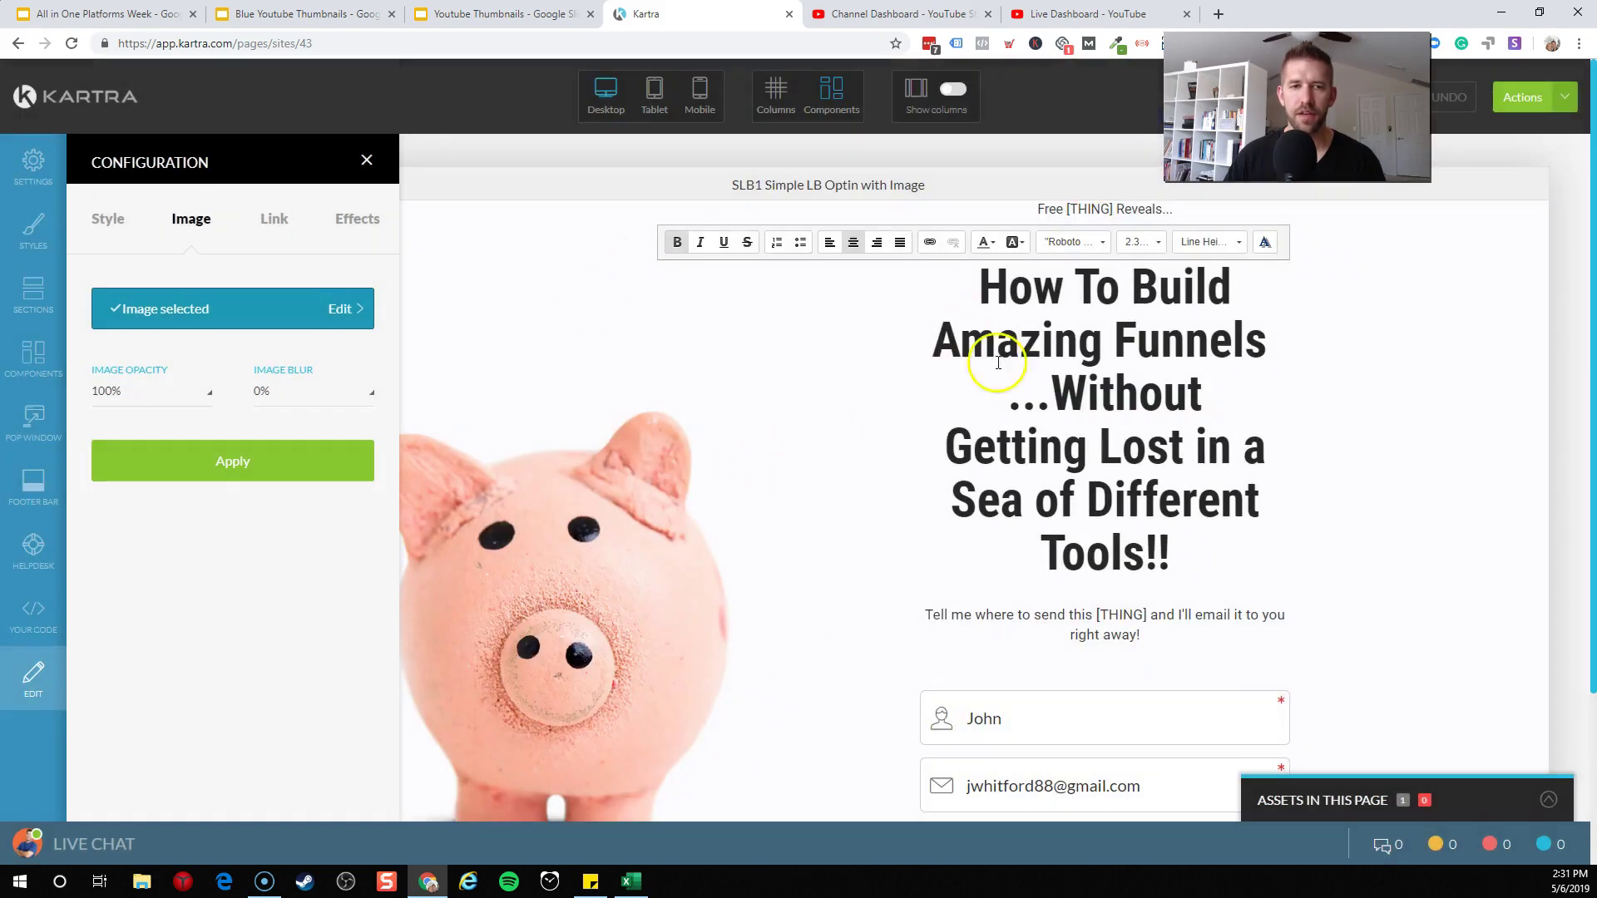
left_click(221, 462)
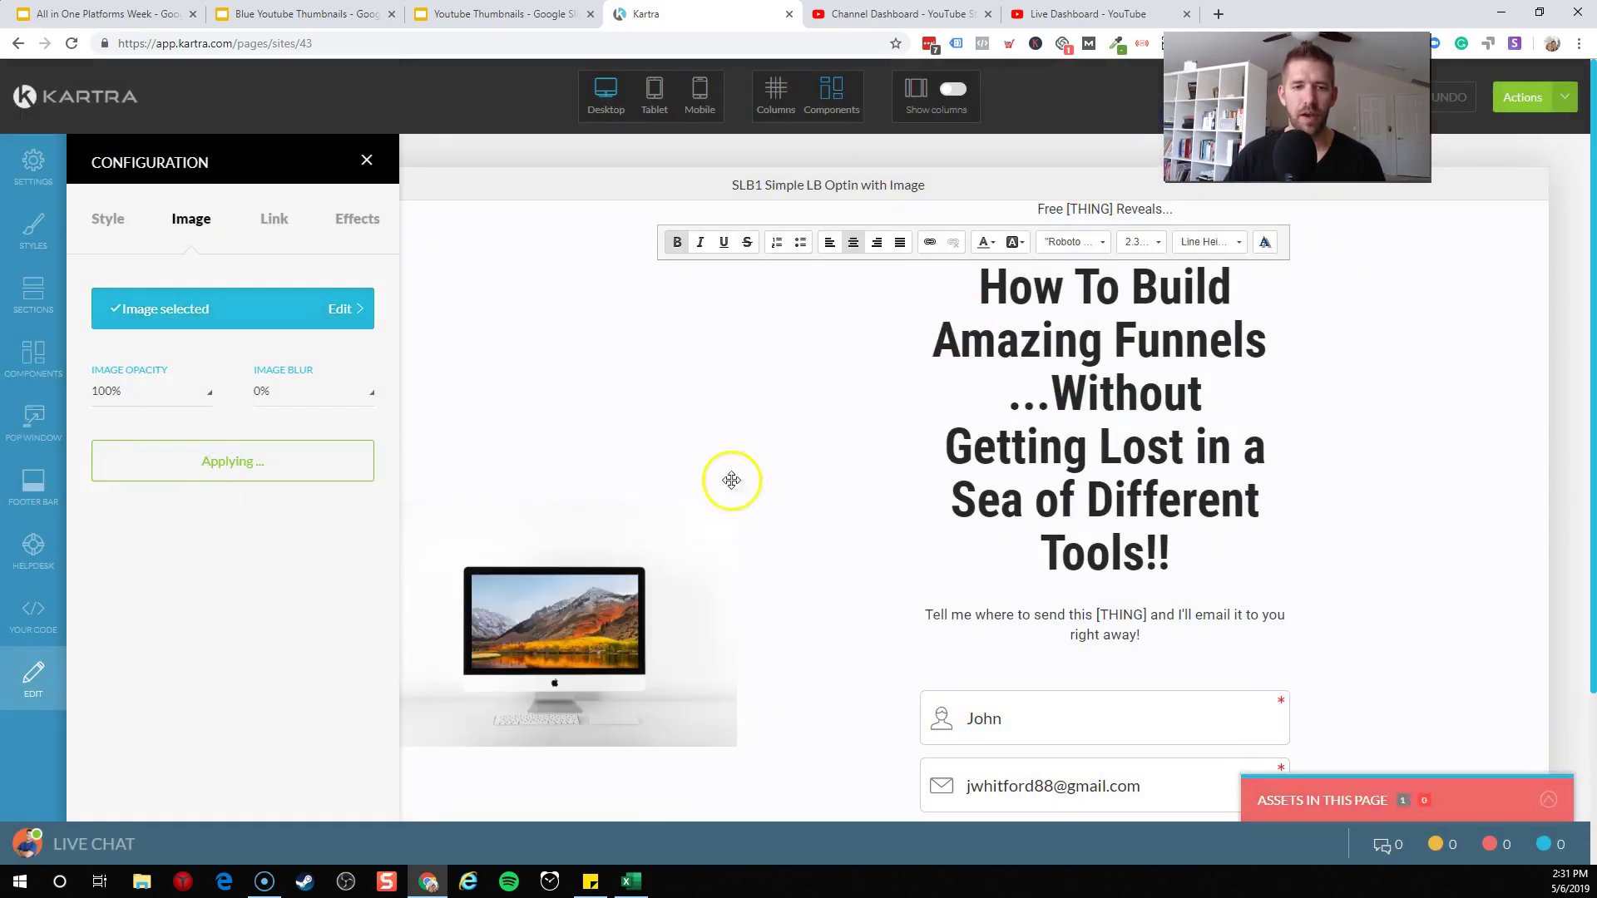
left_click(367, 160)
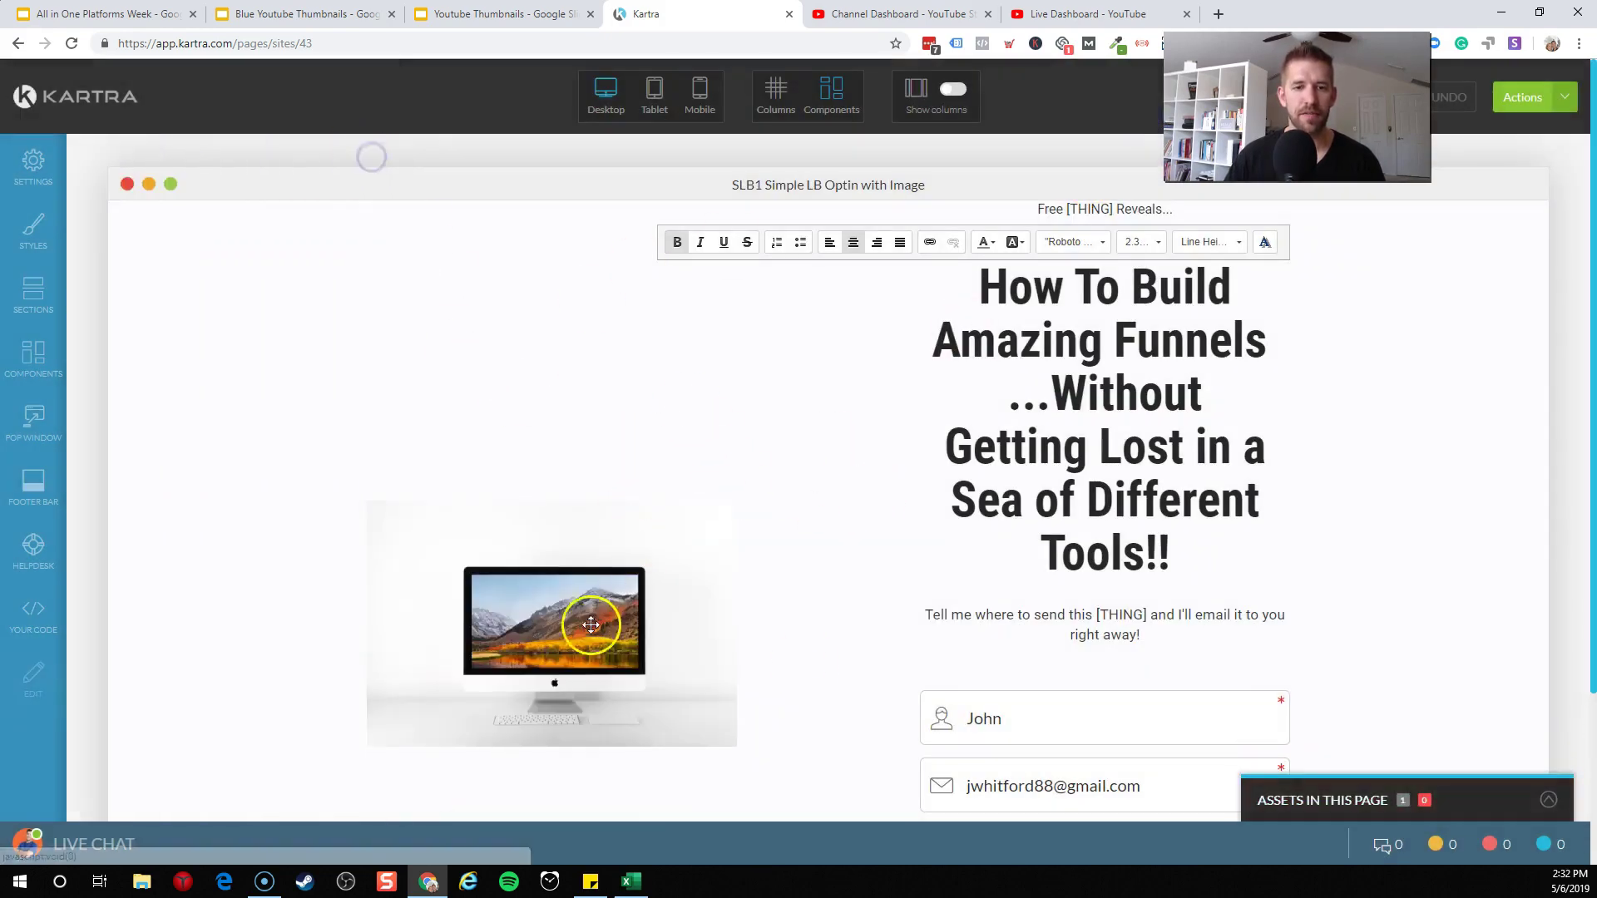
Look at the computer image's resize control and check the page down to its footer.
left_click(530, 399)
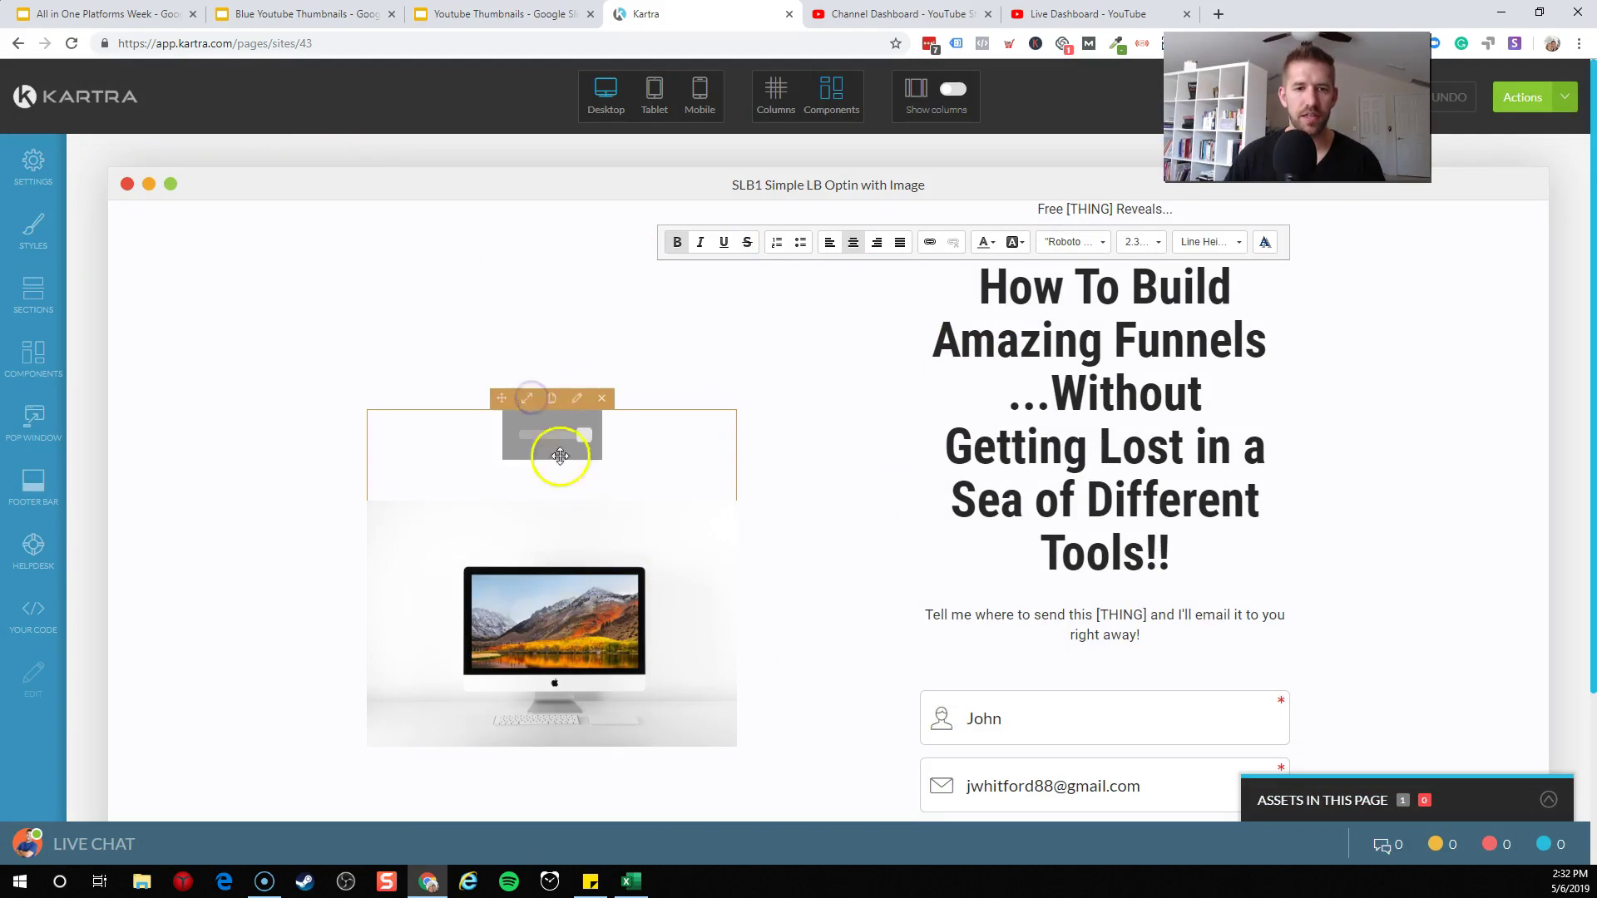
left_click(860, 491)
scroll(800, 531, "down", 3)
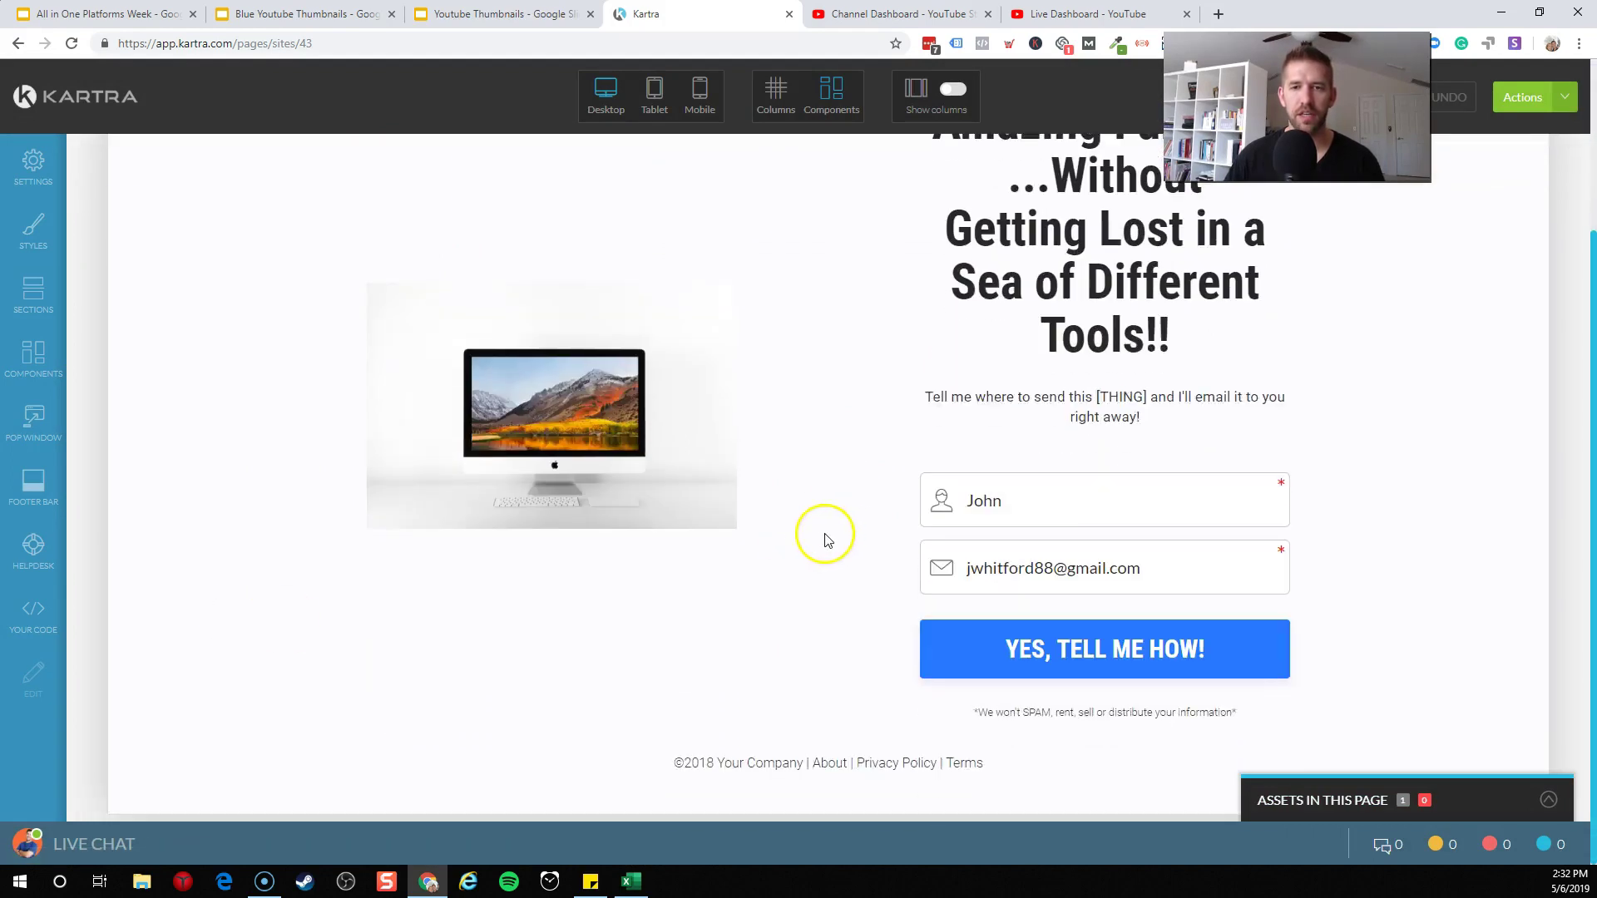
scroll(848, 321, "up", 1)
Switch to column editing and look at the style settings of the row holding the image and form.
left_click(775, 98)
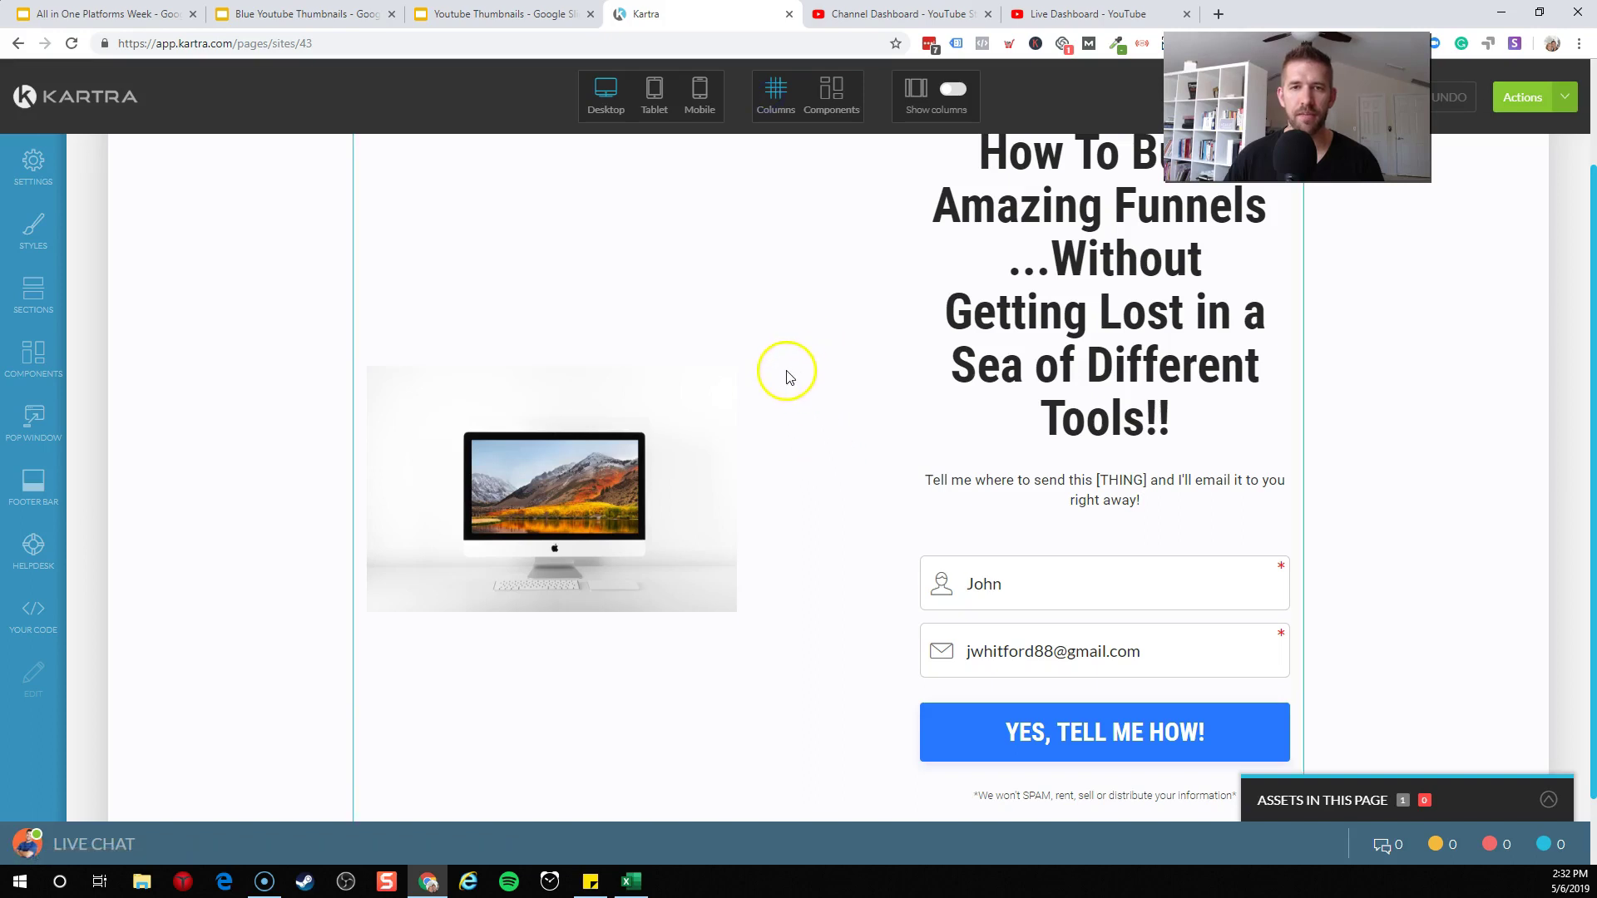
left_click(806, 332)
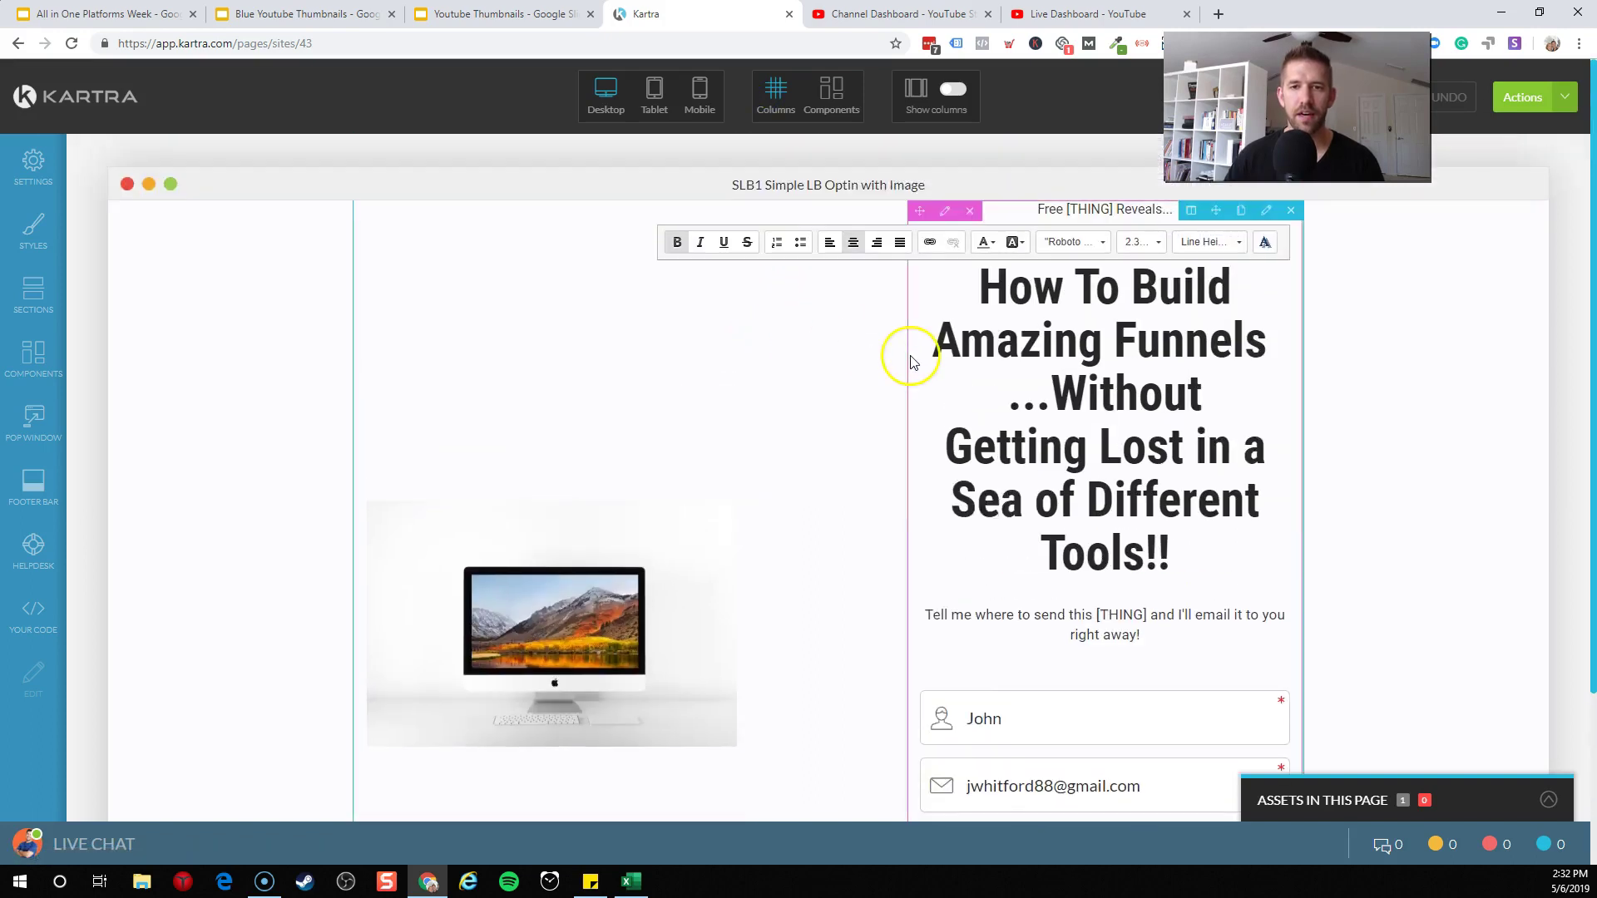
left_click(1267, 214)
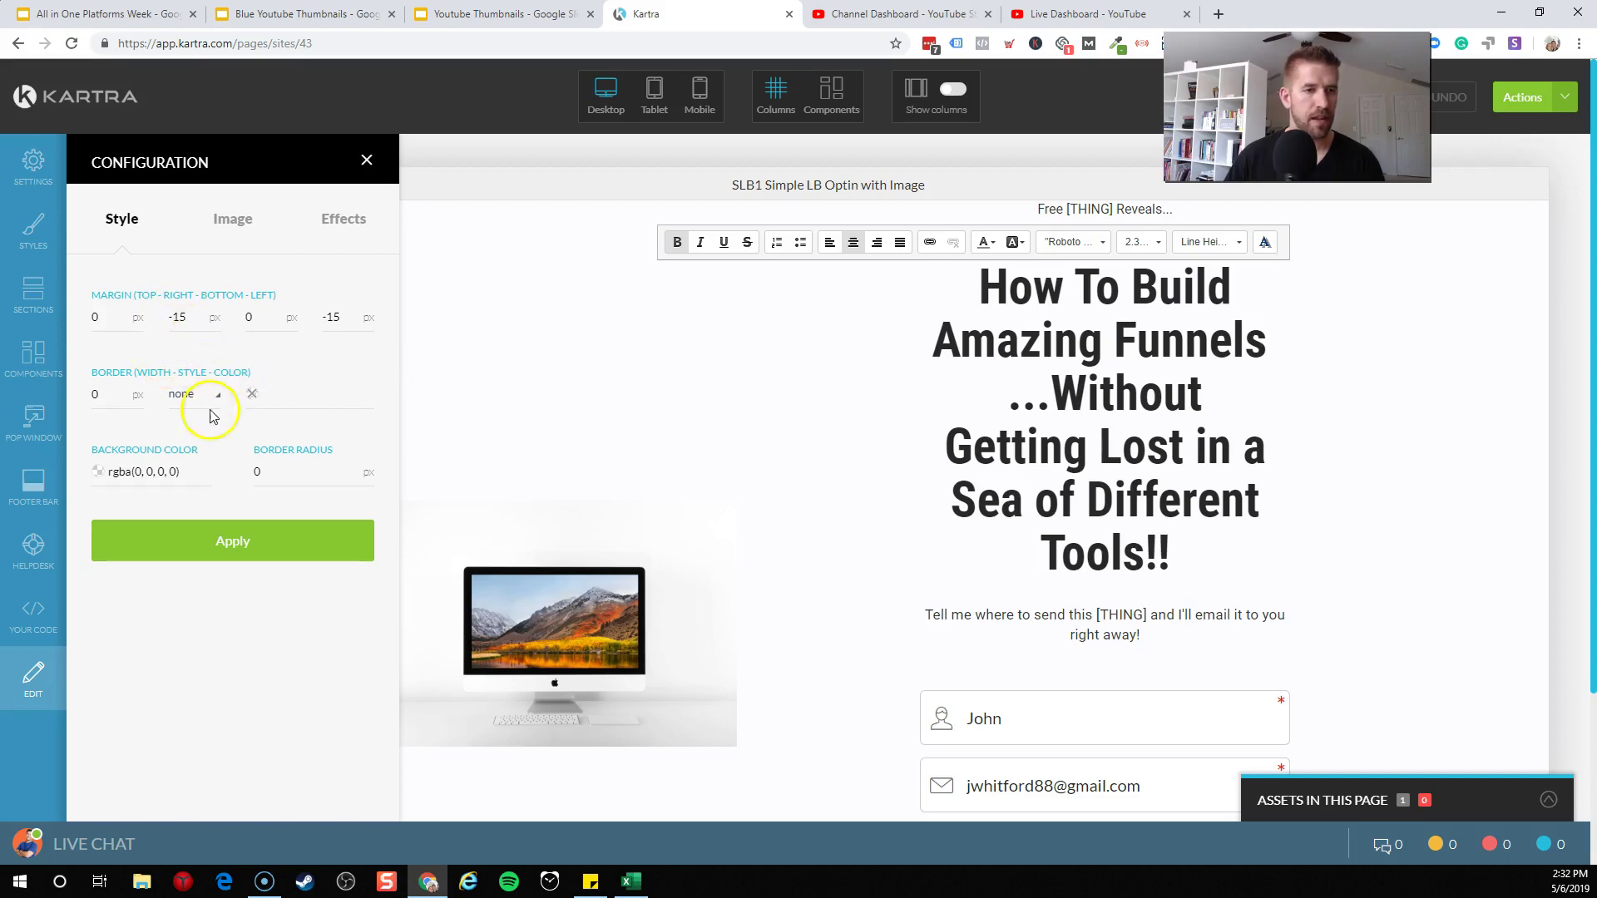
left_click(366, 160)
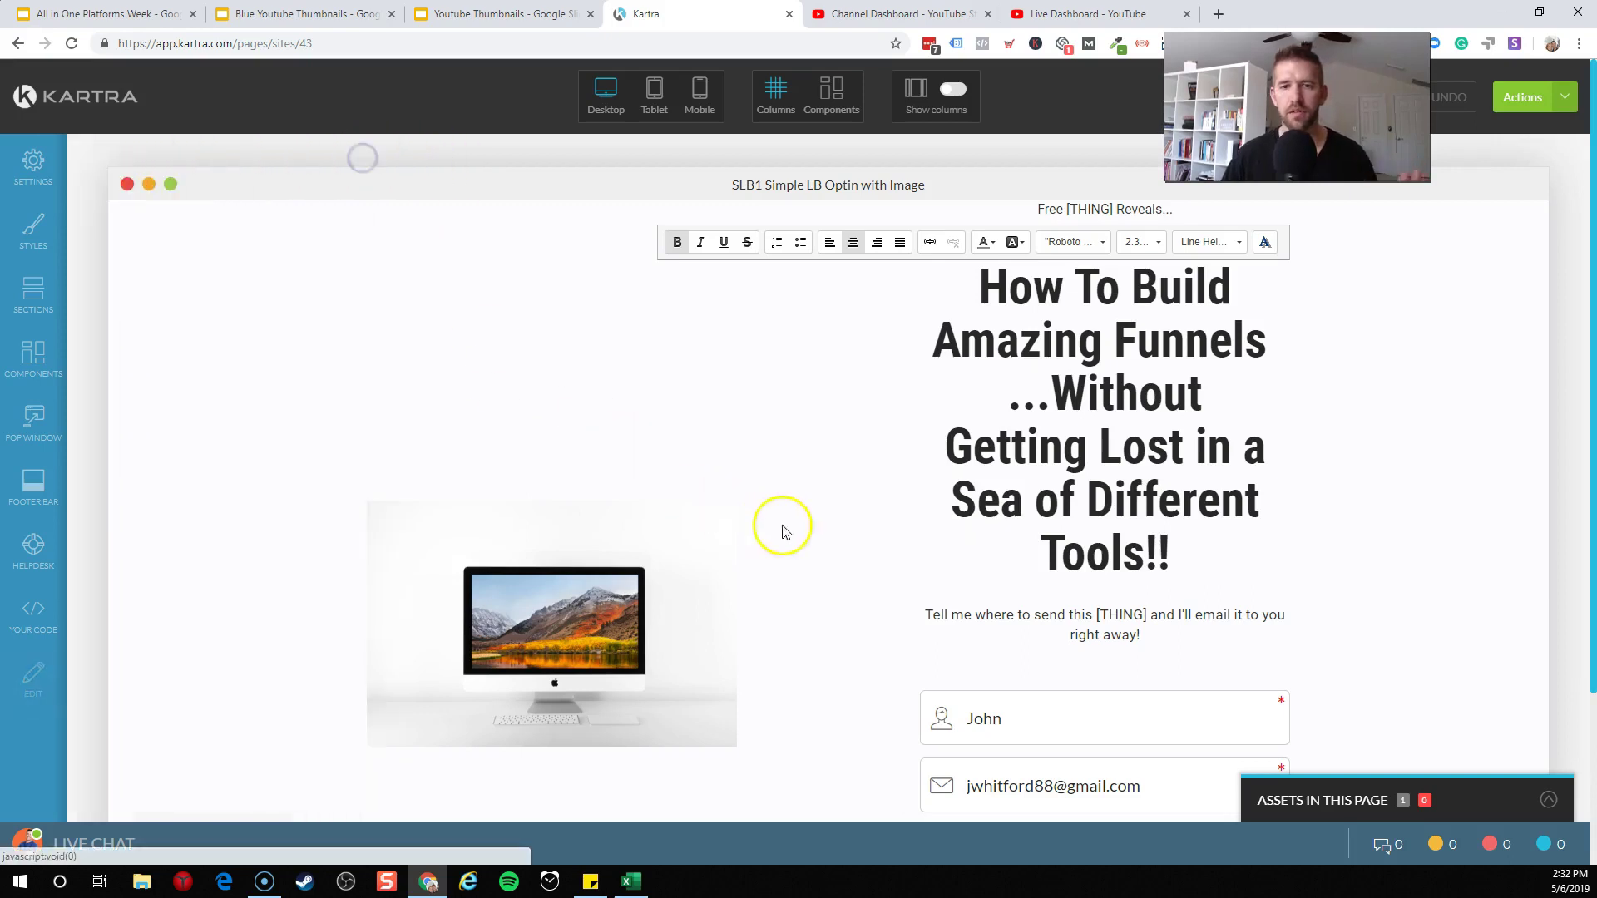
Check the opt-in form in the page's list of assets and publish the page live.
scroll(582, 611, "down", 3)
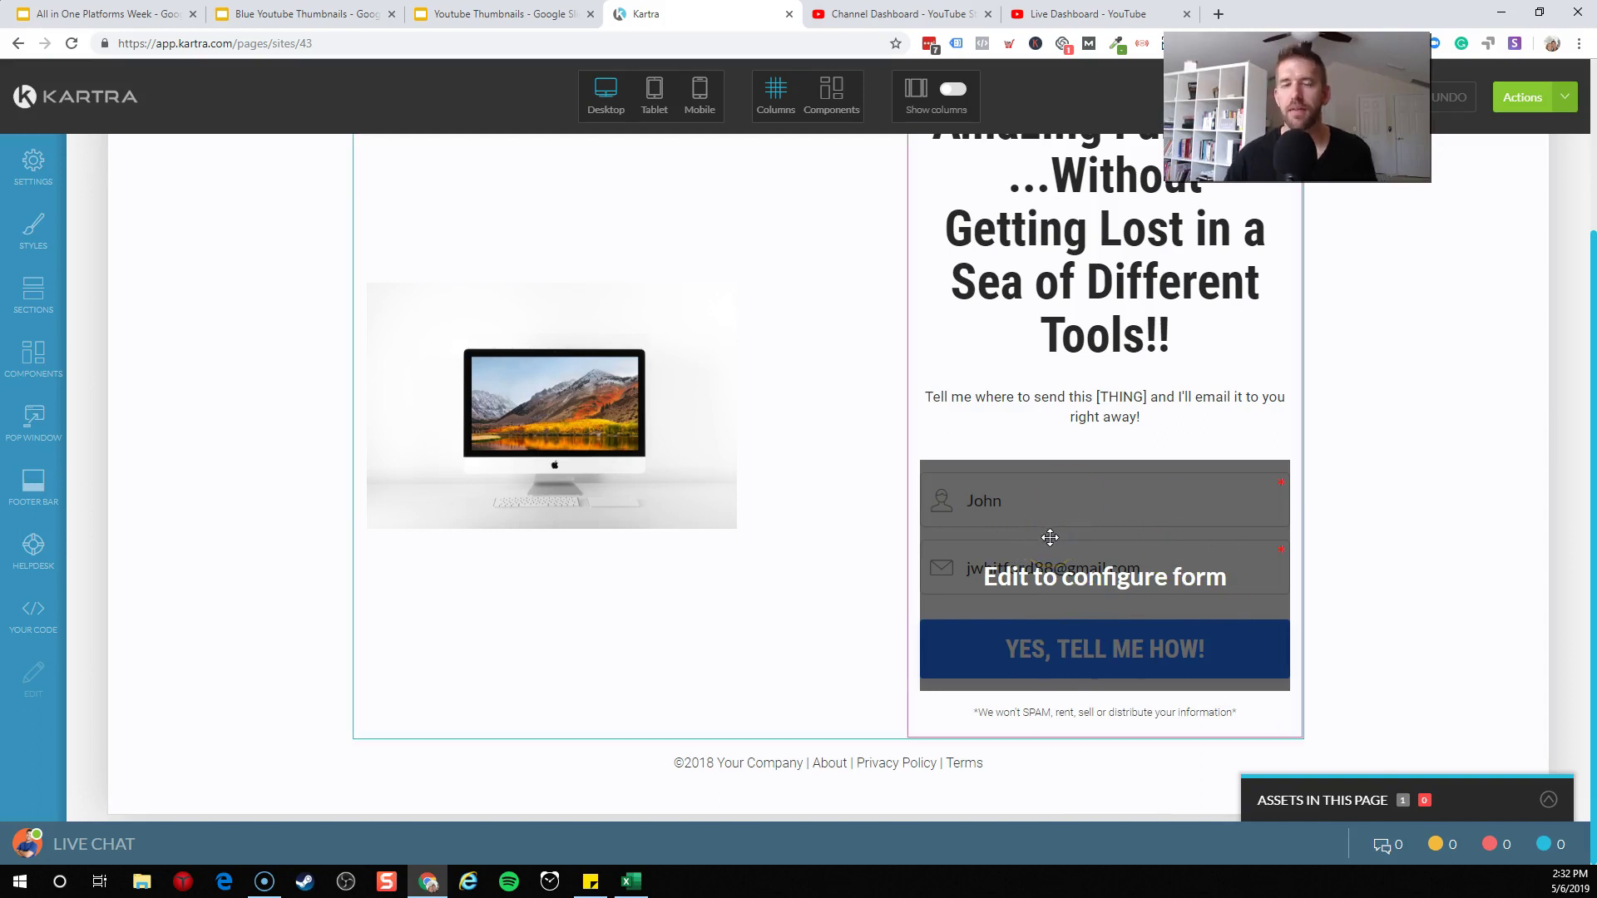
left_click(1548, 801)
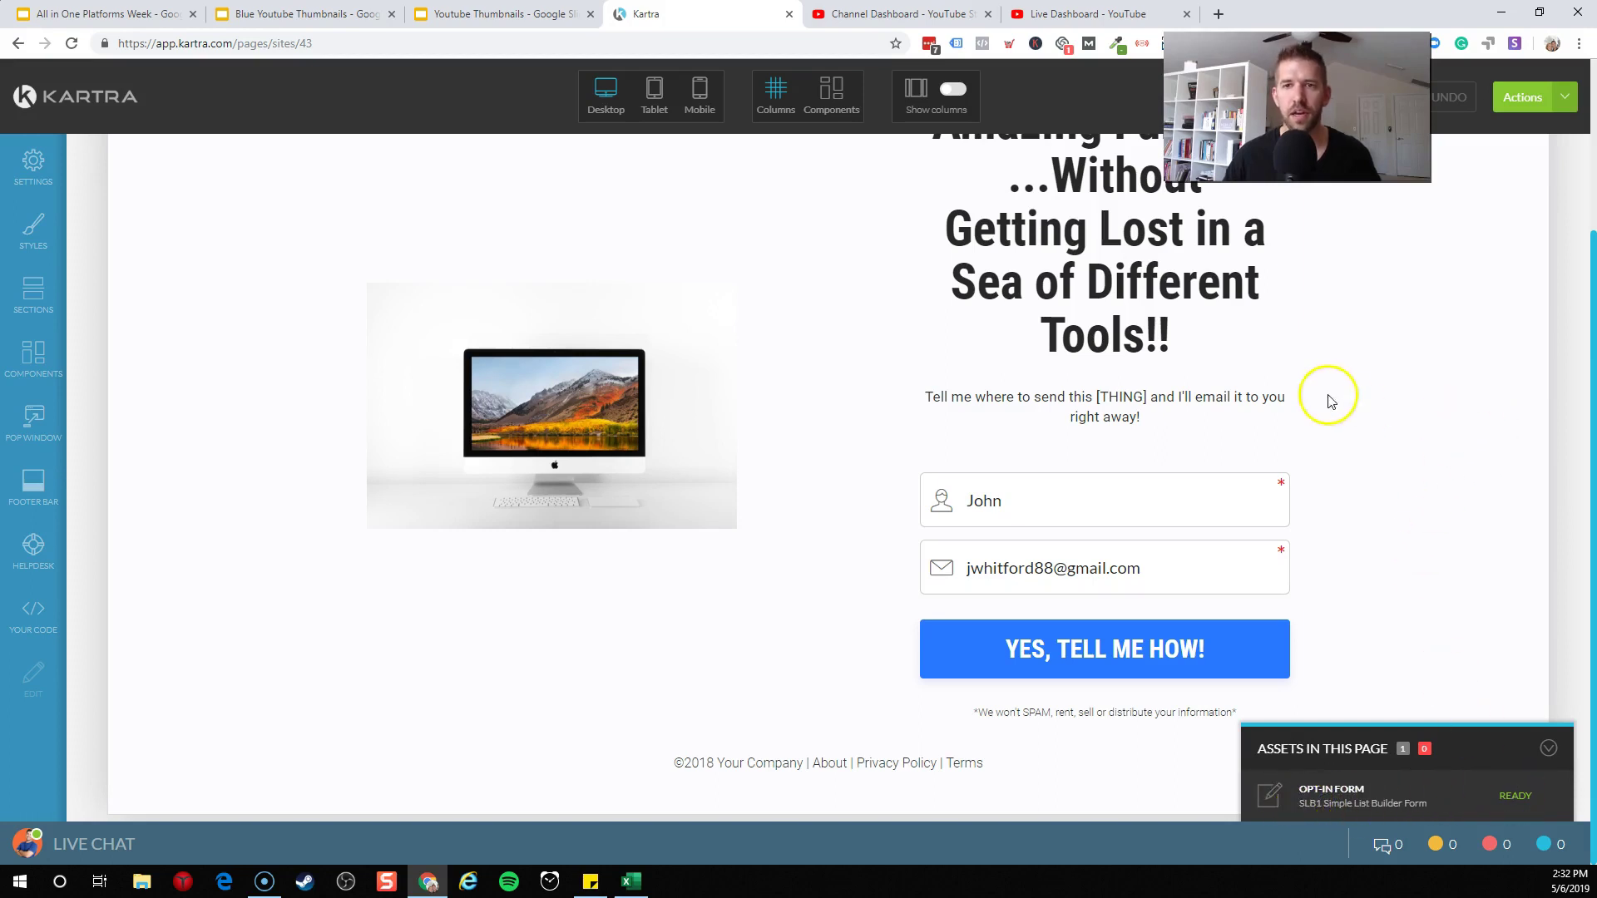
scroll(1189, 416, "up", 3)
left_click(1526, 96)
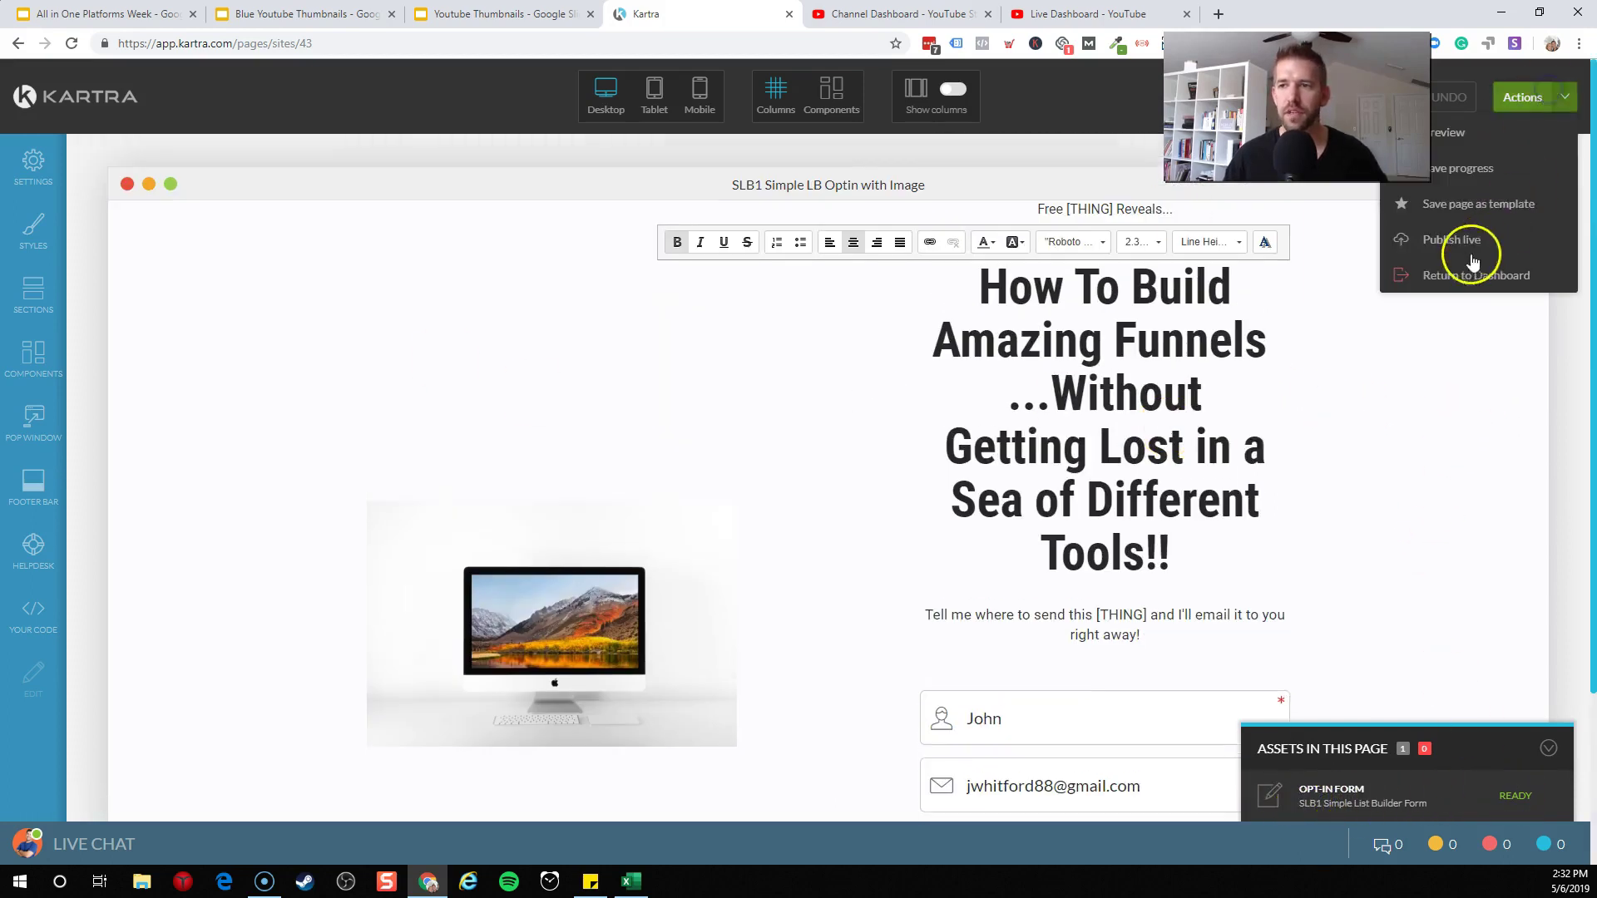
left_click(1440, 243)
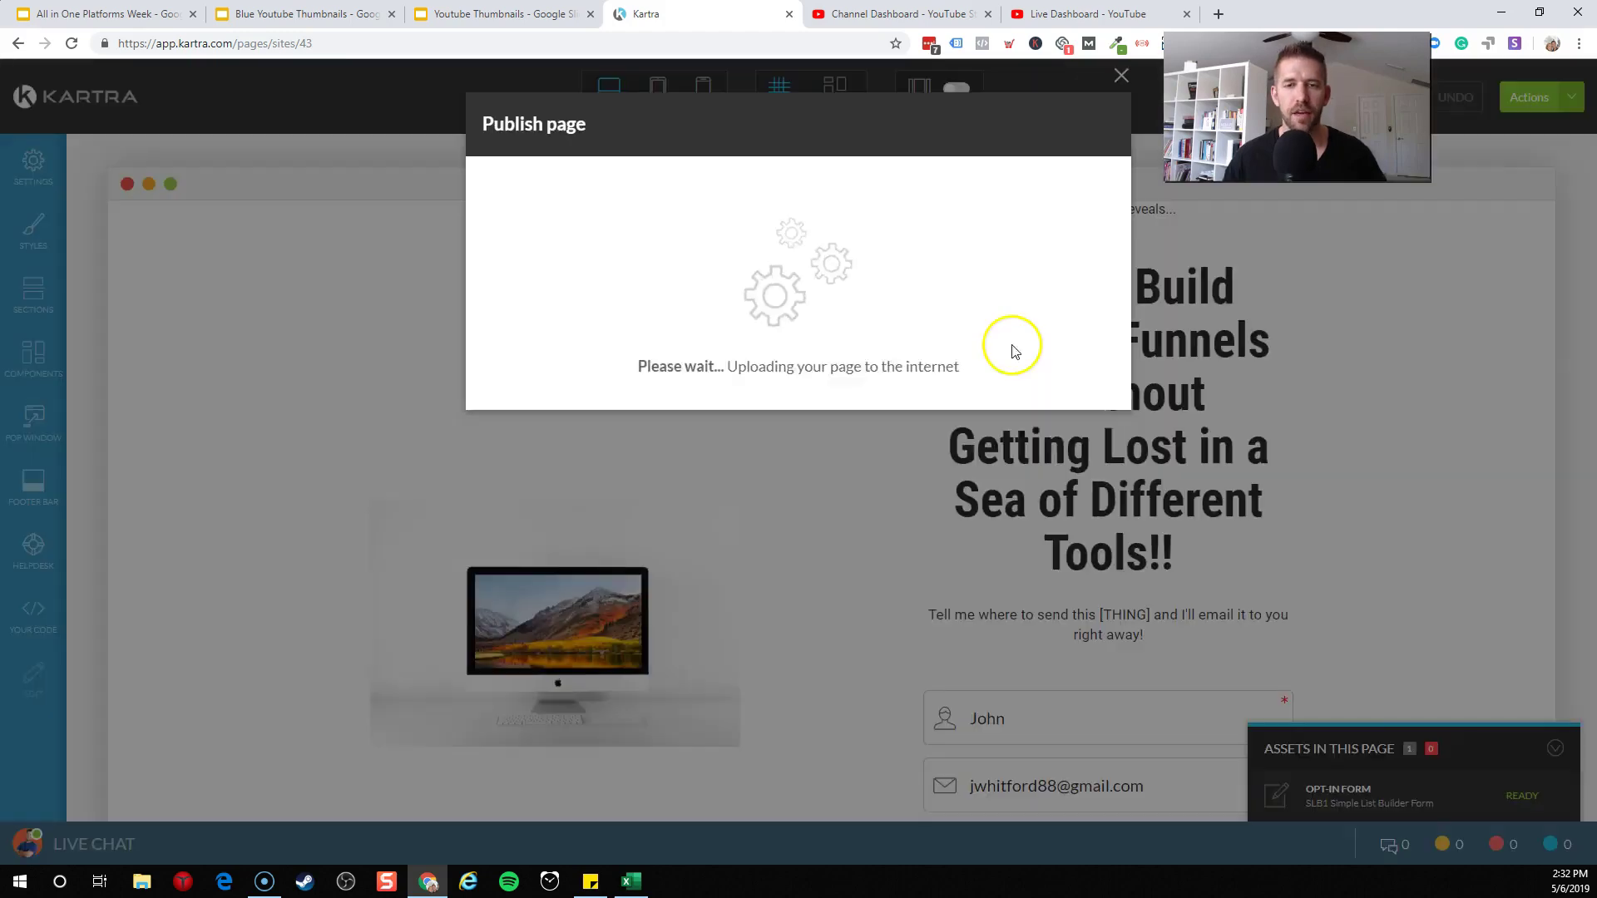
left_click(689, 312)
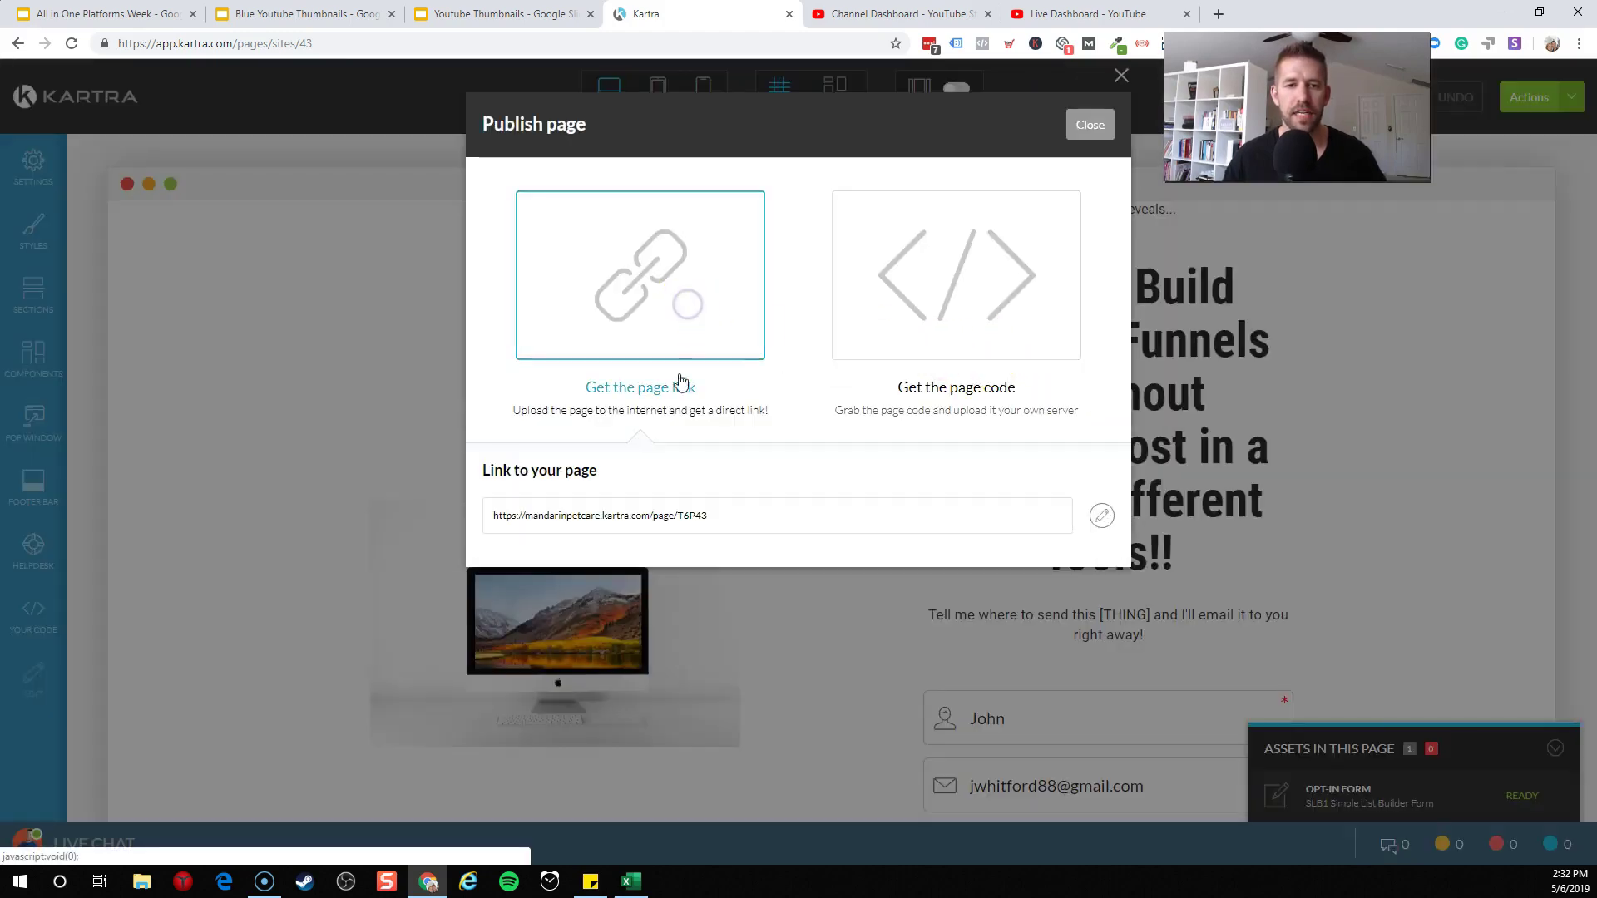
left_click(1100, 516)
left_click(726, 513)
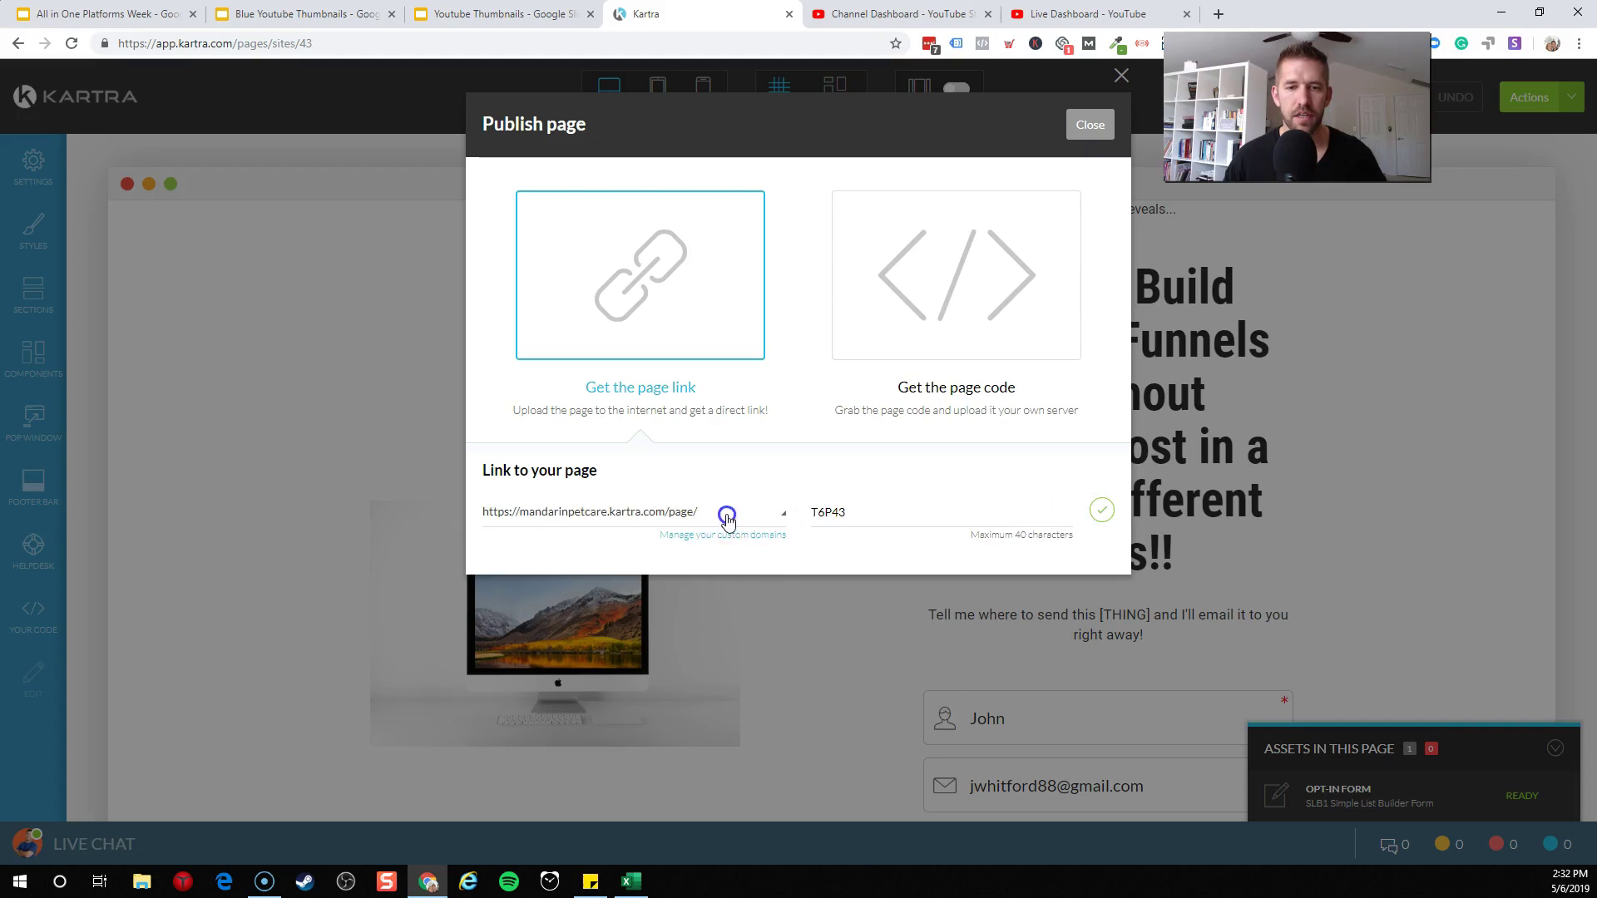
left_click(553, 574)
double_click(932, 511)
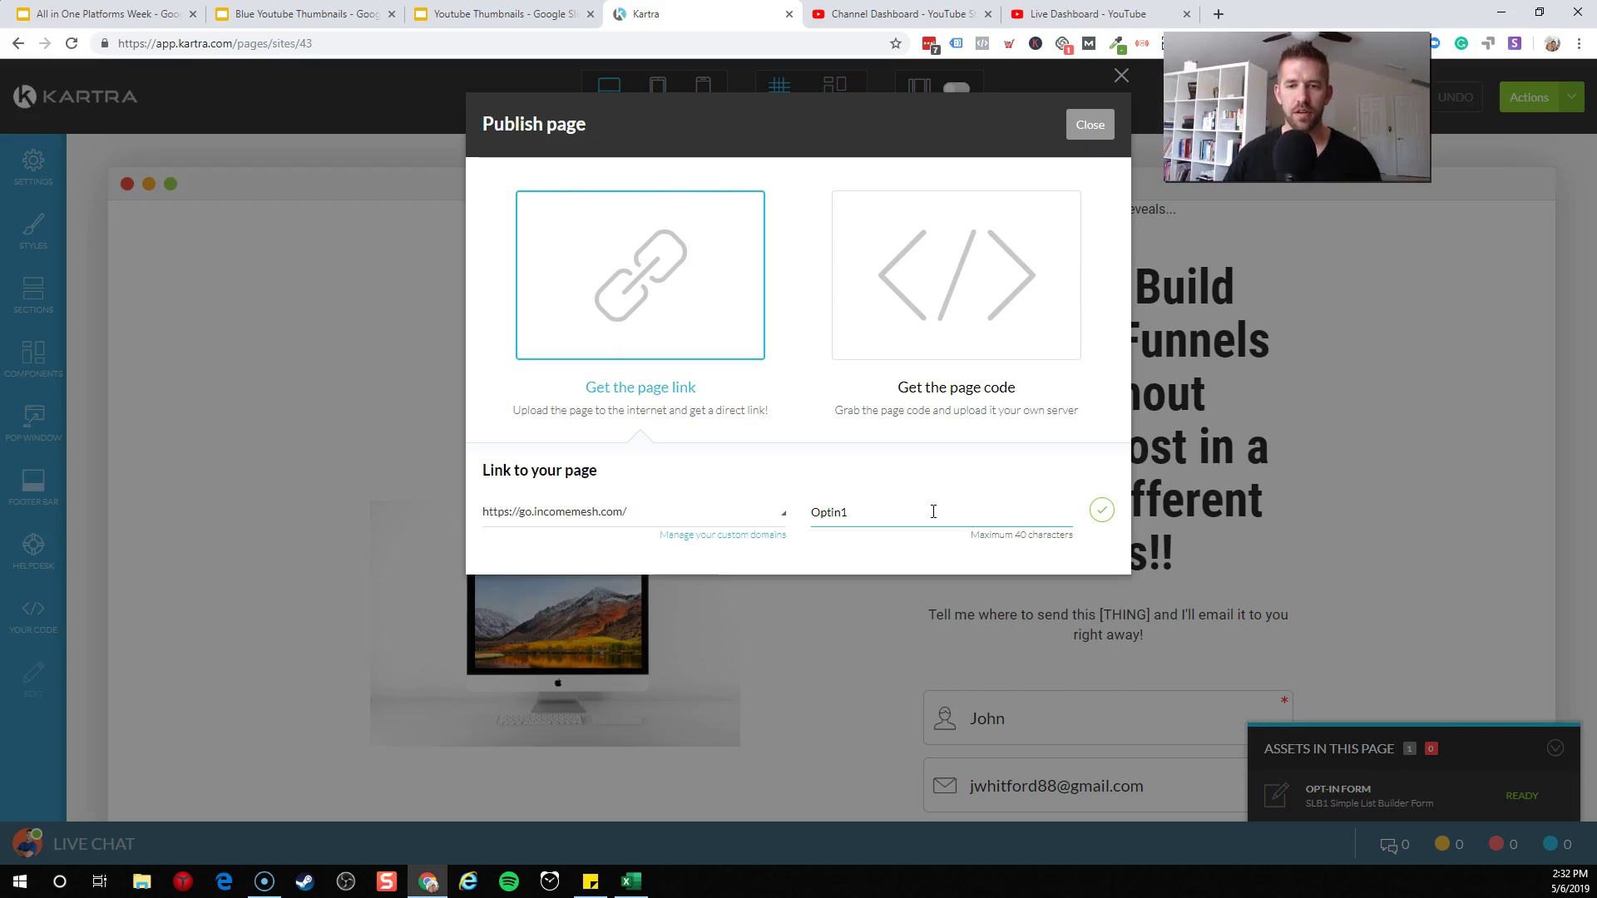
type("Optin1")
left_click(1098, 511)
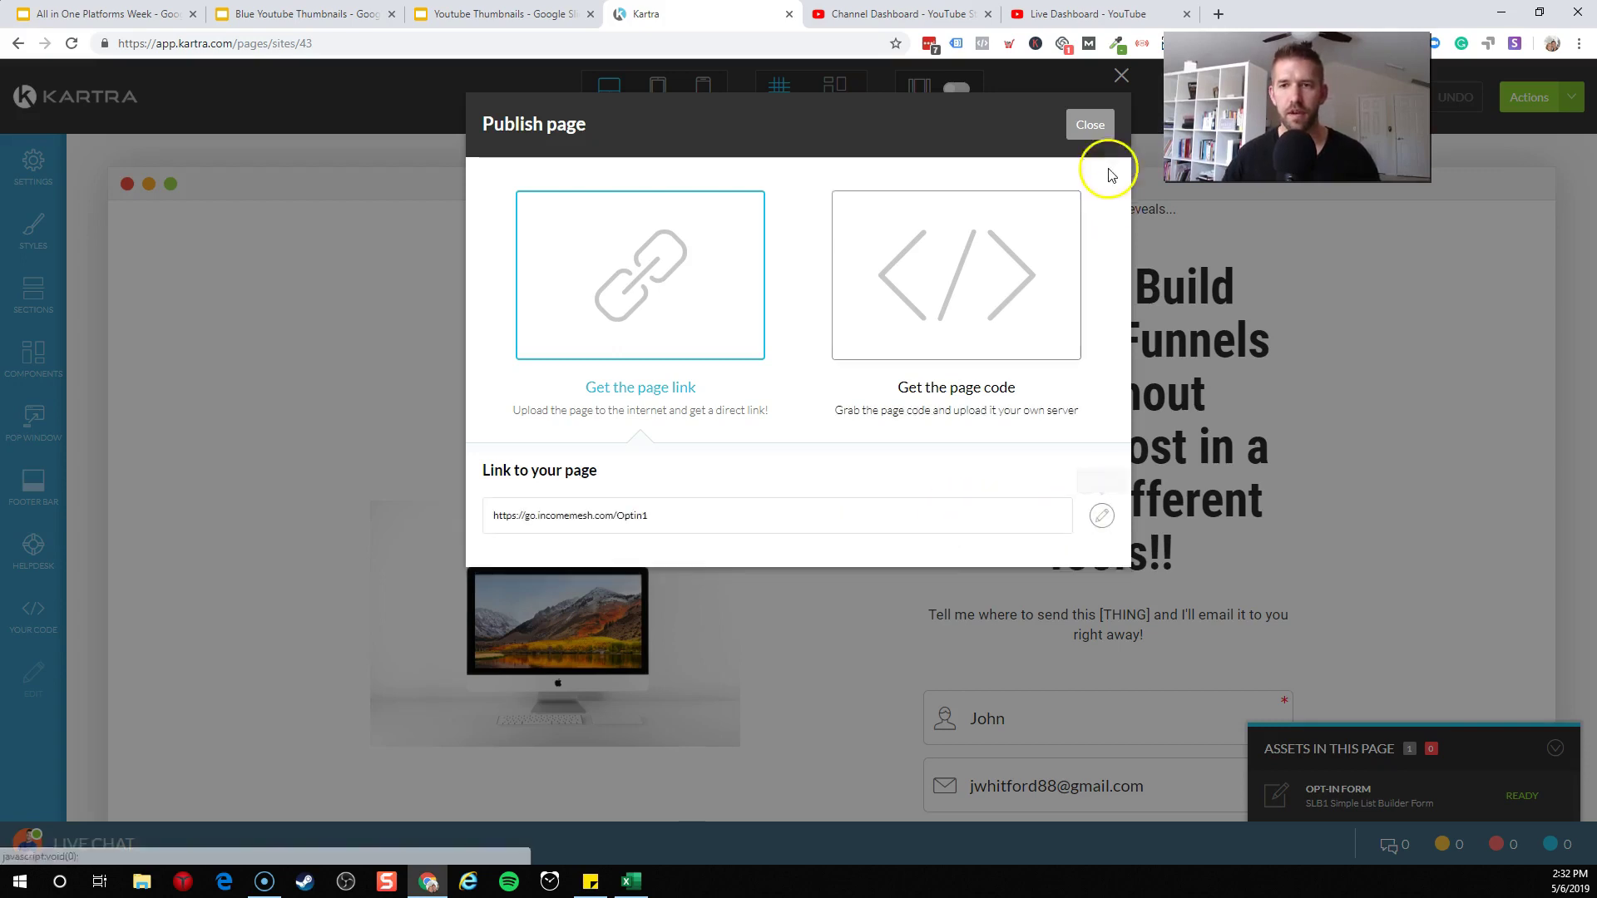
Open the published Optin1 link in a new browser tab and check the live opt-in page from top to bottom.
right_click(623, 518)
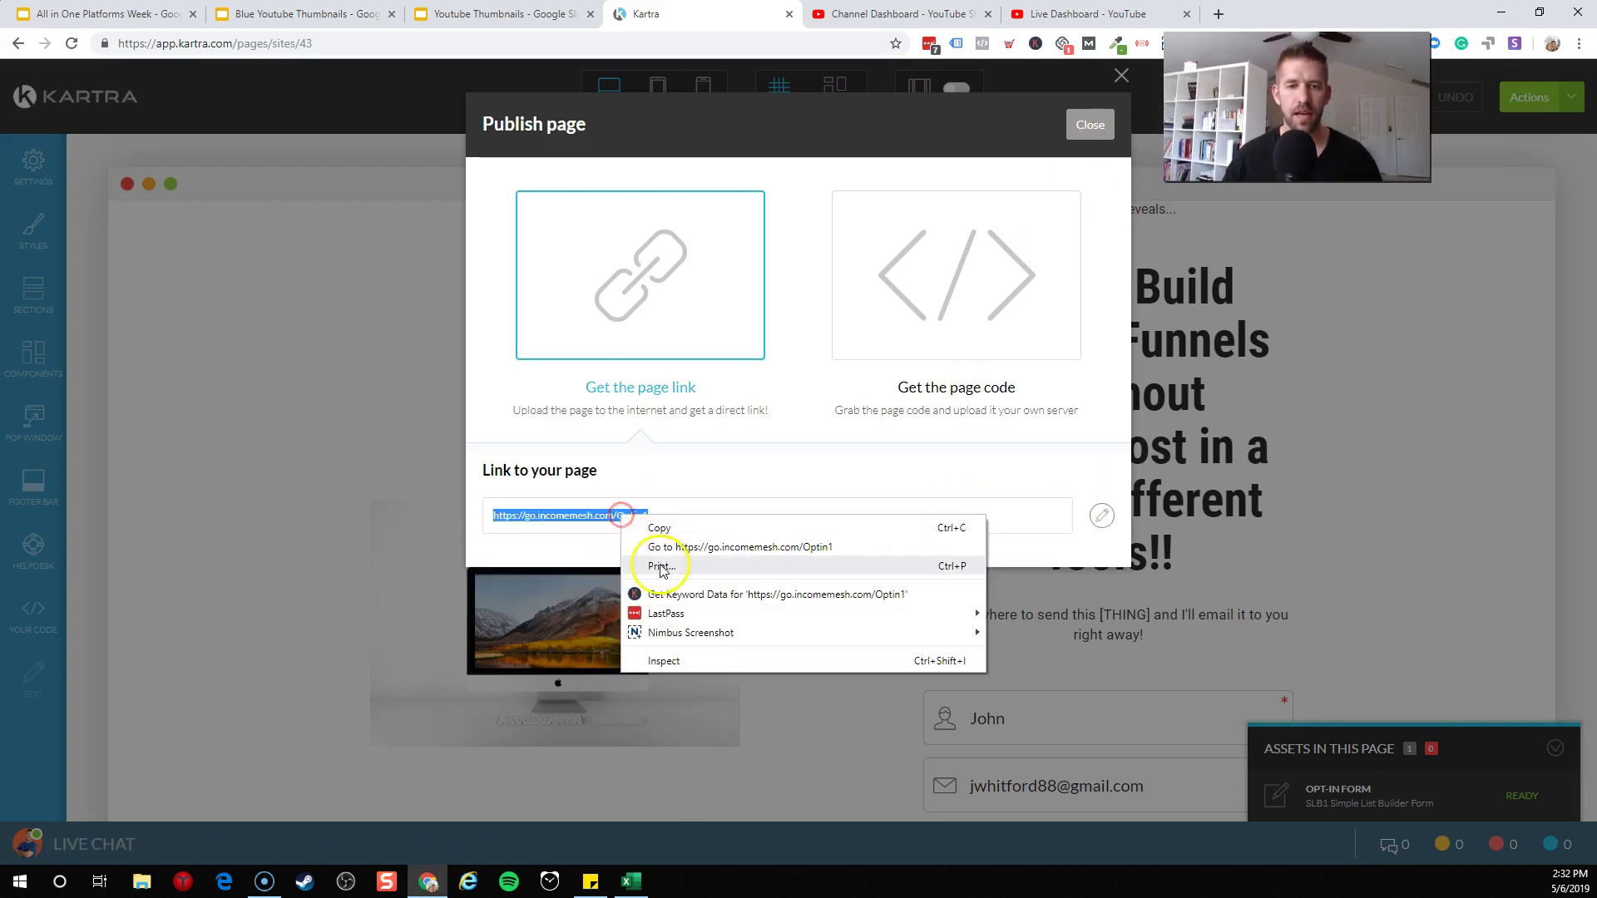
left_click(661, 549)
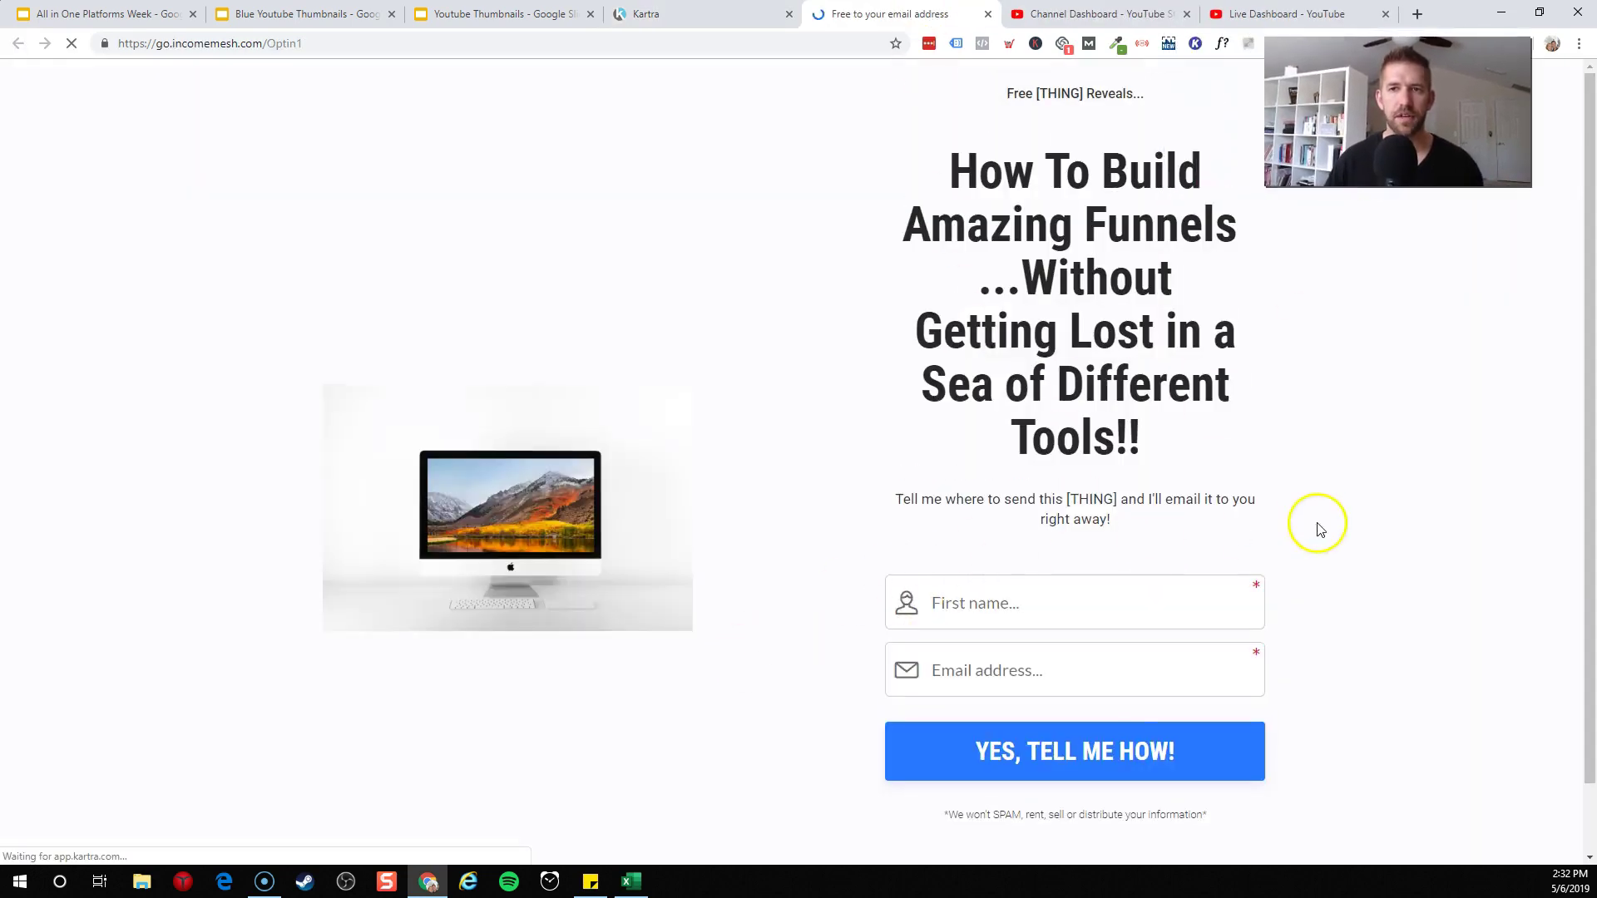
left_click(1094, 86)
scroll(1165, 596, "down", 2)
scroll(1081, 416, "up", 2)
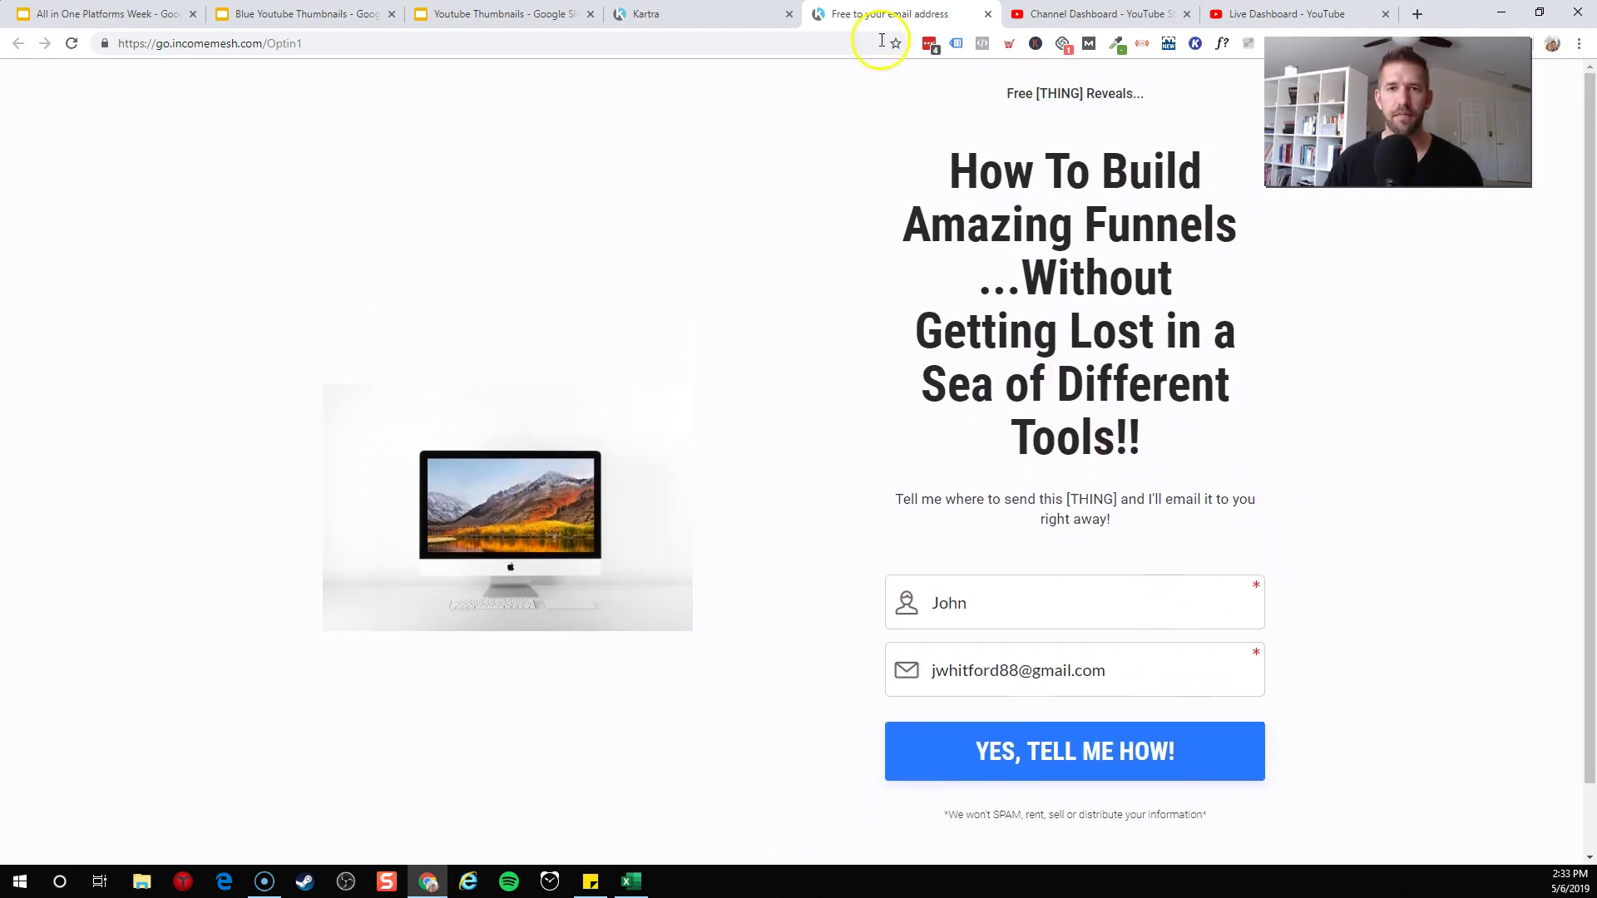
Go back to the page editor, close the publishing dialog and exit to the dashboard.
left_click(675, 14)
left_click(1088, 122)
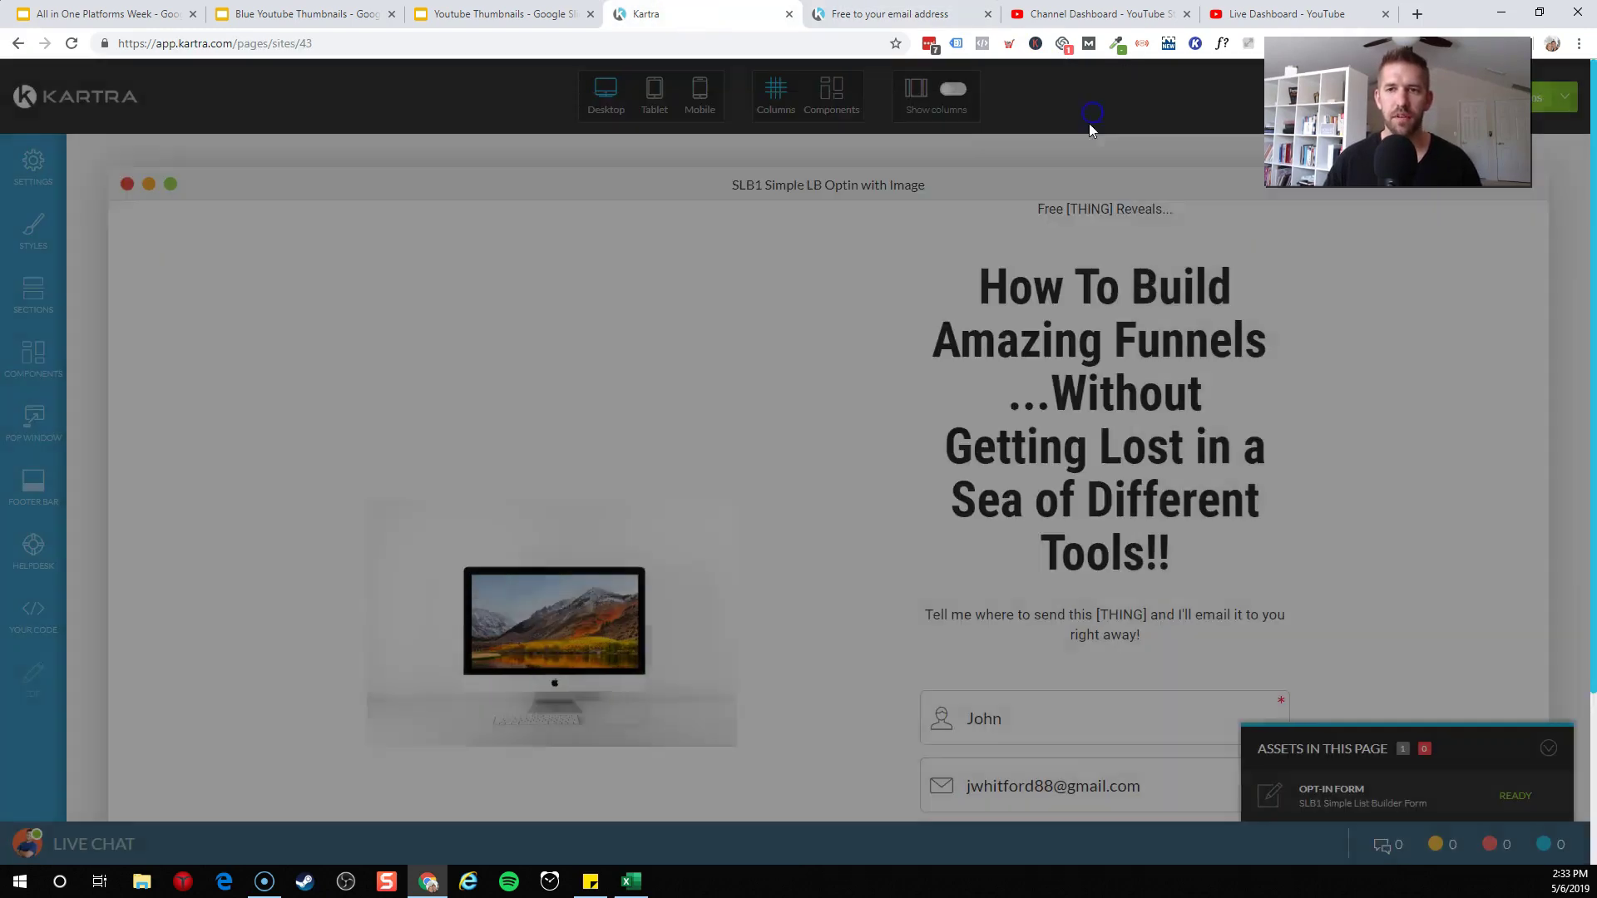
left_click(1563, 97)
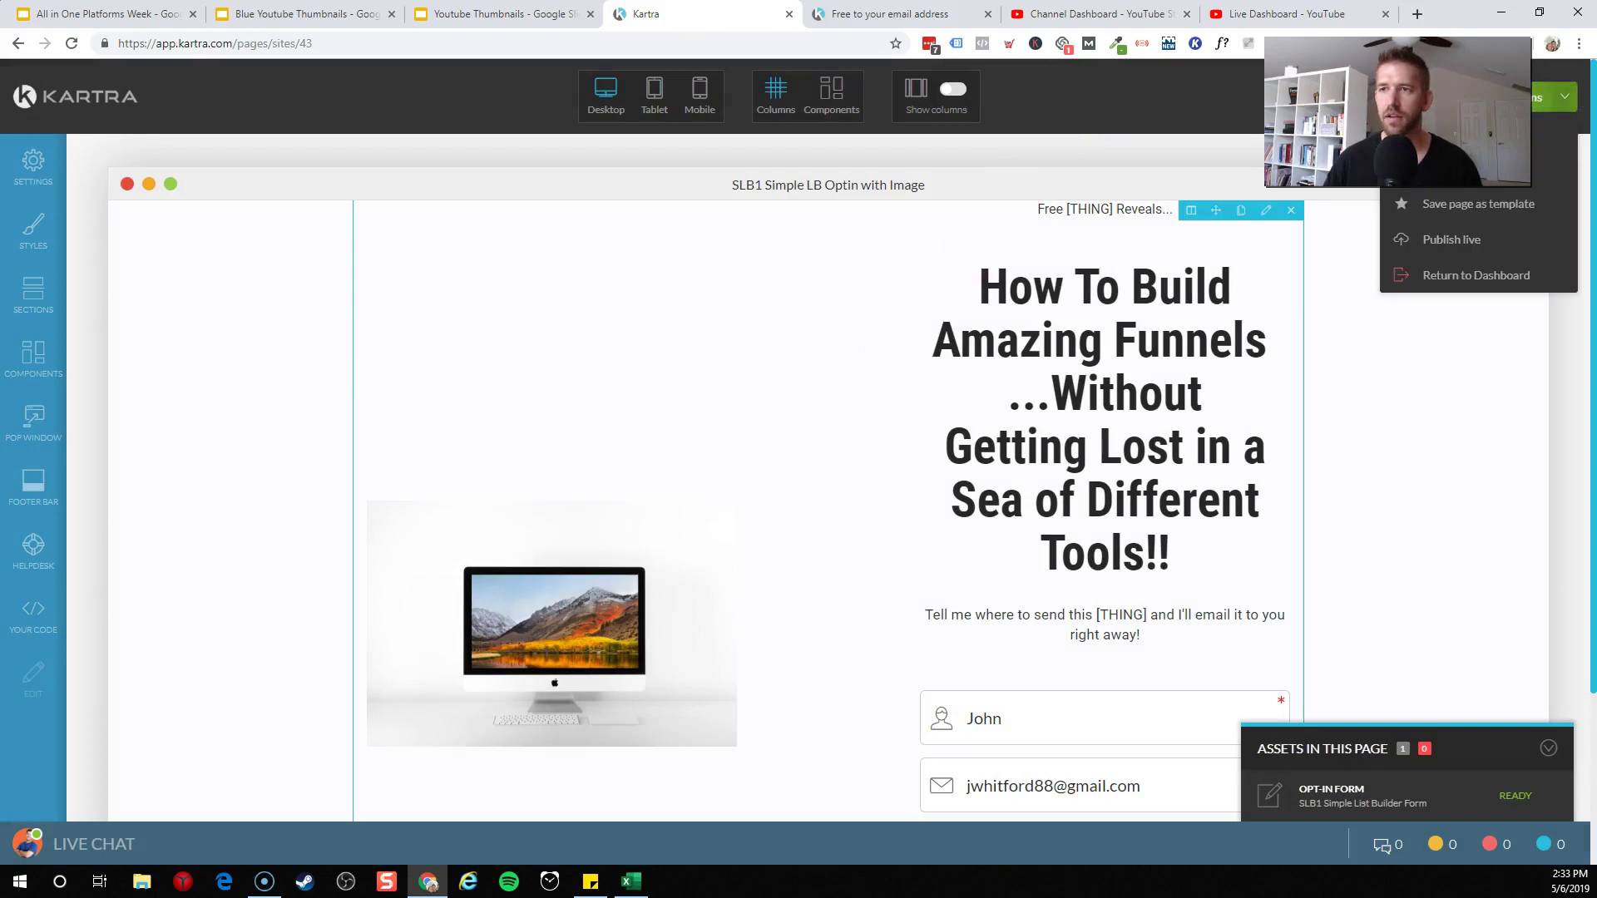
left_click(1461, 274)
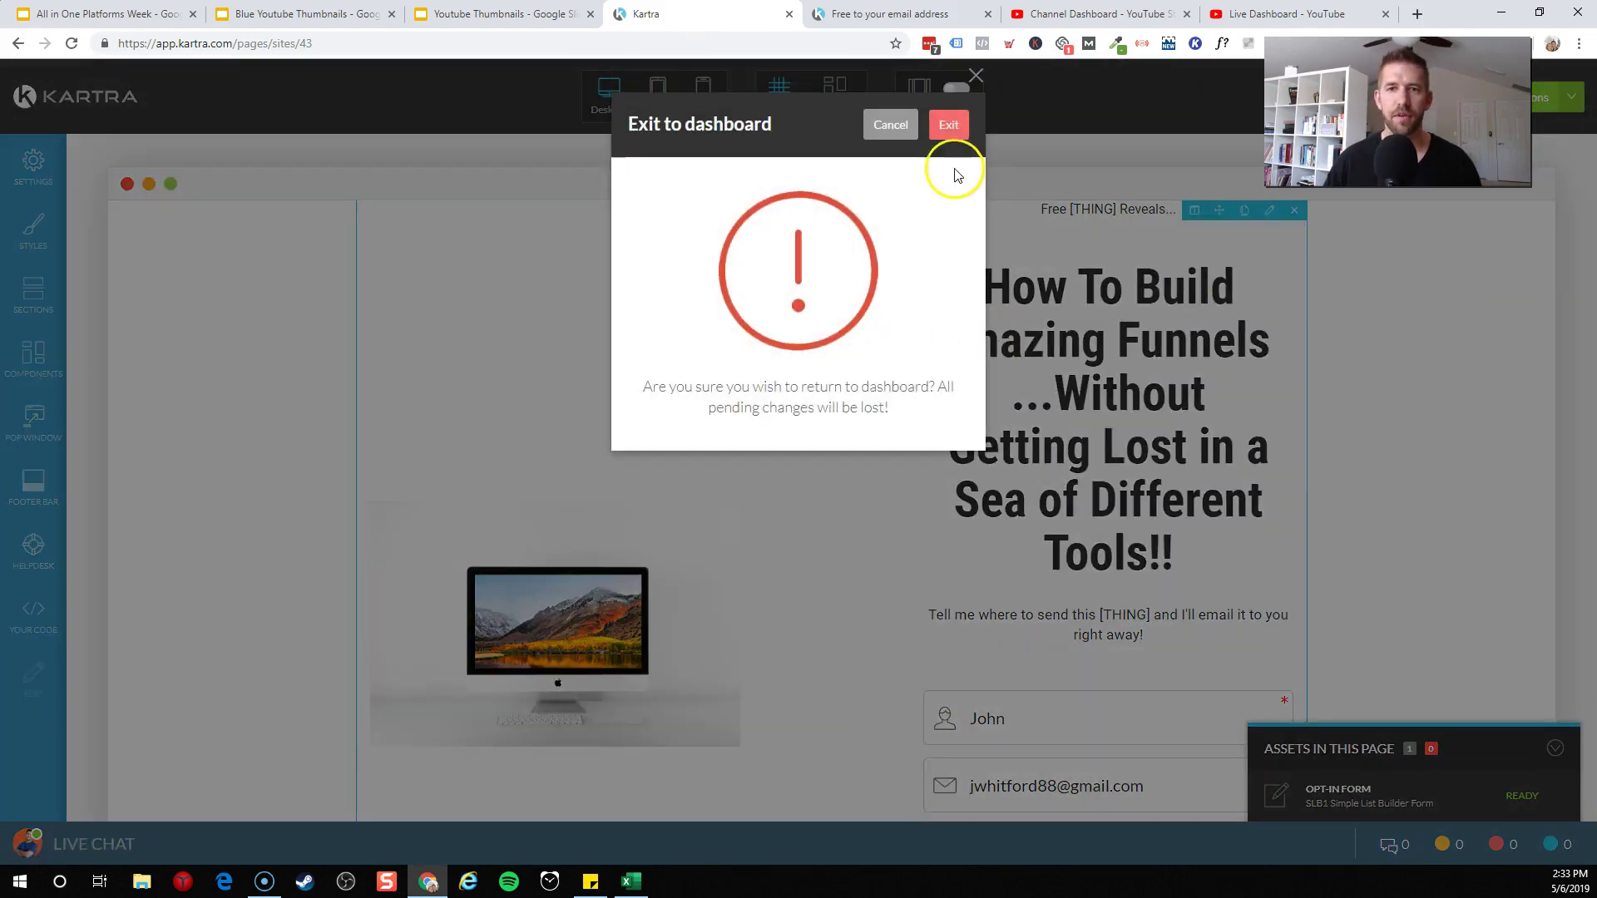
left_click(949, 127)
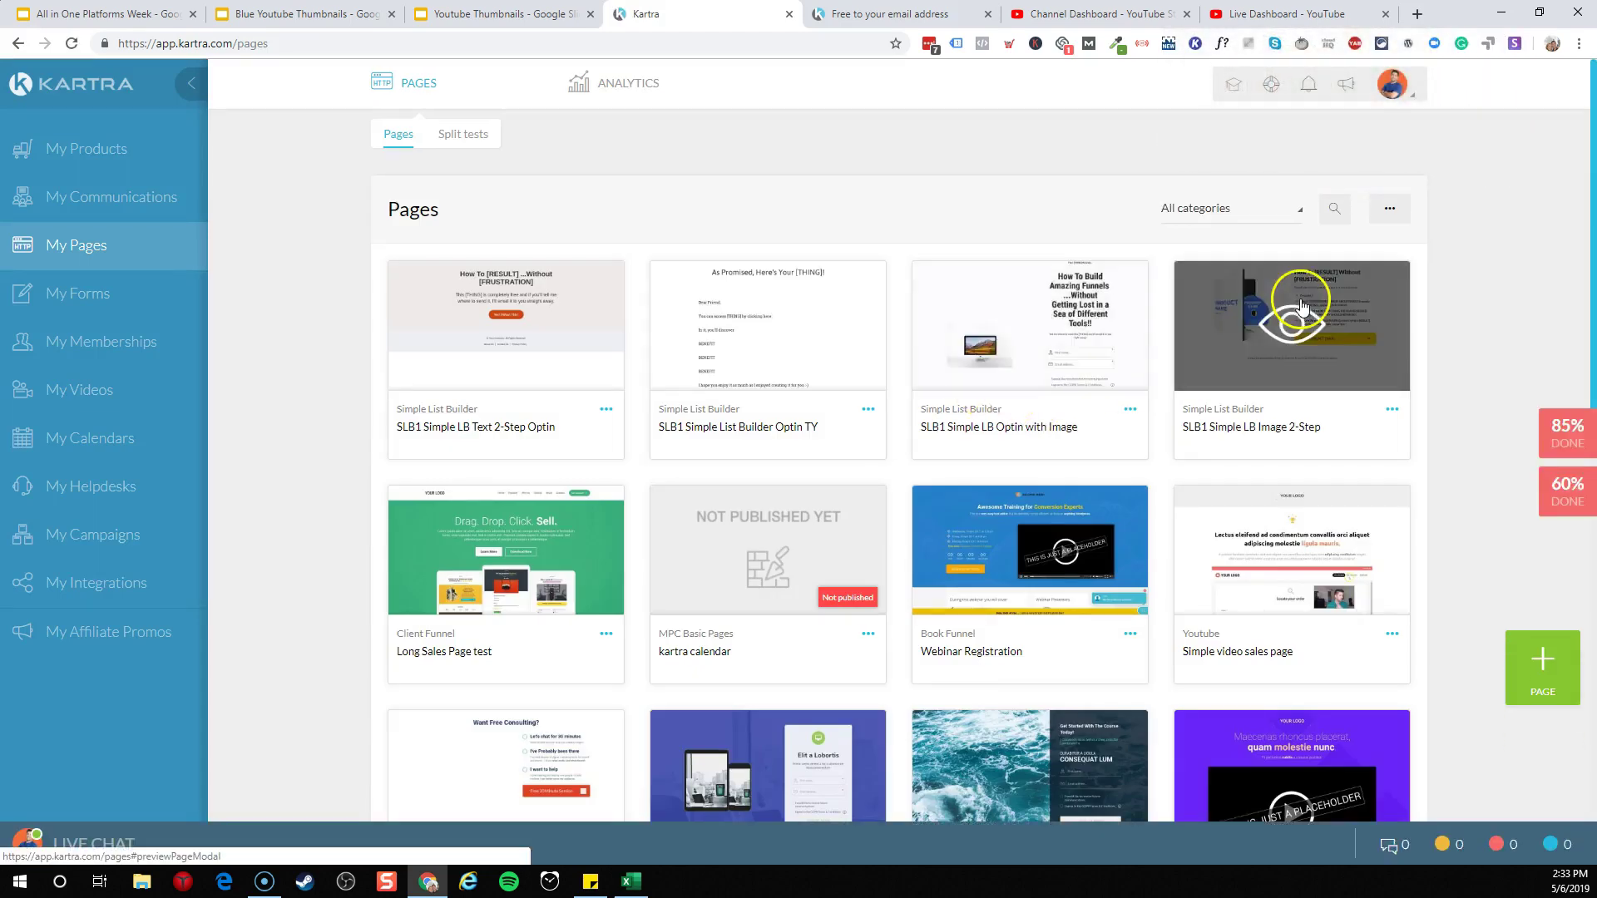
Filter the list of pages by the Simple List Builder category.
left_click(1208, 210)
scroll(1208, 291, "down", 2)
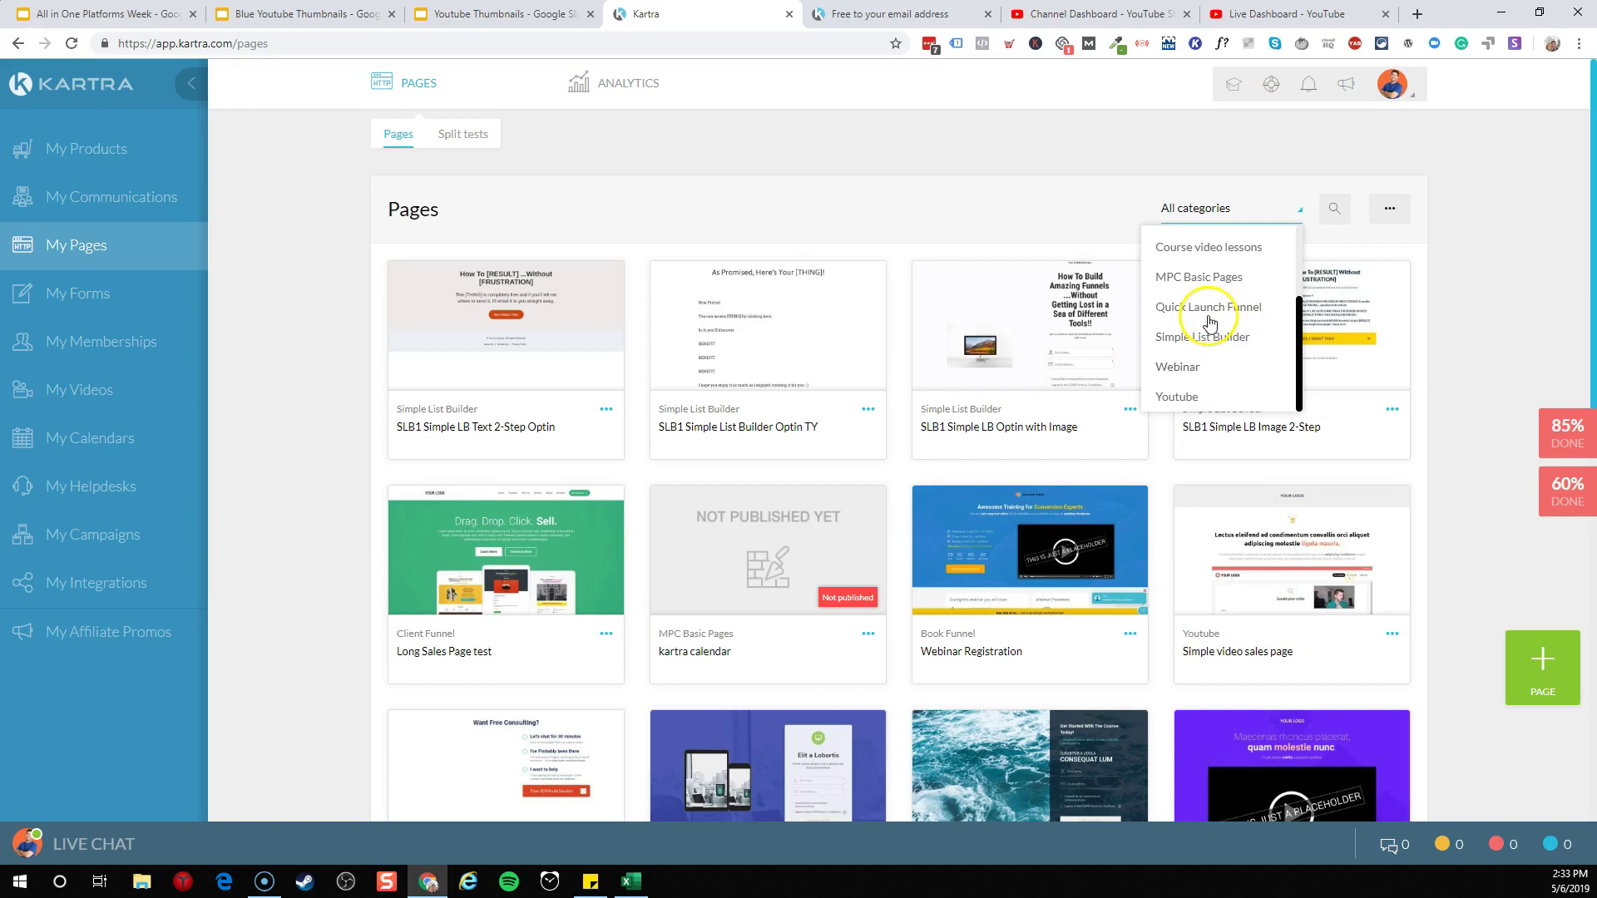
scroll(1212, 314, "up", 2)
scroll(1212, 324, "down", 2)
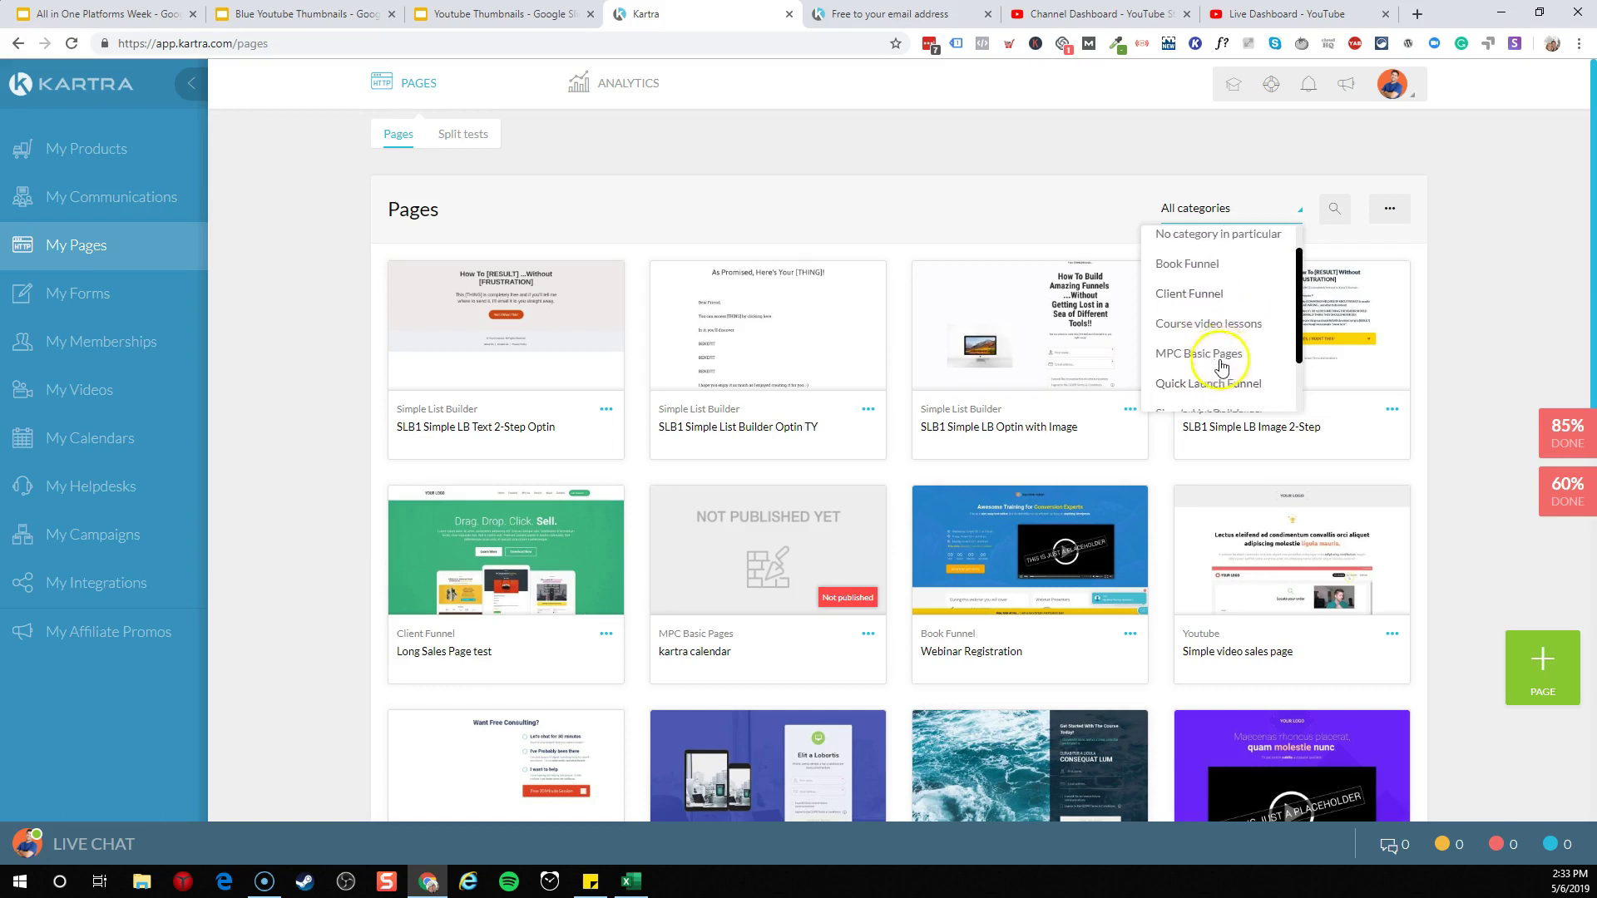
left_click(1213, 340)
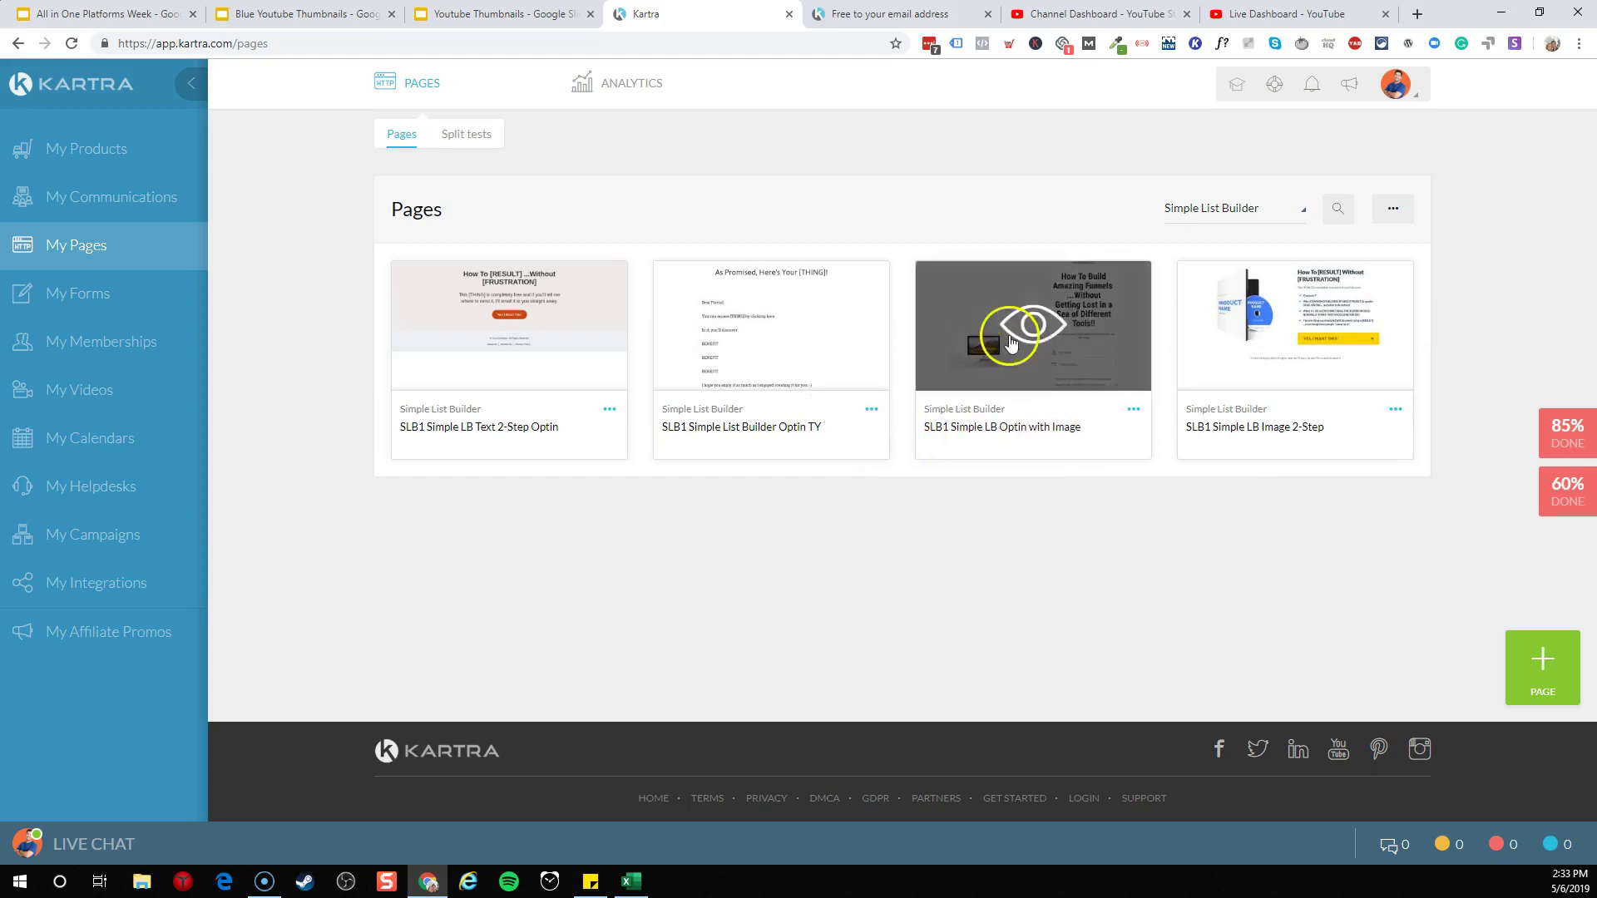
Open the SLB1 Simple LB Image 2-Step page for editing.
left_click(1396, 413)
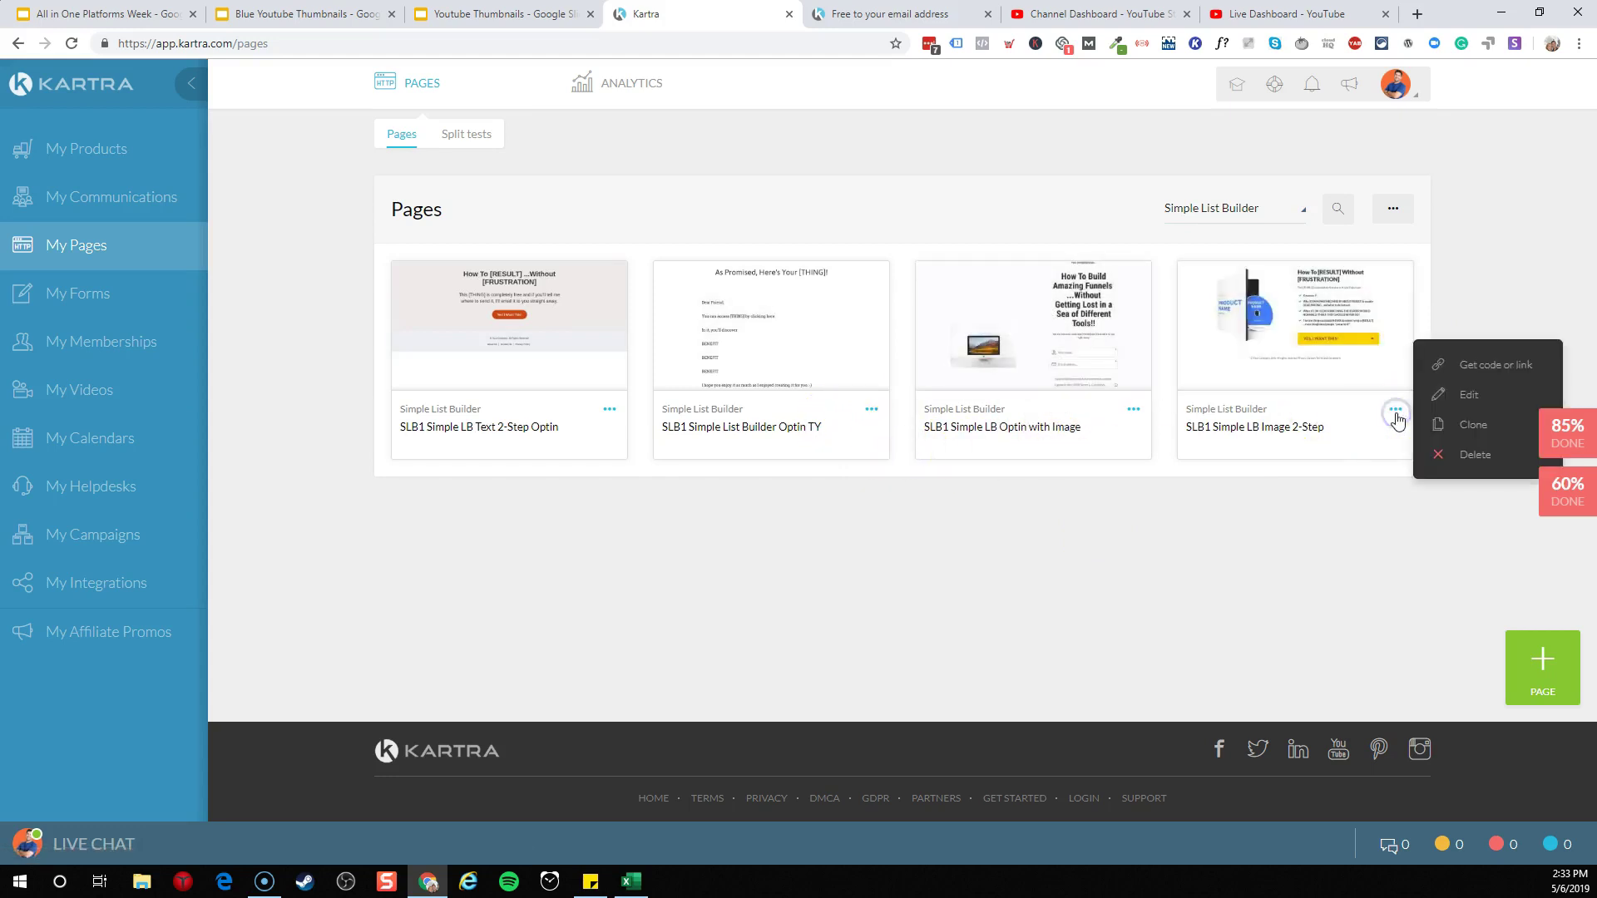
left_click(1488, 390)
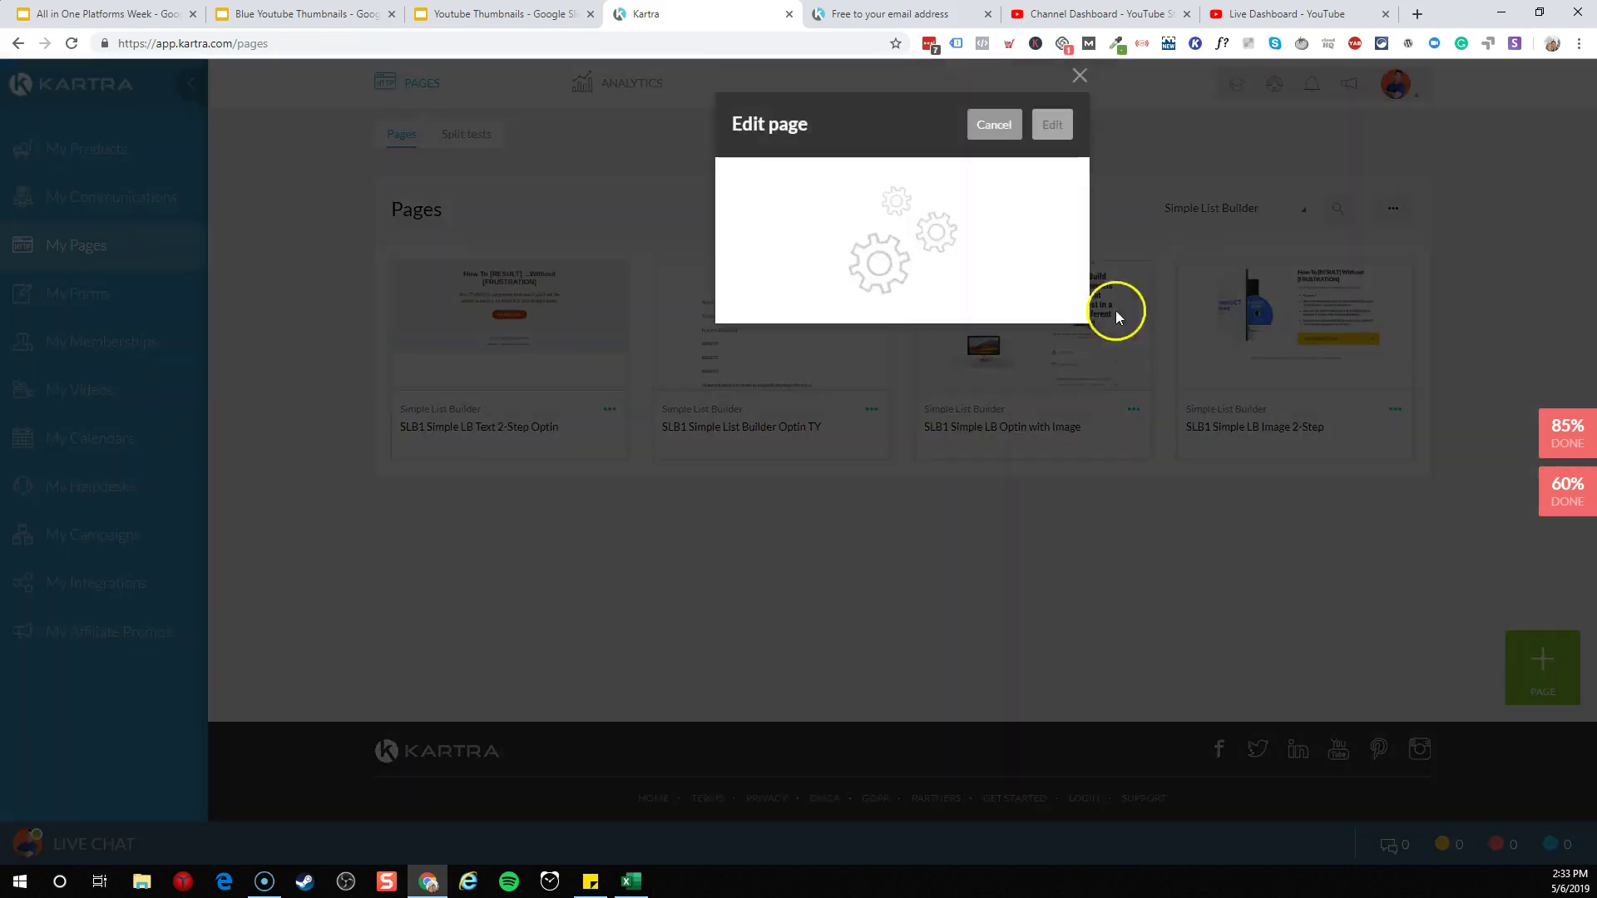
left_click(1053, 125)
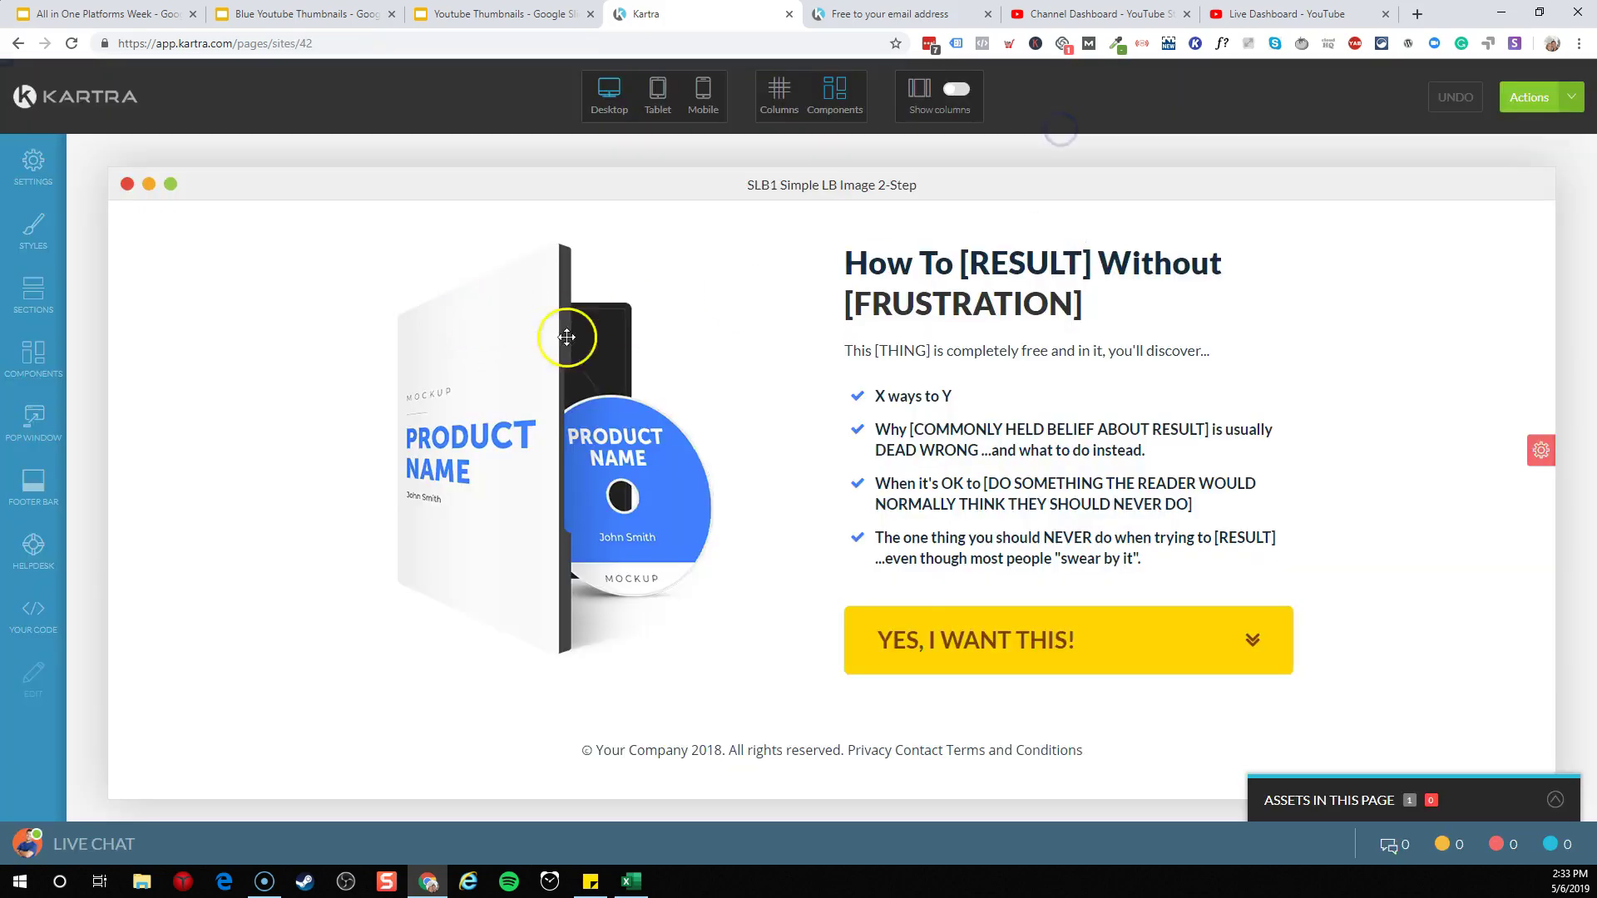
Search the royalty-free icons for "graph", replace the product mockup with the round yellow icon of a dollar chart, and apply it.
left_click(581, 234)
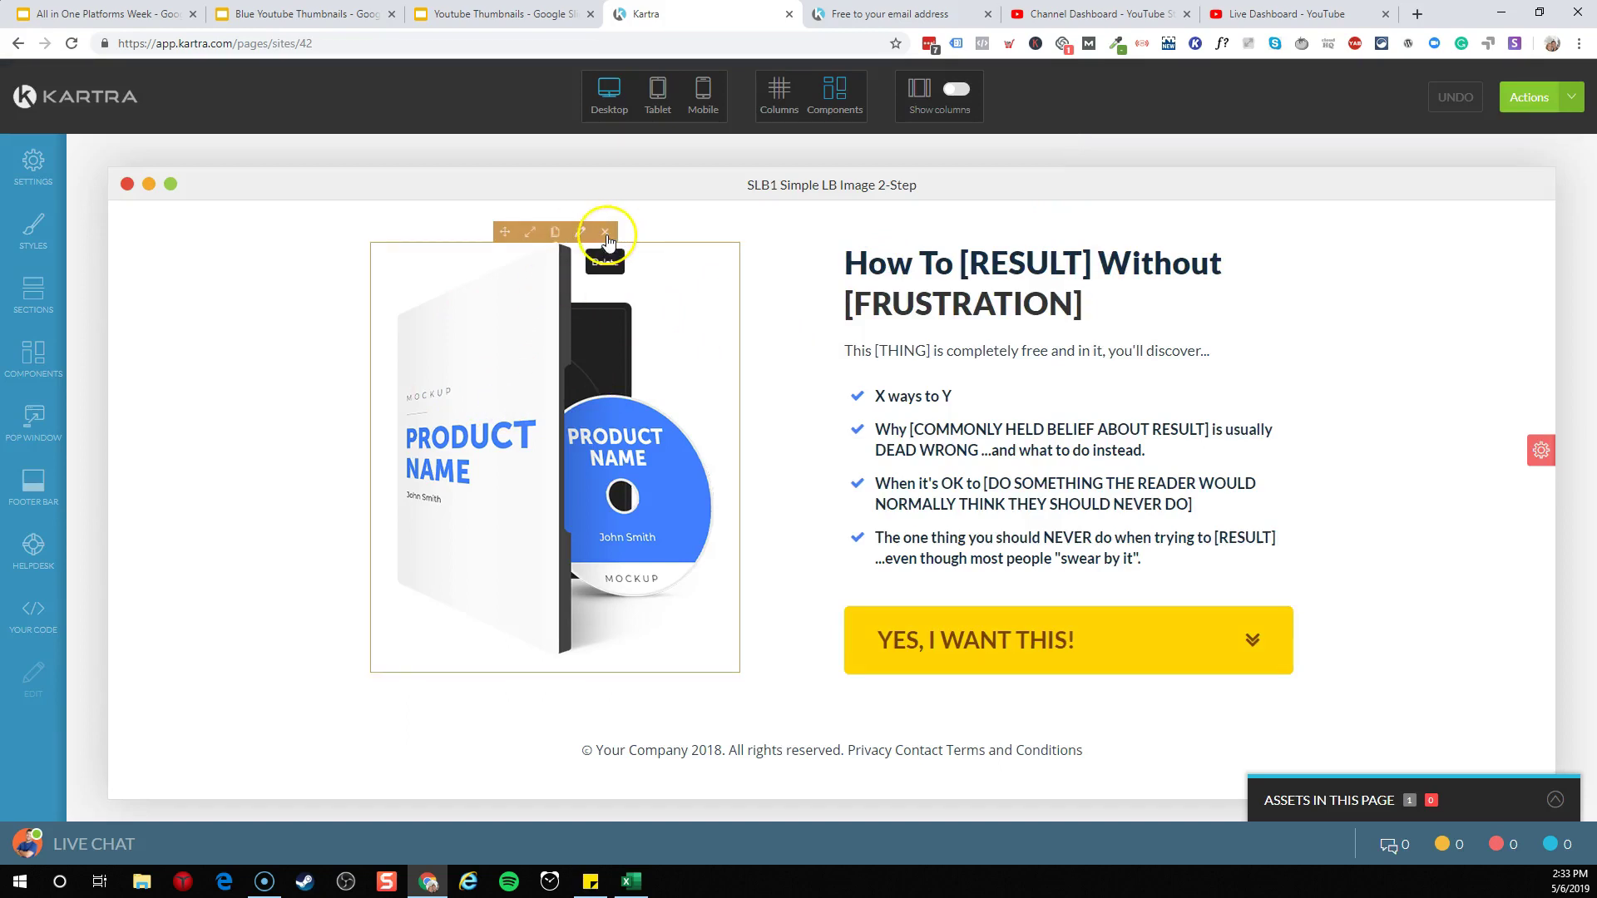
left_click(223, 308)
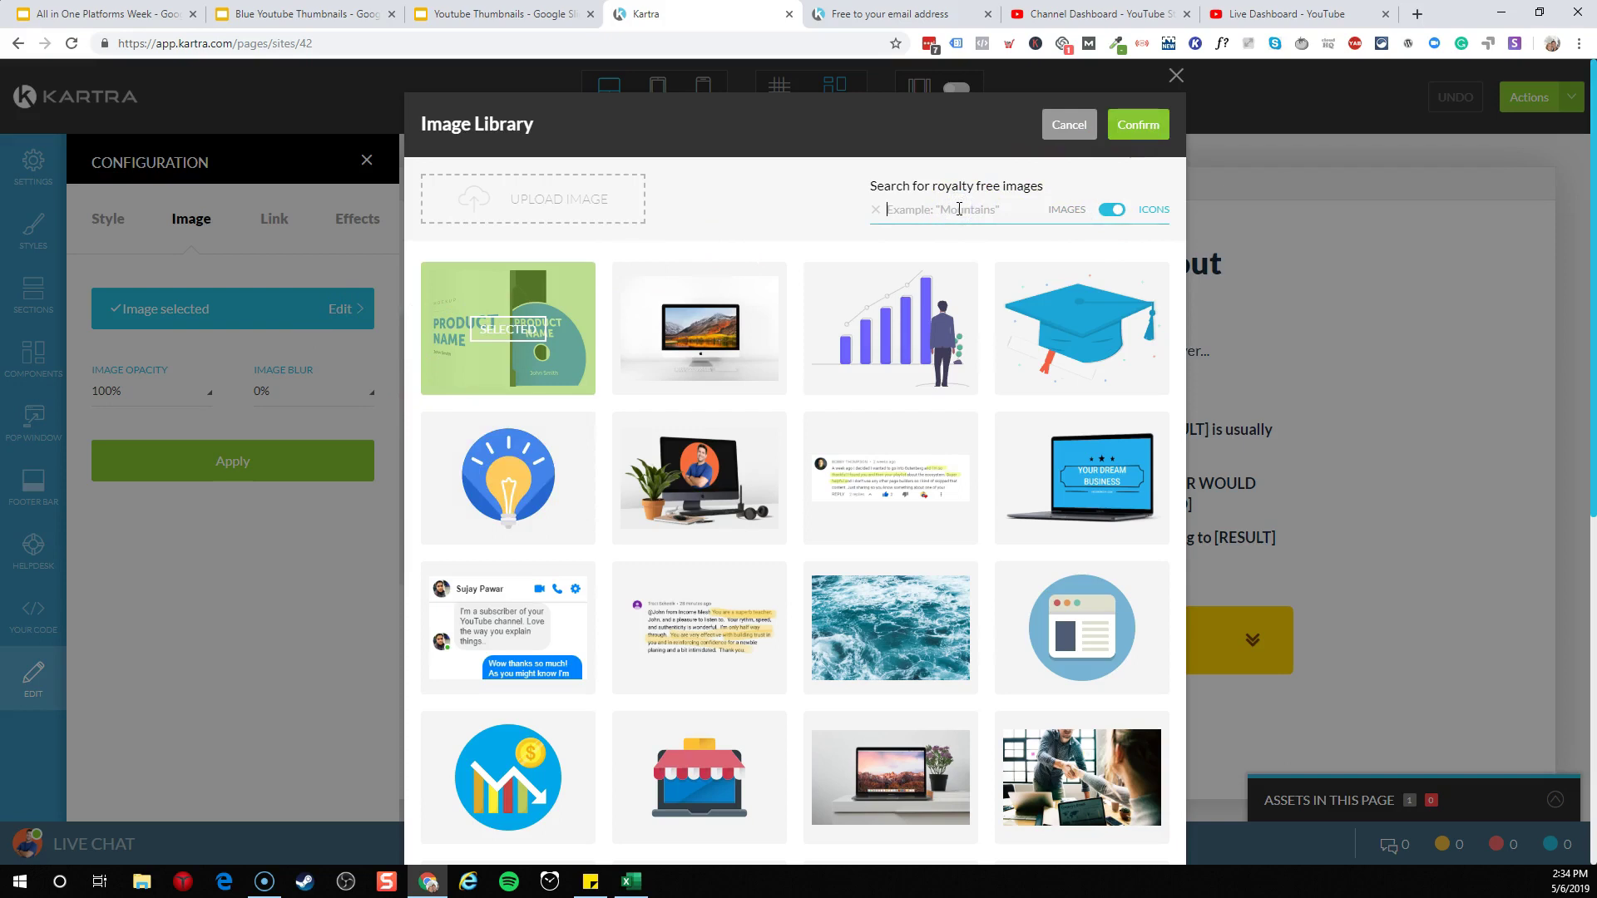
key("Return")
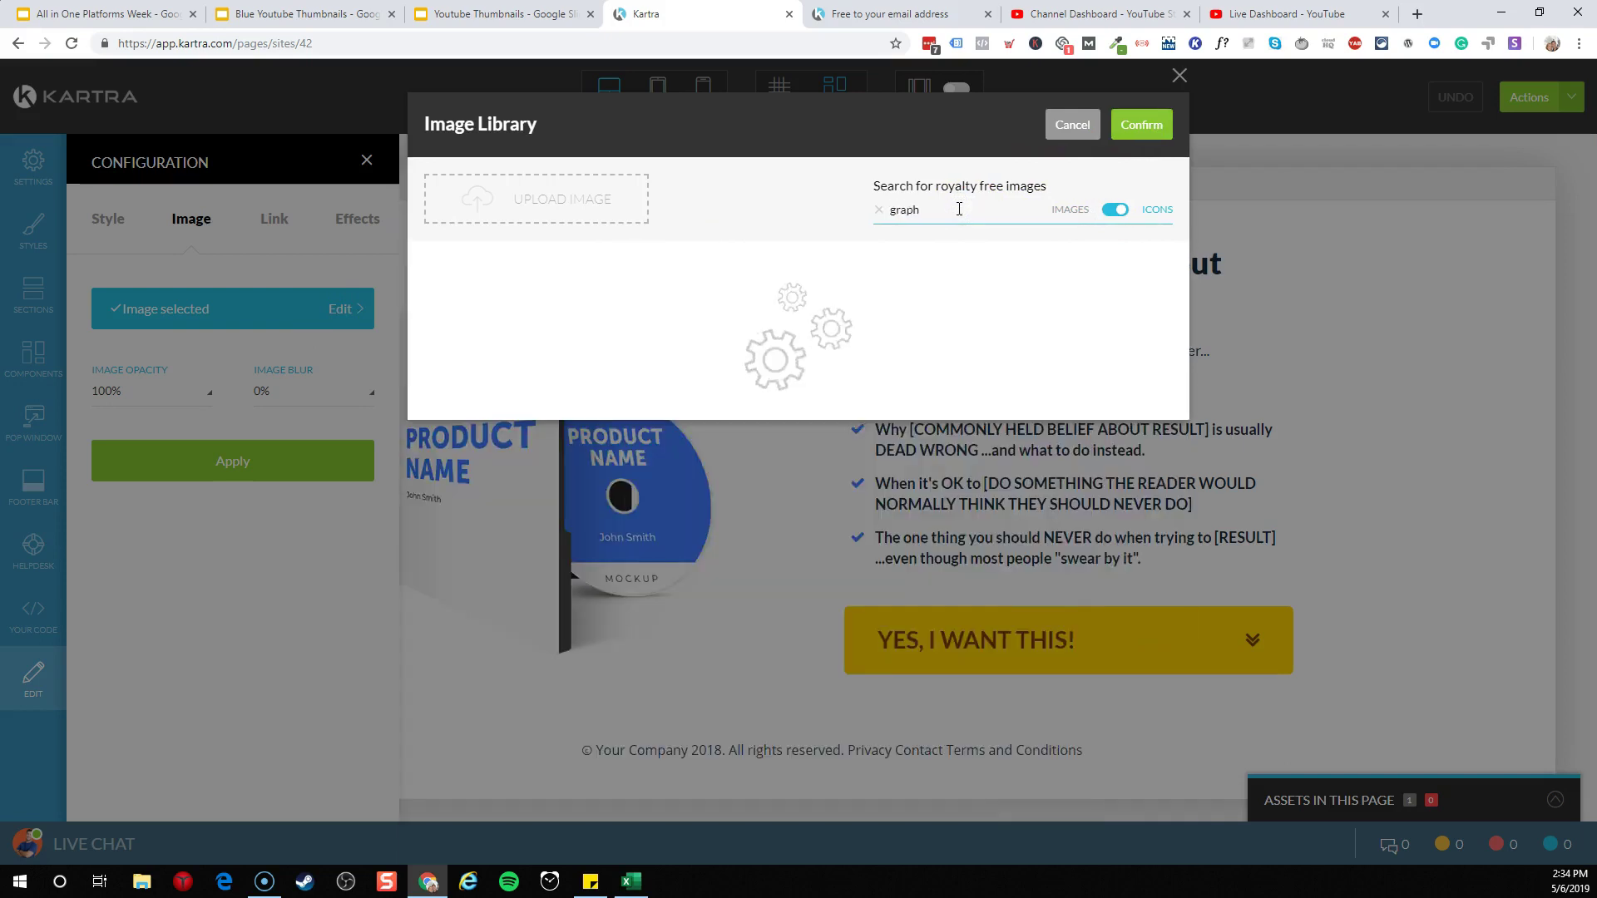
left_click(499, 329)
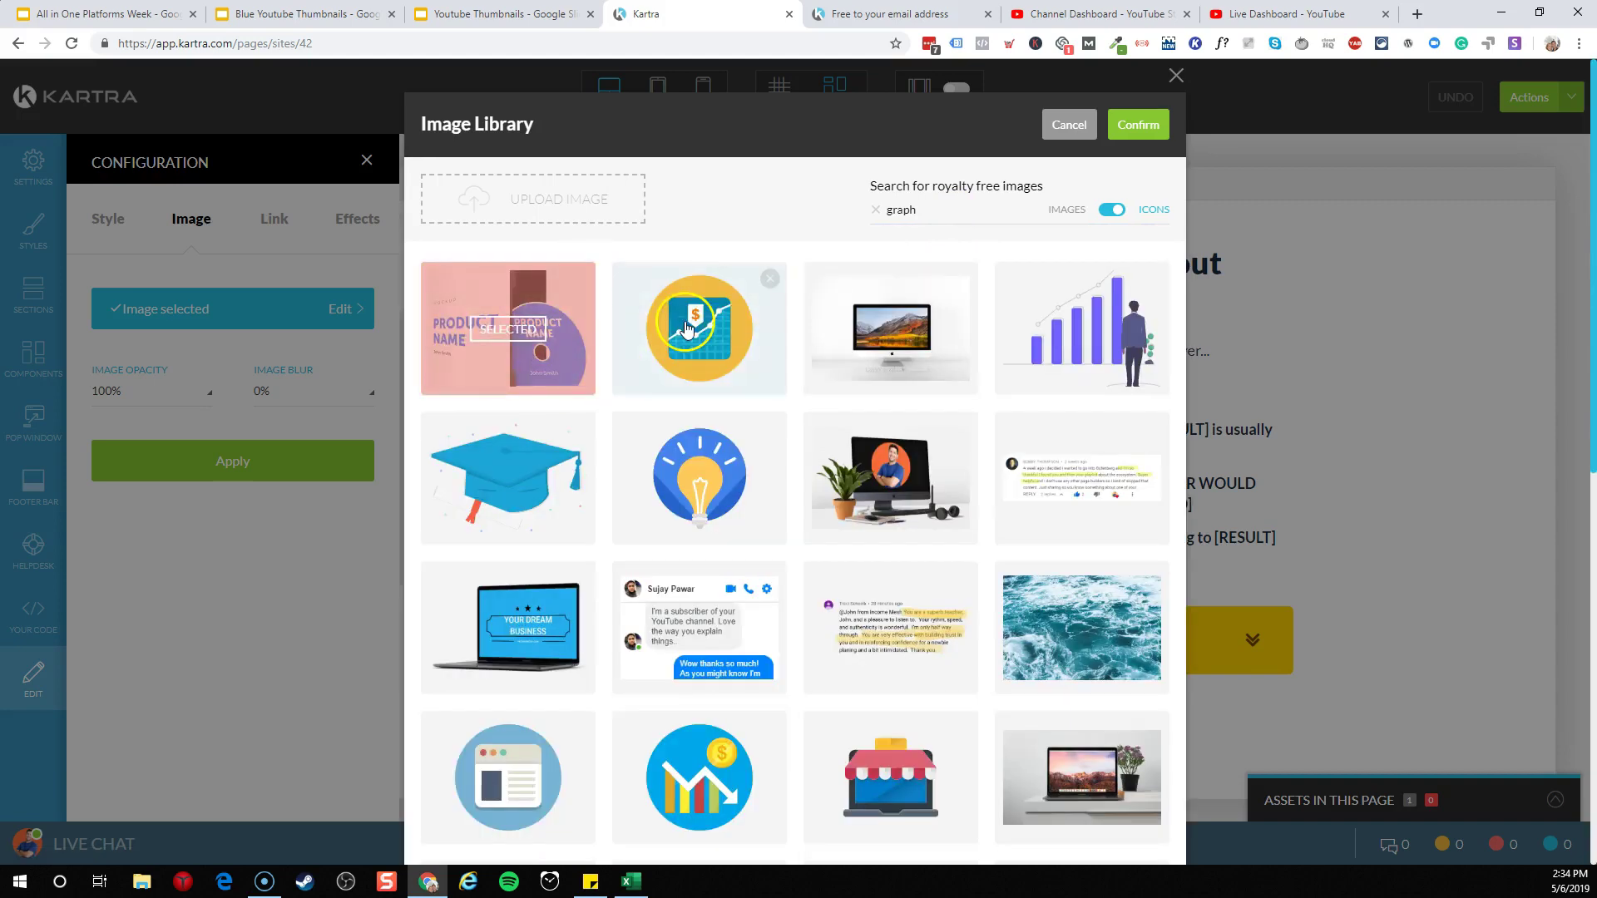
left_click(1157, 133)
left_click(270, 466)
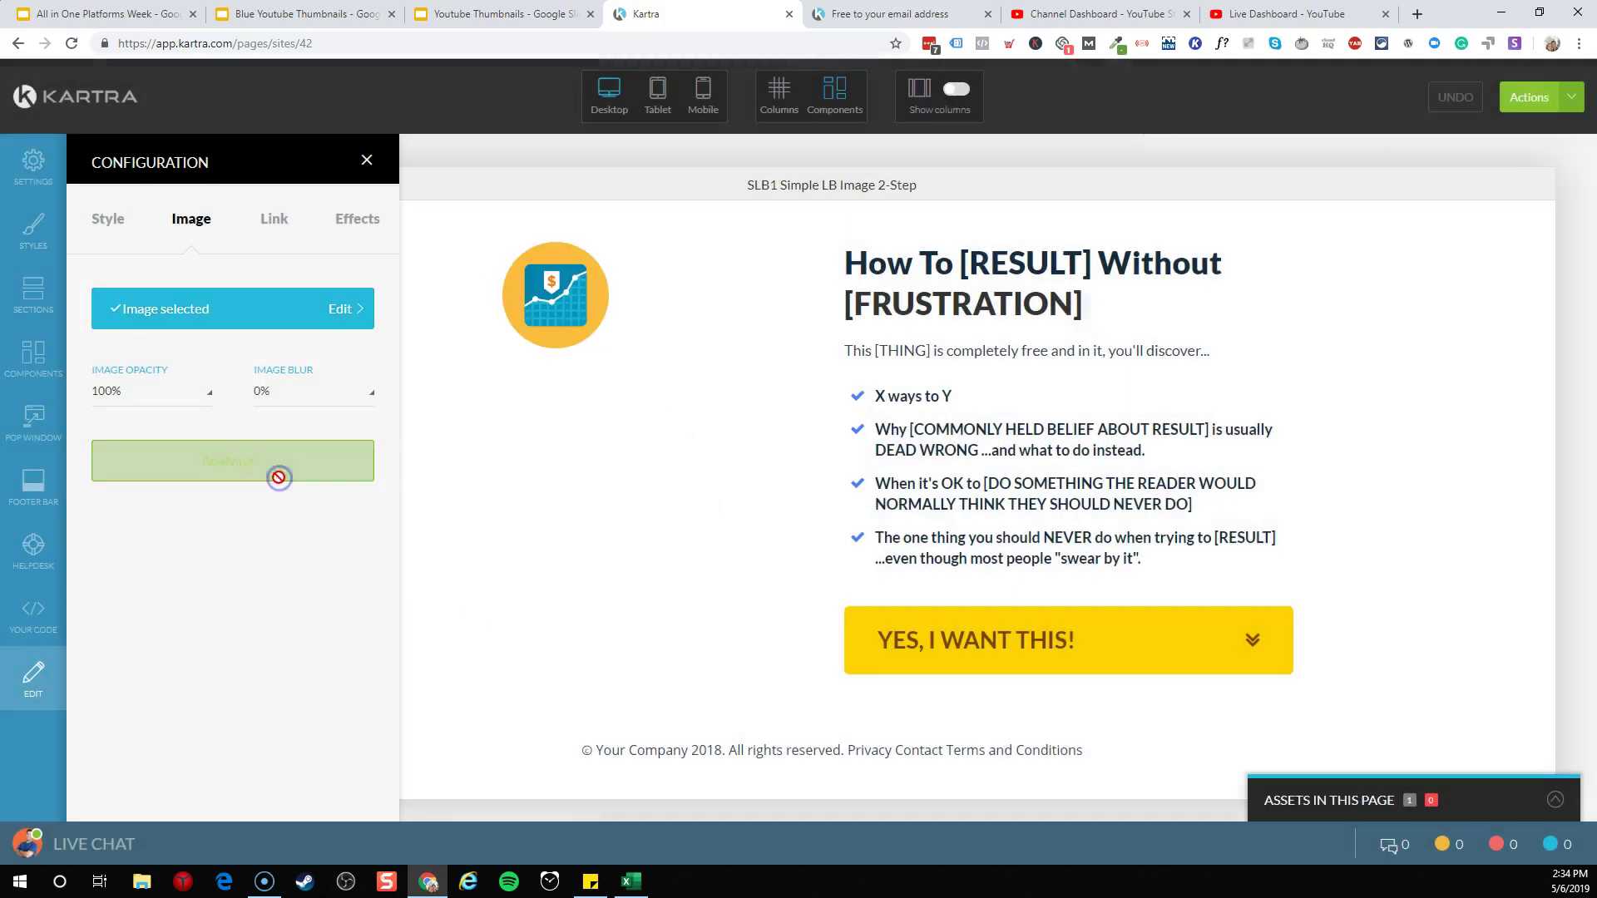
Enlarge the chart icon to fill nearly the full width of its column, apply the size and close the image configuration.
left_click(584, 289)
left_click(530, 231)
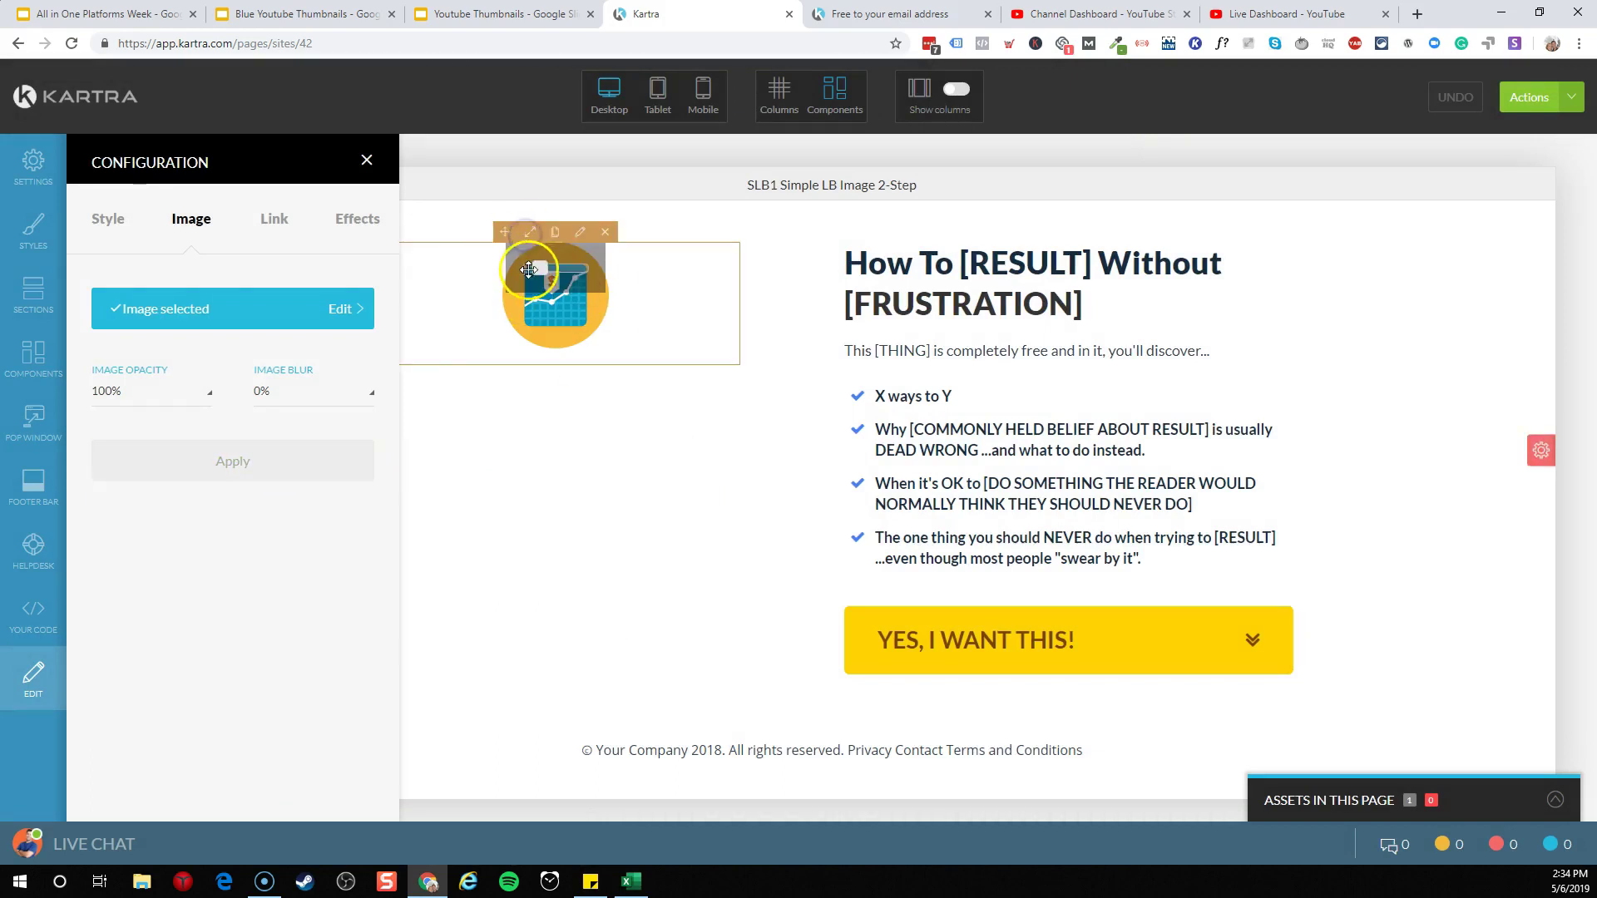
left_click_drag(525, 266, 589, 263)
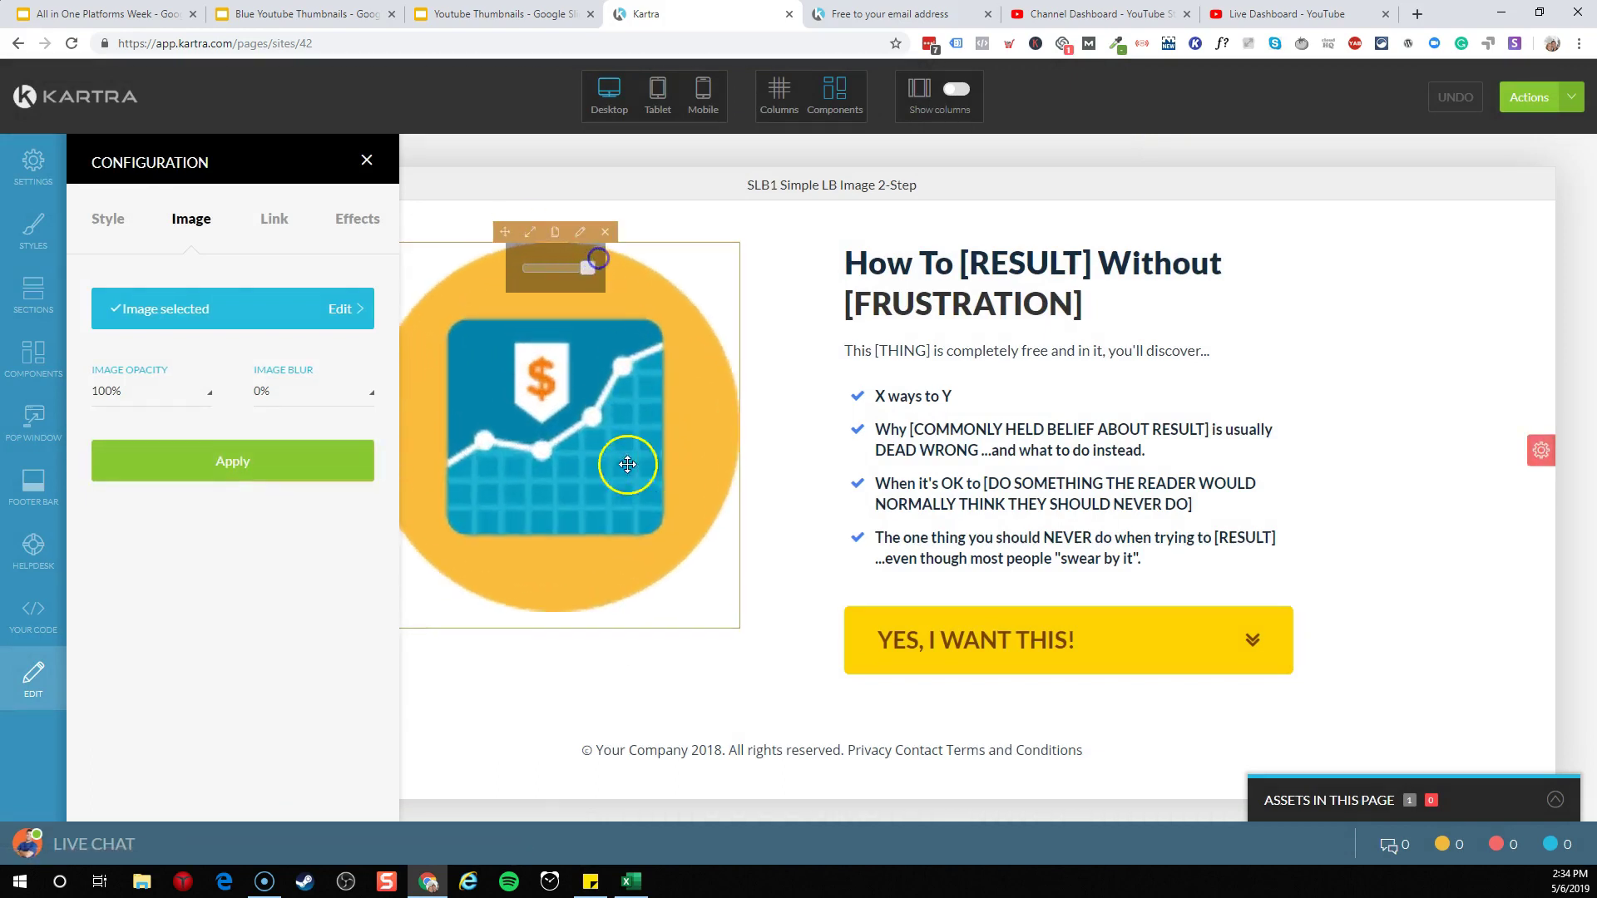
left_click(228, 460)
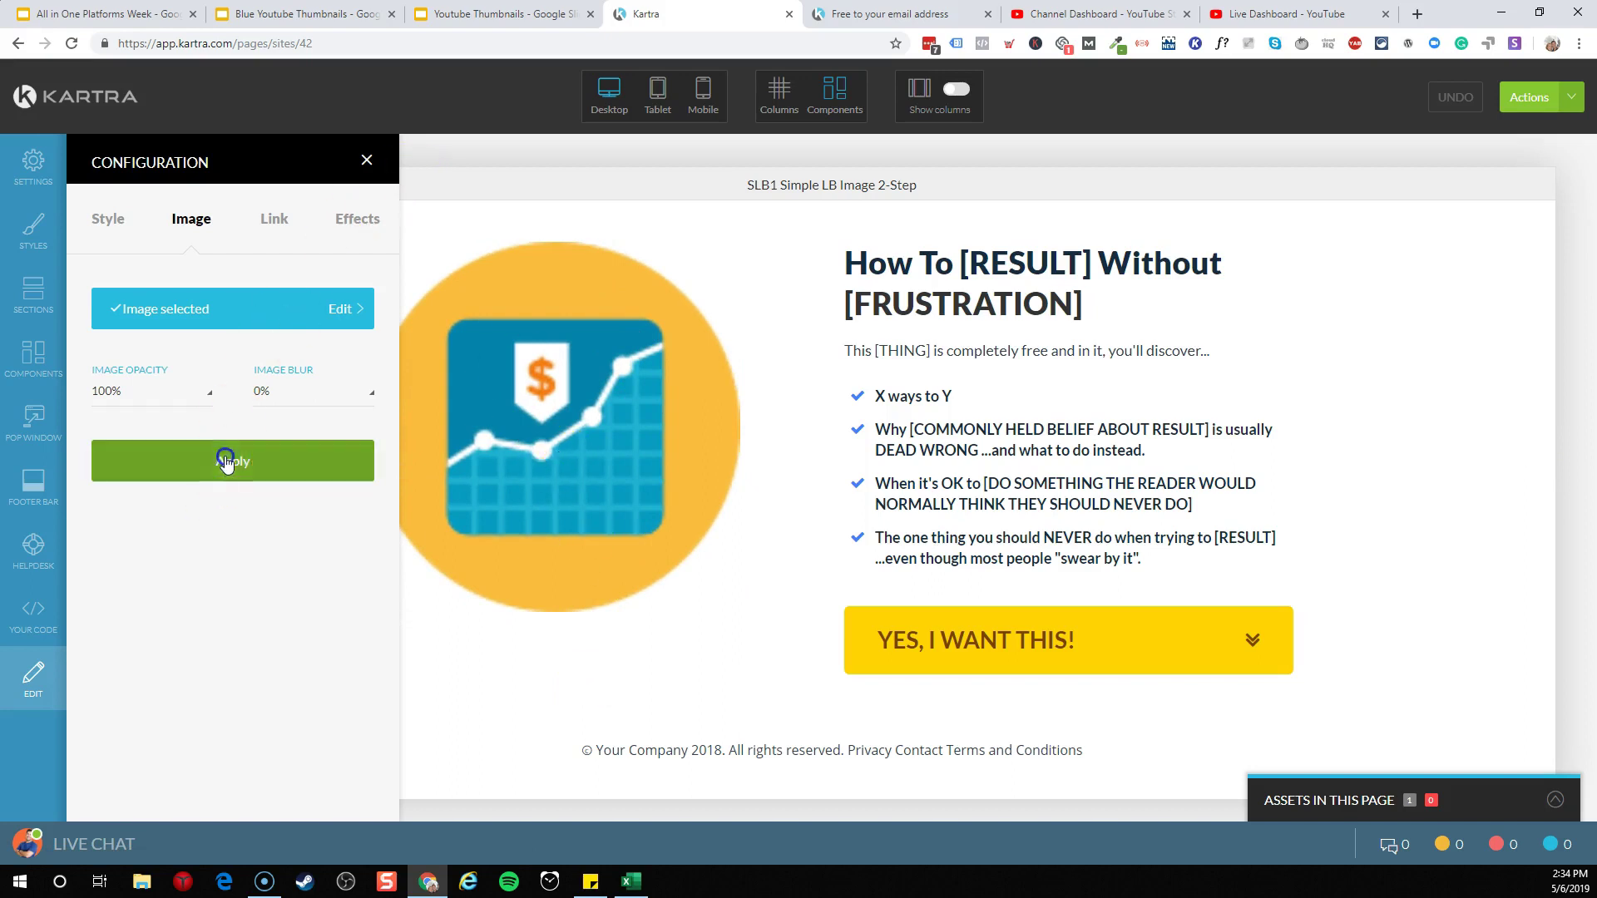
left_click(365, 161)
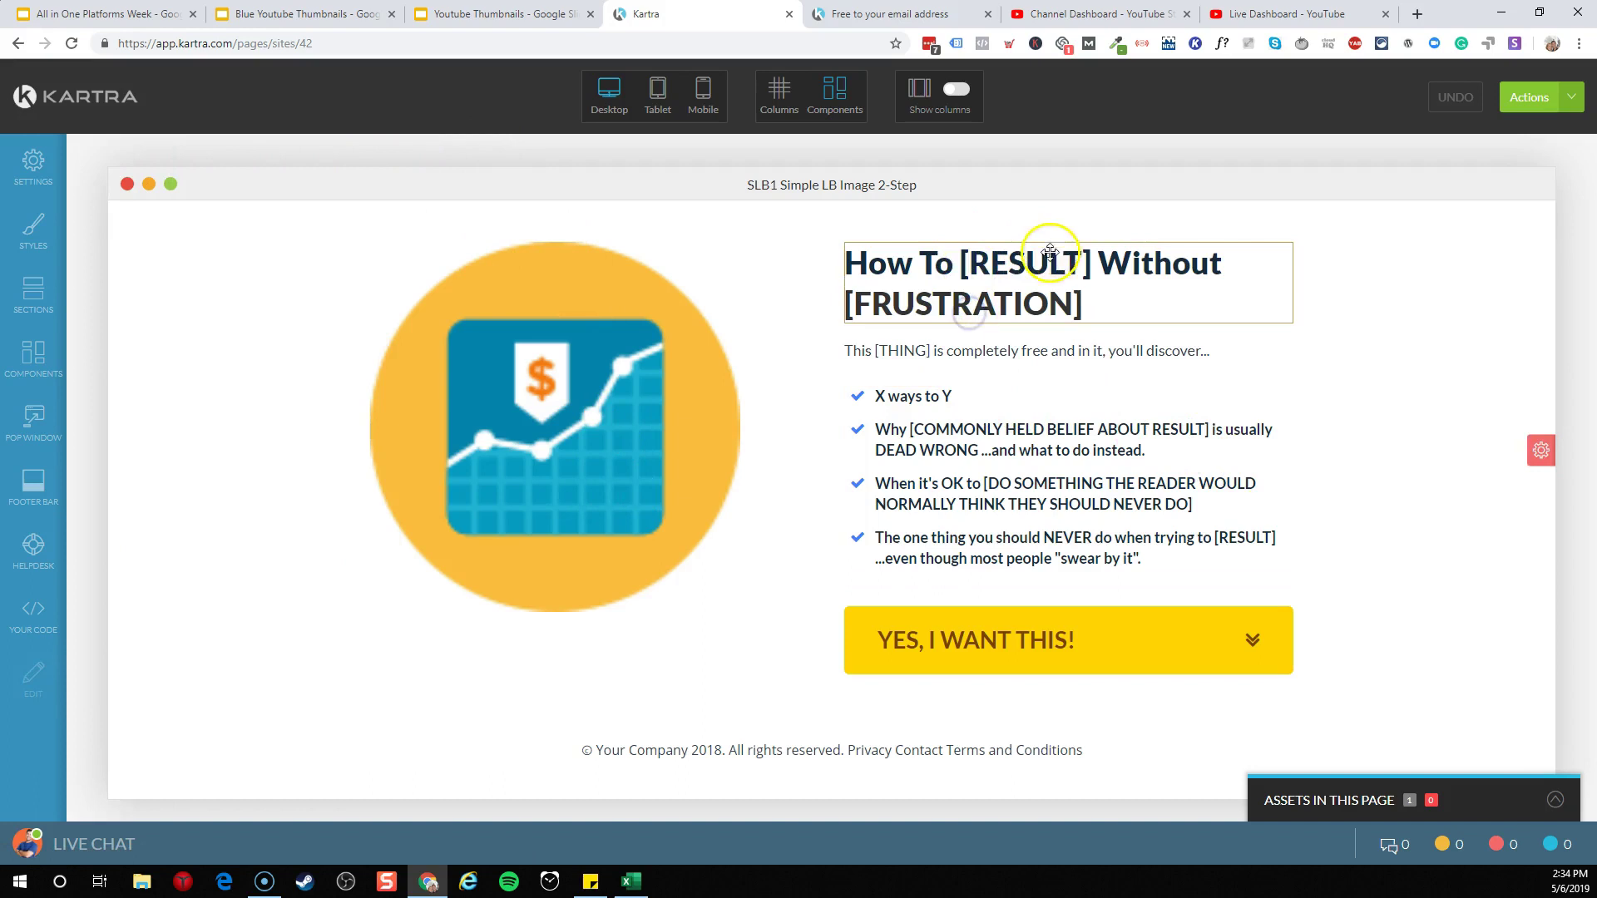
Rewrite the headline as "How To Build Effective Sales Funnels Without Endless Tech Headaches".
left_click(1073, 265)
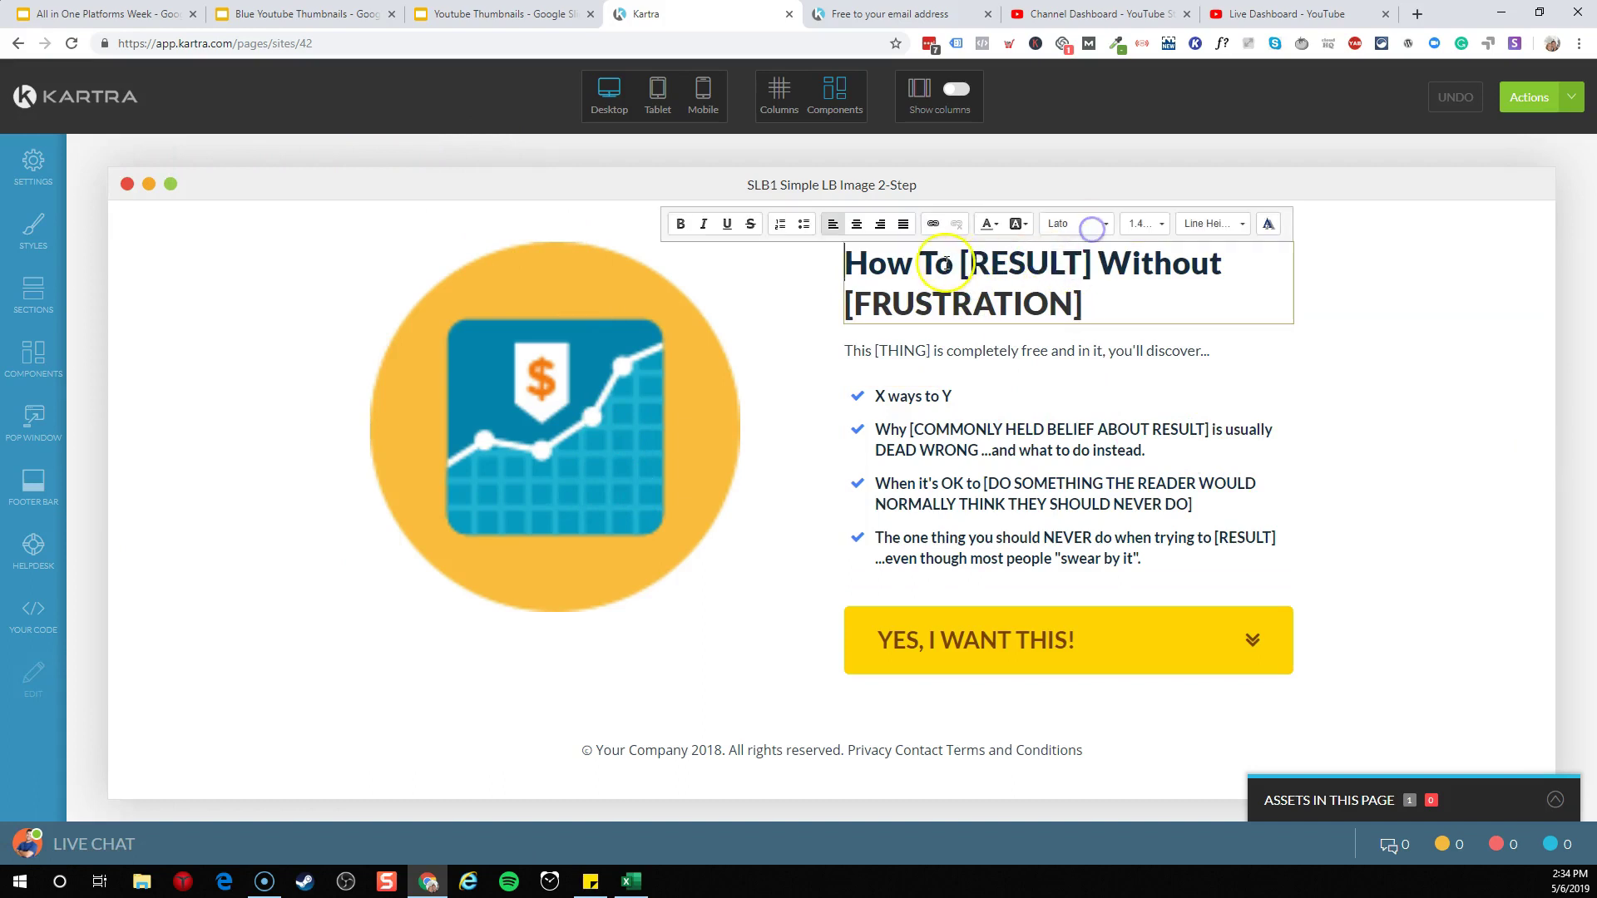
left_click_drag(962, 264, 1079, 261)
type("Build Effect")
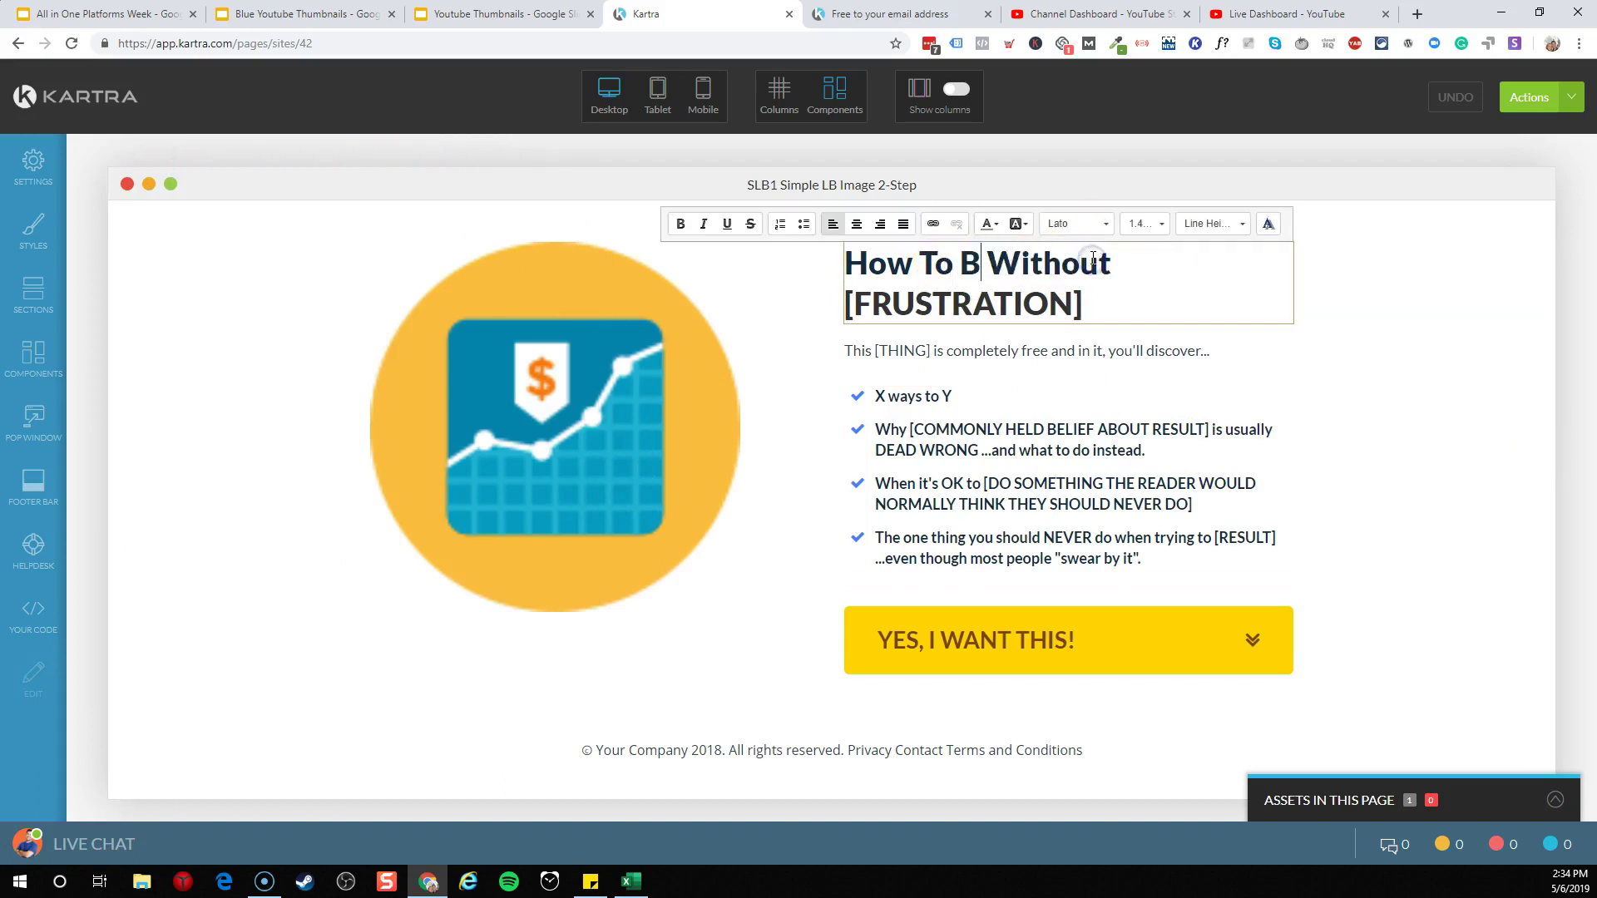
type("ive ")
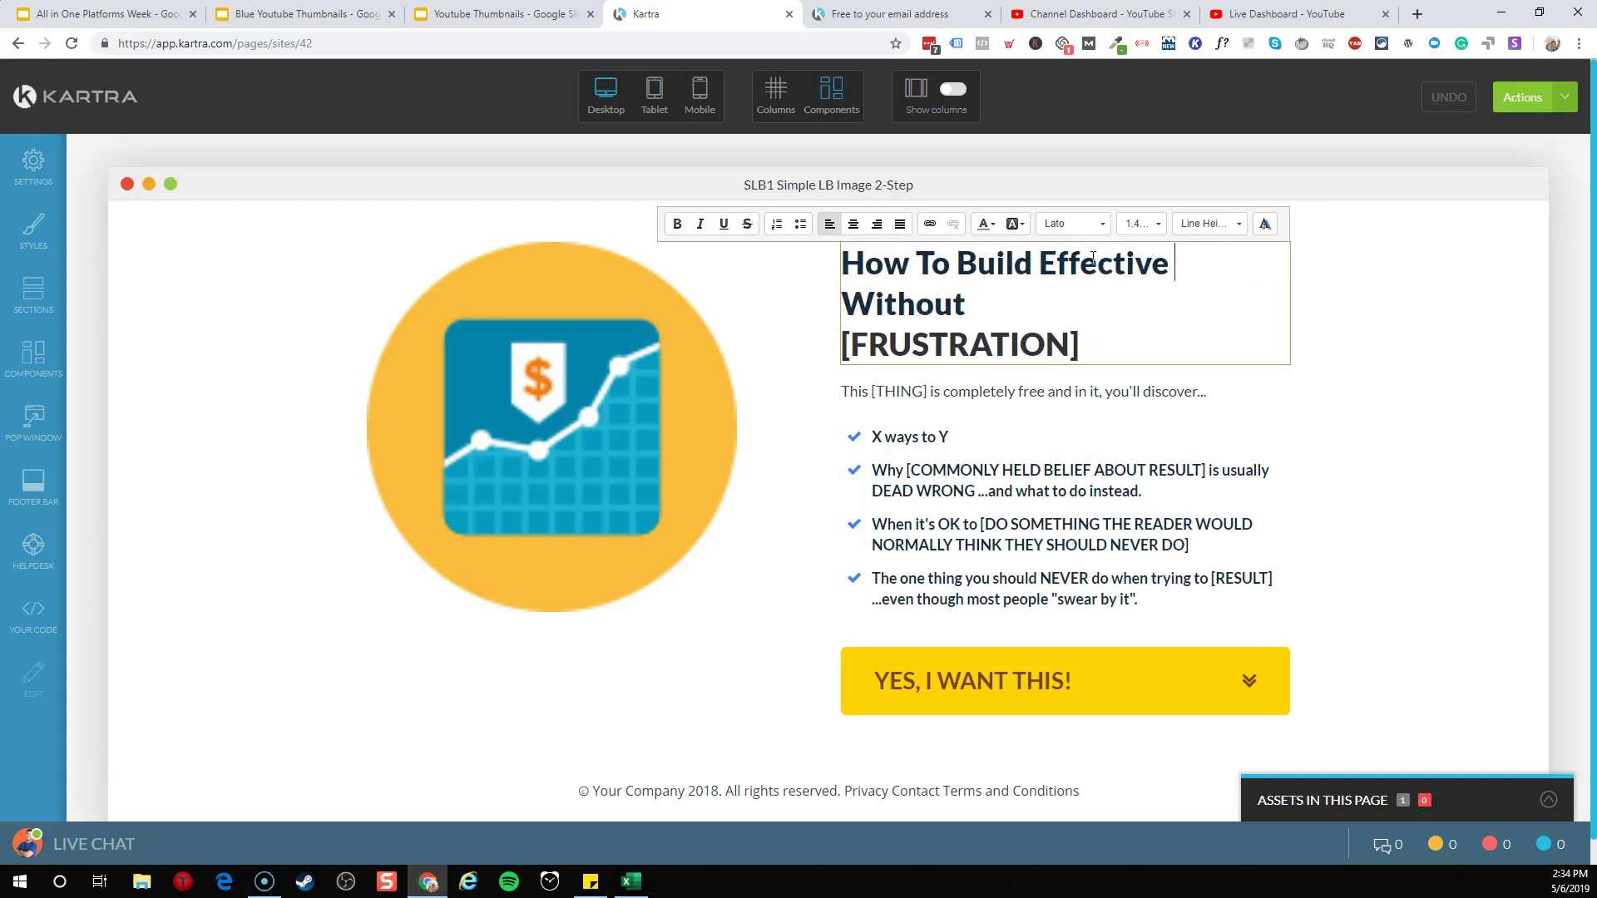
type("Sales Funnels")
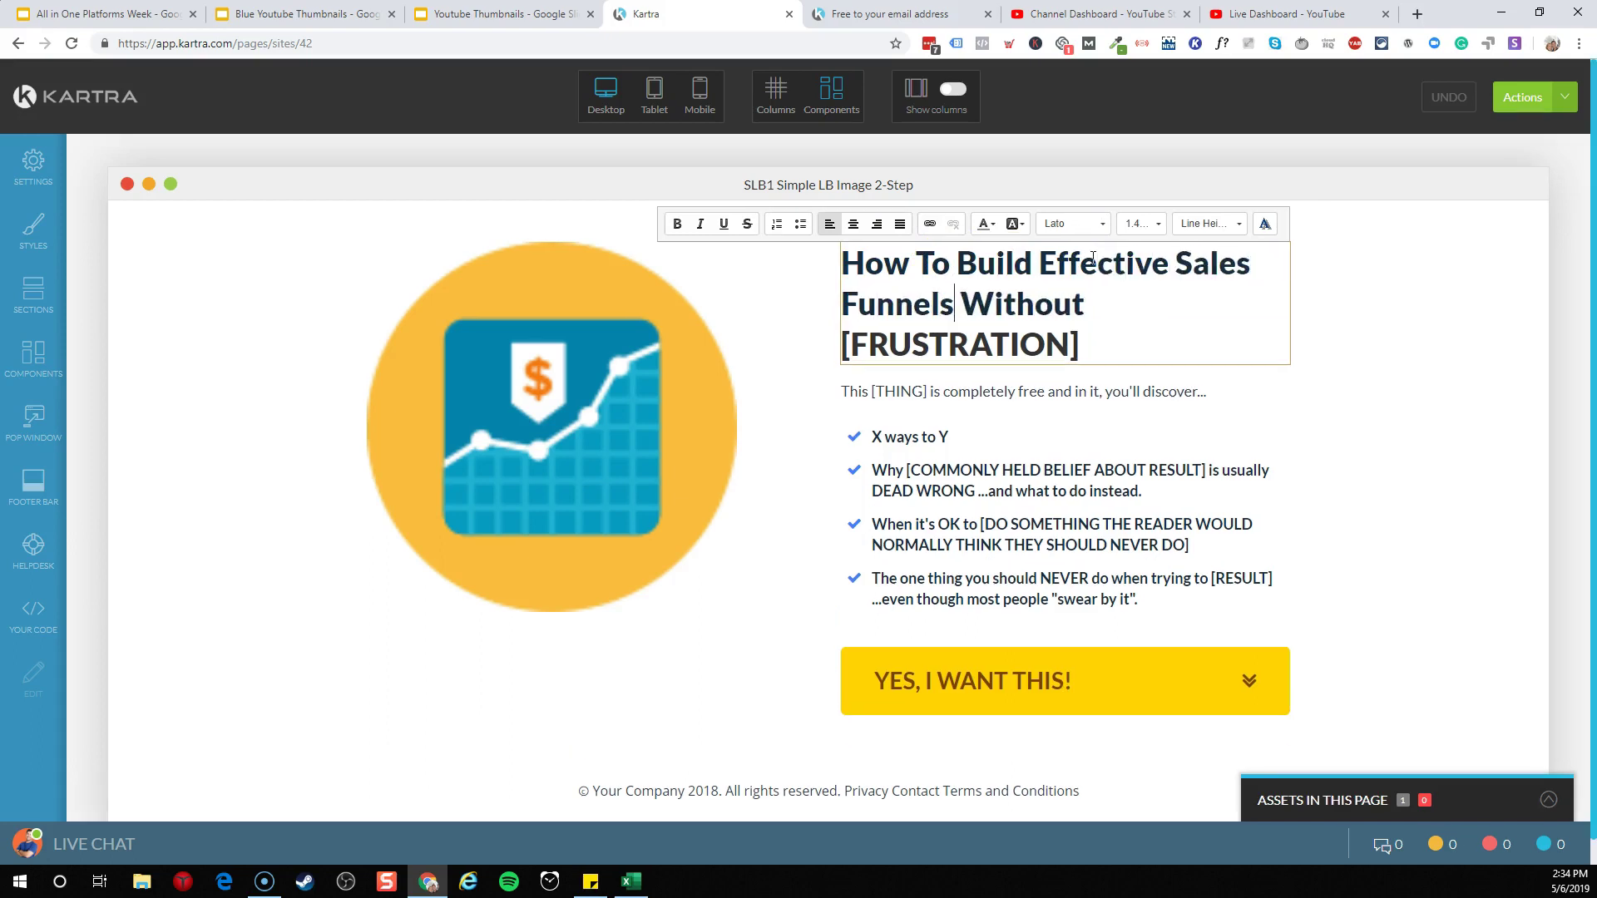
key("shift+ctrl+End")
key("BackSpace")
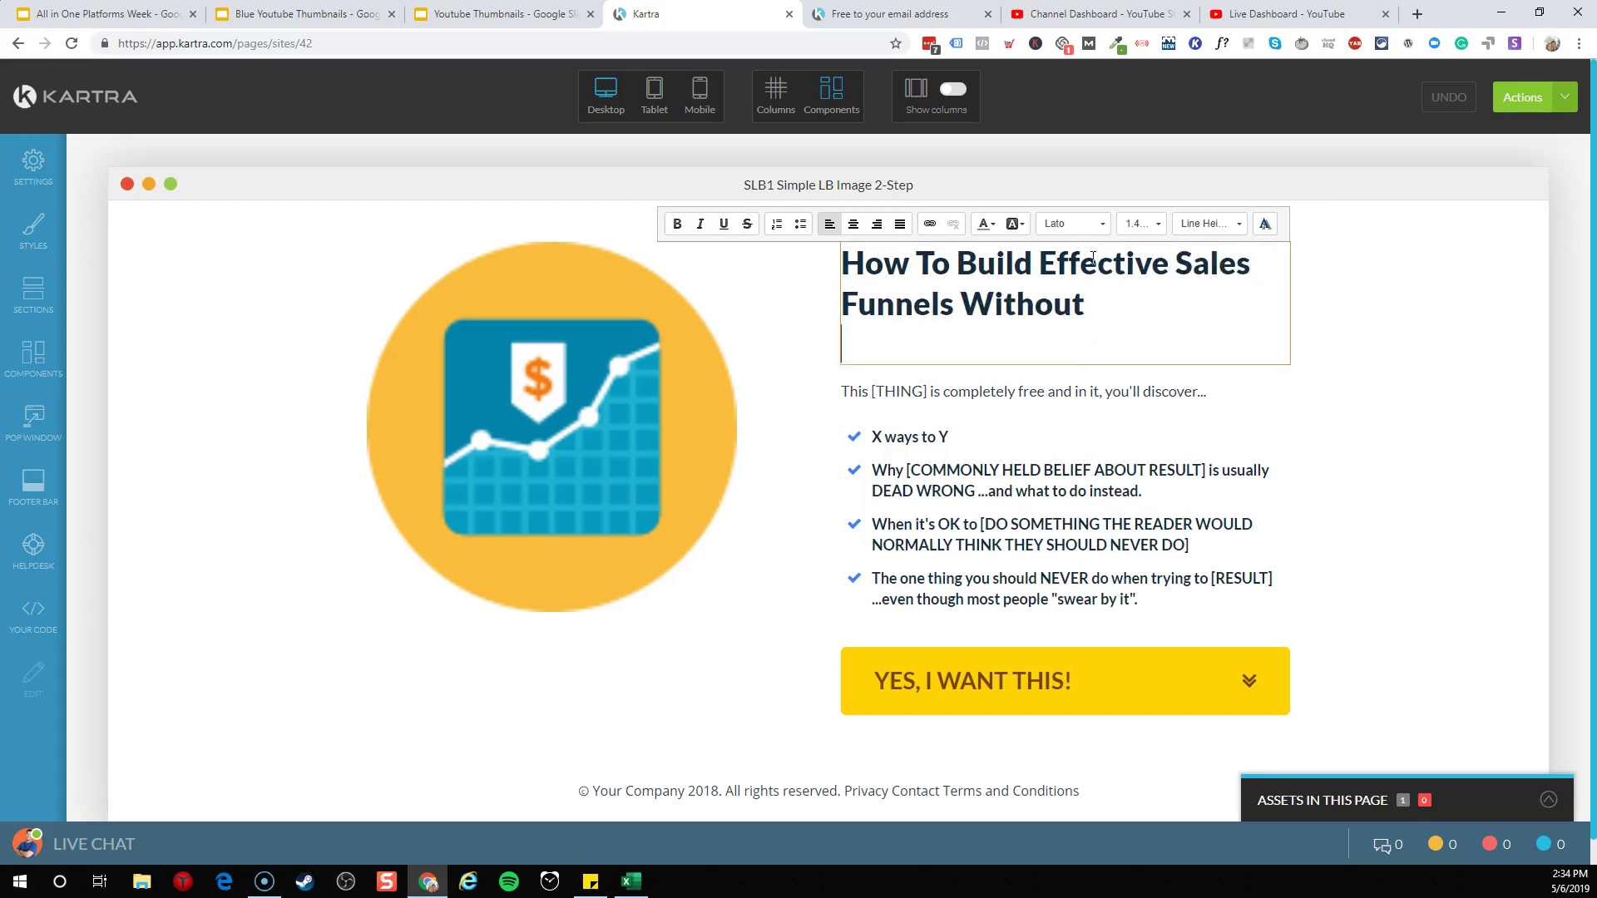
type("Endless Tec")
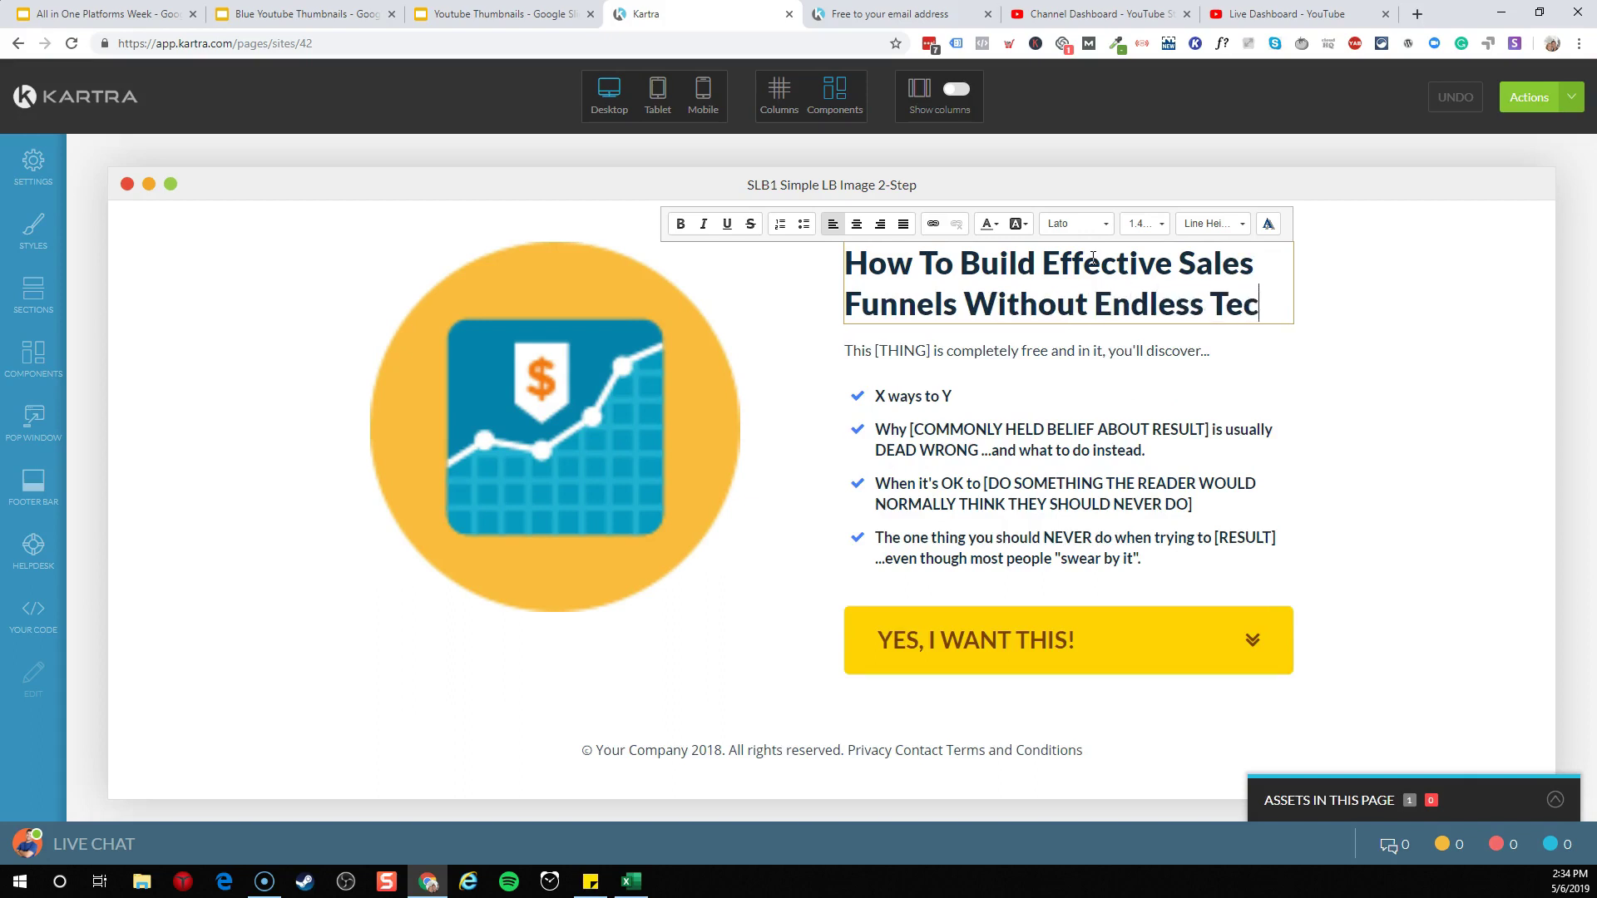
type("h Heda")
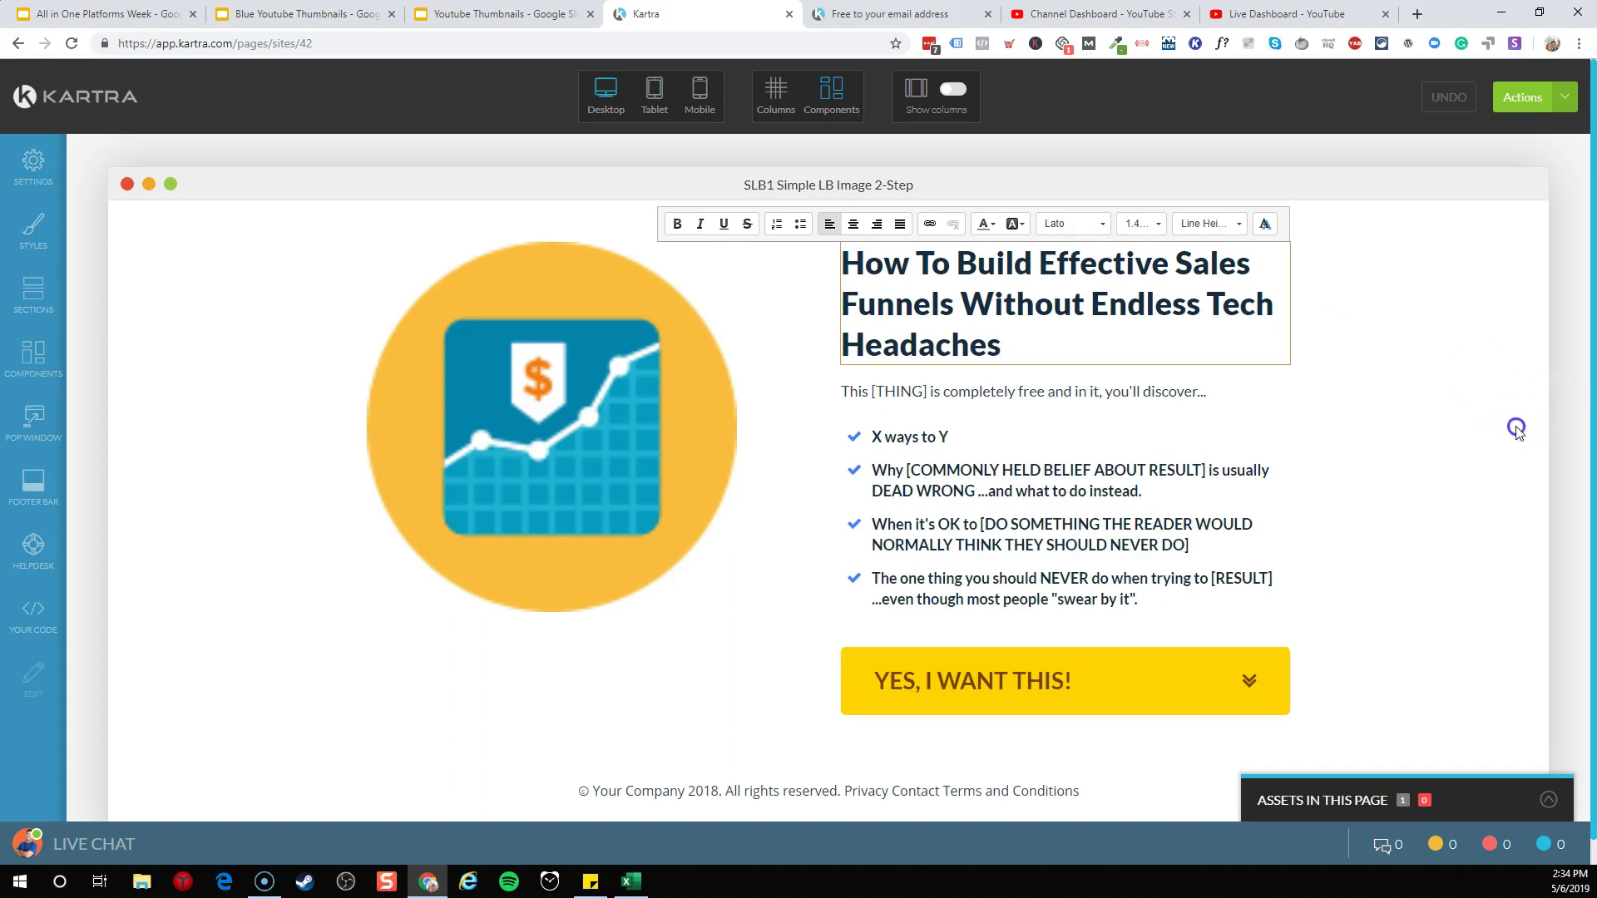
Open the text of the bullet point about the commonly held belief for editing.
left_click(880, 474)
left_click(1021, 509)
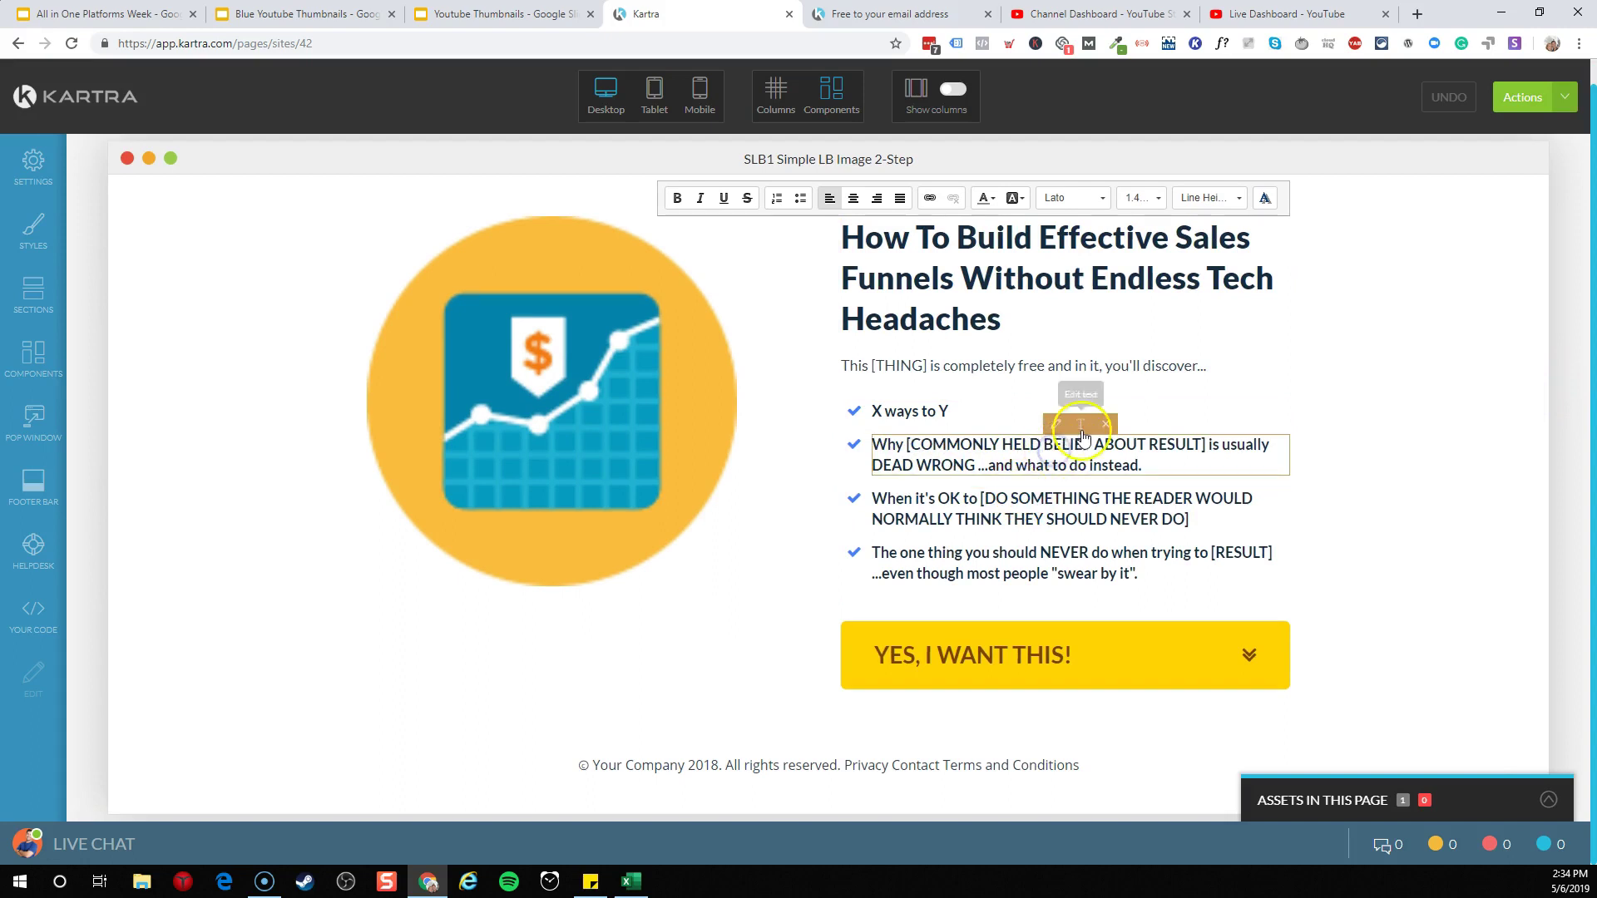
left_click(1081, 431)
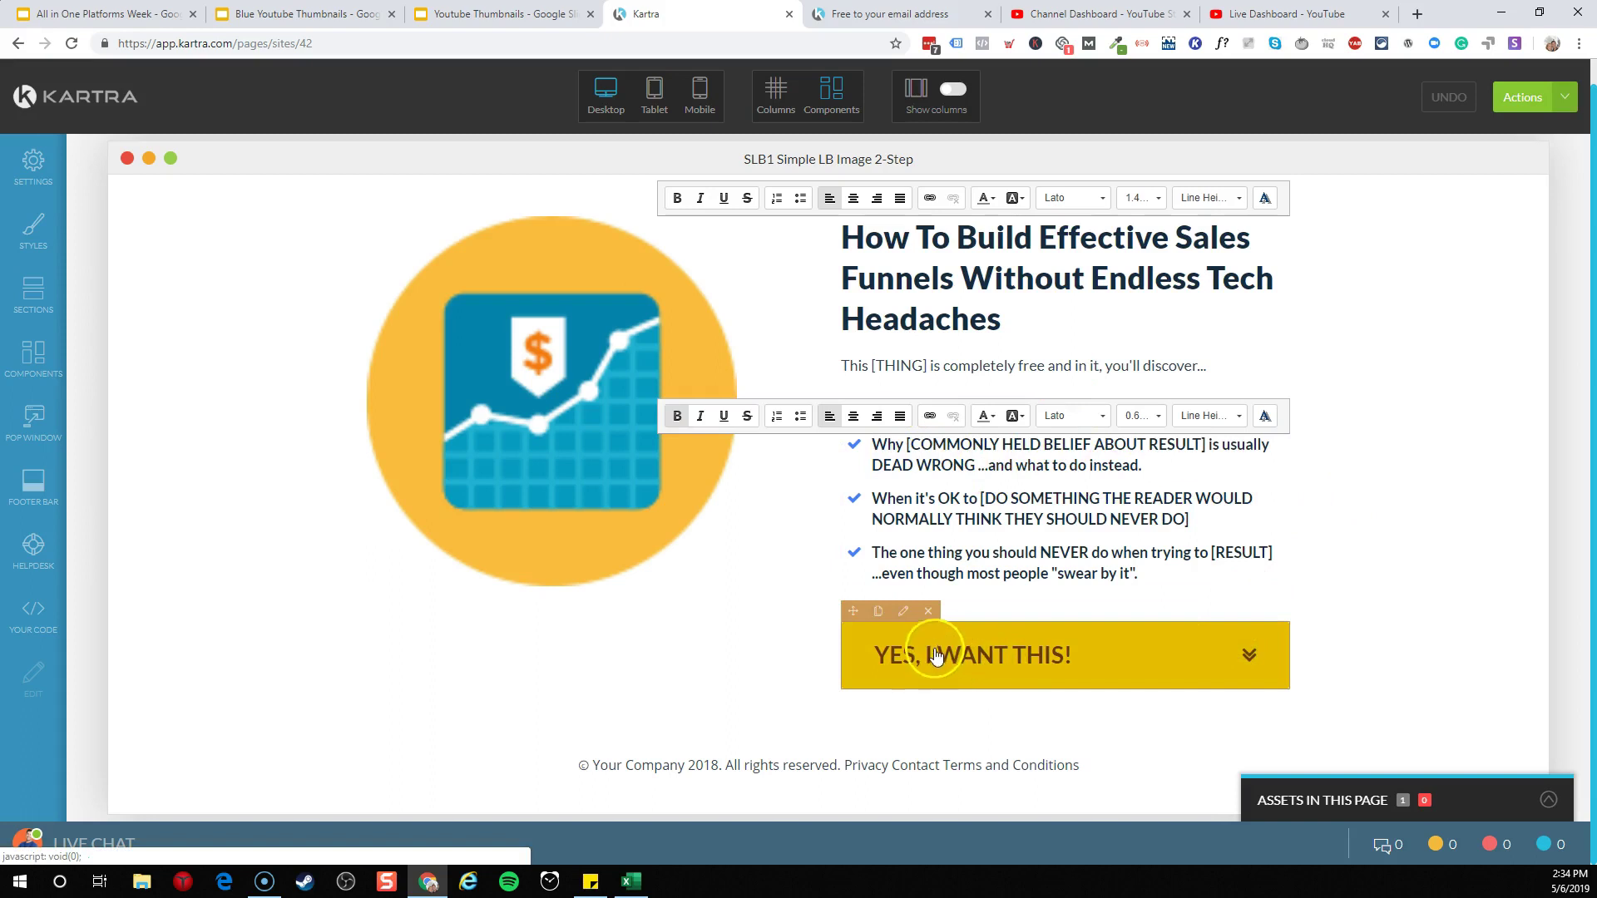
Open the opt-in pop-up linked to the "YES, I WANT THIS!" button and rewrite its headline as "How To Get the good Without the bad".
left_click(903, 612)
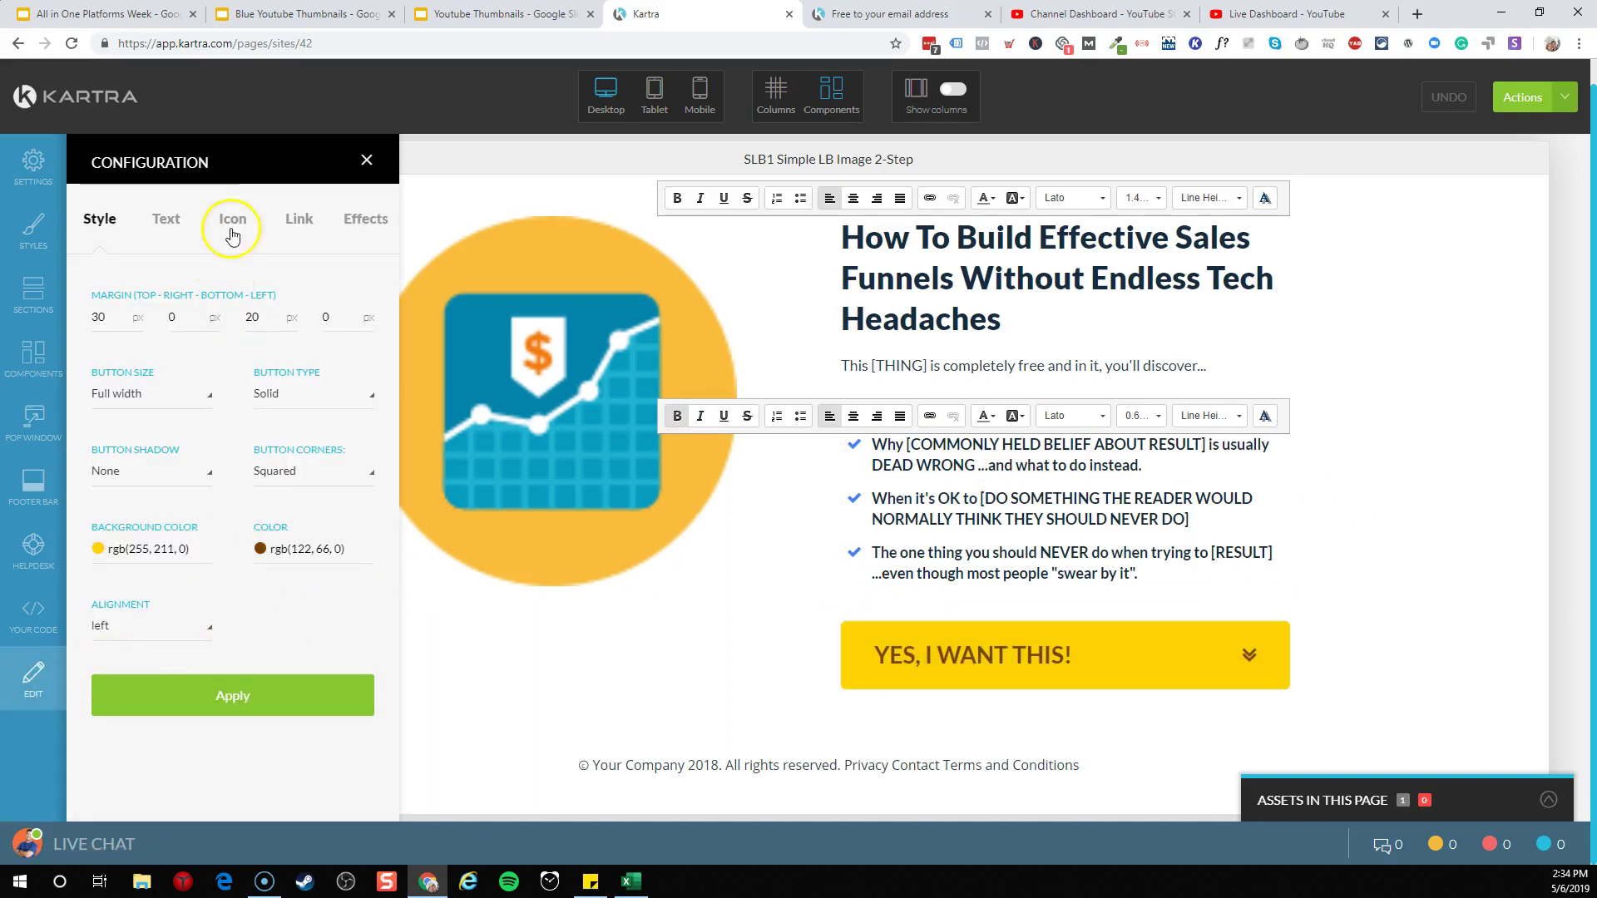
left_click(312, 221)
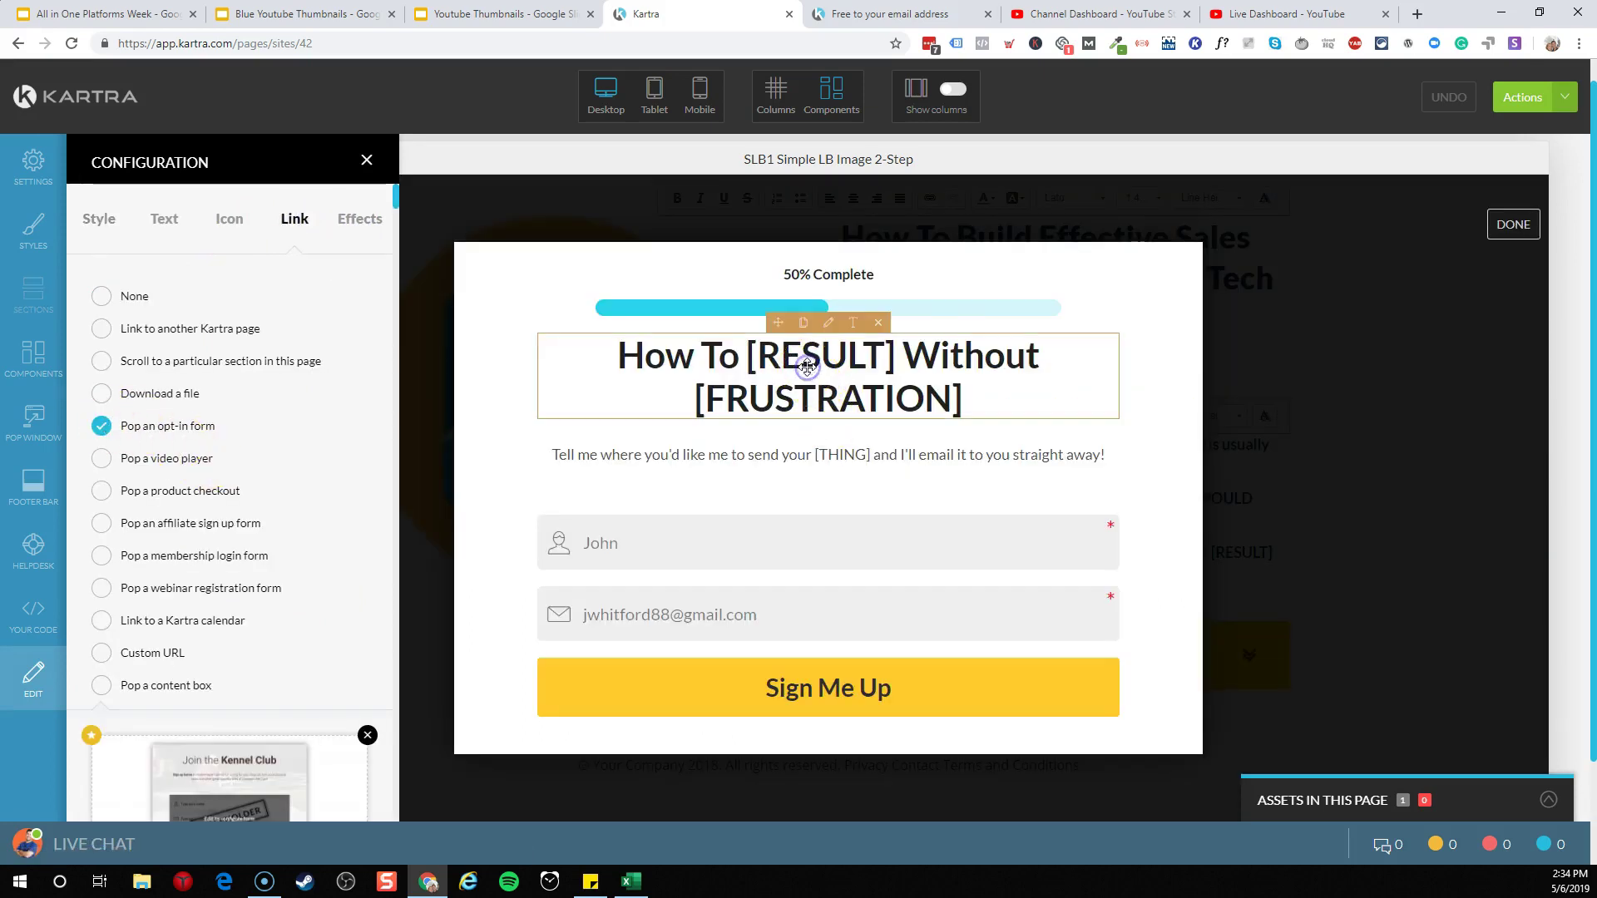
left_click(751, 350)
left_click_drag(751, 349, 896, 352)
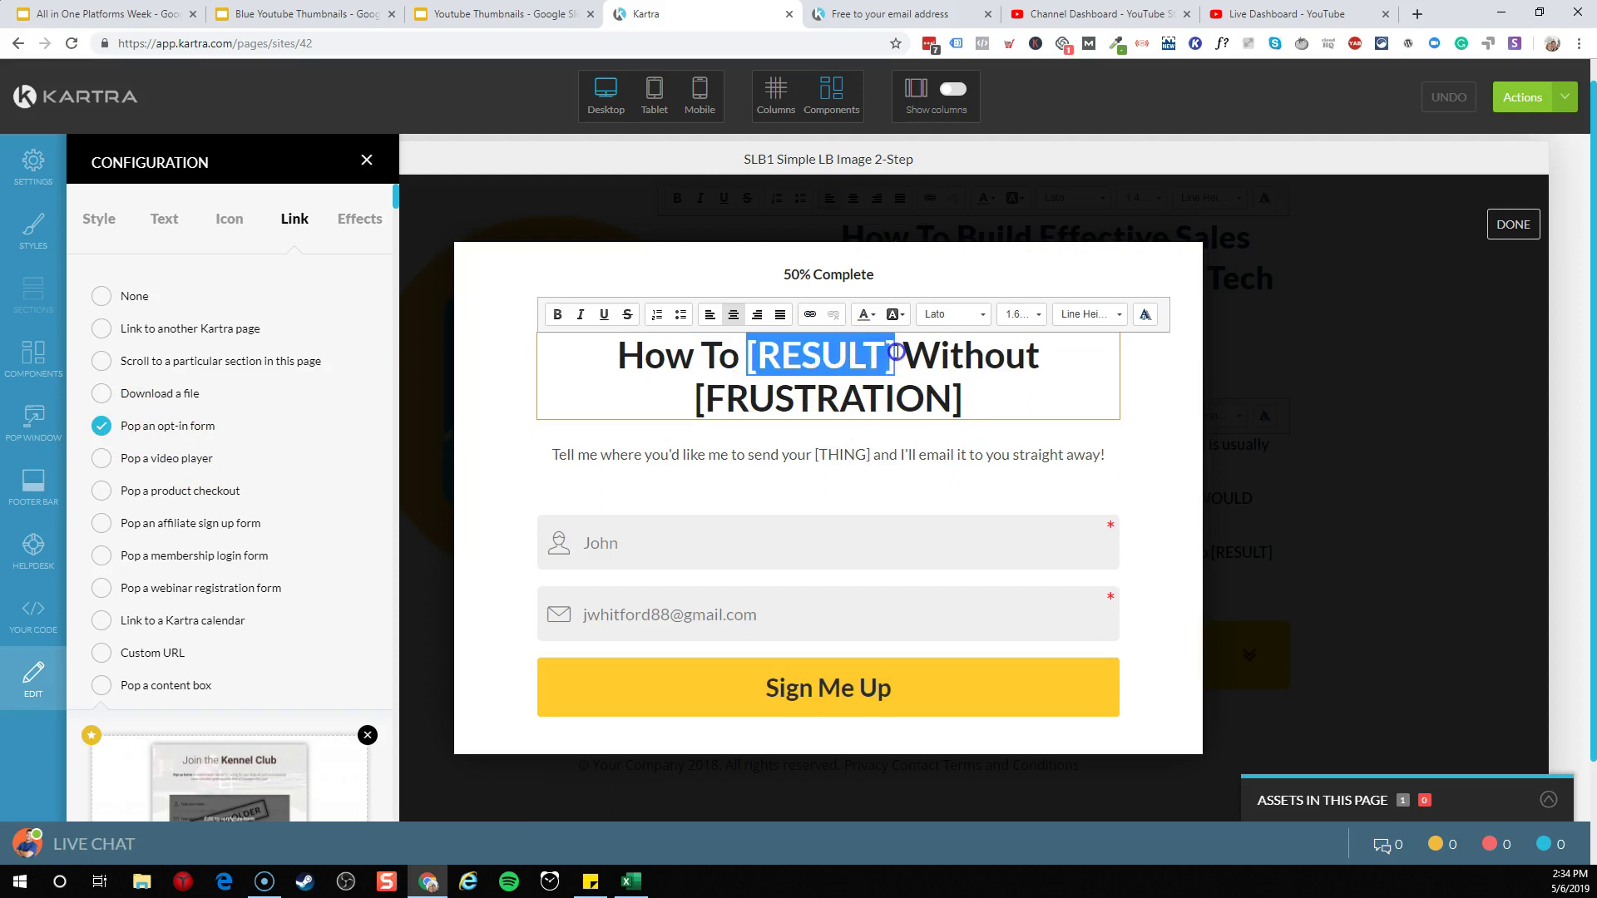
type("Get the goo")
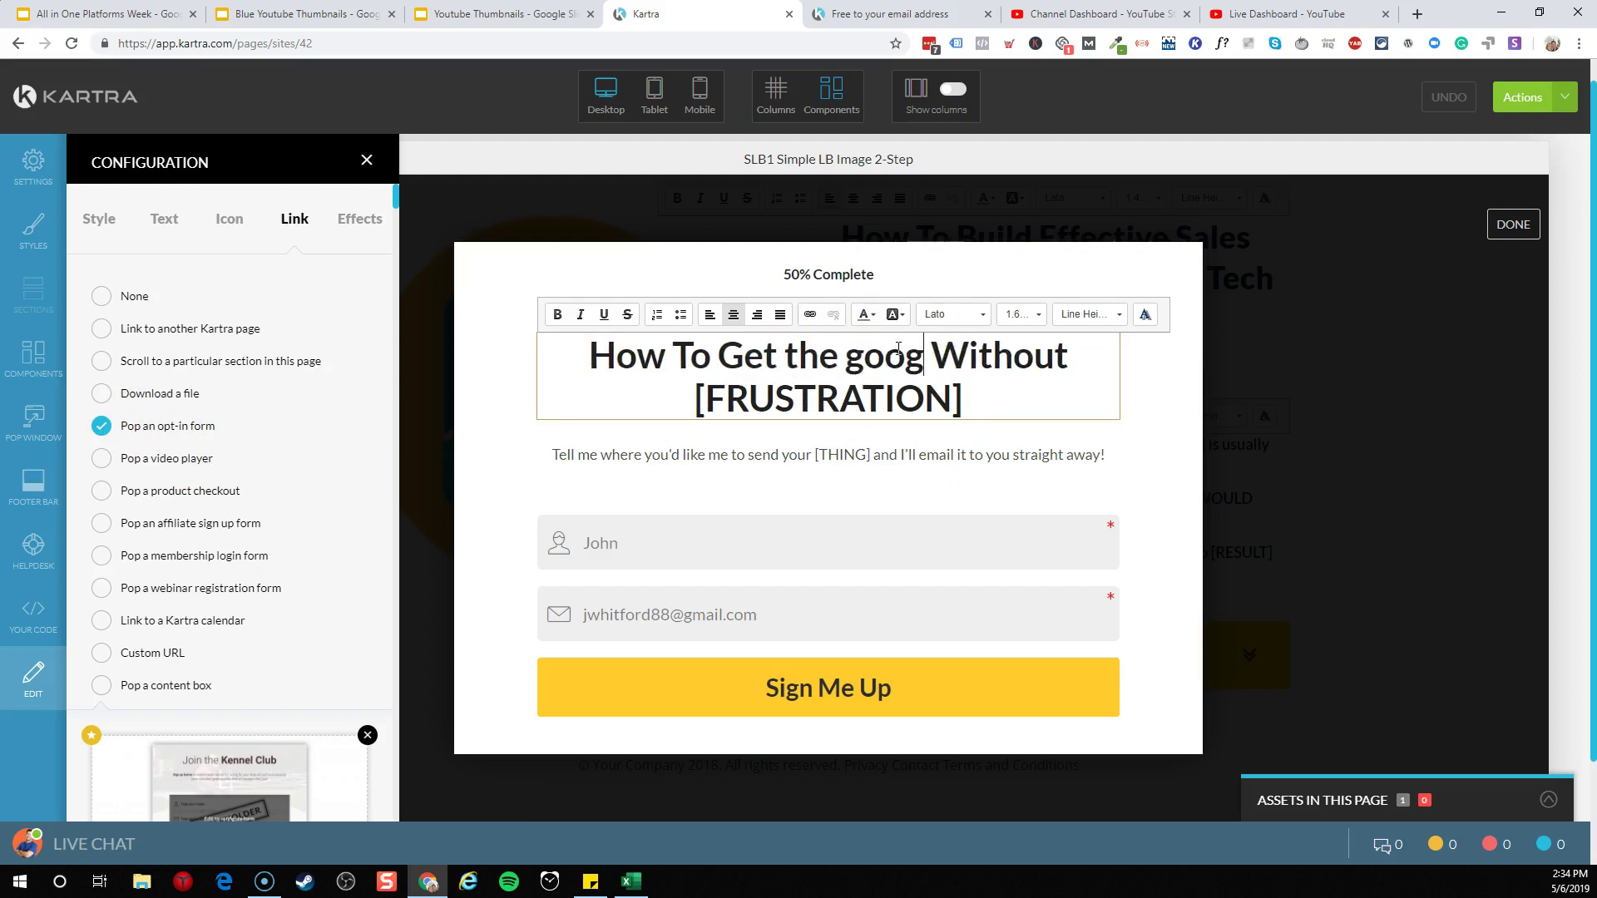
type("d")
left_click_drag(993, 383, 672, 400)
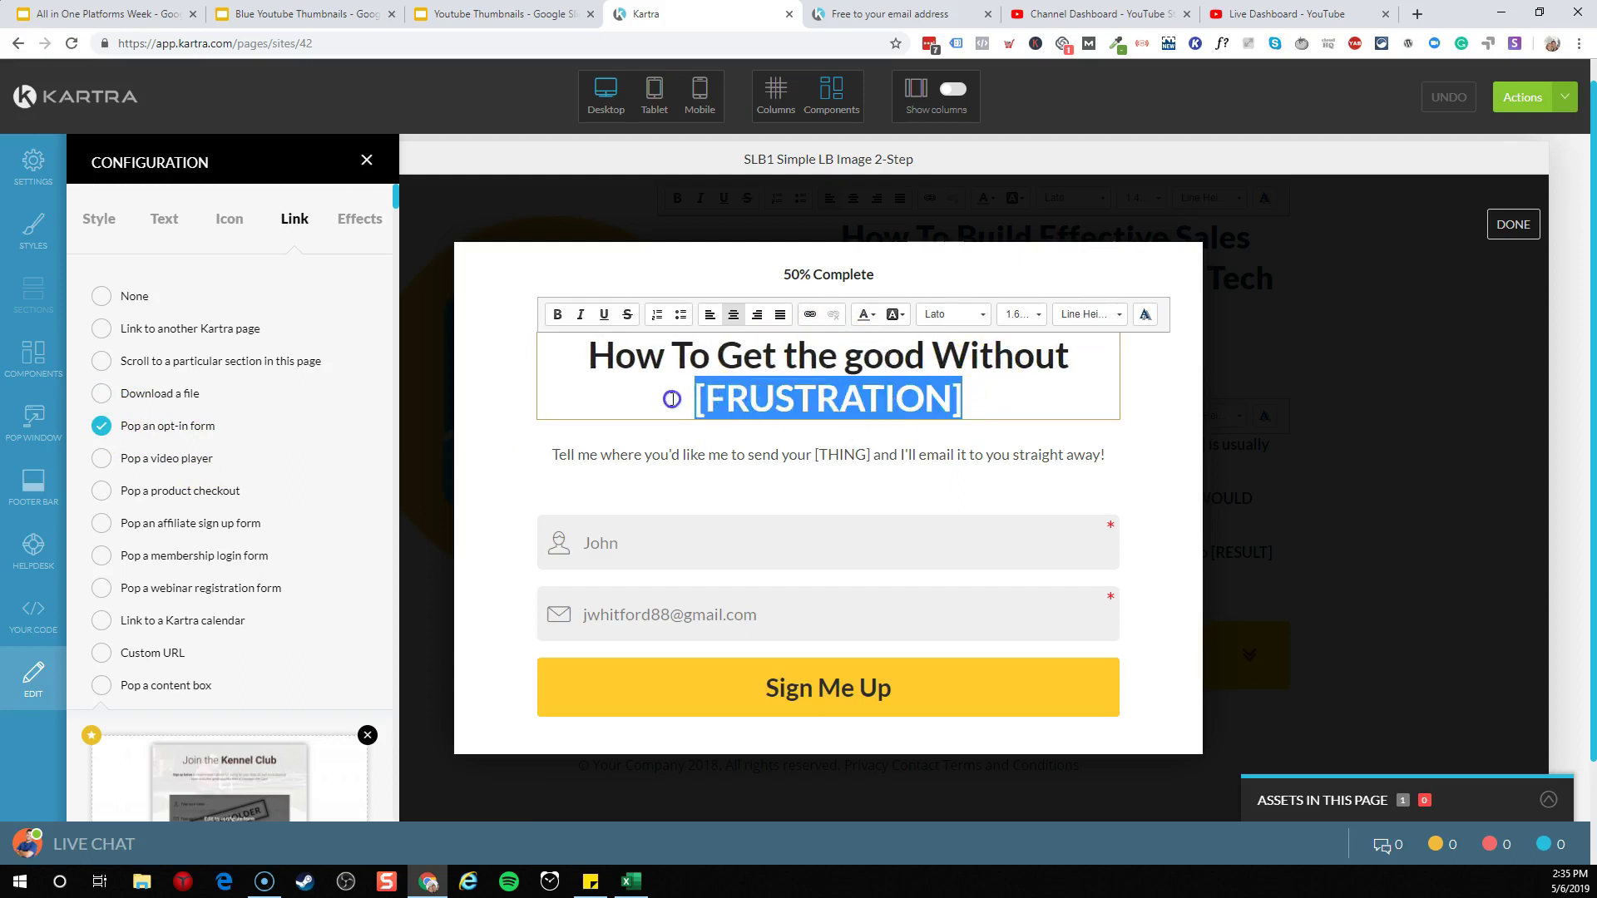
type("the bad")
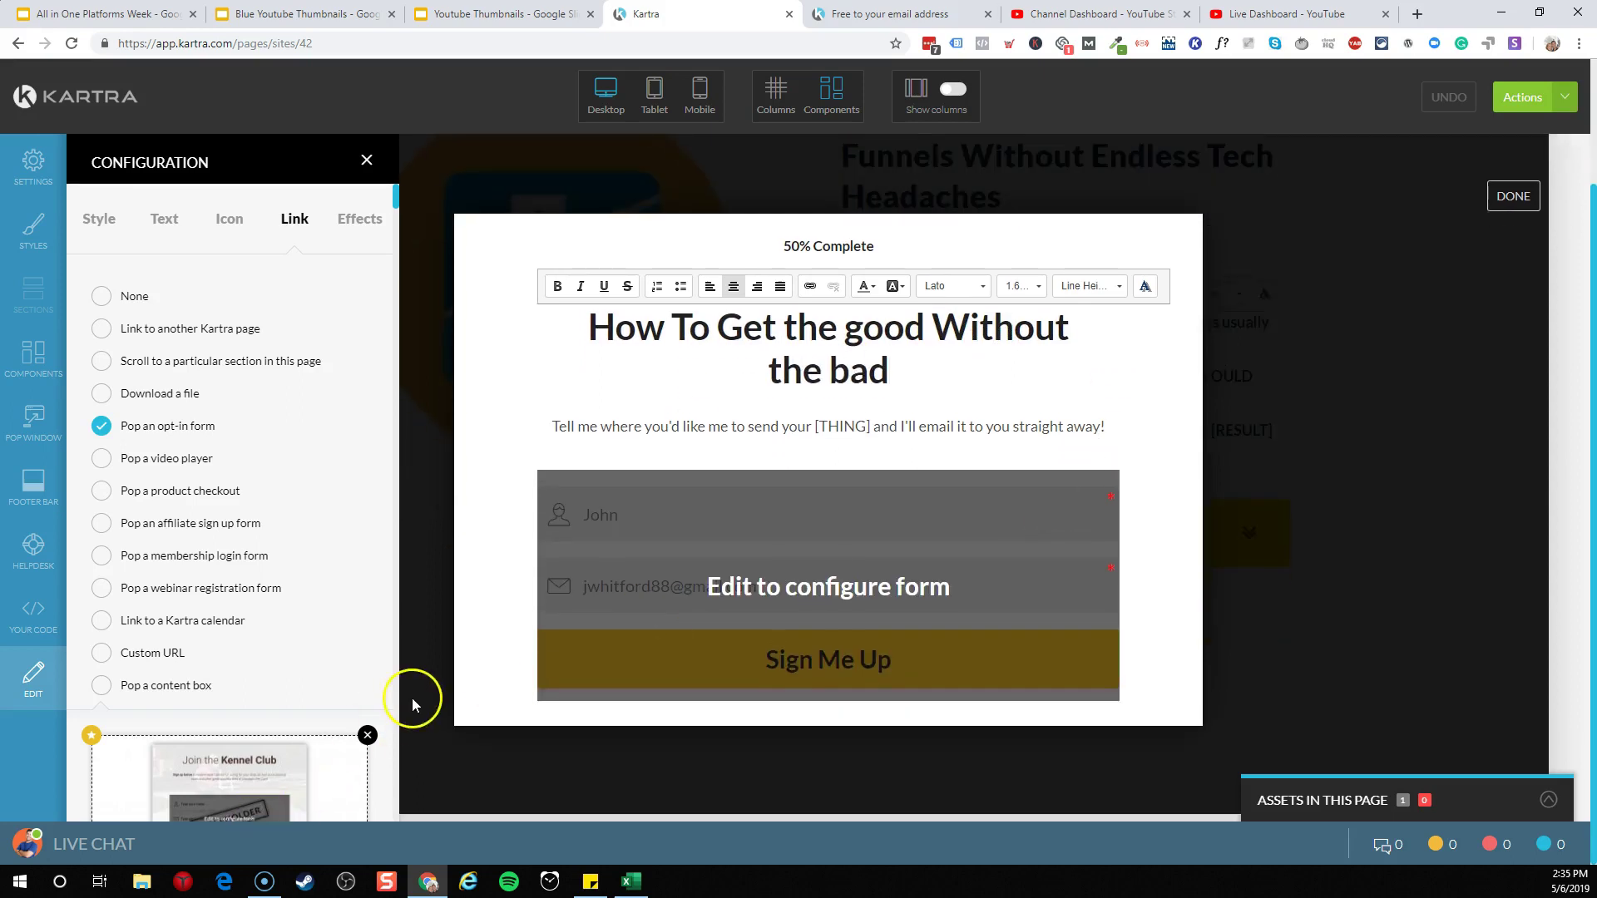
Look through the available opt-in form templates for the pop-up and finish editing it.
scroll(360, 663, "down", 6)
scroll(287, 470, "down", 10)
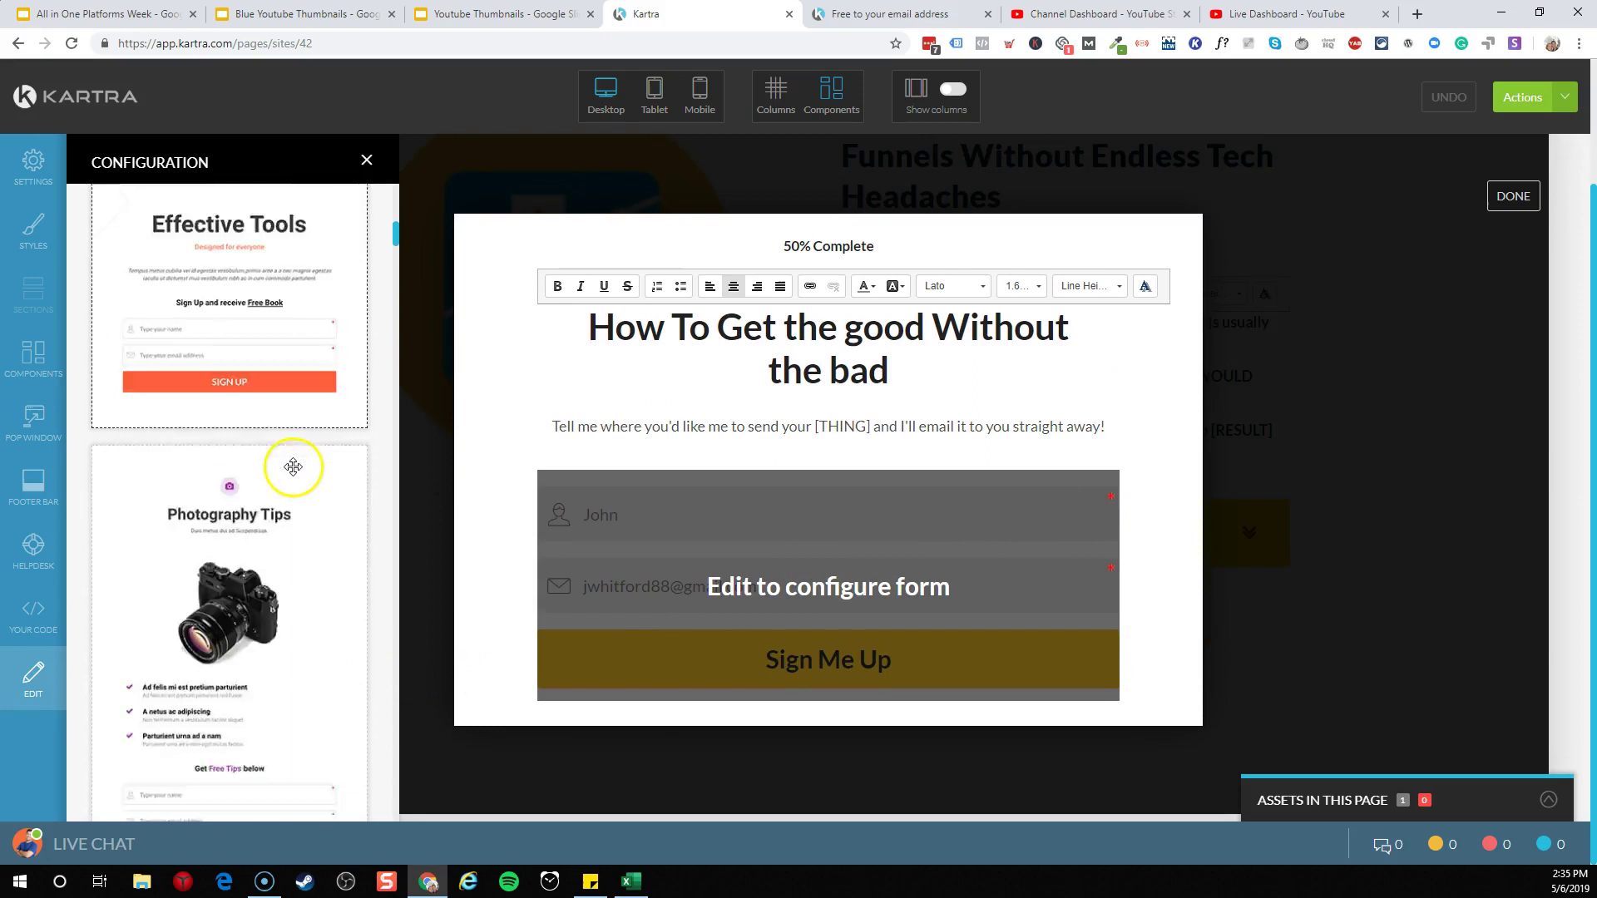
scroll(288, 466, "down", 10)
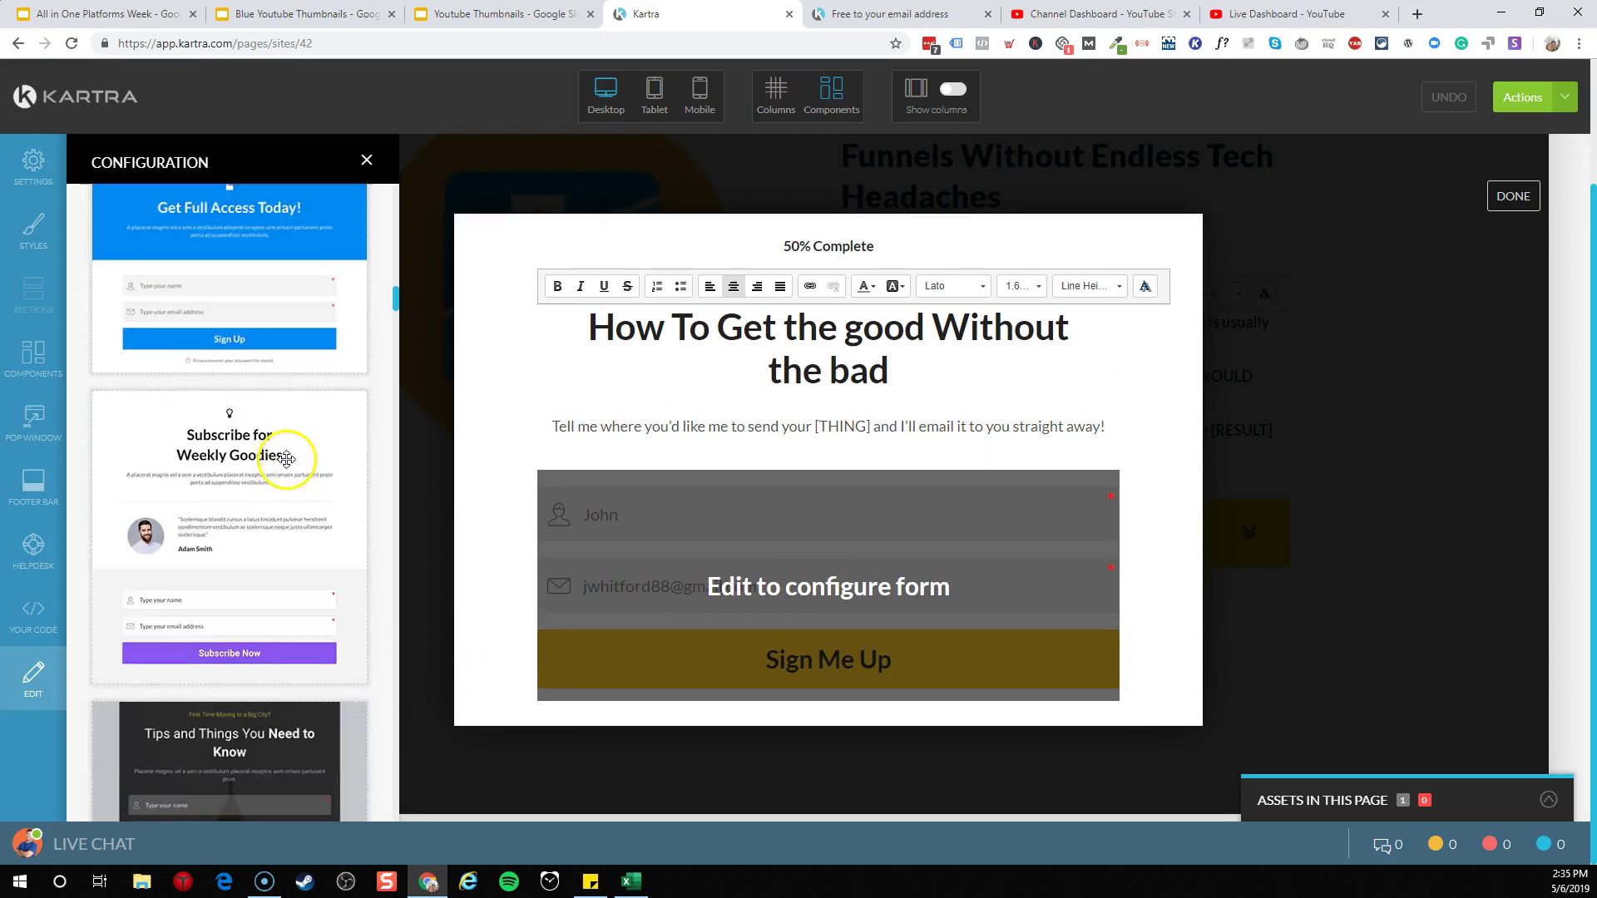
scroll(289, 466, "down", 5)
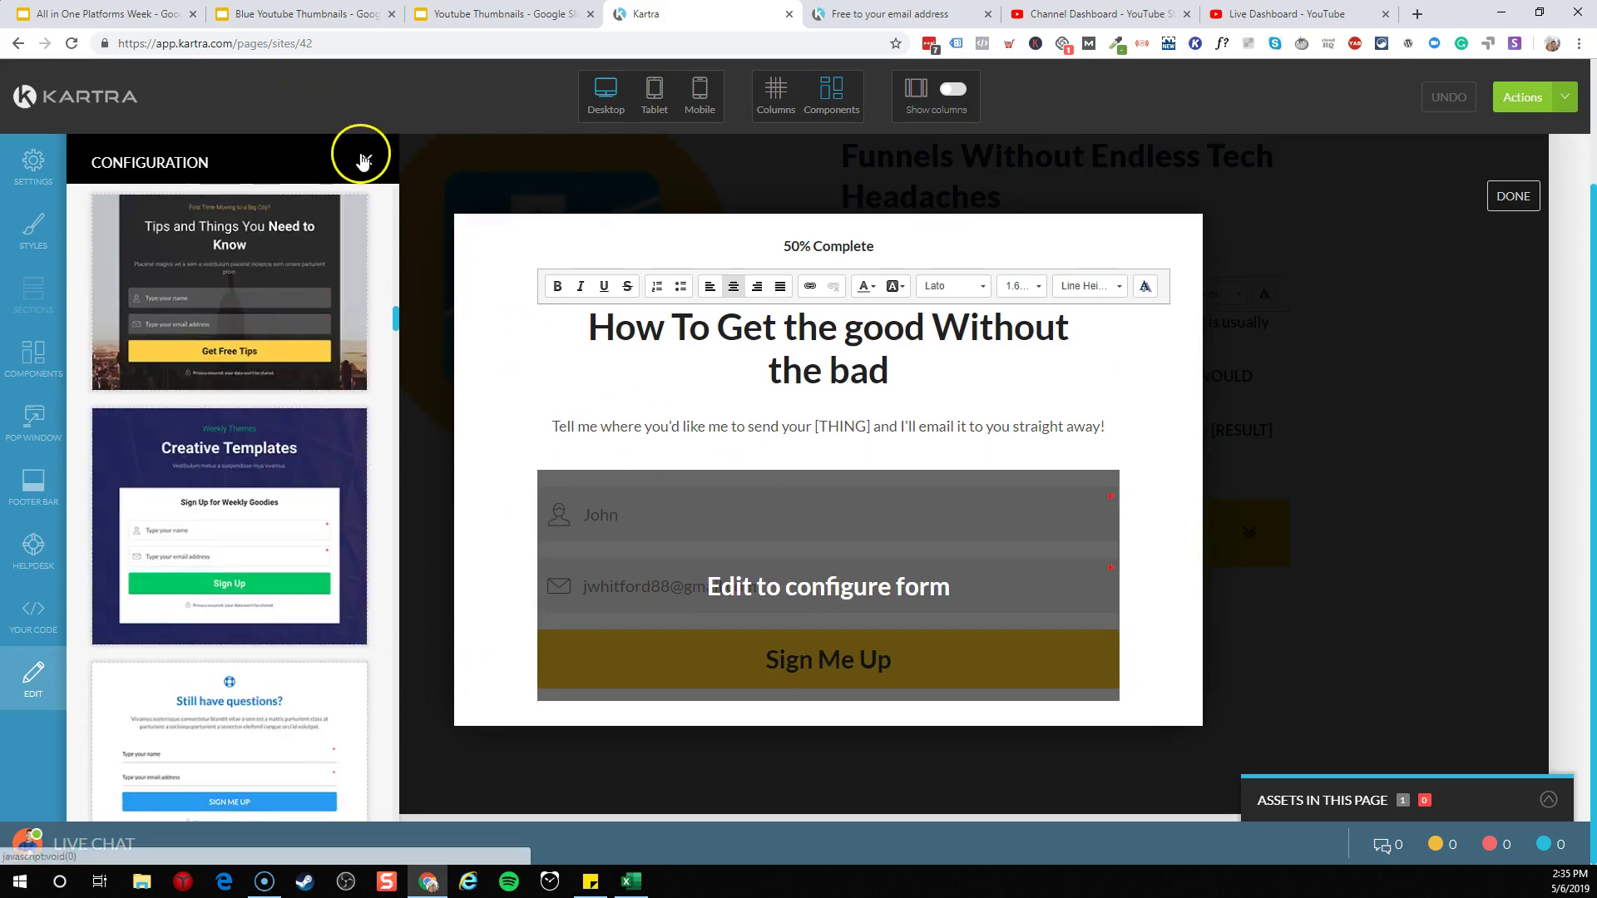
left_click(1511, 196)
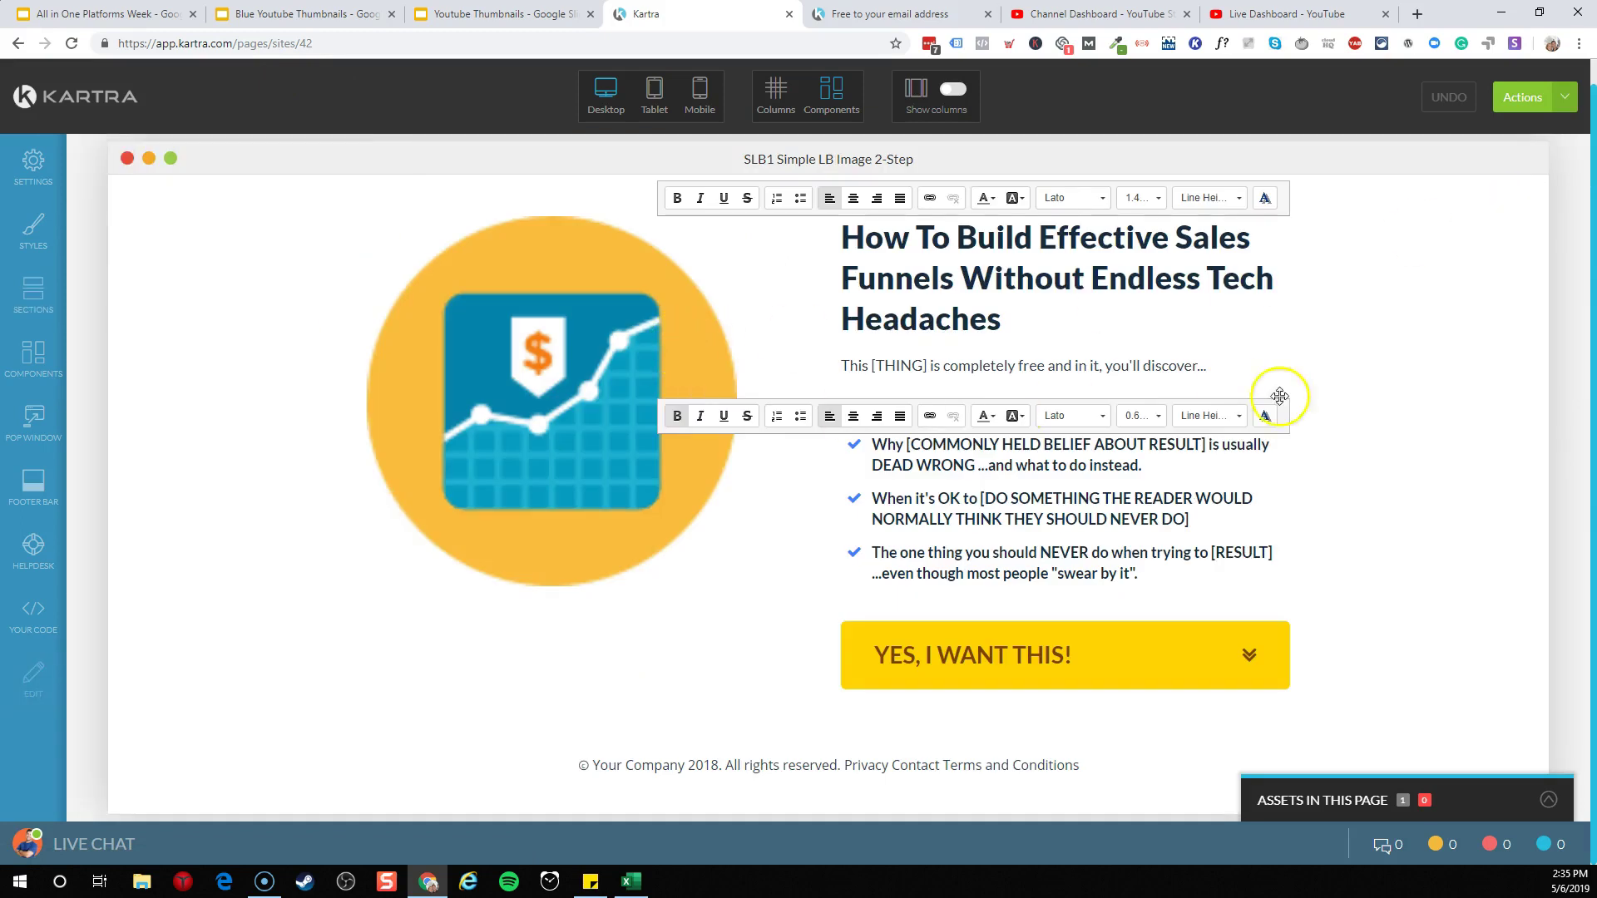
left_click(1550, 98)
left_click(1486, 235)
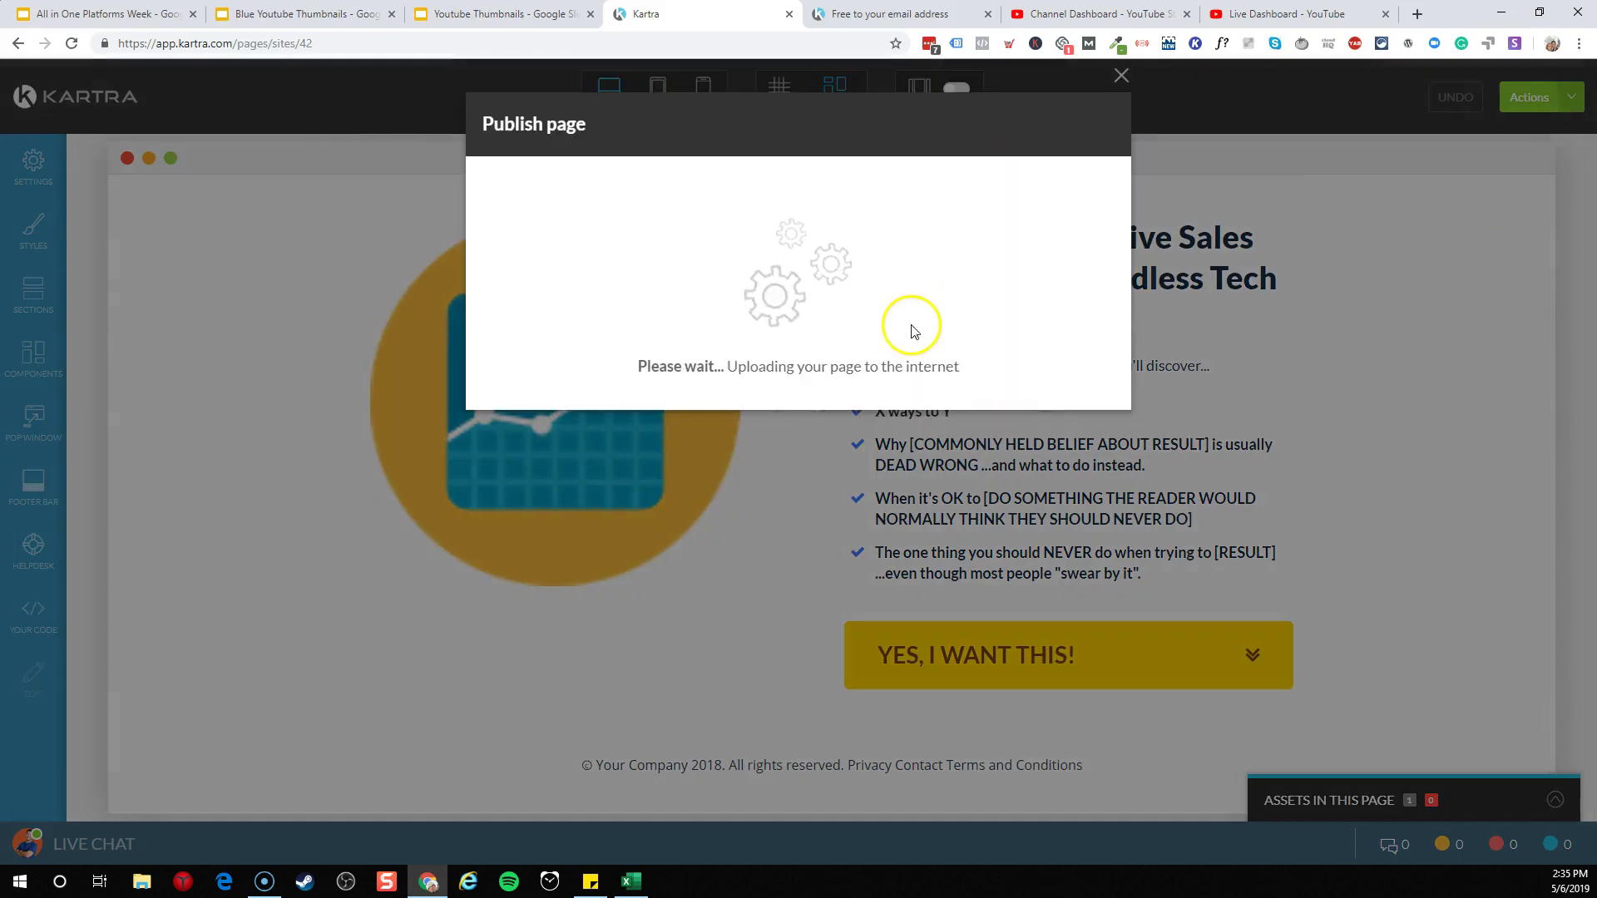
left_click(670, 314)
left_click(1101, 515)
left_click(678, 516)
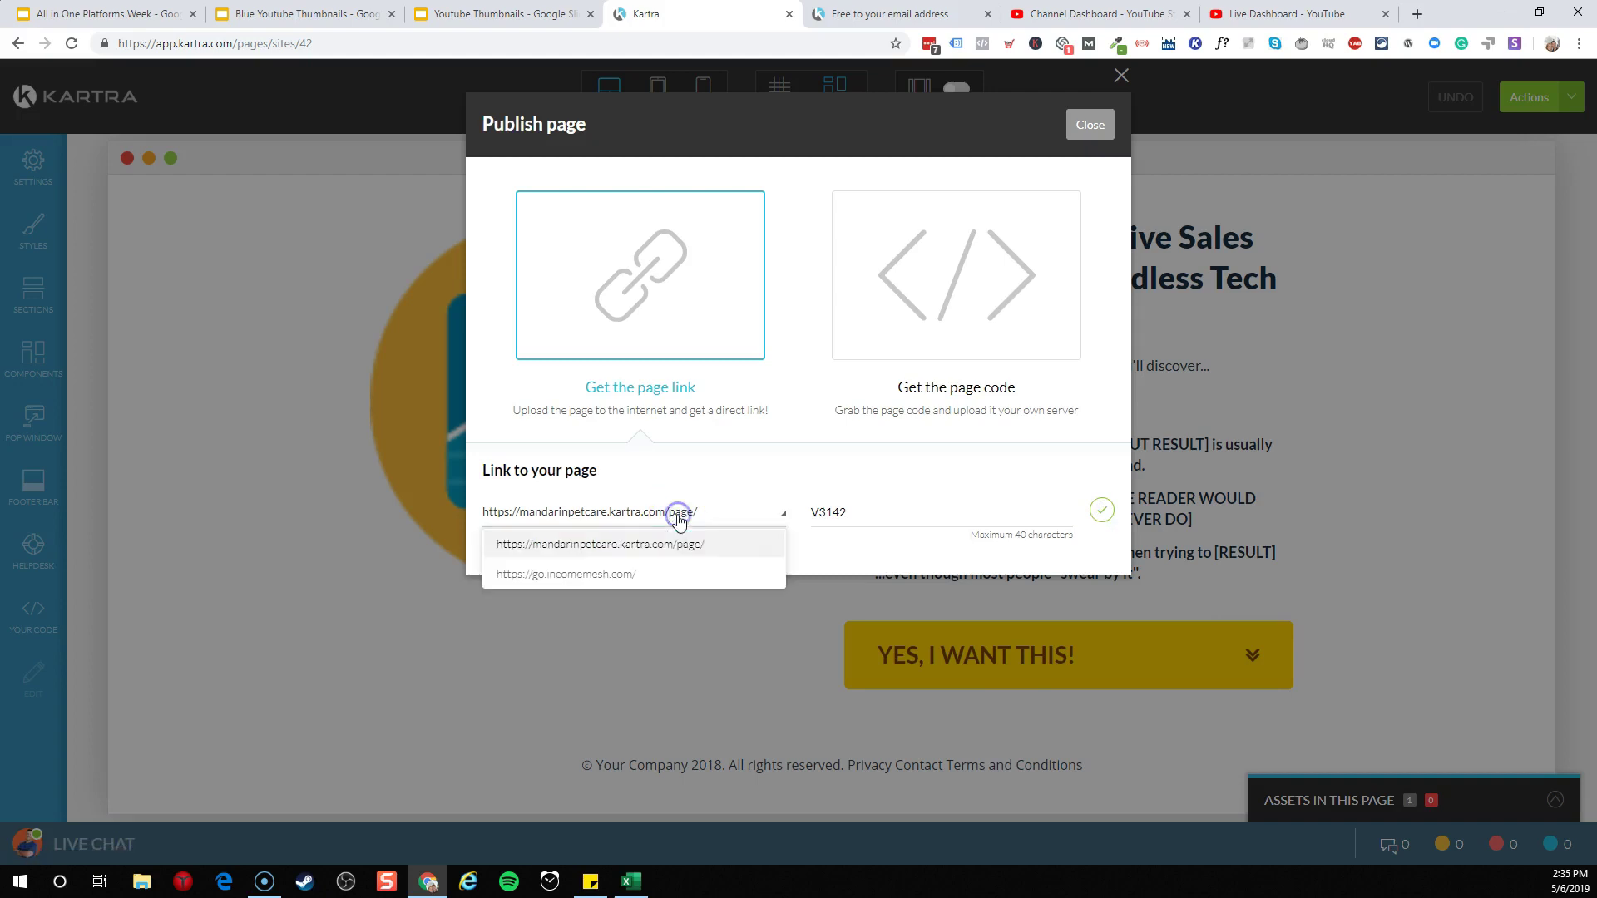
left_click(618, 574)
left_click(878, 515)
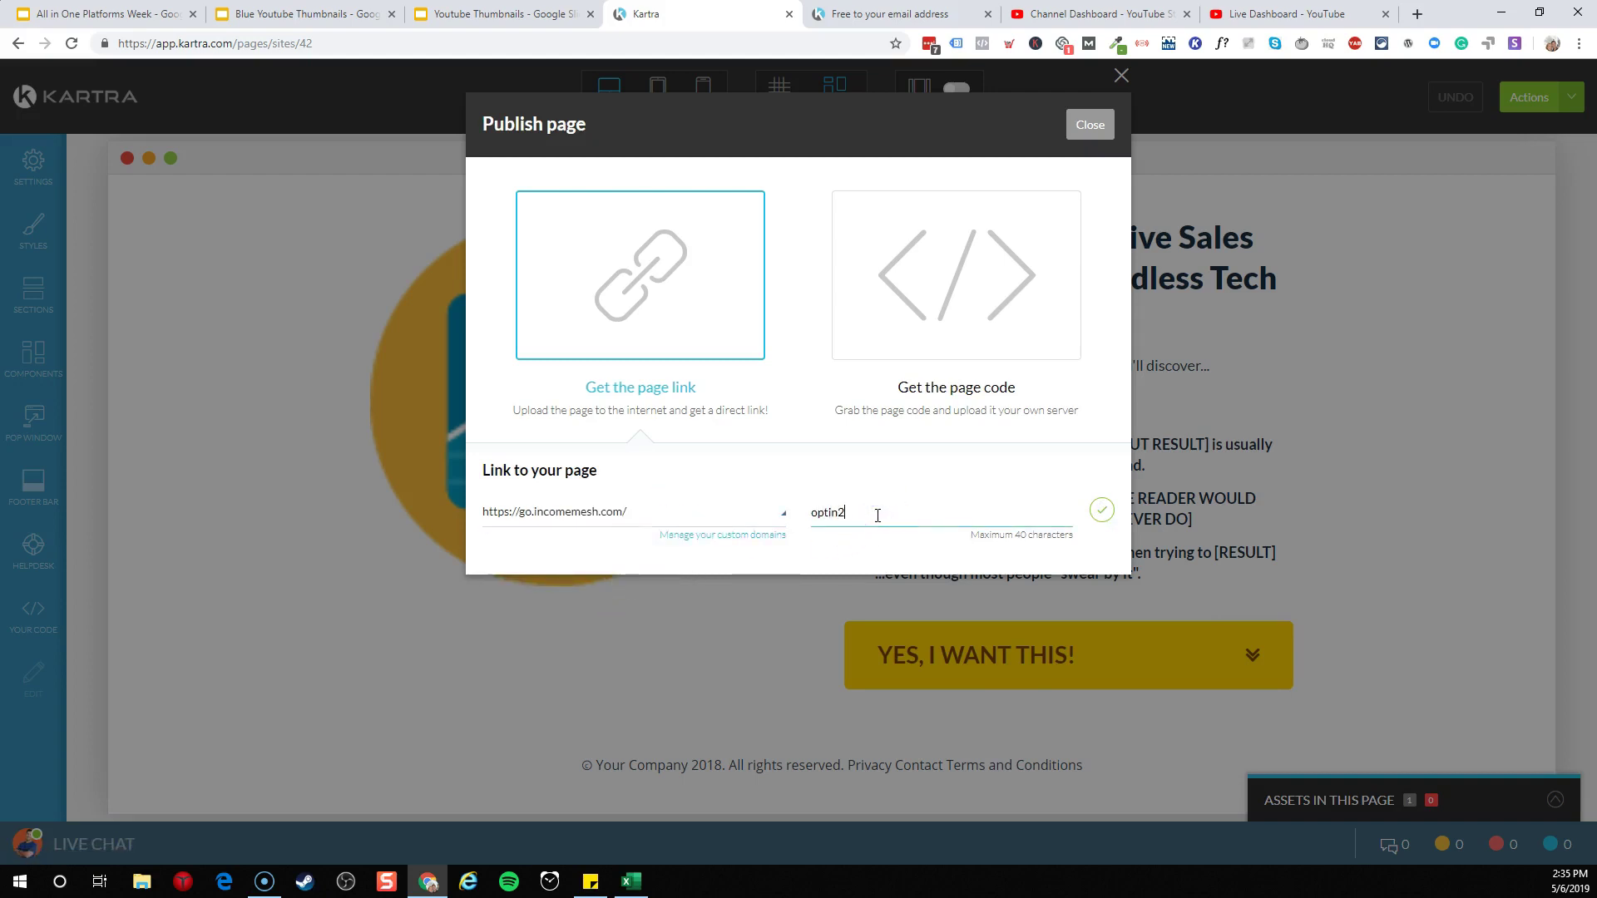
key("Return")
View the published page in a new tab, check its opt-in pop-up form and close the pop-up.
left_click(521, 515)
right_click(521, 515)
left_click(574, 536)
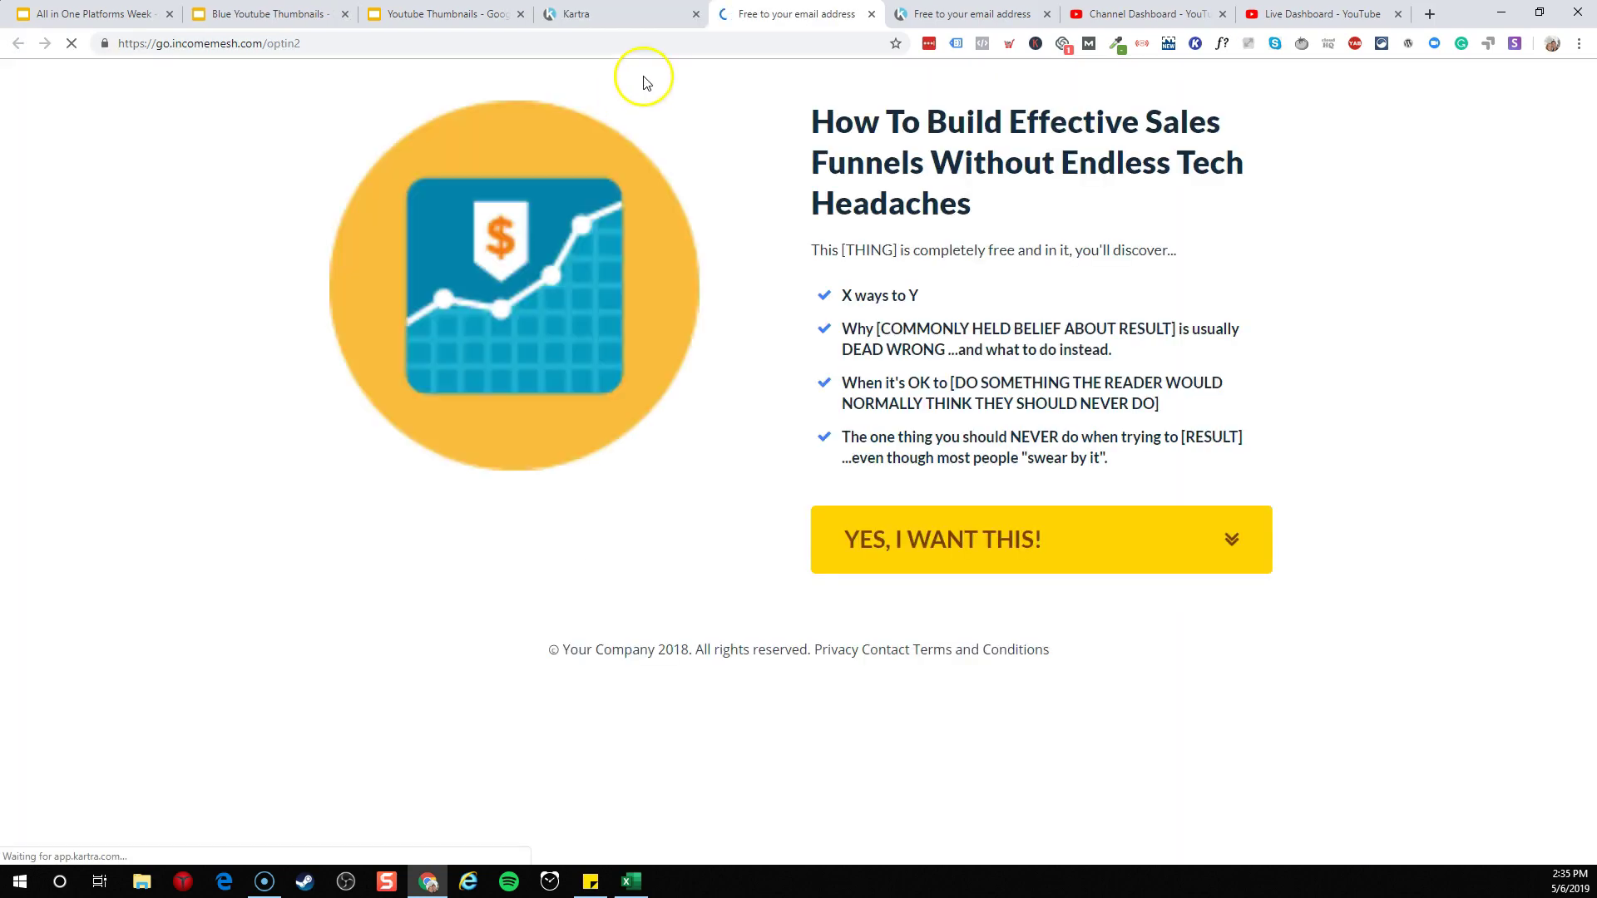
left_click(915, 542)
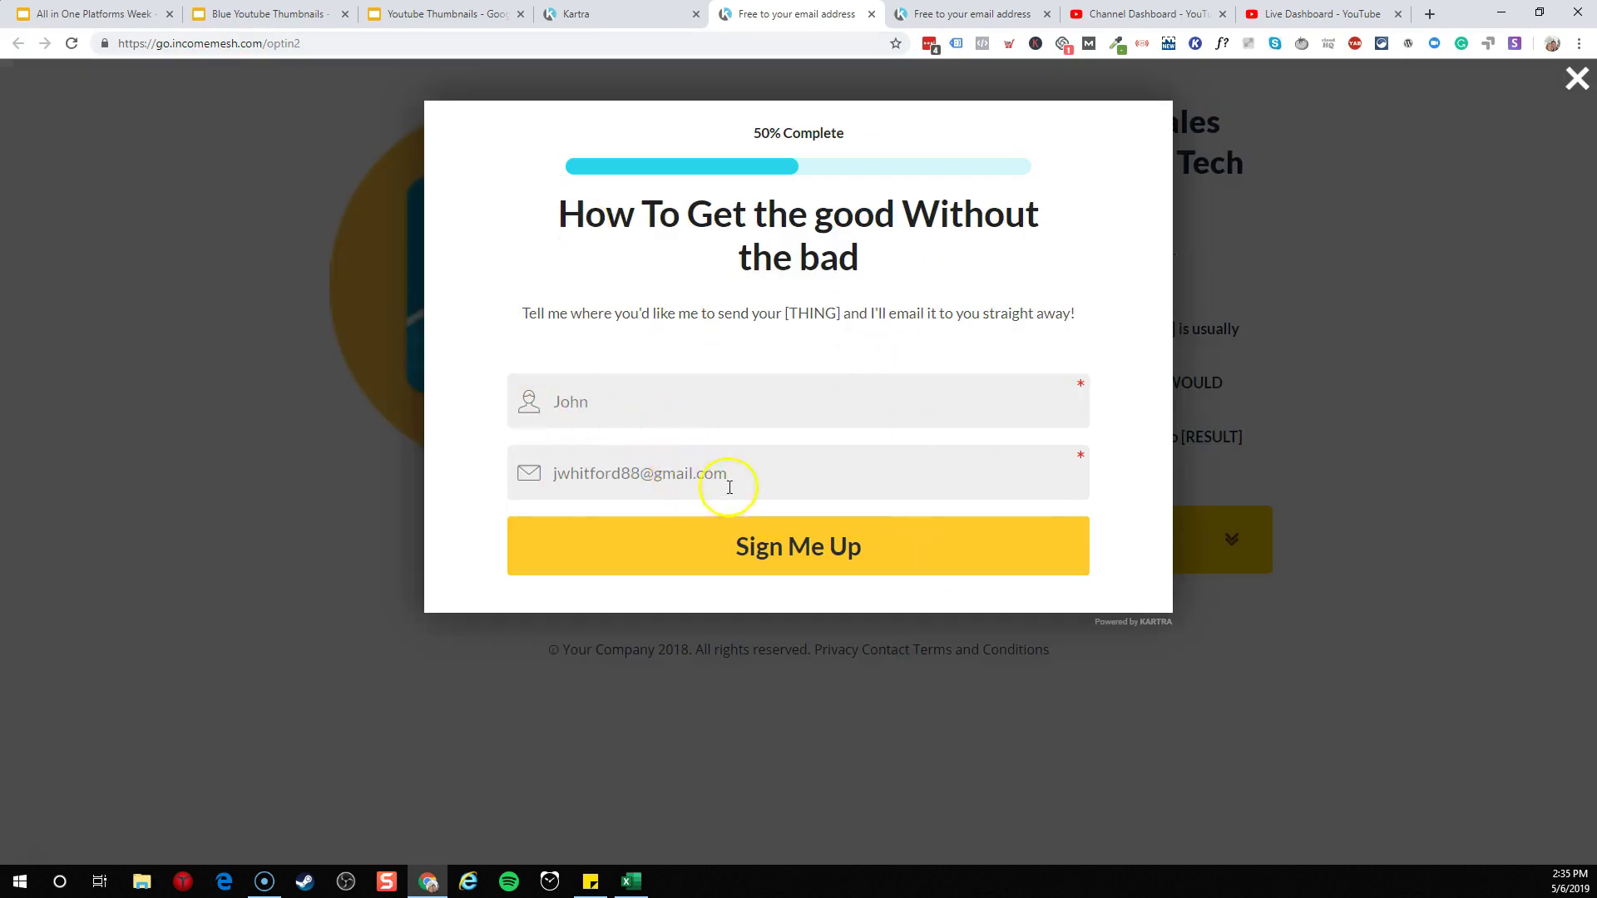
left_click(513, 492)
left_click(668, 416)
left_click(1086, 286)
left_click(1573, 83)
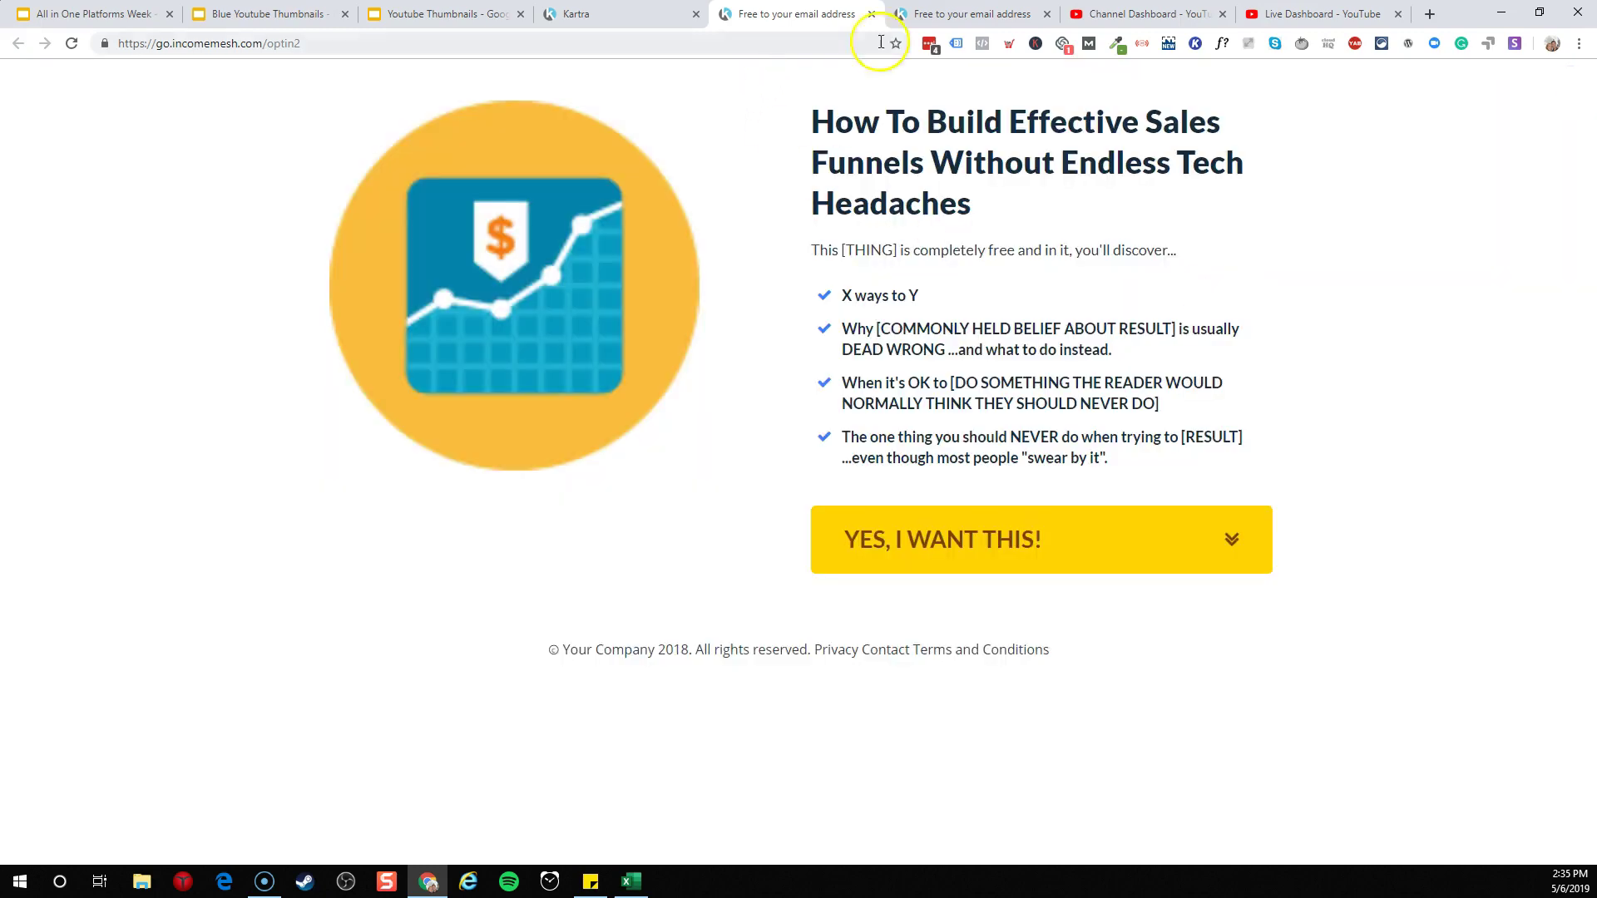
Close the two published page previews and the publishing dialog, and exit the page editor to the pages list.
left_click(871, 15)
left_click(871, 15)
left_click(1069, 131)
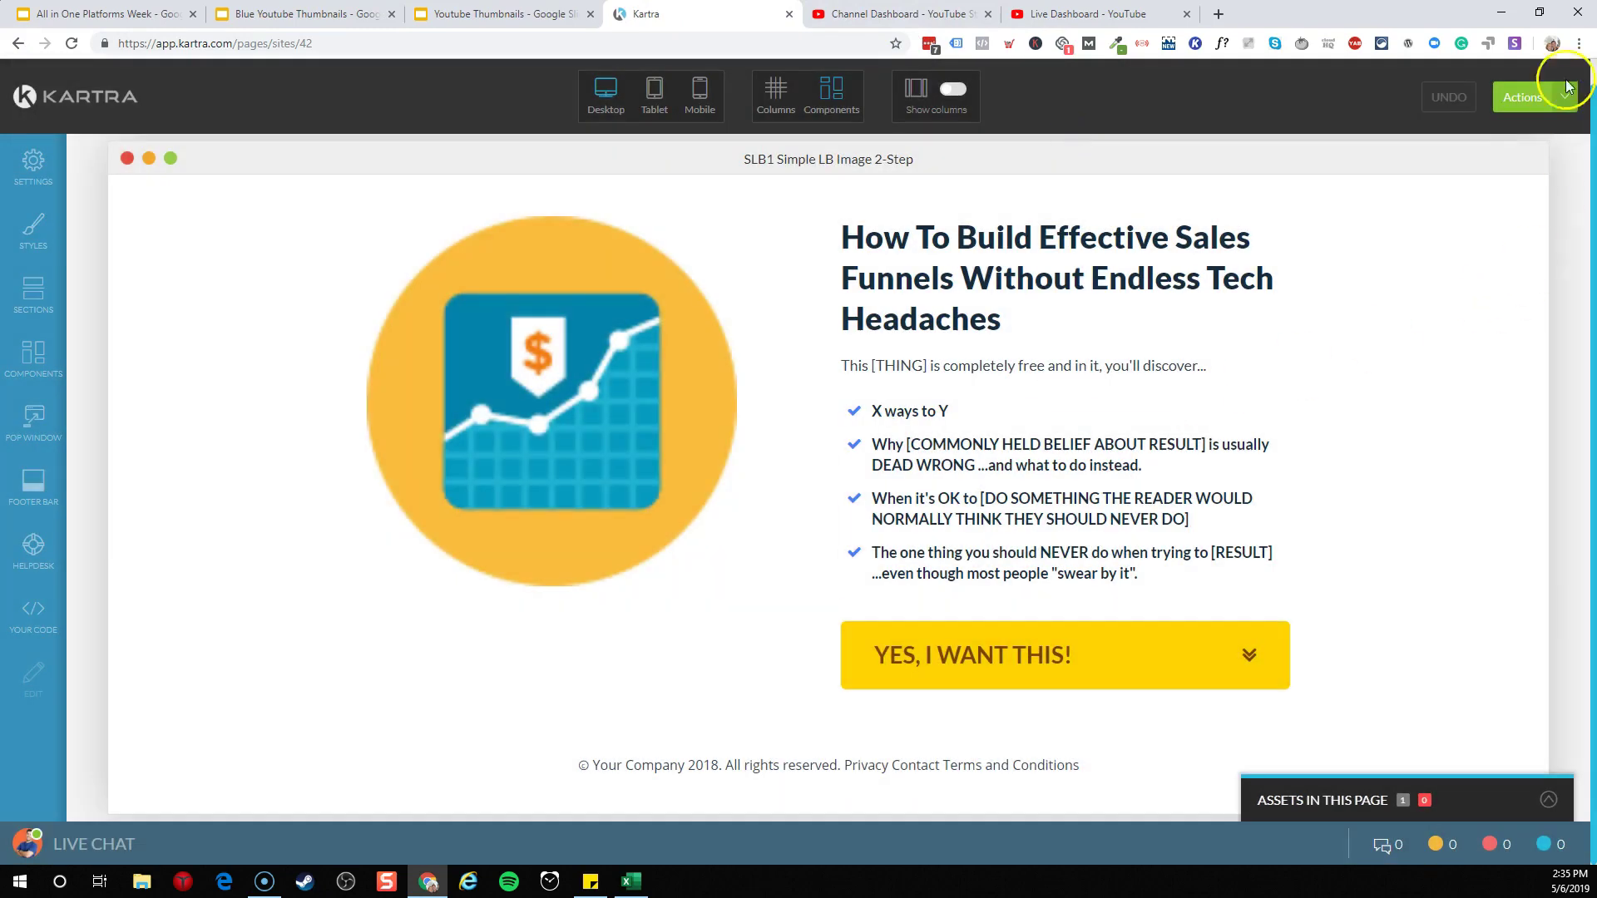
left_click(1565, 97)
left_click(1457, 273)
left_click(948, 135)
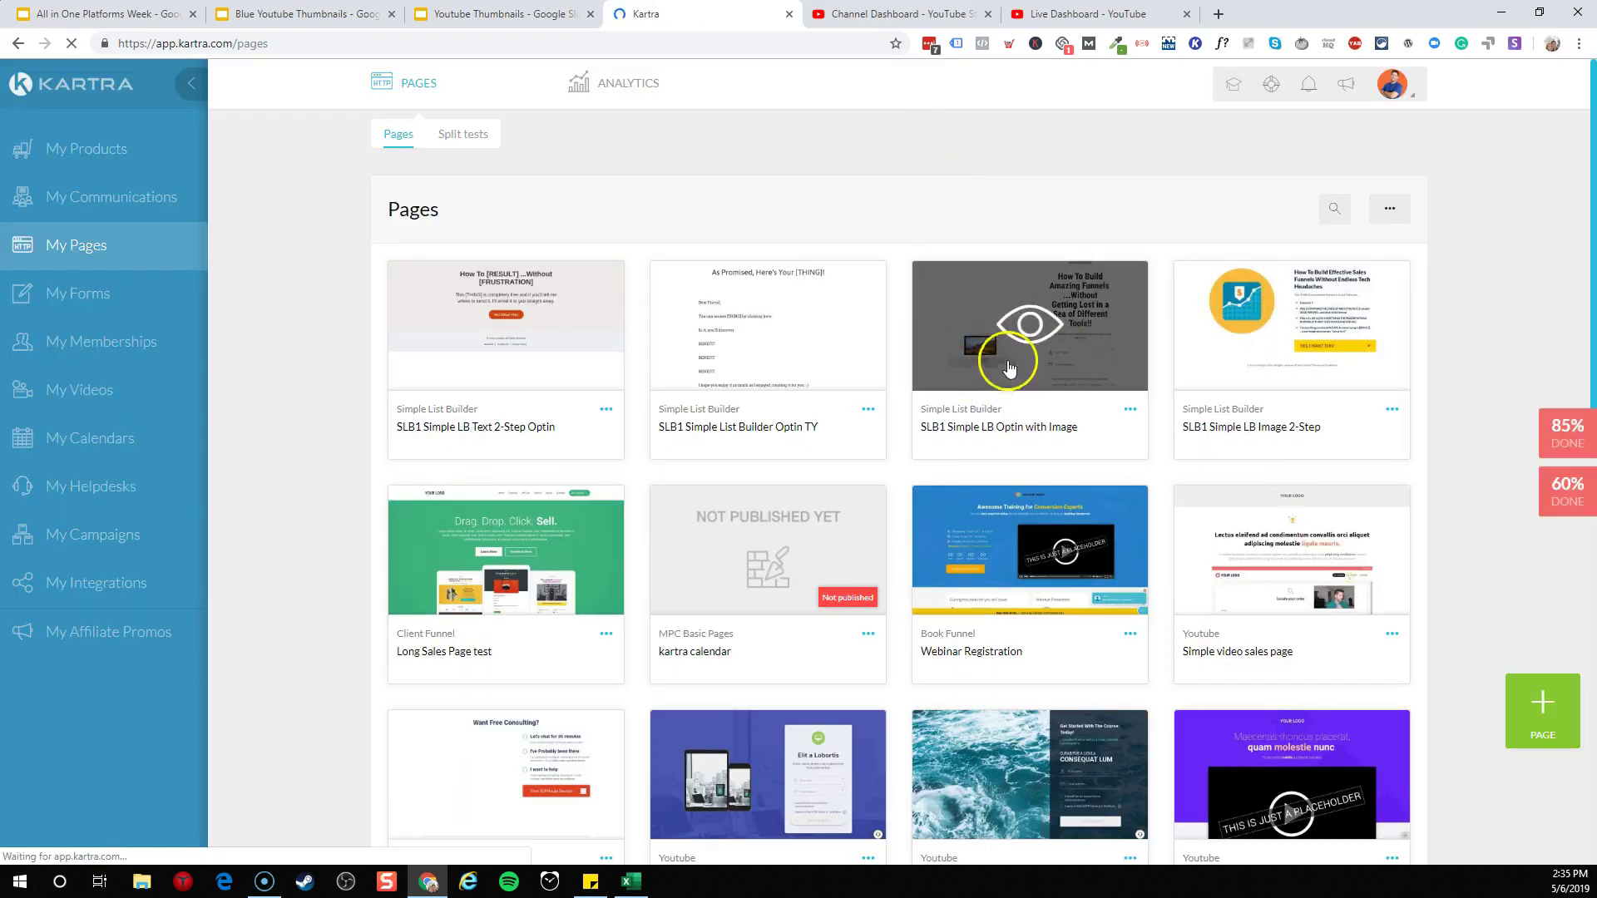
Start a new page split test named "Opt IN Simple List Build" and proceed to the selection of its pages.
left_click(462, 134)
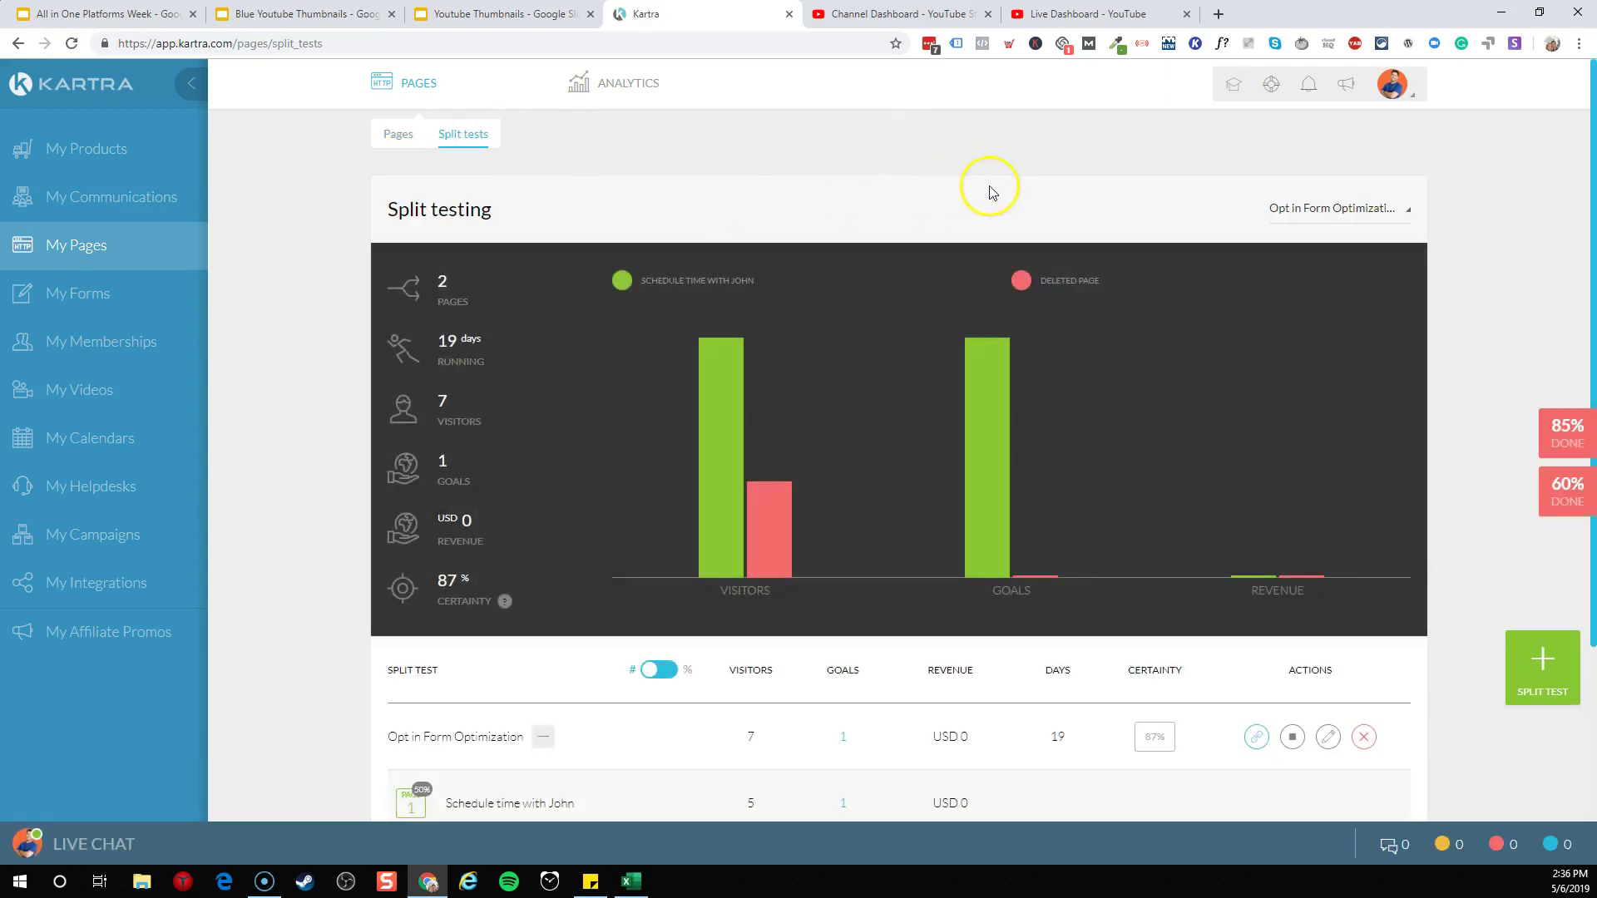
left_click(1514, 670)
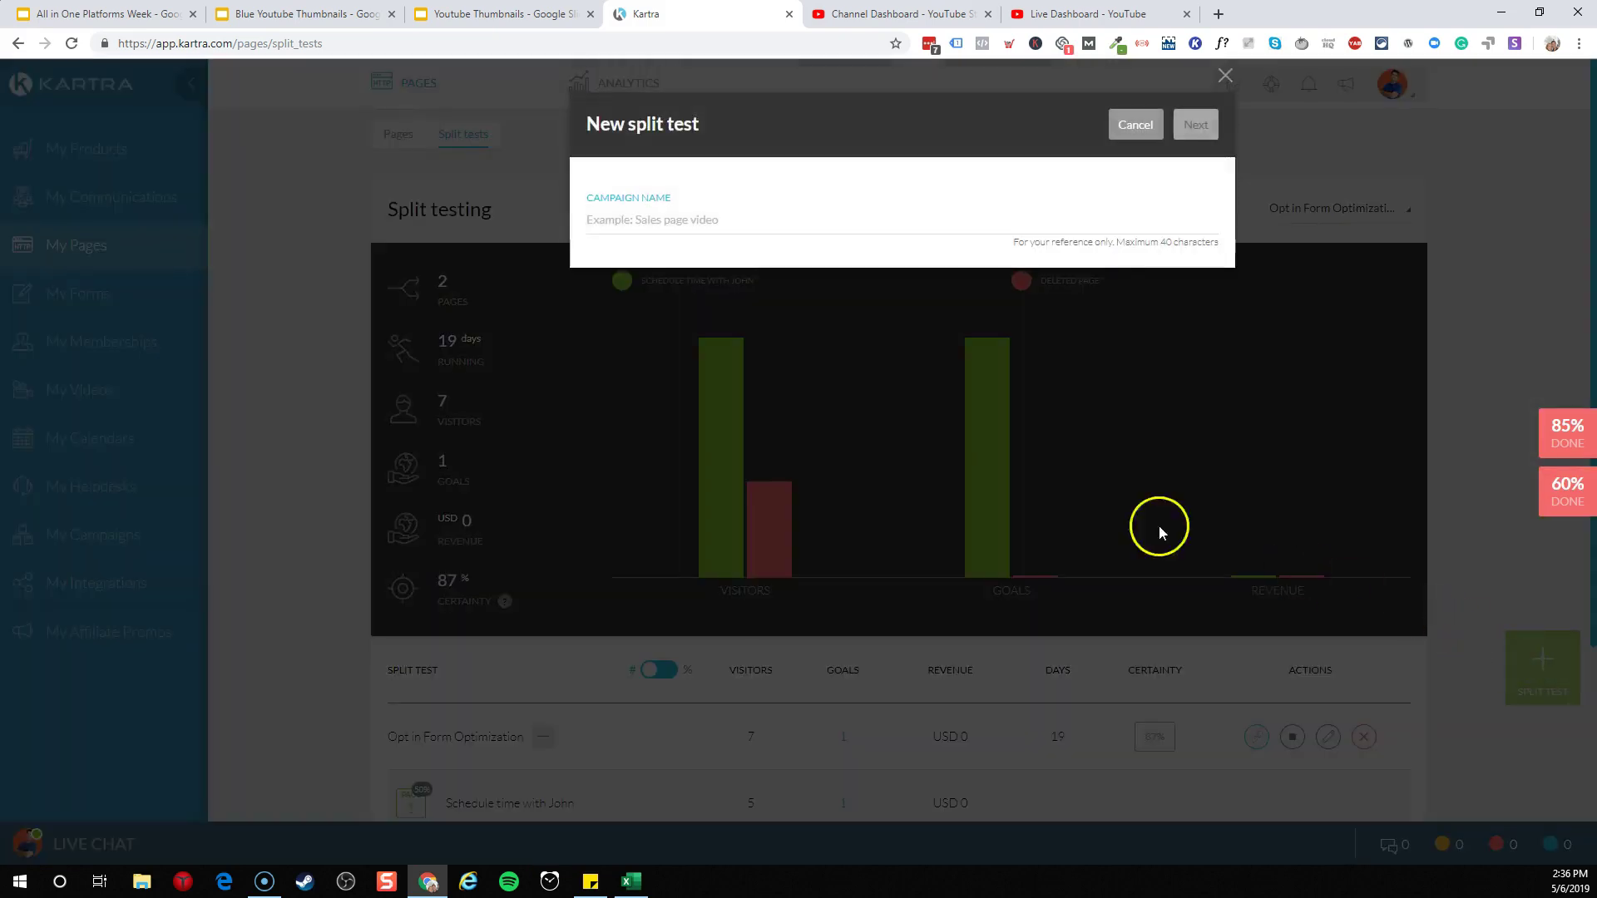
left_click(730, 220)
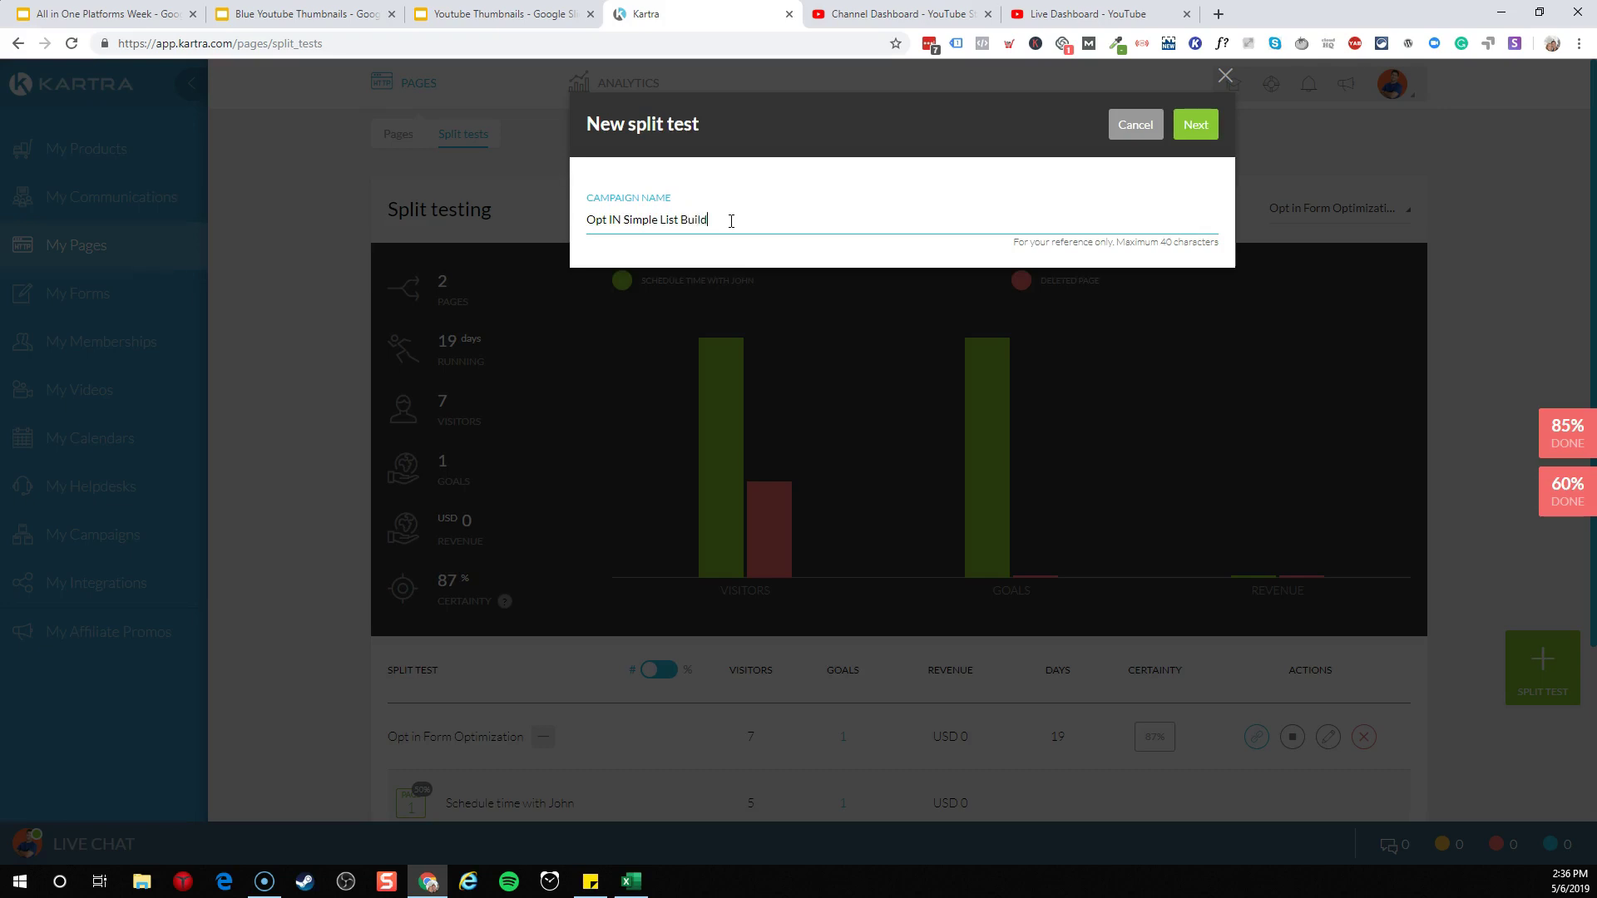
left_click(1132, 121)
left_click(1197, 129)
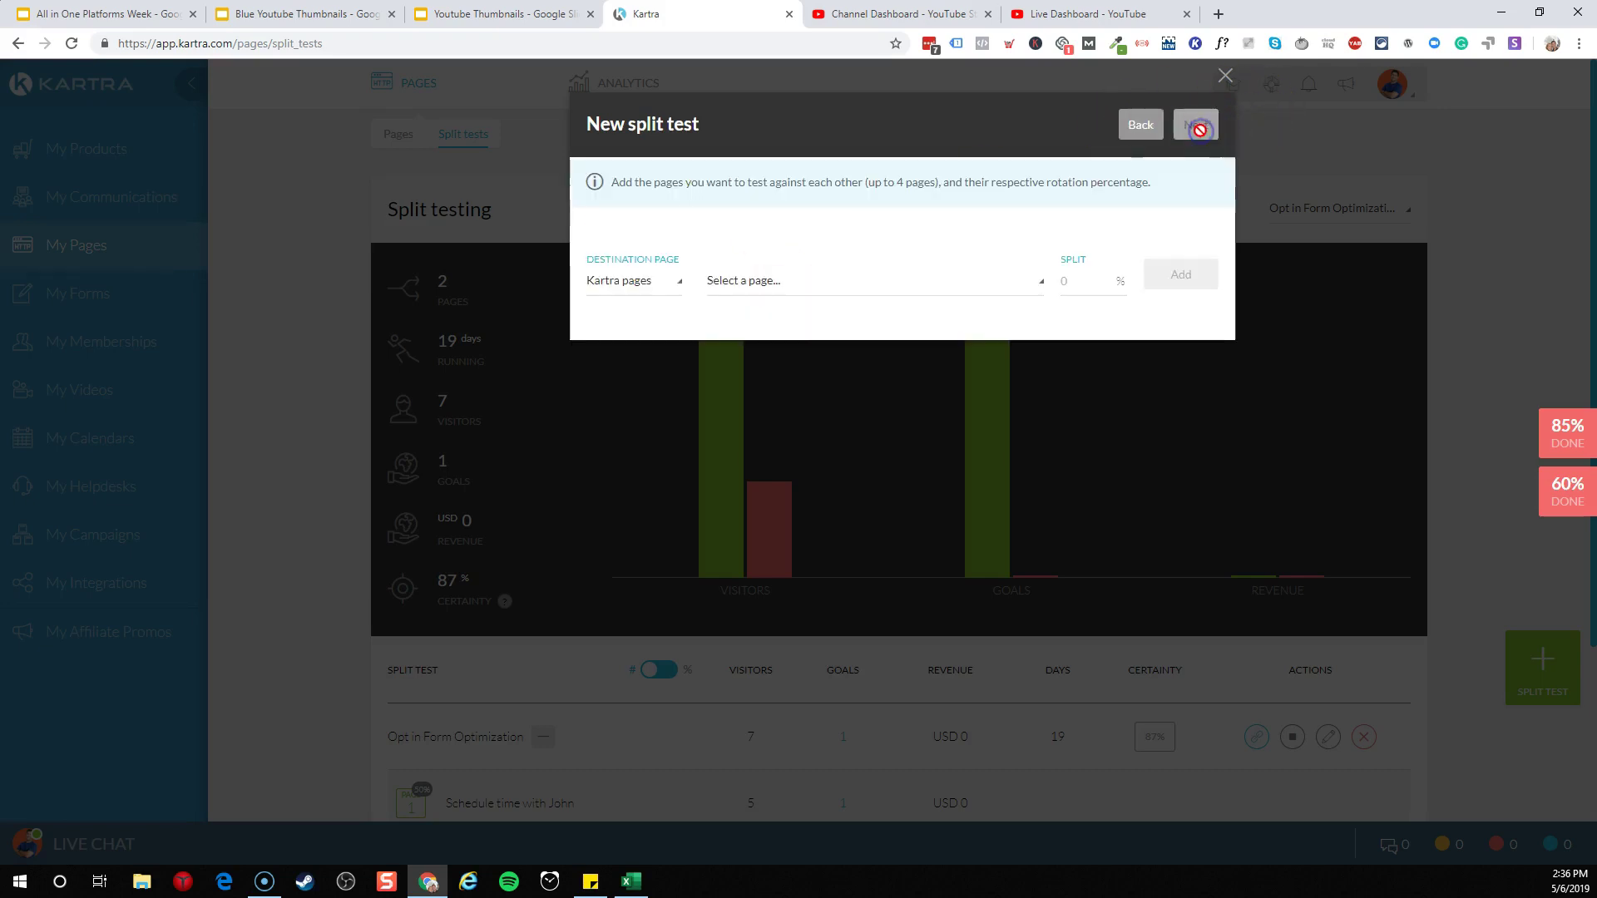
Choose the Kartra page "SLB1 Simple LB Optin with Image" as the first destination page of the split test.
left_click(848, 286)
left_click(623, 280)
left_click(830, 283)
scroll(869, 363, "down", 5)
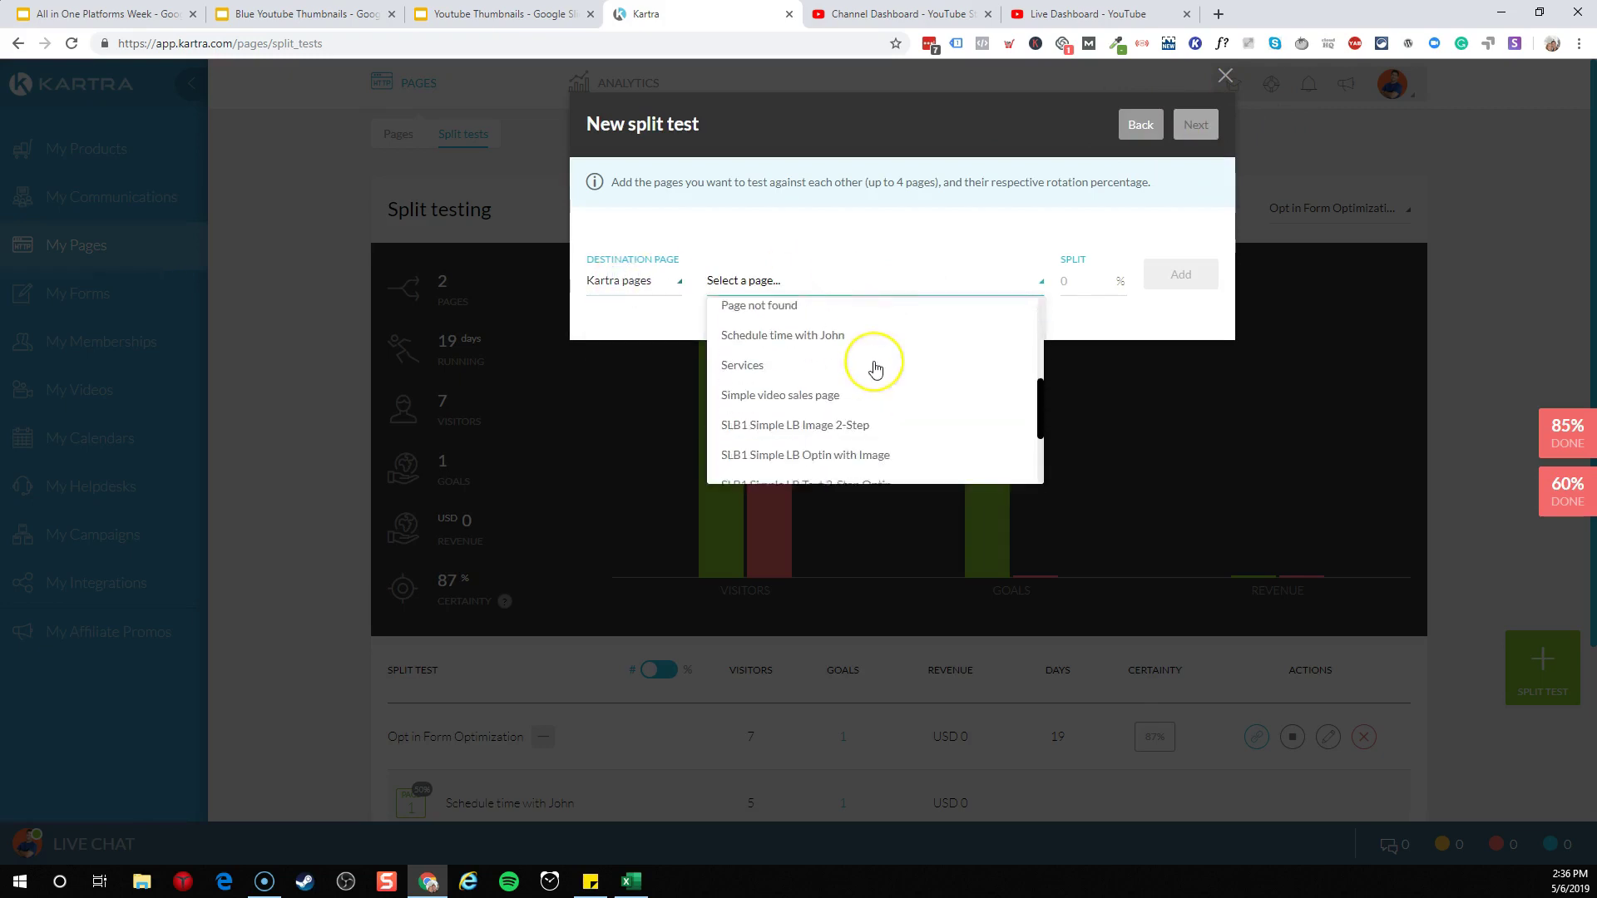
scroll(914, 366, "up", 2)
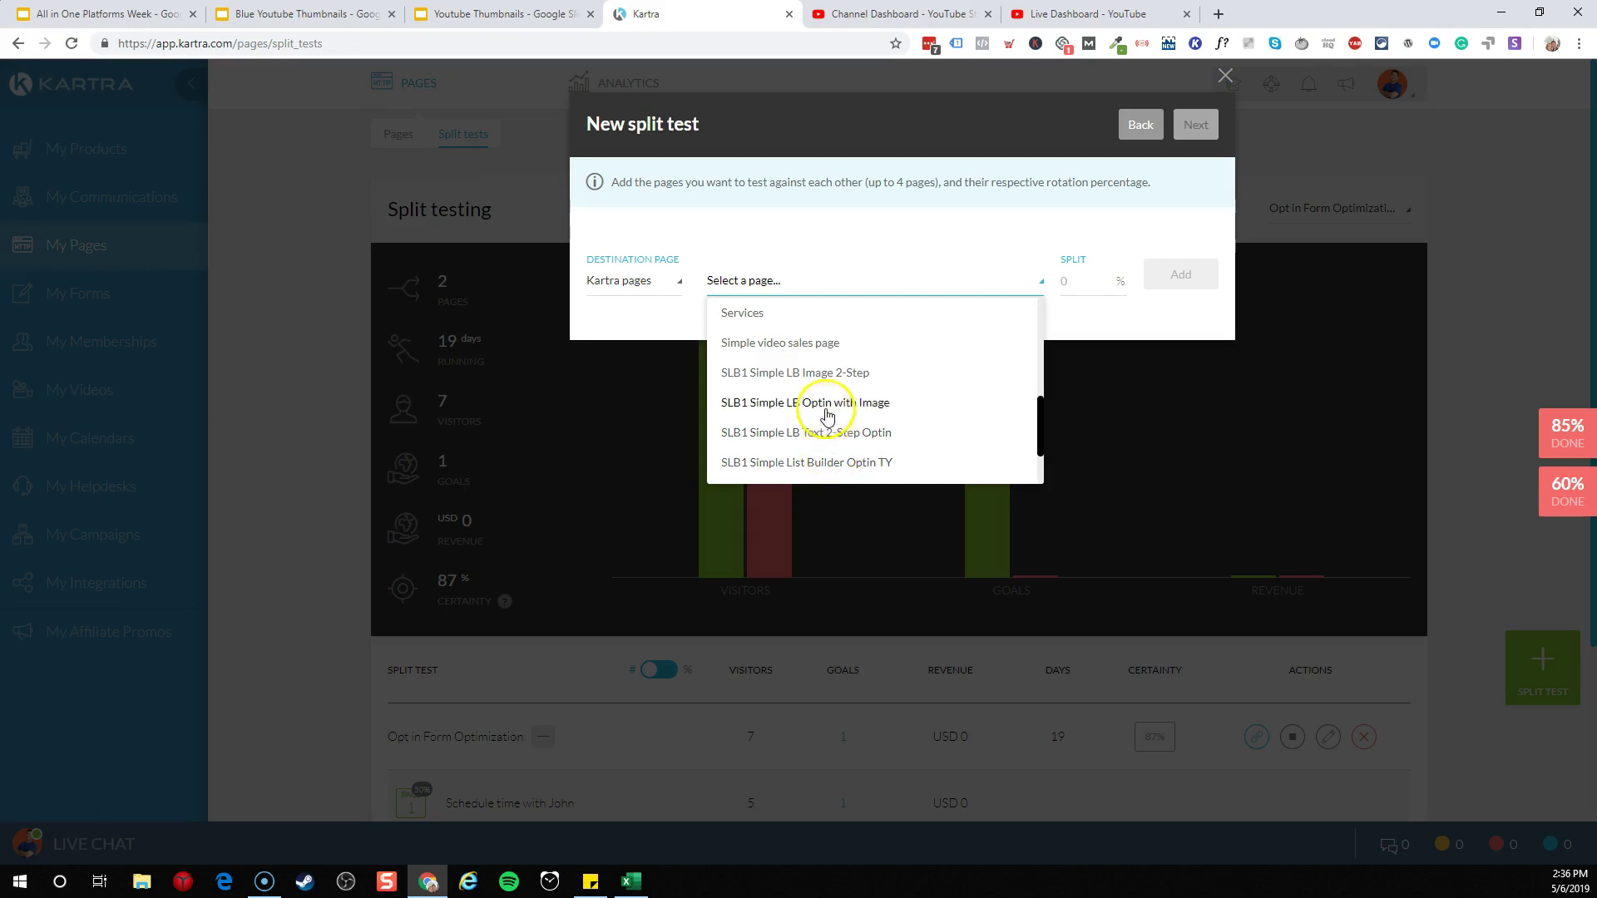
left_click(823, 404)
left_click(1096, 282)
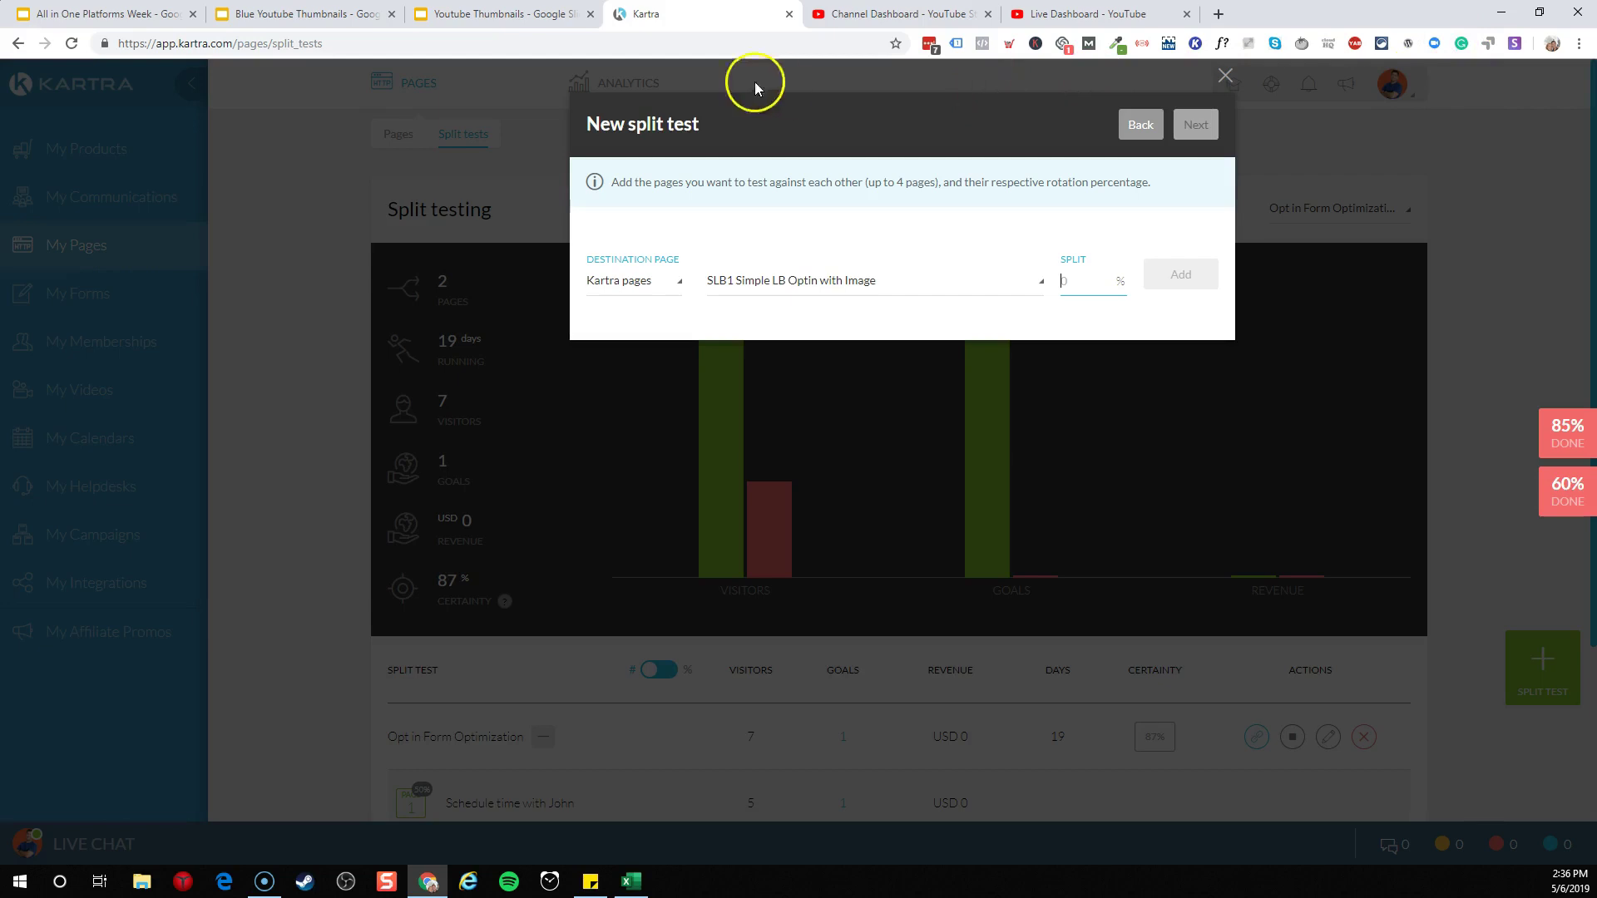
Duplicate the Kartra browser tab, and add the chosen opt-in page to the split test with a 50% share.
right_click(725, 12)
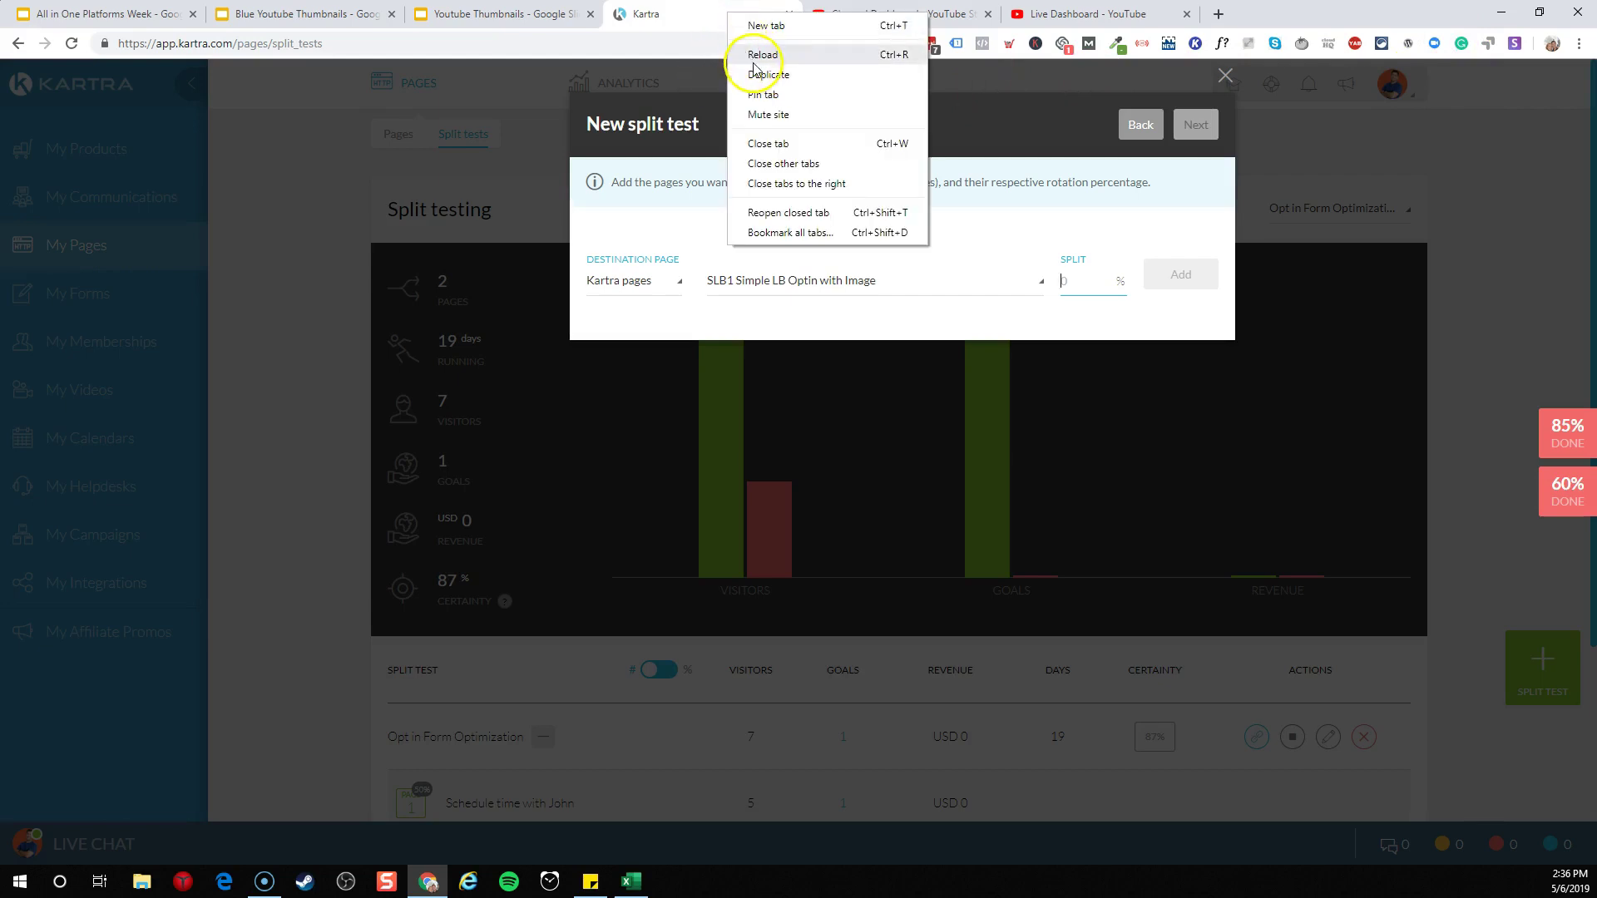
left_click(755, 74)
left_click(725, 14)
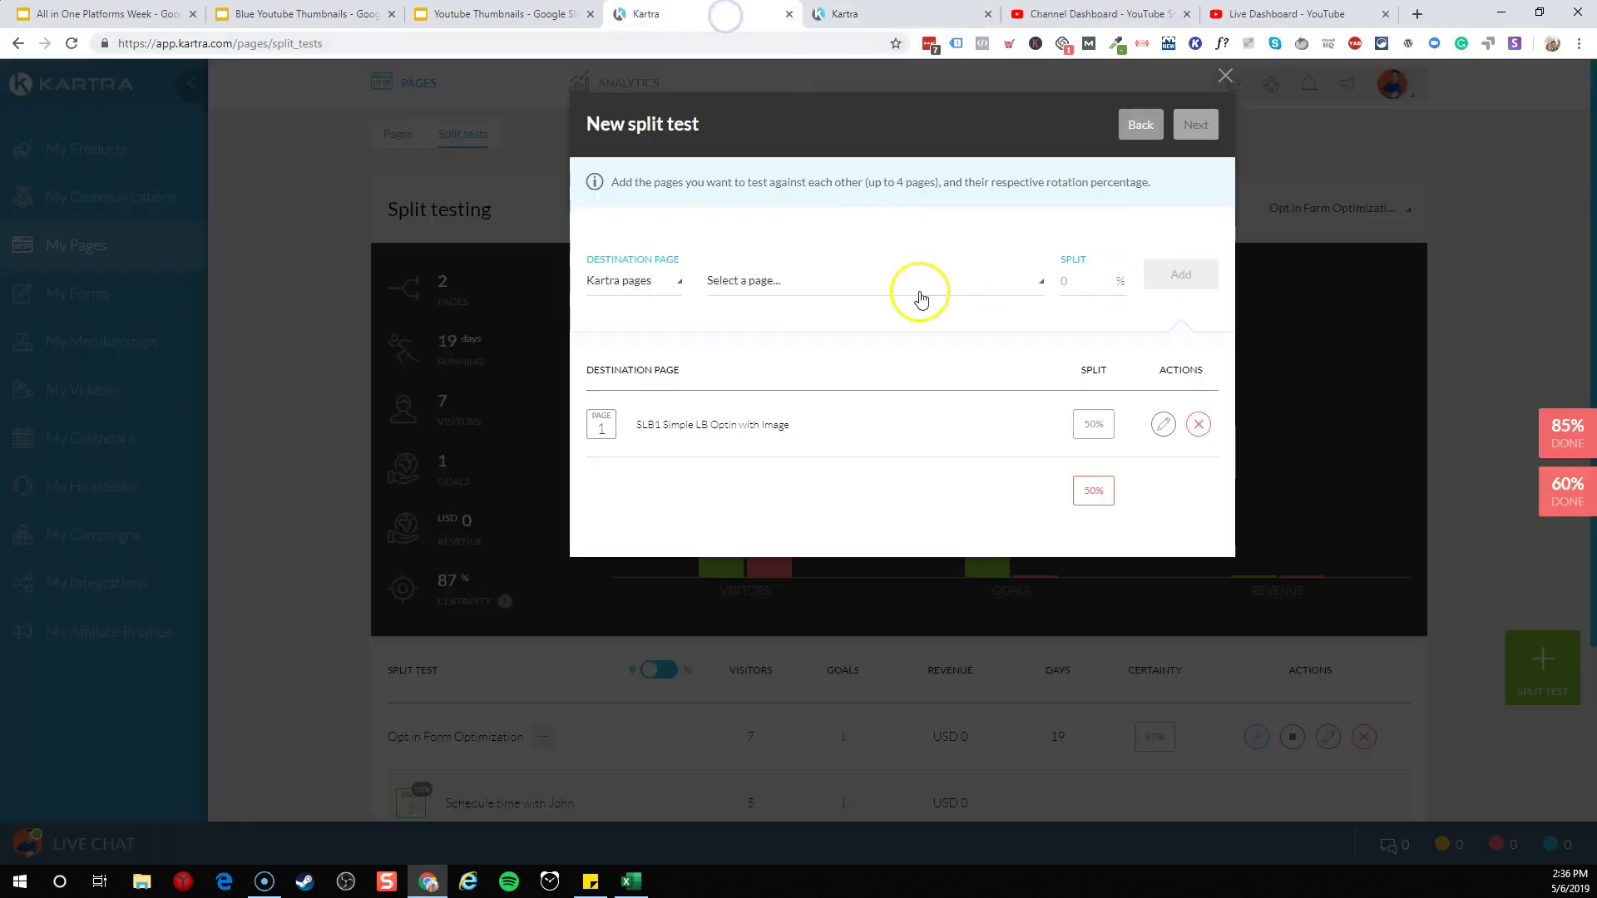
left_click(646, 284)
left_click(649, 313)
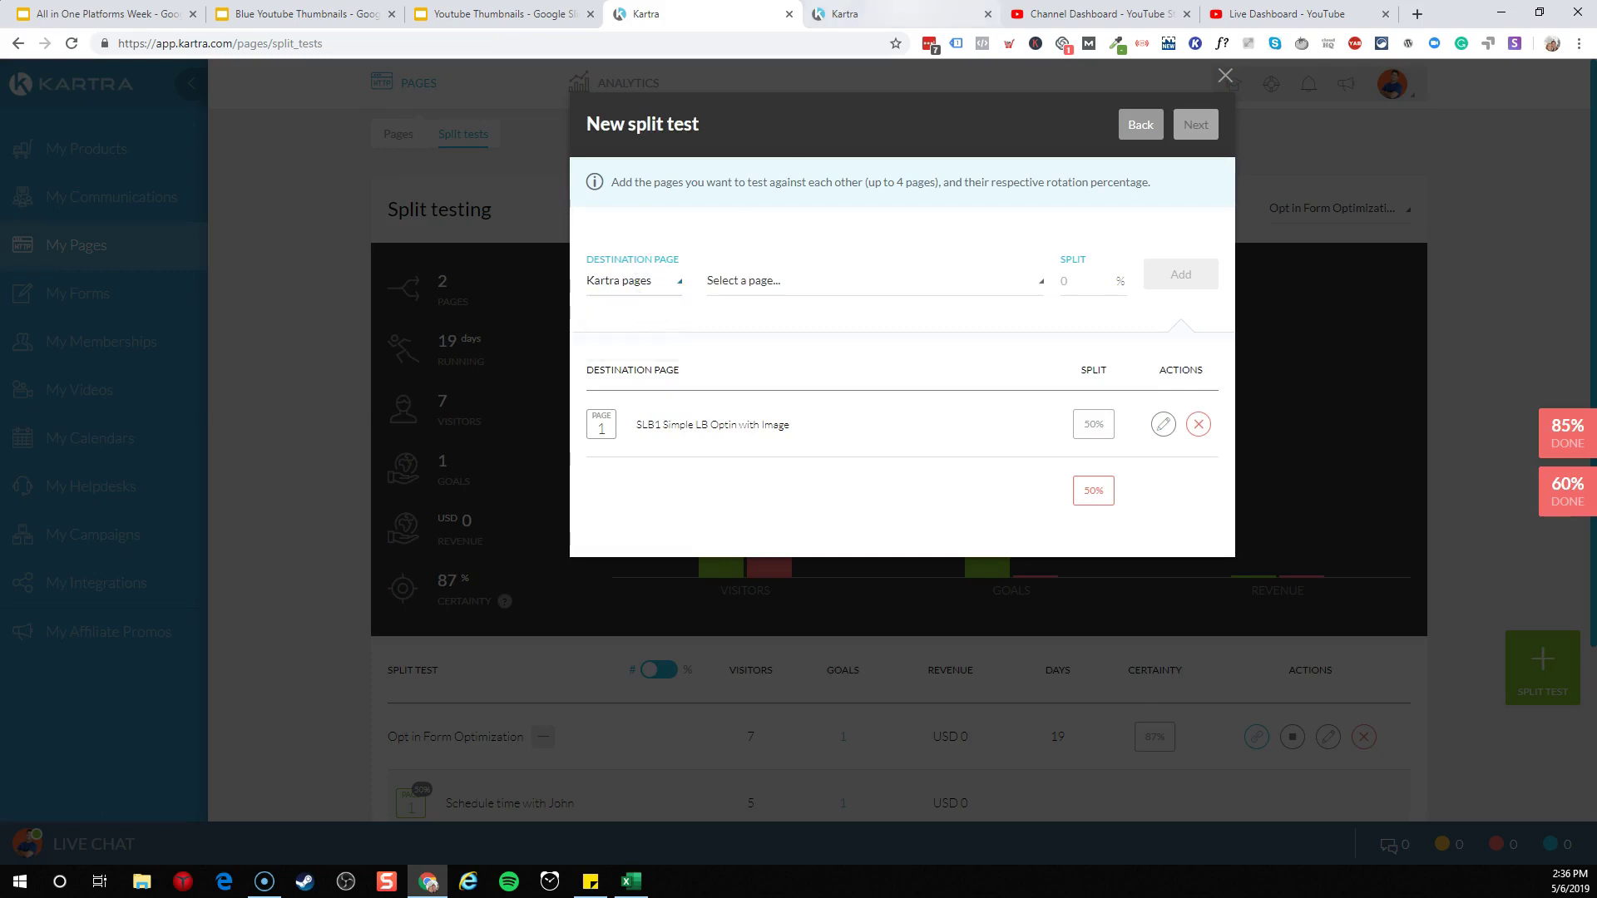
Filter the pages in the duplicated tab by the Simple List Builder category and check the exact names of the opt-in pages.
left_click(865, 14)
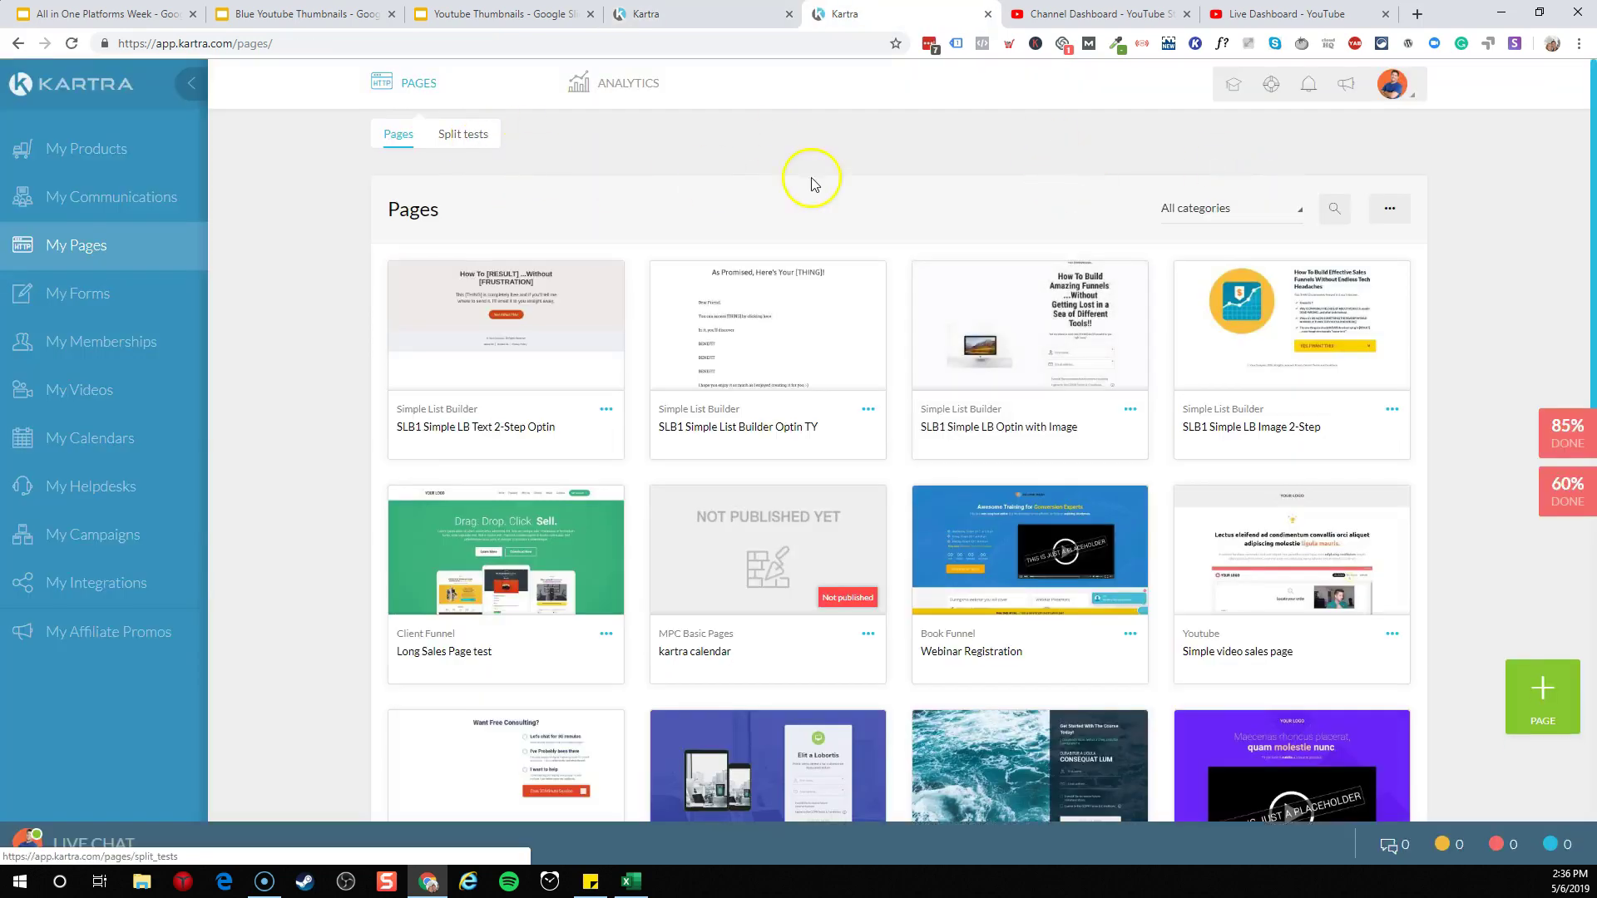
left_click(1223, 208)
scroll(1205, 333, "down", 2)
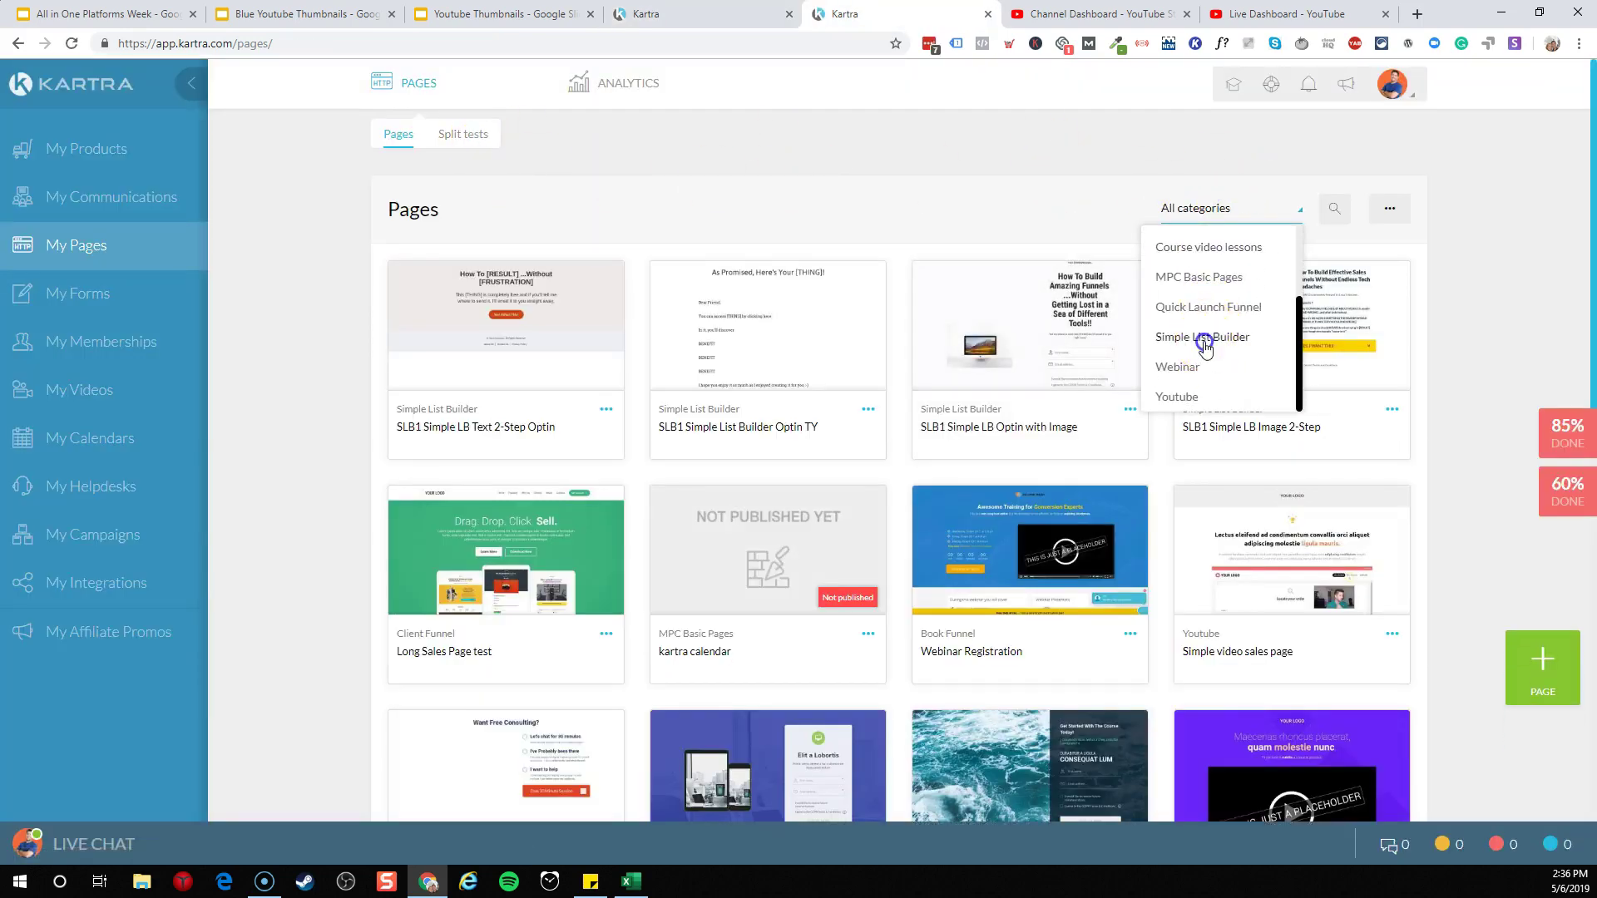
left_click(1204, 337)
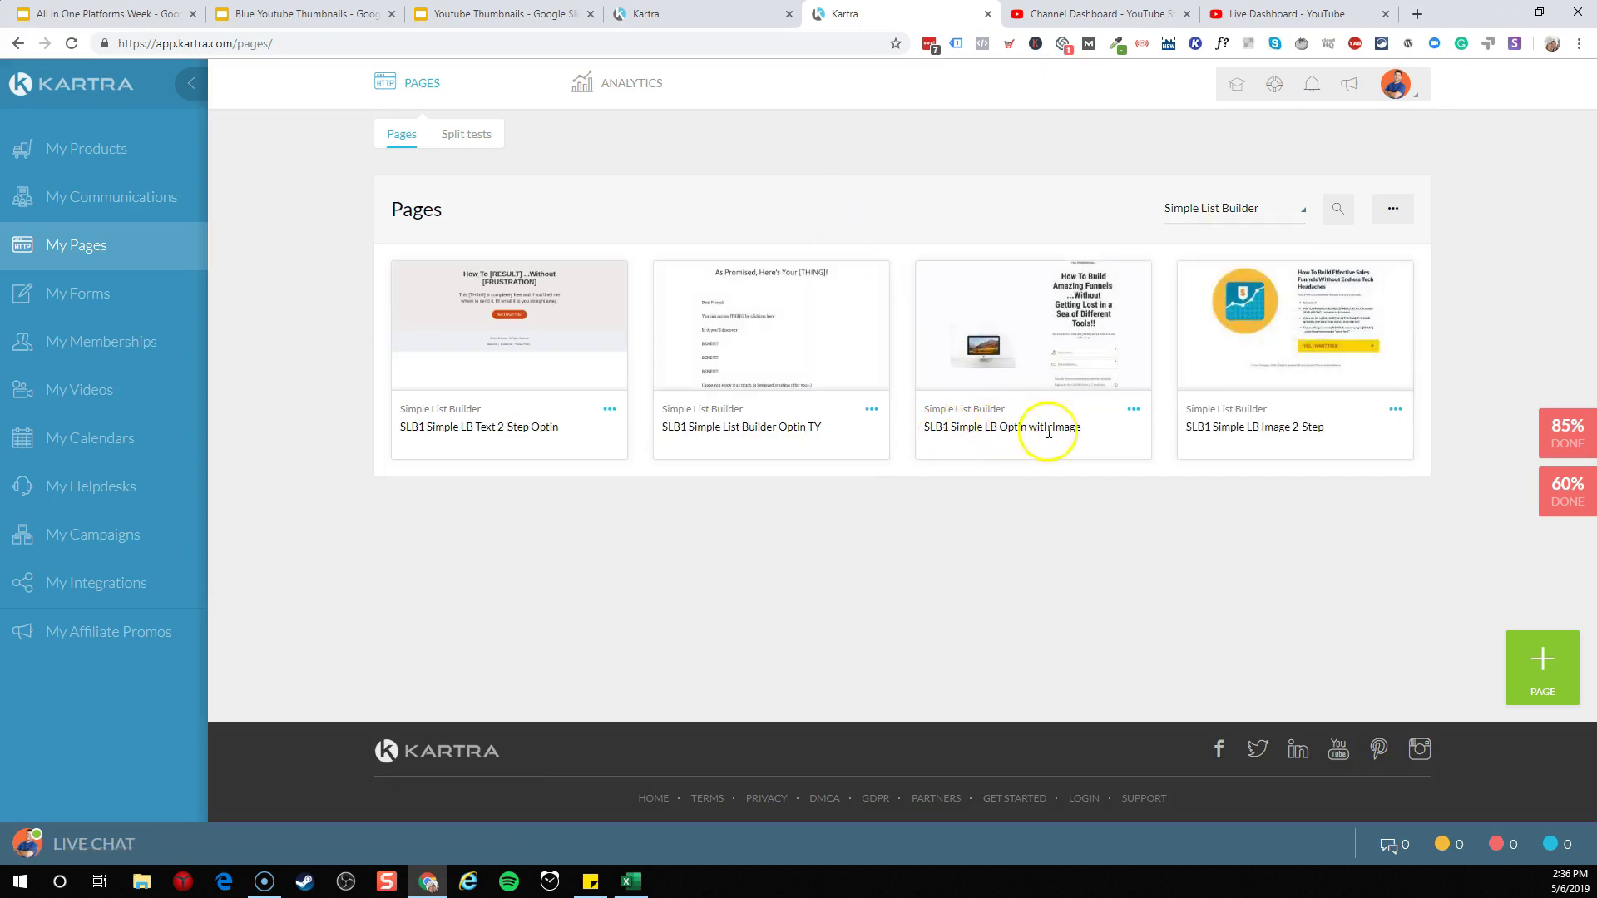
left_click(707, 14)
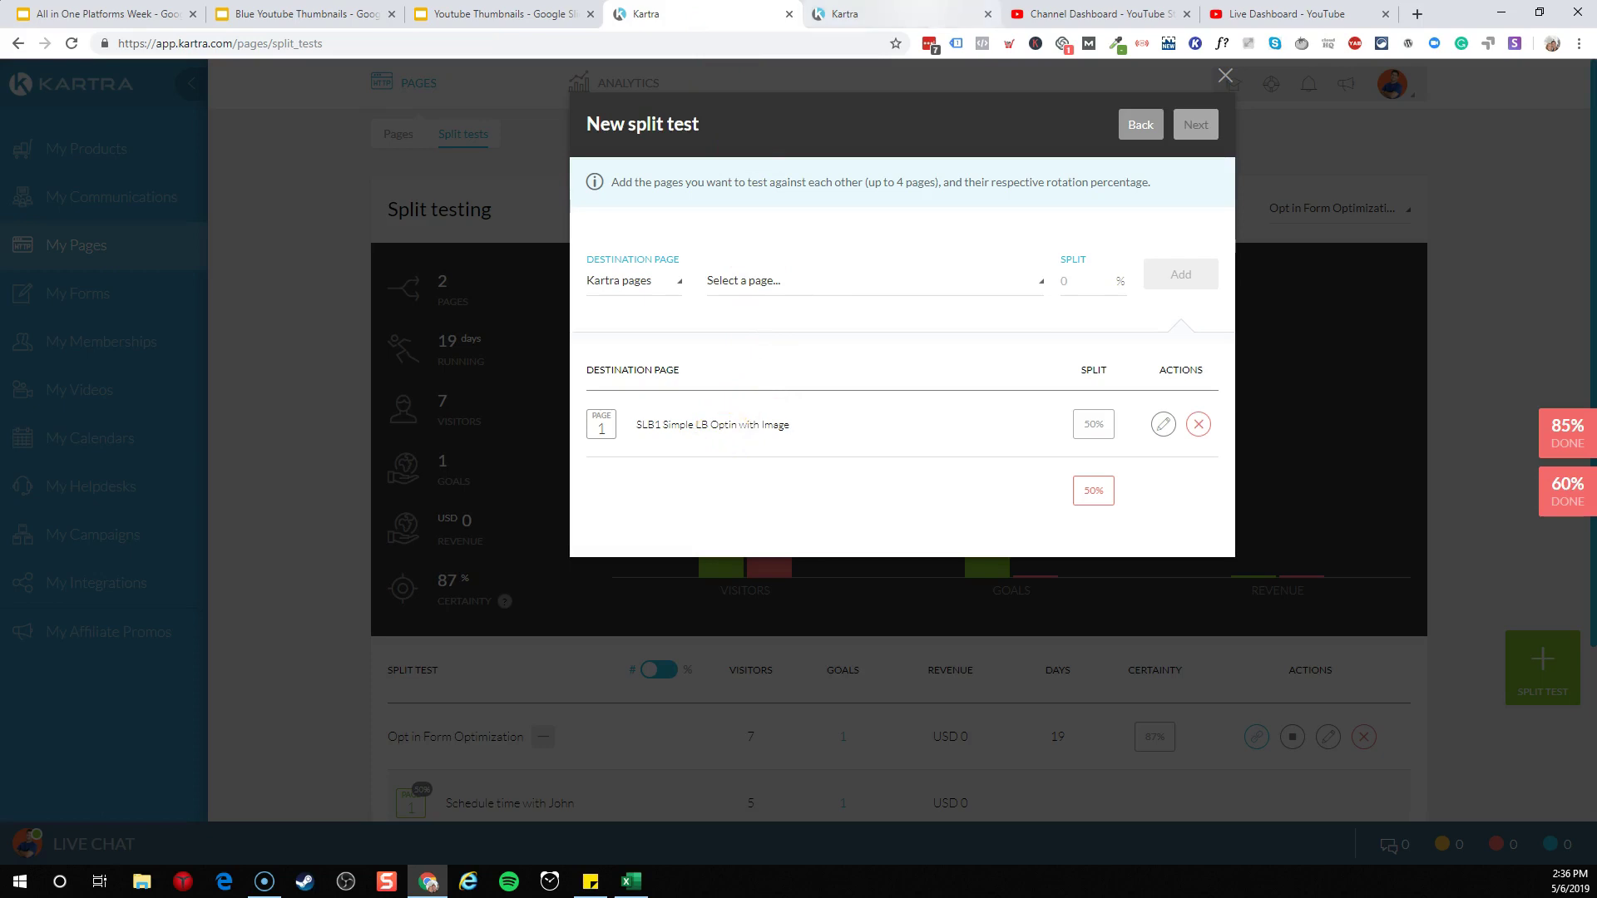
left_click(894, 14)
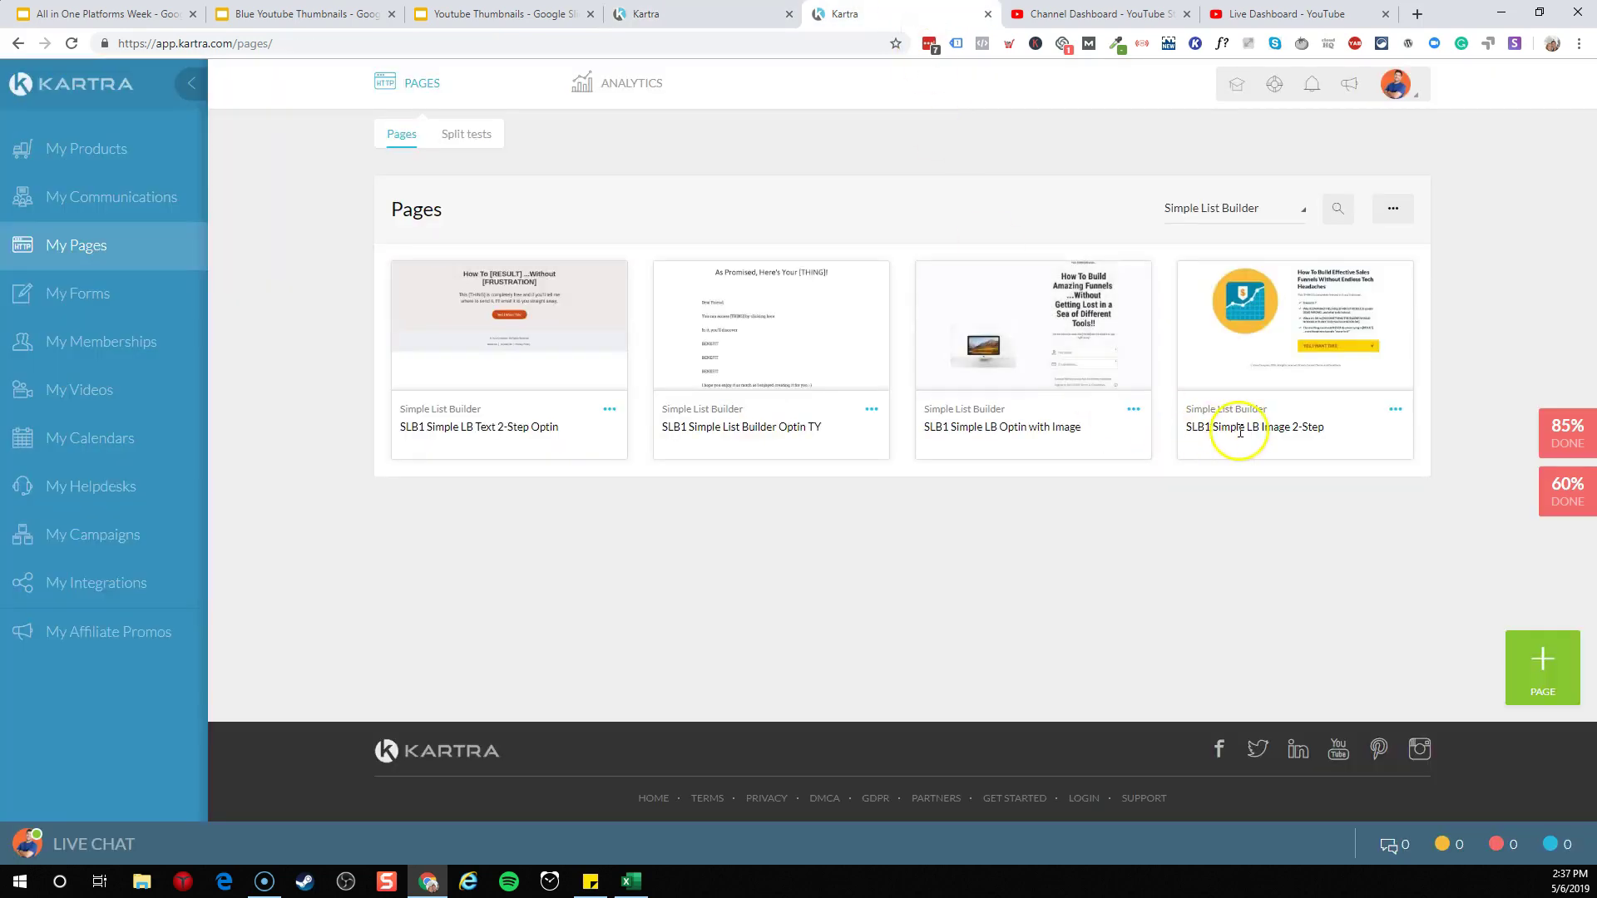
Add the Kartra page "SLB1 Simple LB Image 2-Step" to the split test with a 50% share, and proceed to the goals.
key("ctrl+shift+Tab")
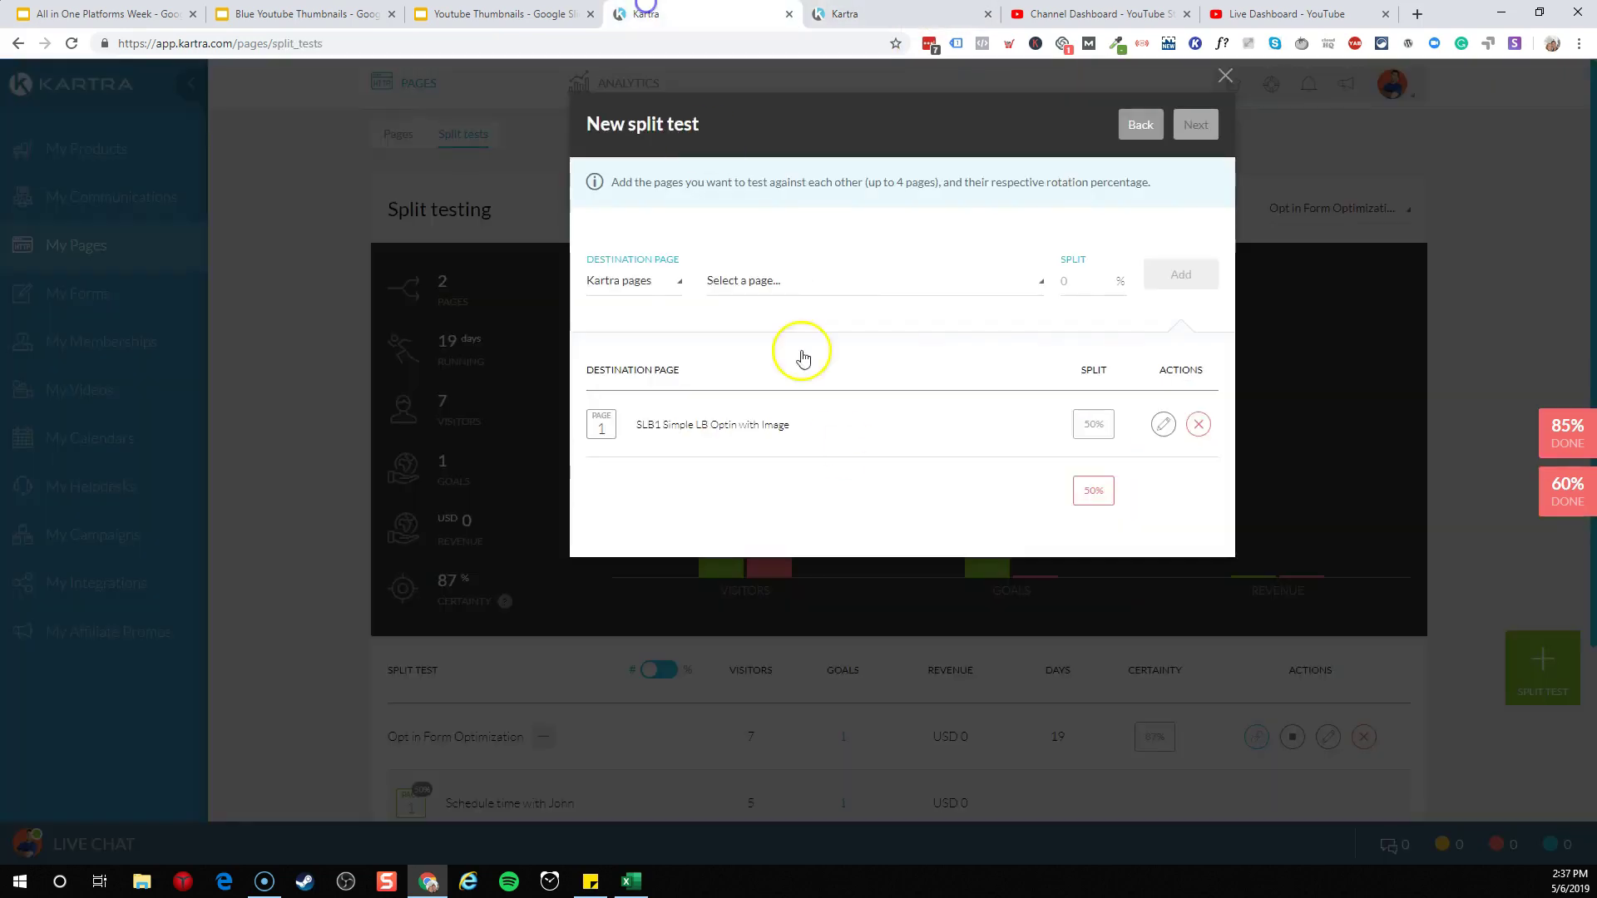
left_click(902, 280)
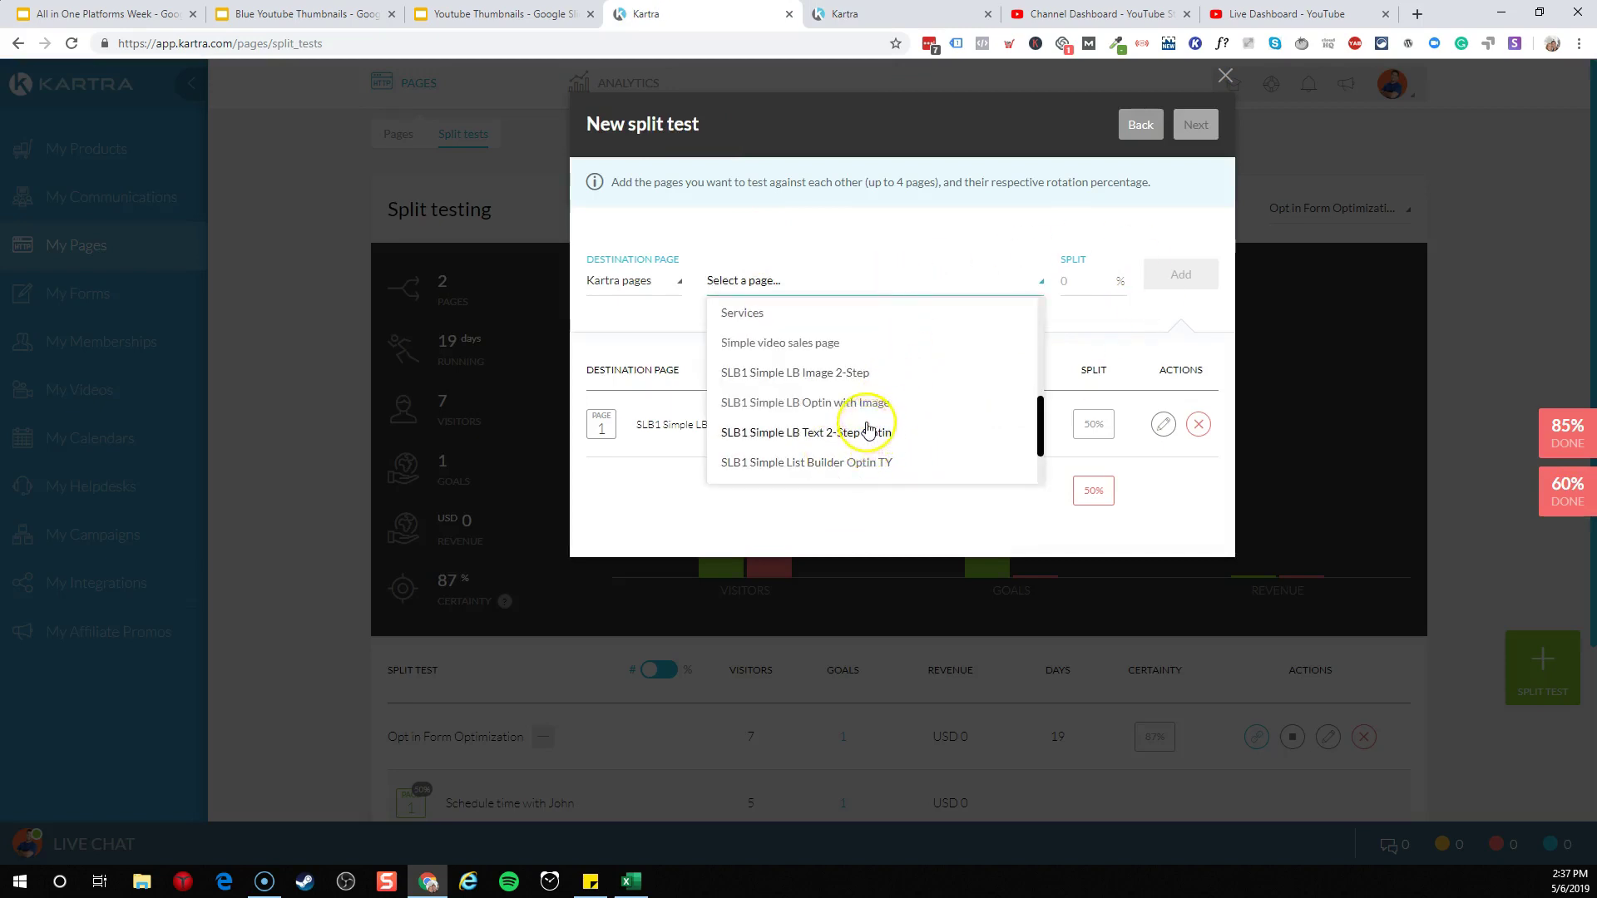
left_click(859, 374)
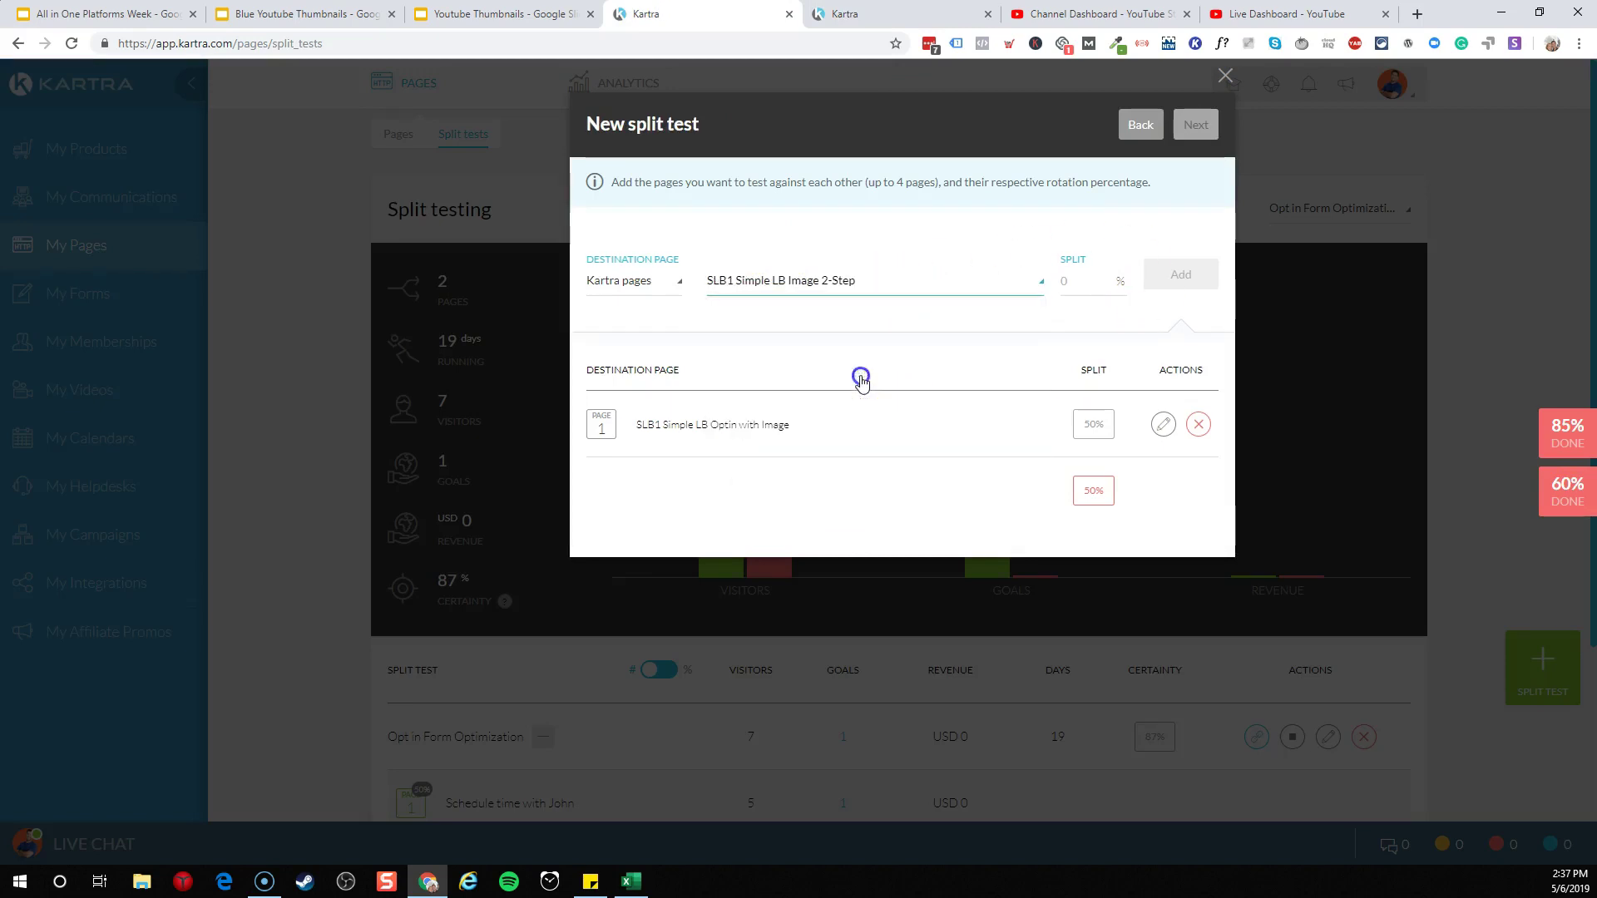
left_click(1099, 269)
type("50")
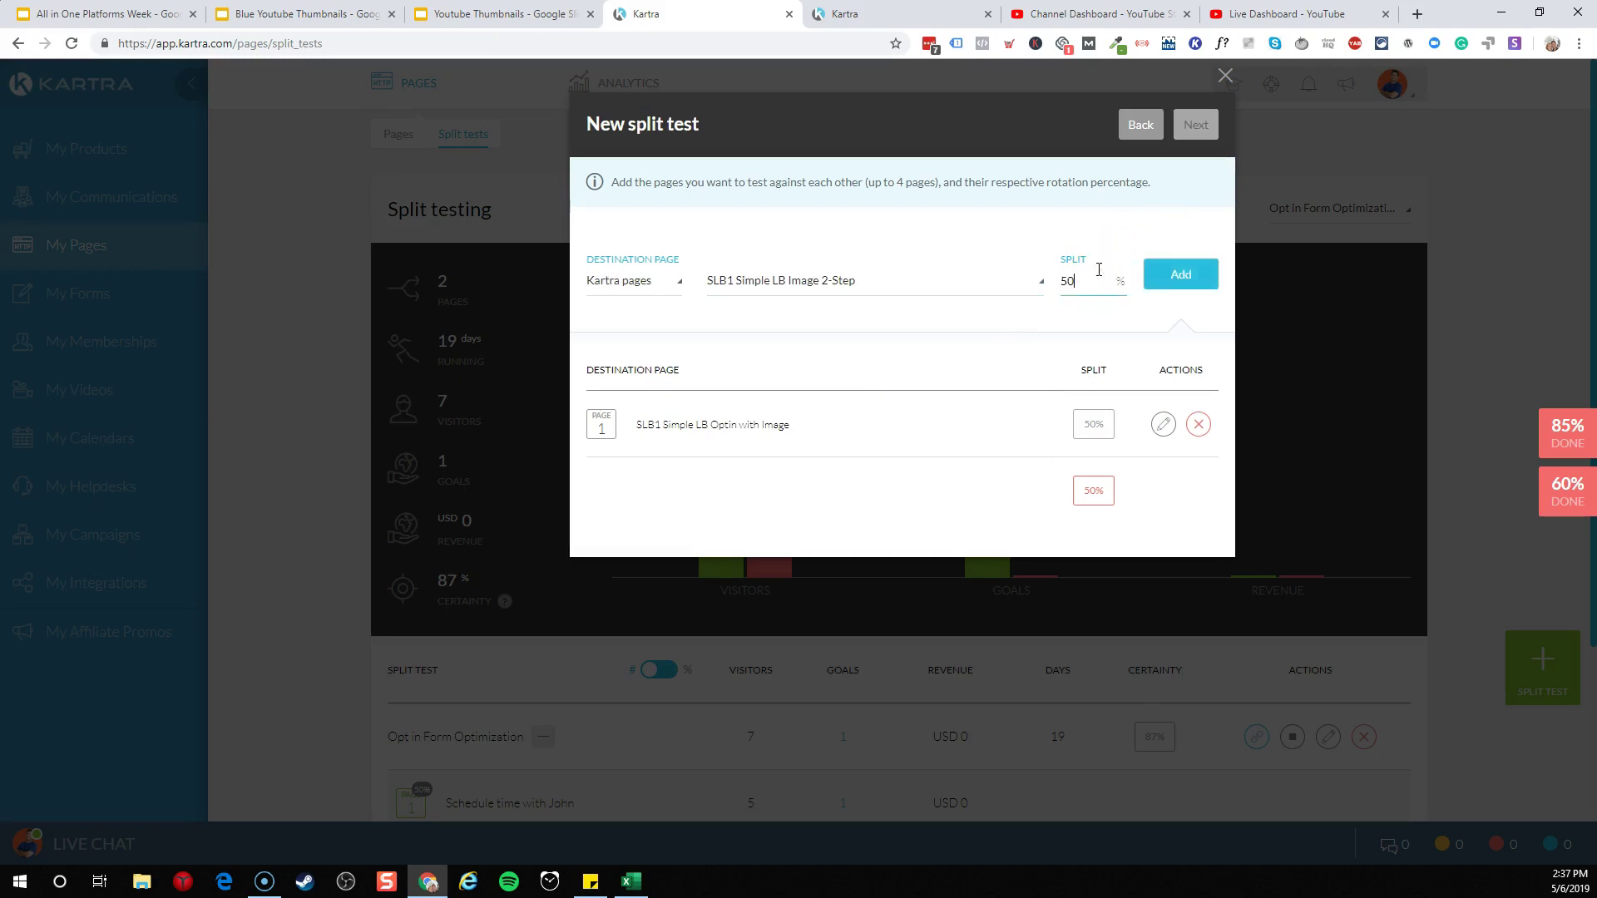
left_click(1178, 275)
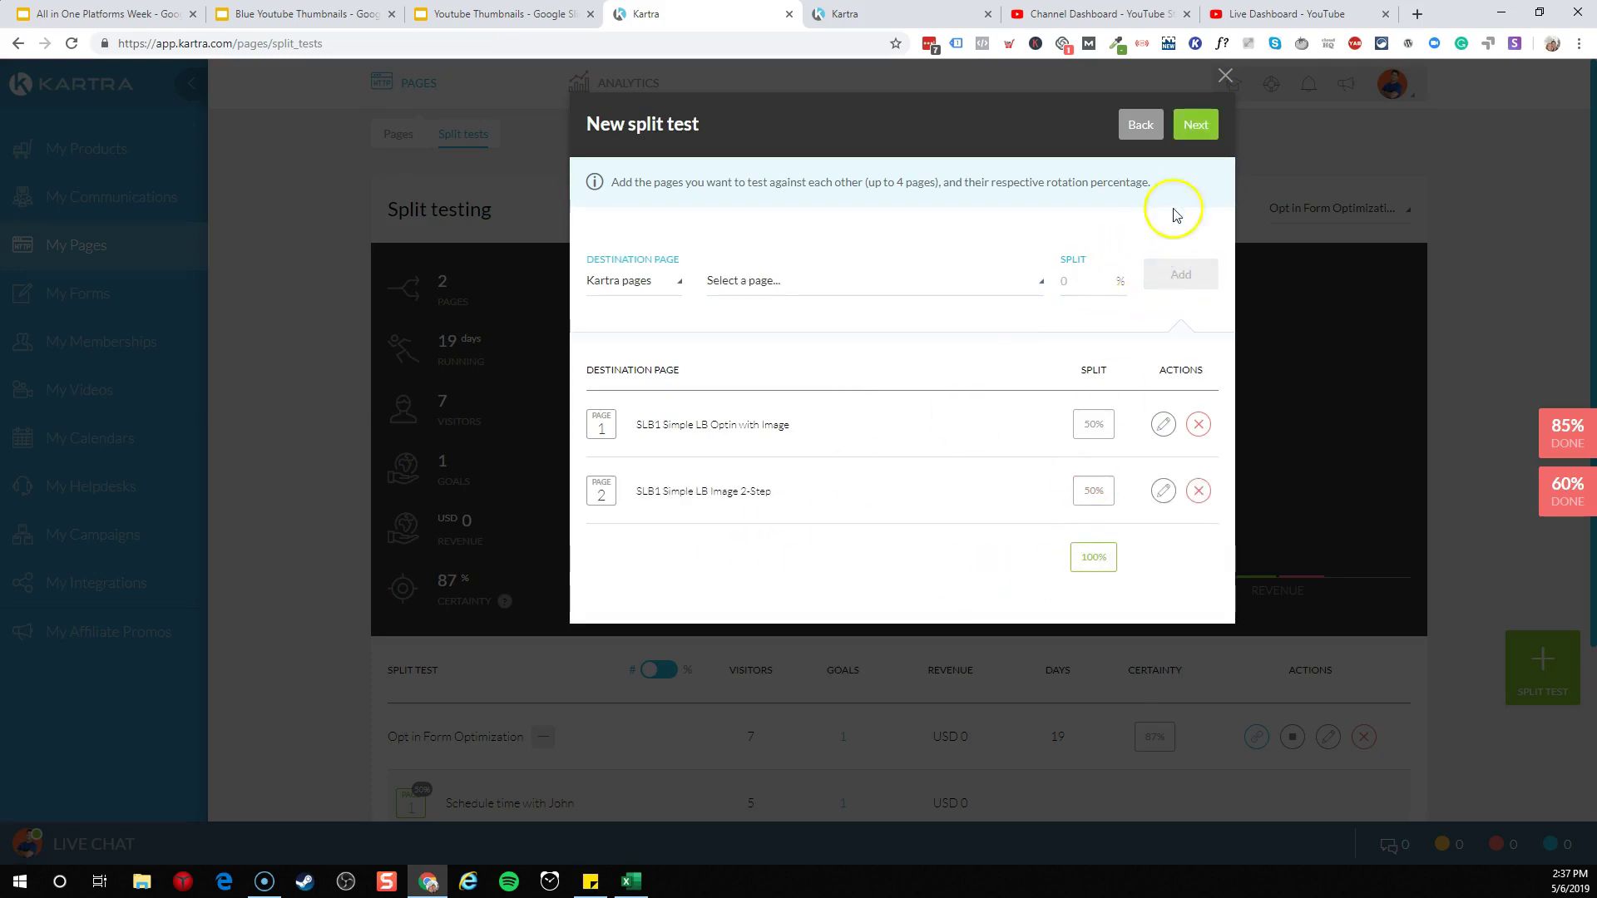
left_click(1198, 125)
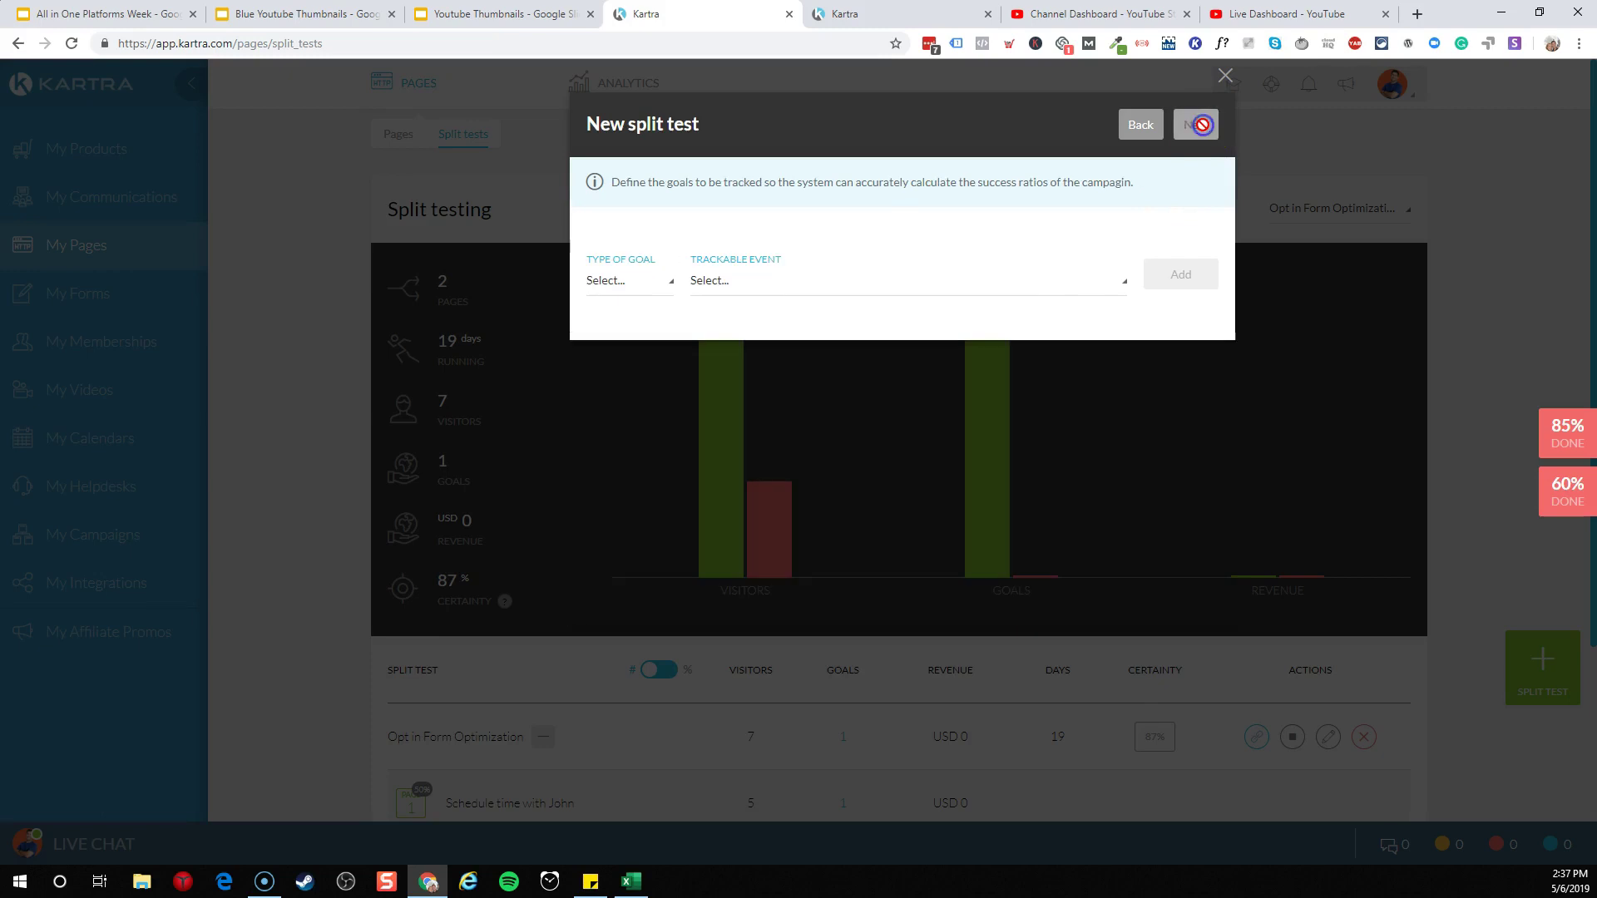
Add an Optin goal that tracks all optins to the split test, and proceed to the winner selection.
left_click(604, 282)
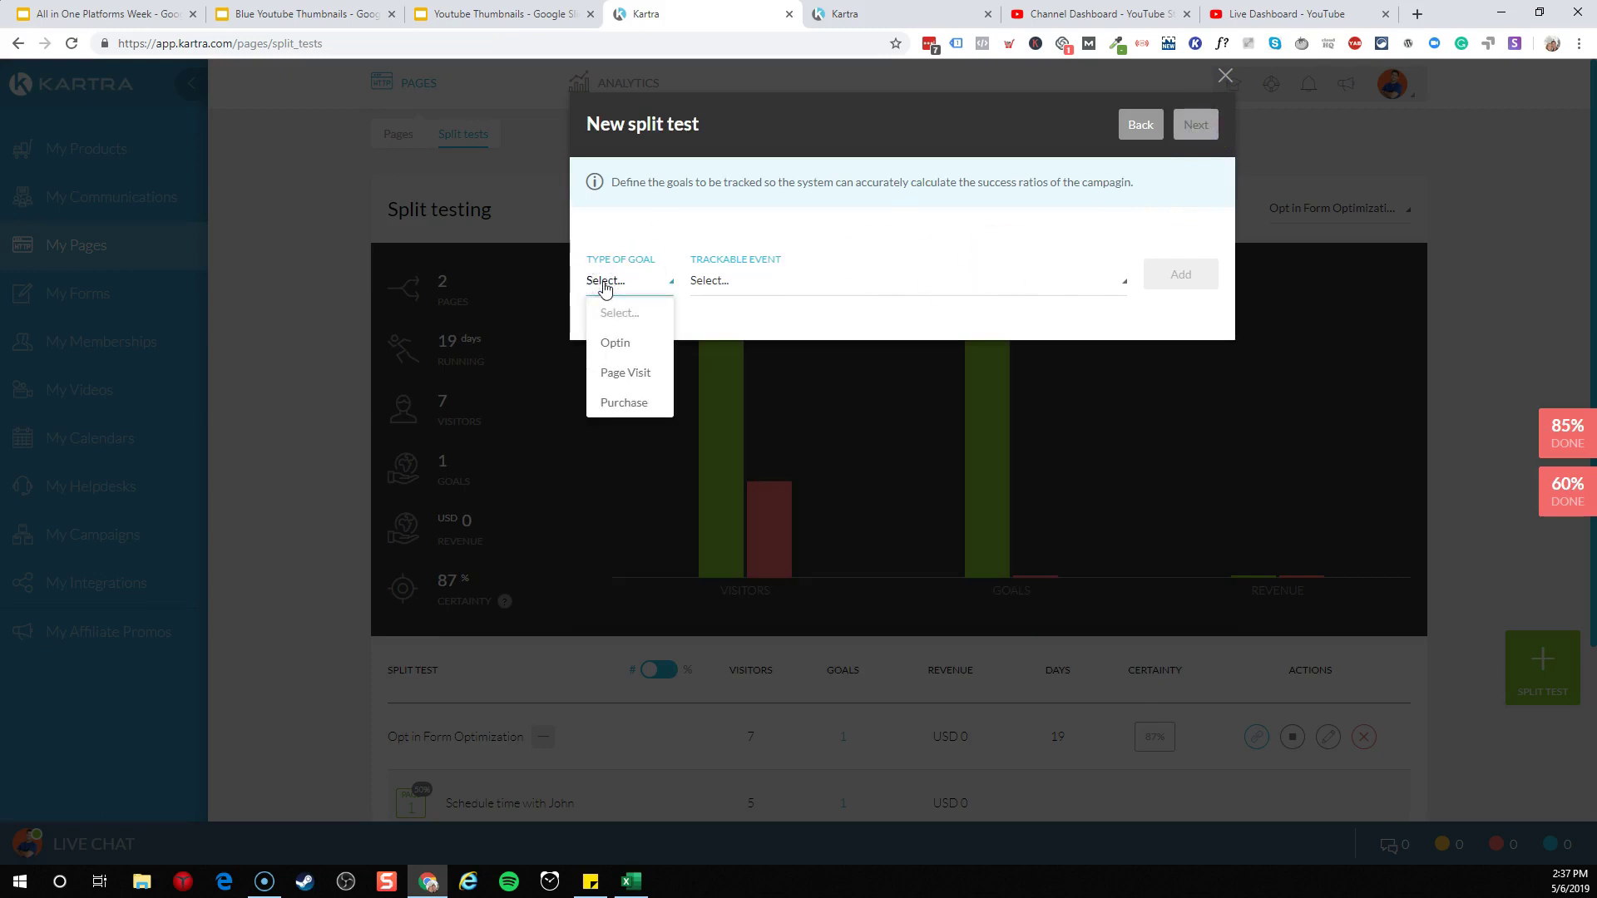
left_click(637, 345)
left_click(795, 282)
left_click(796, 349)
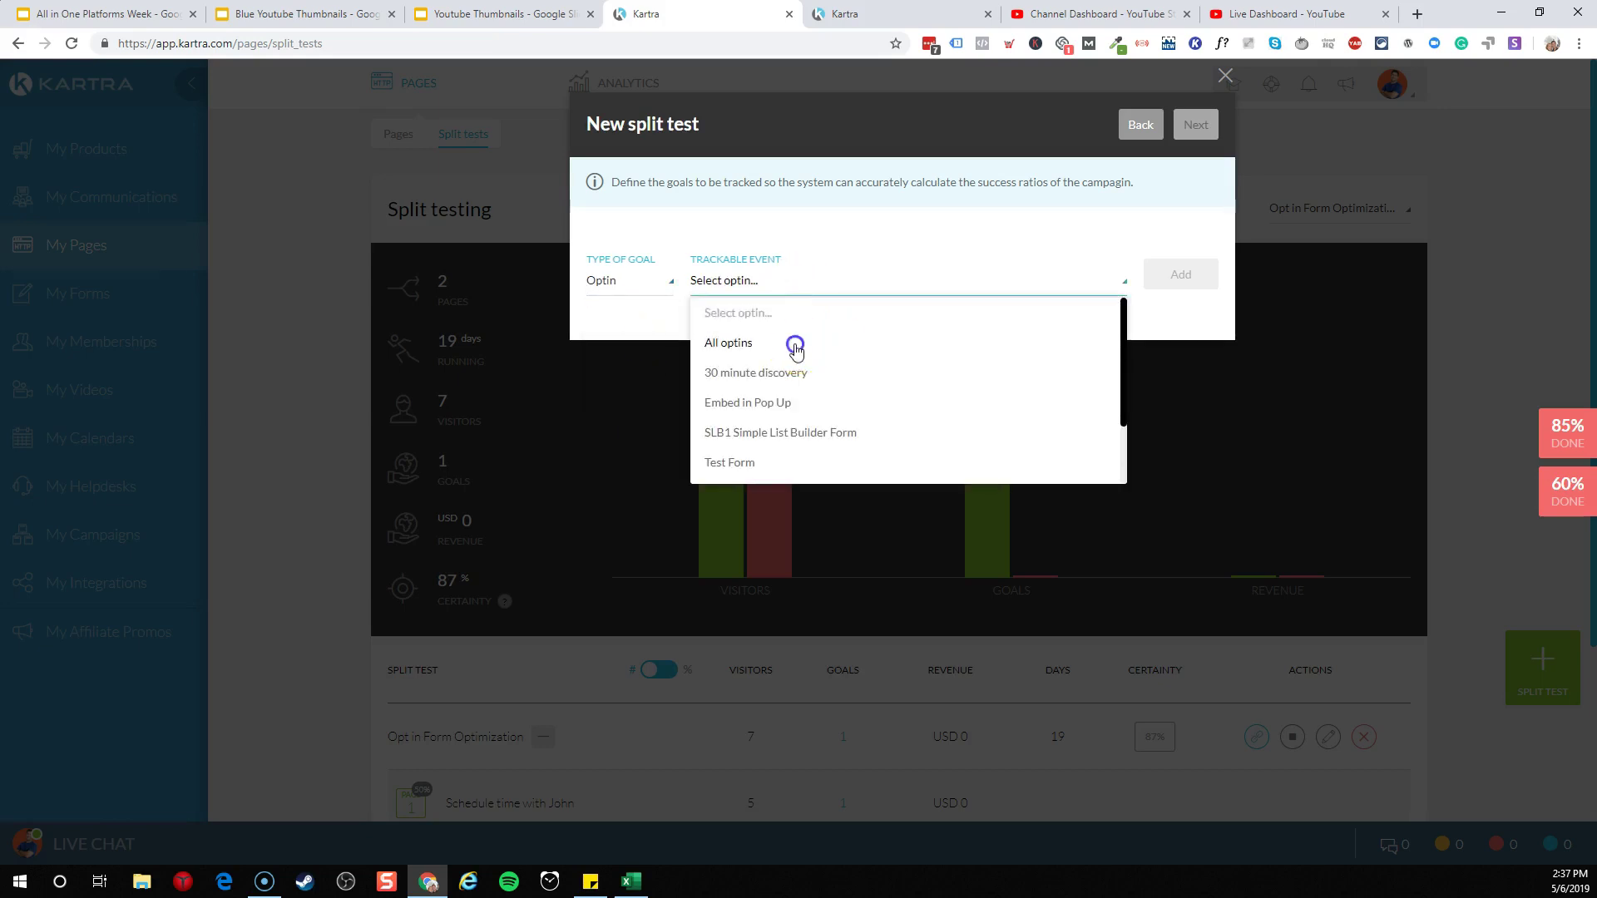
left_click(1181, 274)
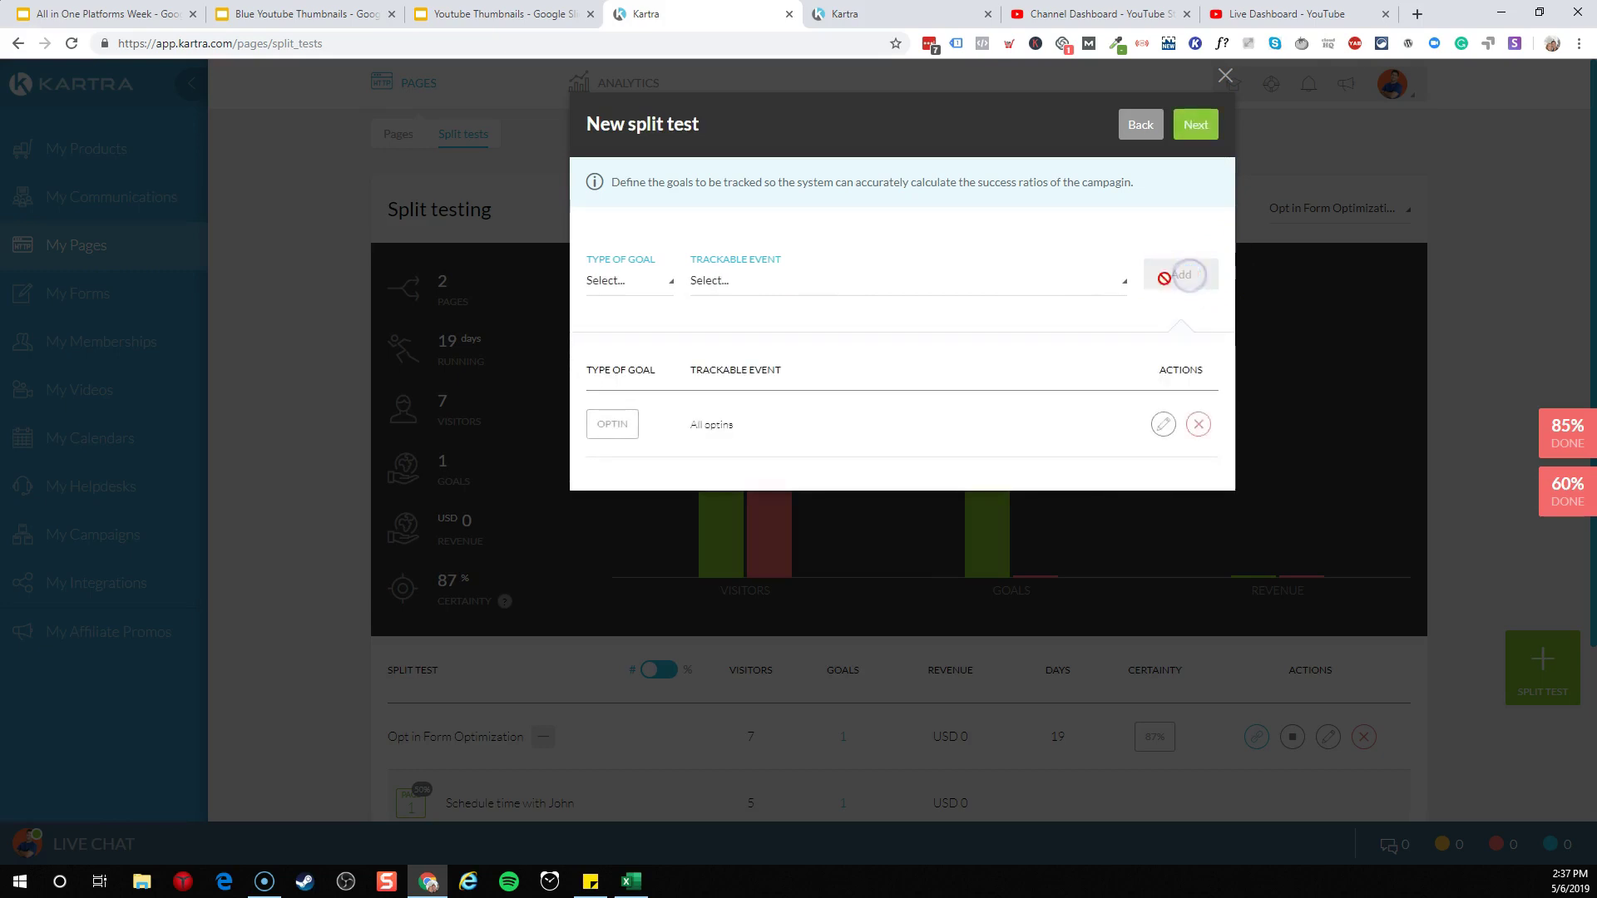
left_click(1188, 121)
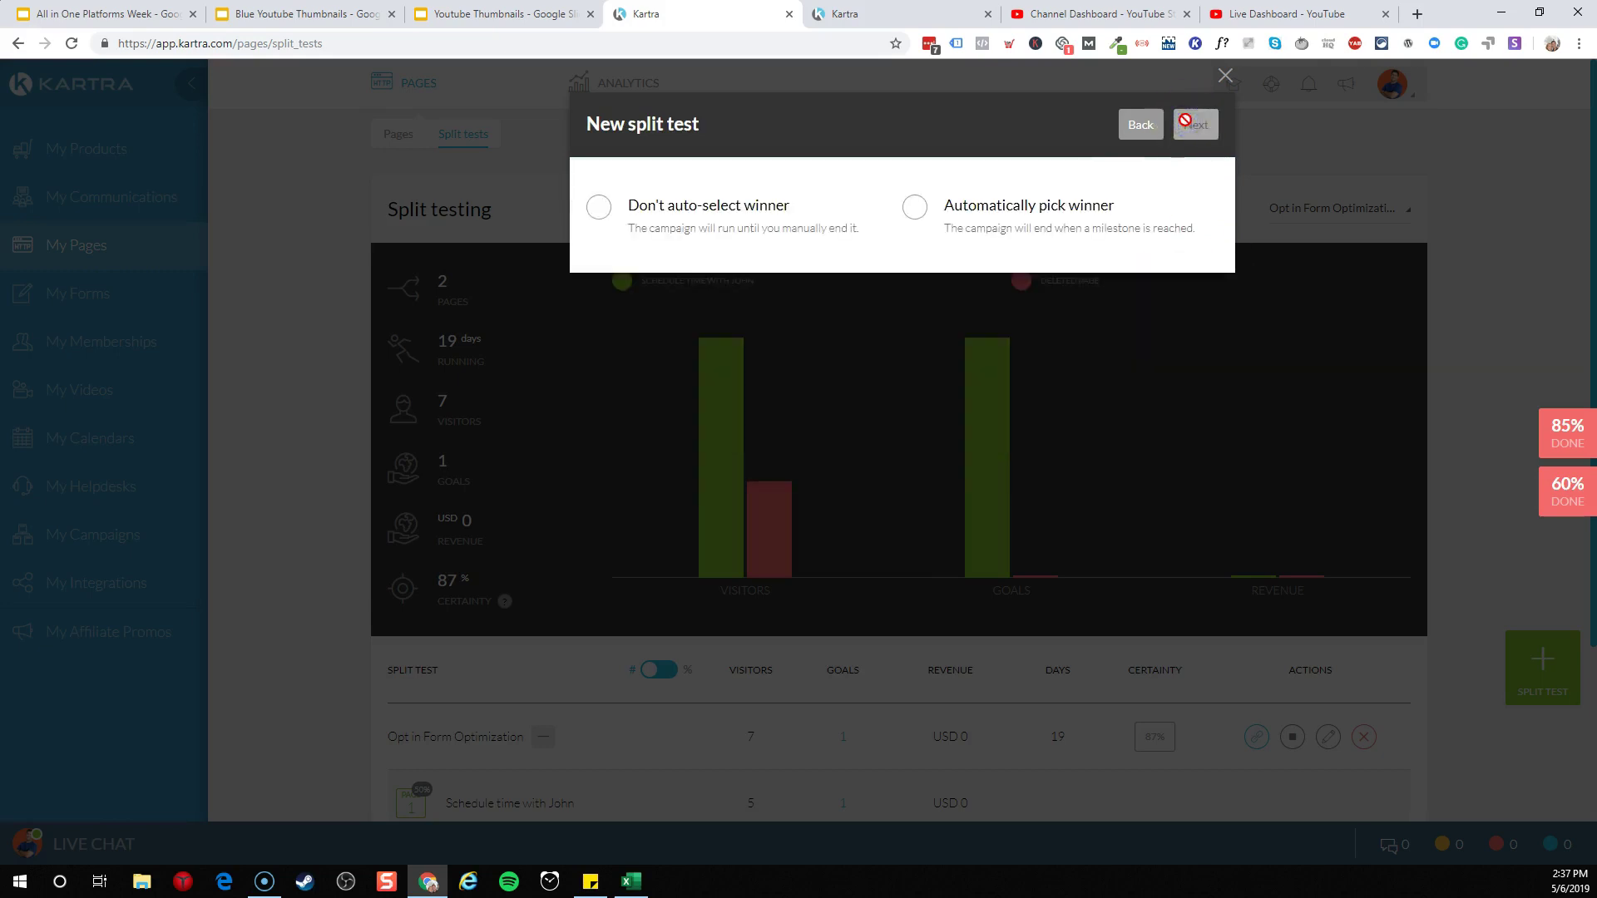
Automatically pick the winner after 1000 visitors by highest goals per visitor, and create the split test without tags.
left_click(915, 206)
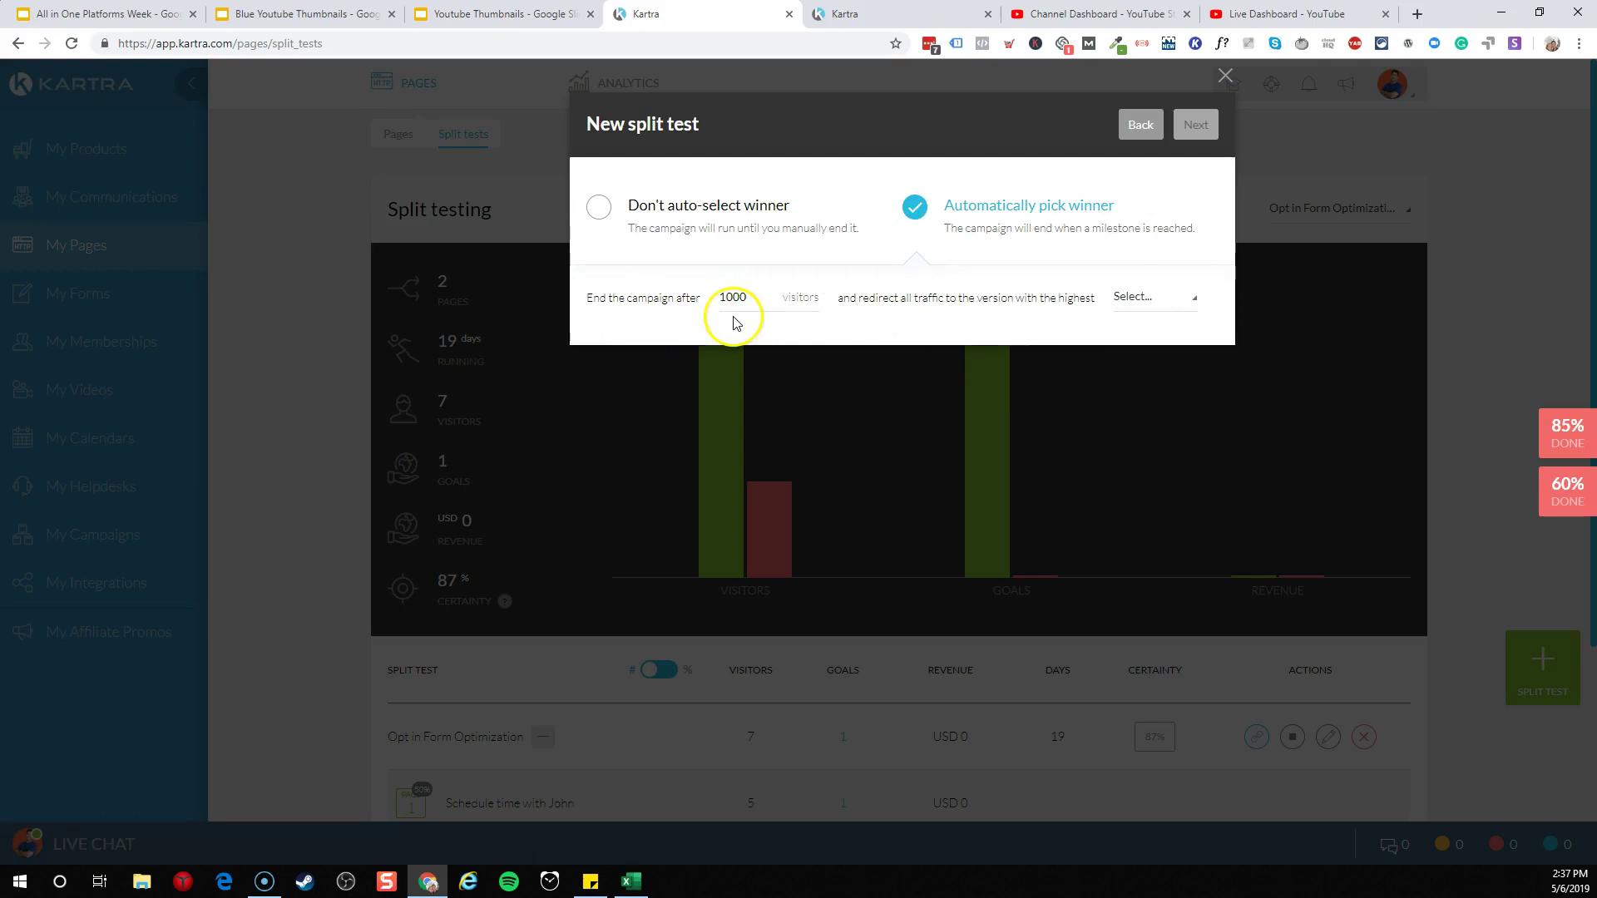
left_click(1136, 296)
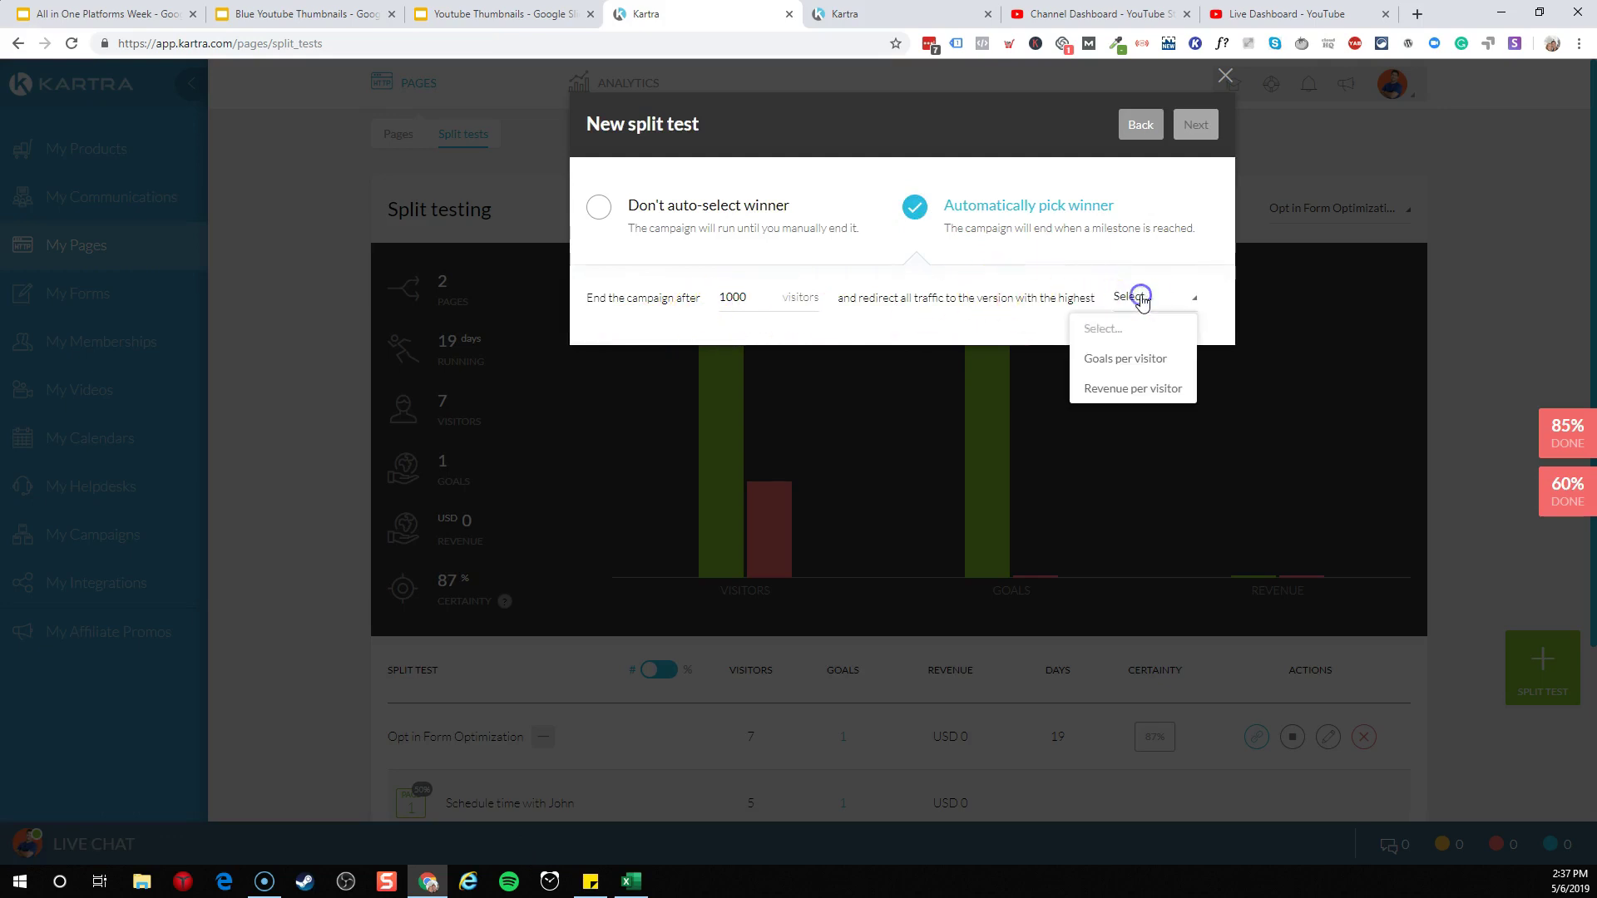
left_click(1115, 364)
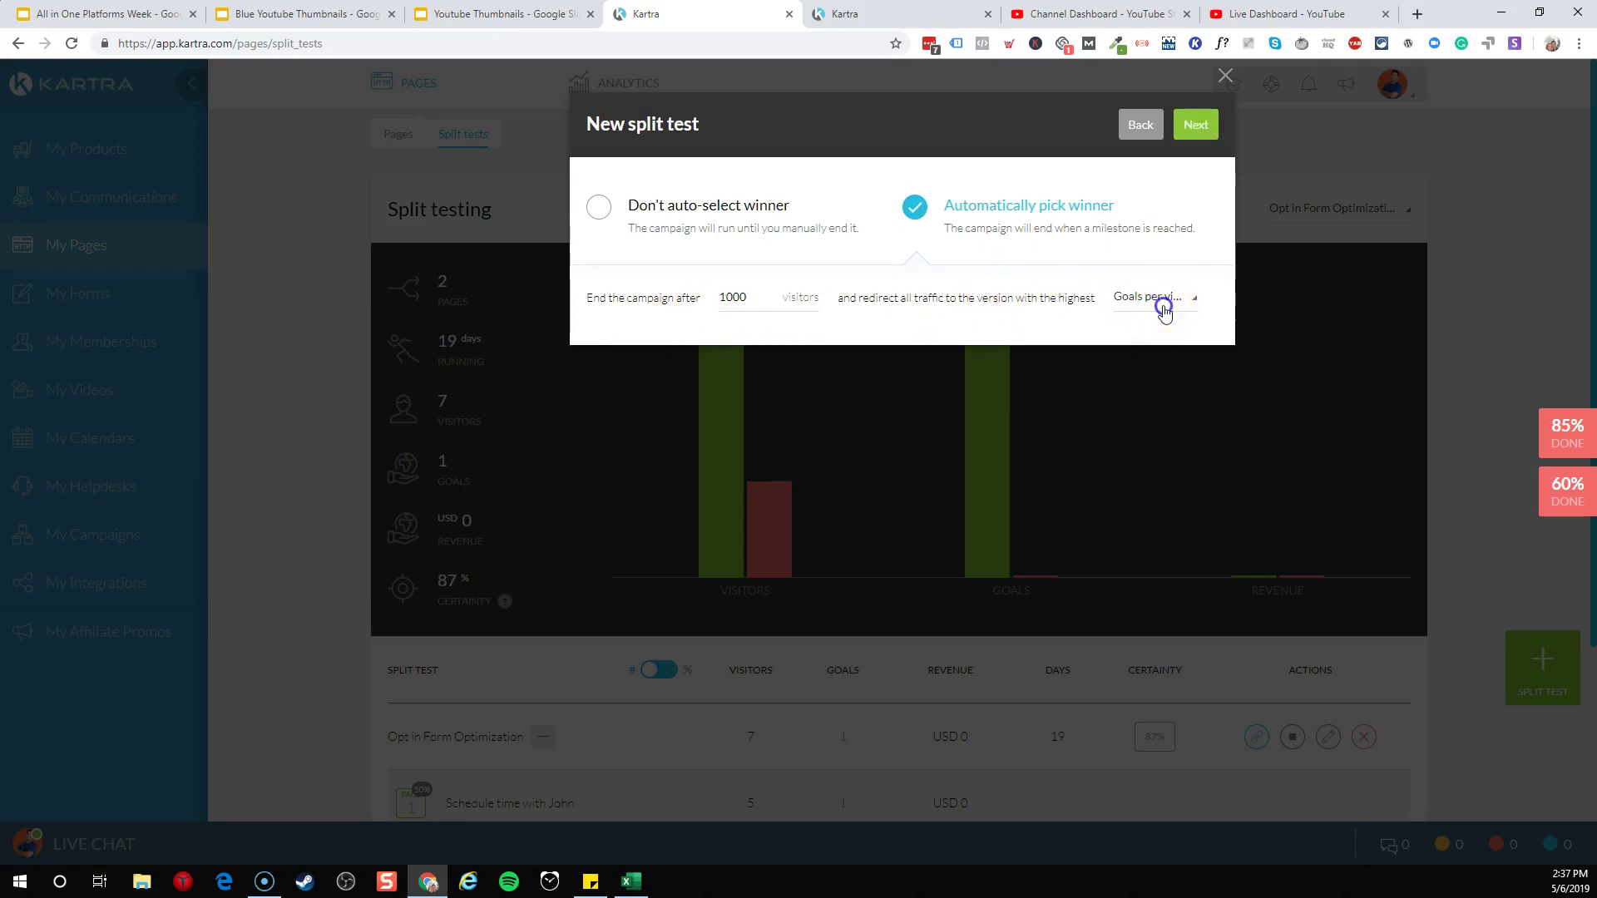
left_click(1163, 310)
left_click(1145, 362)
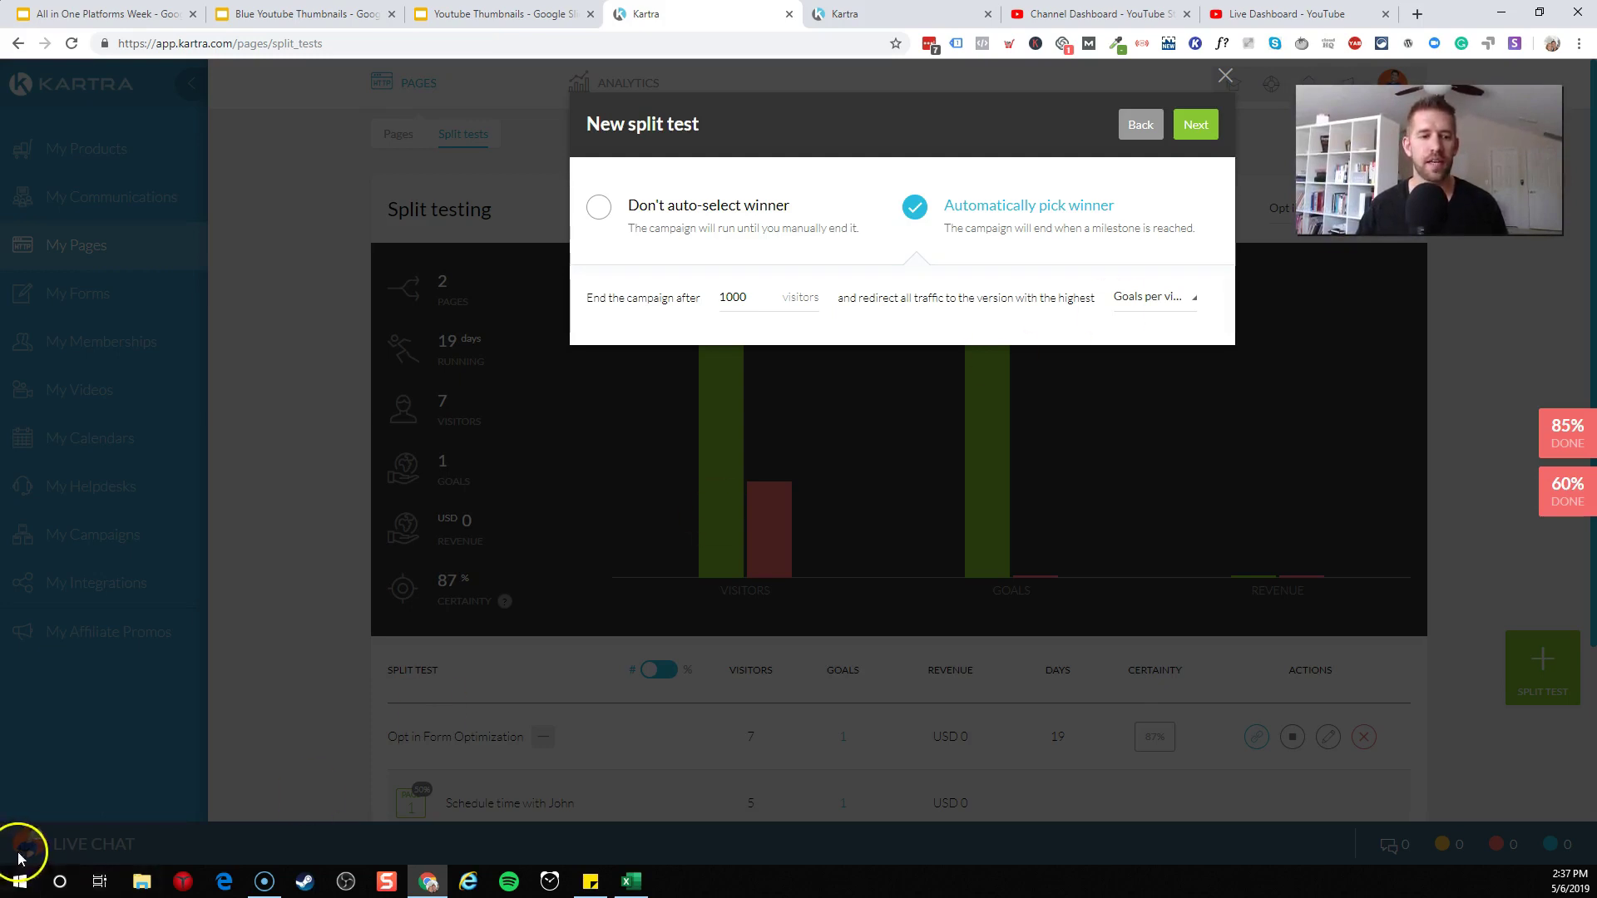
left_click(1195, 125)
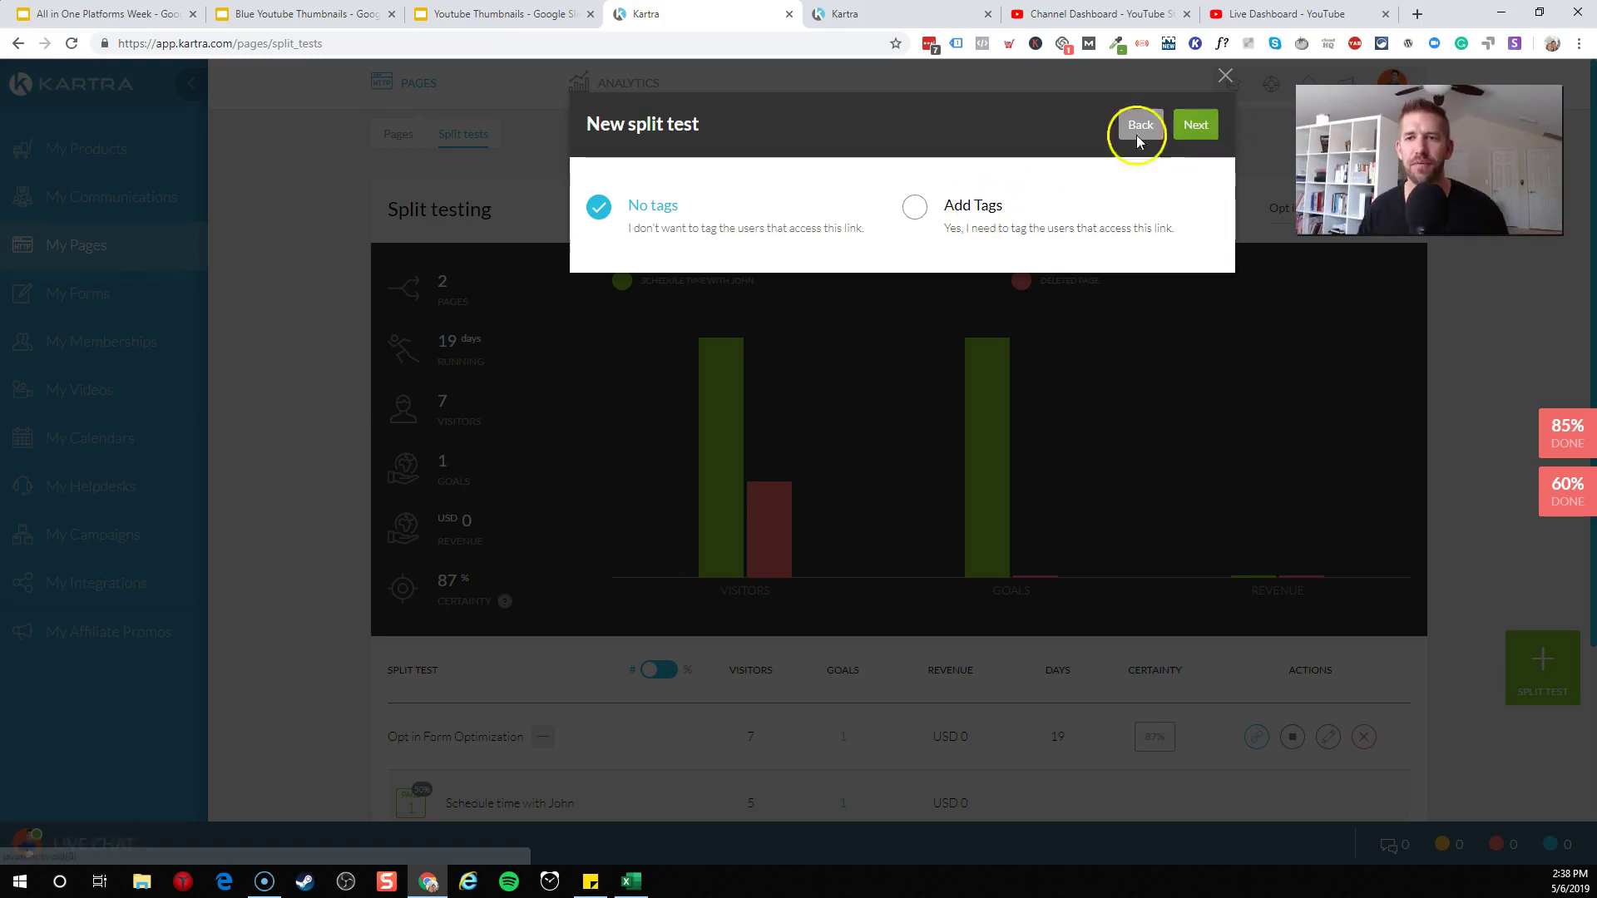
left_click(1206, 128)
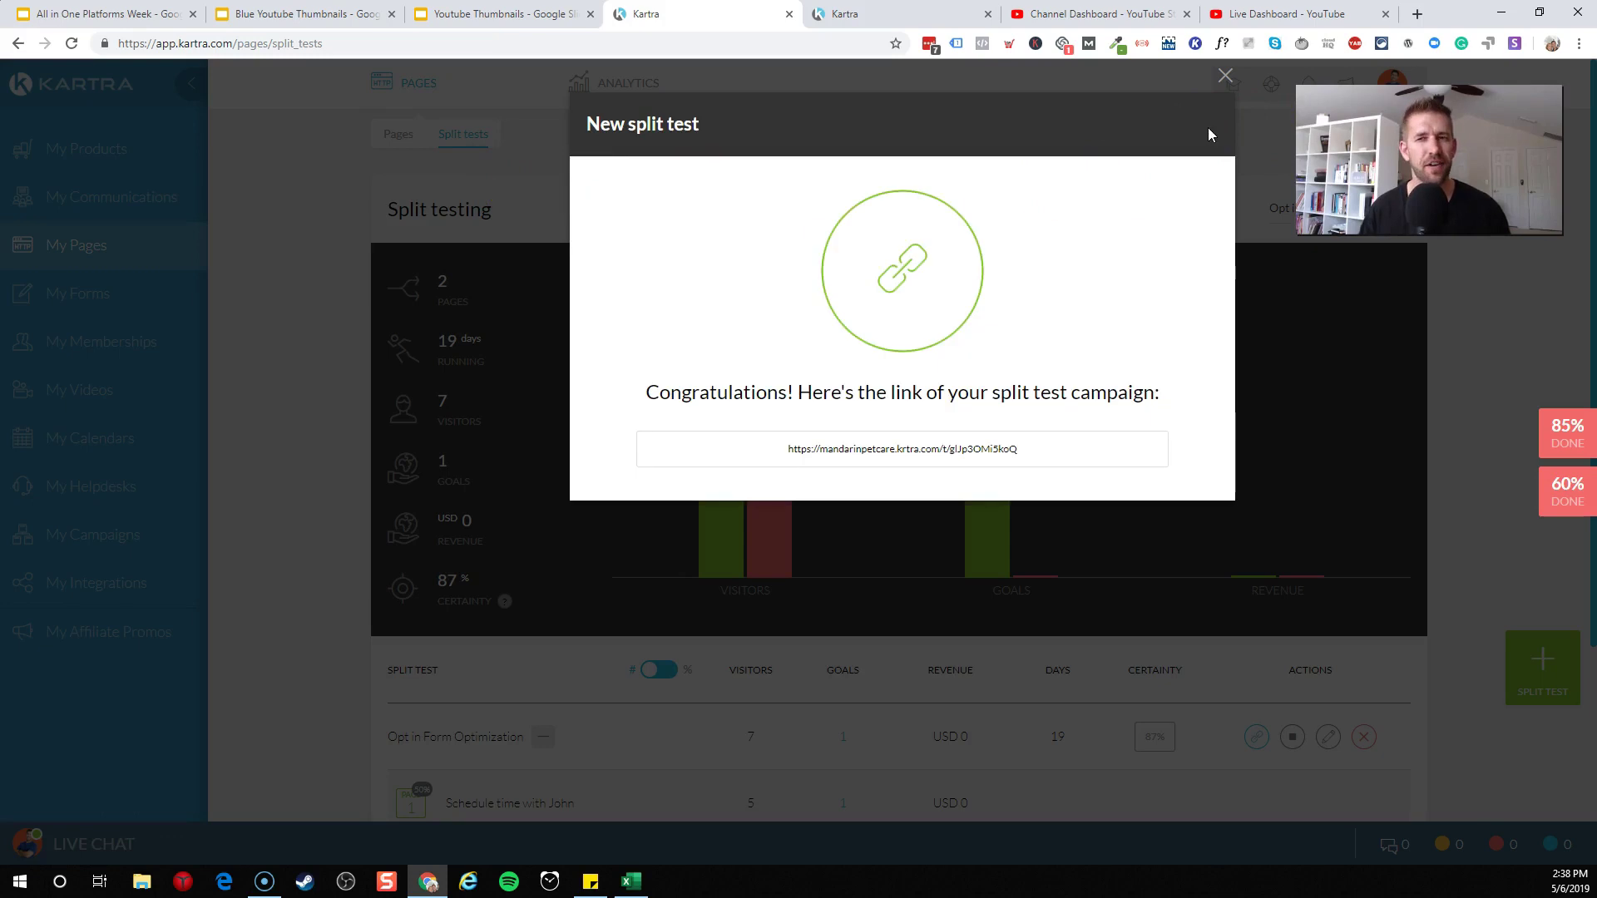
Copy the link of the new split test campaign and close the dialog.
left_click(916, 454)
key("ctrl+c")
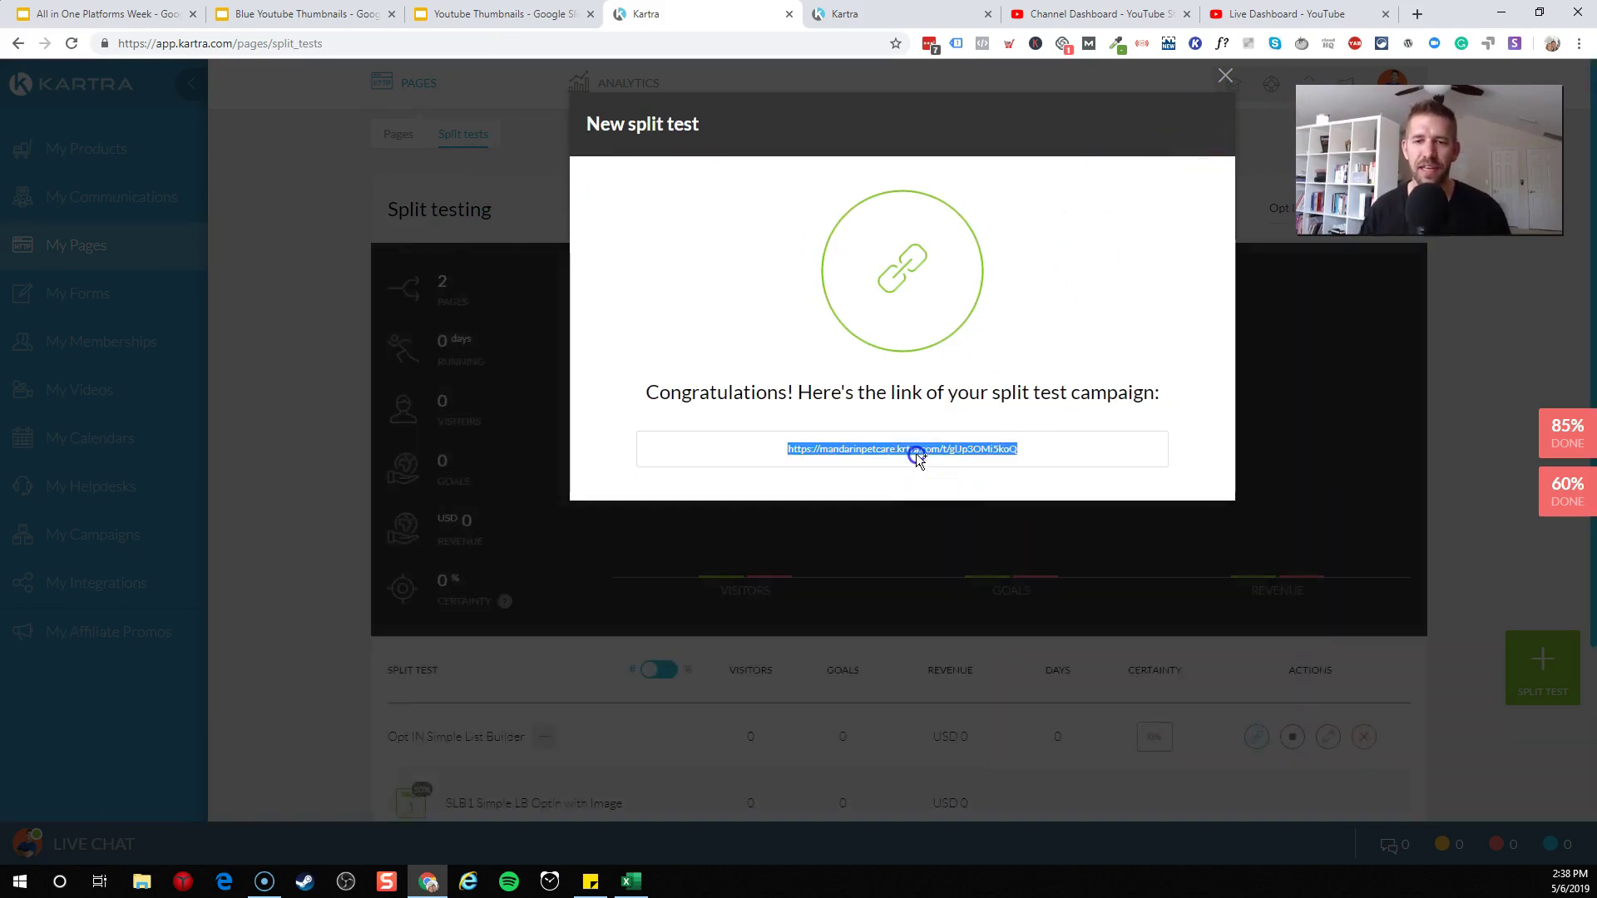
left_click(1223, 79)
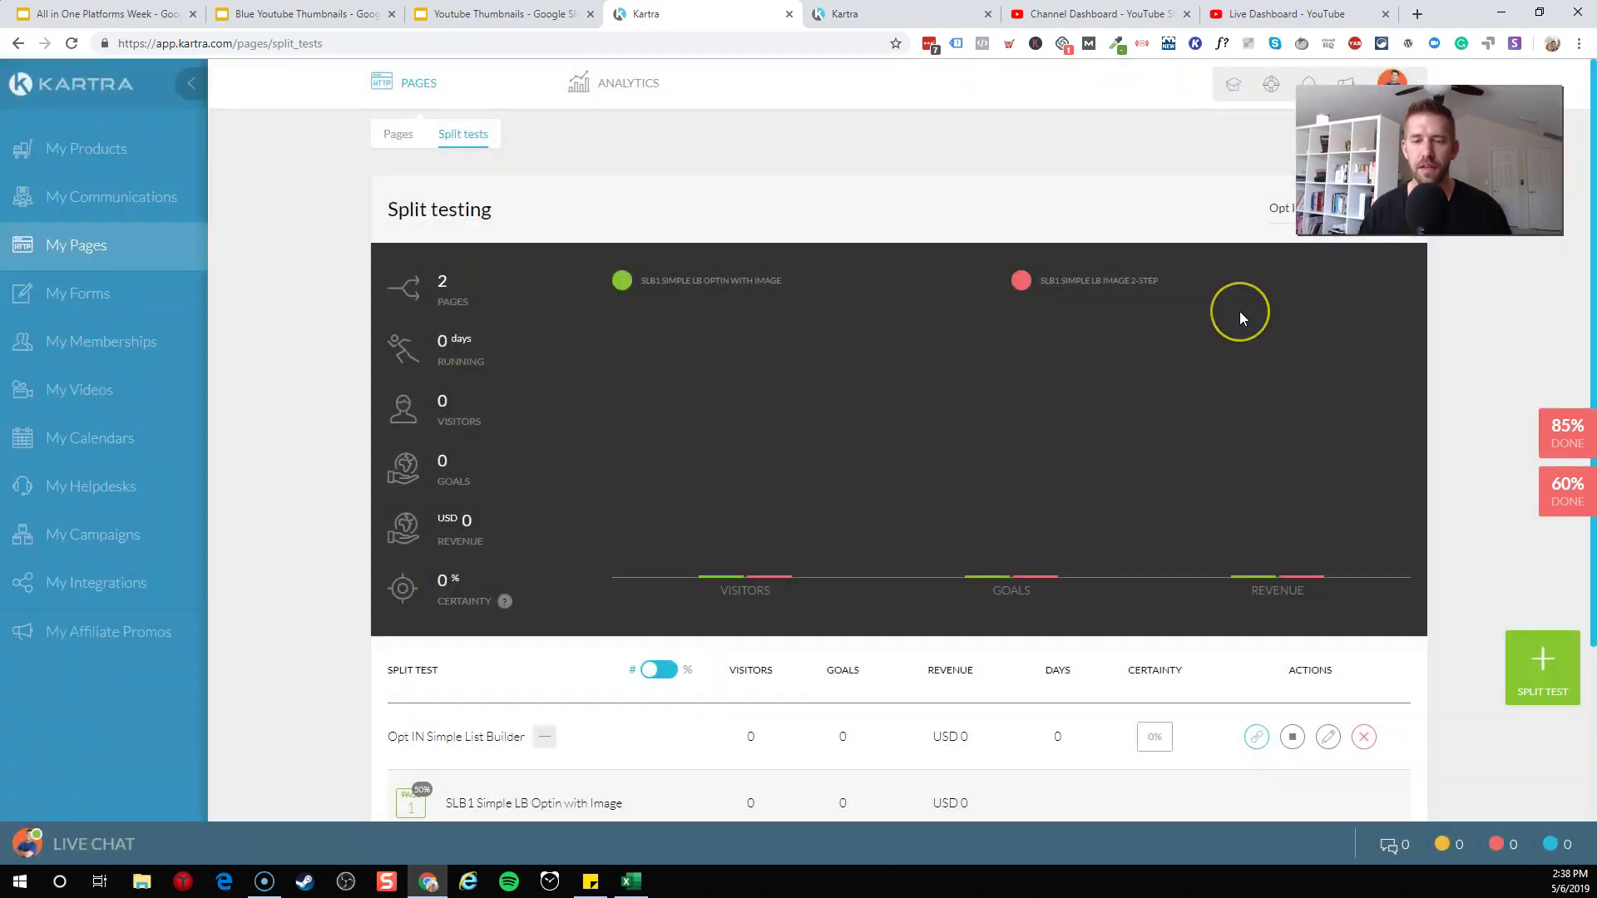
Open the copied split test link in two separate incognito sessions to check which opt-in page each visit shows.
key("ctrl+shift+n")
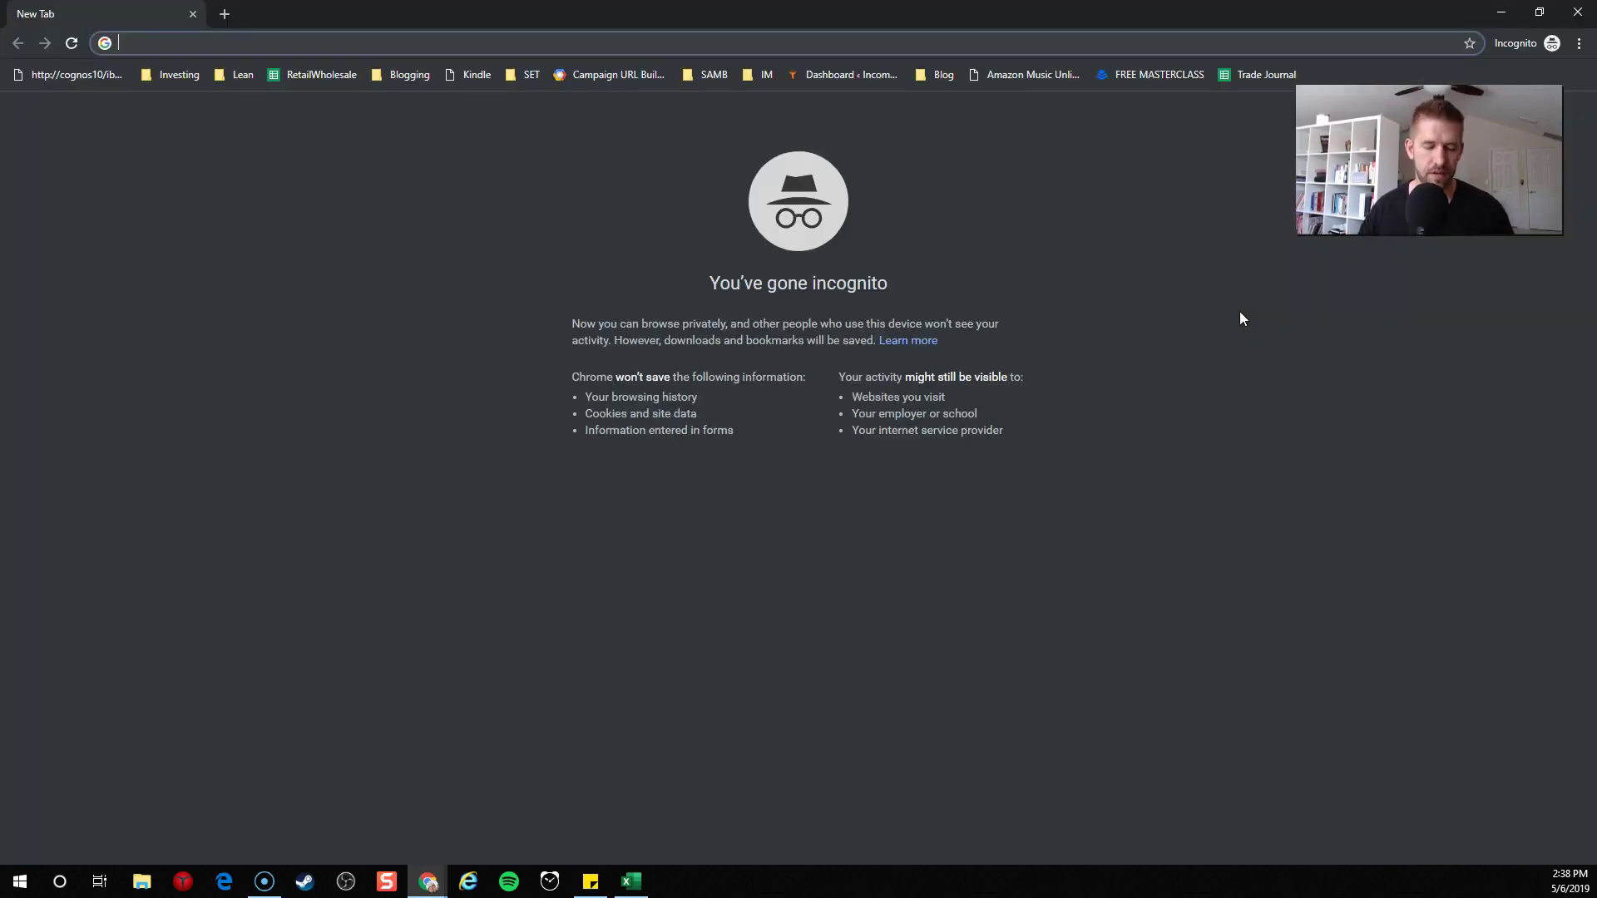
key("ctrl+v")
key("Return")
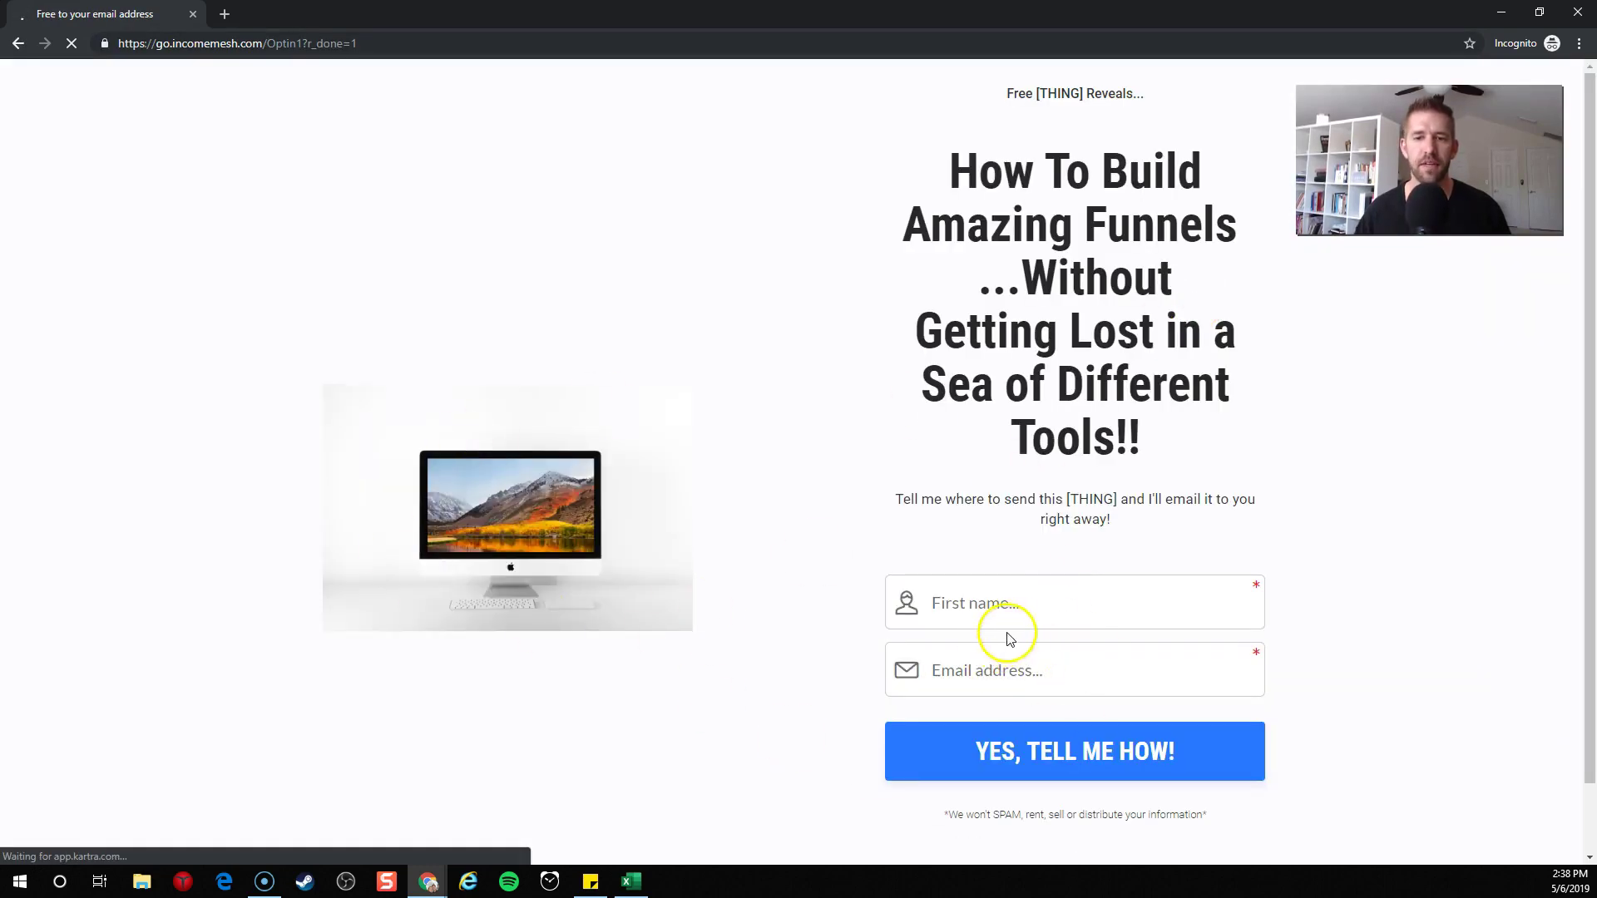
left_click(193, 14)
key("ctrl+shift+n")
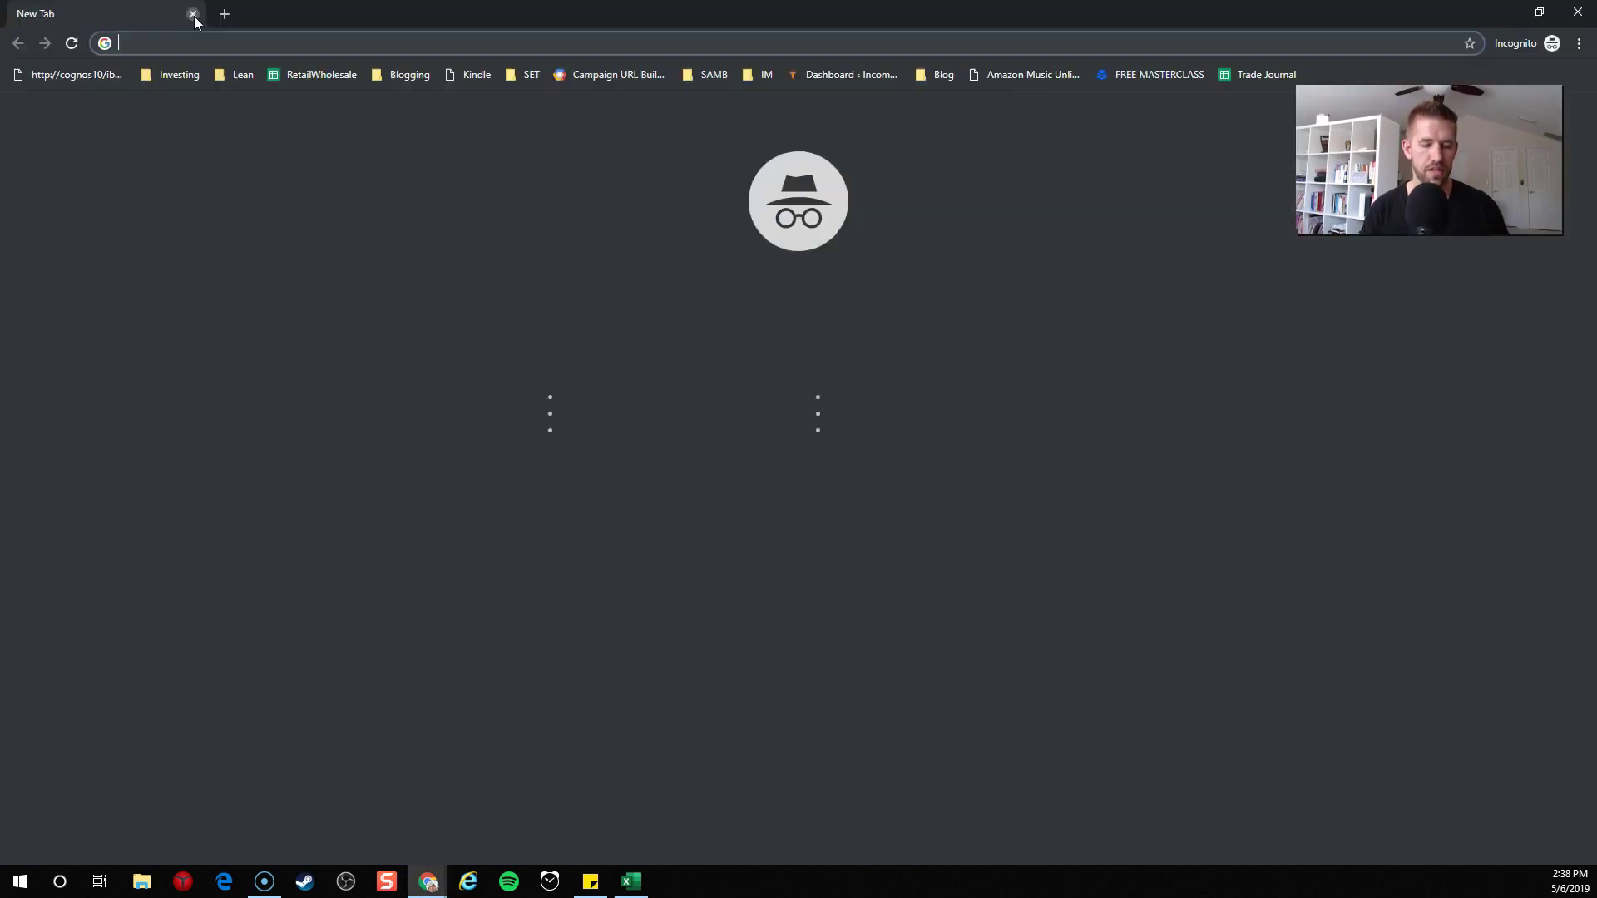
key("ctrl+v")
key("Return")
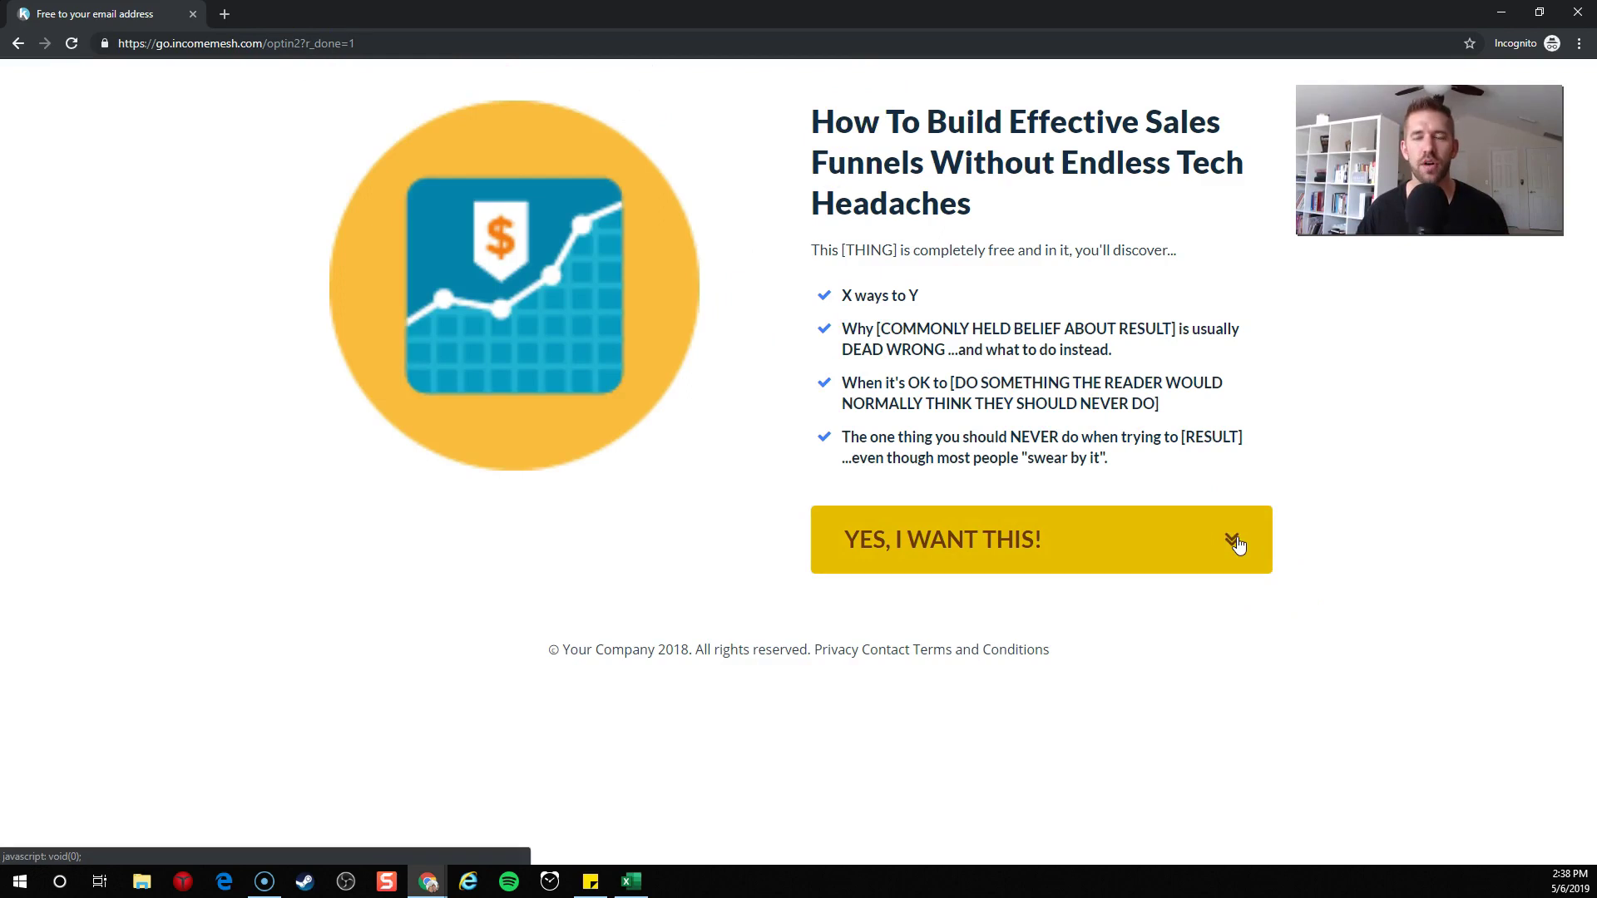
left_click(268, 44)
left_click(296, 42)
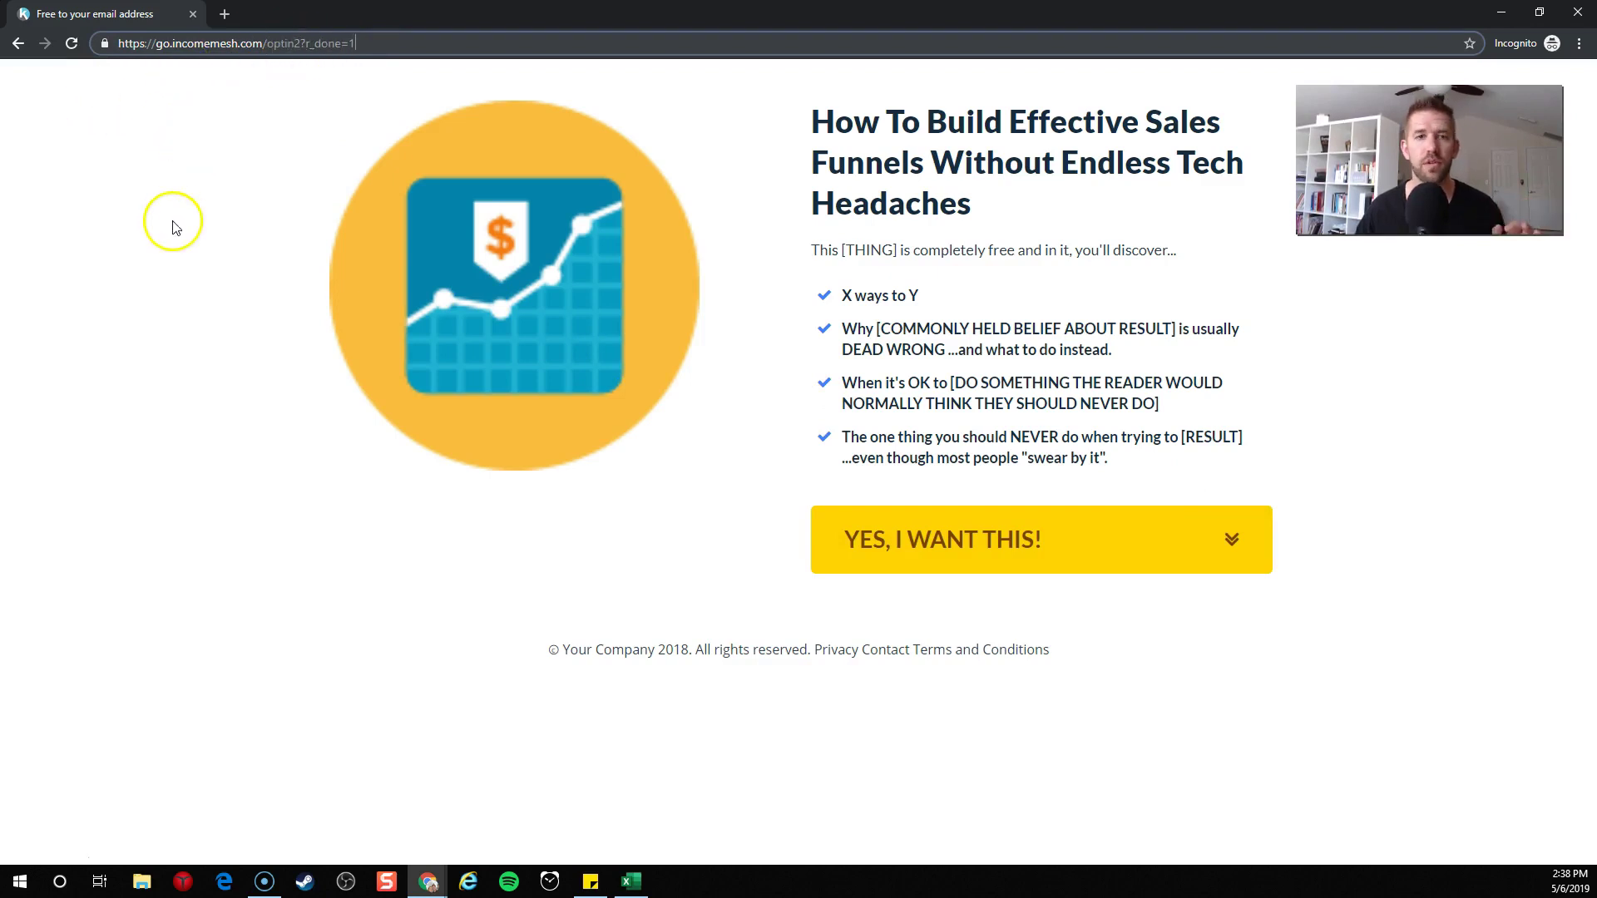
left_click(193, 14)
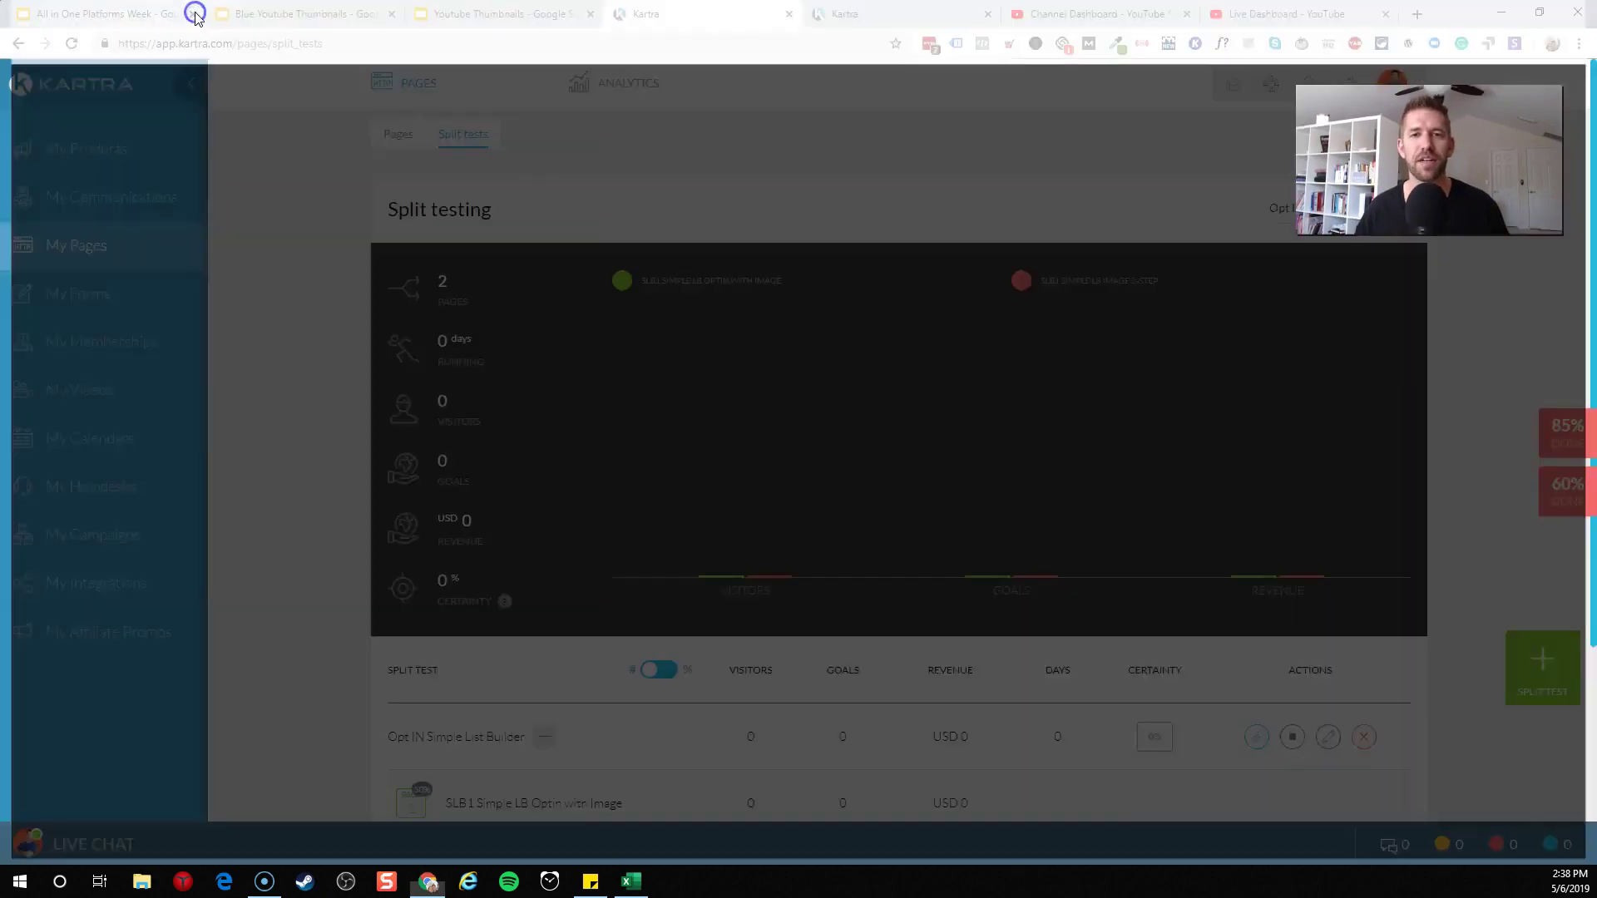
Reload the split testing page and review the visitor statistics of both tested pages.
left_click(72, 43)
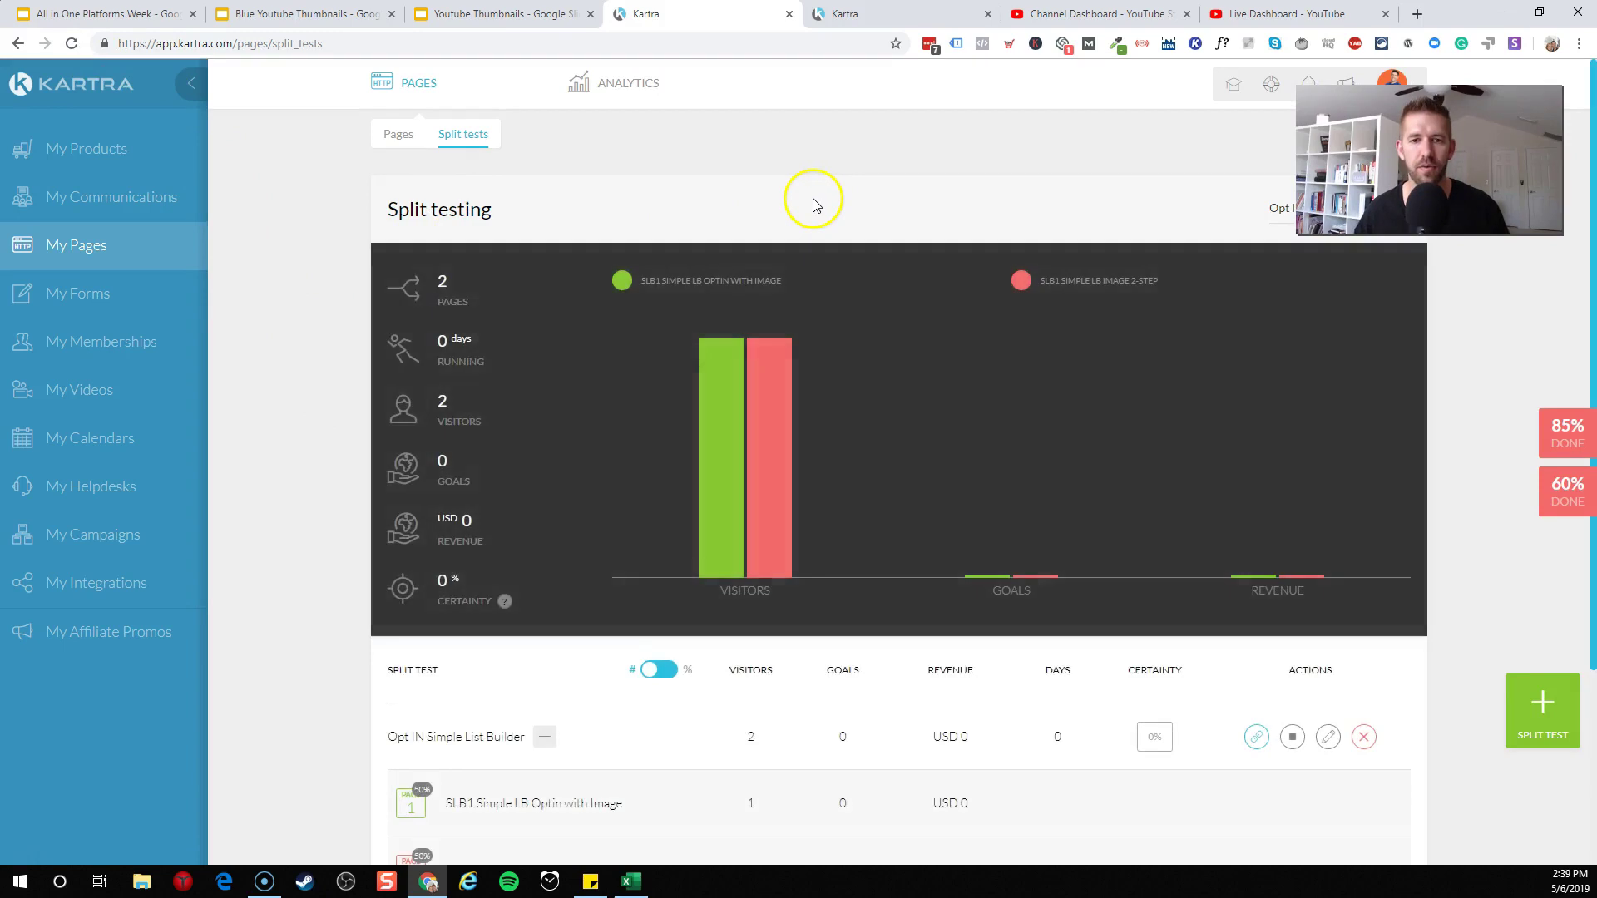
scroll(813, 204, "down", 3)
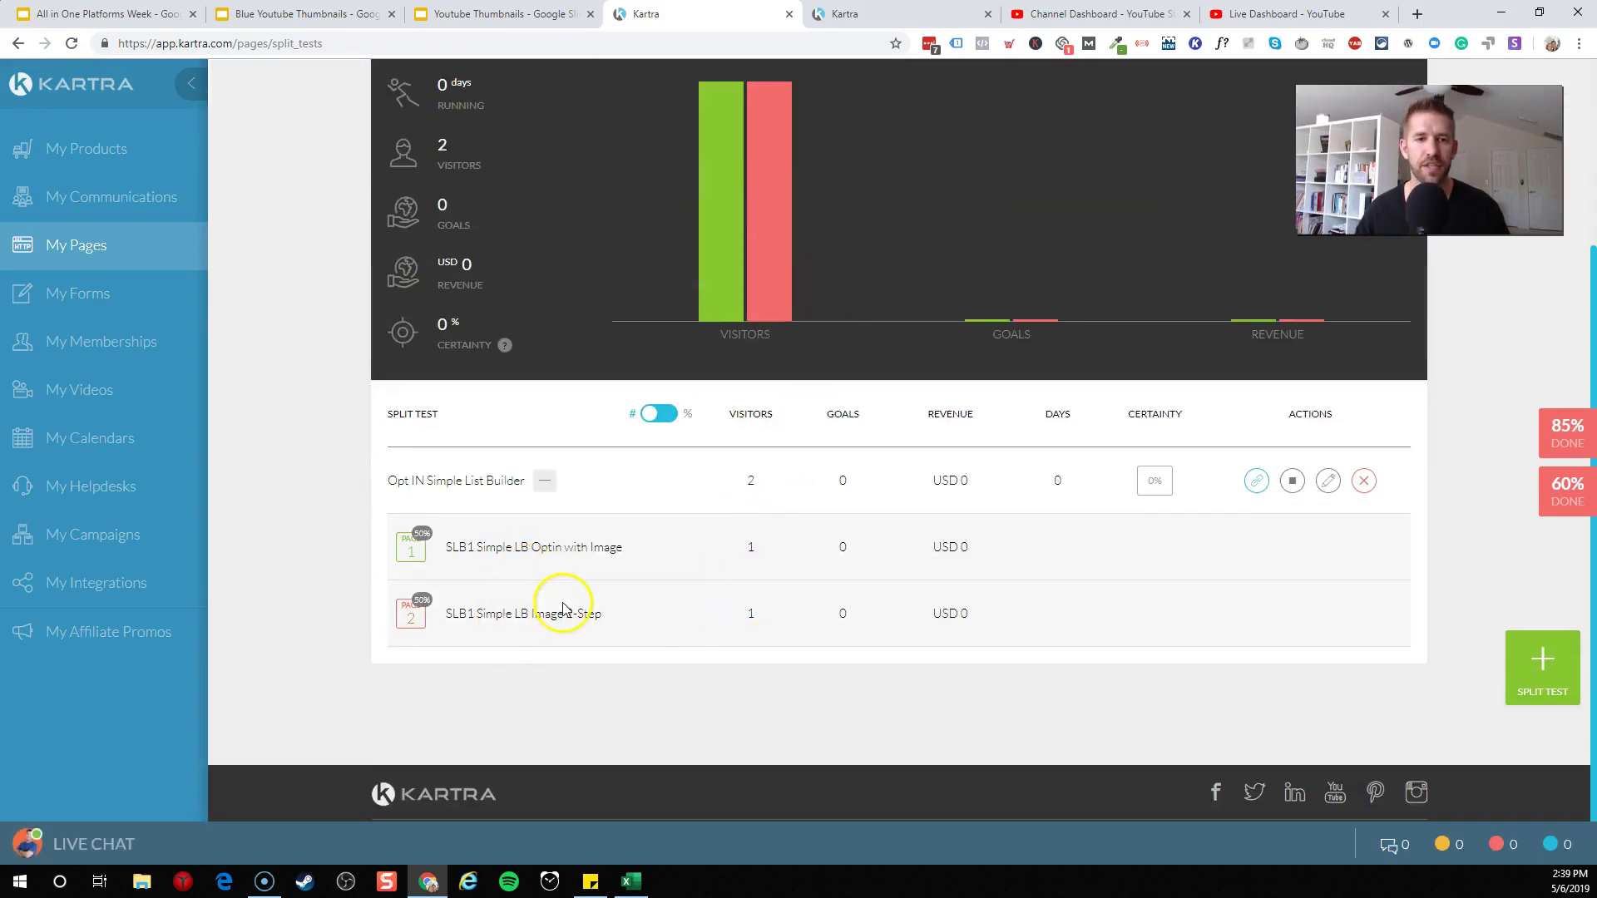
scroll(562, 612, "up", 1)
scroll(564, 608, "up", 2)
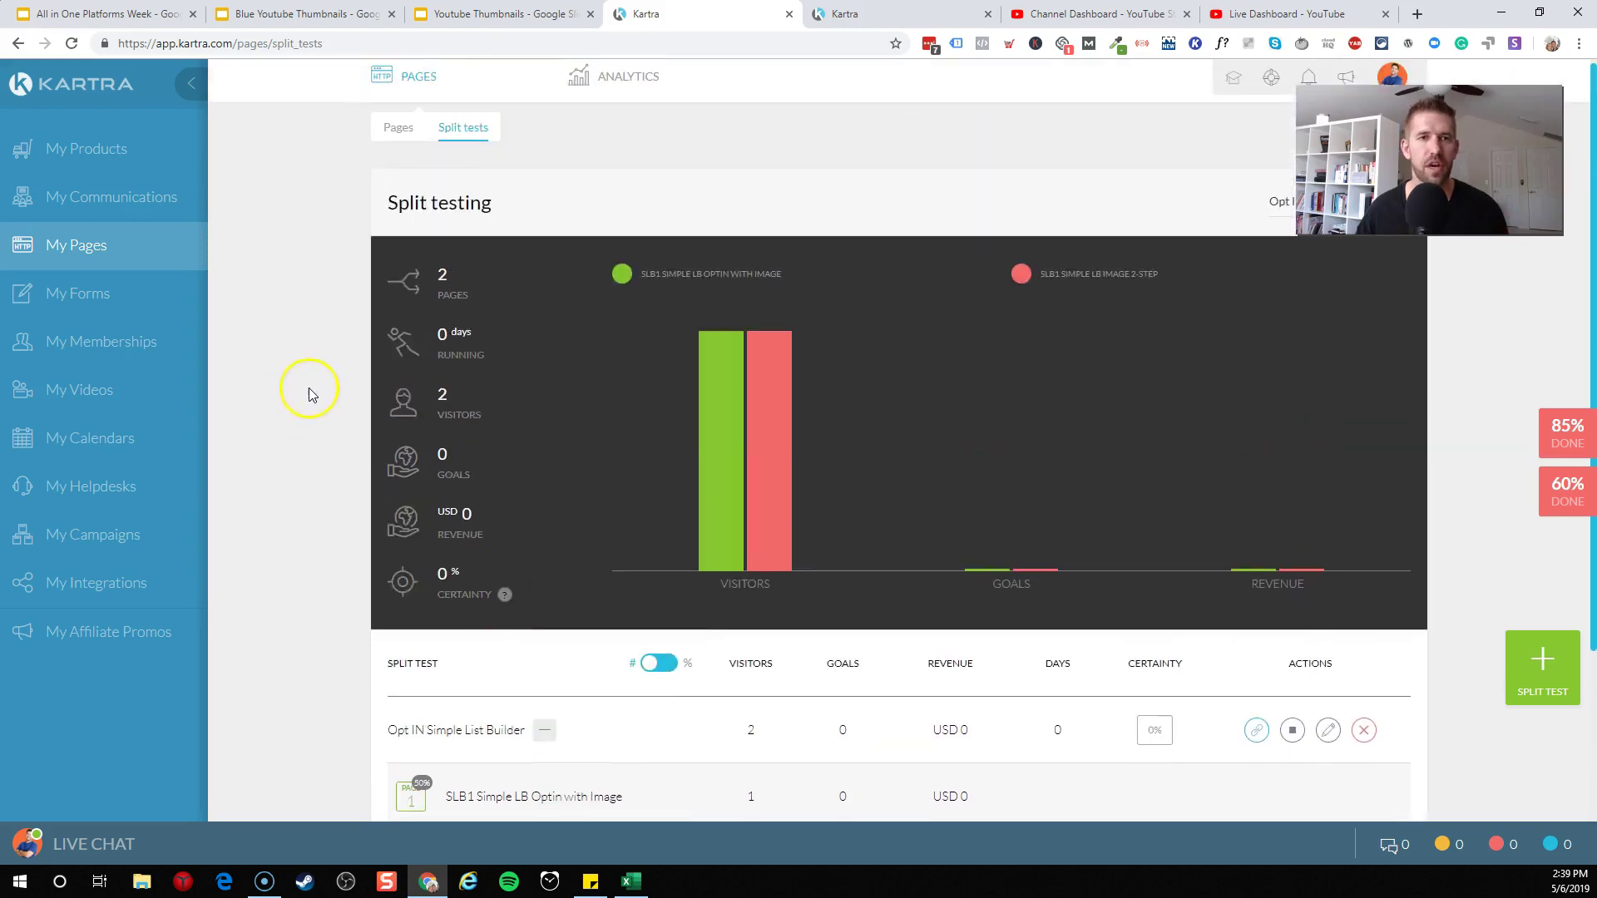
Go to the pages through the Pages item of the SLB1 campaign checklist, and filter them by the Simple List Builder category.
left_click(1557, 492)
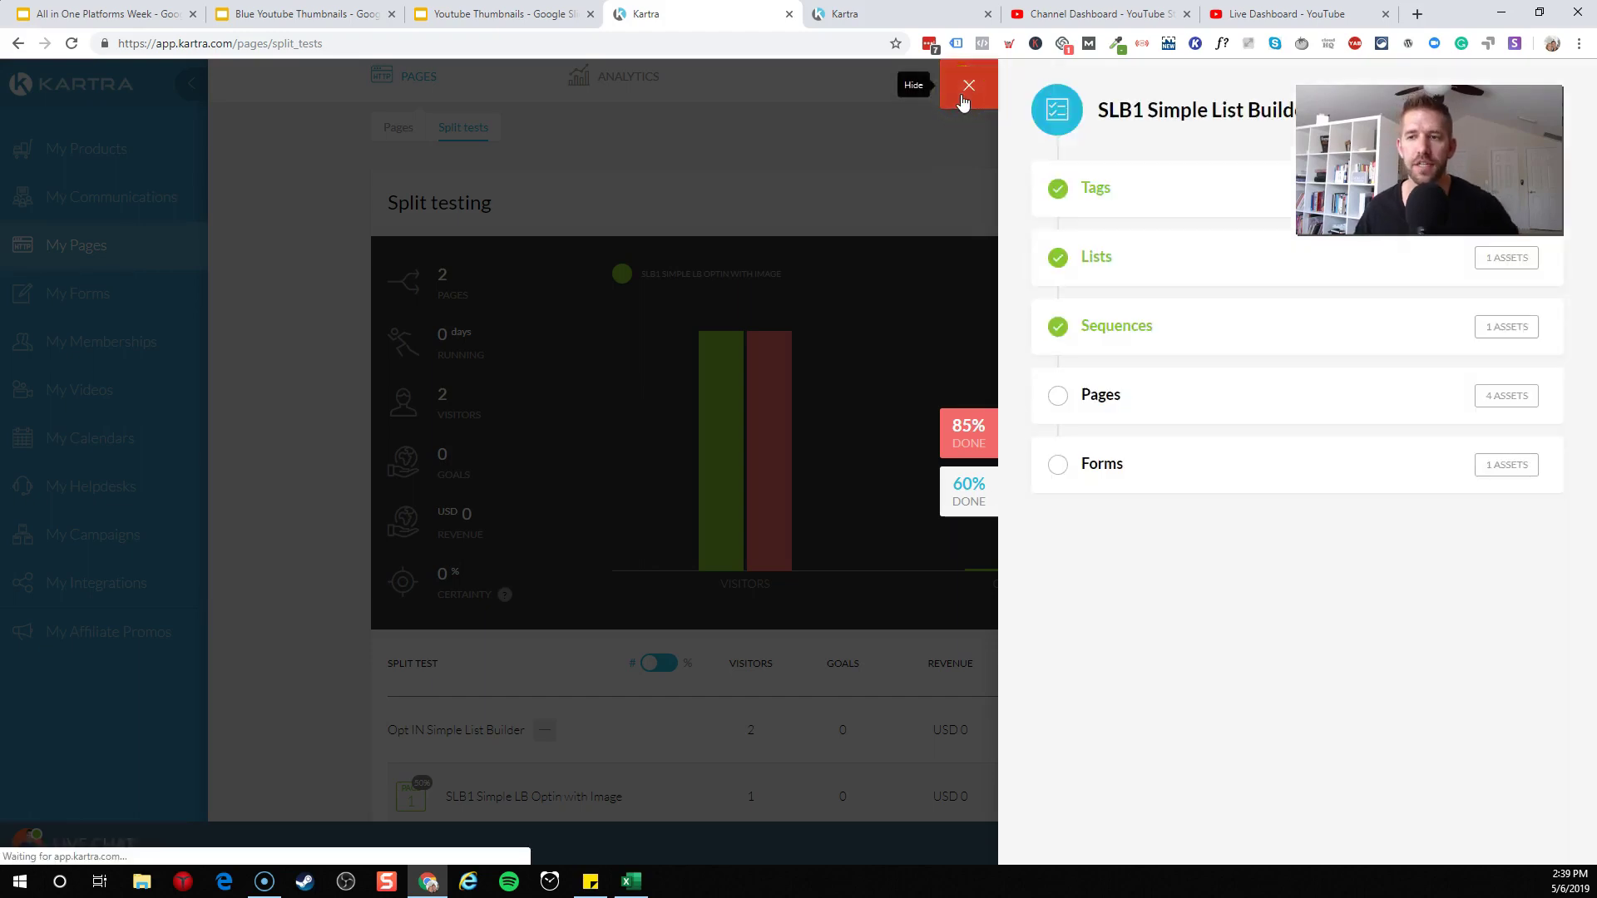
left_click(1087, 401)
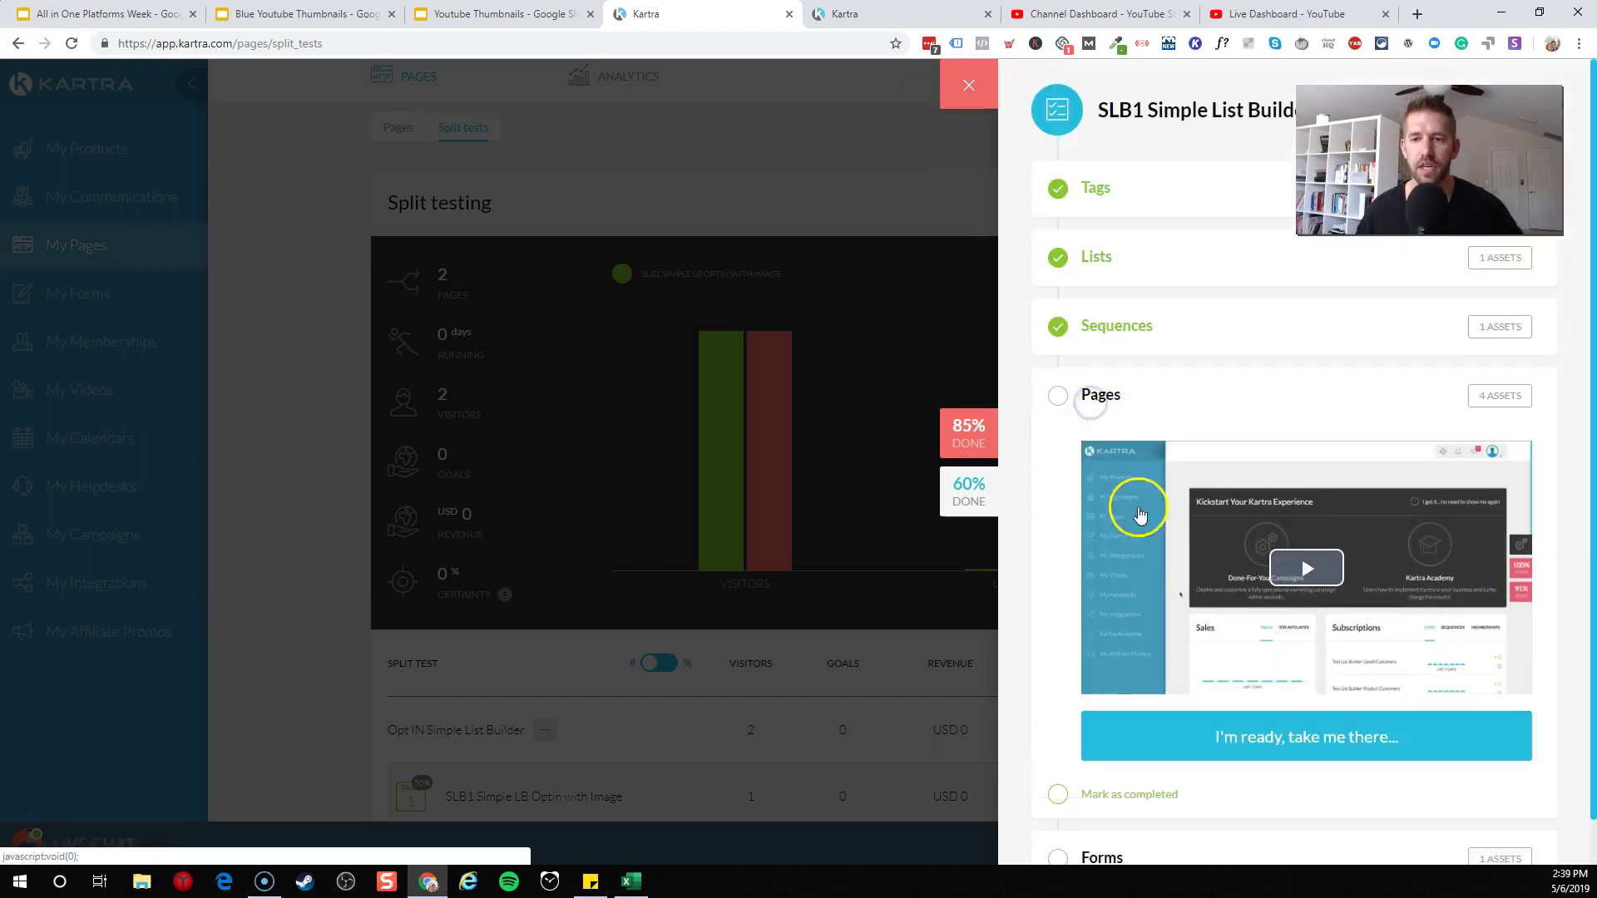
left_click(1281, 746)
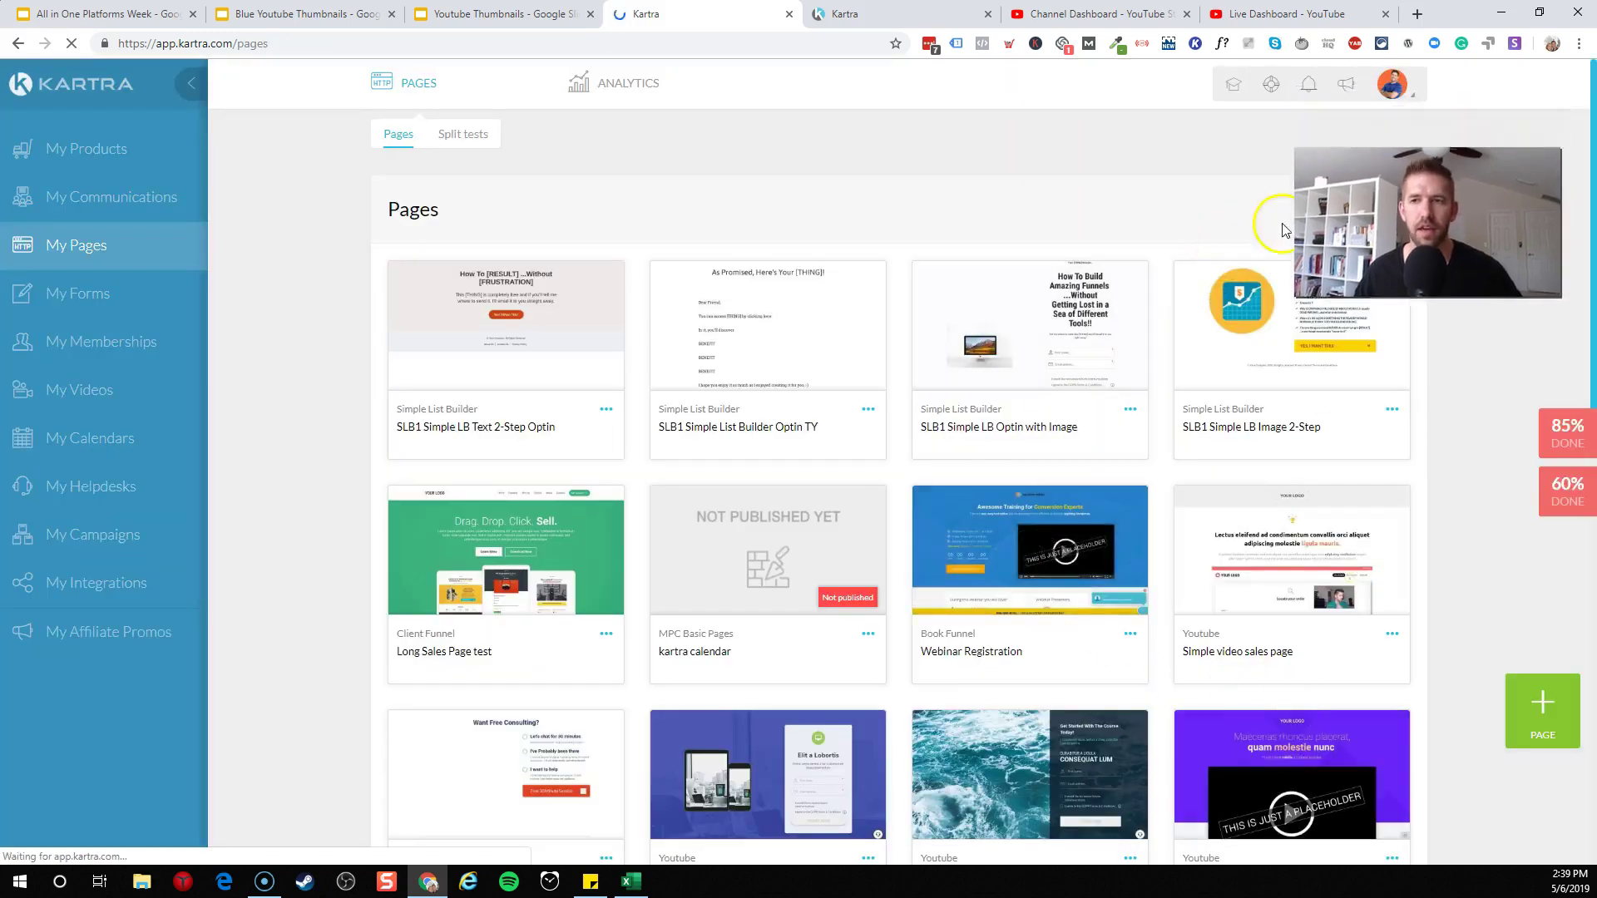
left_click(1212, 210)
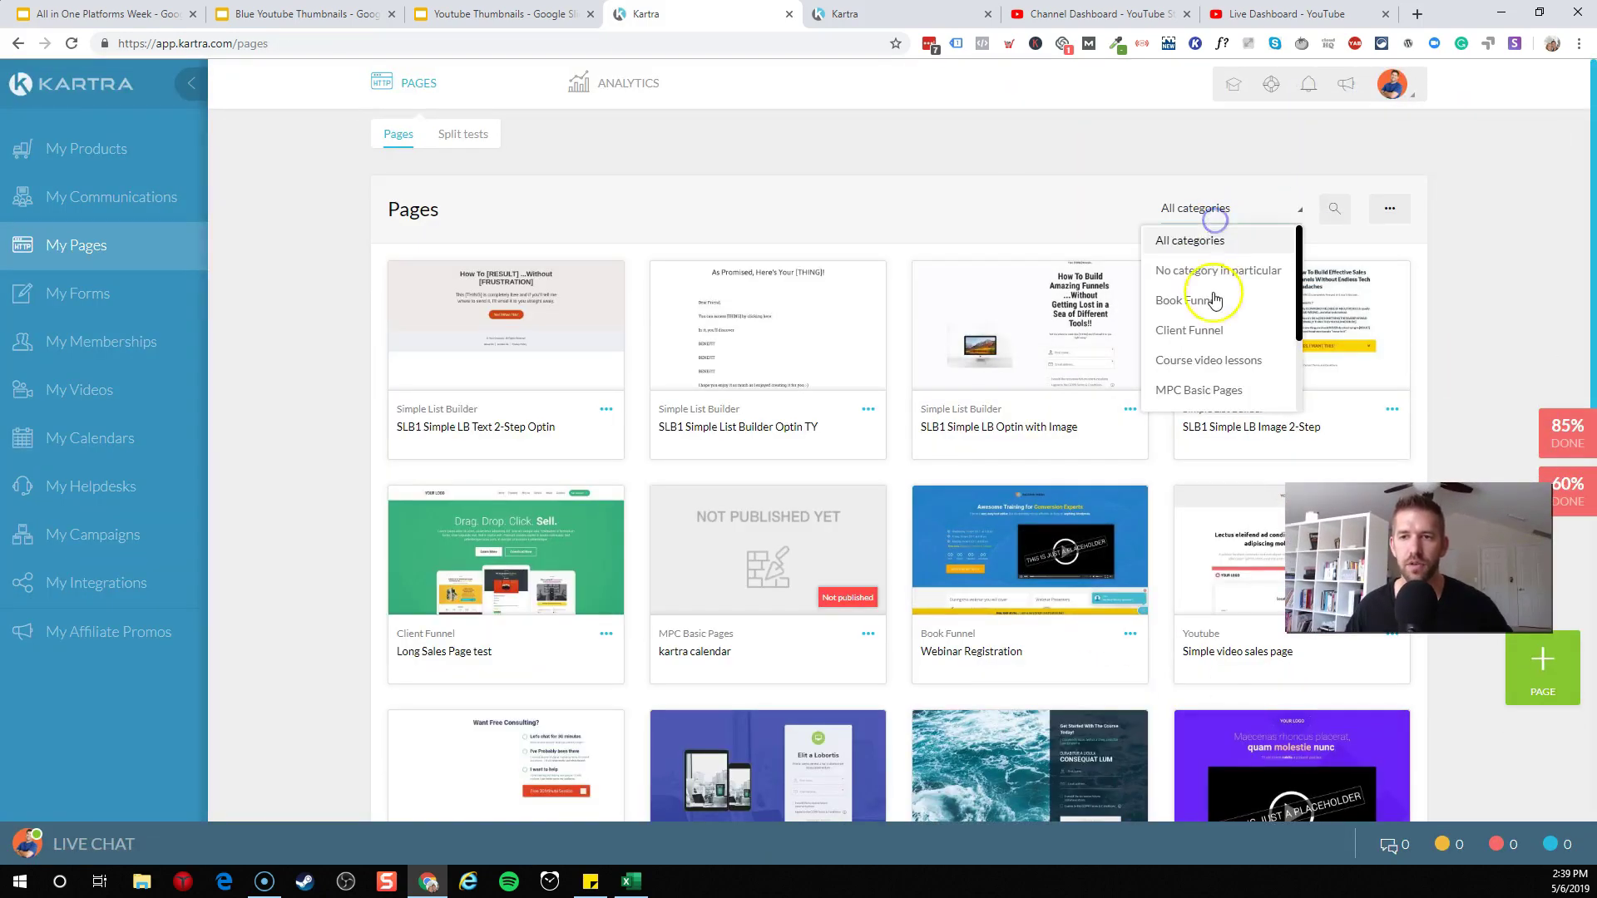
scroll(1202, 345, "down", 2)
left_click(1201, 337)
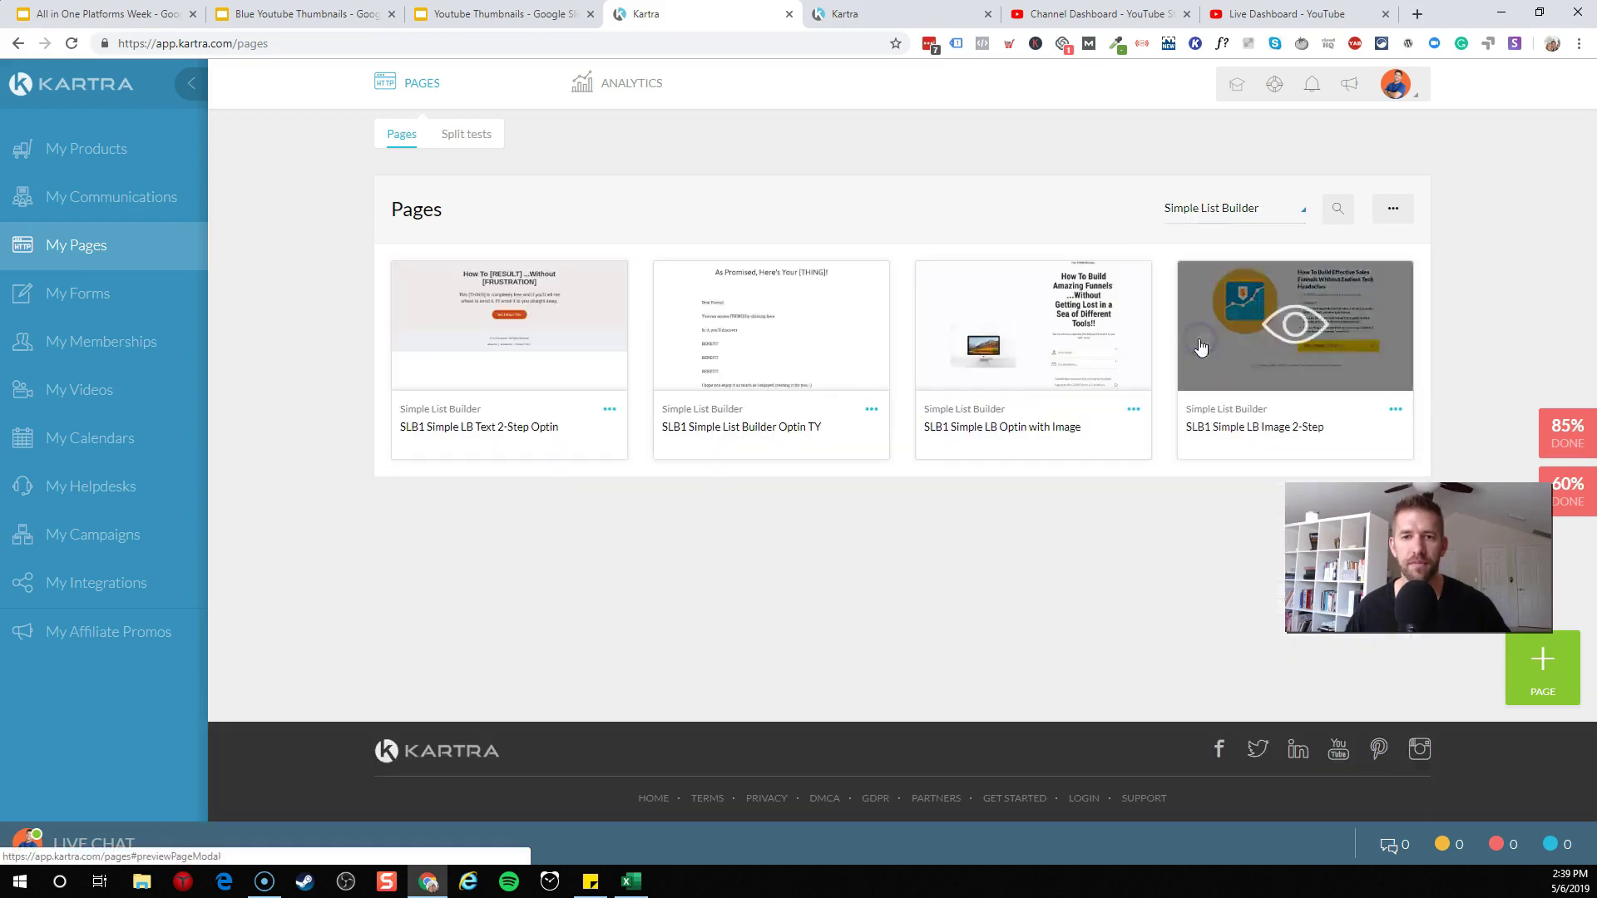
Open the "SLB1 Simple List Builder Optin TY" page in the page builder, keeping its name and category.
left_click(866, 412)
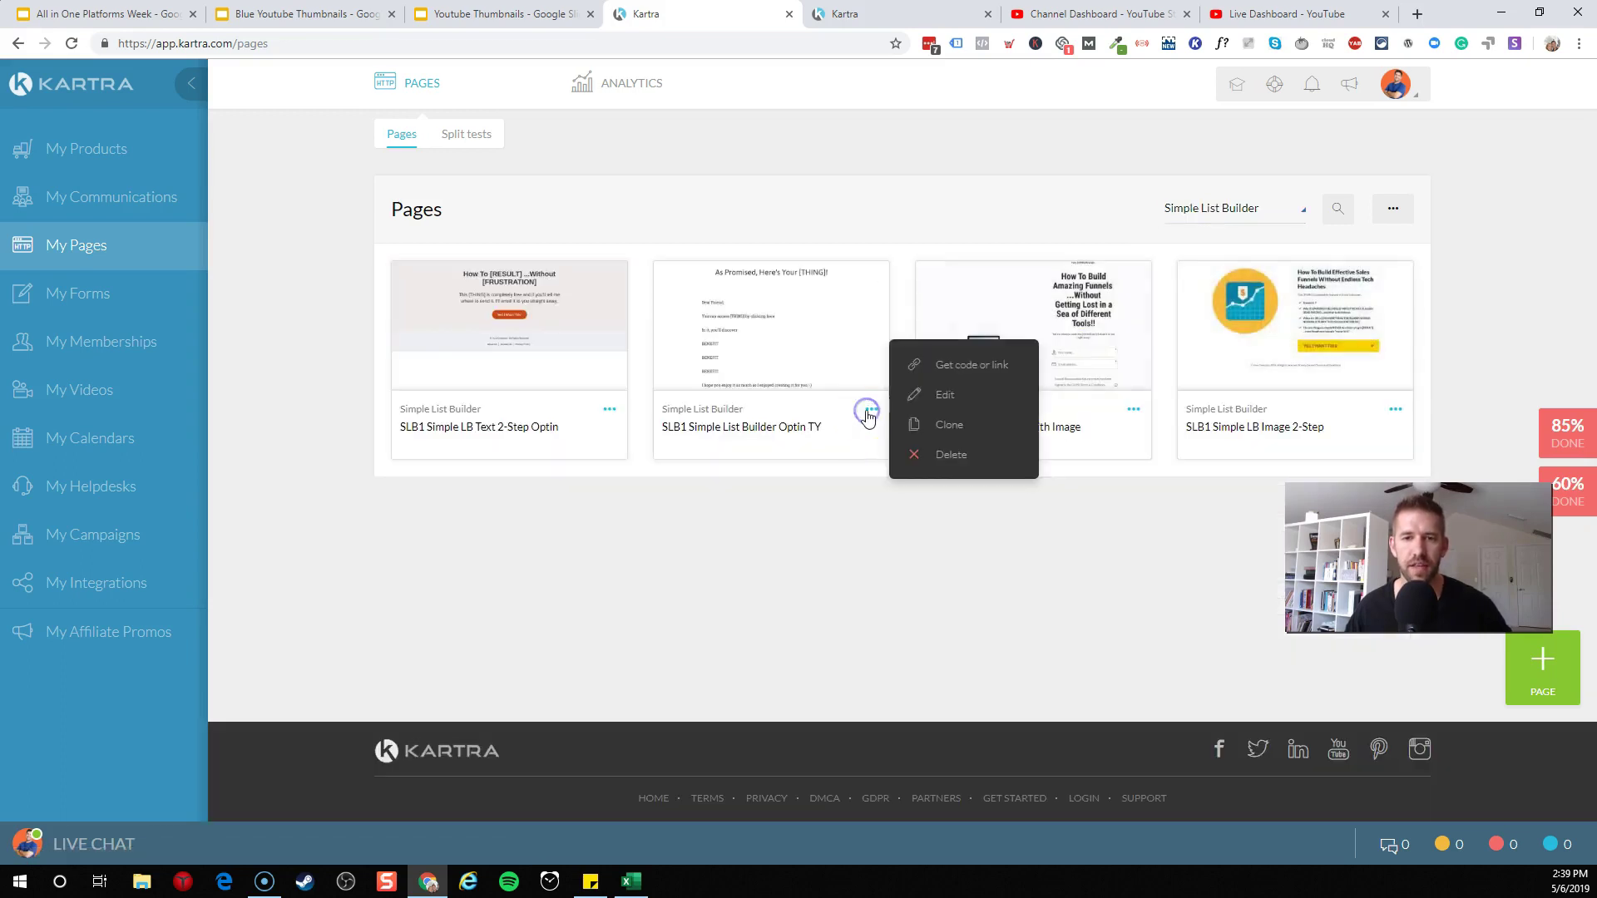
left_click(957, 397)
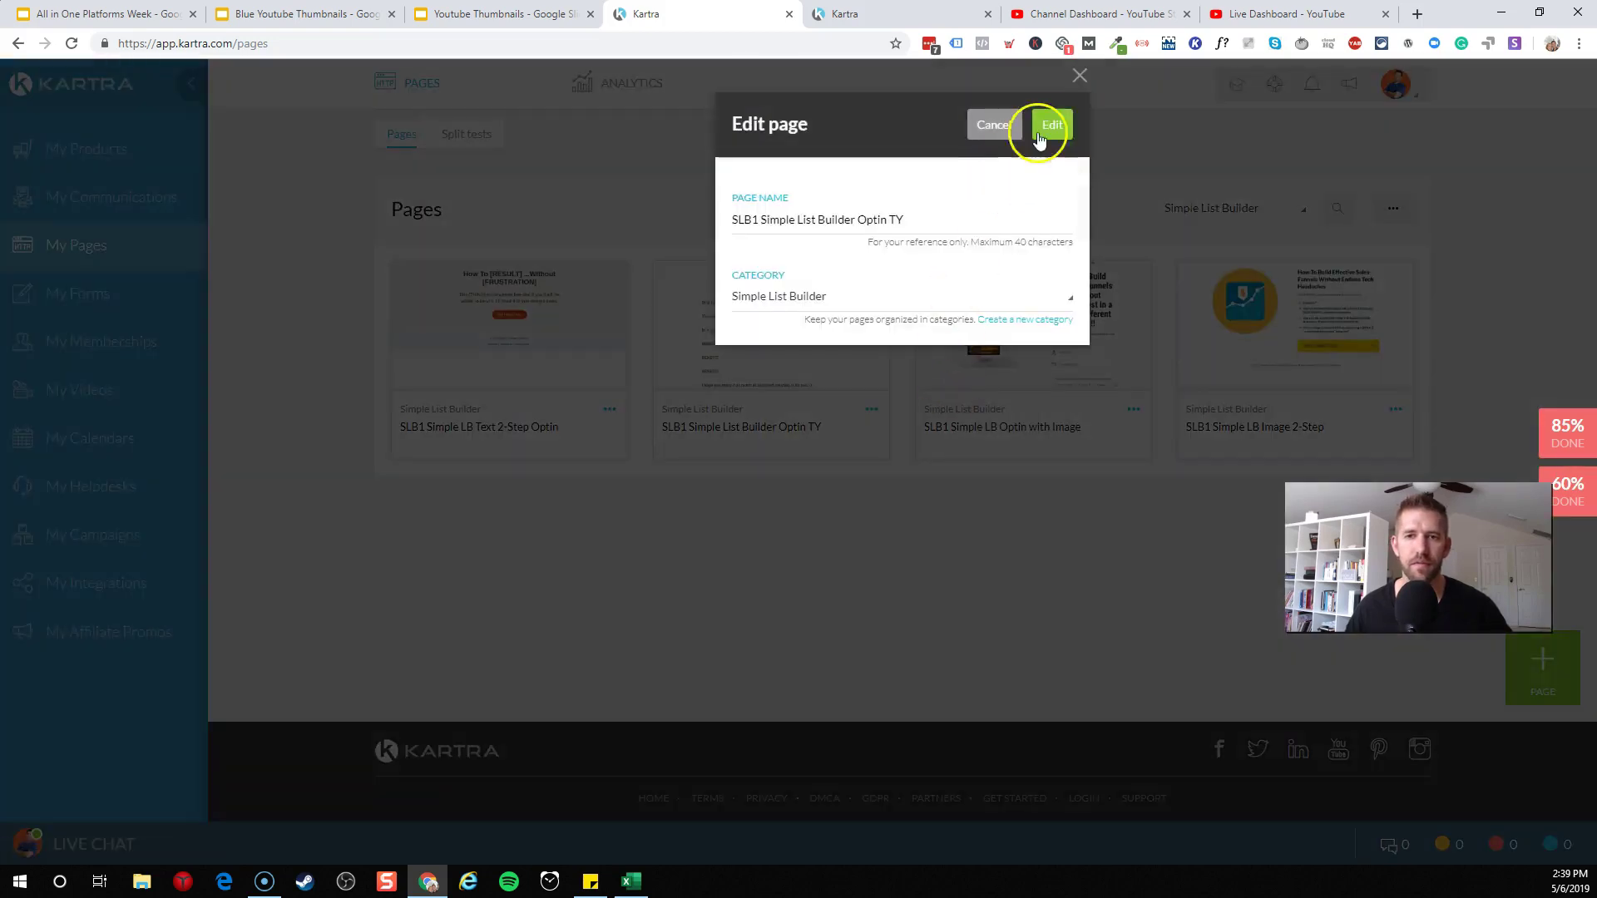
left_click(1047, 127)
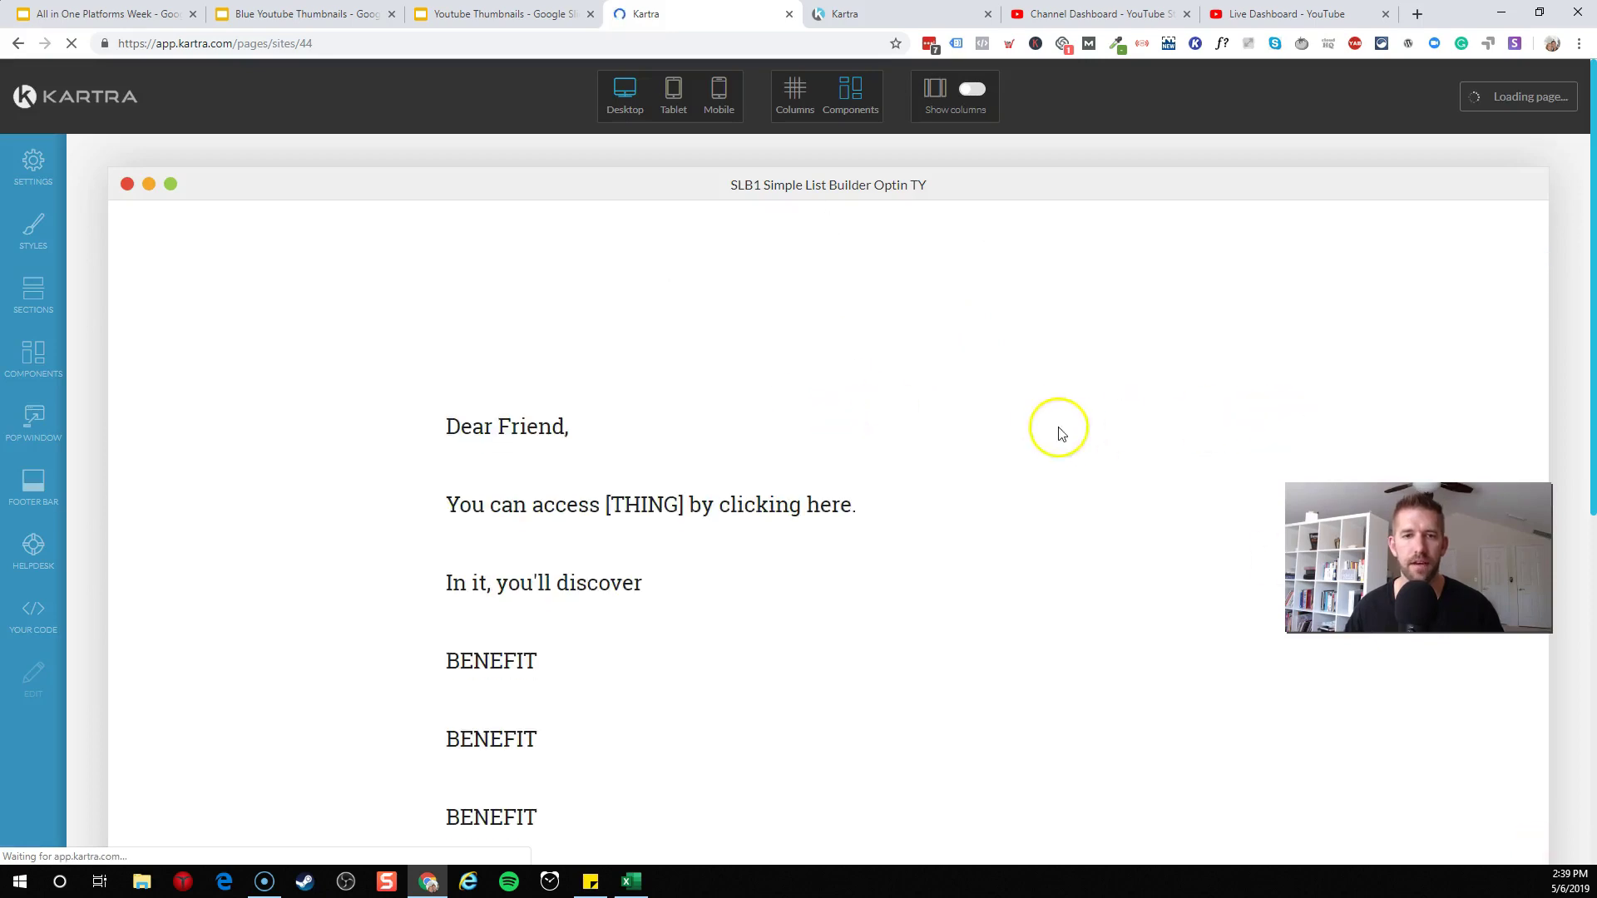
Select "clicking here." in the letter's access line and open the link settings for that text.
scroll(777, 493, "down", 5)
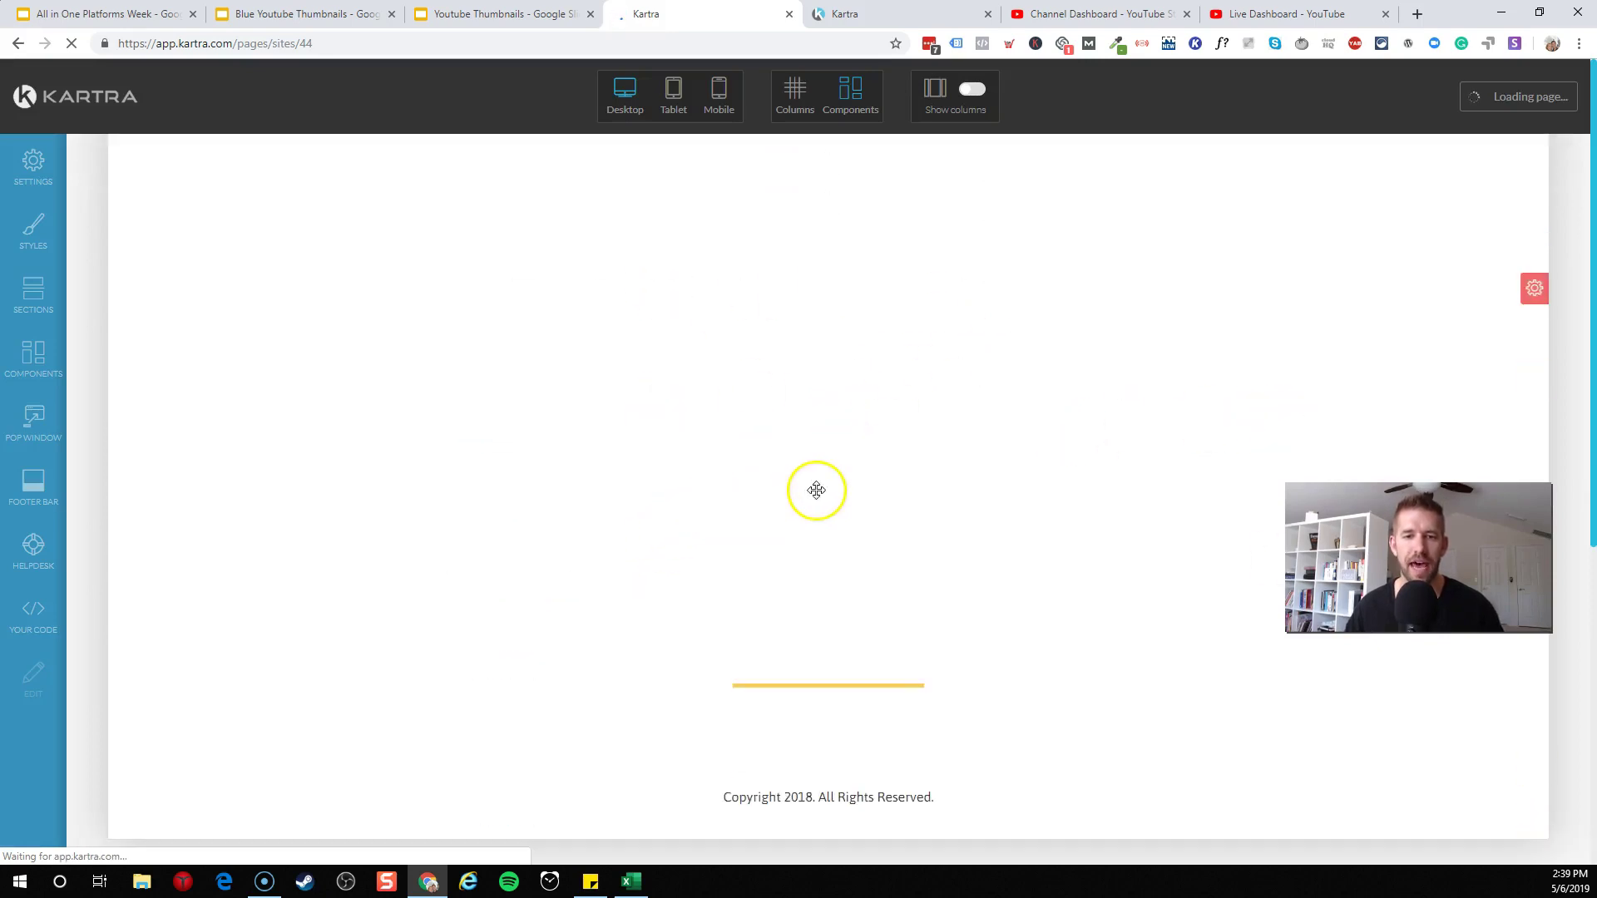
scroll(832, 652, "down", 2)
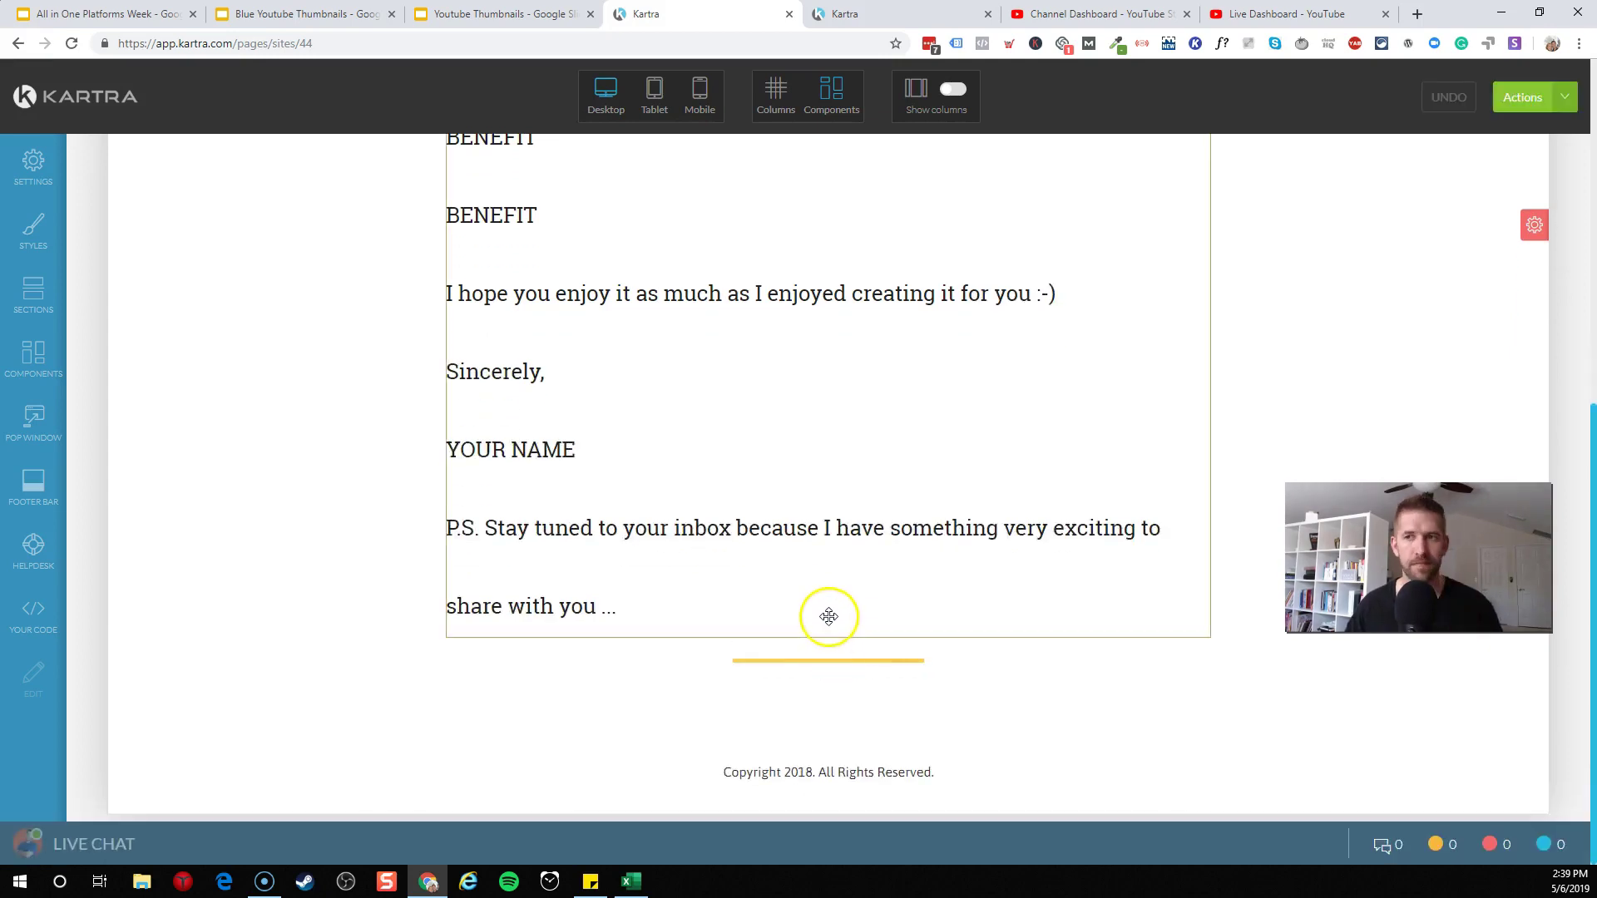
scroll(827, 612, "up", 5)
scroll(827, 595, "down", 5)
scroll(827, 595, "up", 5)
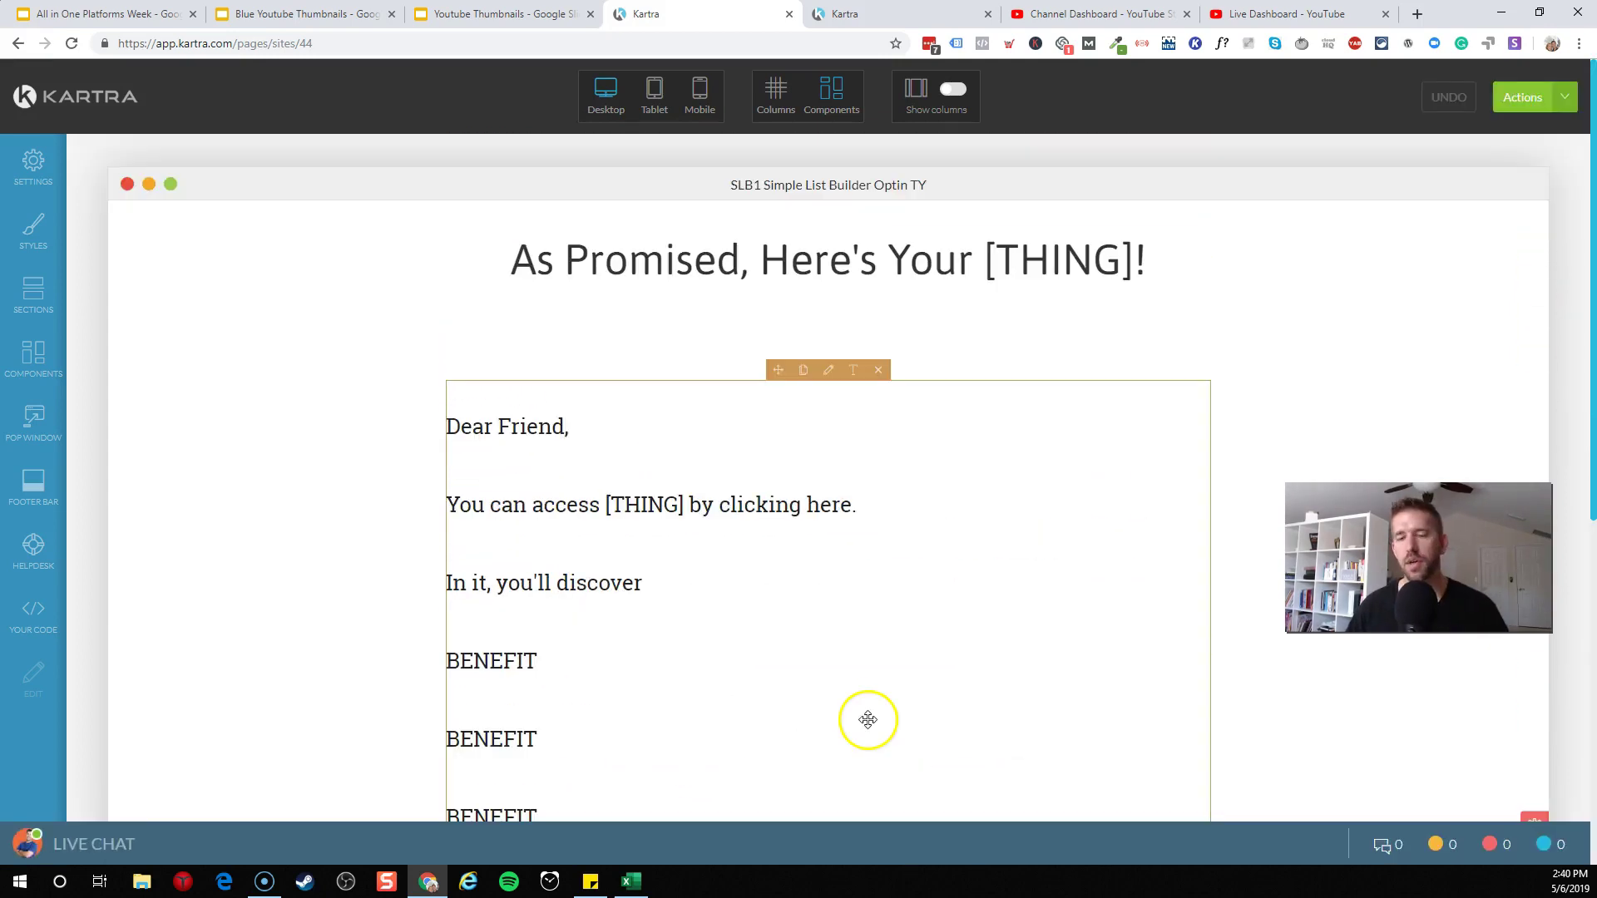
left_click(844, 371)
left_click_drag(714, 507, 884, 508)
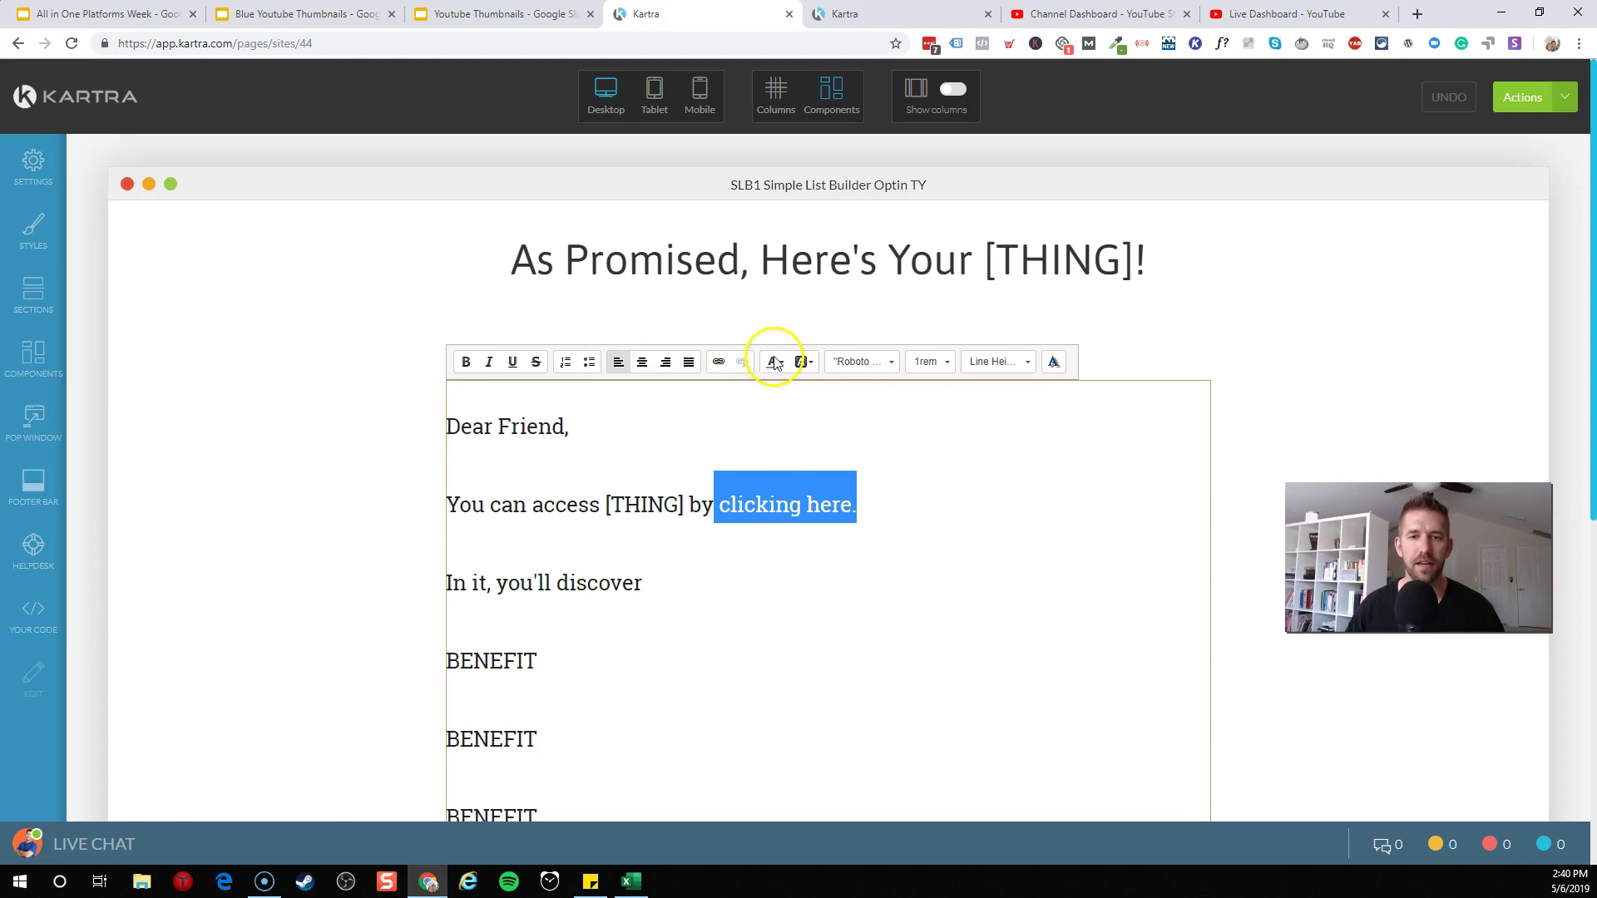
left_click(719, 362)
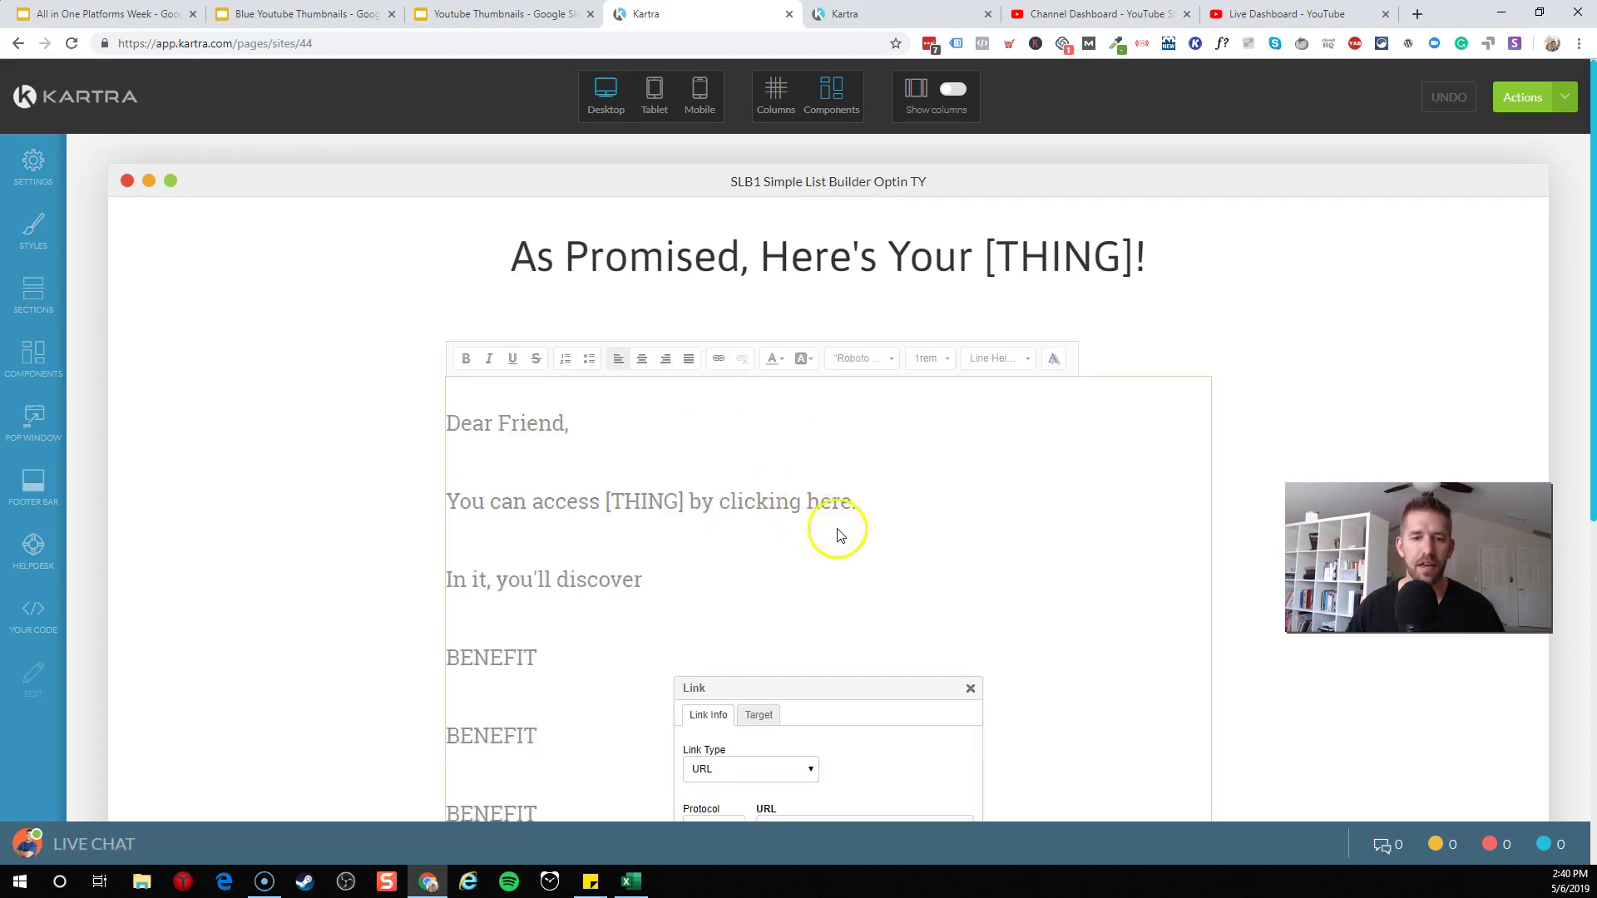
scroll(837, 535, "down", 2)
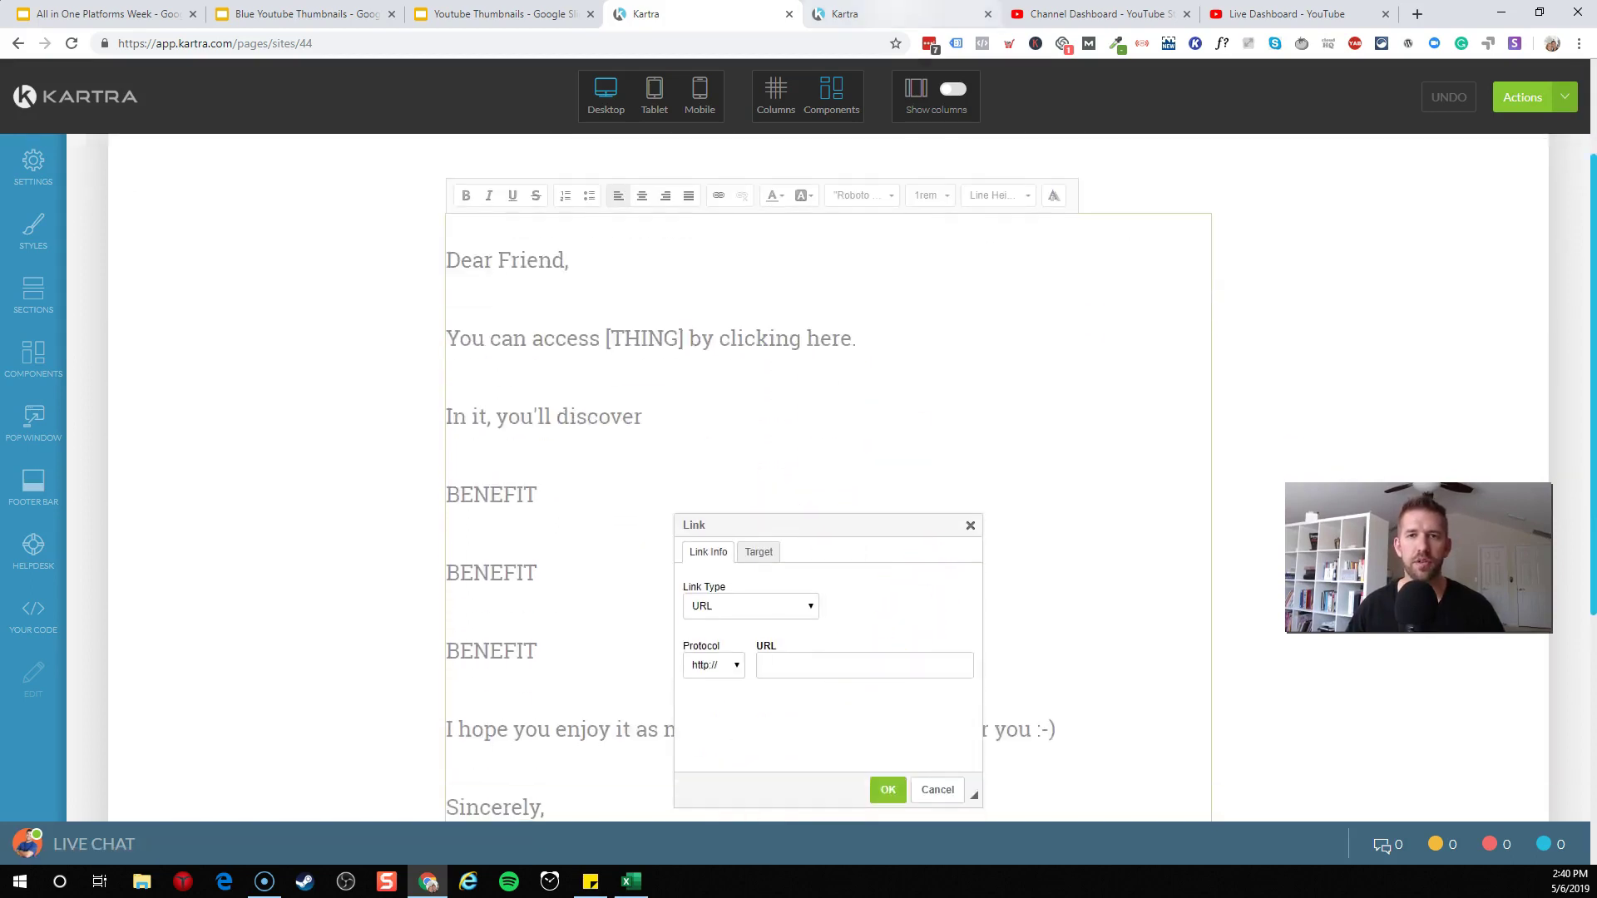
Switch to the other Kartra tab and start a file upload in the Files area of the memberships.
left_click(898, 12)
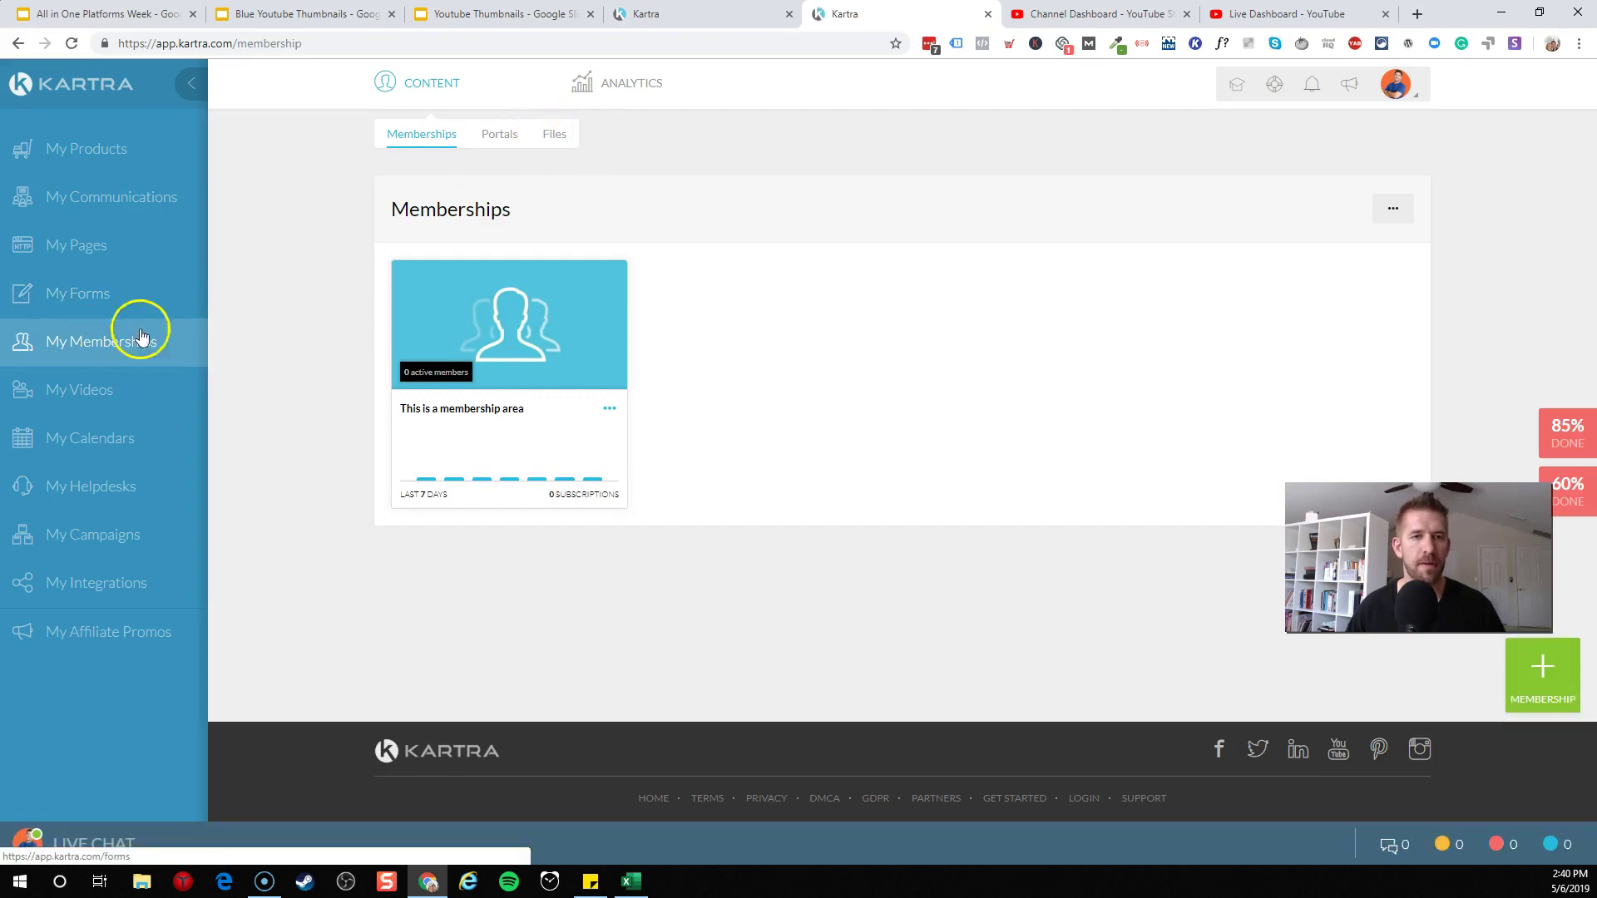
left_click(555, 135)
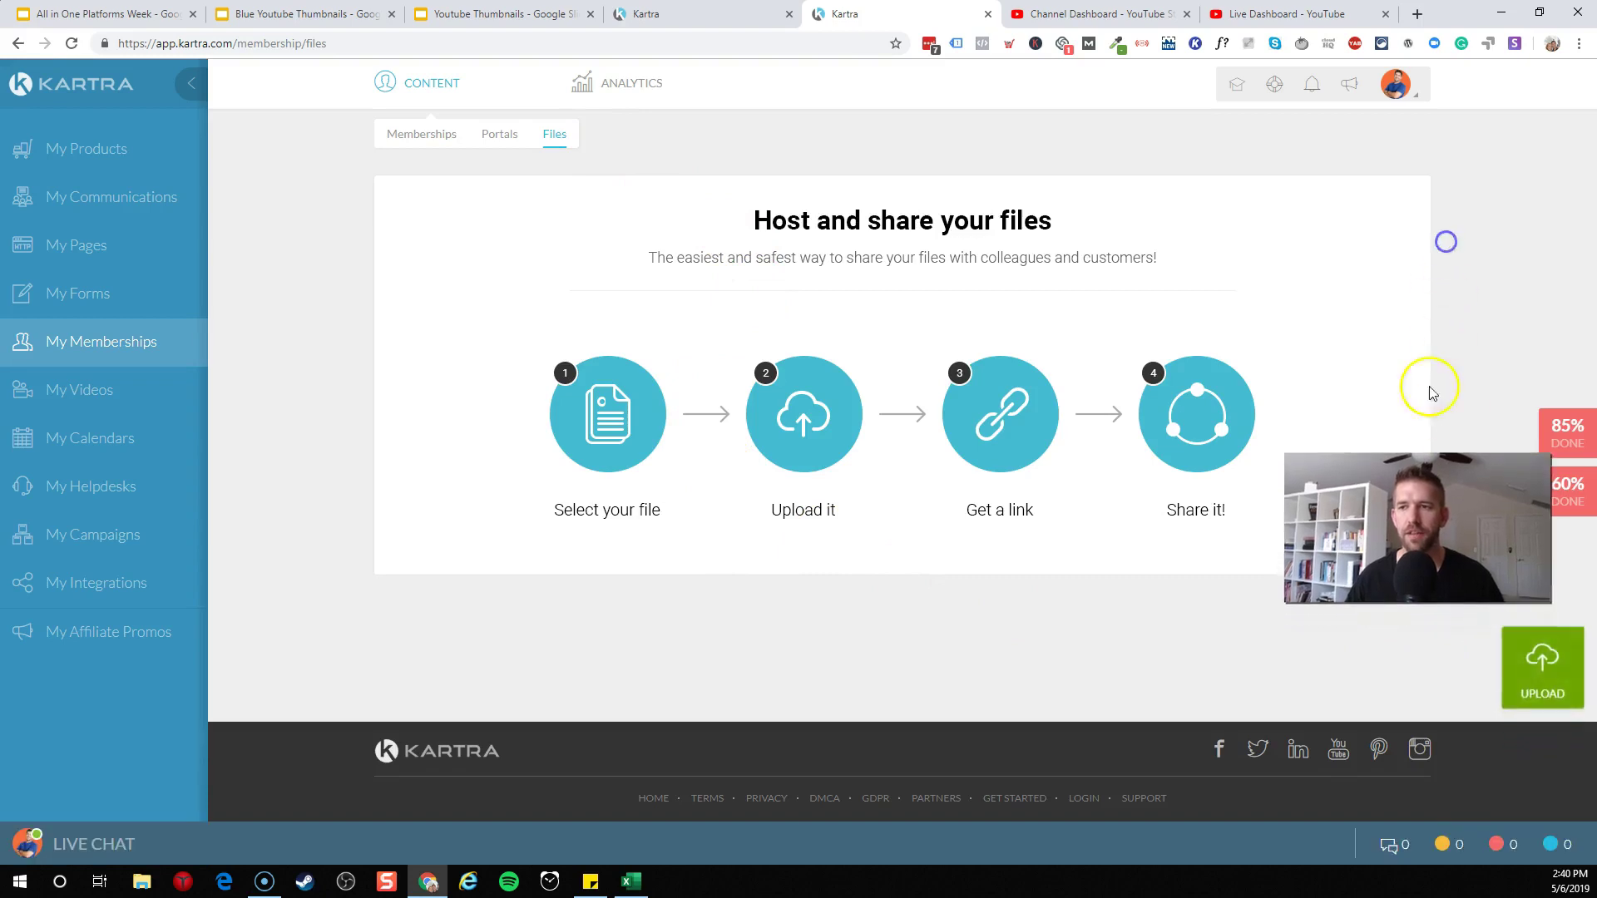
left_click(1552, 686)
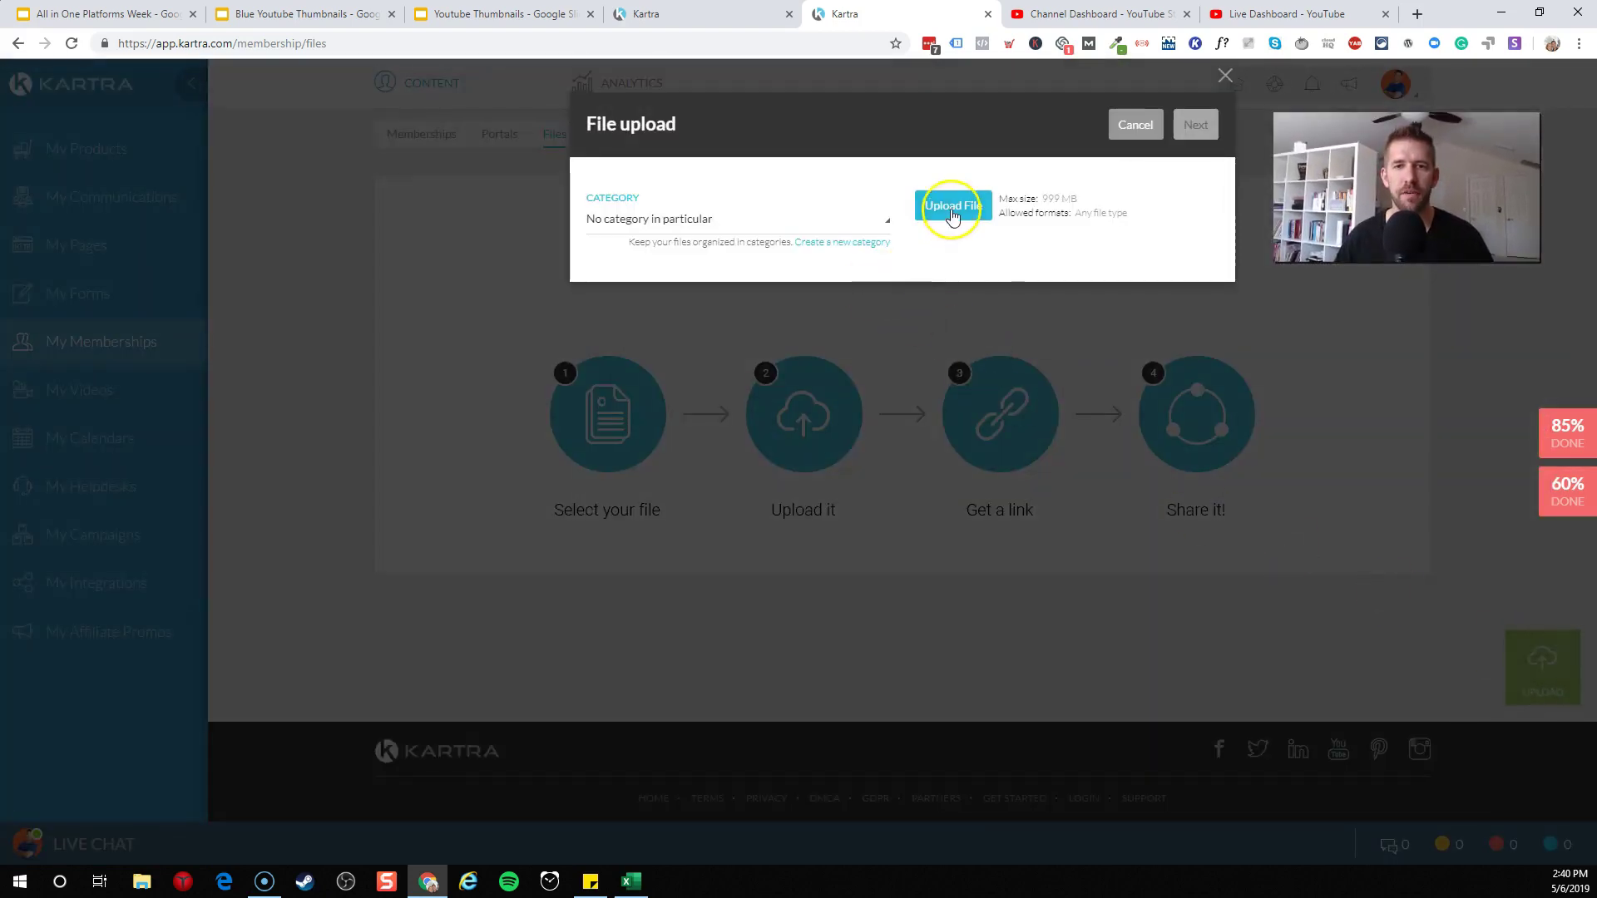
Create a new file category named "Checklists" and assign it to the upload.
left_click(842, 221)
left_click(759, 223)
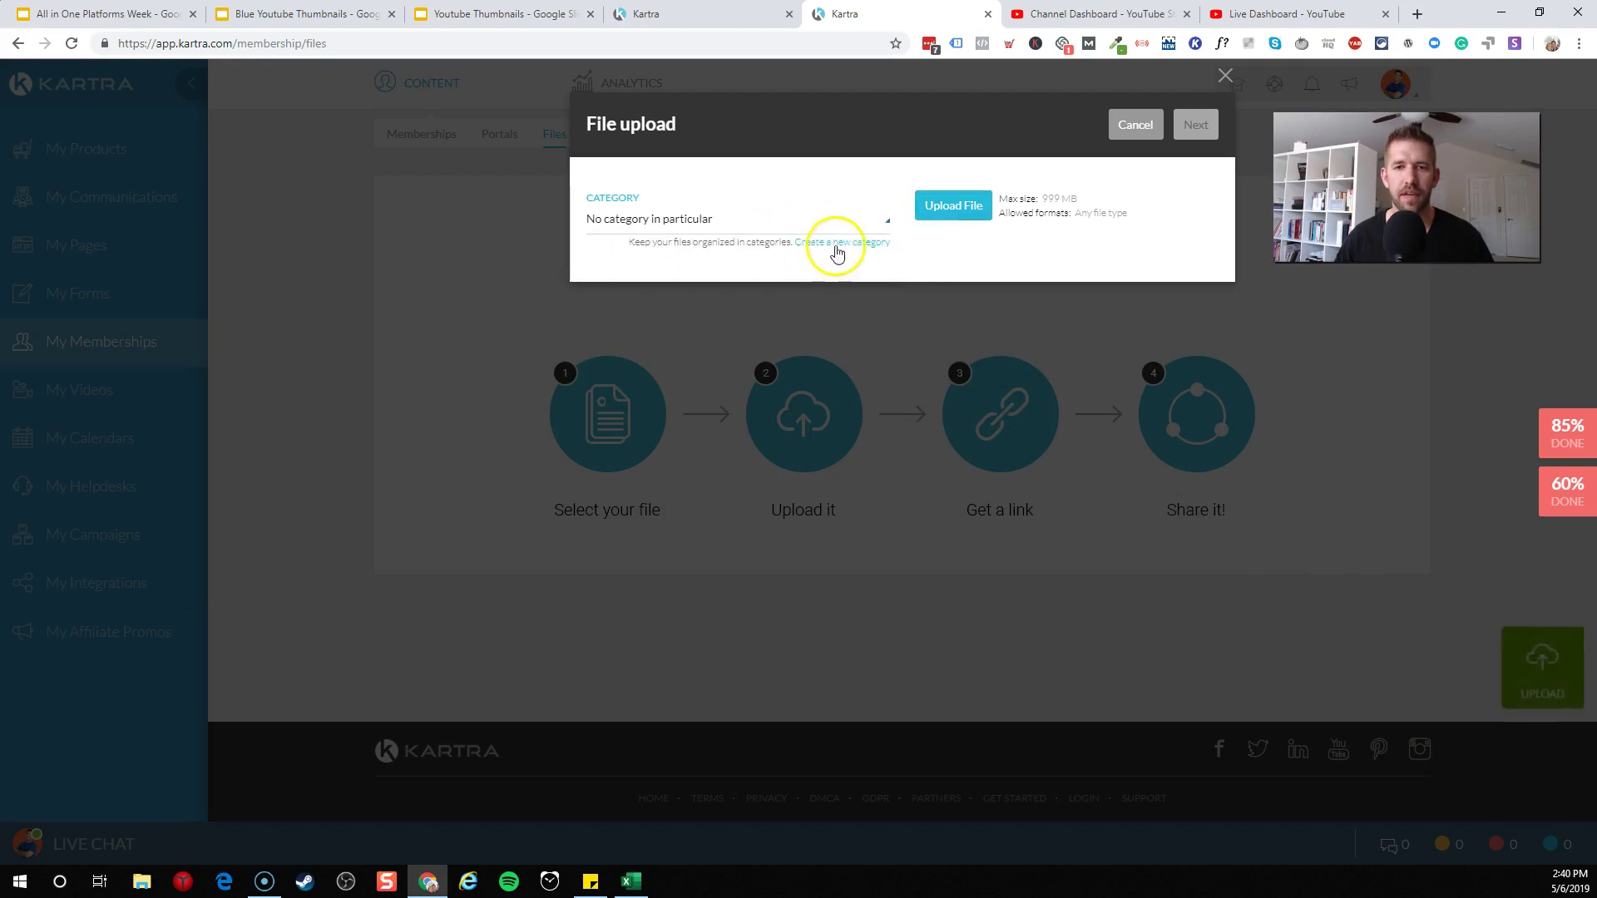
key("Escape")
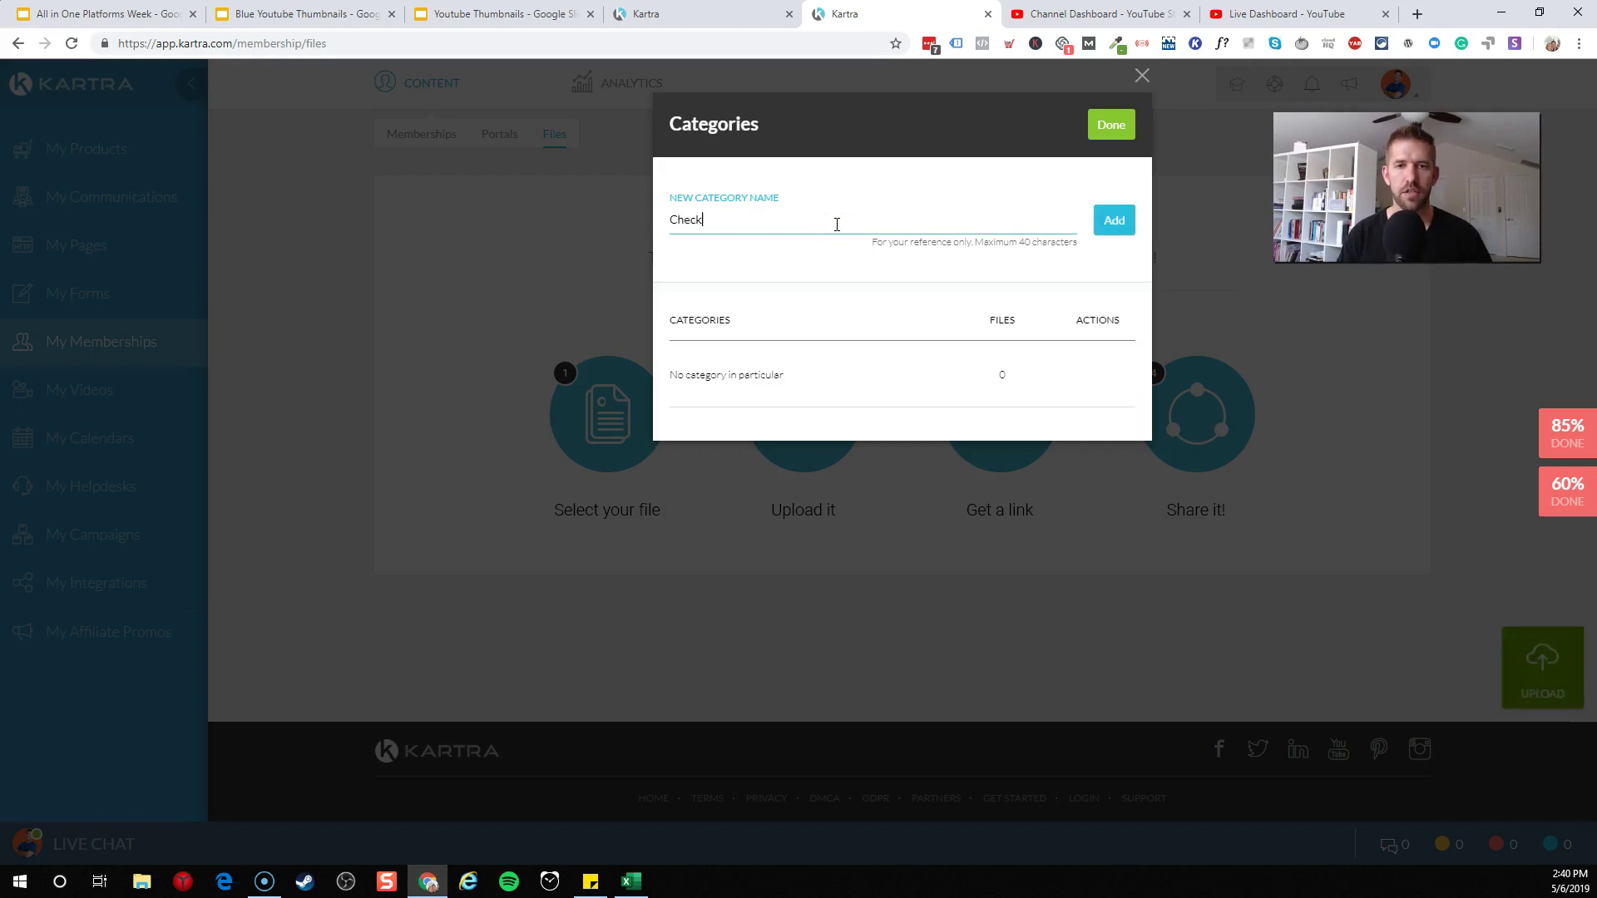
left_click(1114, 222)
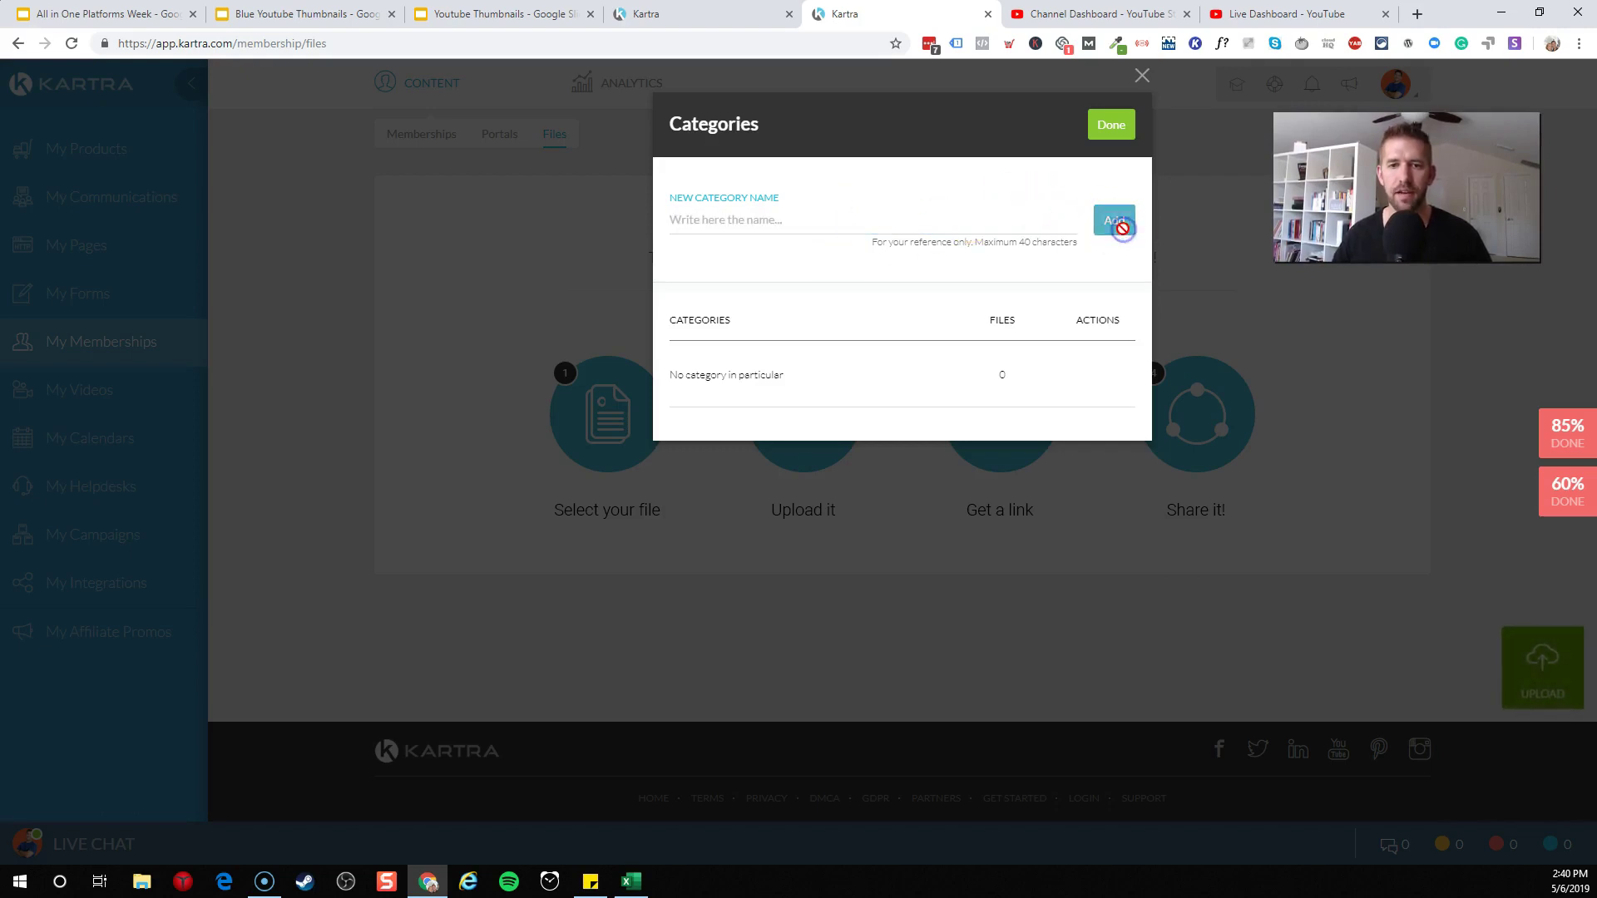
left_click(1108, 121)
left_click(786, 222)
left_click(713, 311)
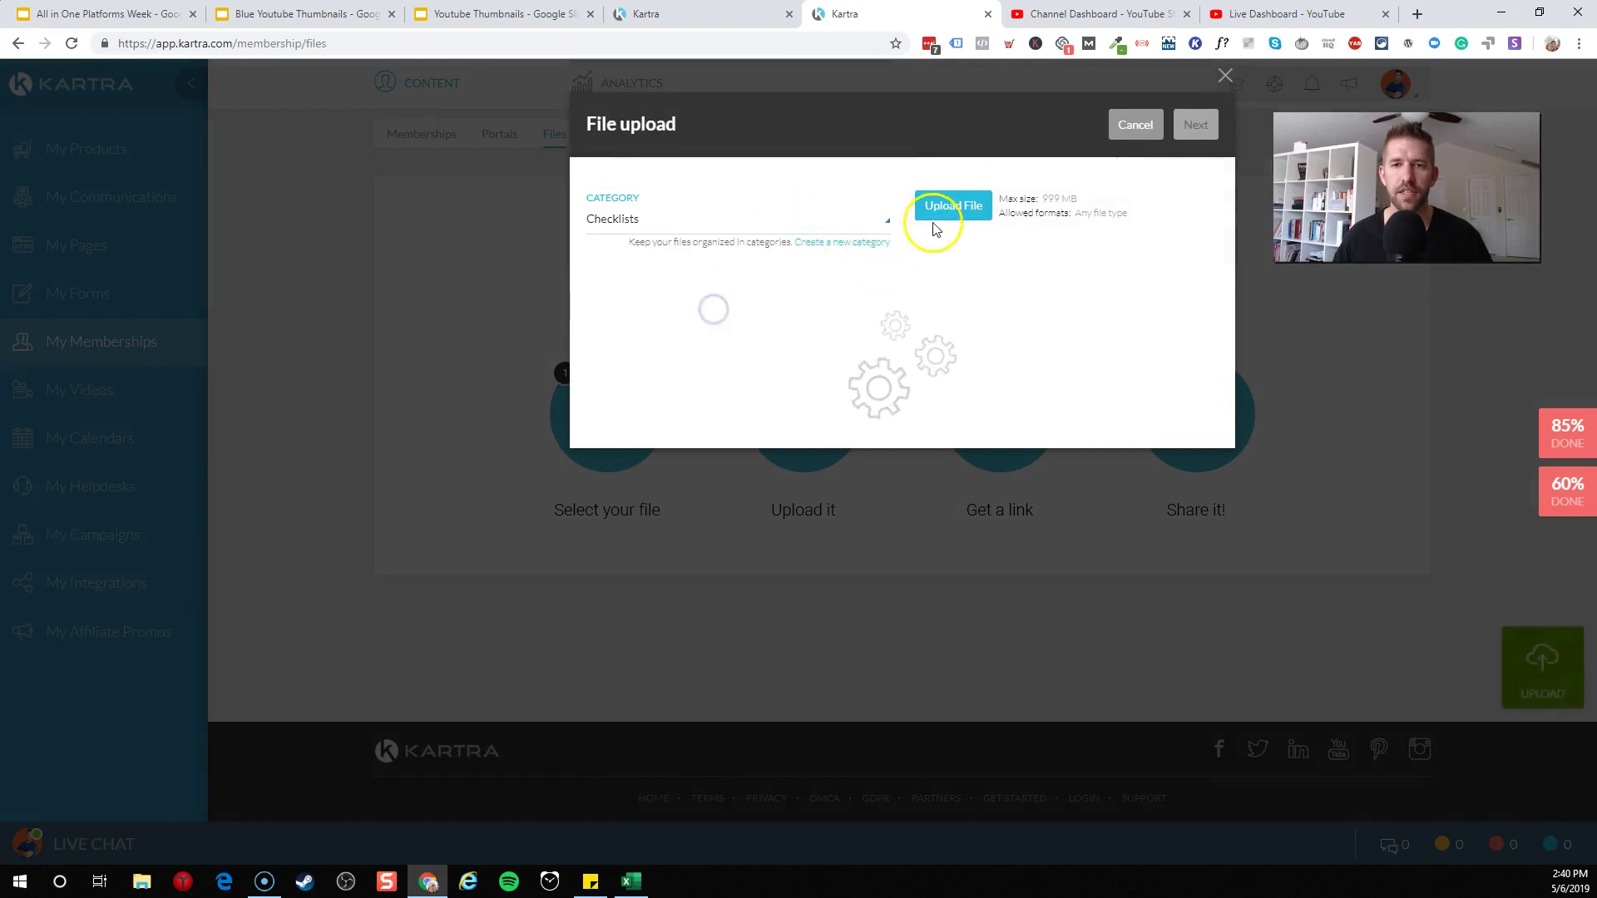
Upload chat.pdf from the Downloads folder and finish adding it to the hosted files.
left_click(935, 207)
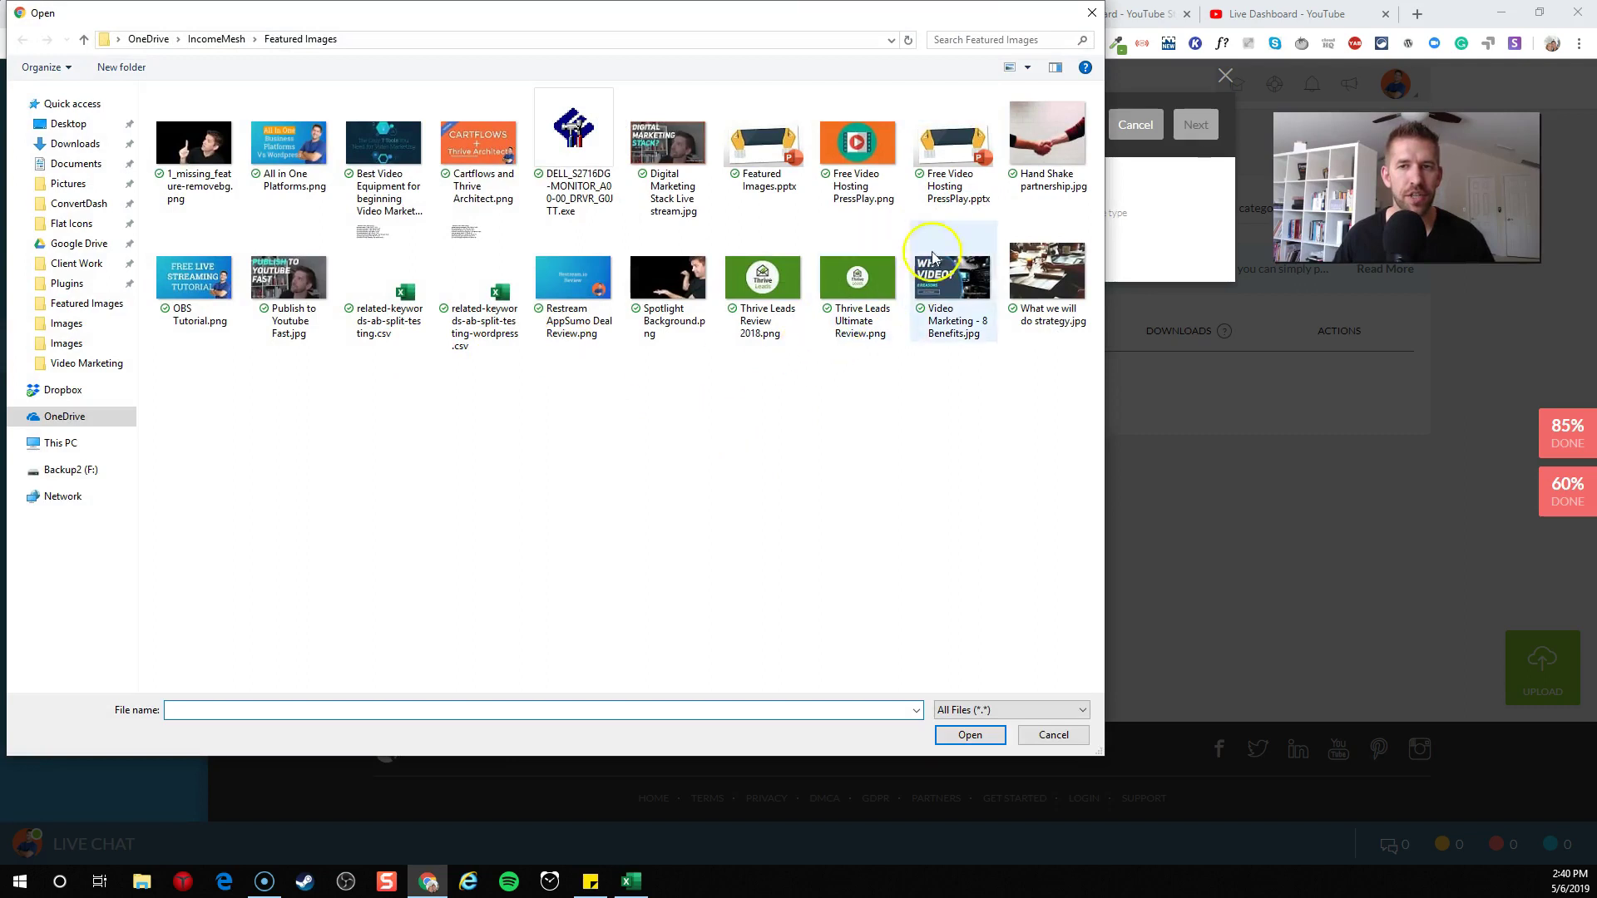
left_click(73, 144)
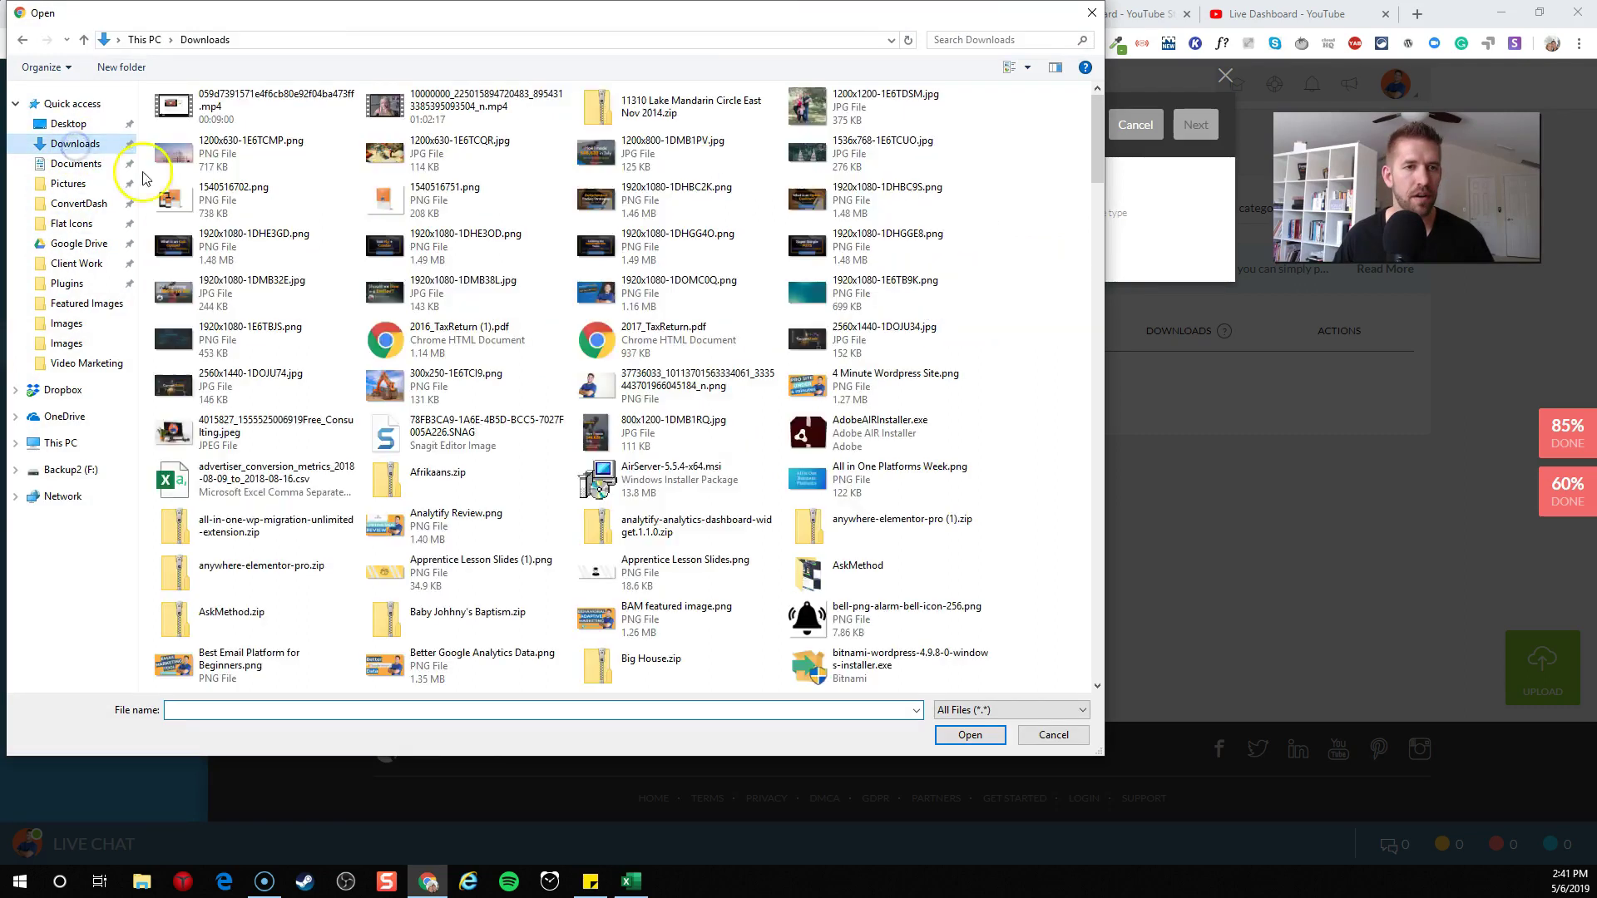
left_click(241, 386)
left_click(970, 735)
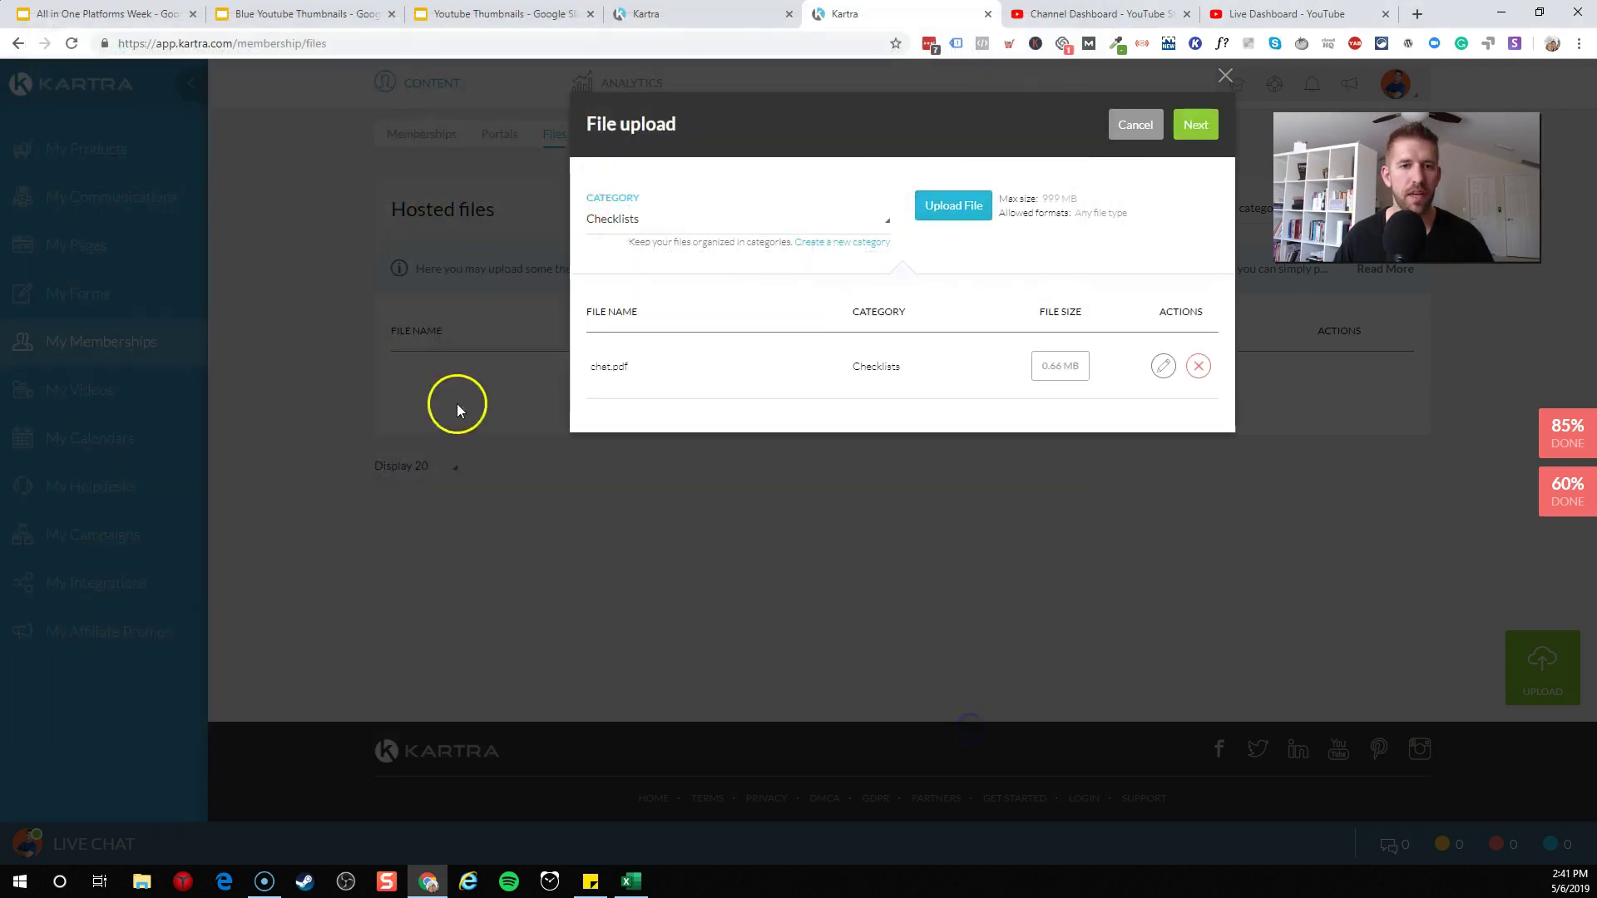
left_click(1193, 125)
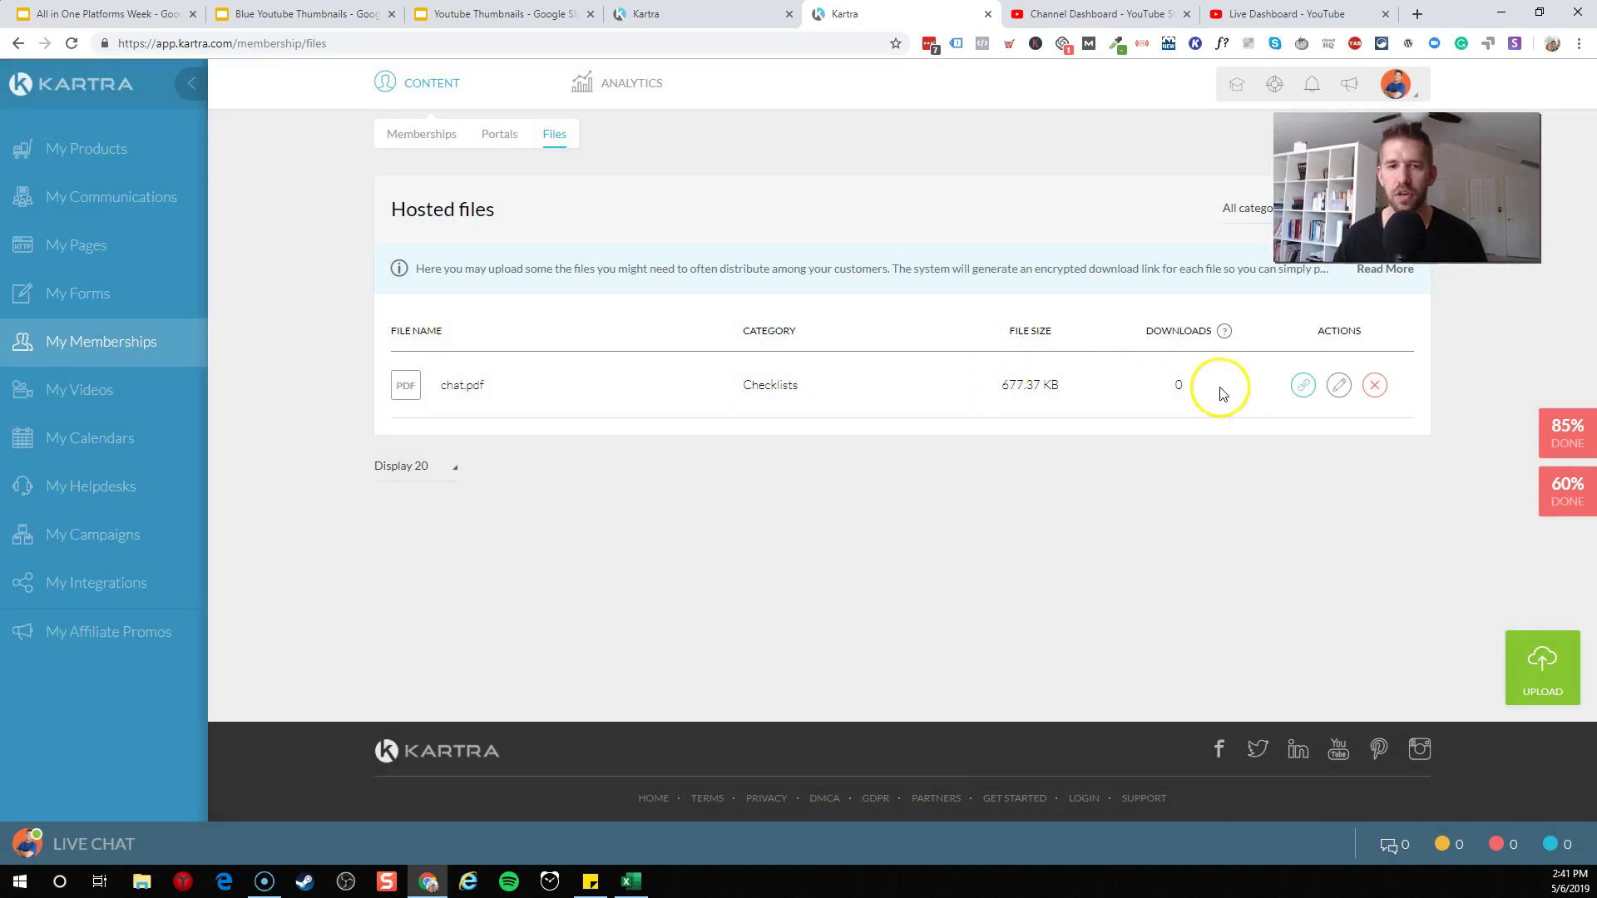
Copy the direct link of chat.pdf and apply it as the URL for "clicking here." on the thank-you page.
left_click(1302, 384)
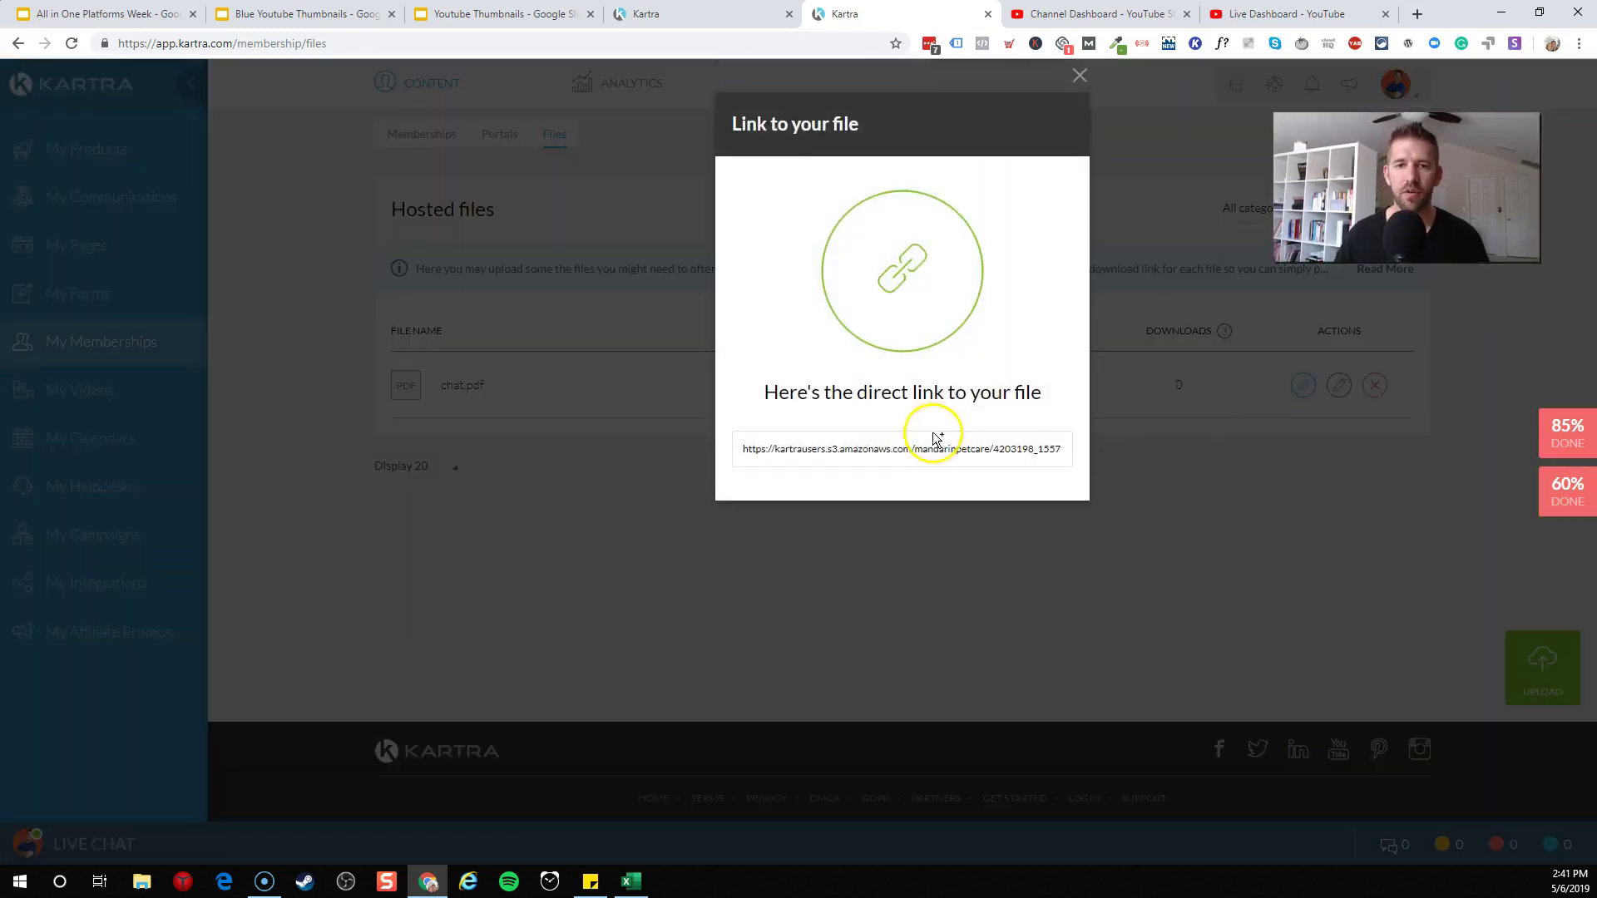
left_click(663, 17)
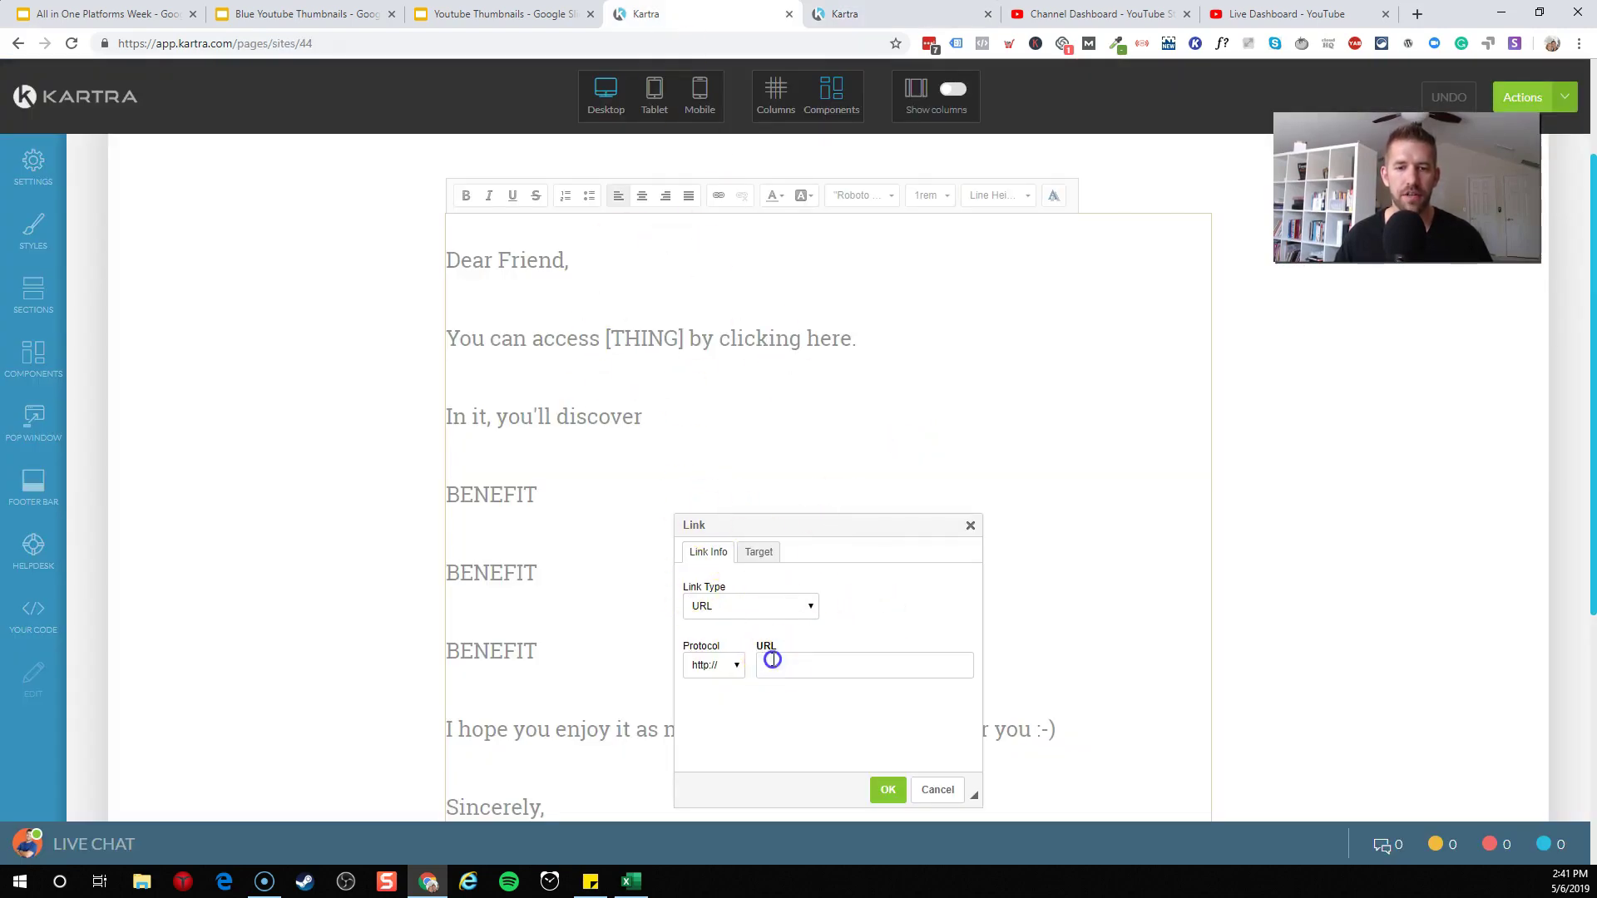
left_click(887, 789)
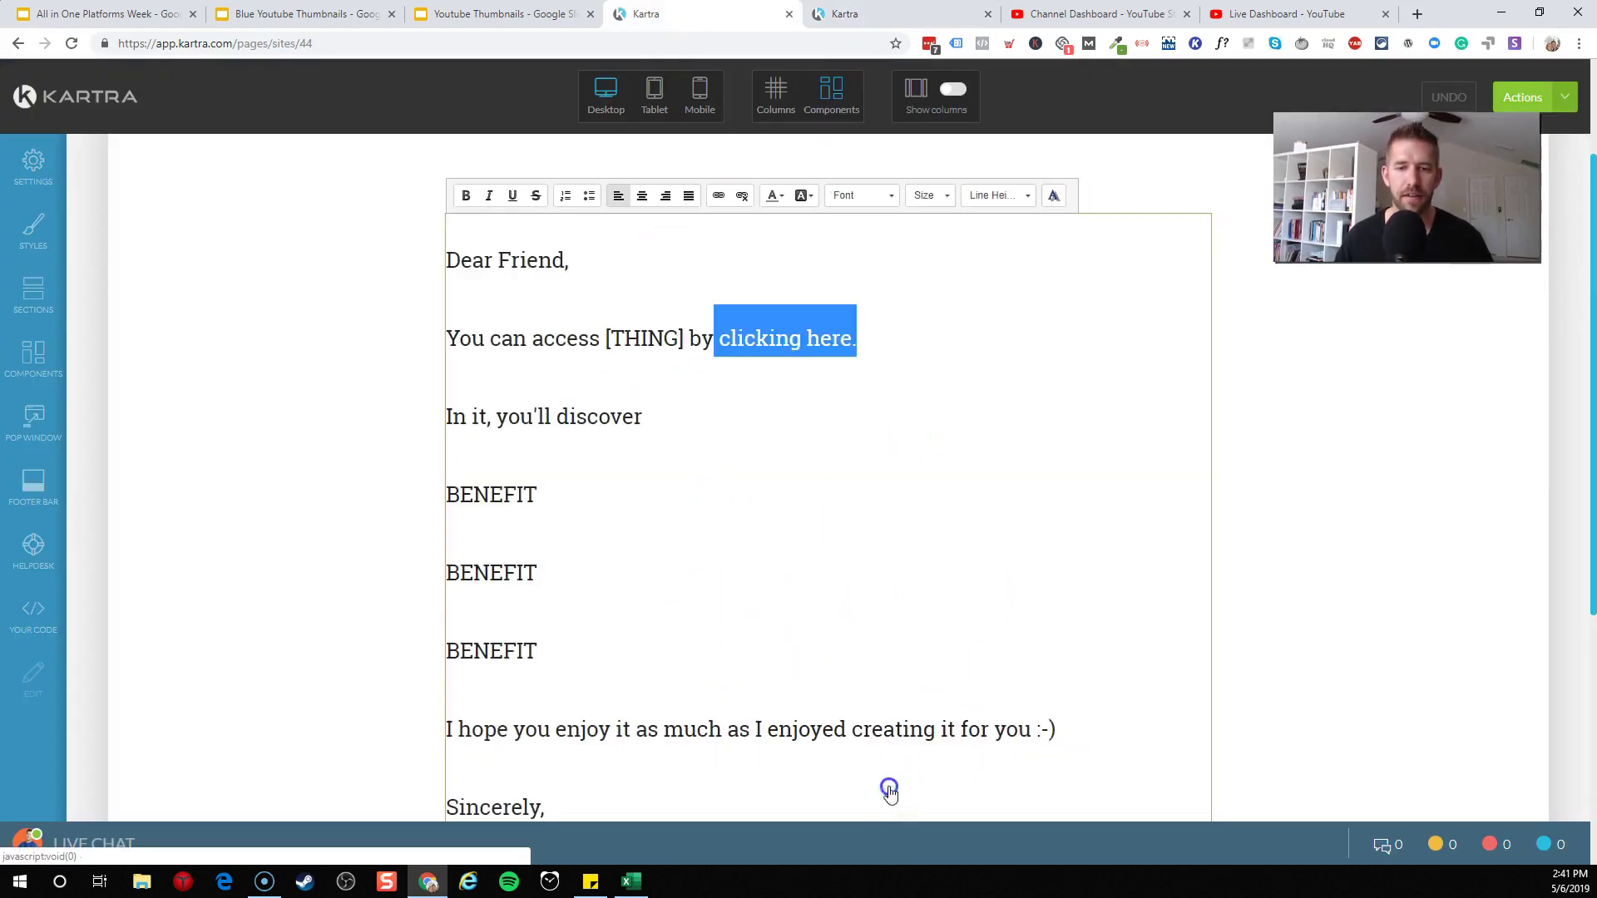
left_click(988, 407)
Review the style and effects settings of the yellow divider below the letter, applying them as they are.
scroll(832, 453, "down", 5)
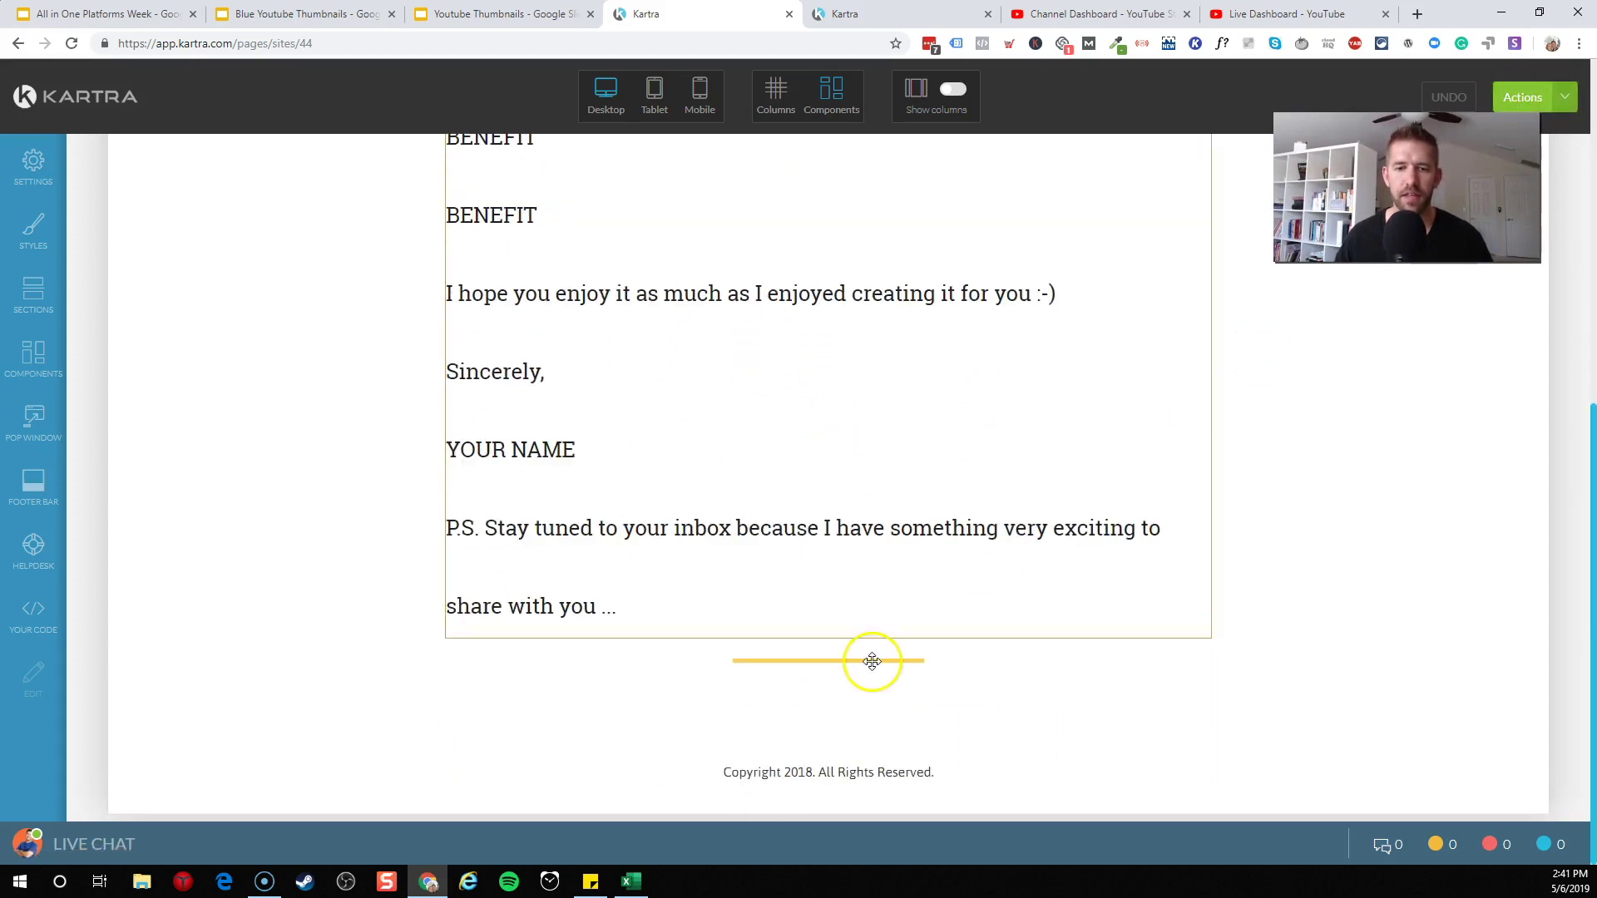
left_click(841, 649)
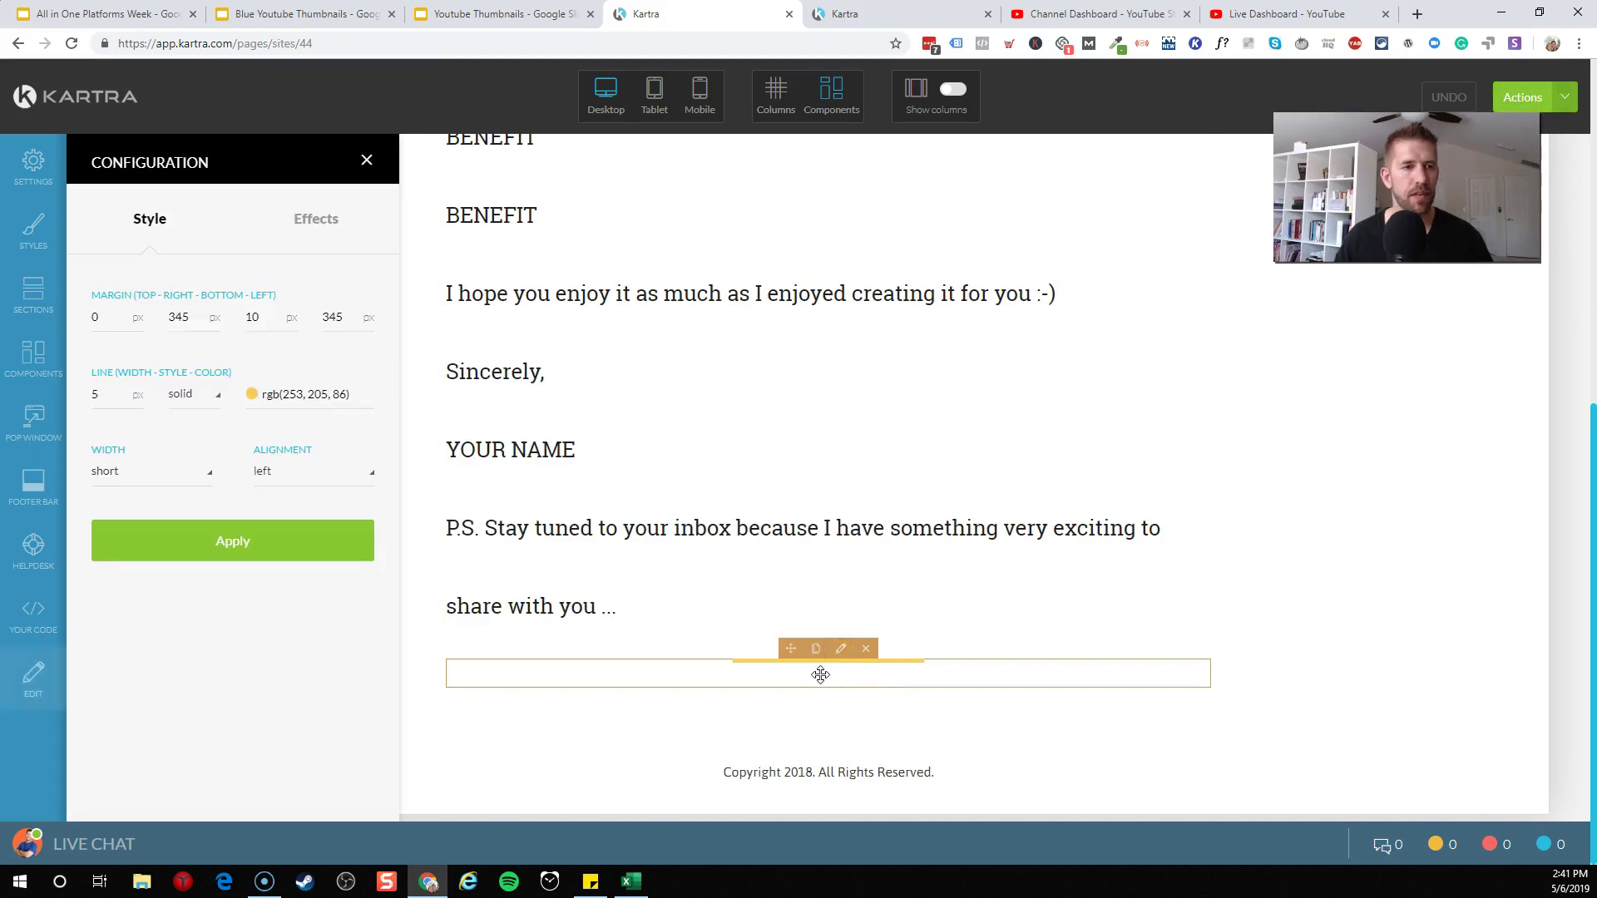
left_click(324, 223)
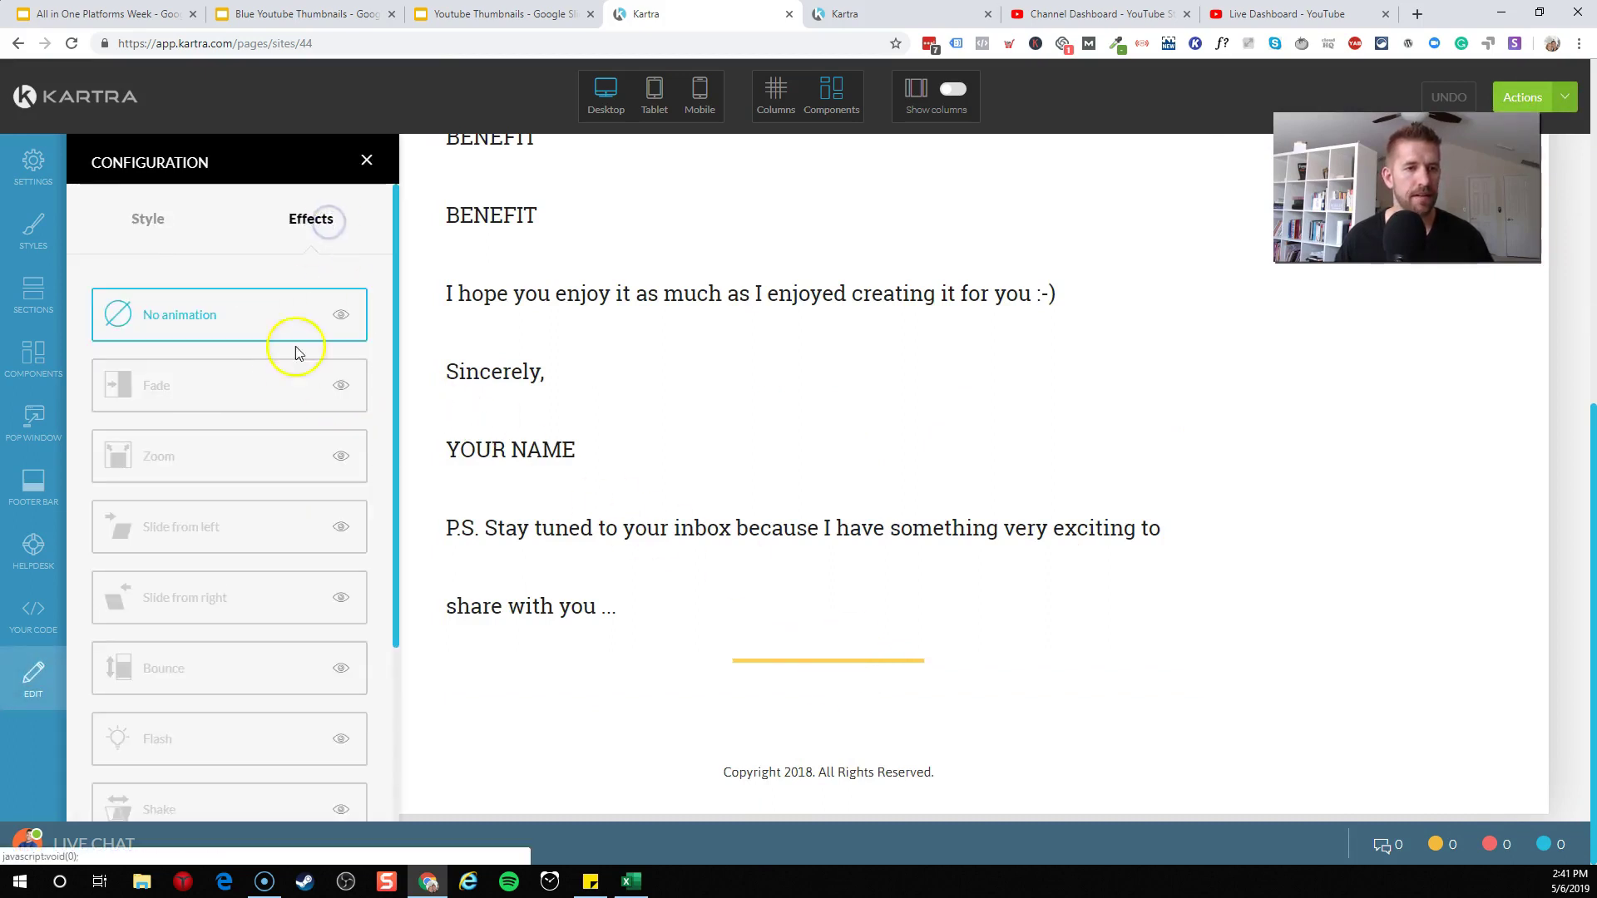
left_click(164, 228)
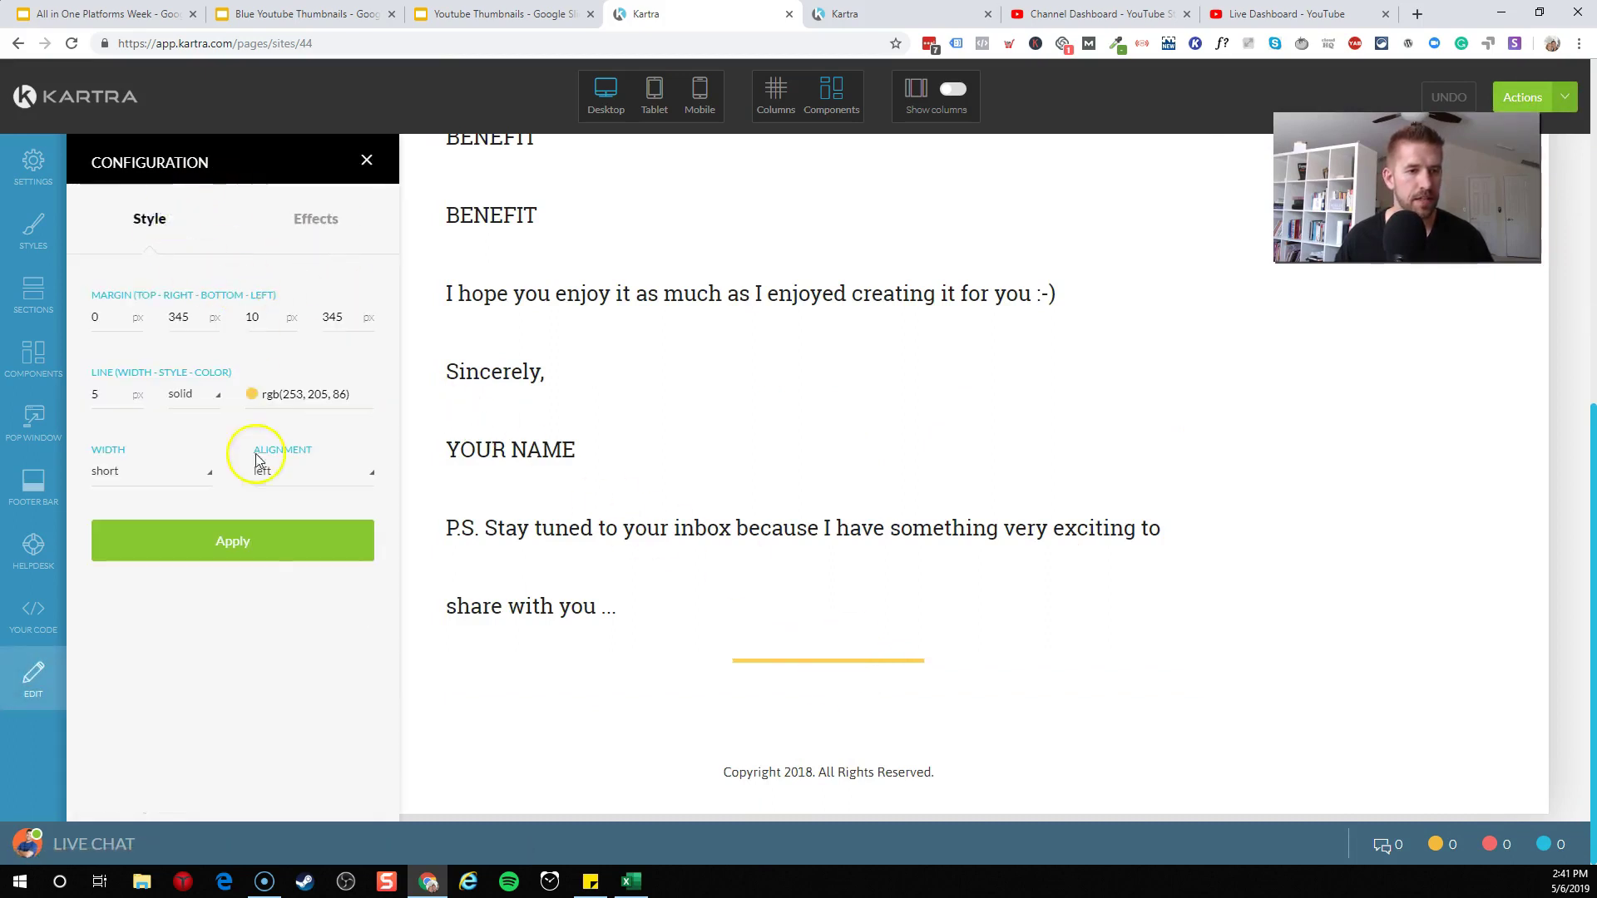
left_click(259, 552)
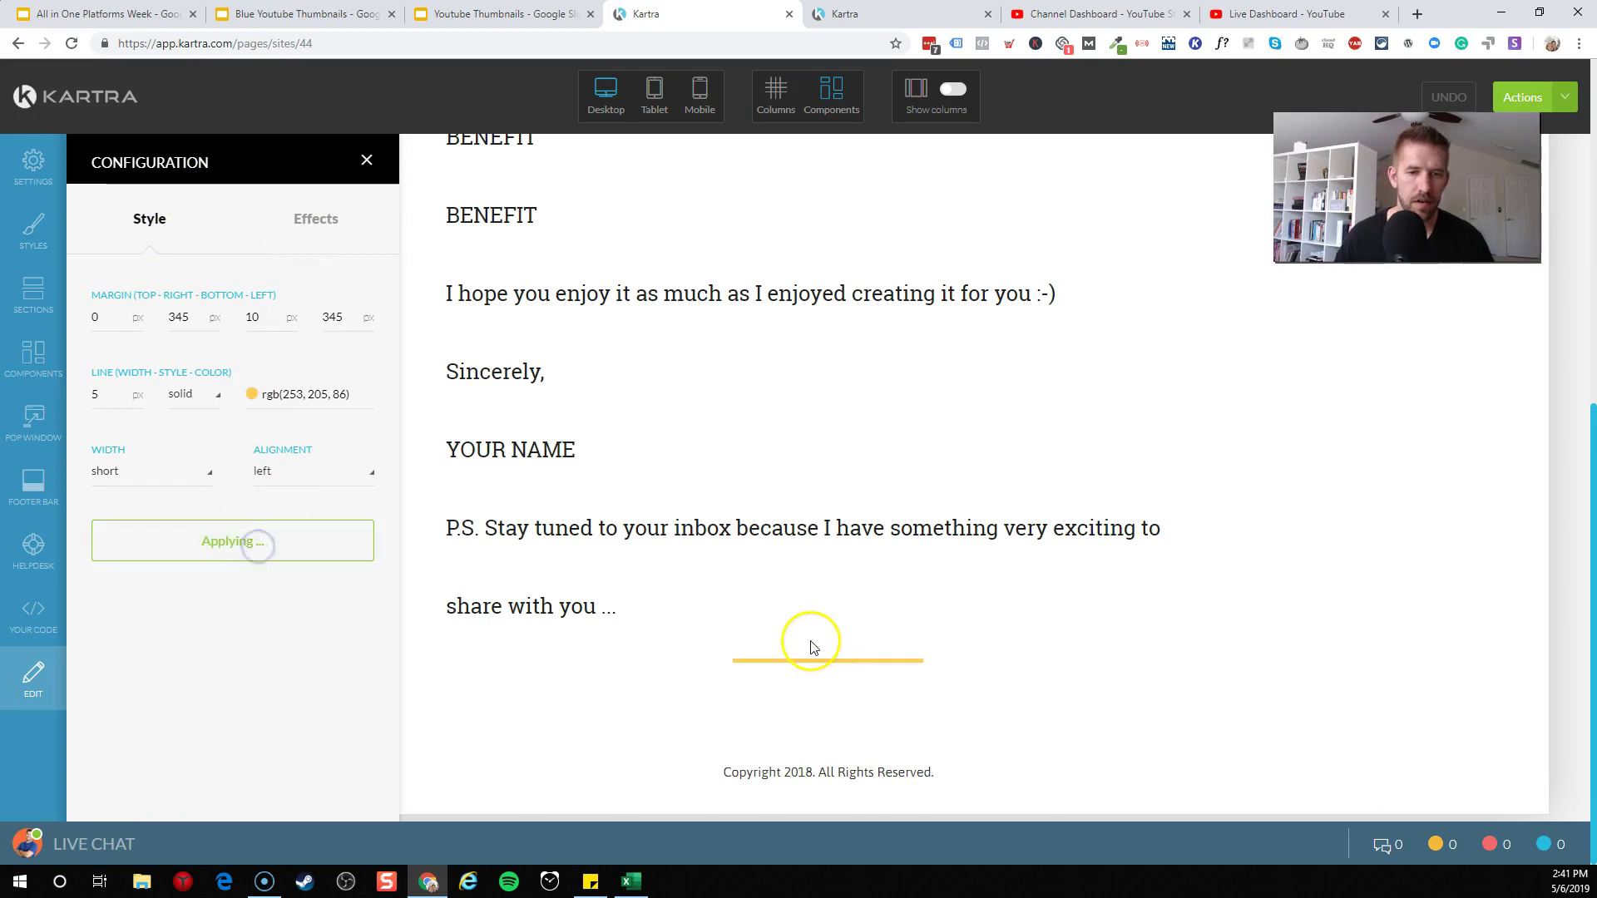
scroll(812, 574, "down", 5)
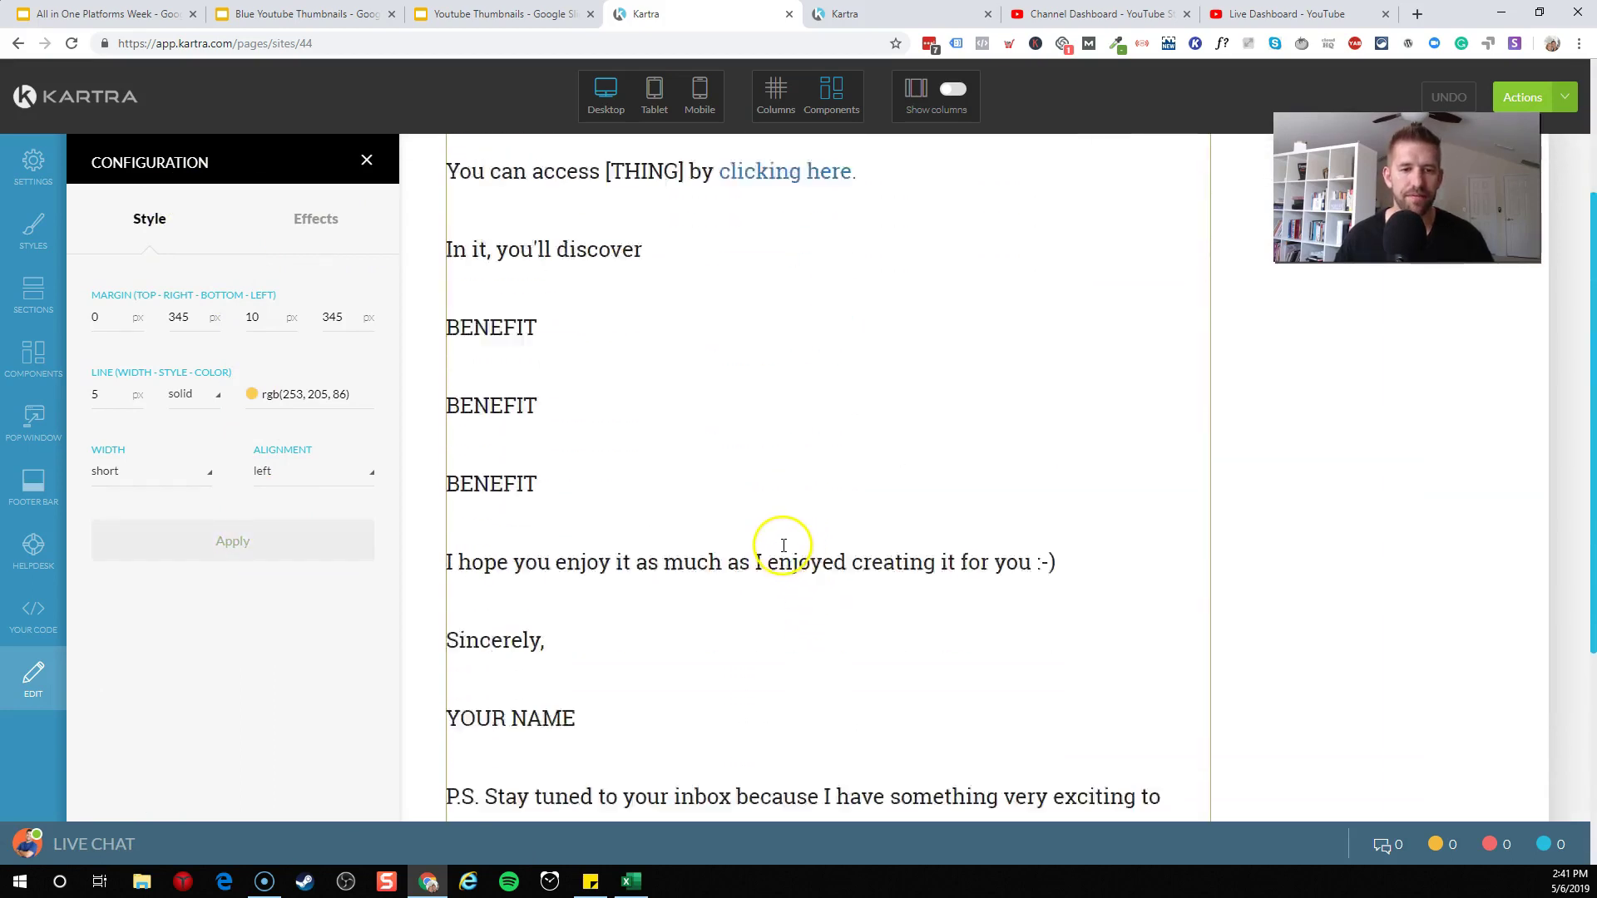
scroll(784, 545, "down", 2)
scroll(862, 375, "up", 6)
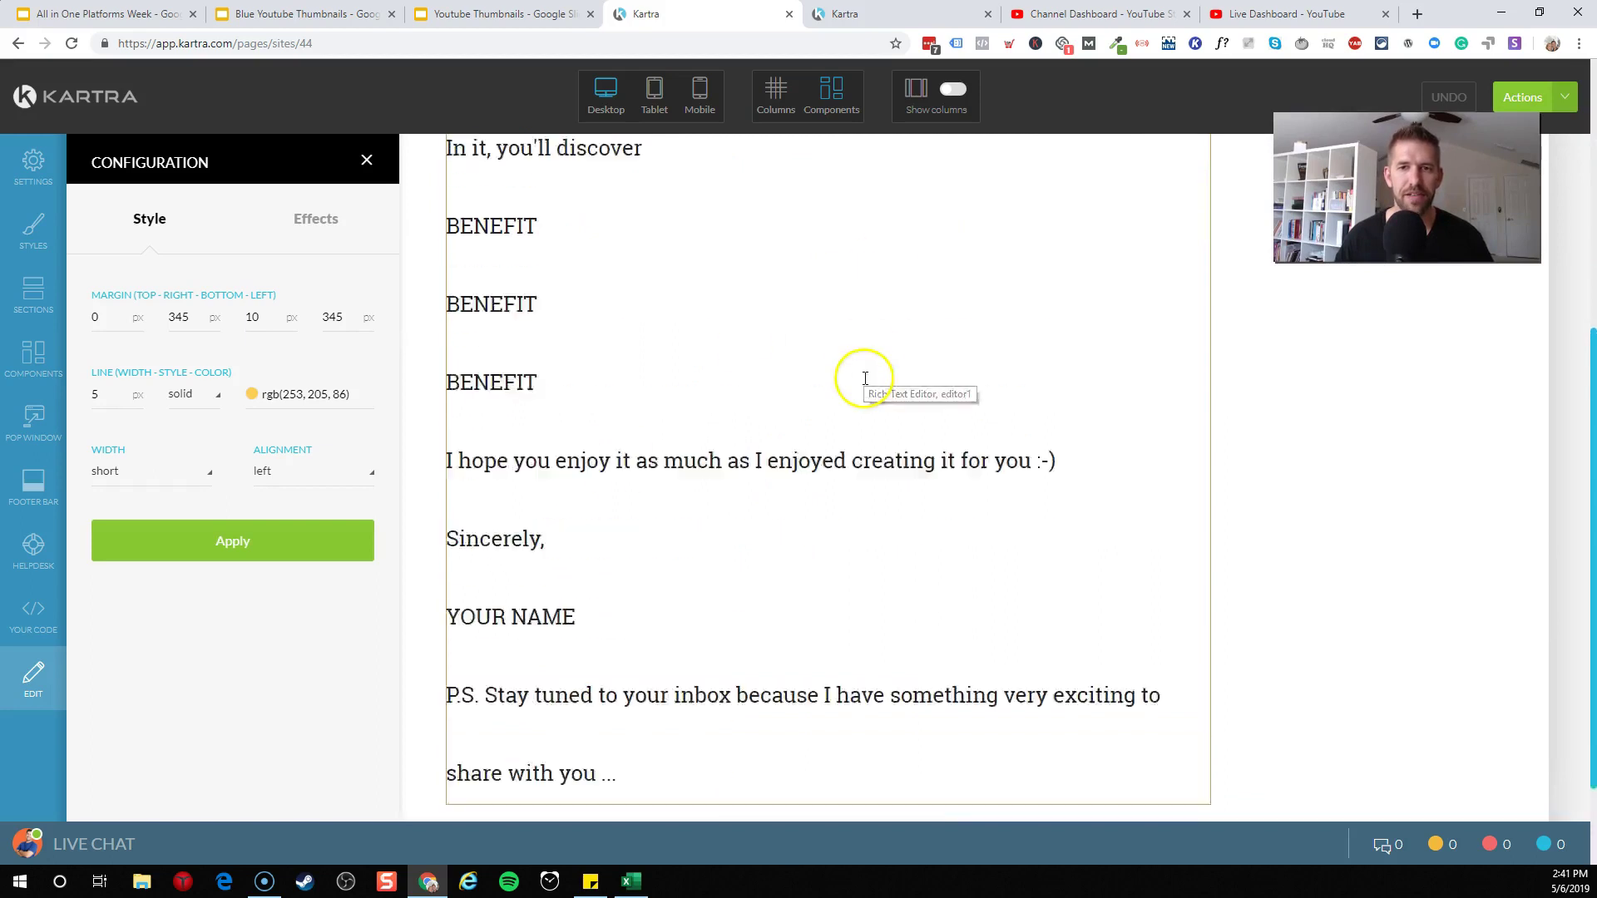
scroll(760, 463, "down", 6)
left_click(367, 161)
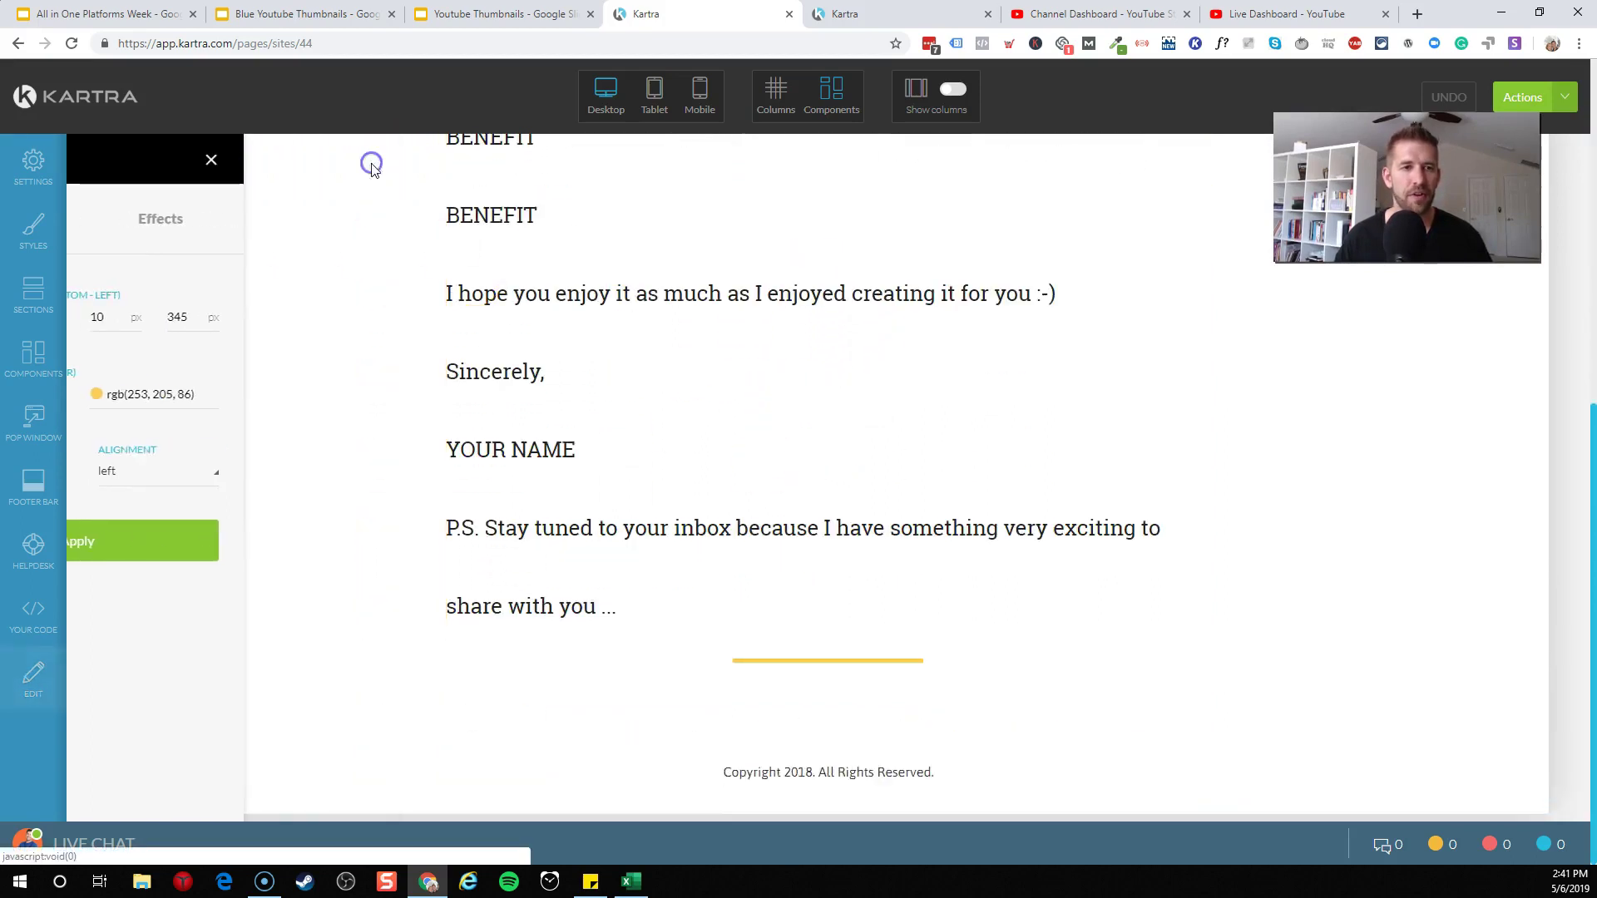
Open the button templates among the page components.
left_click(33, 359)
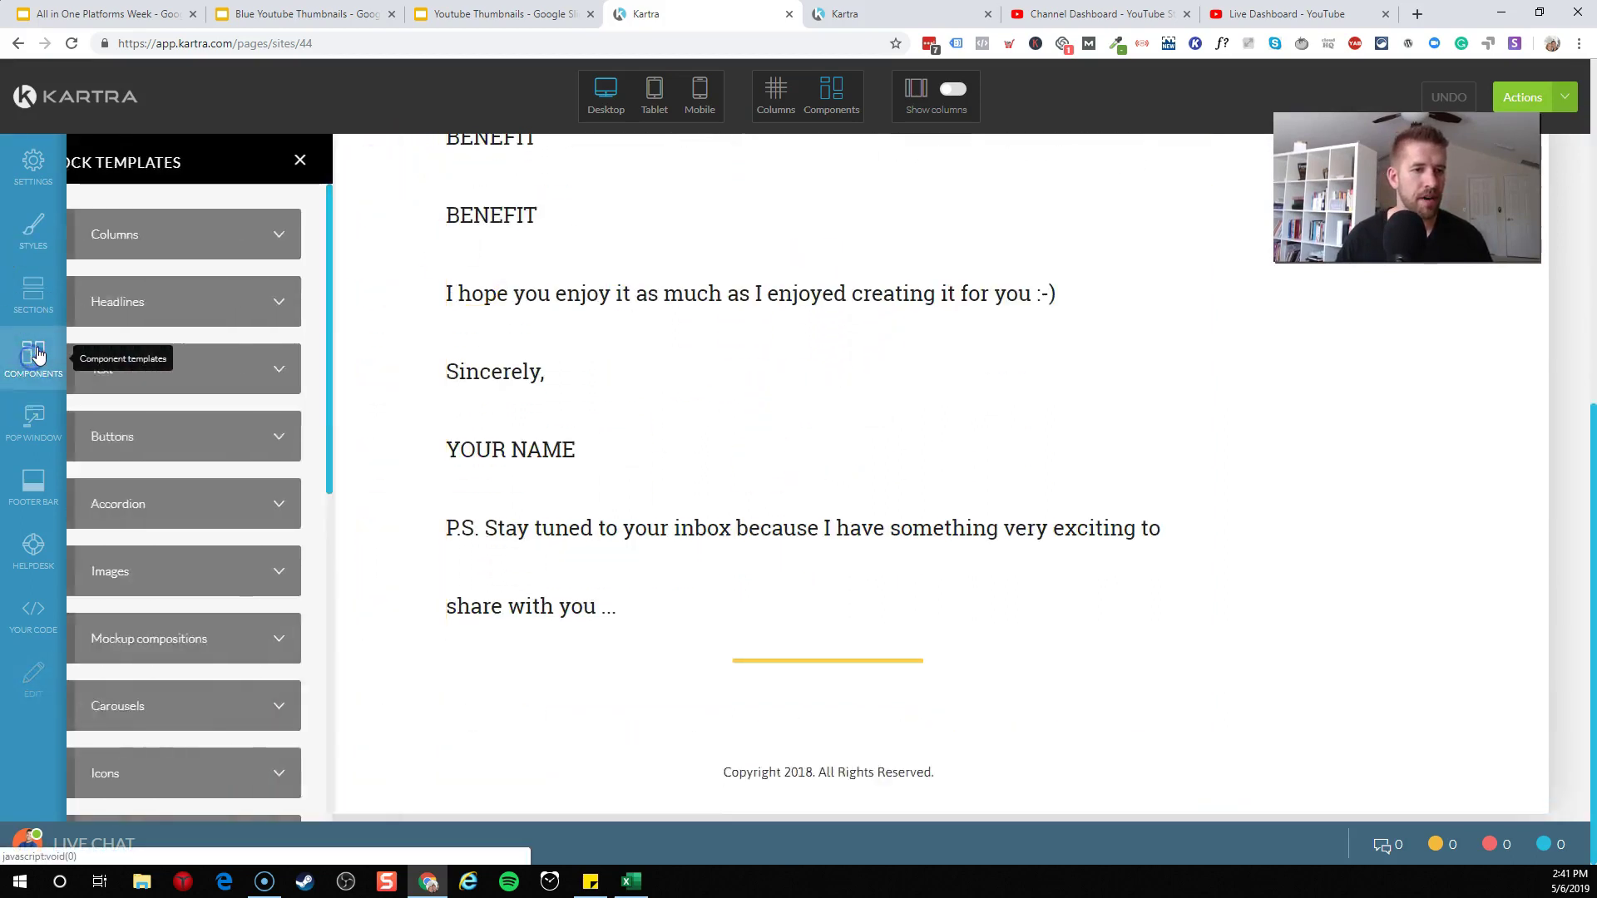
left_click(291, 438)
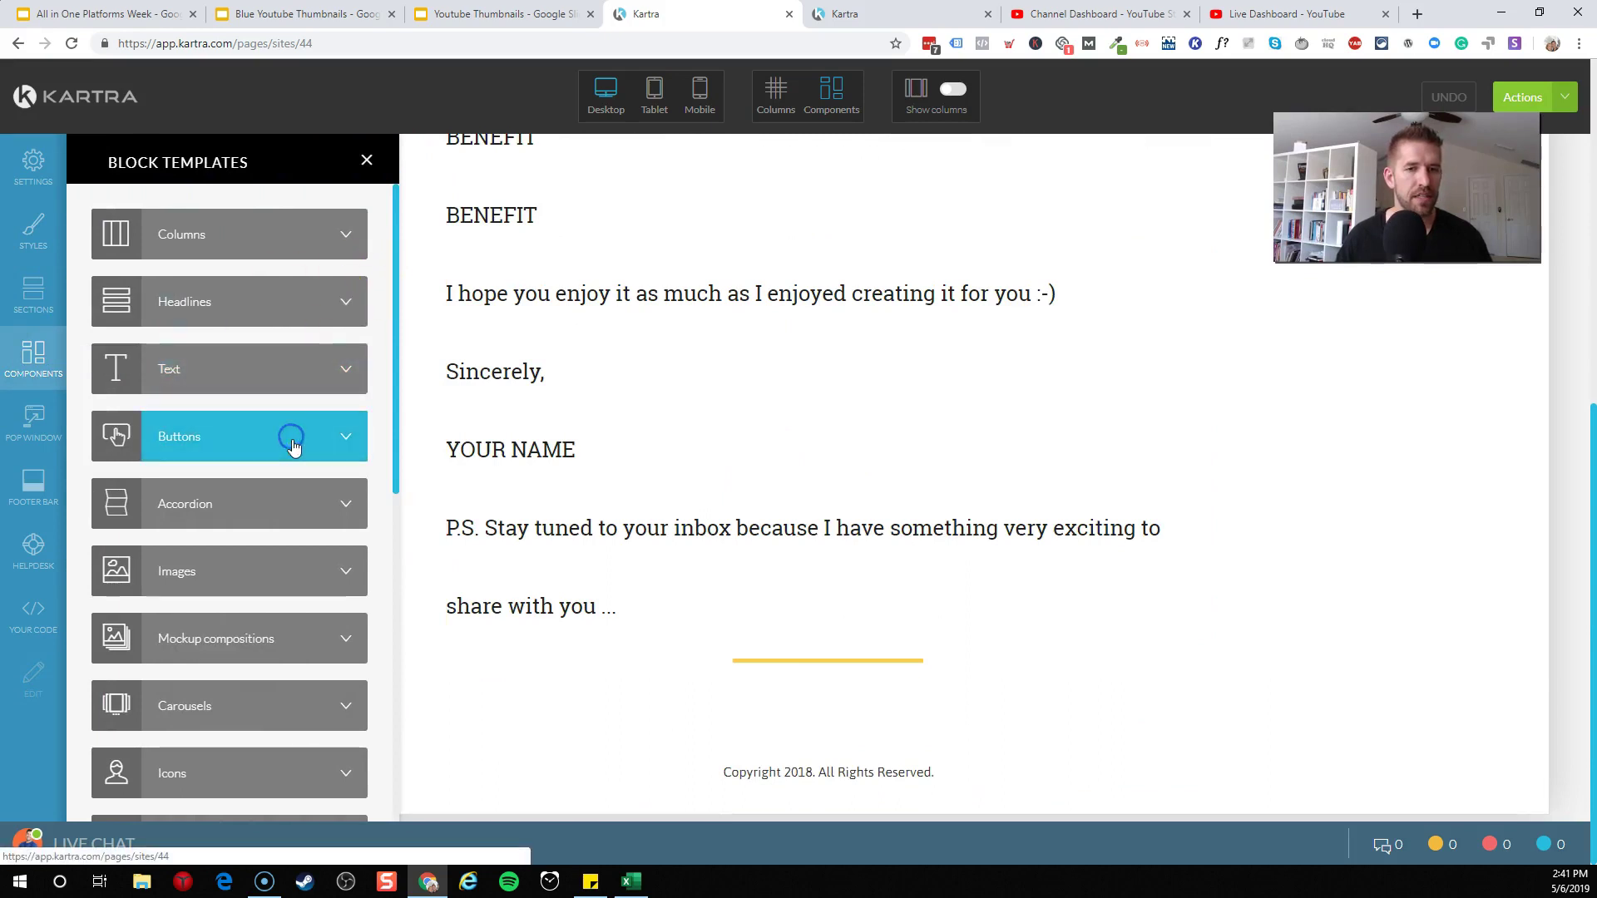
left_click(330, 450)
mouse_move(225, 367)
left_mouse_down()
mouse_move(382, 437)
mouse_move(221, 385)
mouse_move(232, 277)
mouse_move(652, 666)
mouse_move(632, 645)
mouse_move(1436, 848)
mouse_move(1415, 741)
mouse_move(1305, 535)
mouse_move(1239, 854)
left_mouse_up()
left_click(1237, 850)
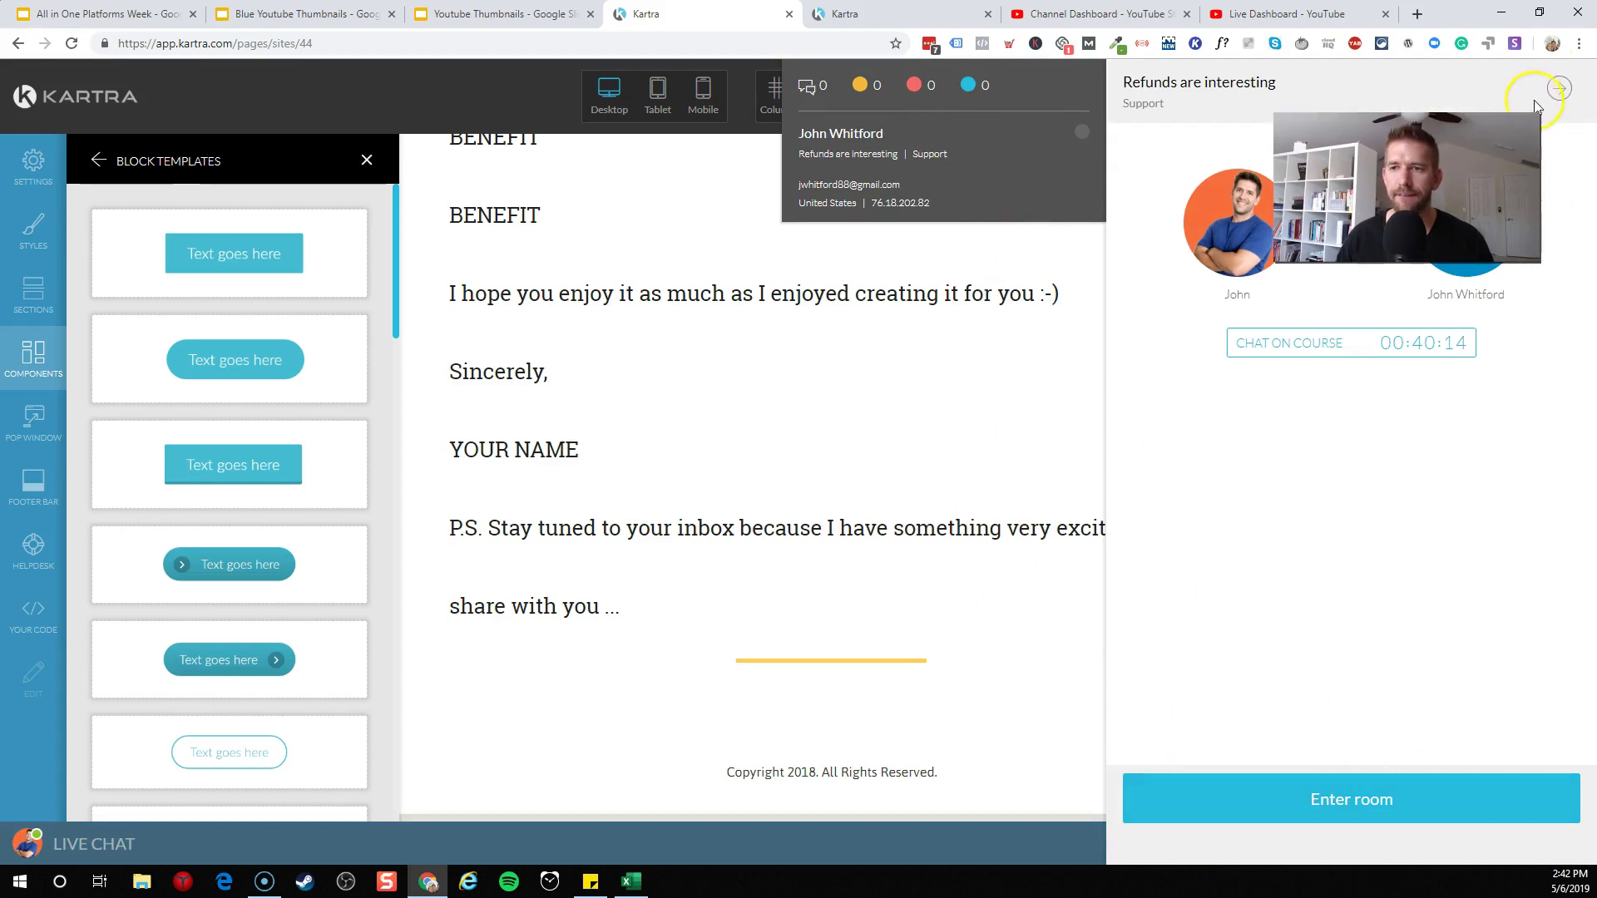
left_click(1559, 88)
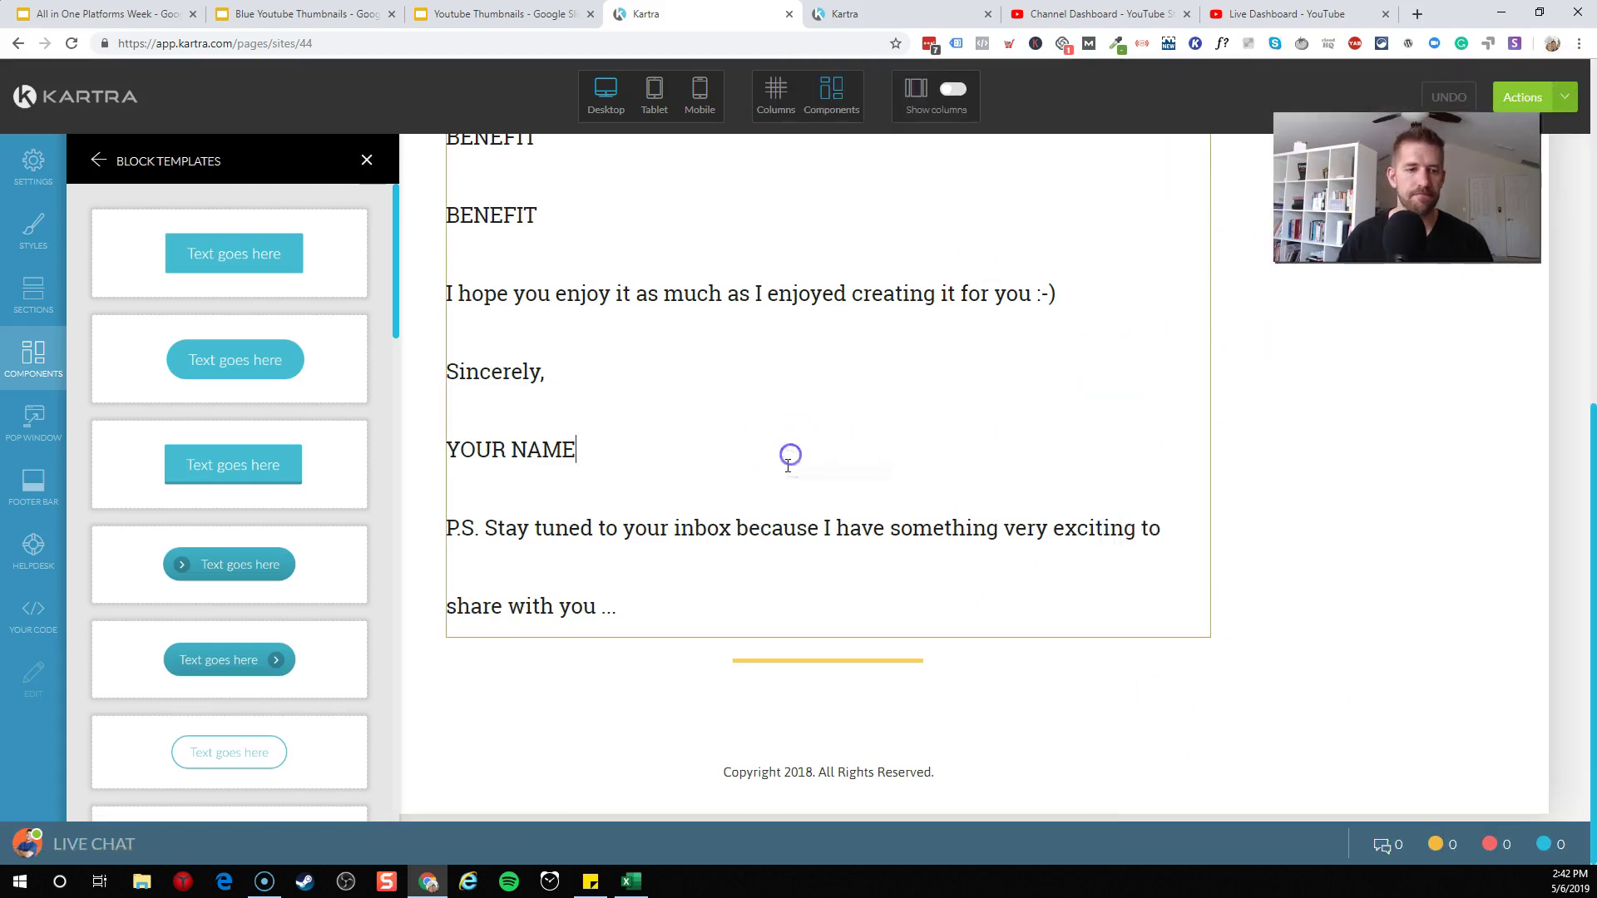
Add the first squared, solid button template to the page directly below the yellow divider.
scroll(788, 456, "up", 8)
left_click_drag(244, 466, 25, 865)
scroll(667, 310, "down", 7)
left_click_drag(192, 277, 756, 756)
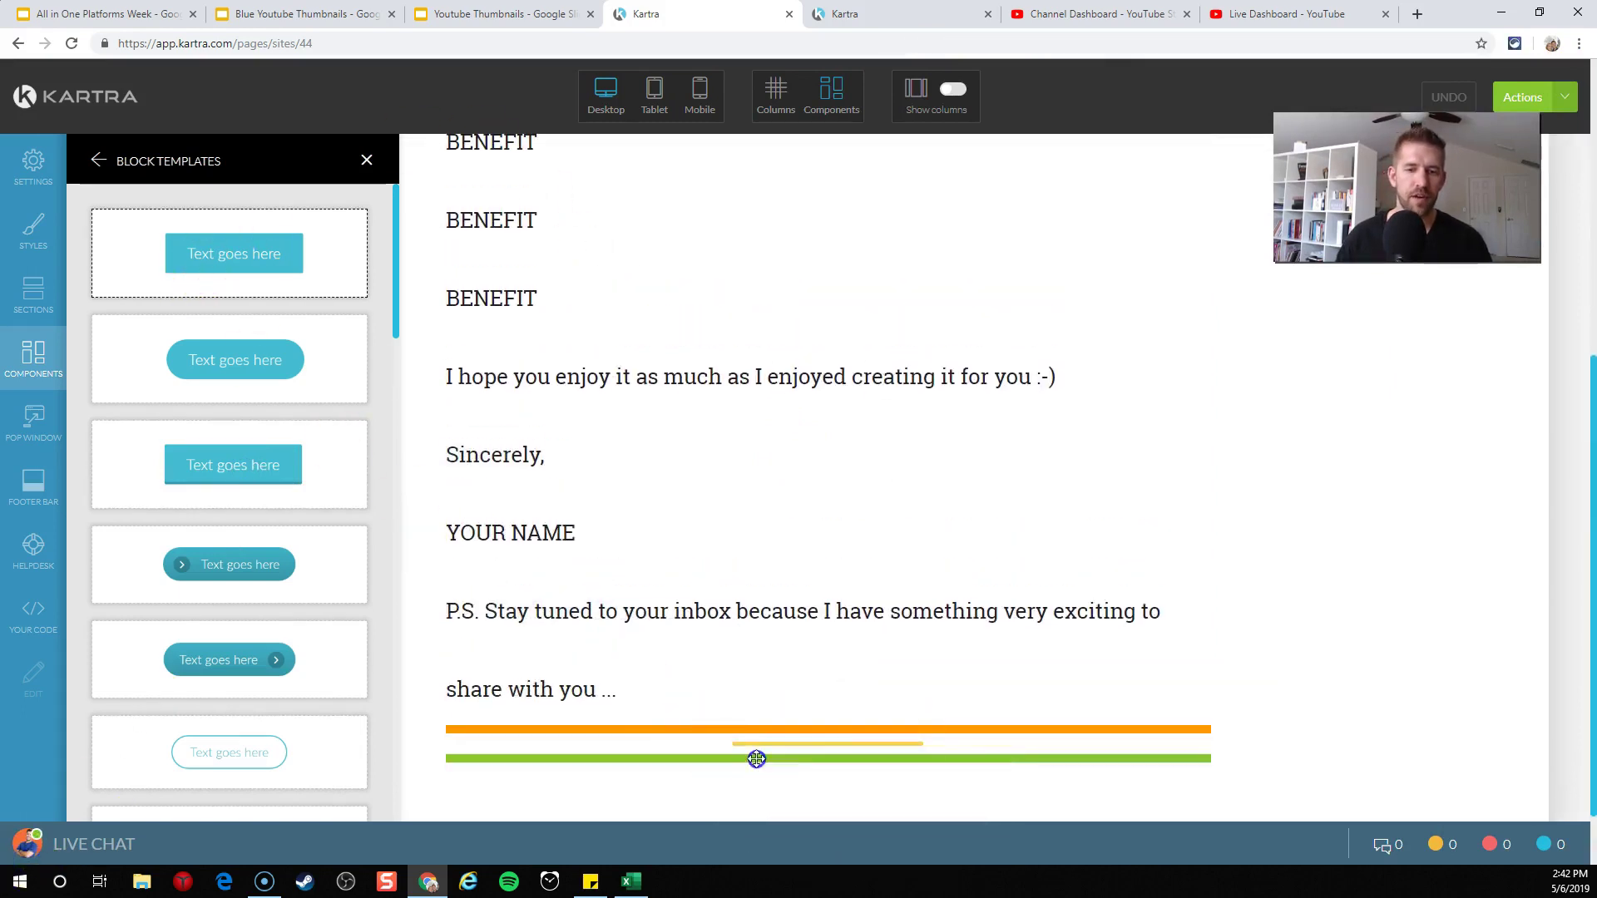
scroll(491, 675, "down", 2)
Change the new button's text to "Download Now" and apply it.
left_click(490, 676)
mouse_move(503, 663)
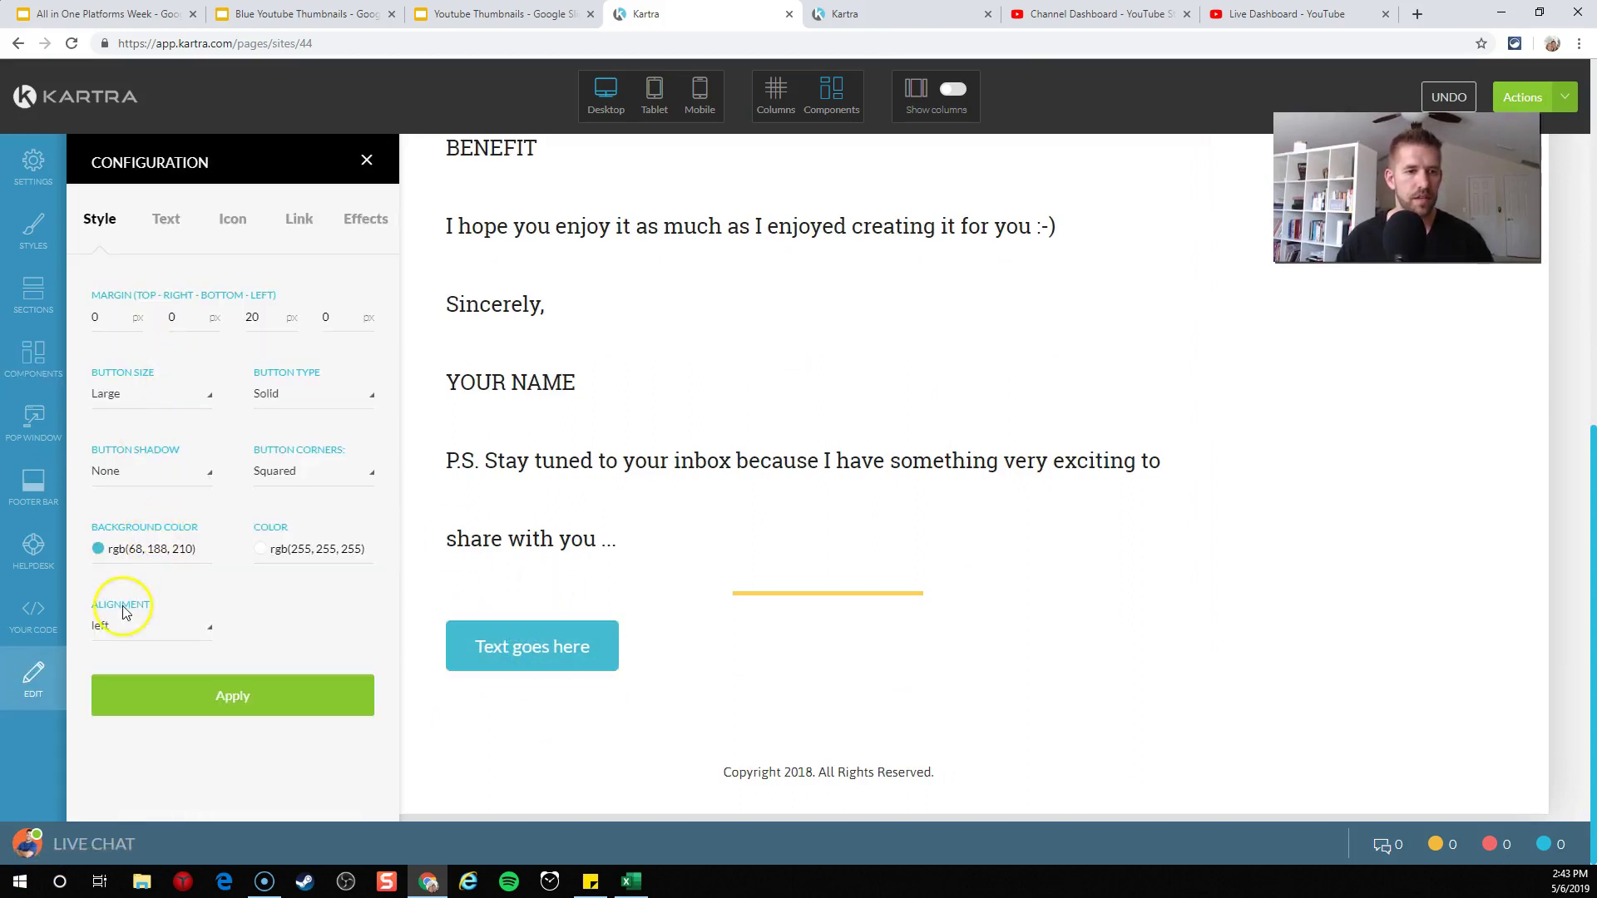
left_click(155, 218)
double_click(143, 321)
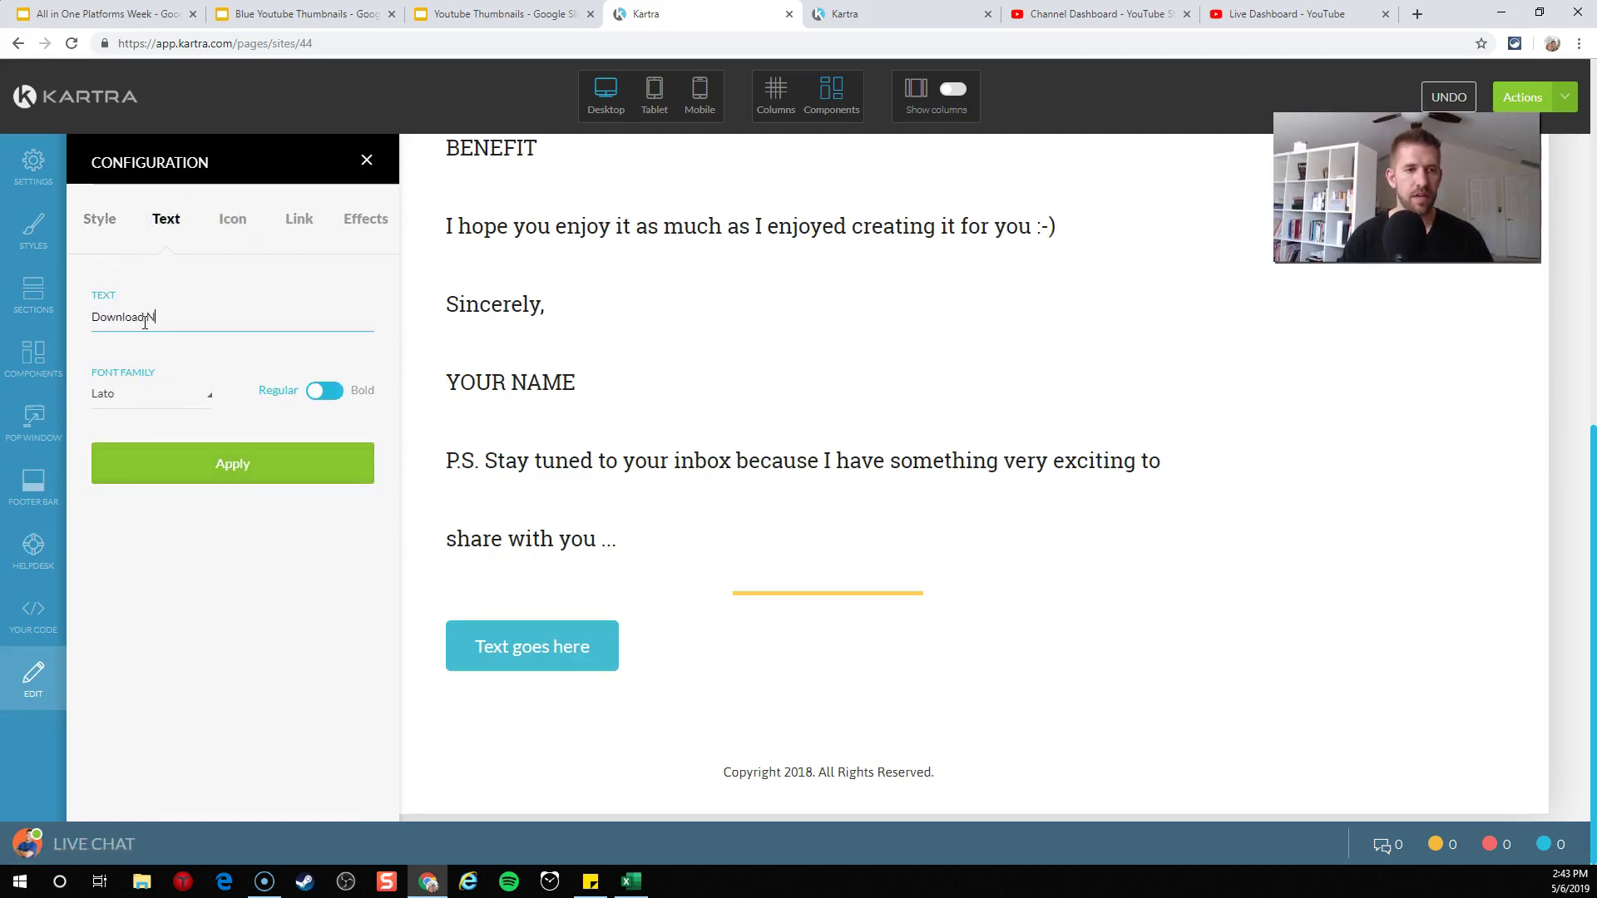
left_click(215, 453)
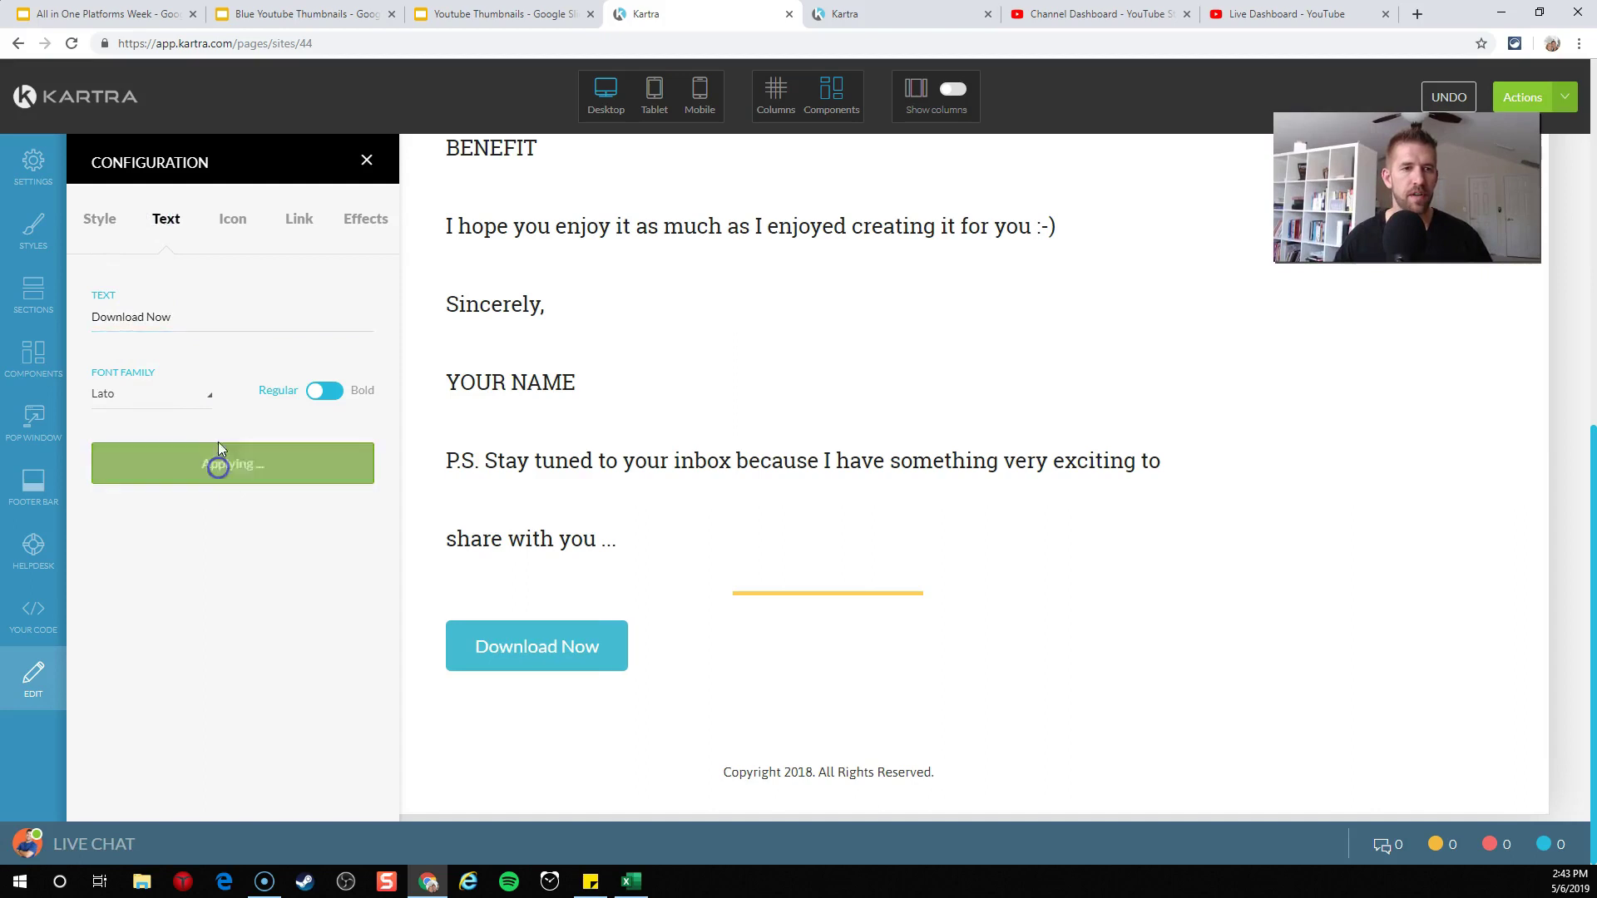
Set the Download Now button's alignment to center and apply the style.
left_click(100, 218)
left_click(146, 636)
left_click(141, 675)
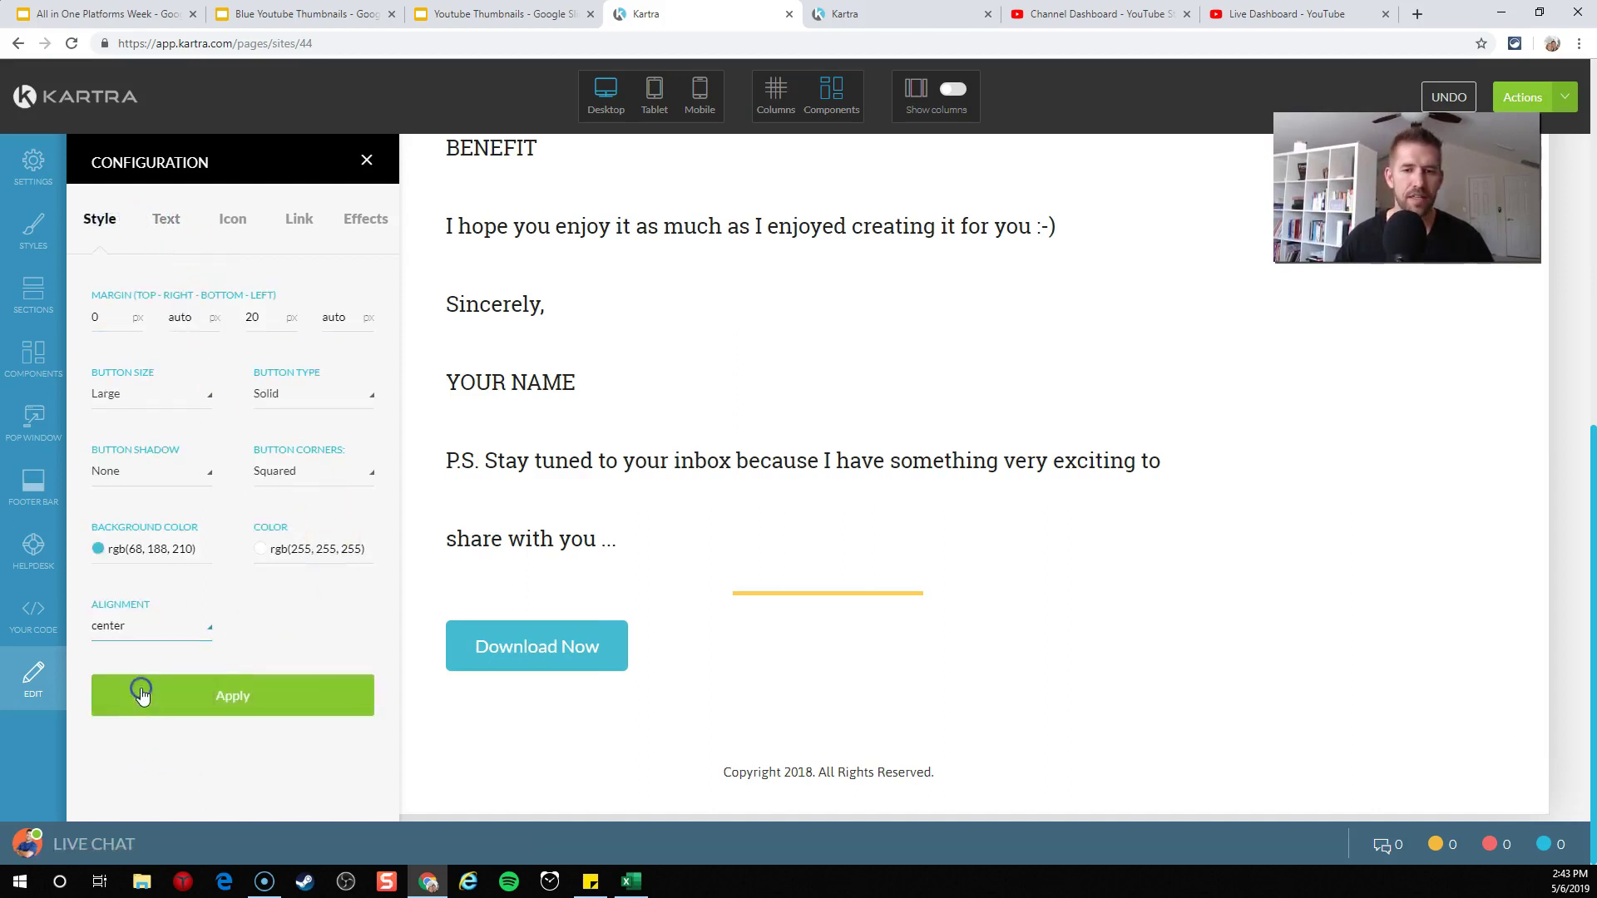
left_click(198, 695)
Link the Download Now button to a file download, choosing chat.pdf as the file, and apply the link.
left_click(300, 221)
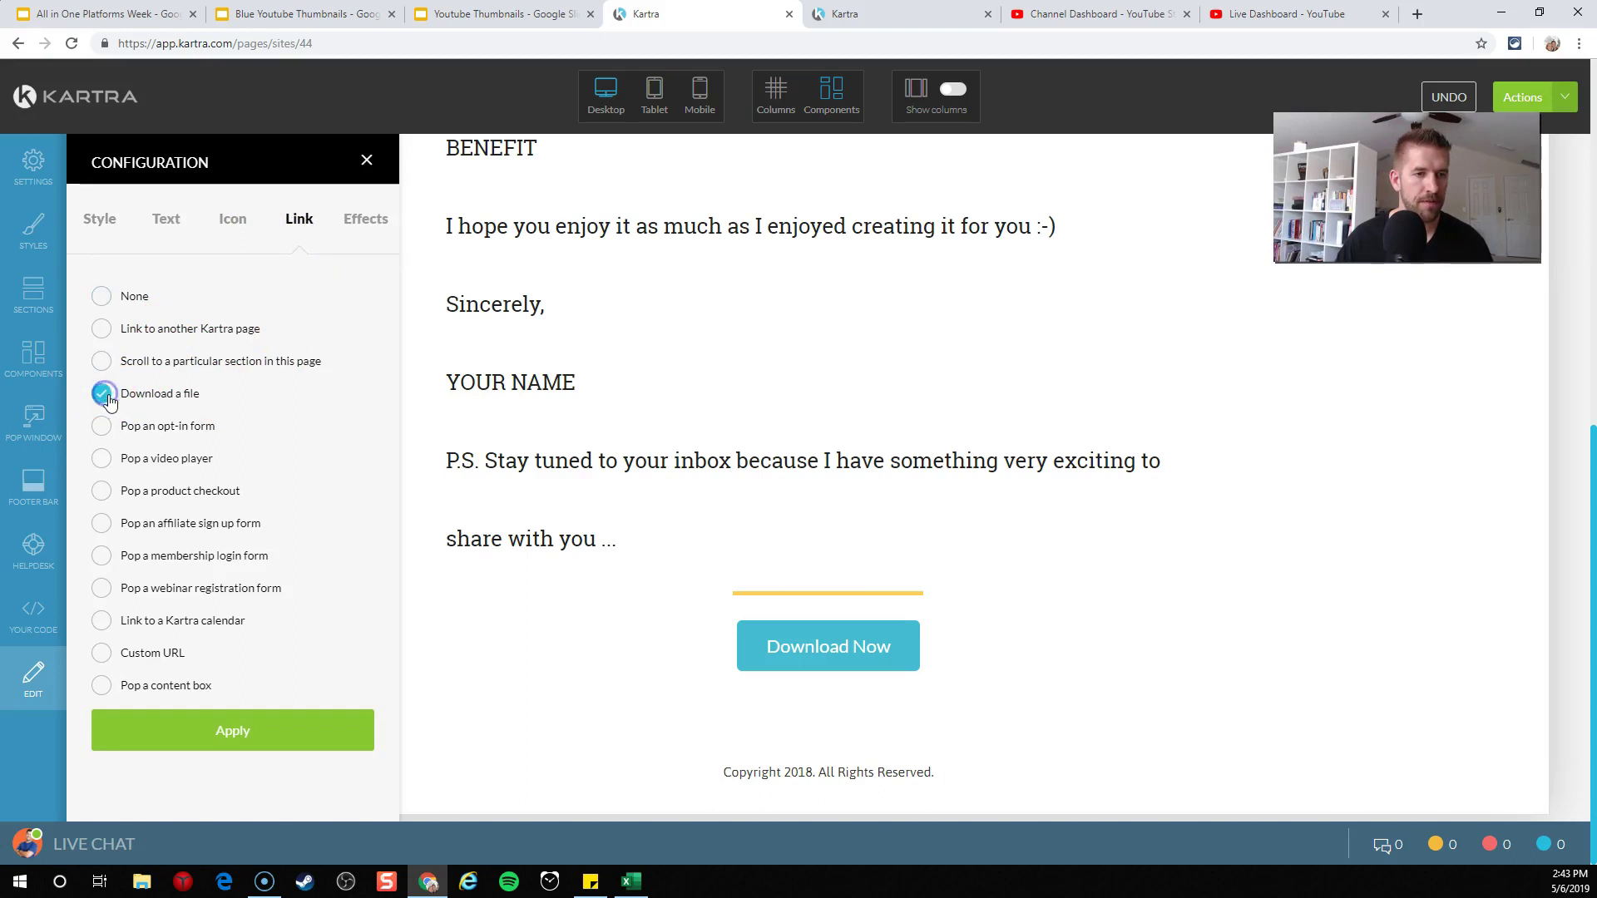
scroll(259, 608, "down", 1)
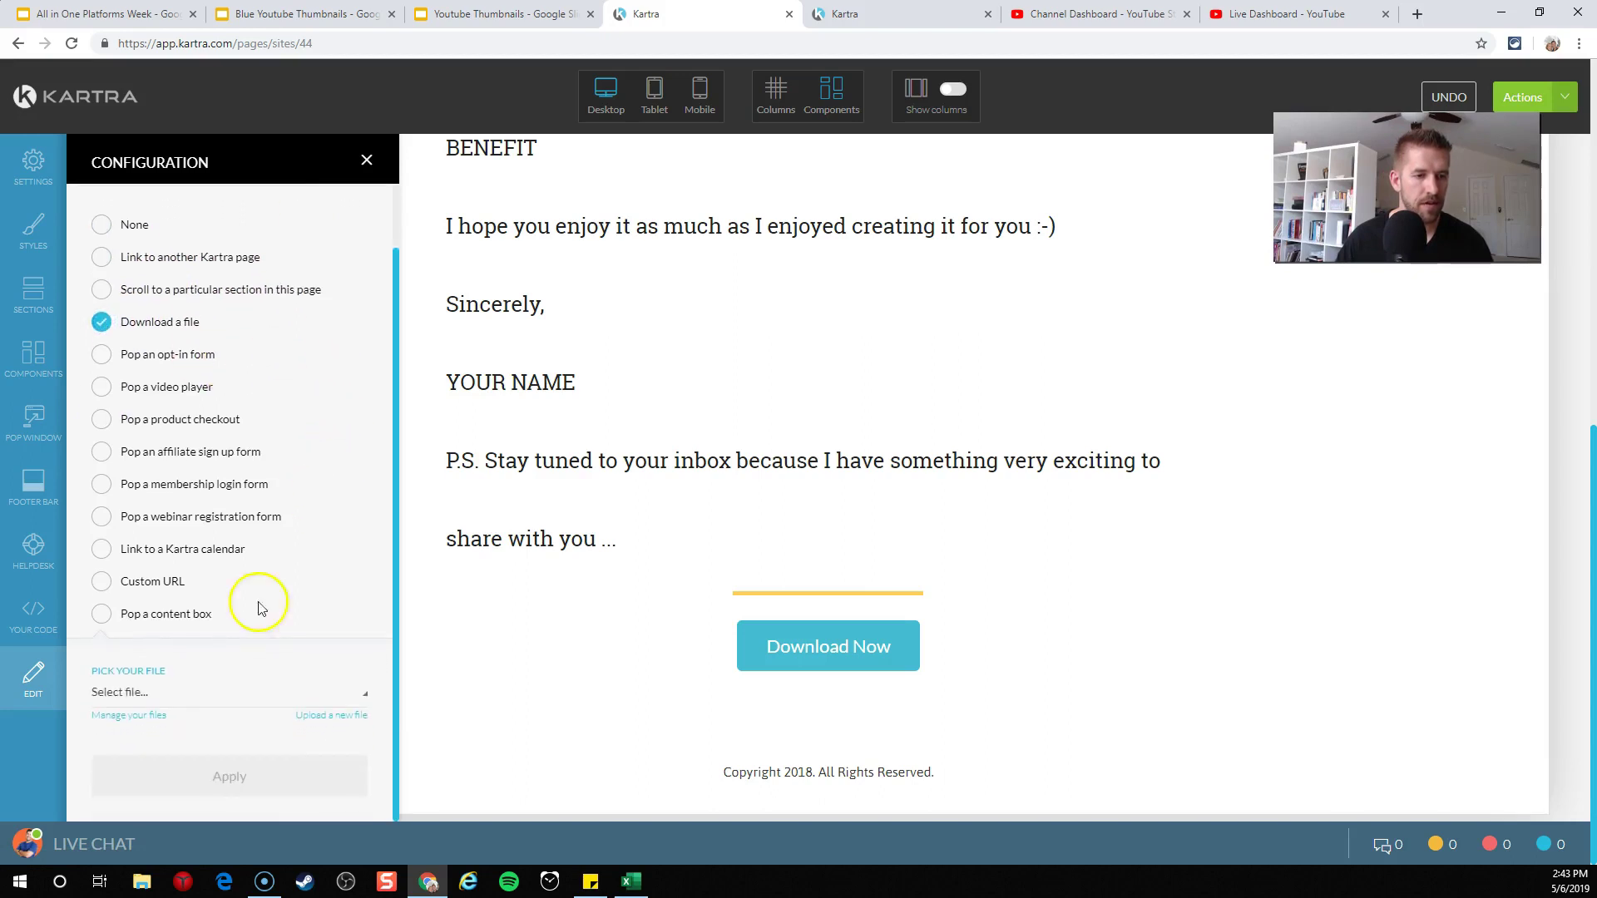
left_click(216, 703)
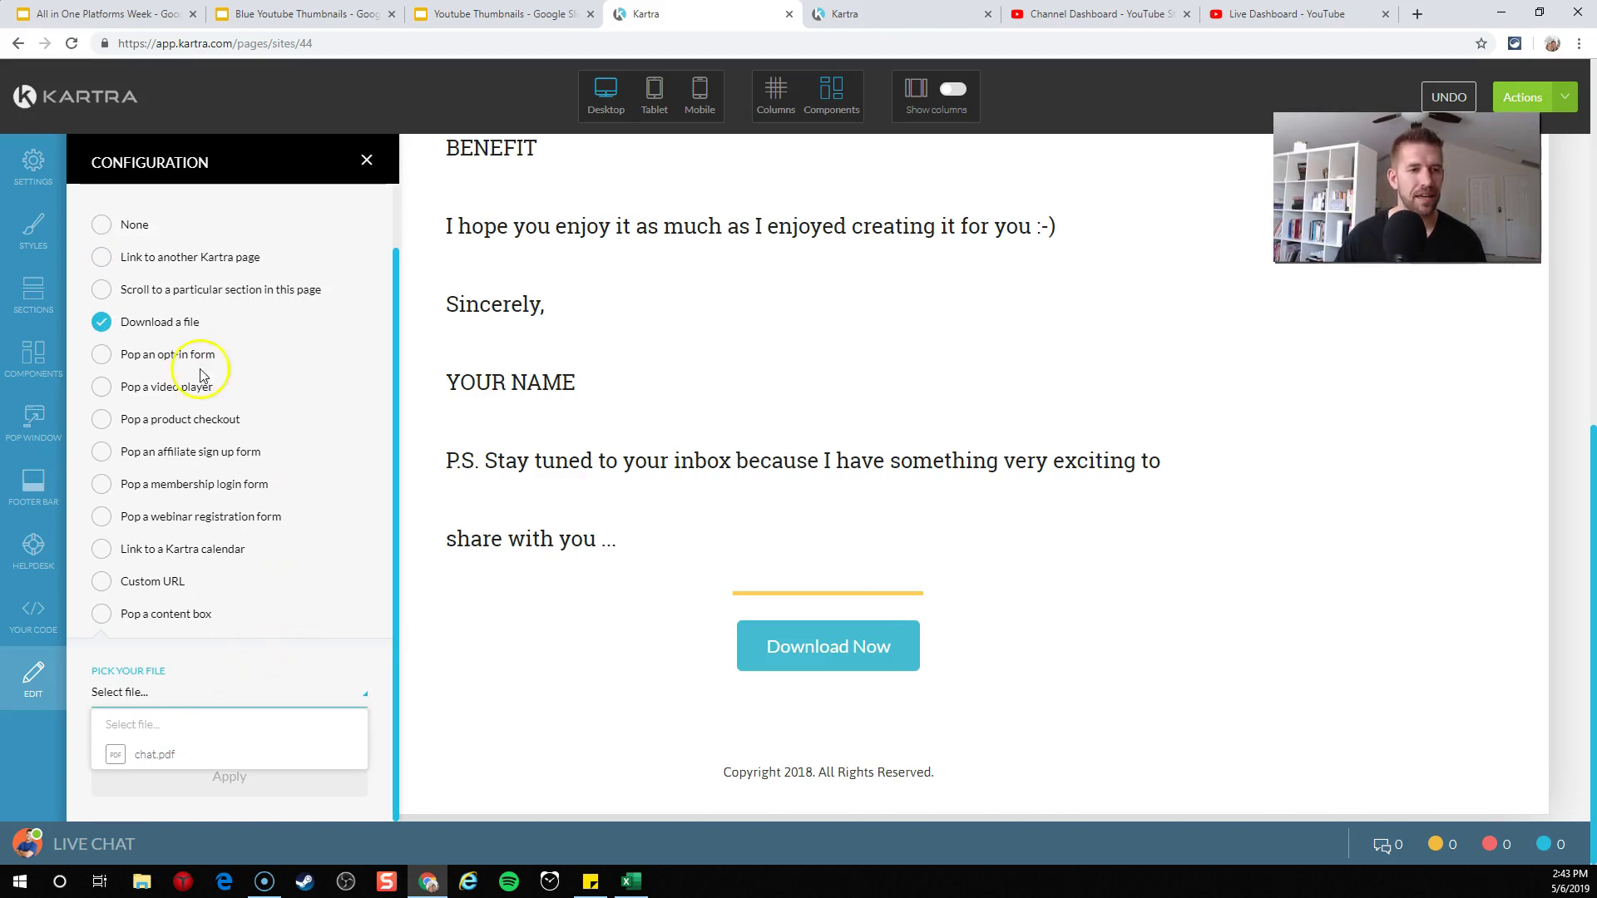
left_click(156, 754)
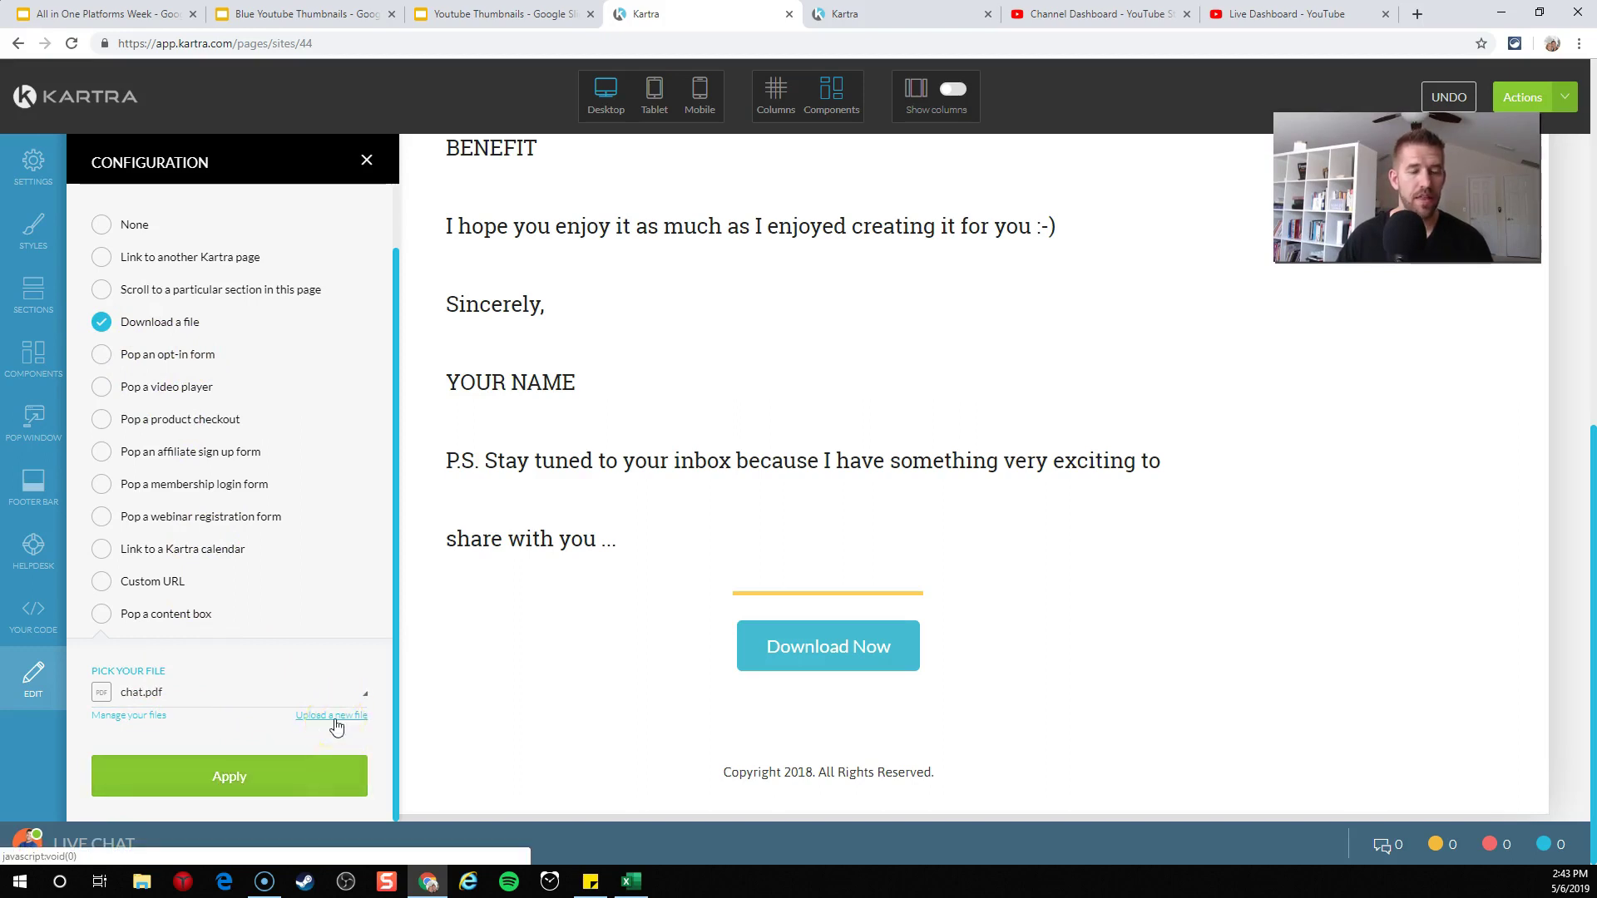
left_click(268, 776)
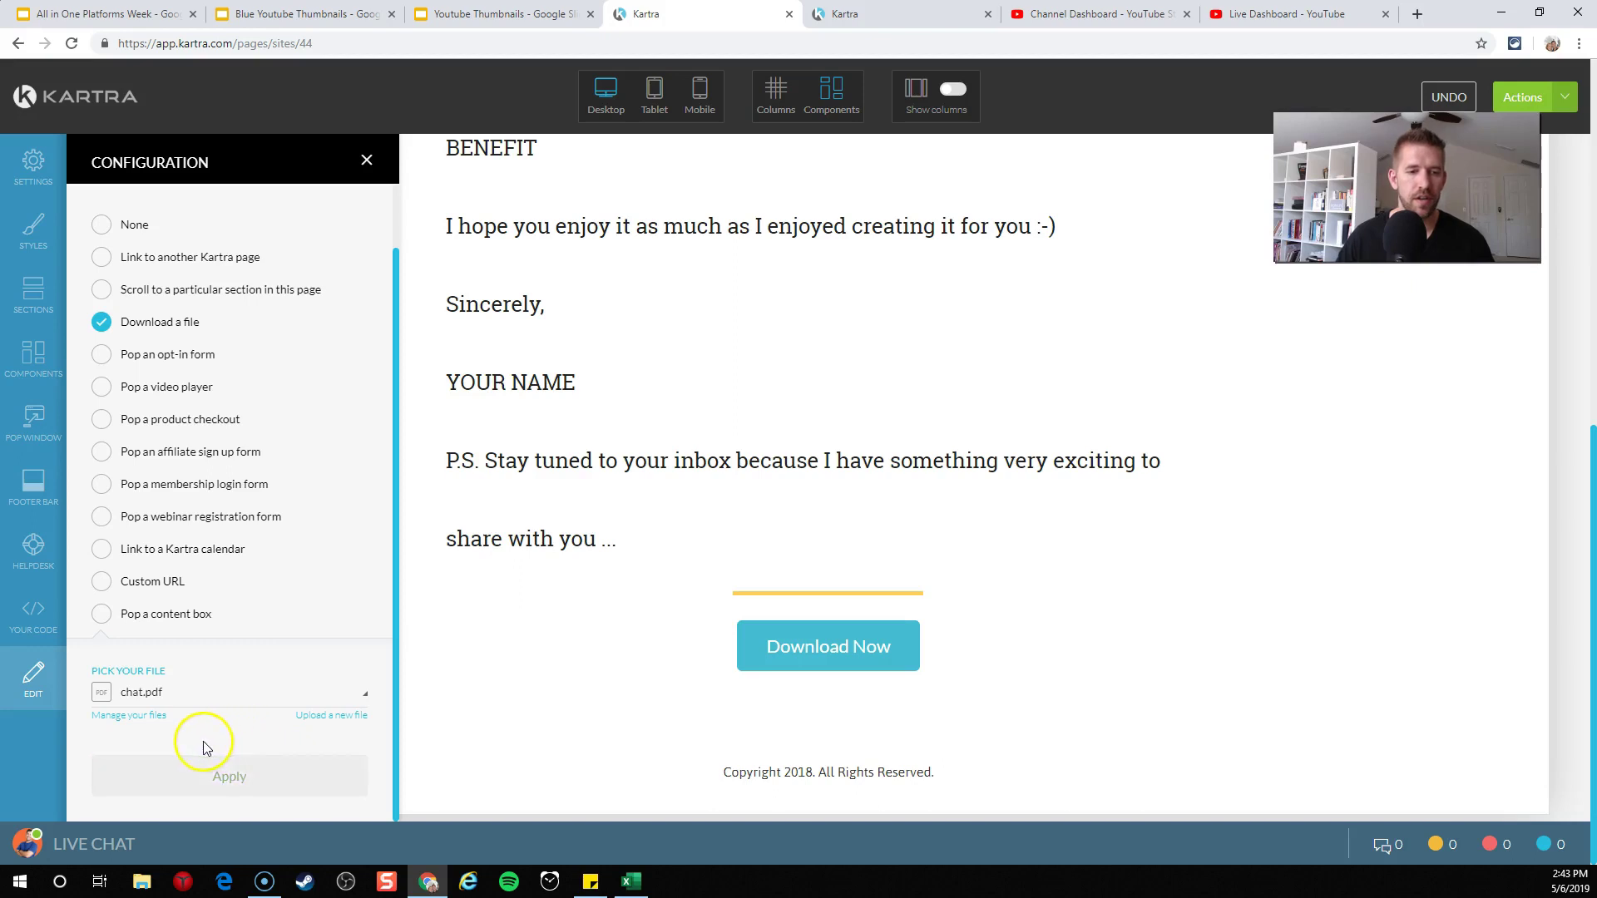
left_click(1564, 98)
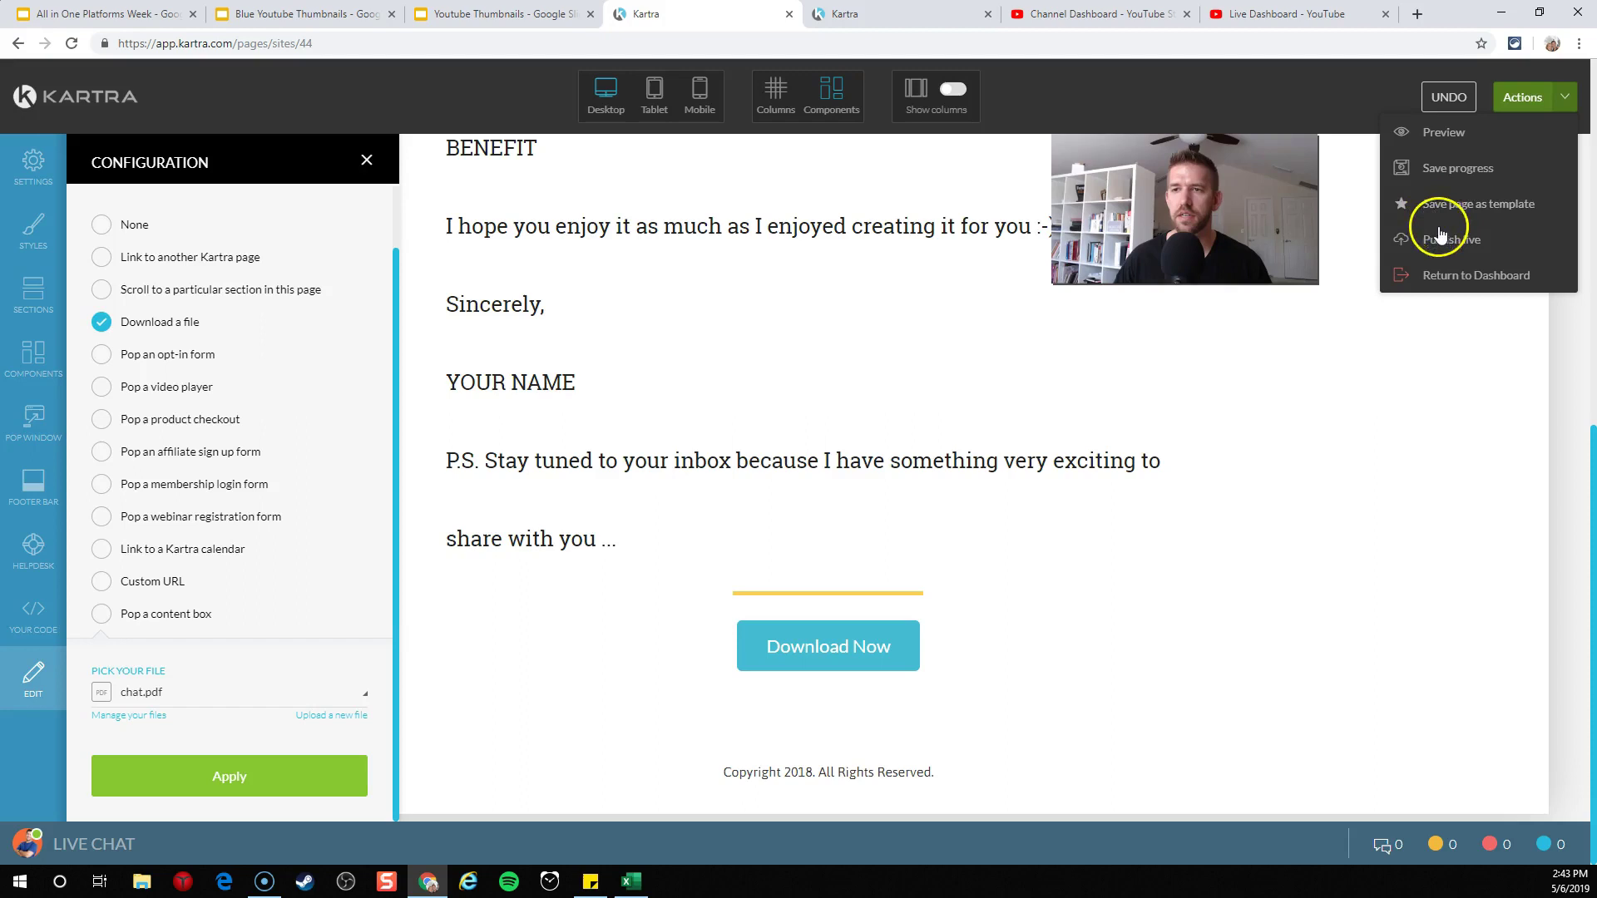
left_click(1439, 237)
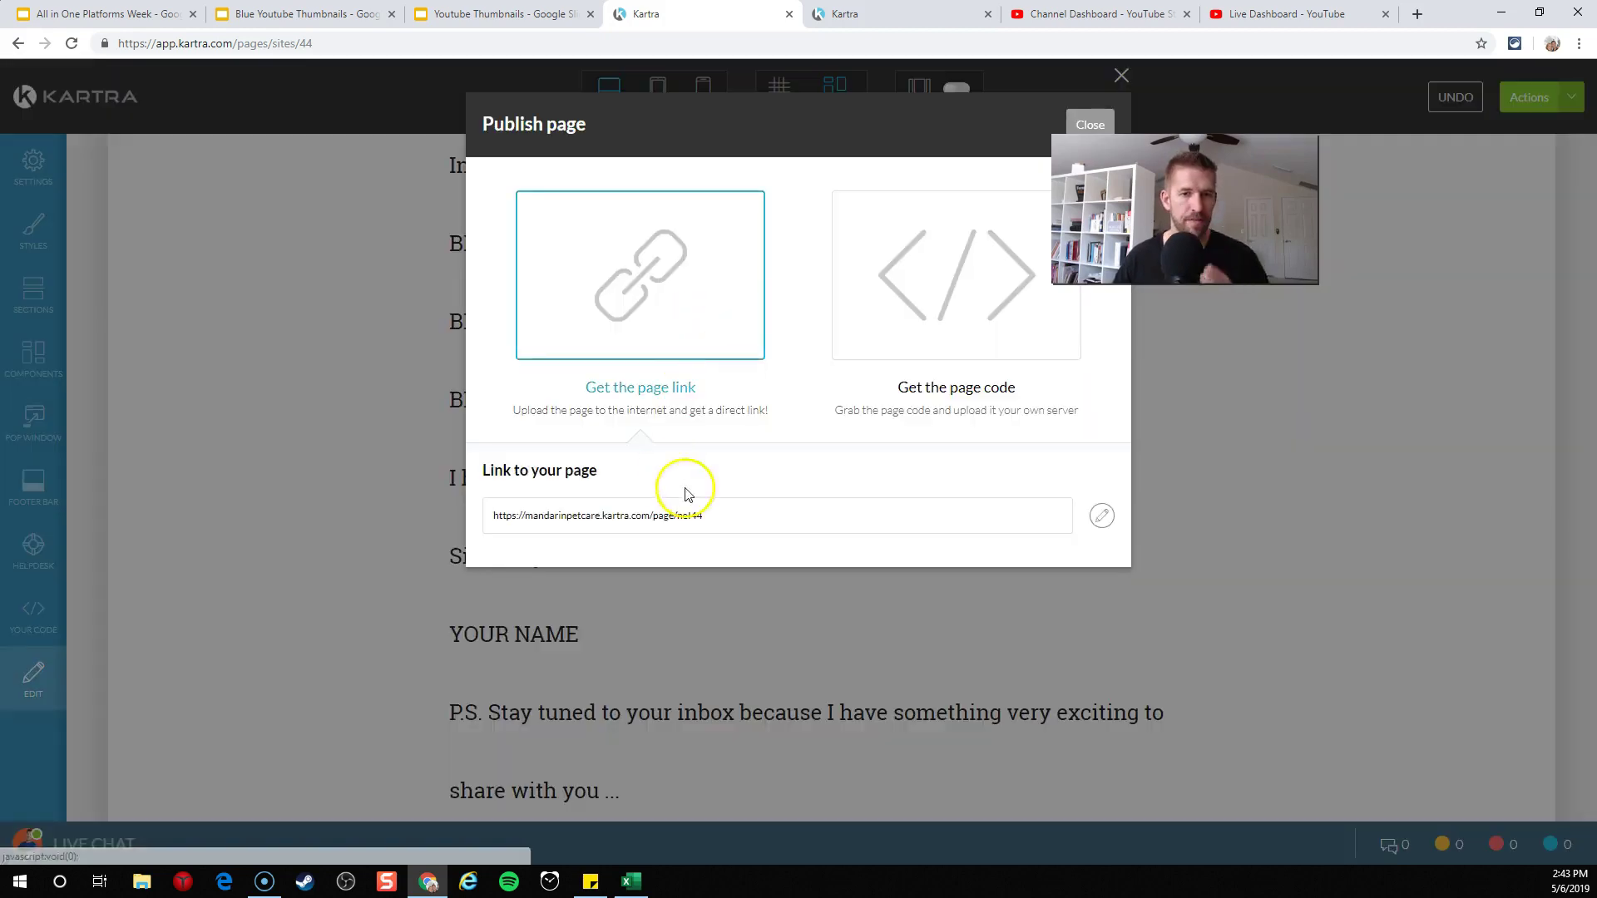
left_click(1099, 515)
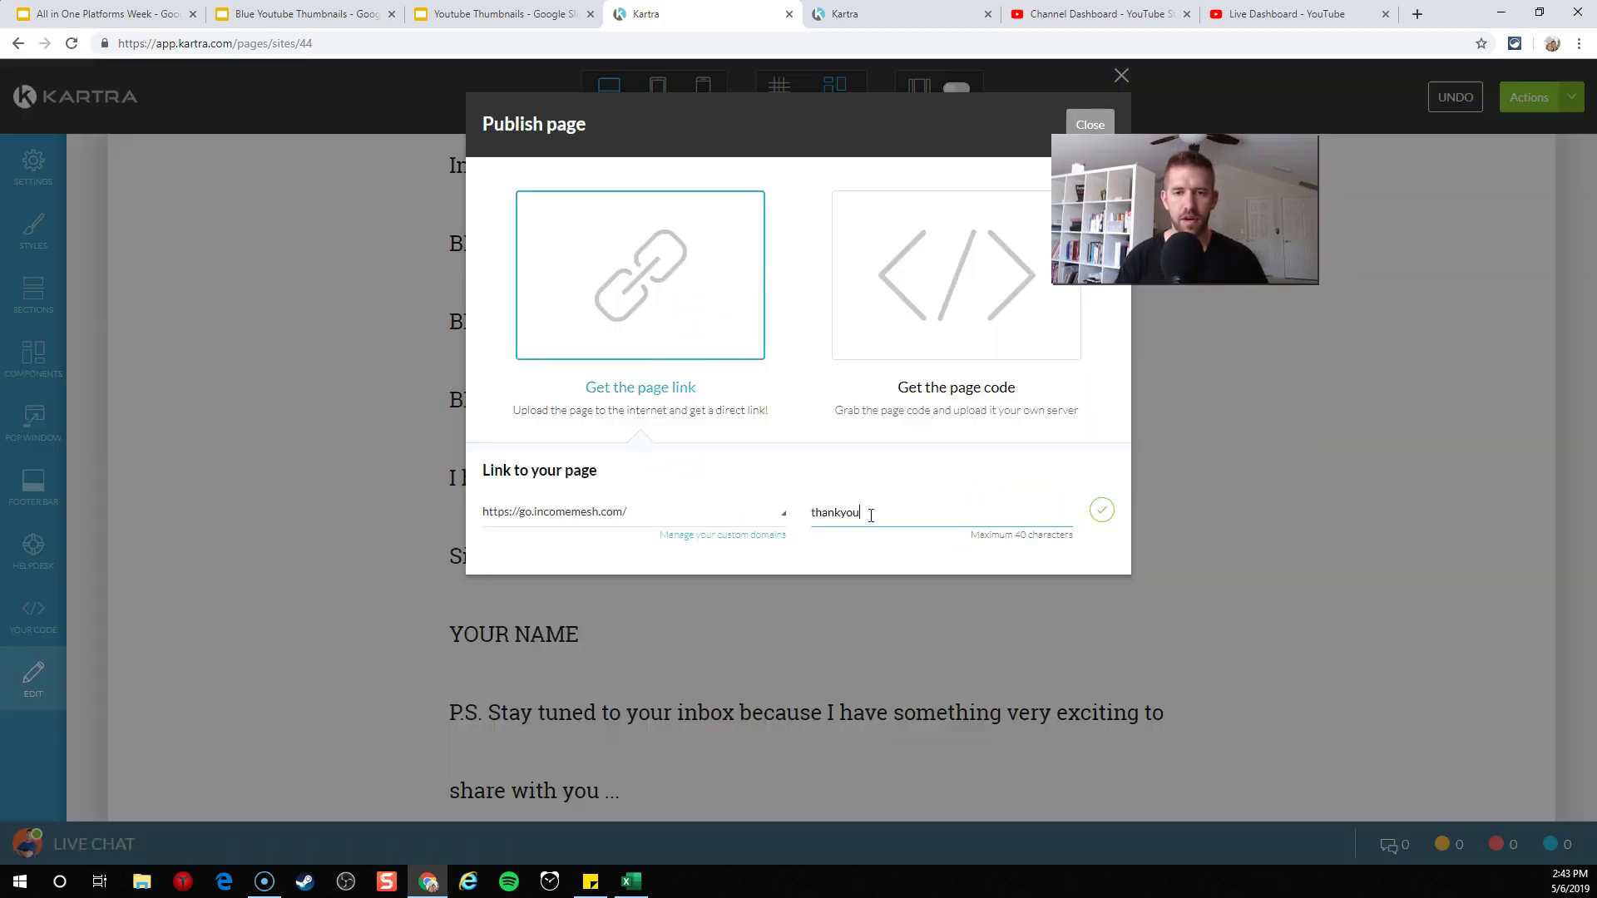
left_click(1102, 509)
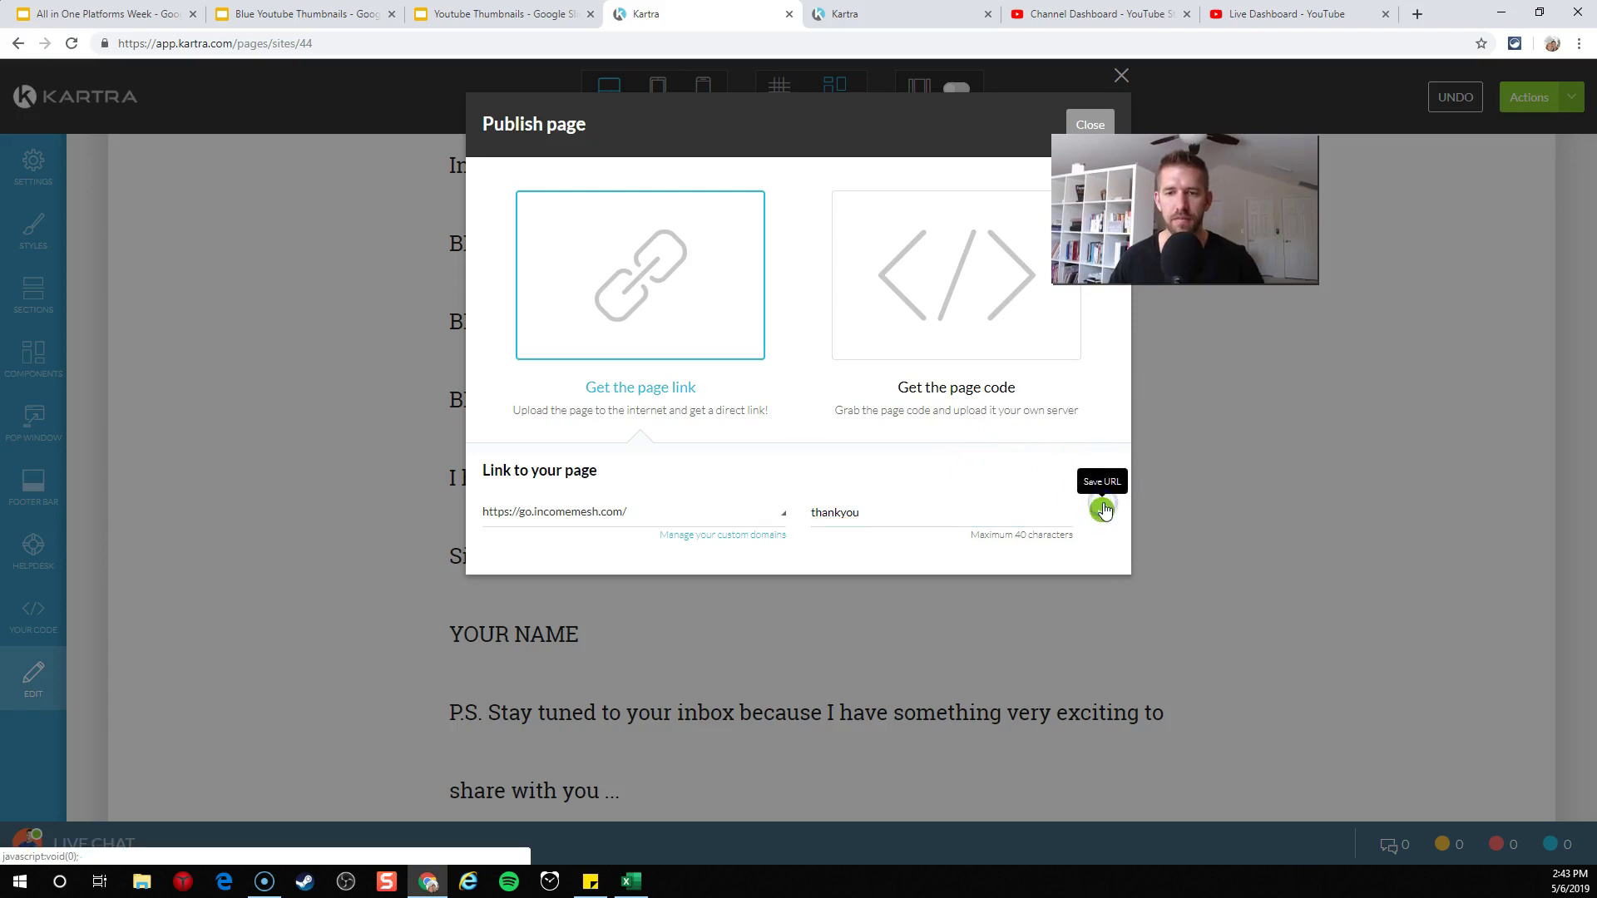
Open the published thank-you page from its link in a new tab and check the "clicking here." link.
left_click(886, 514)
triple_click(741, 516)
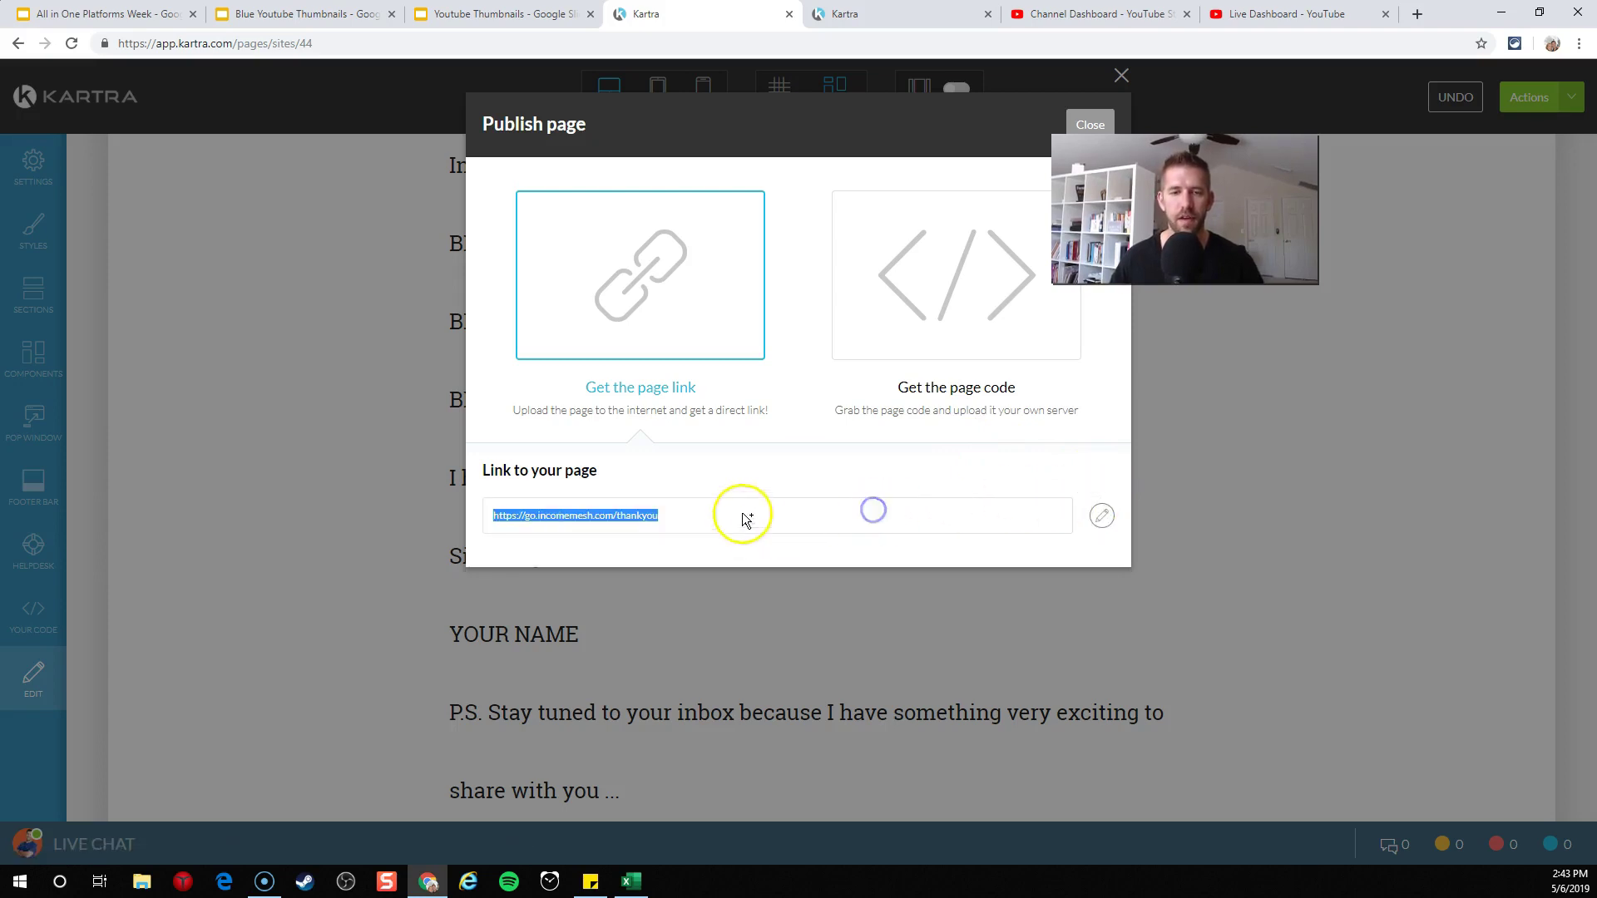
right_click(741, 517)
left_click(760, 543)
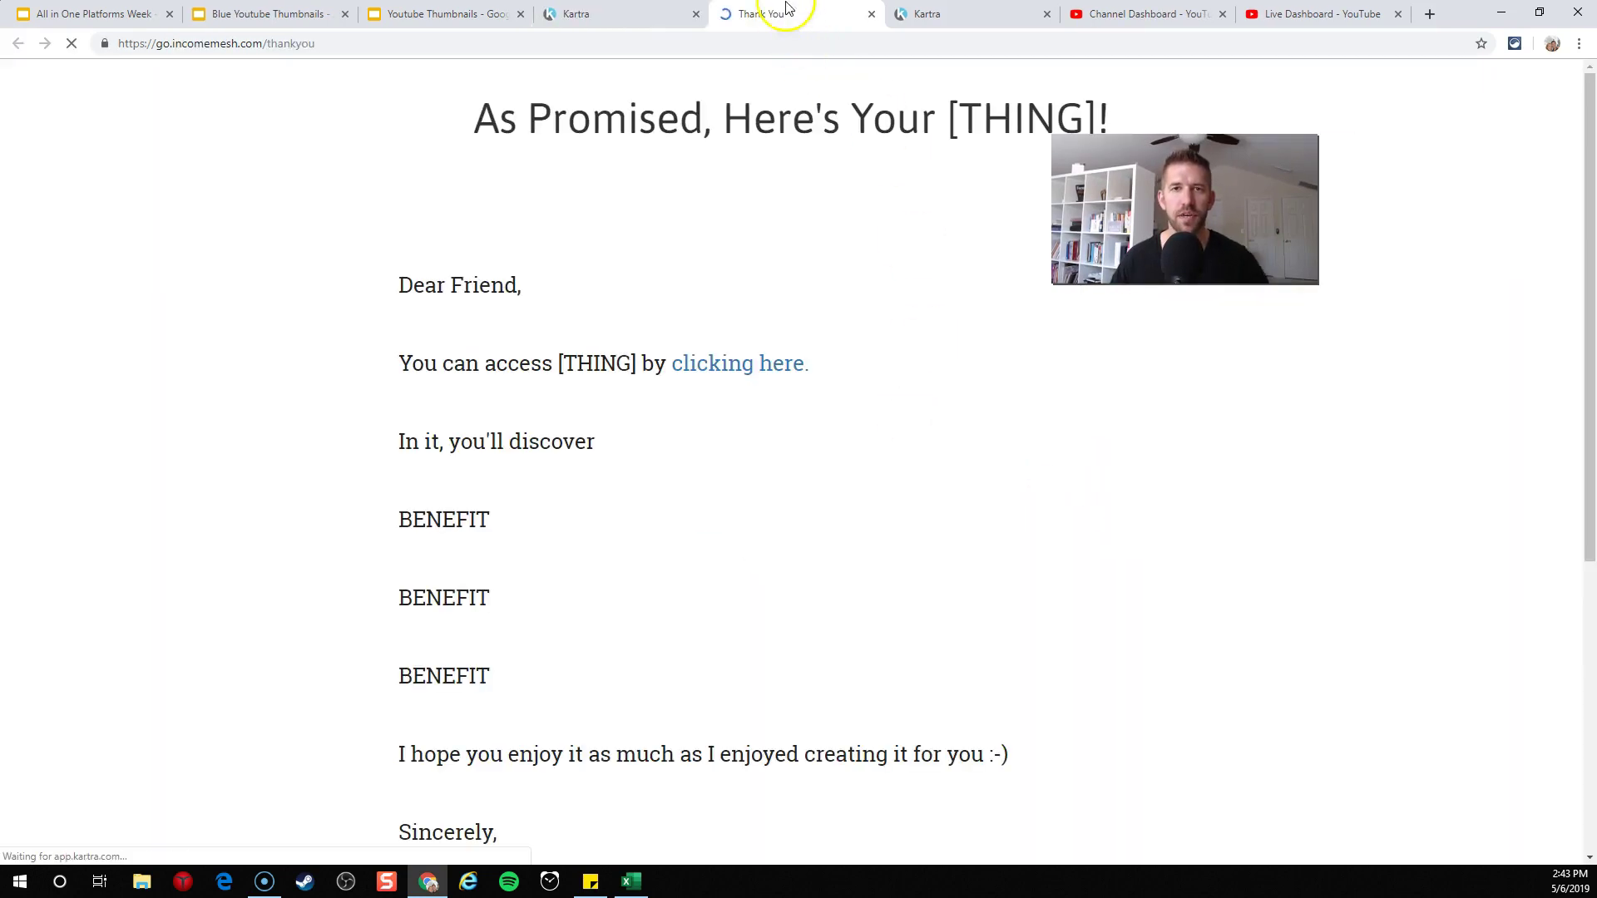
left_click(788, 371)
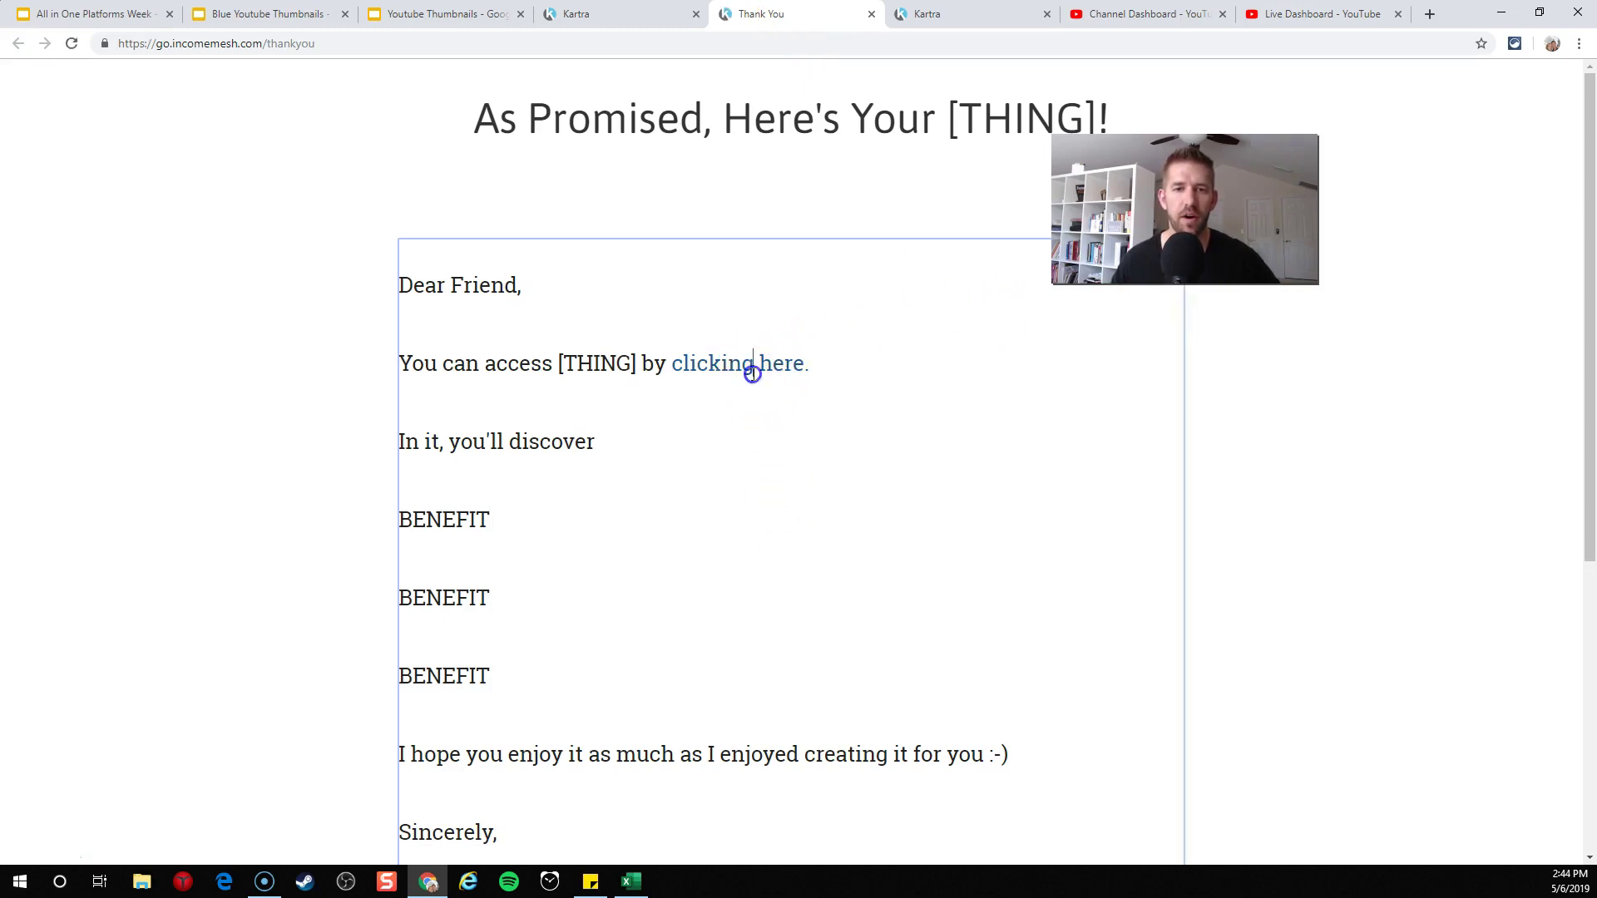
Test the Download Now button on the live page by saving the offered PDF to the Featured Images folder.
scroll(875, 391, "down", 5)
left_click(812, 697)
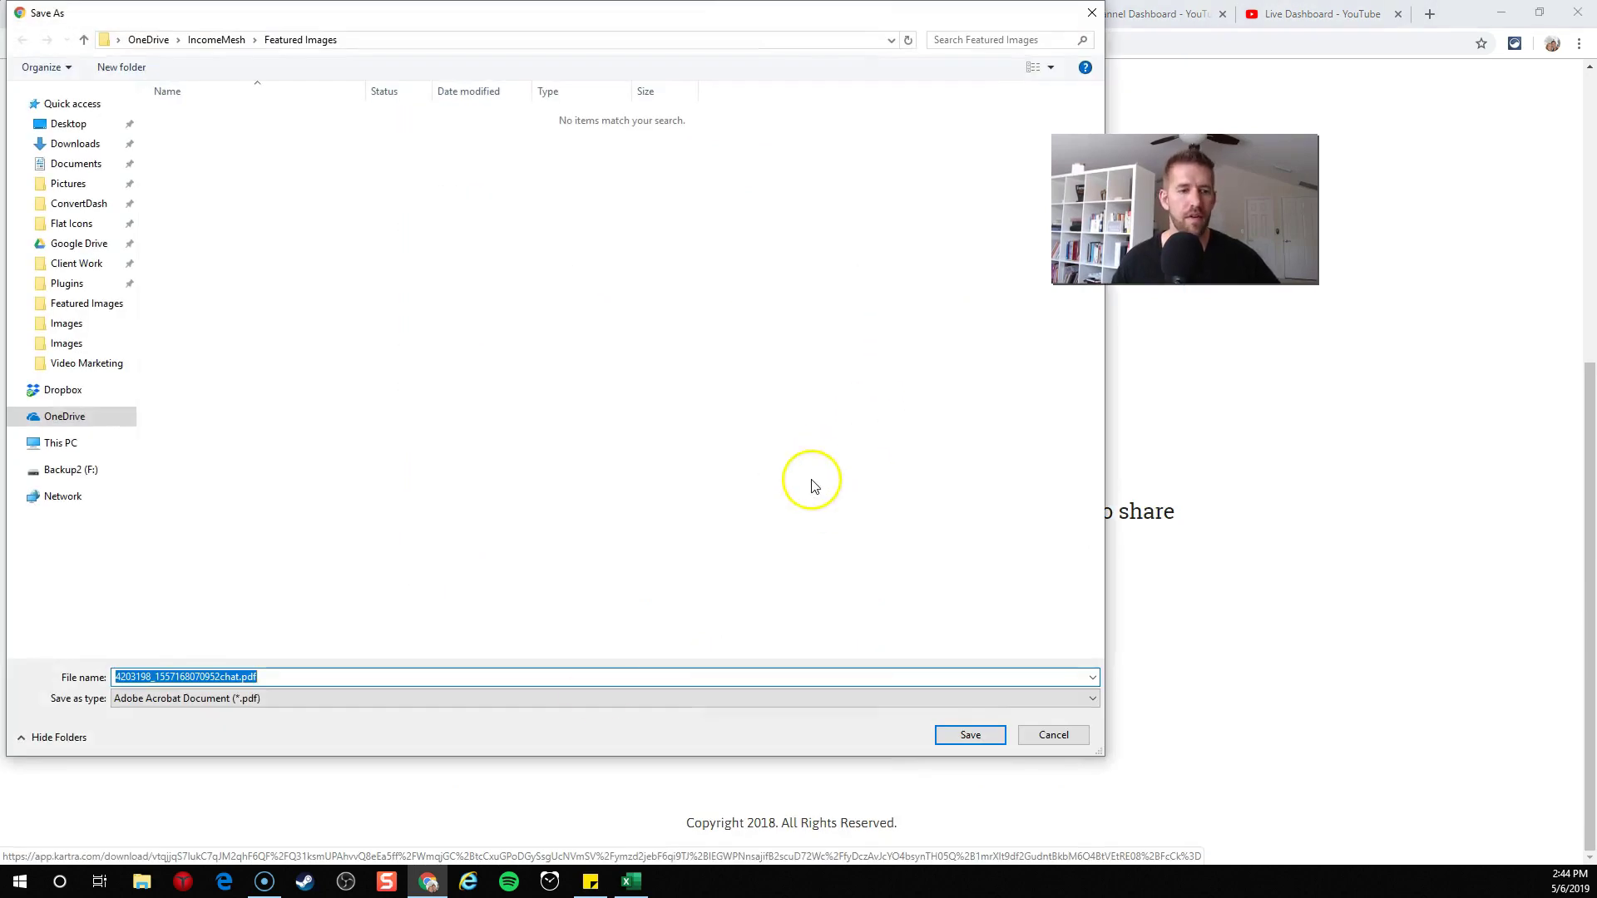
left_click(969, 737)
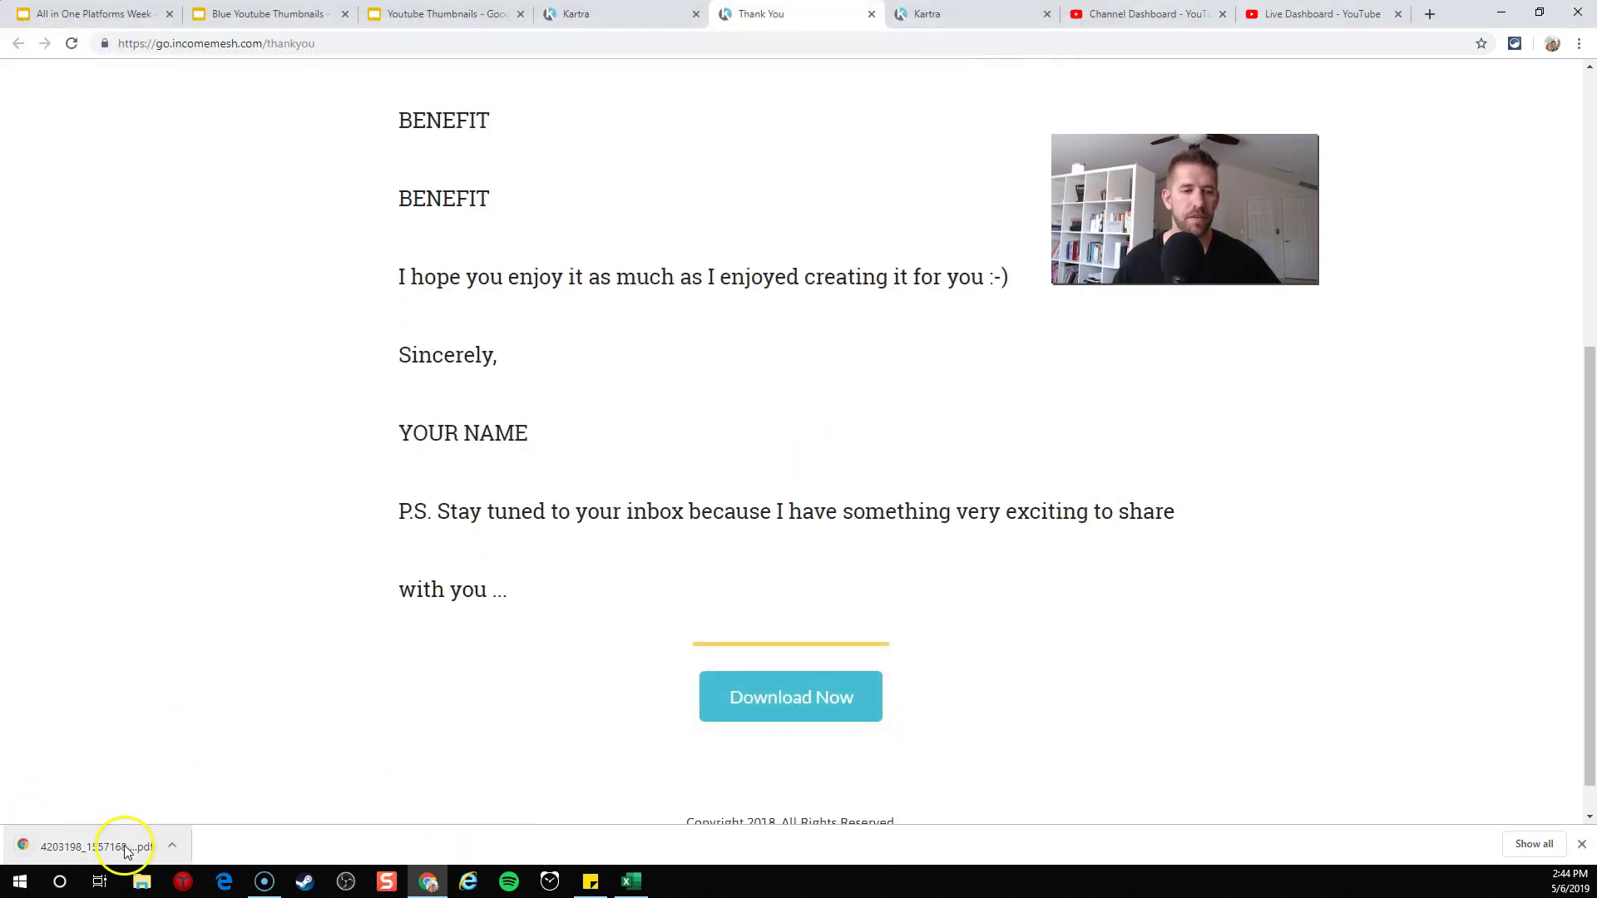
scroll(759, 488, "up", 10)
Go back to the page editor, close the publishing dialog and return to the Pages dashboard.
left_click(590, 17)
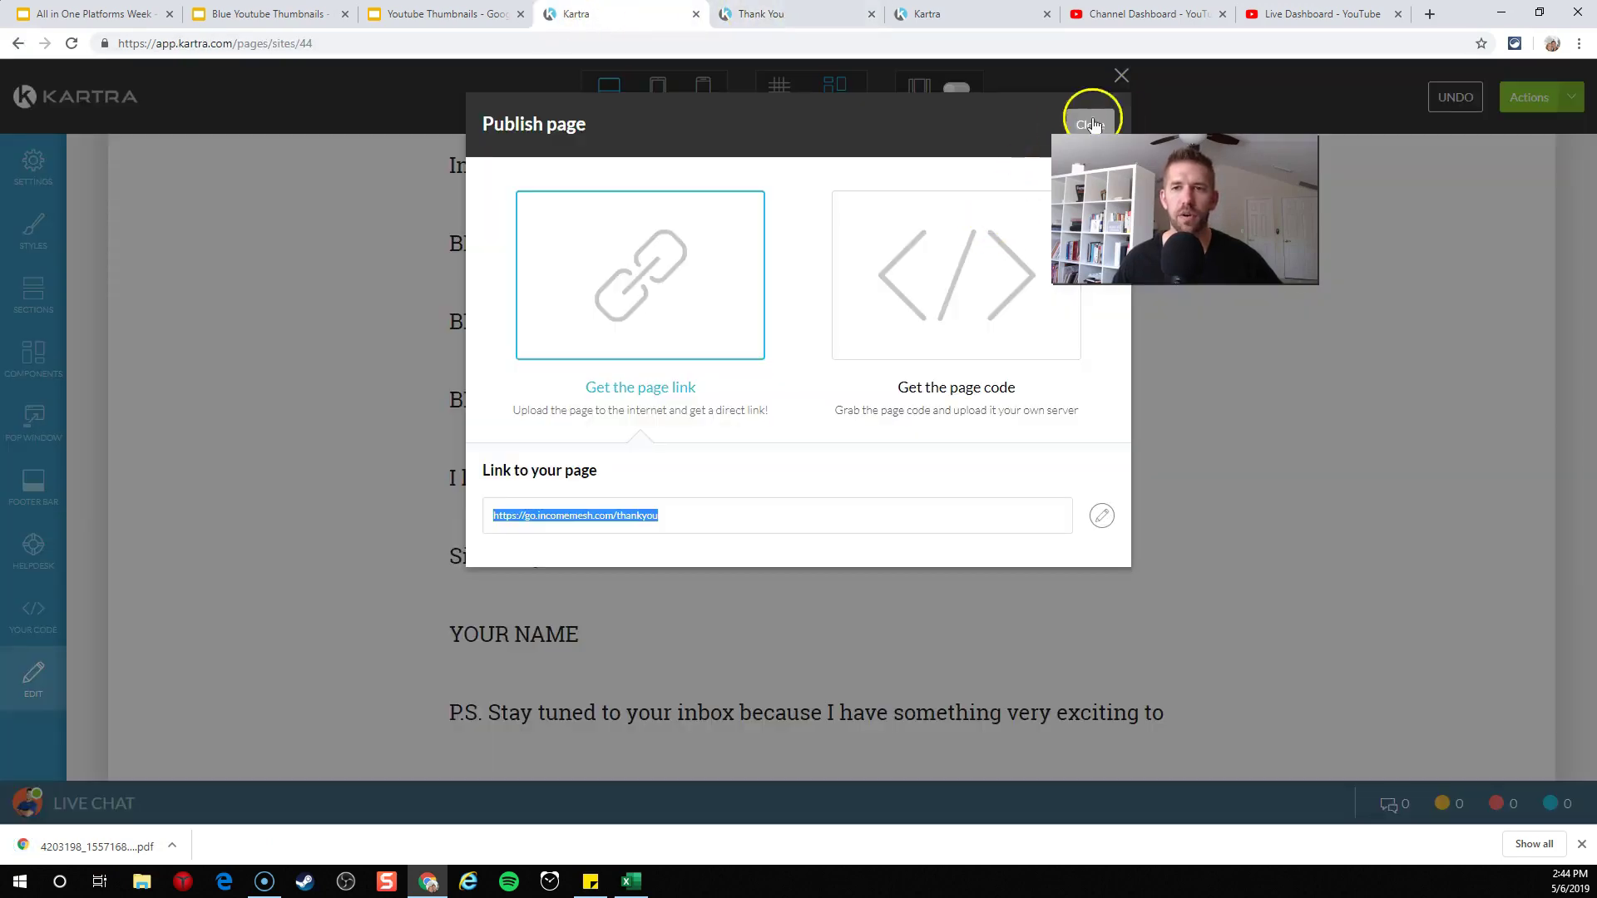
left_click(1091, 121)
left_click(1564, 97)
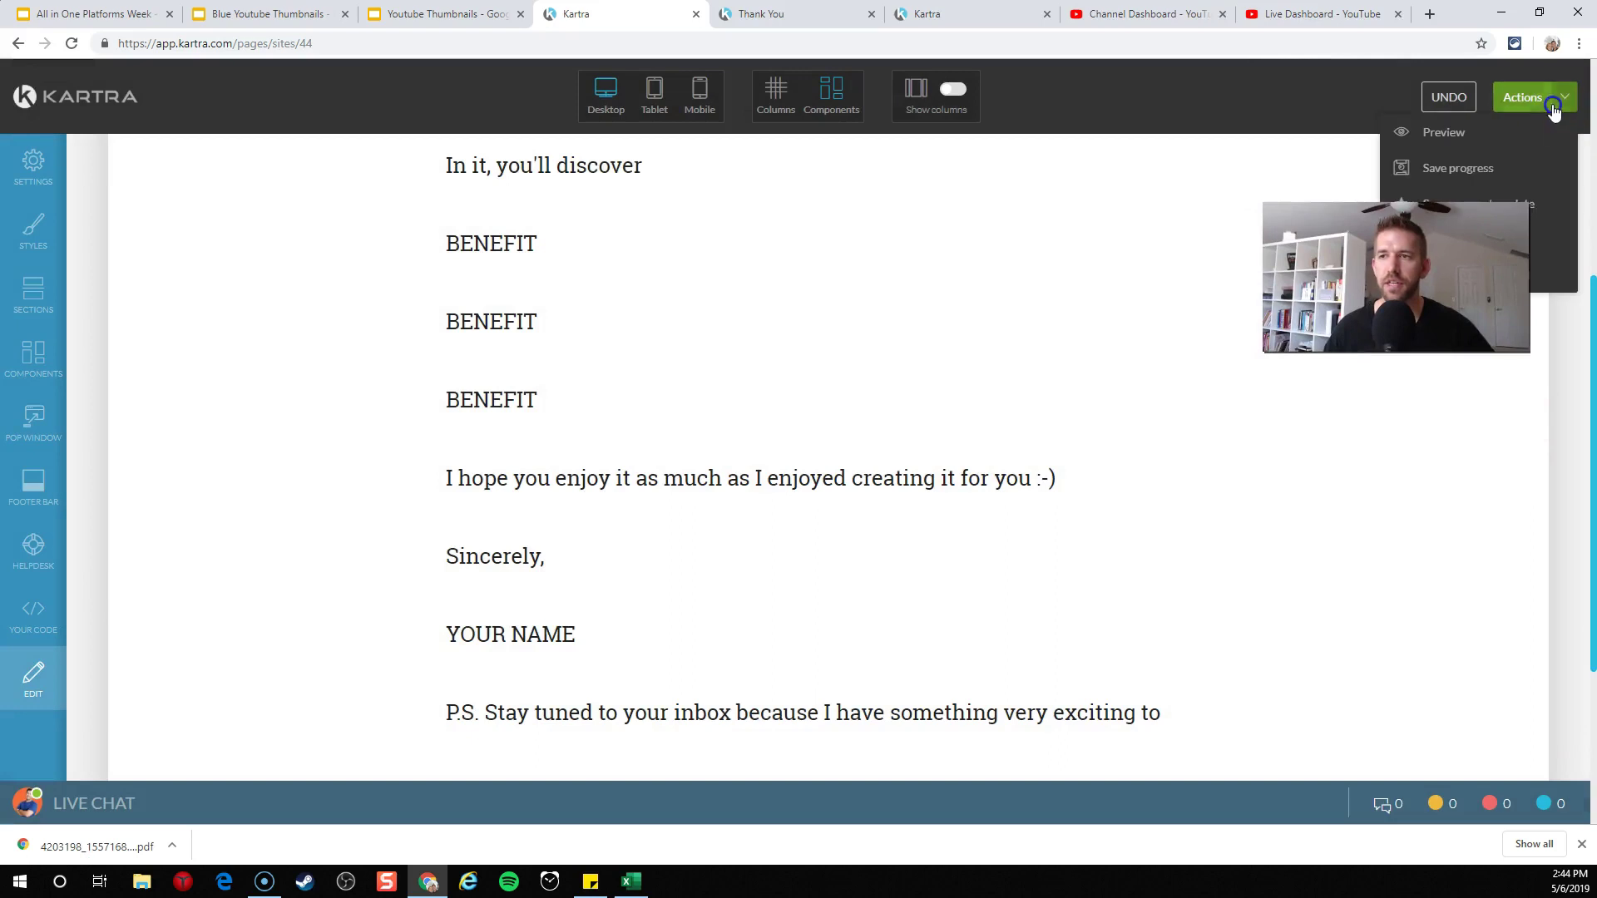
left_click(949, 103)
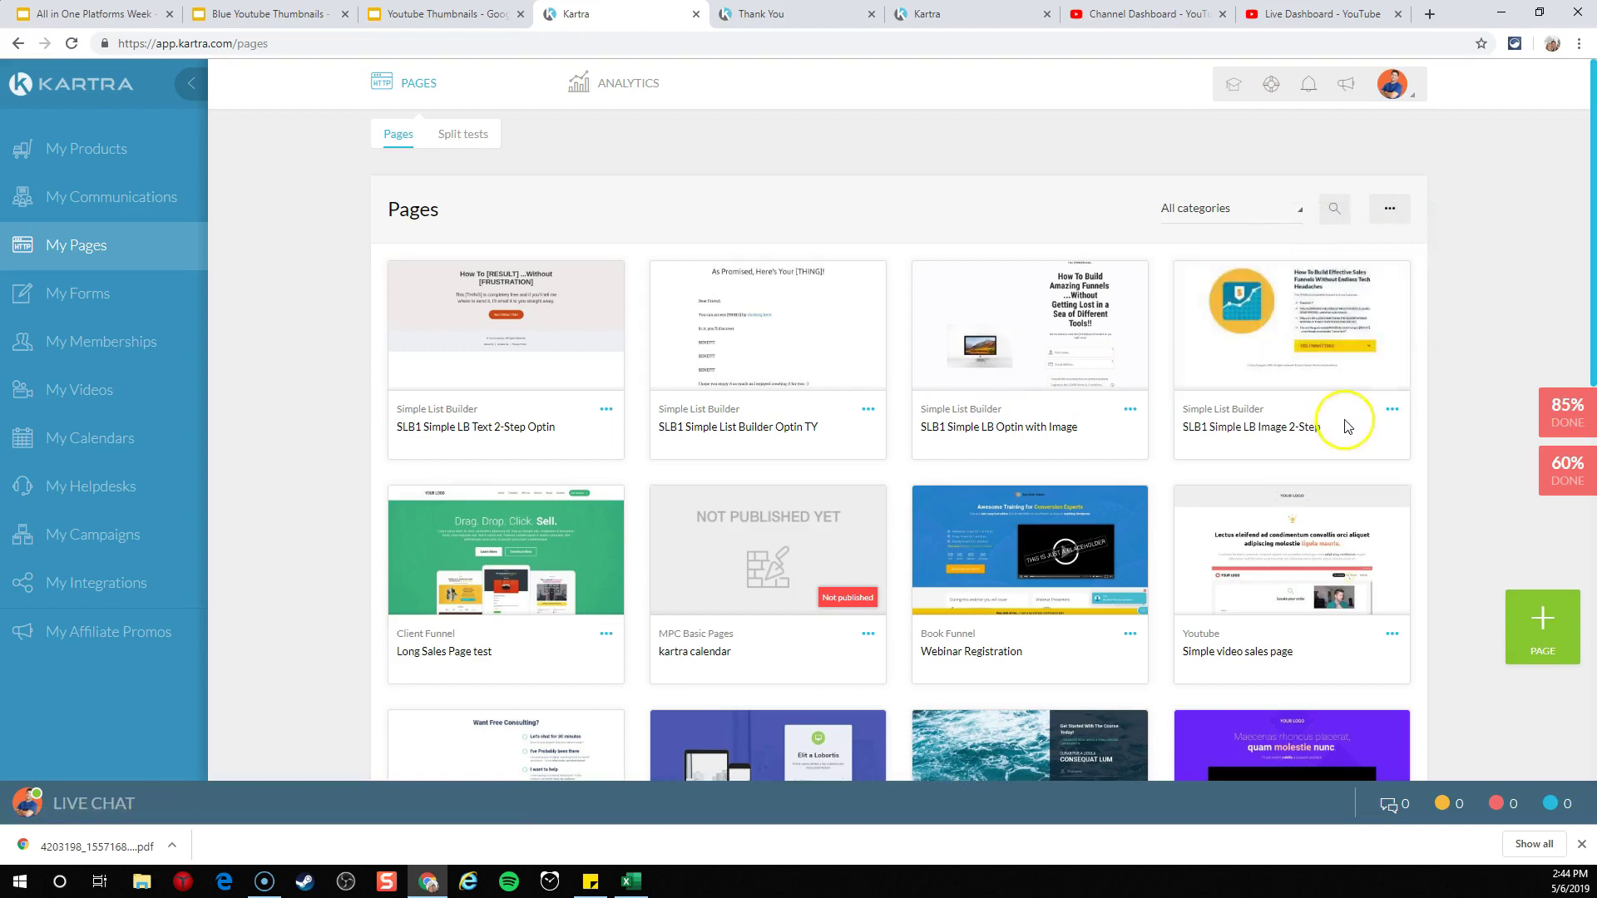
Mark the Pages stage as completed in the SLB1 Simple List Builder checklist.
left_click(1549, 485)
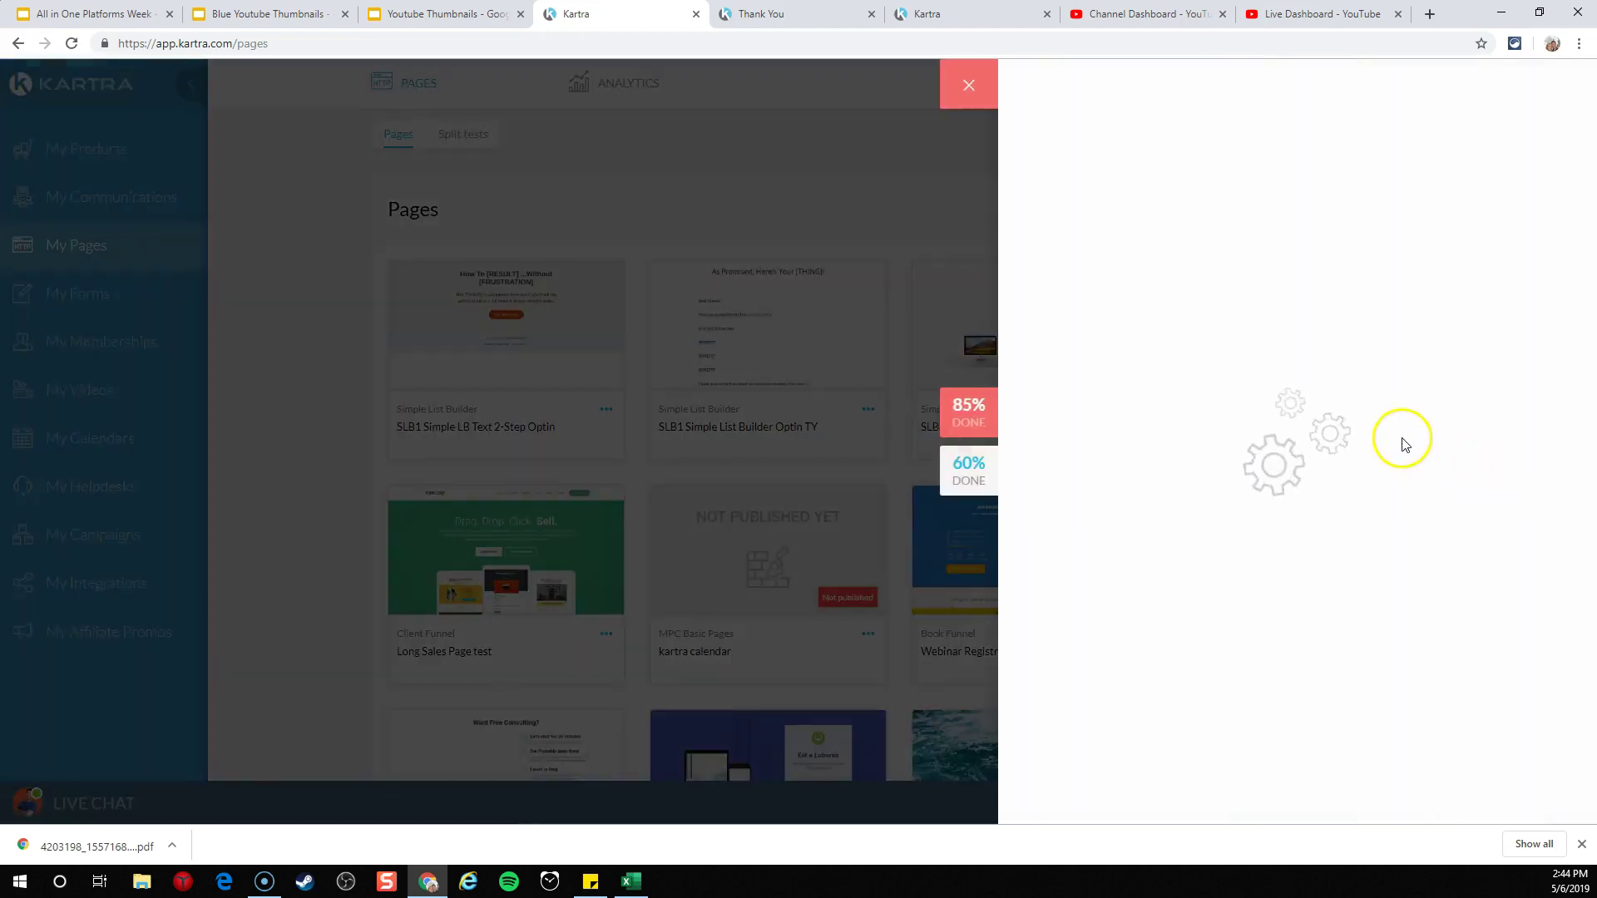
left_click(1286, 397)
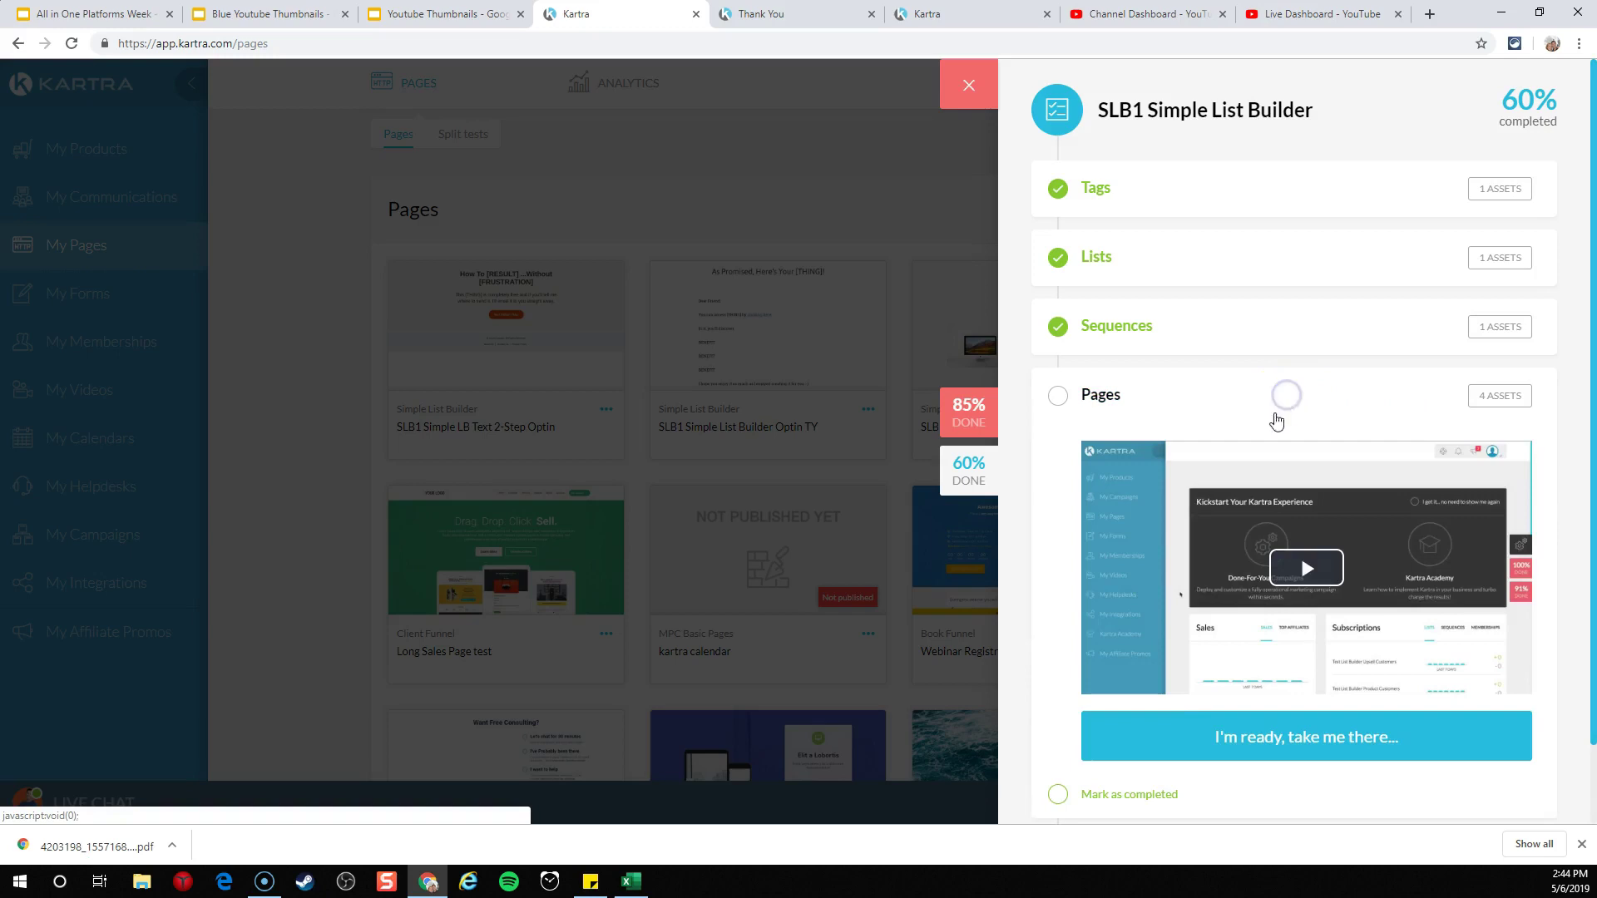
left_click(1081, 800)
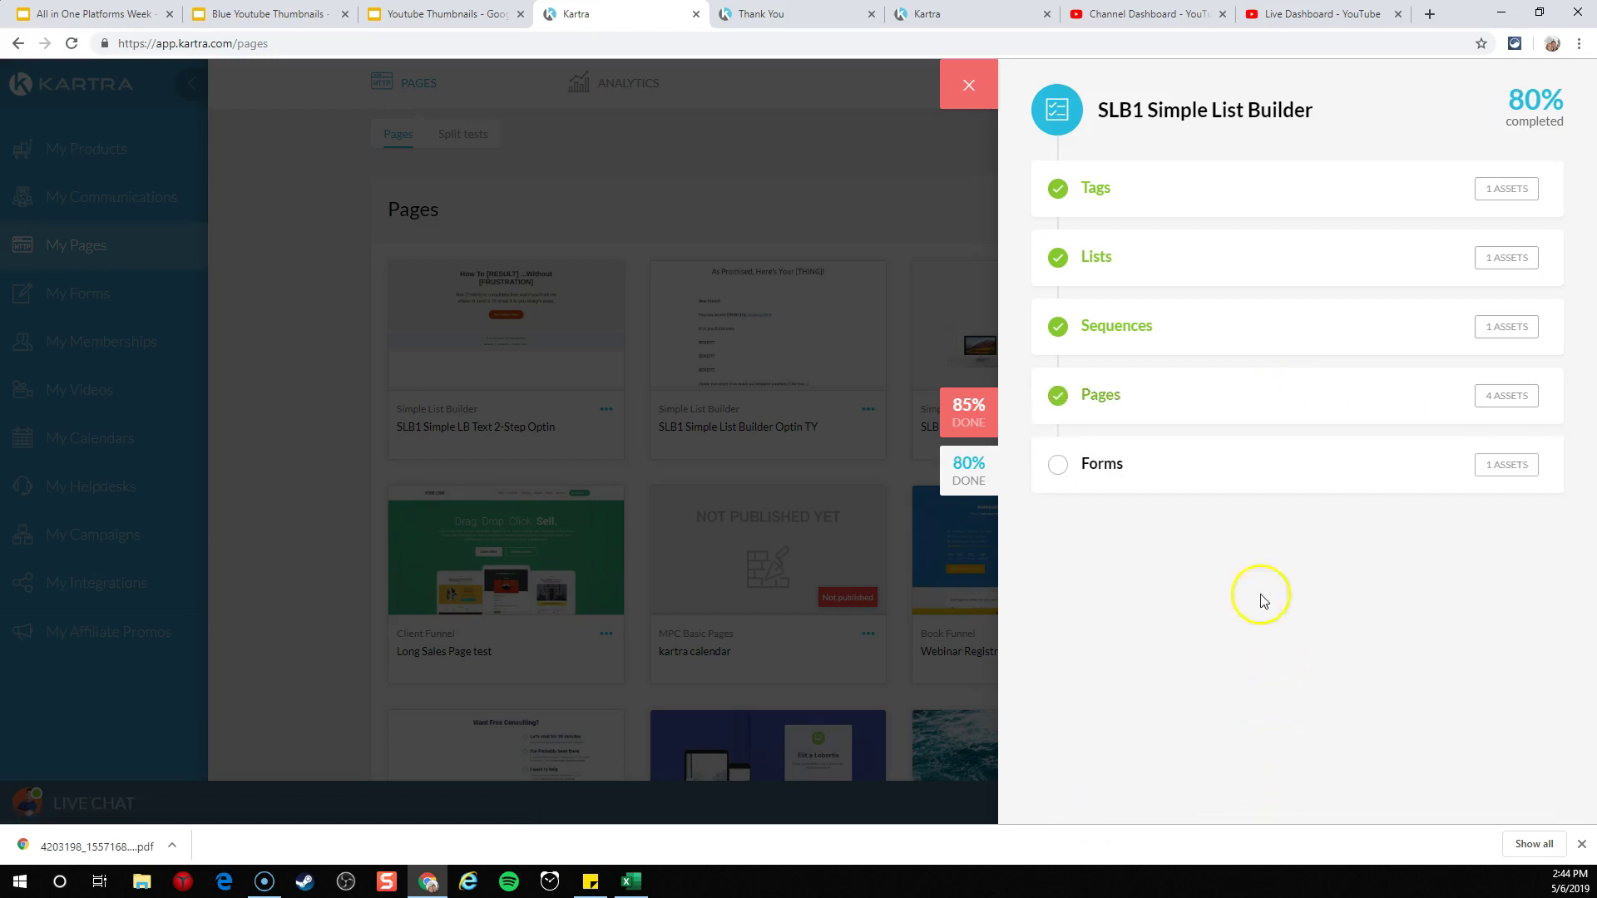
Go to the Forms area from the Forms stage of the SLB1 Simple List Builder checklist.
left_click(1157, 470)
scroll(1233, 613, "down", 1)
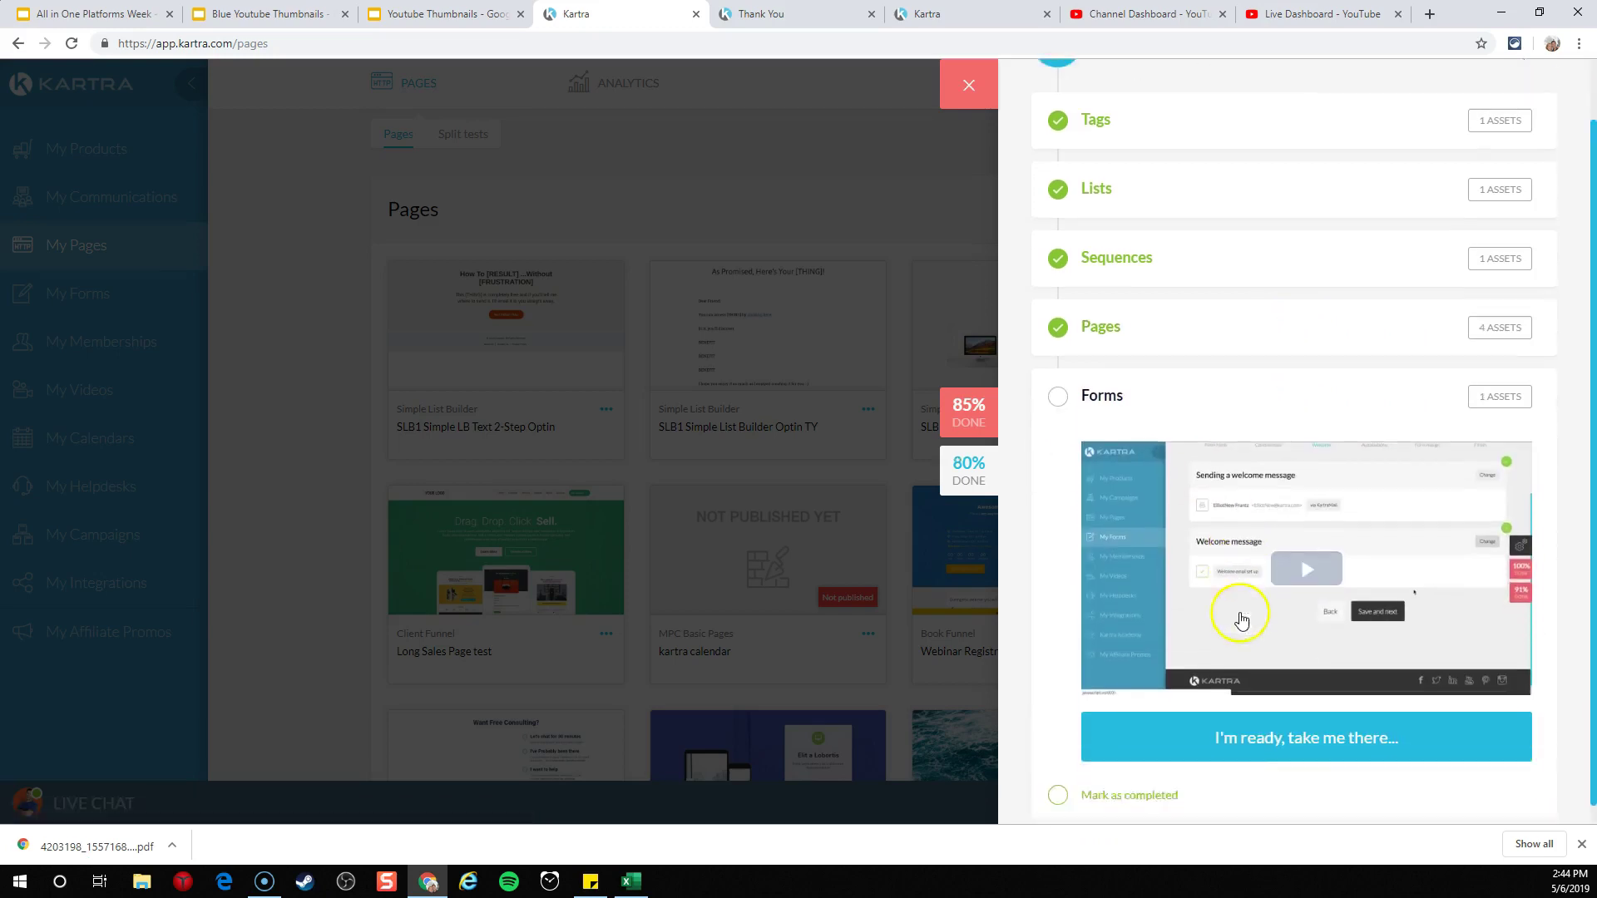
left_click(1268, 725)
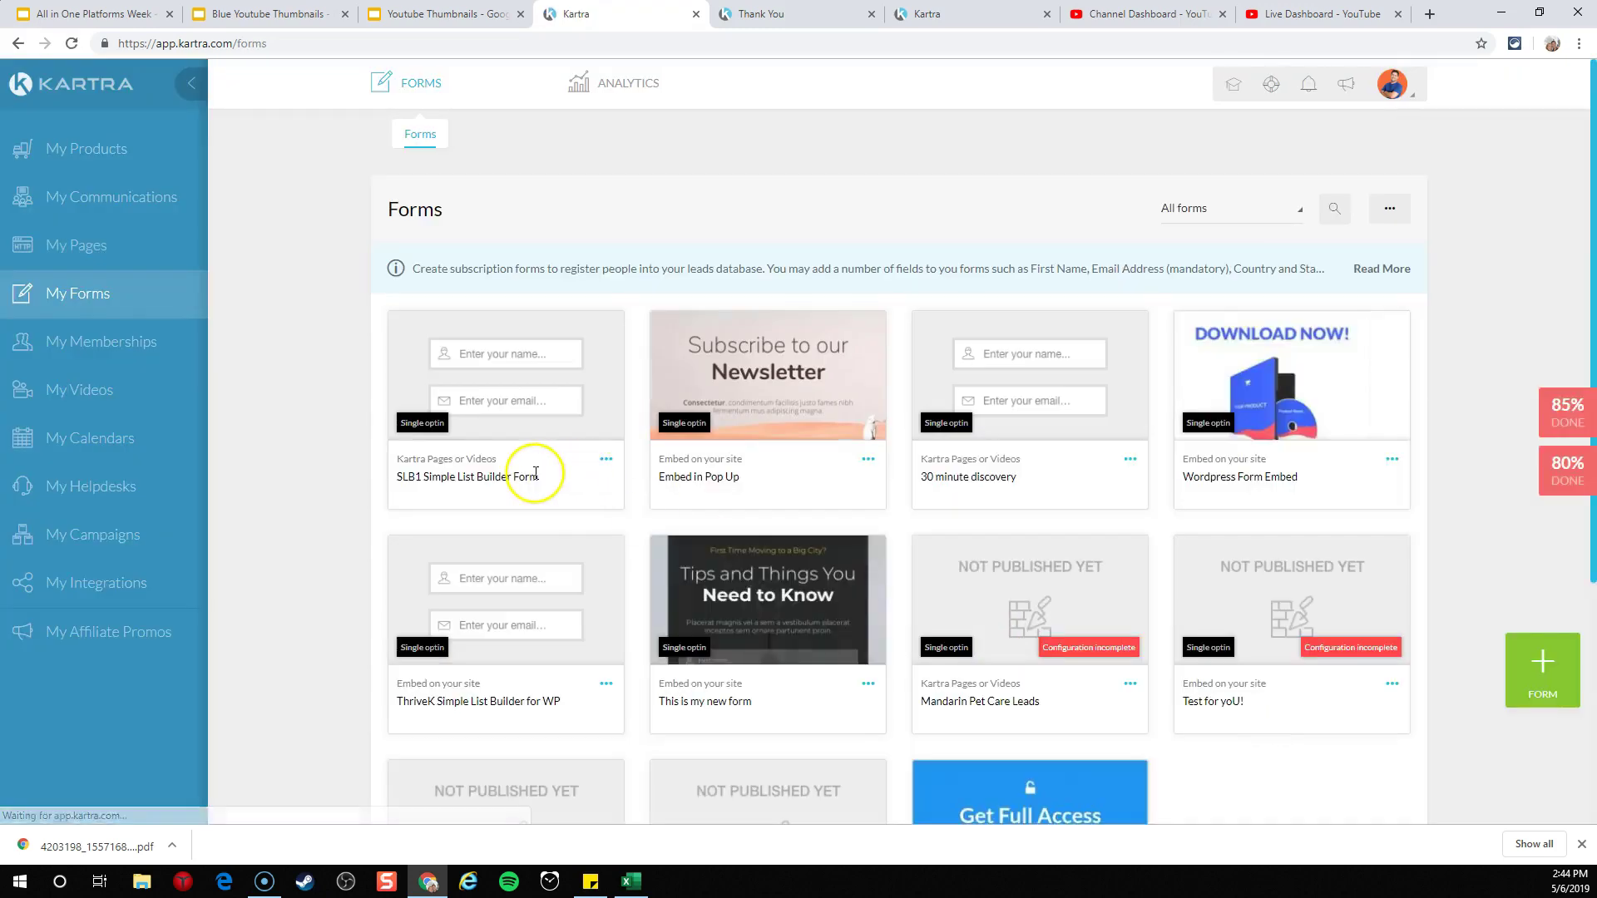
Open the SLB1 Simple List Builder Form for editing, keeping its name.
left_click(1272, 220)
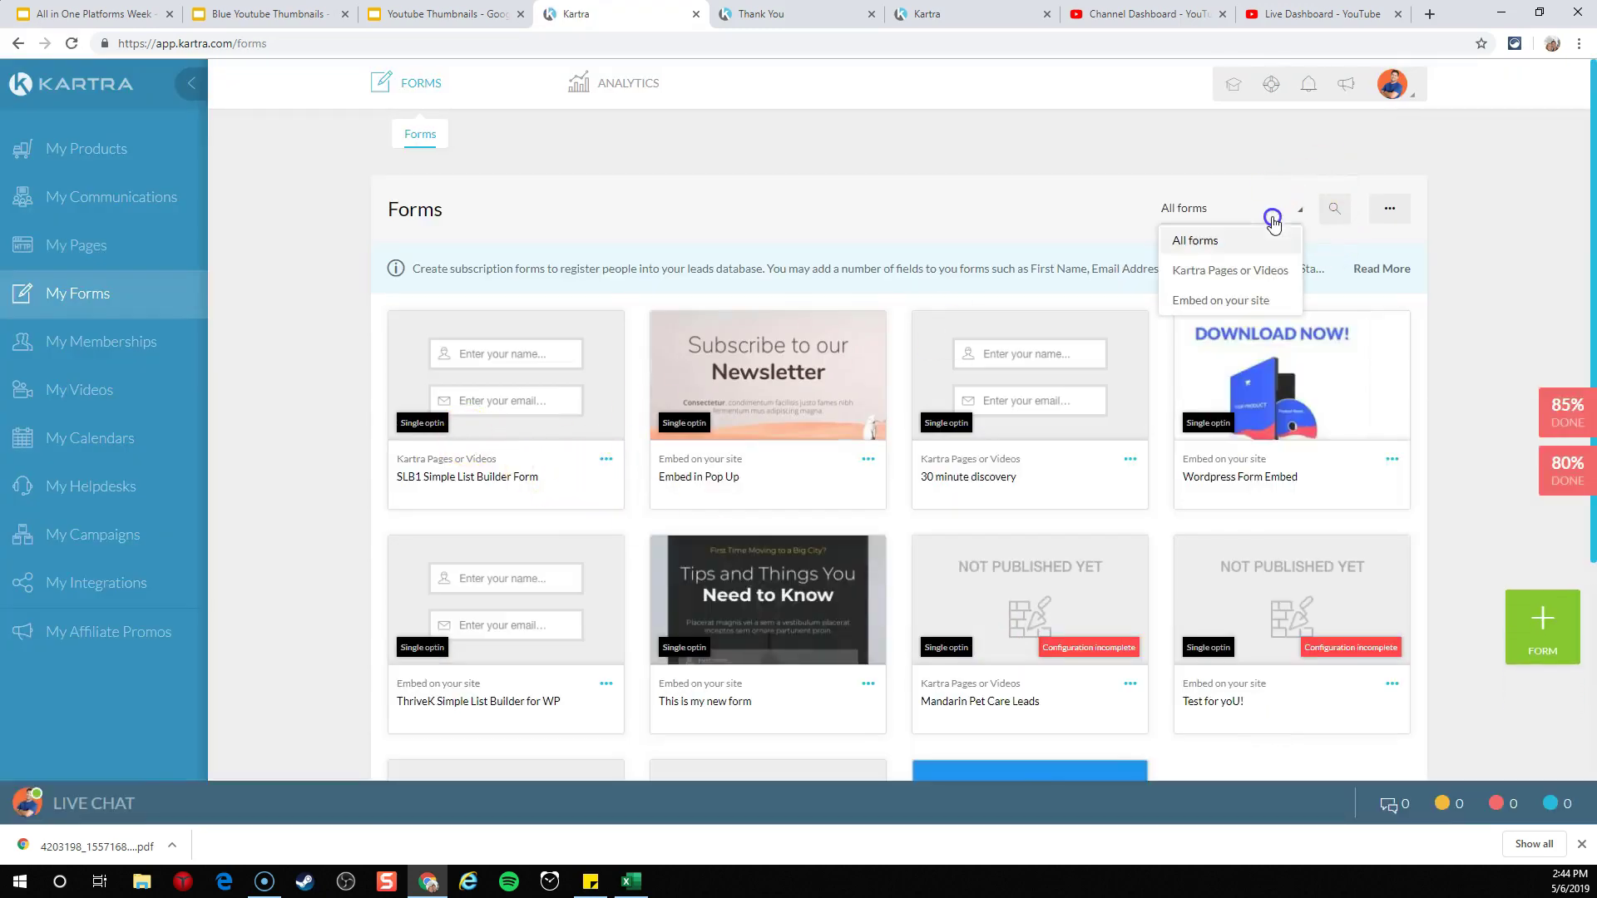
left_click(1269, 219)
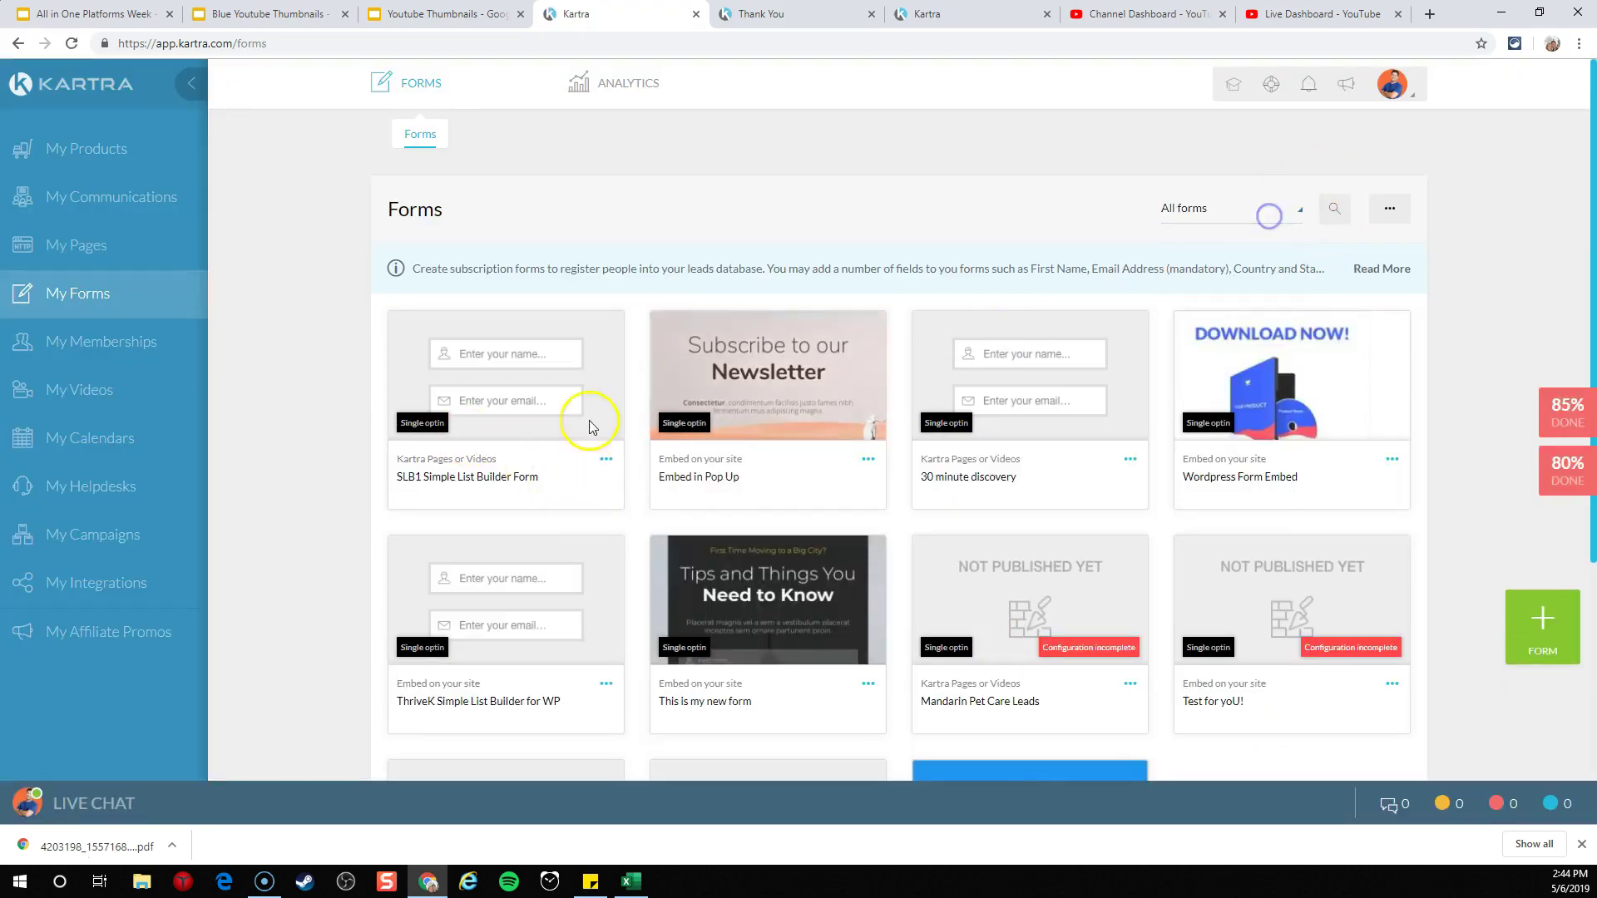
left_click(608, 466)
left_click(663, 444)
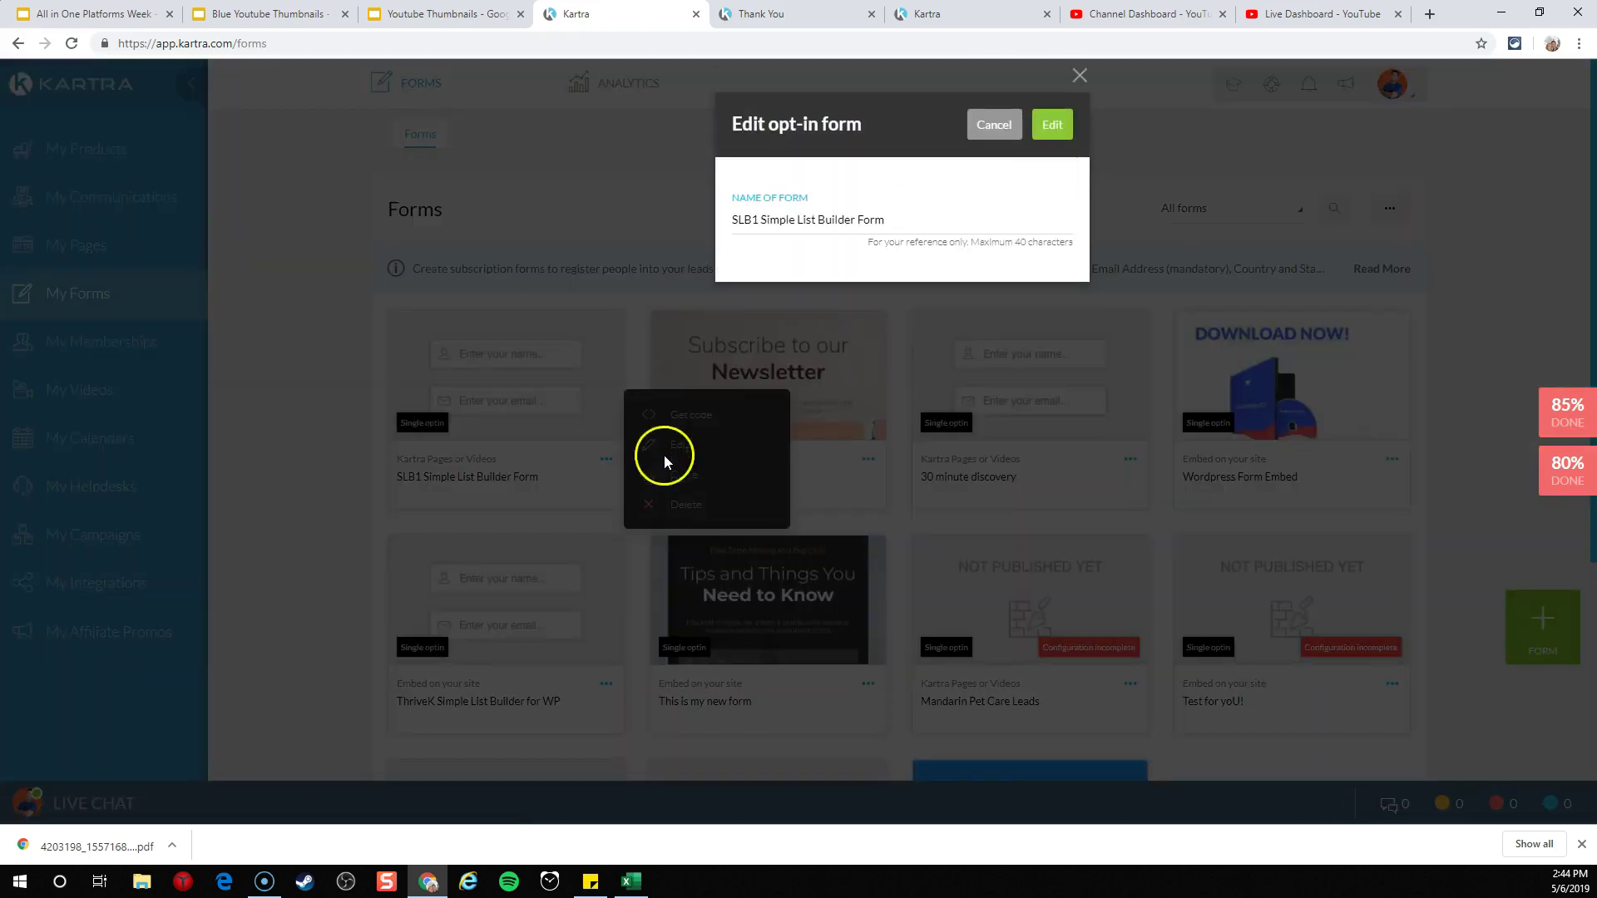
left_click(1054, 125)
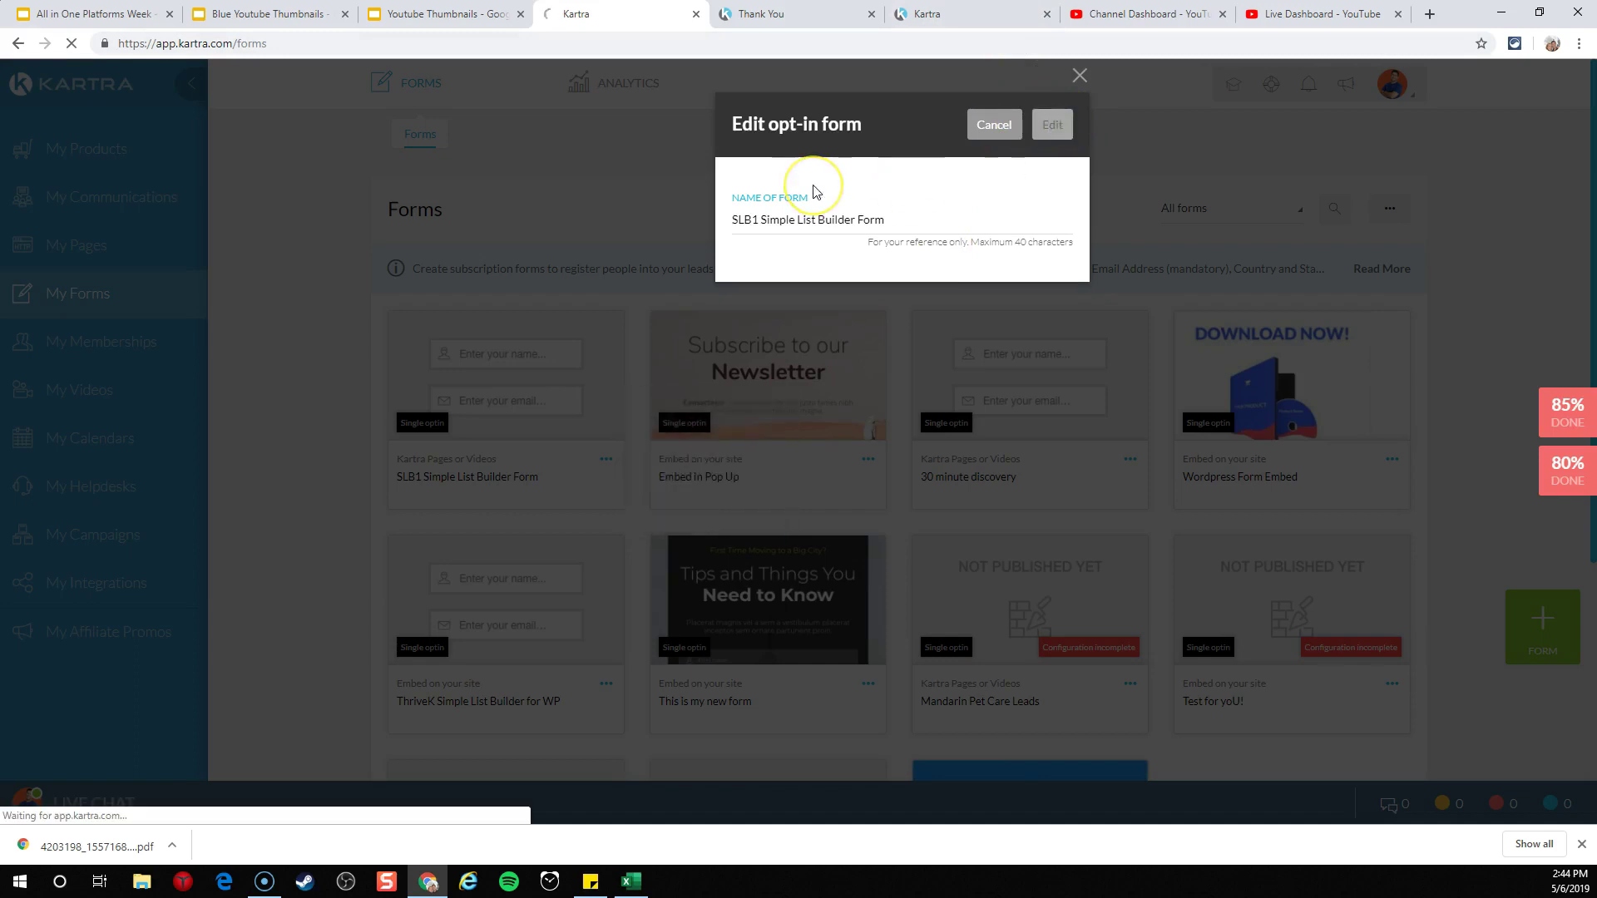
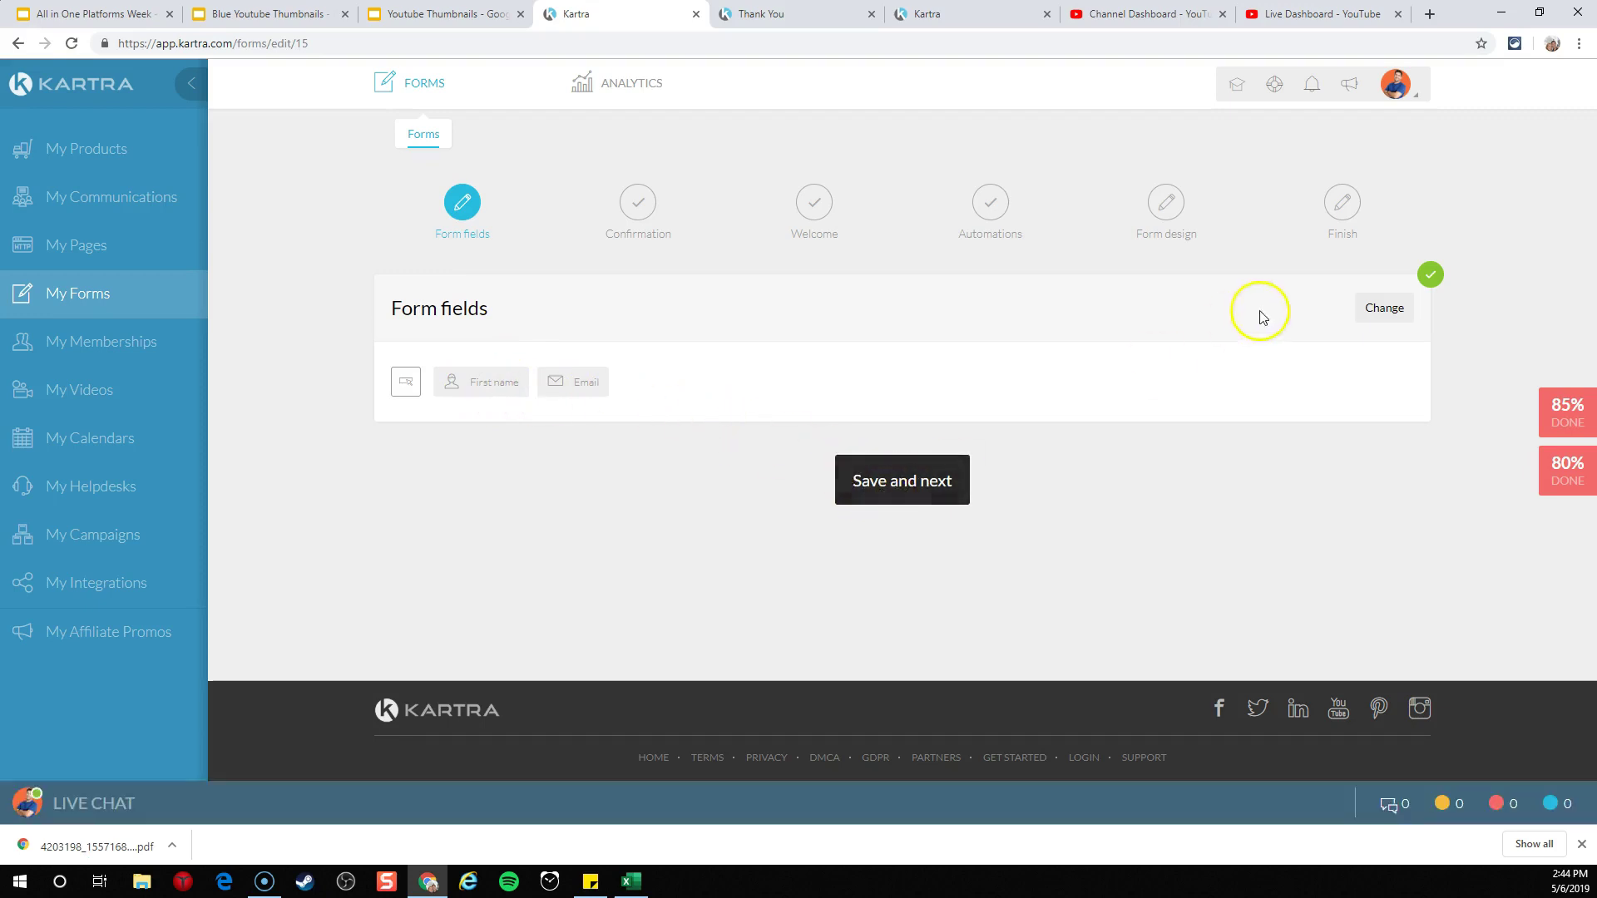
Remove the First name field from the form, save the form fields and continue to the Confirmation stage.
left_click(1395, 307)
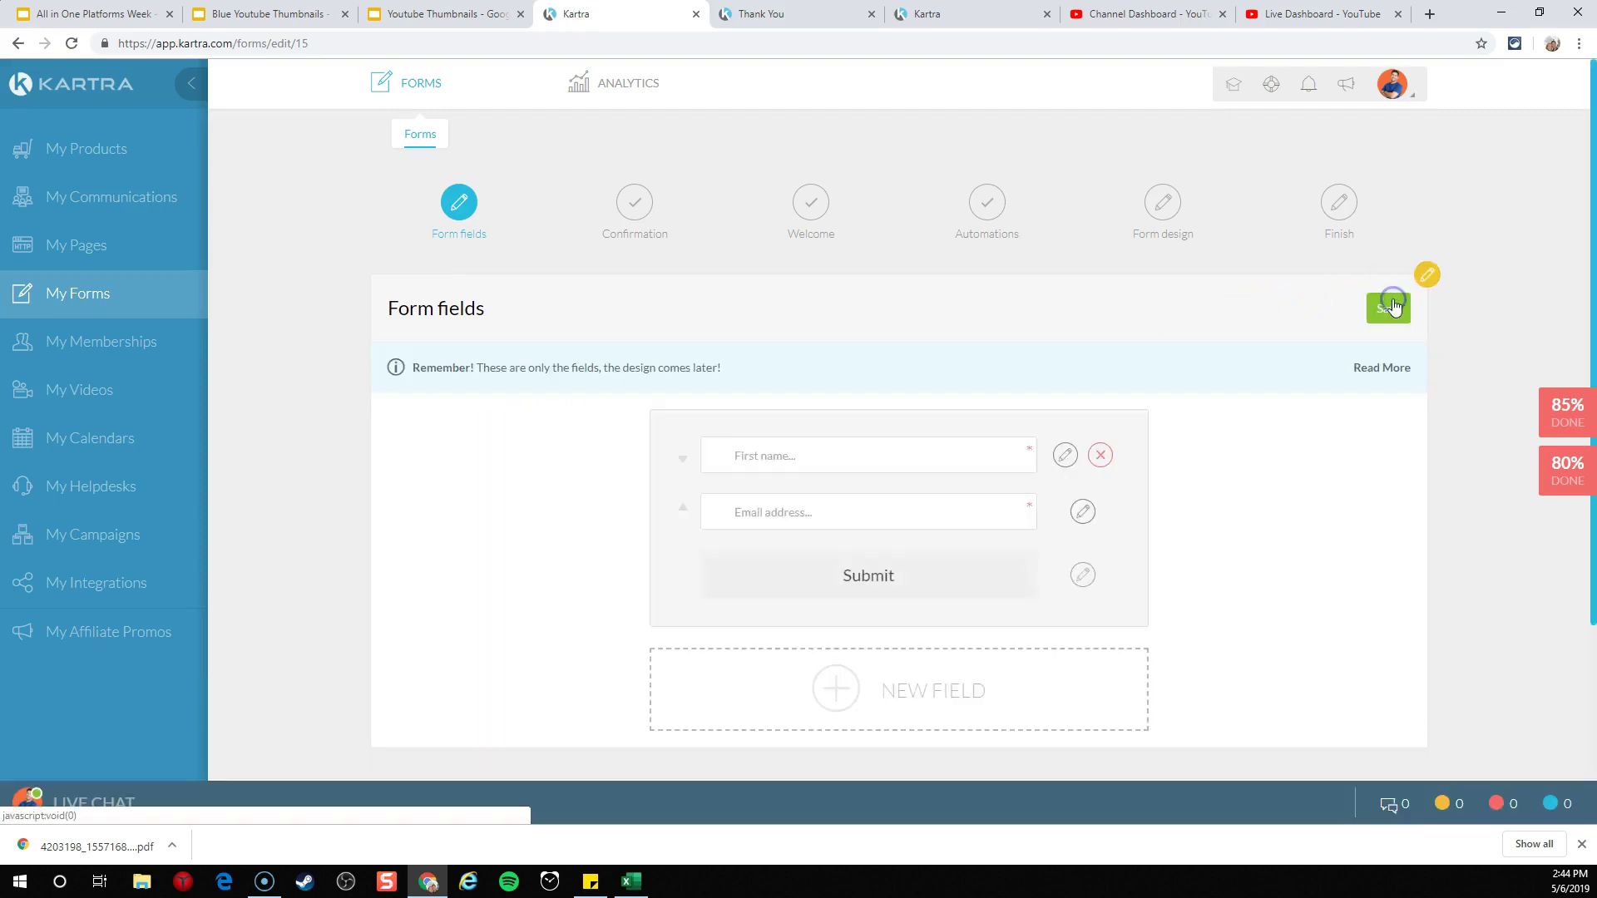
left_click(1102, 455)
left_click(1385, 320)
left_click(893, 485)
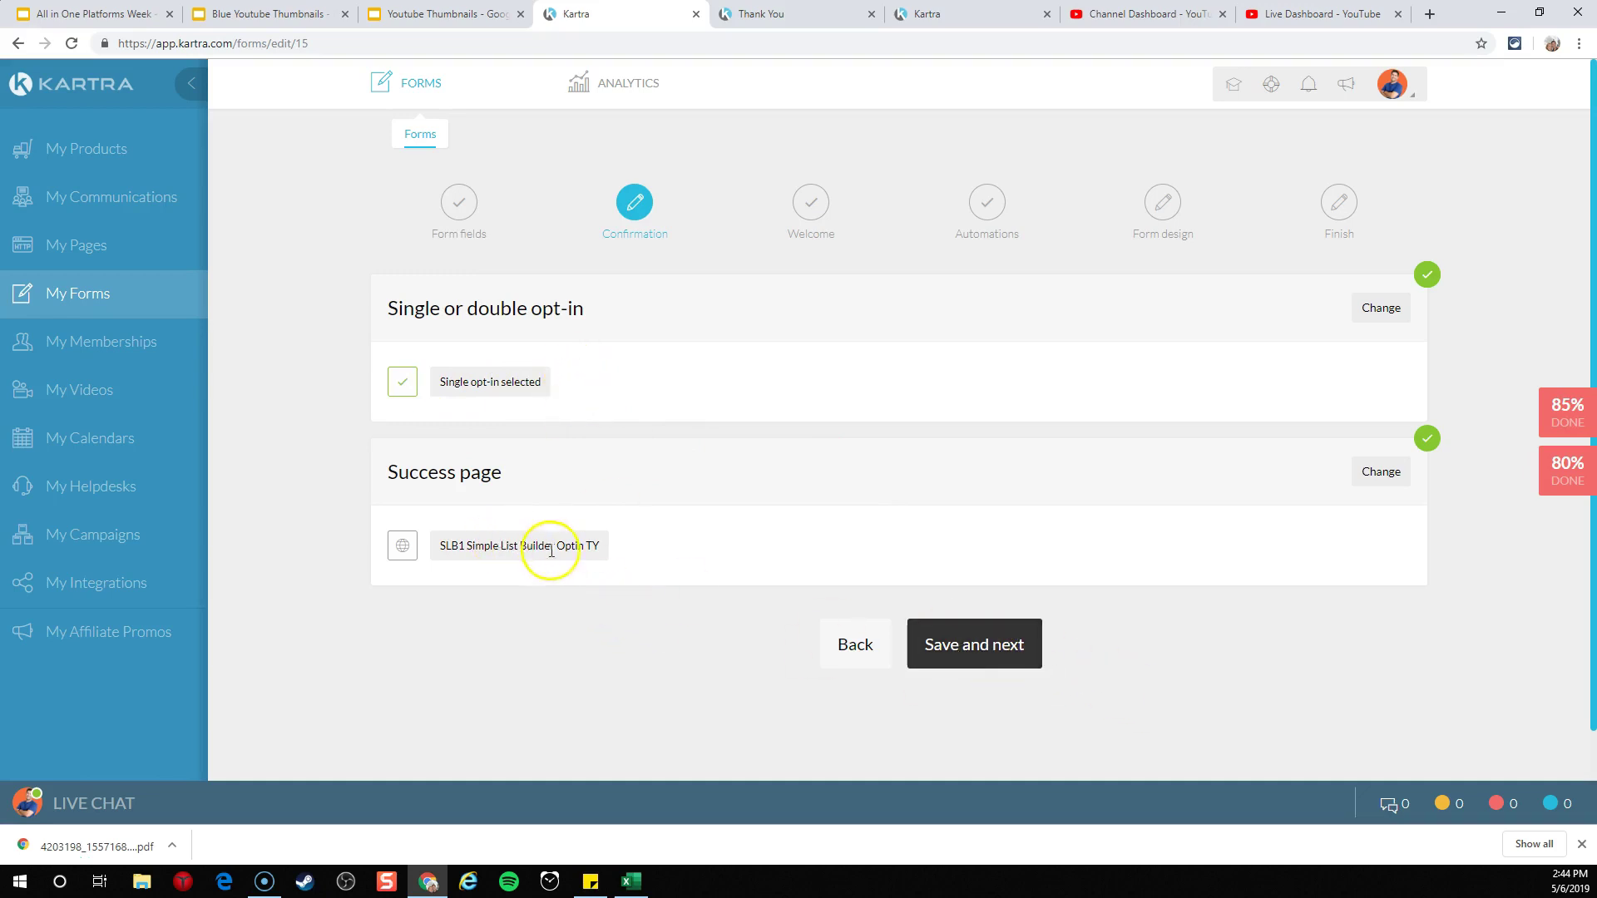
Save the form's Confirmation and Welcome settings as they are, keeping single opt-in, the thank-you success page and no welcome message.
left_click(1024, 645)
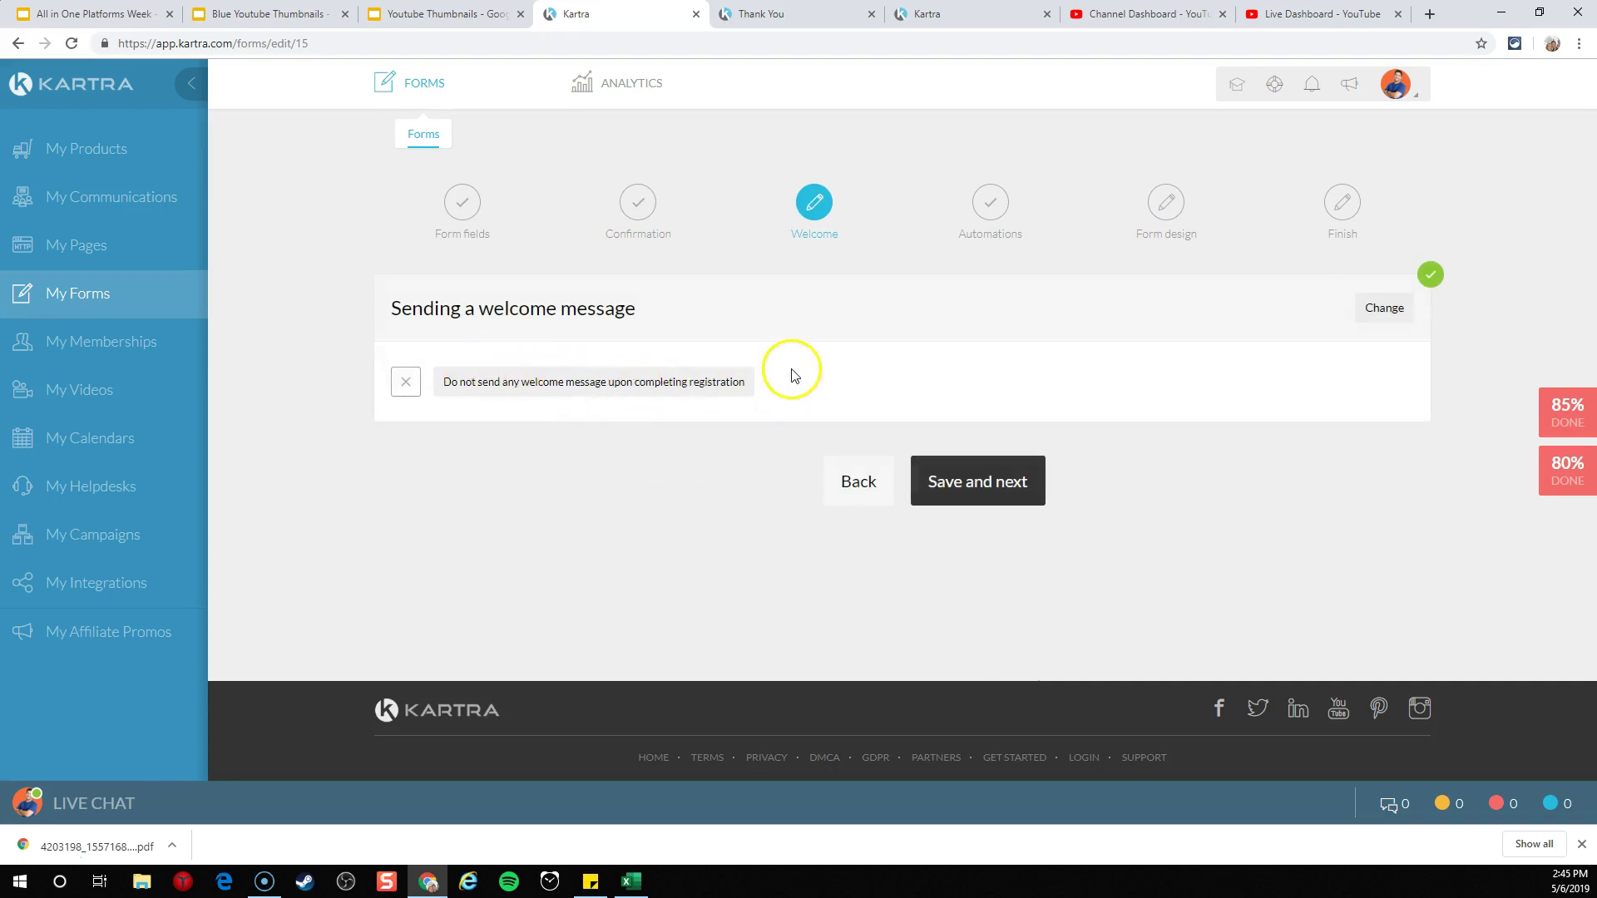
left_click(973, 487)
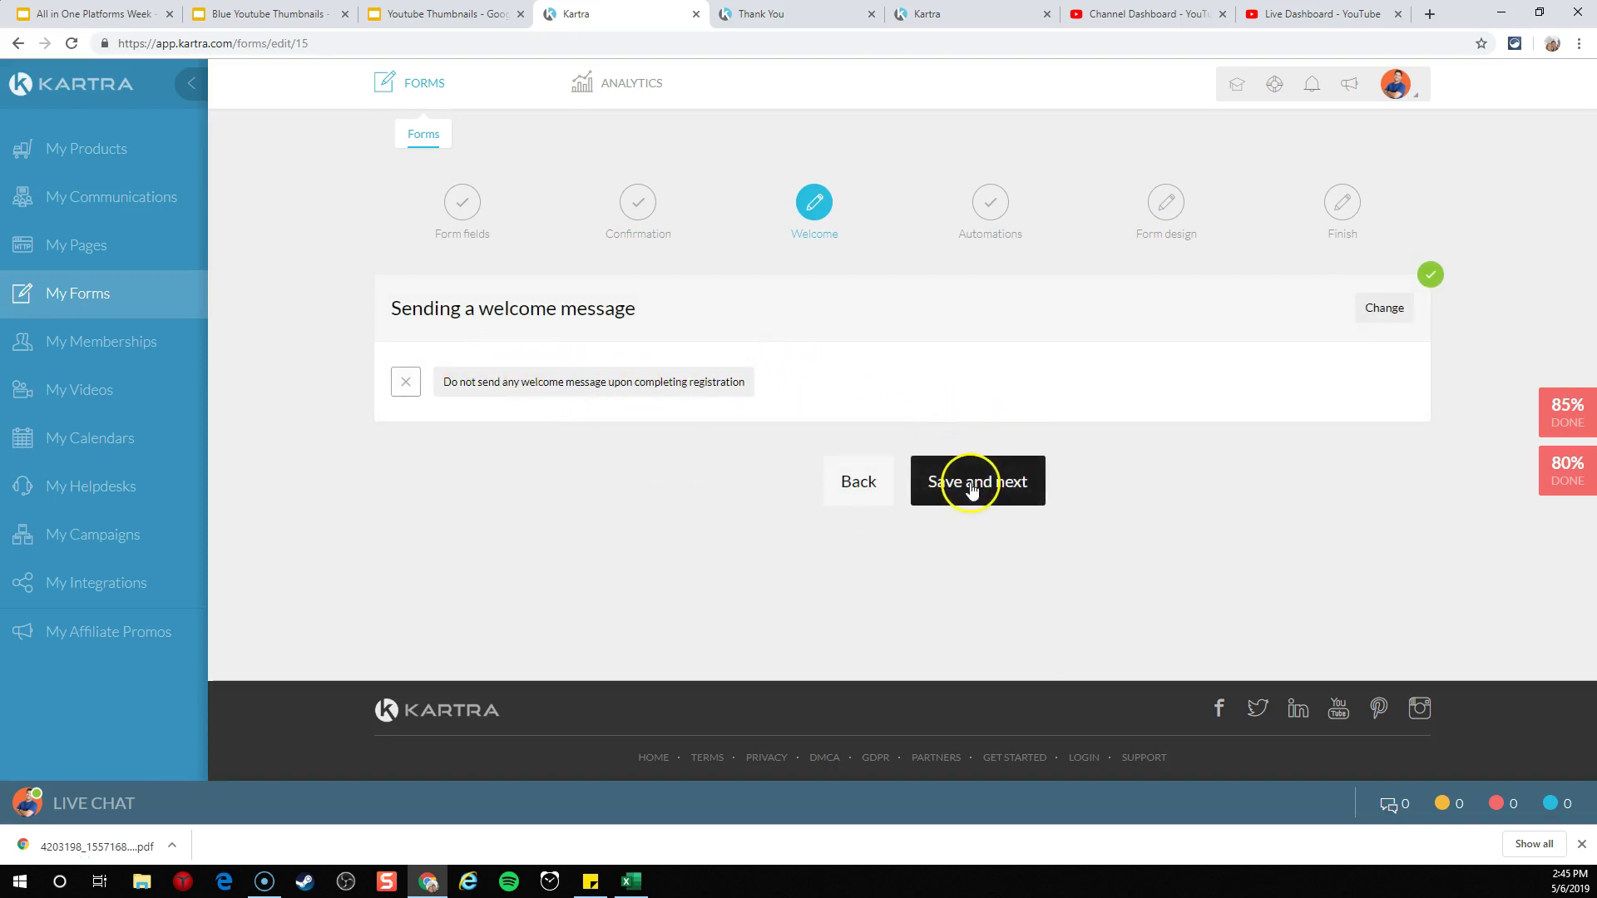
Keep the option of sending no welcome message and save the form's Welcome stage.
left_click_drag(444, 384, 726, 380)
left_click(780, 387)
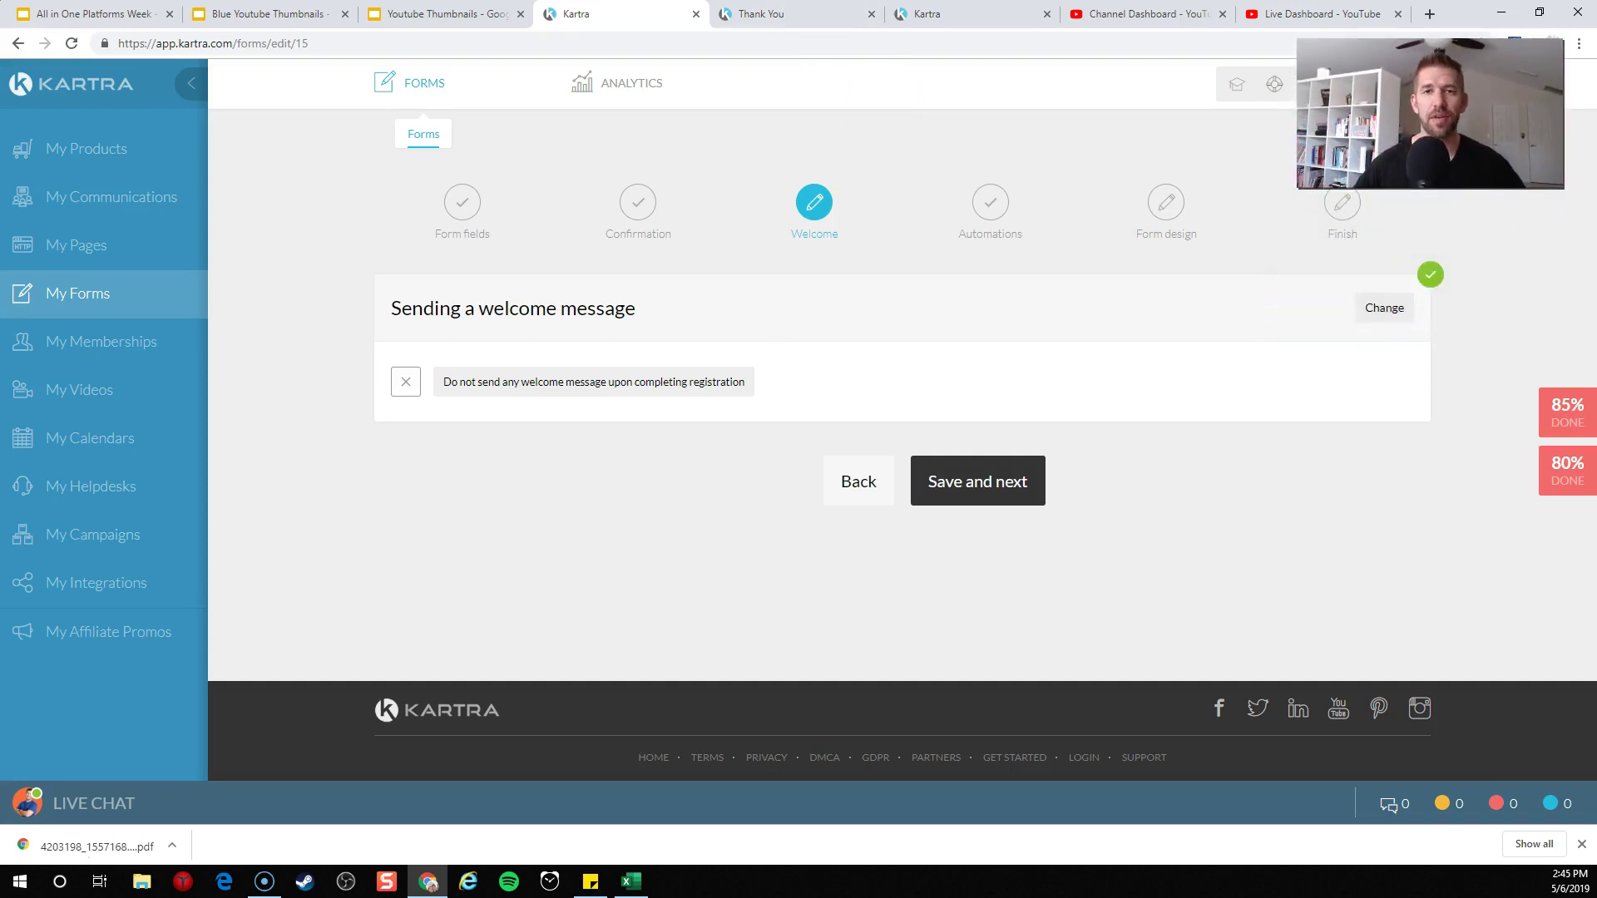
left_click(964, 484)
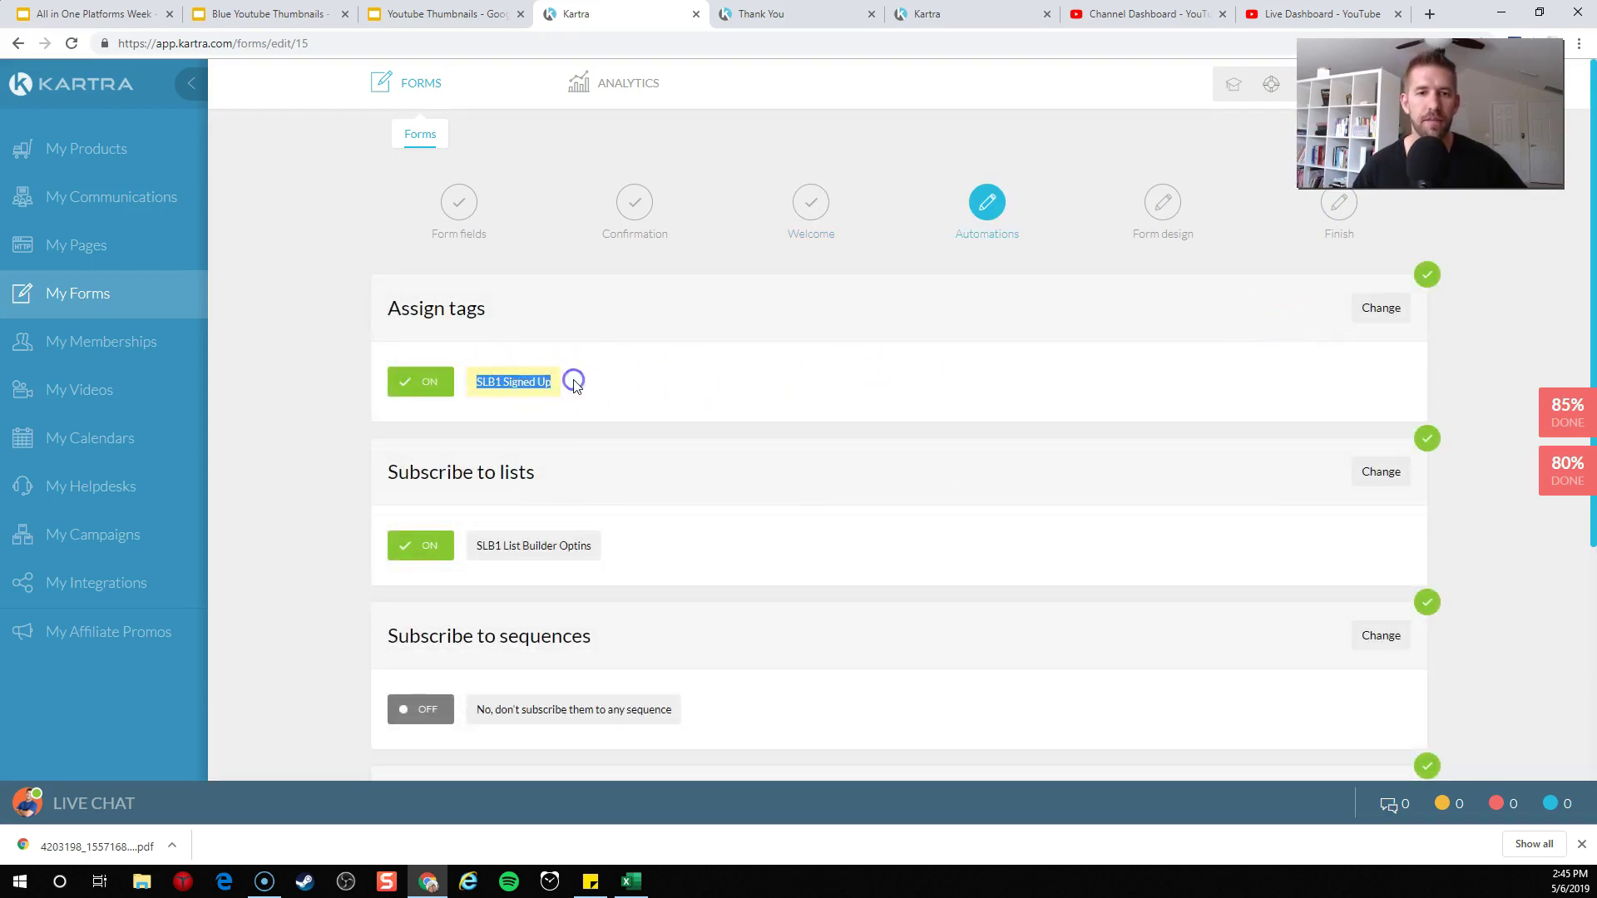
Review the form's automations and save them unchanged, with the SLB1 Signed Up tag and the SLB1 List Builder Optins list.
left_click(509, 384)
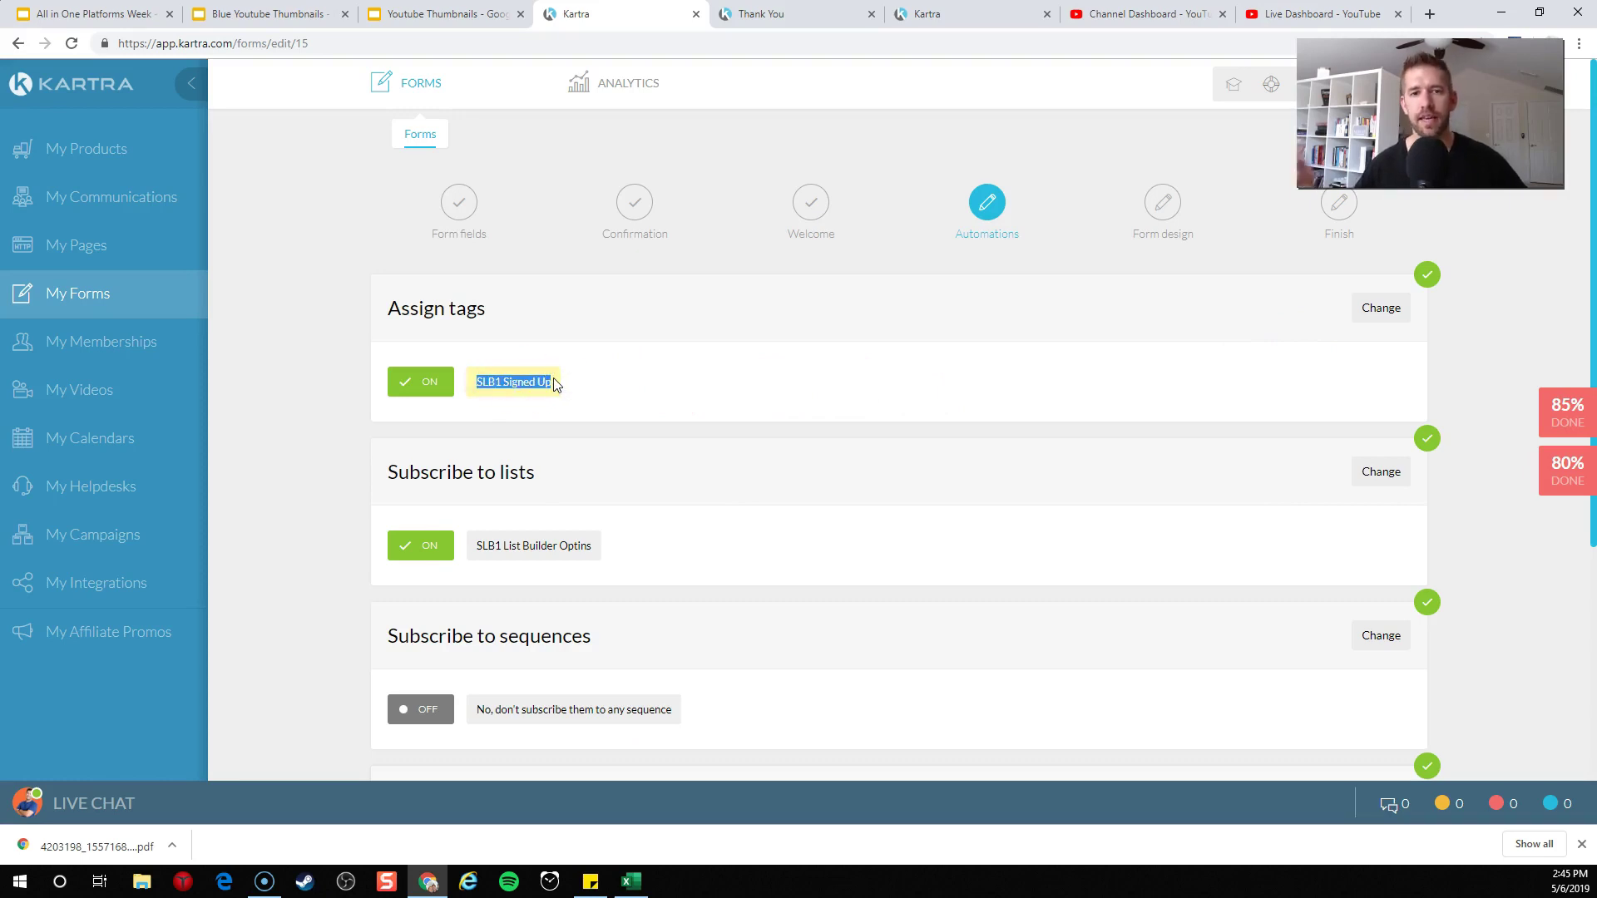
left_click(724, 304)
scroll(736, 336, "down", 2)
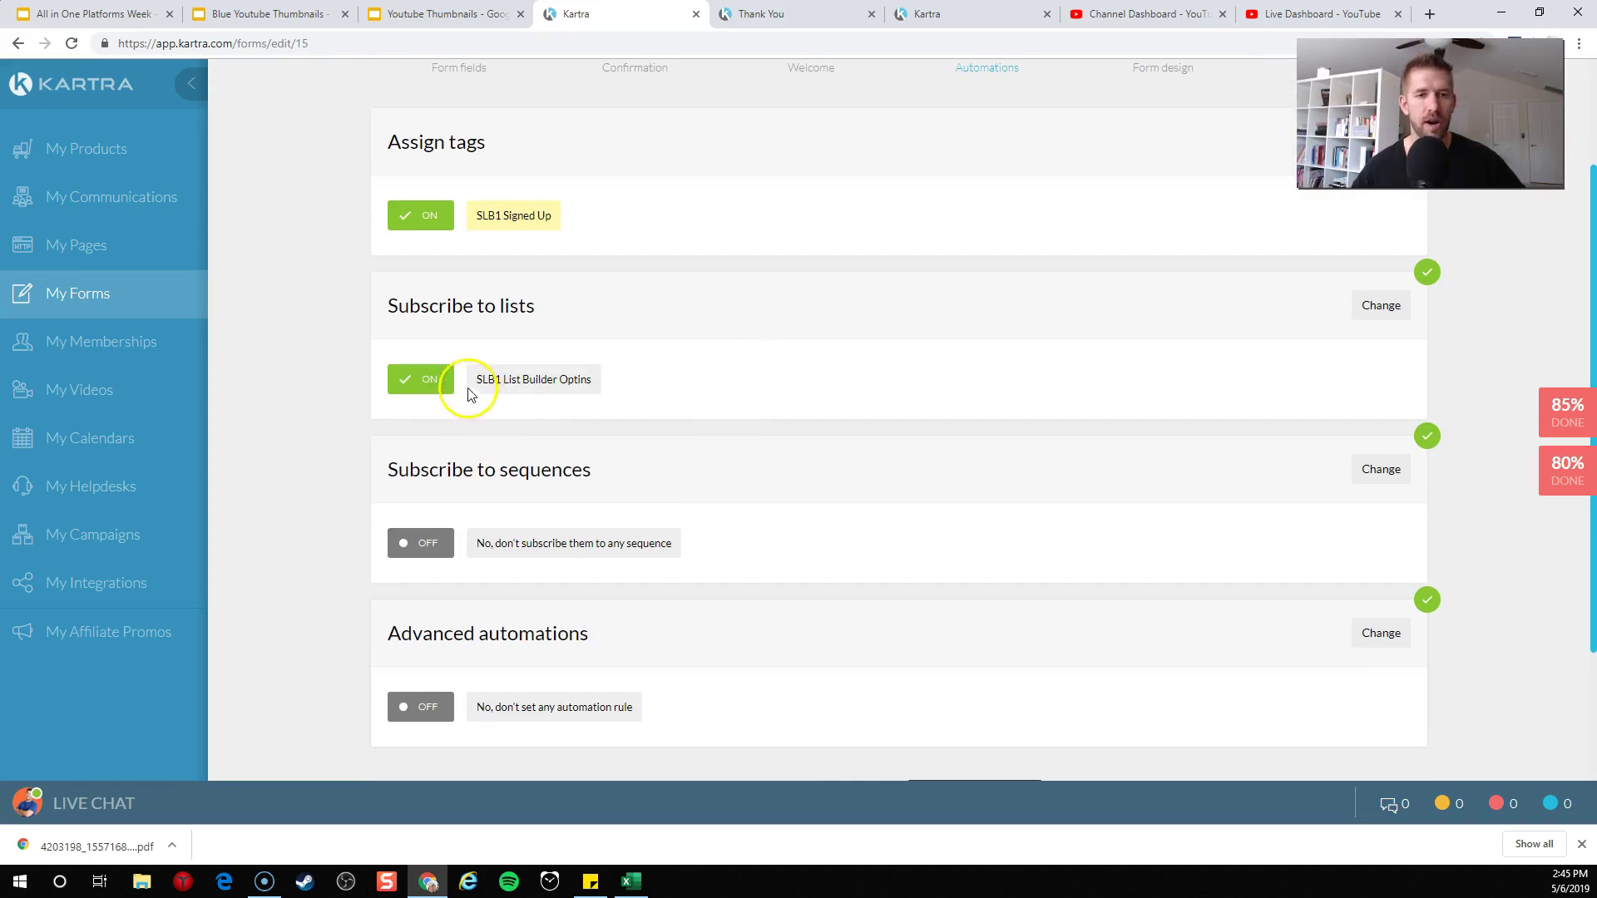
scroll(721, 407, "down", 1)
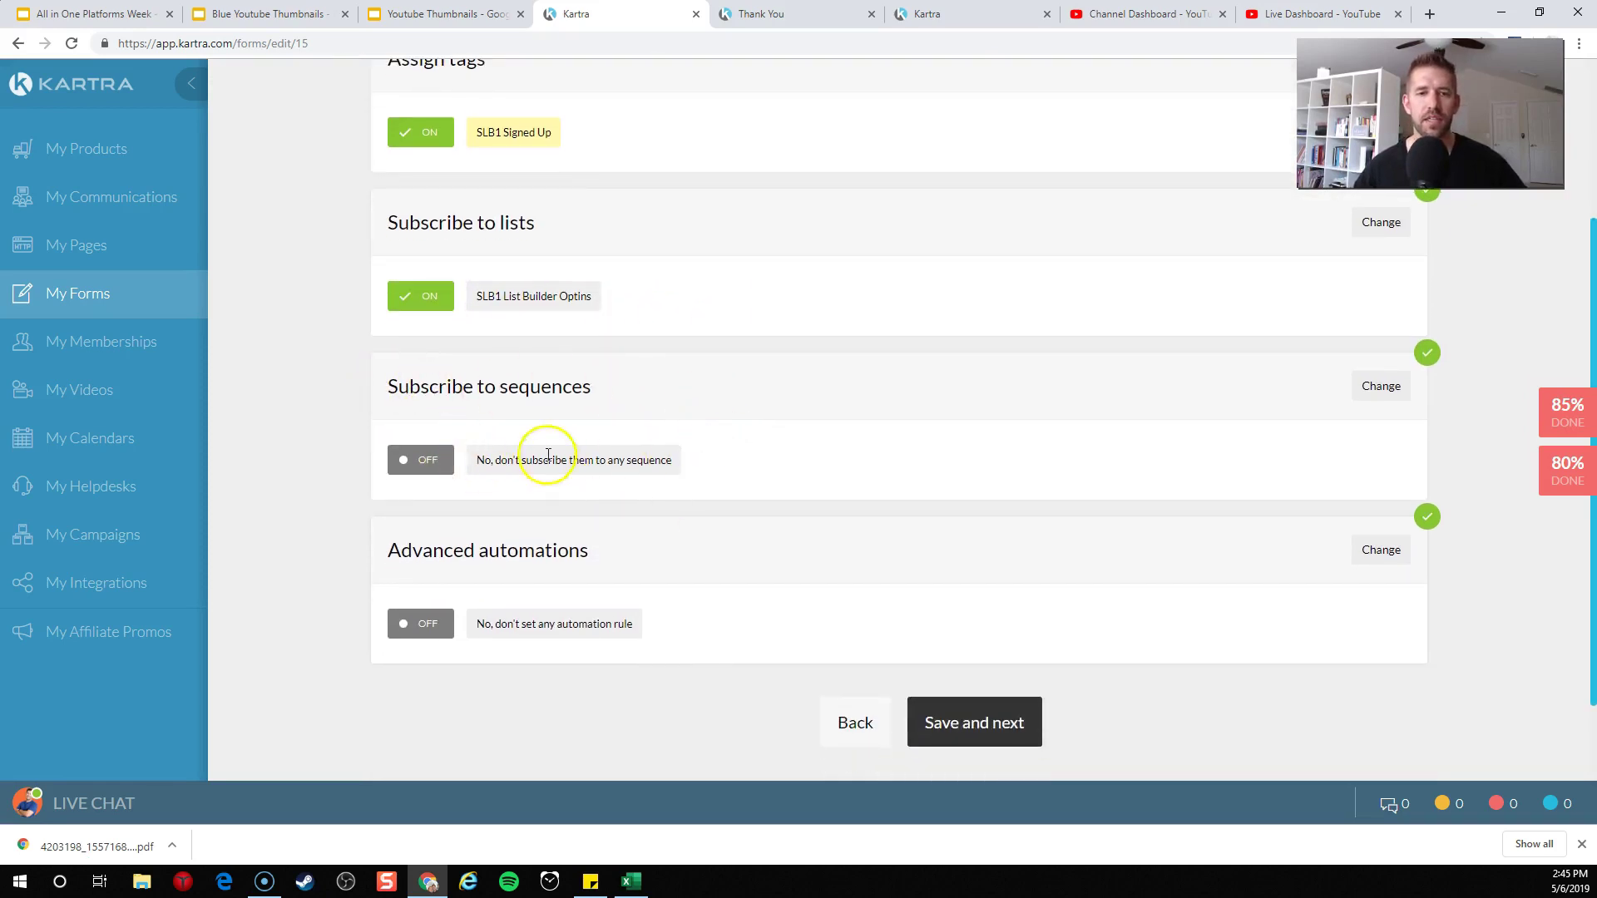
left_click_drag(468, 137, 564, 135)
left_click(802, 467)
scroll(802, 466, "down", 2)
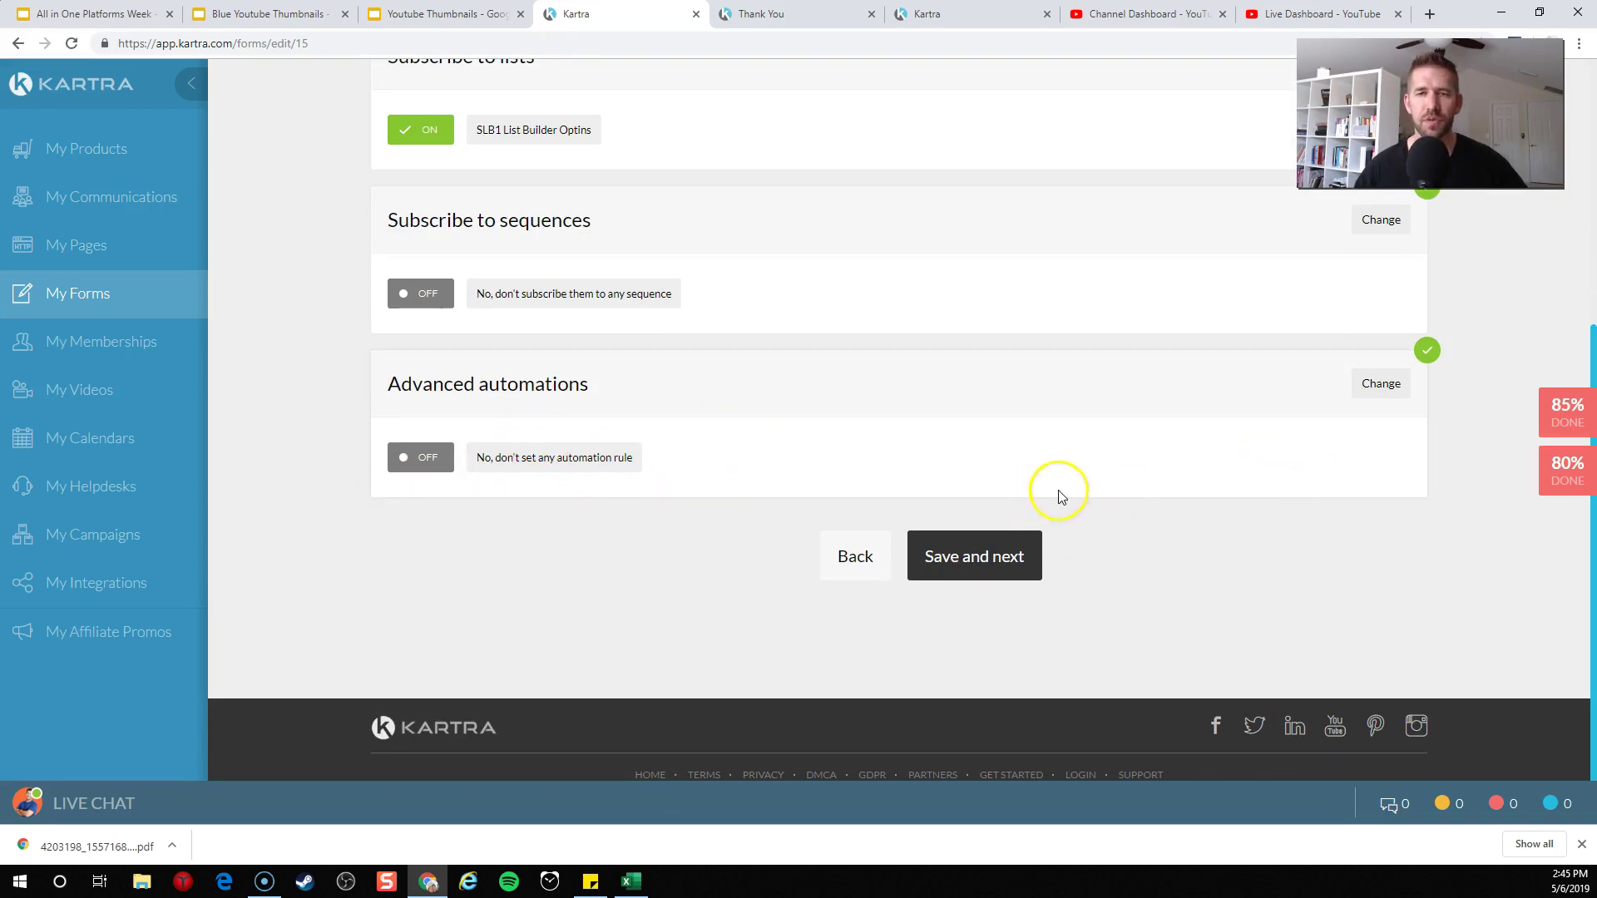
scroll(1055, 488, "up", 3)
scroll(1094, 622, "down", 3)
left_click(979, 545)
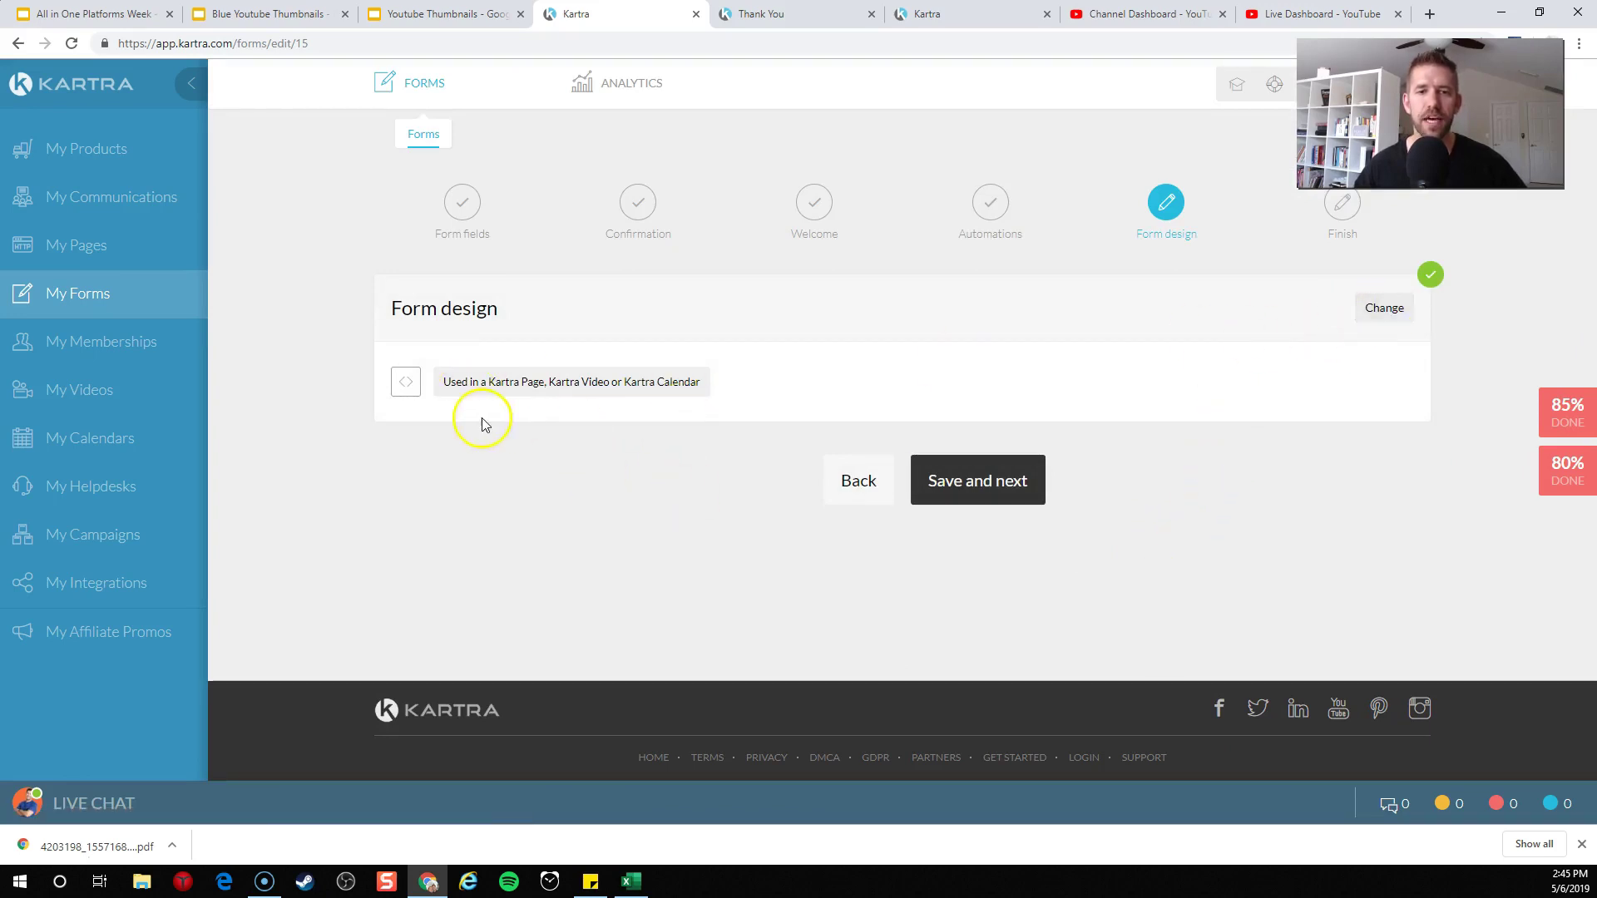
Save the form design for use in a Kartra Page, Video or Calendar, finishing the form, and return to the forms list.
left_click_drag(439, 388, 699, 389)
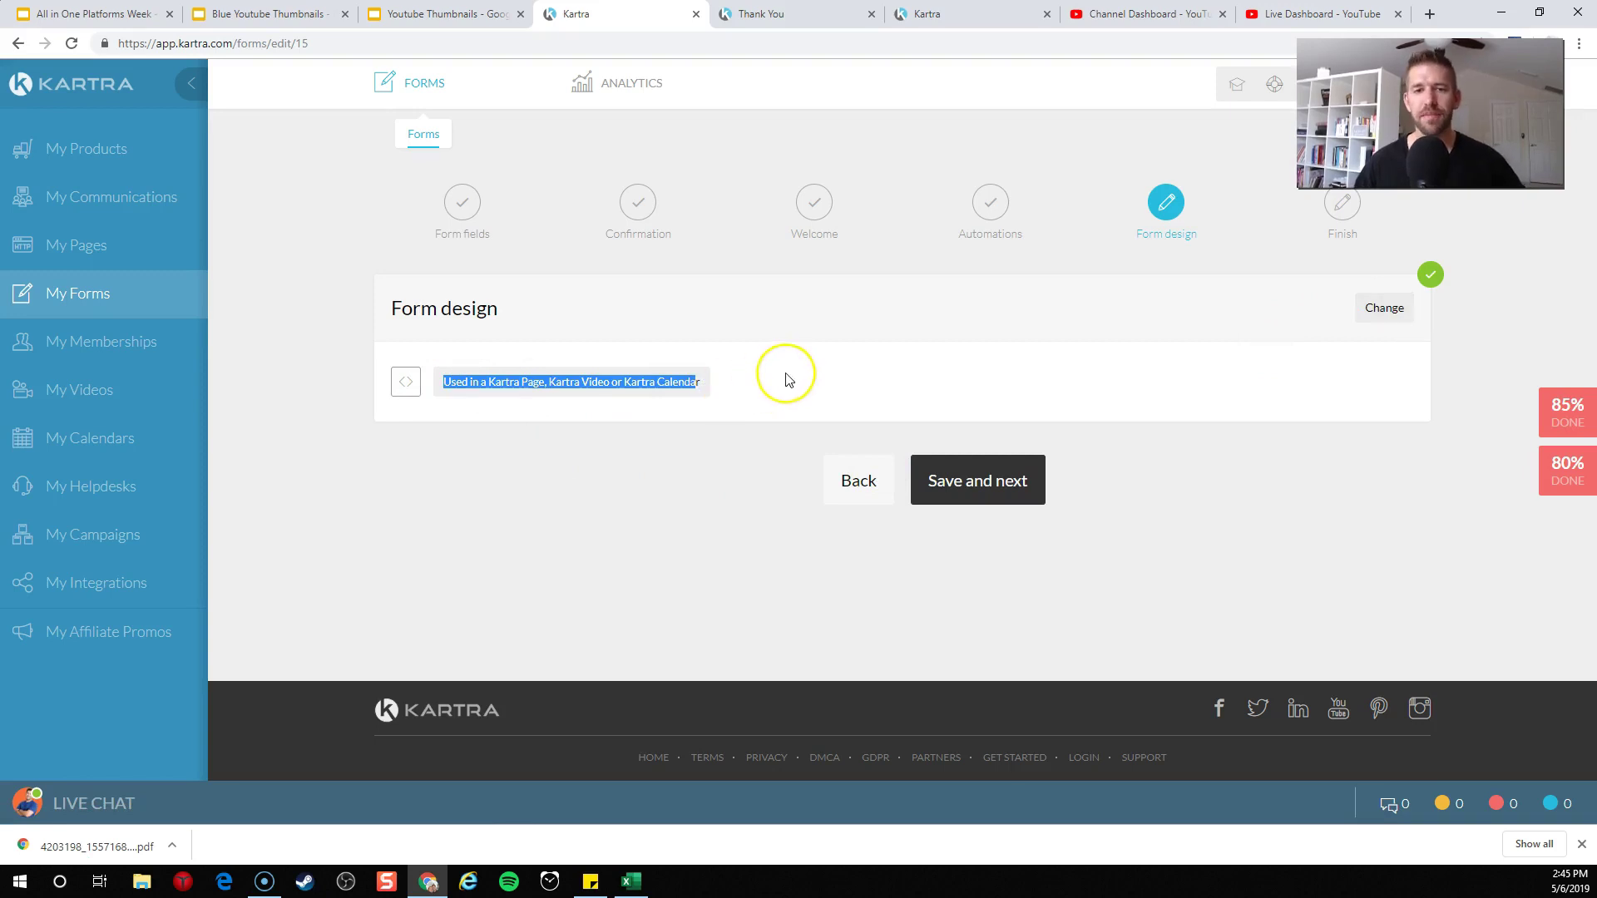
left_click(1010, 492)
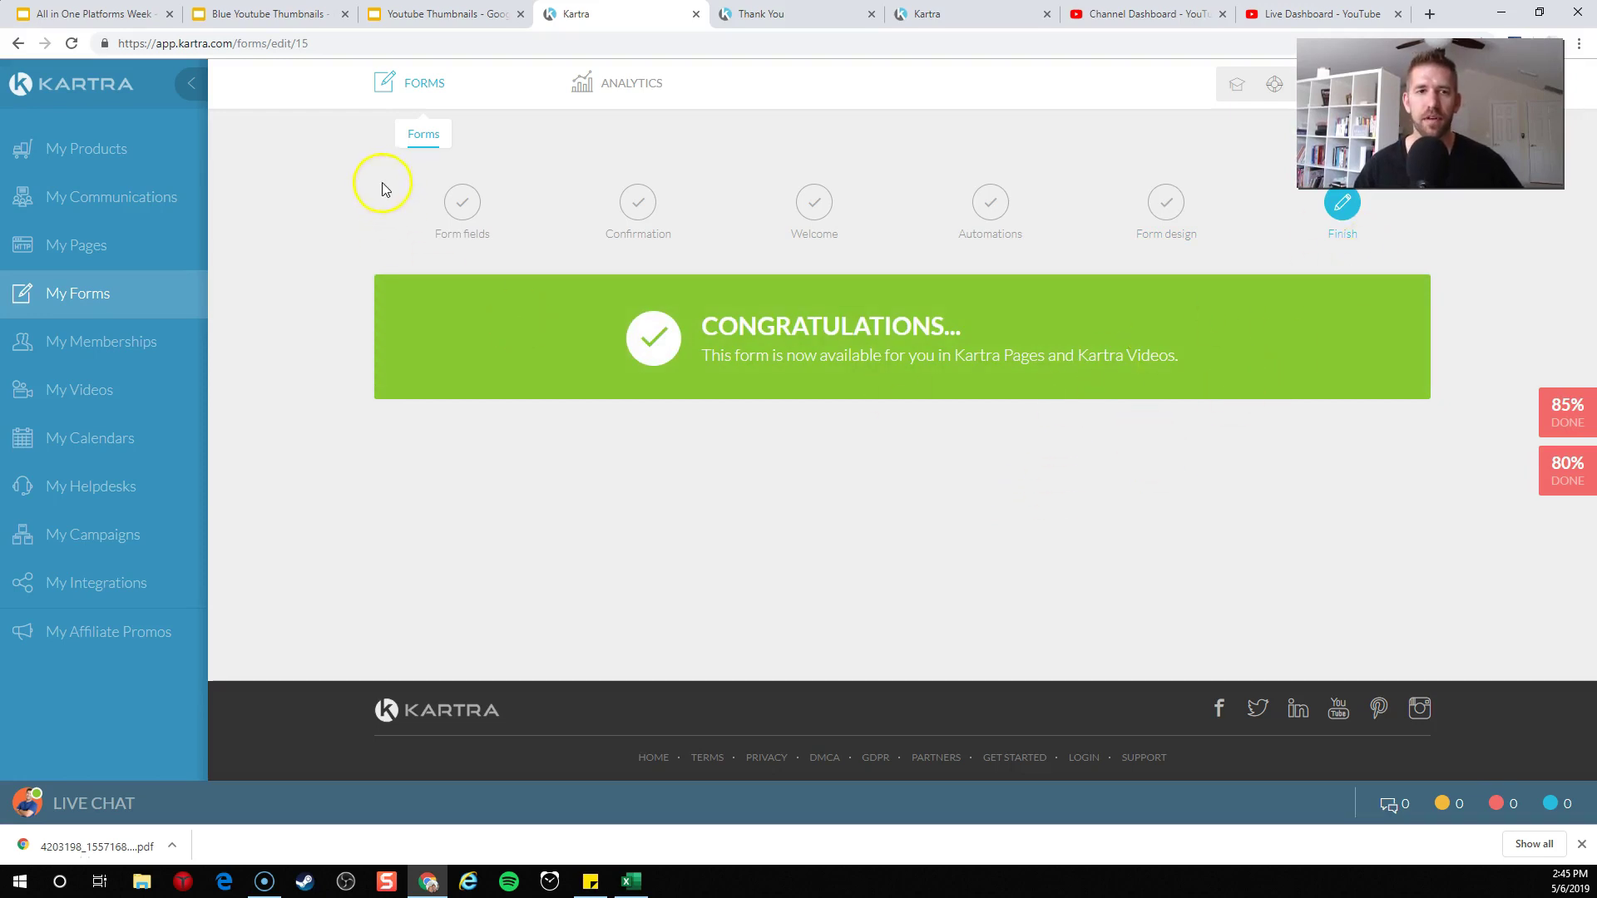
left_click(423, 135)
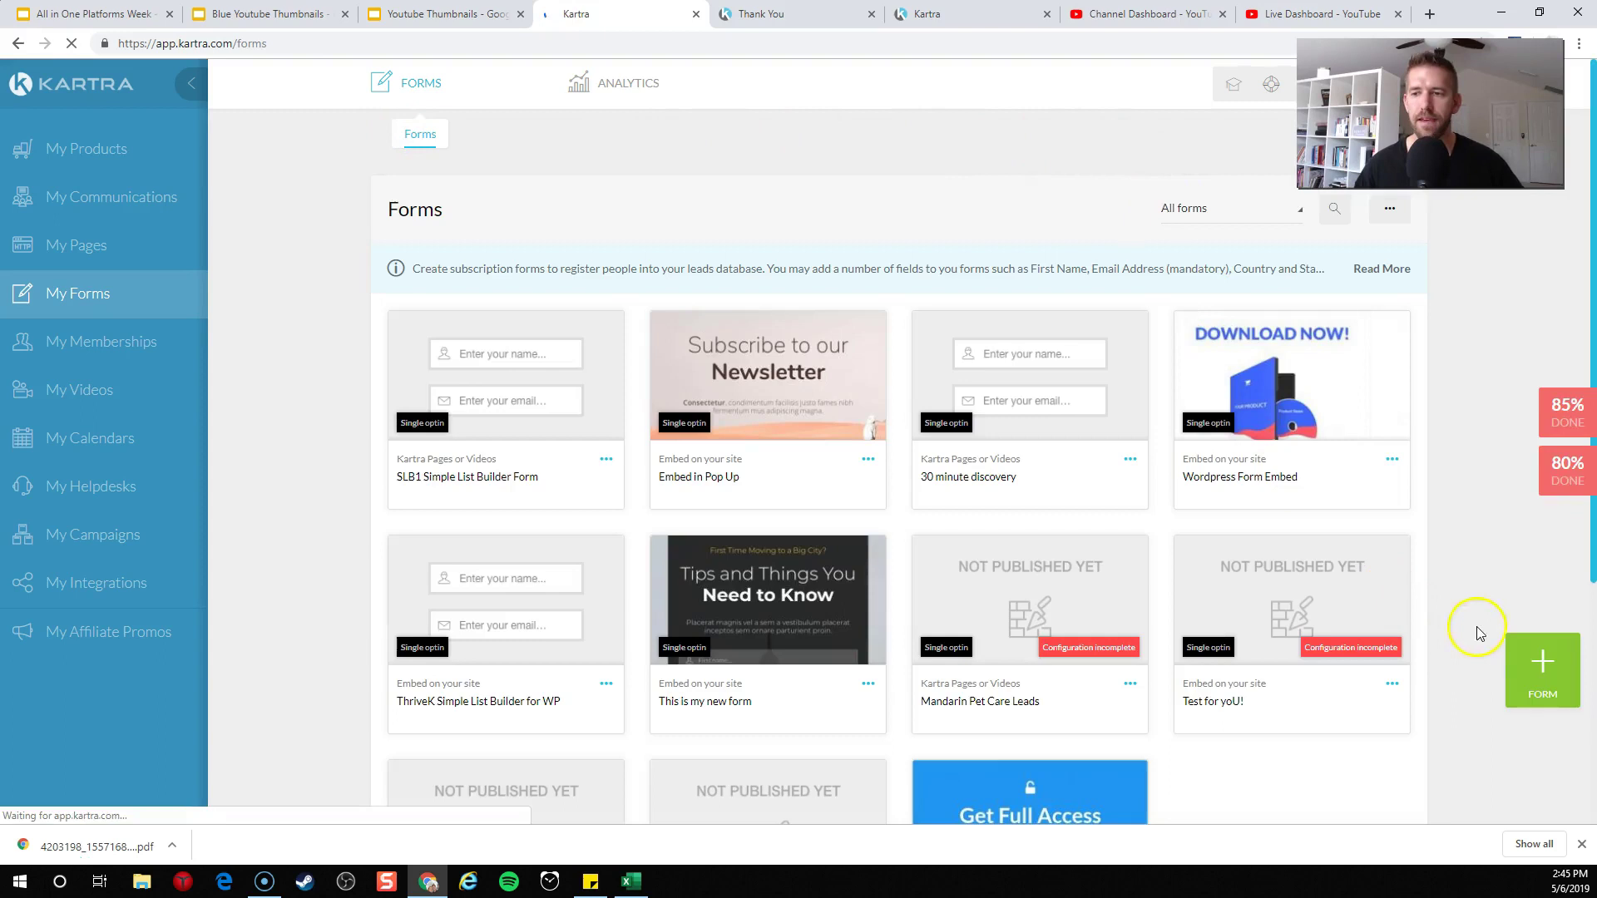
Mark the Forms stage as completed in the SLB1 Simple List Builder checklist and close the checklist.
left_click(1567, 470)
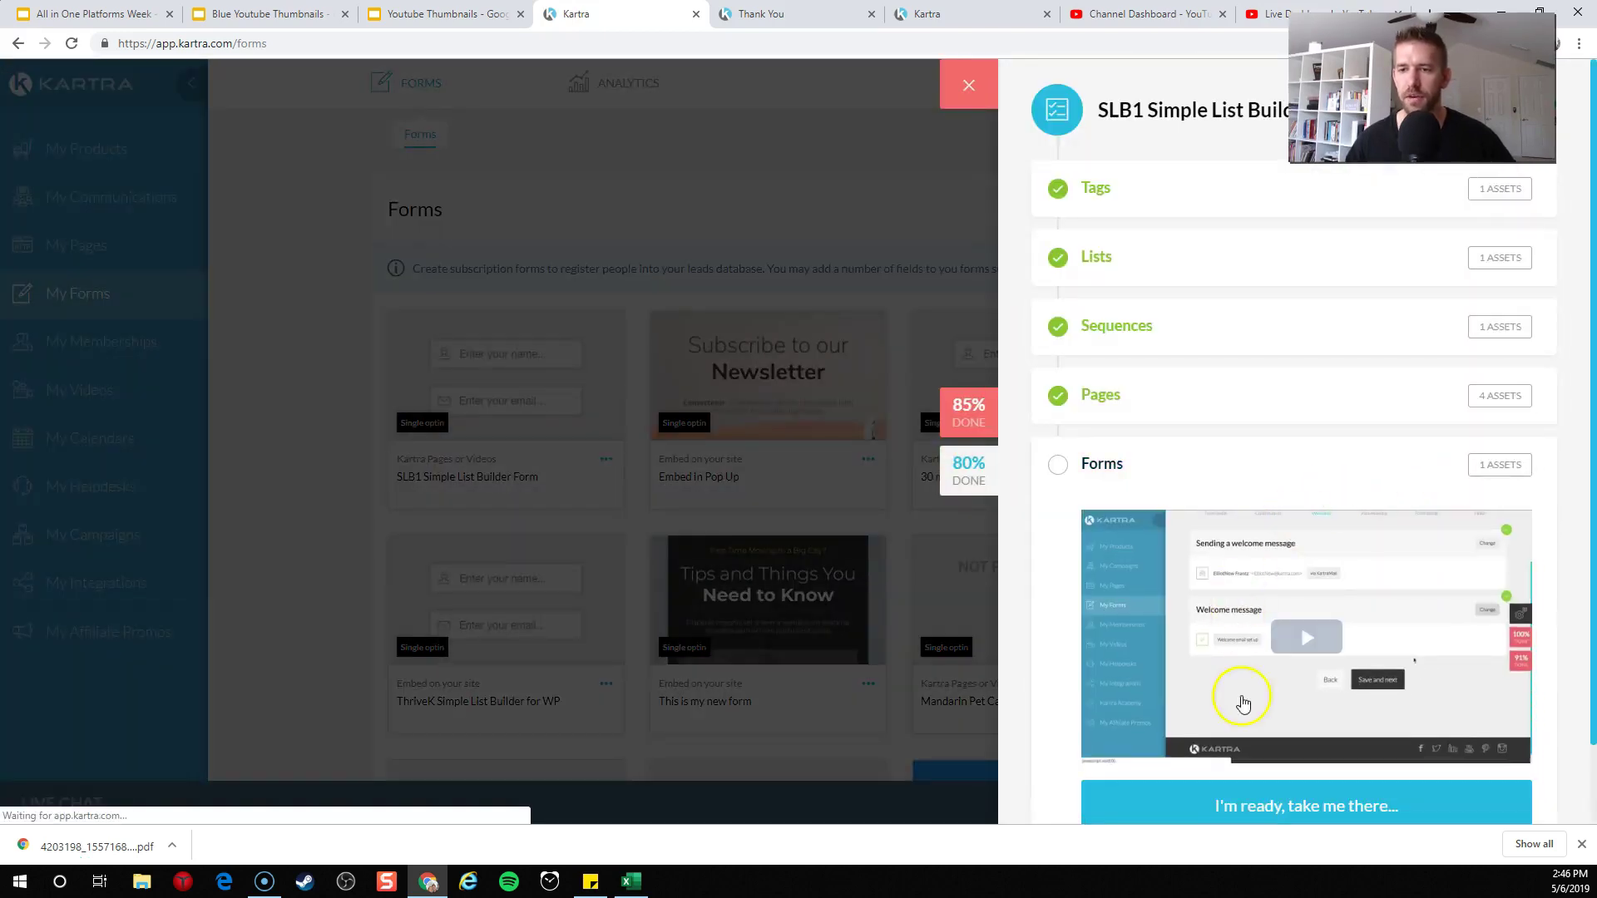
scroll(1227, 736, "down", 1)
left_click(1098, 777)
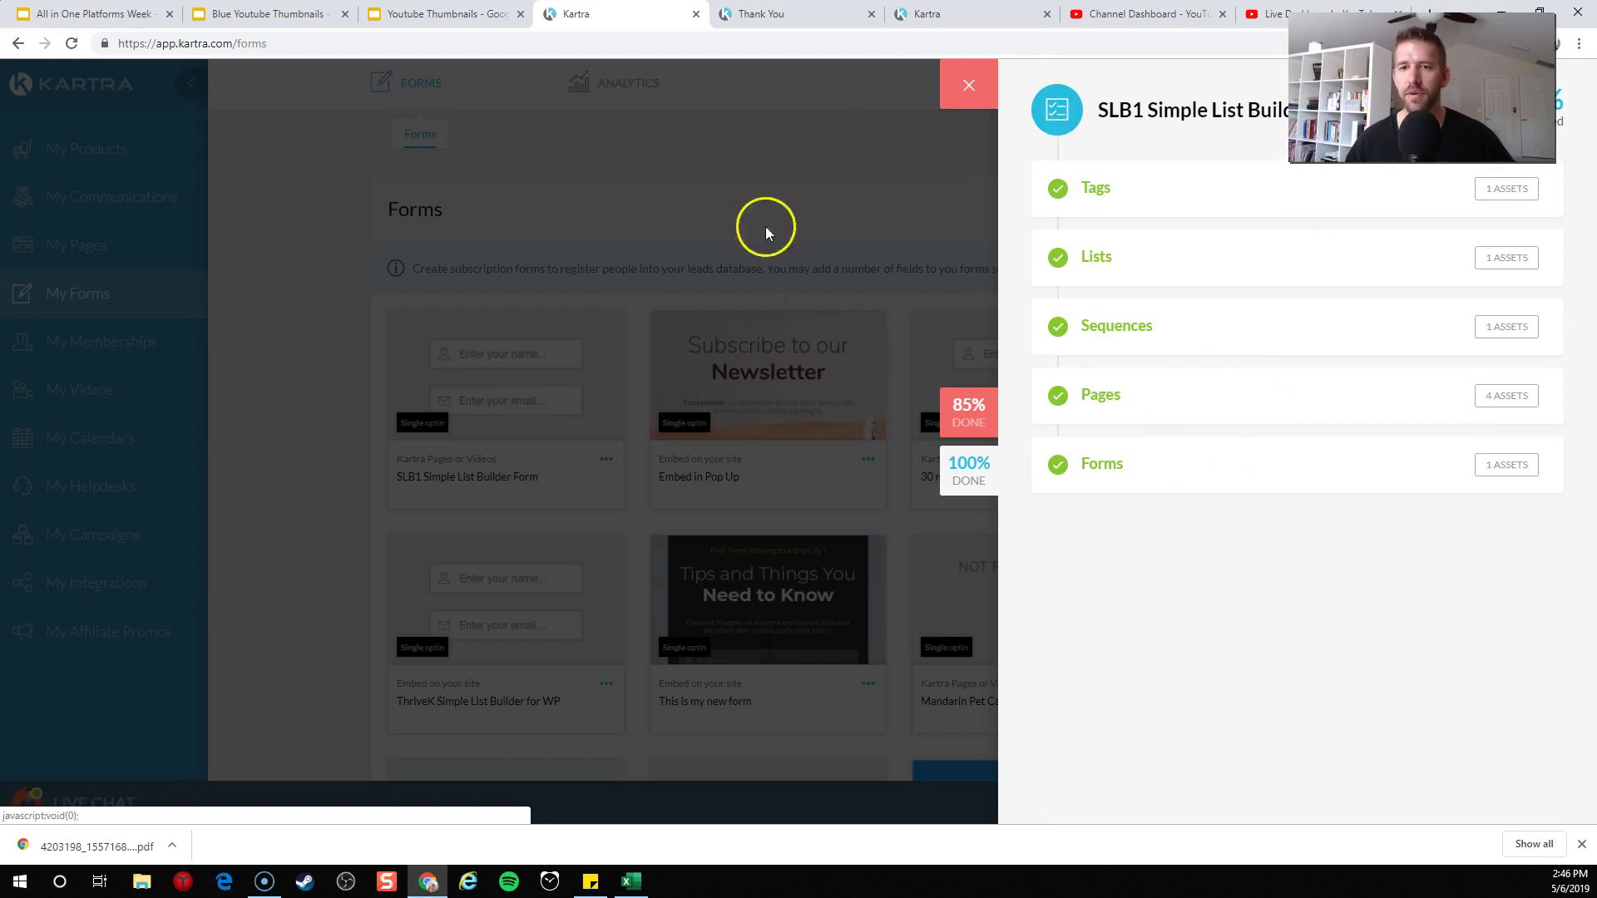
left_click(969, 85)
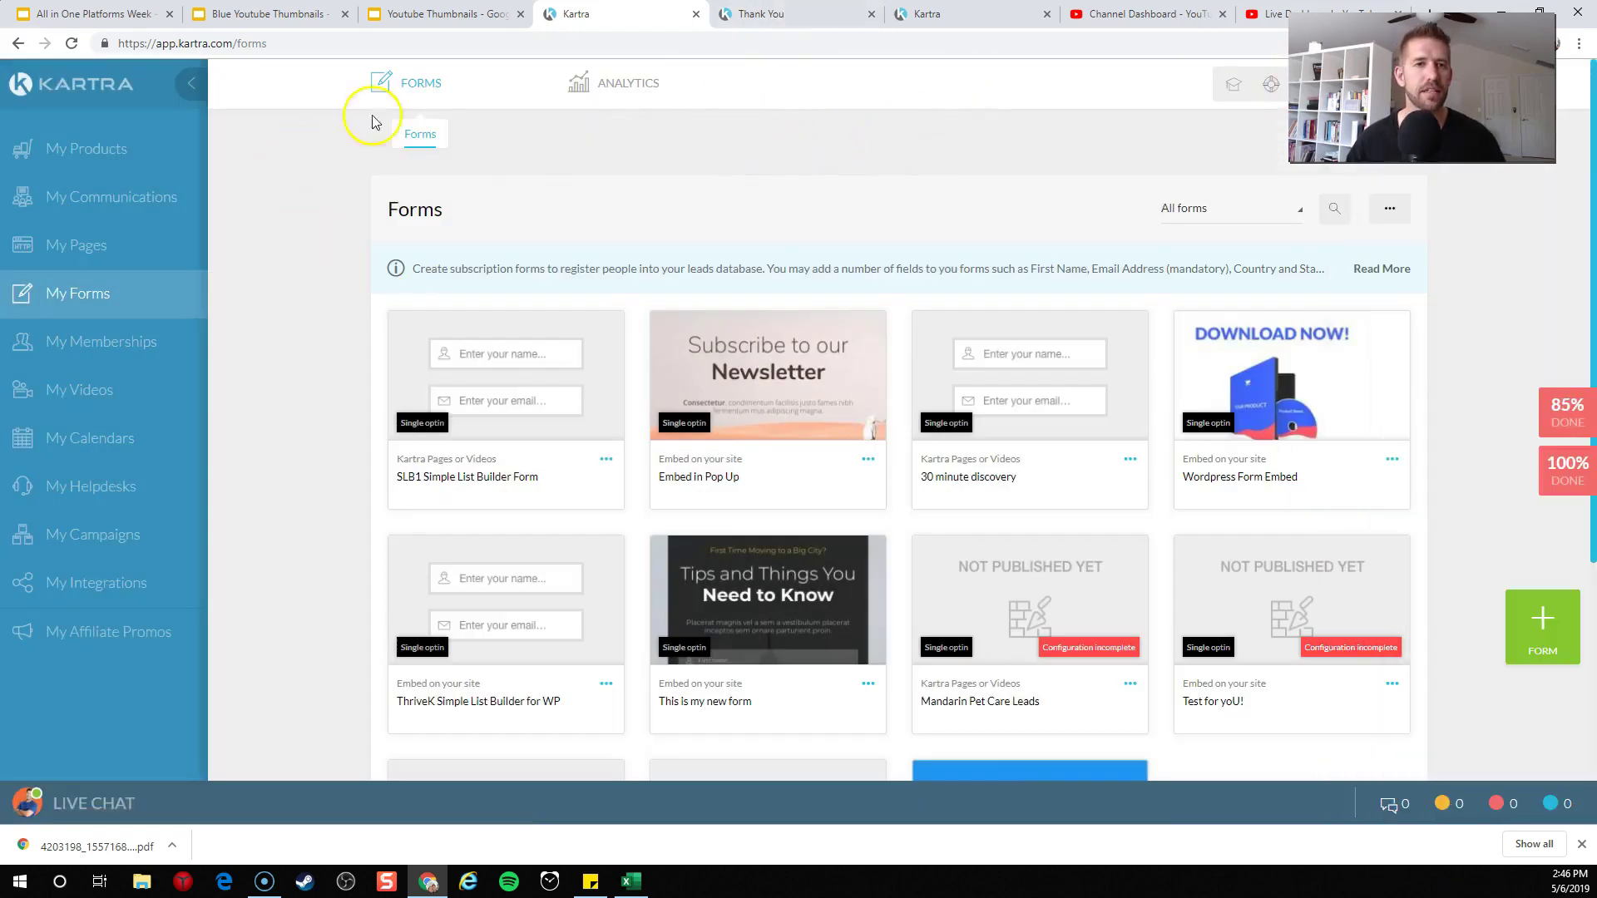
Copy the link of the Opt IN Simple List Builder split test from the page split tests.
left_click(46, 243)
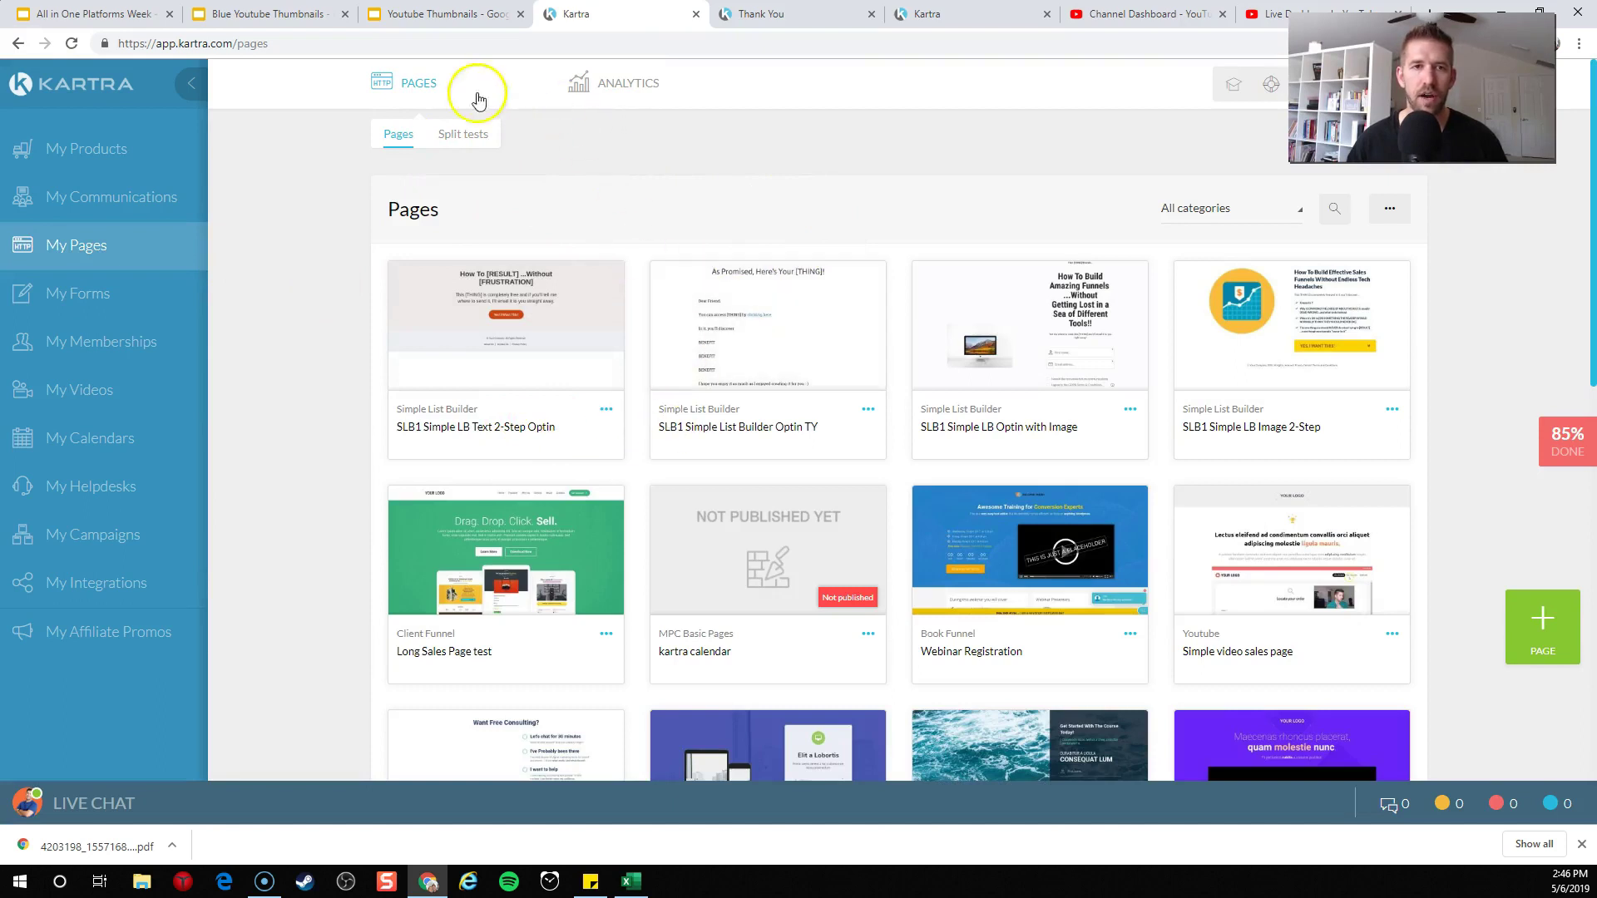
left_click(450, 139)
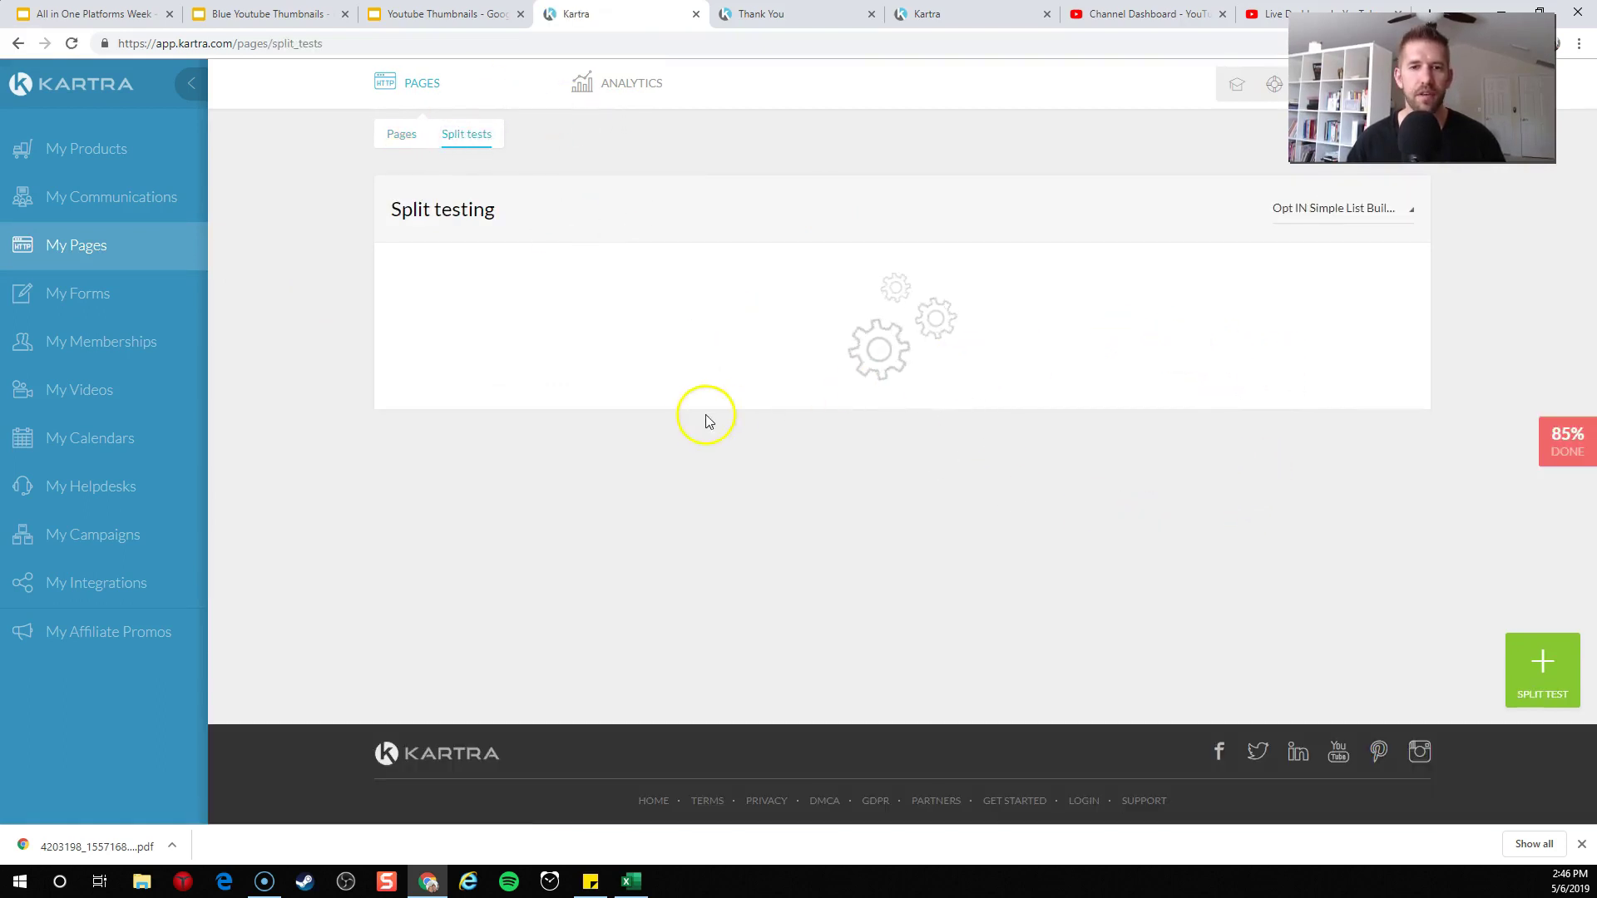
scroll(1037, 677, "down", 1)
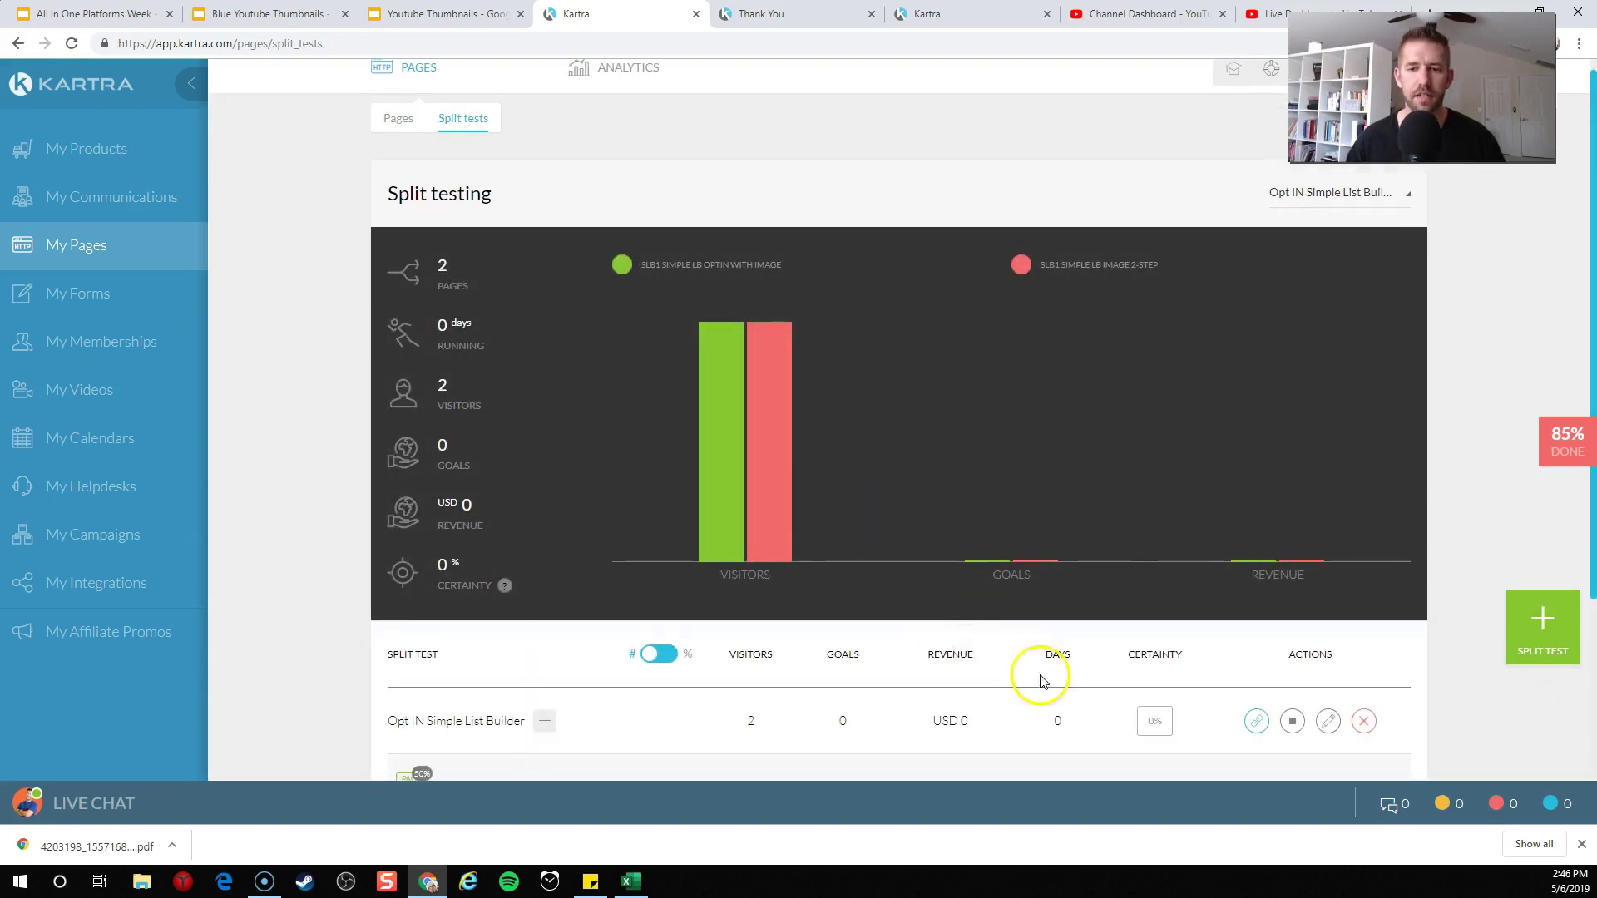
left_click(1254, 655)
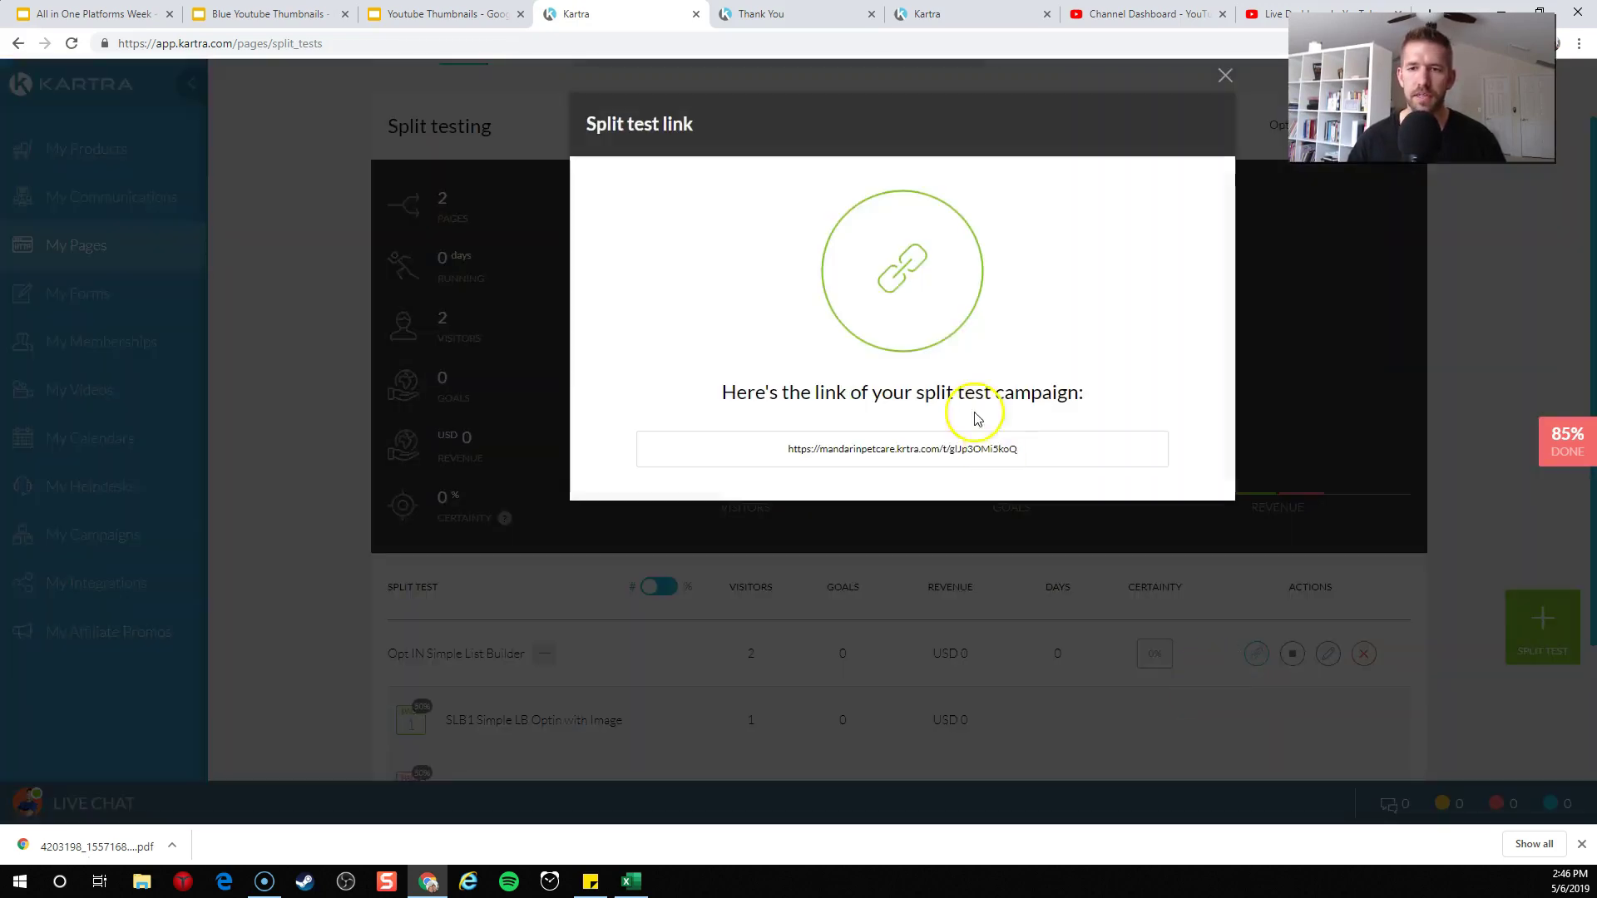
triple_click(958, 450)
key("ctrl+c")
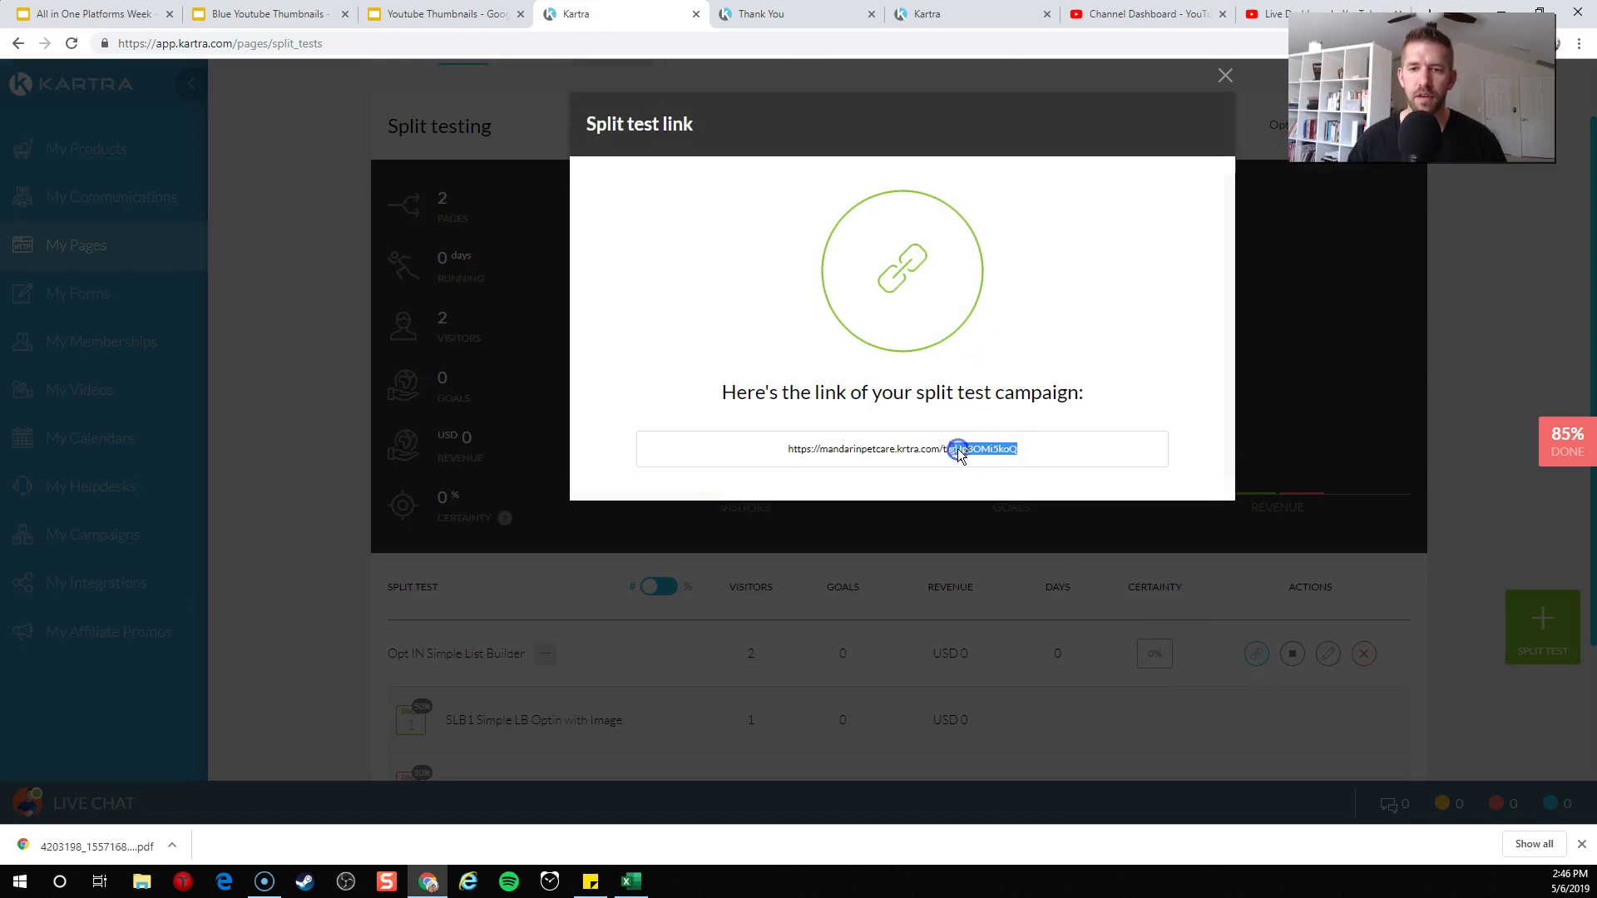
left_click(1225, 75)
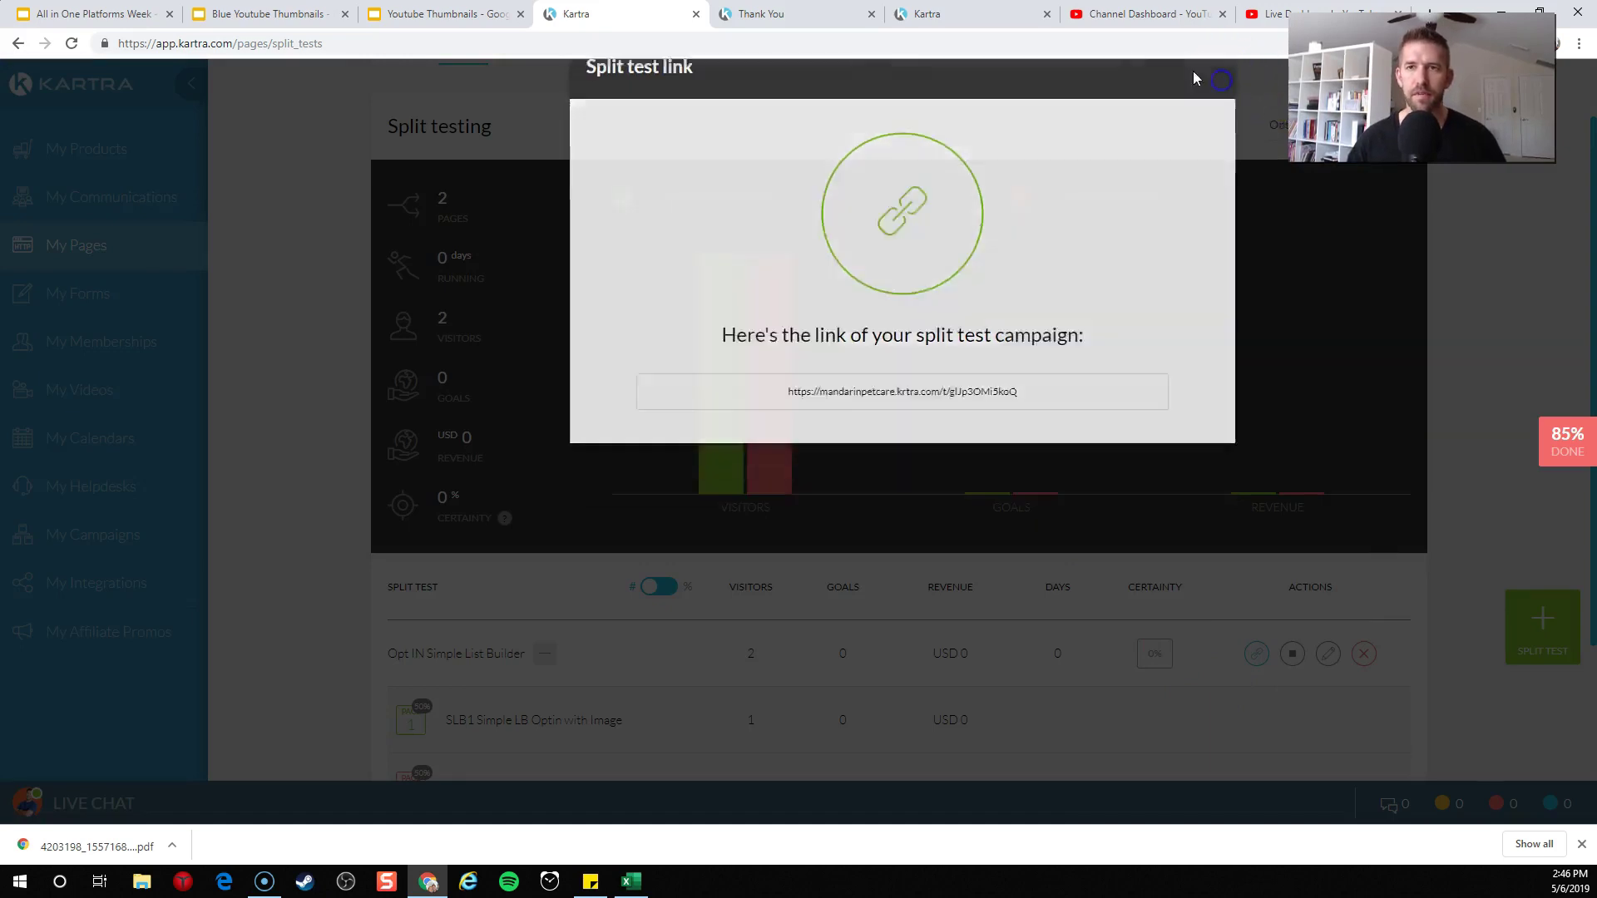
Load the copied split test link in a new incognito window.
key("ctrl+n")
key("ctrl+v")
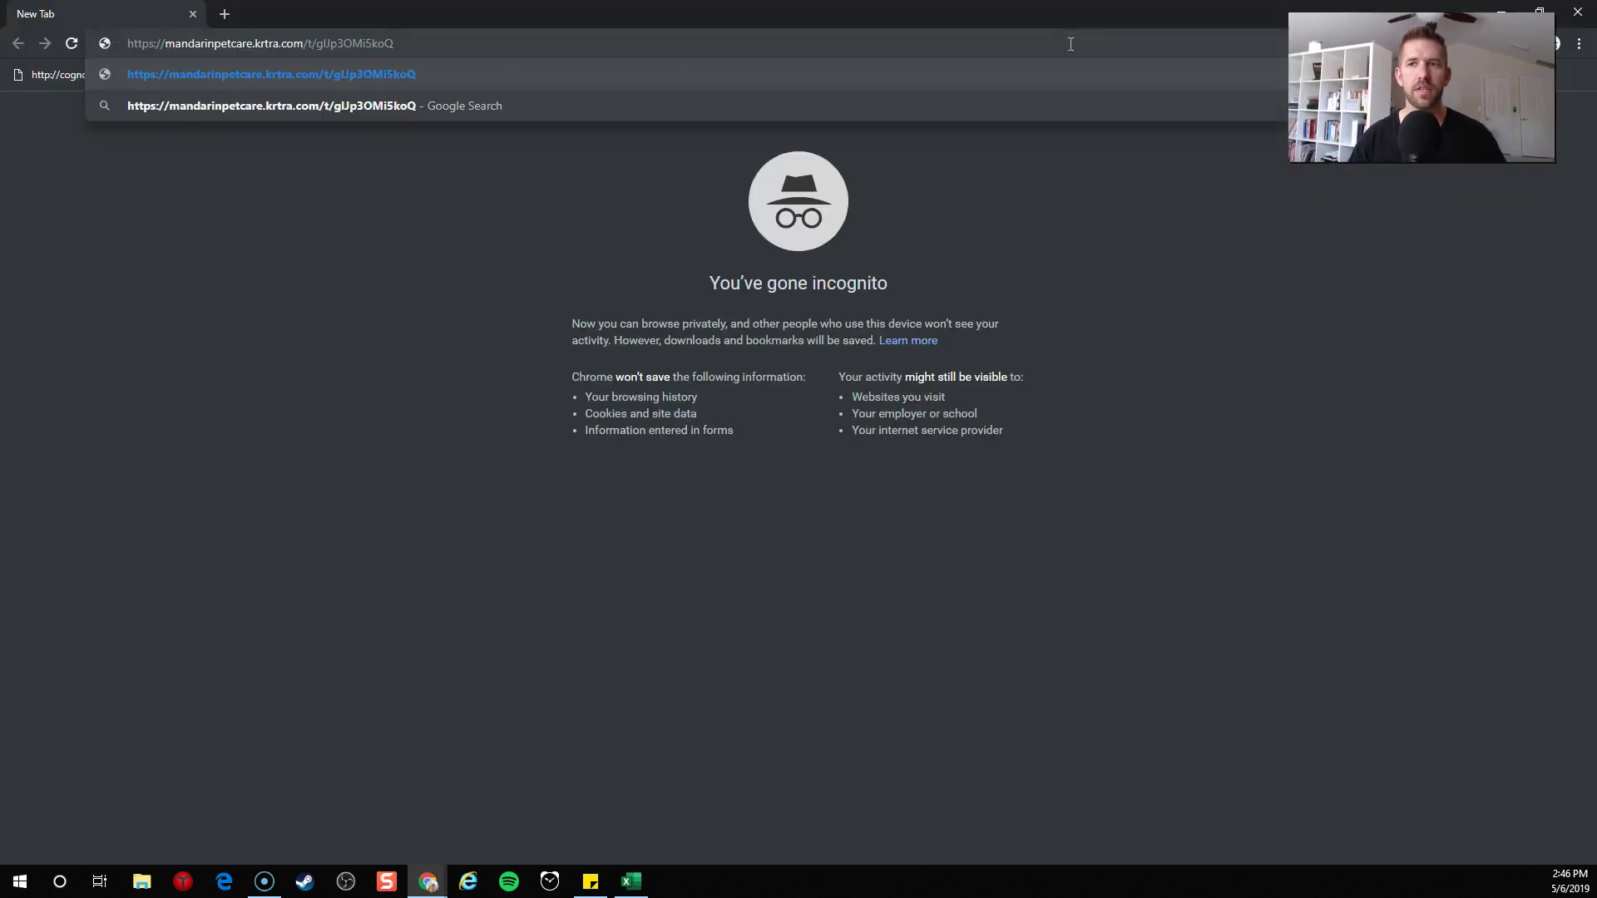
key("Return")
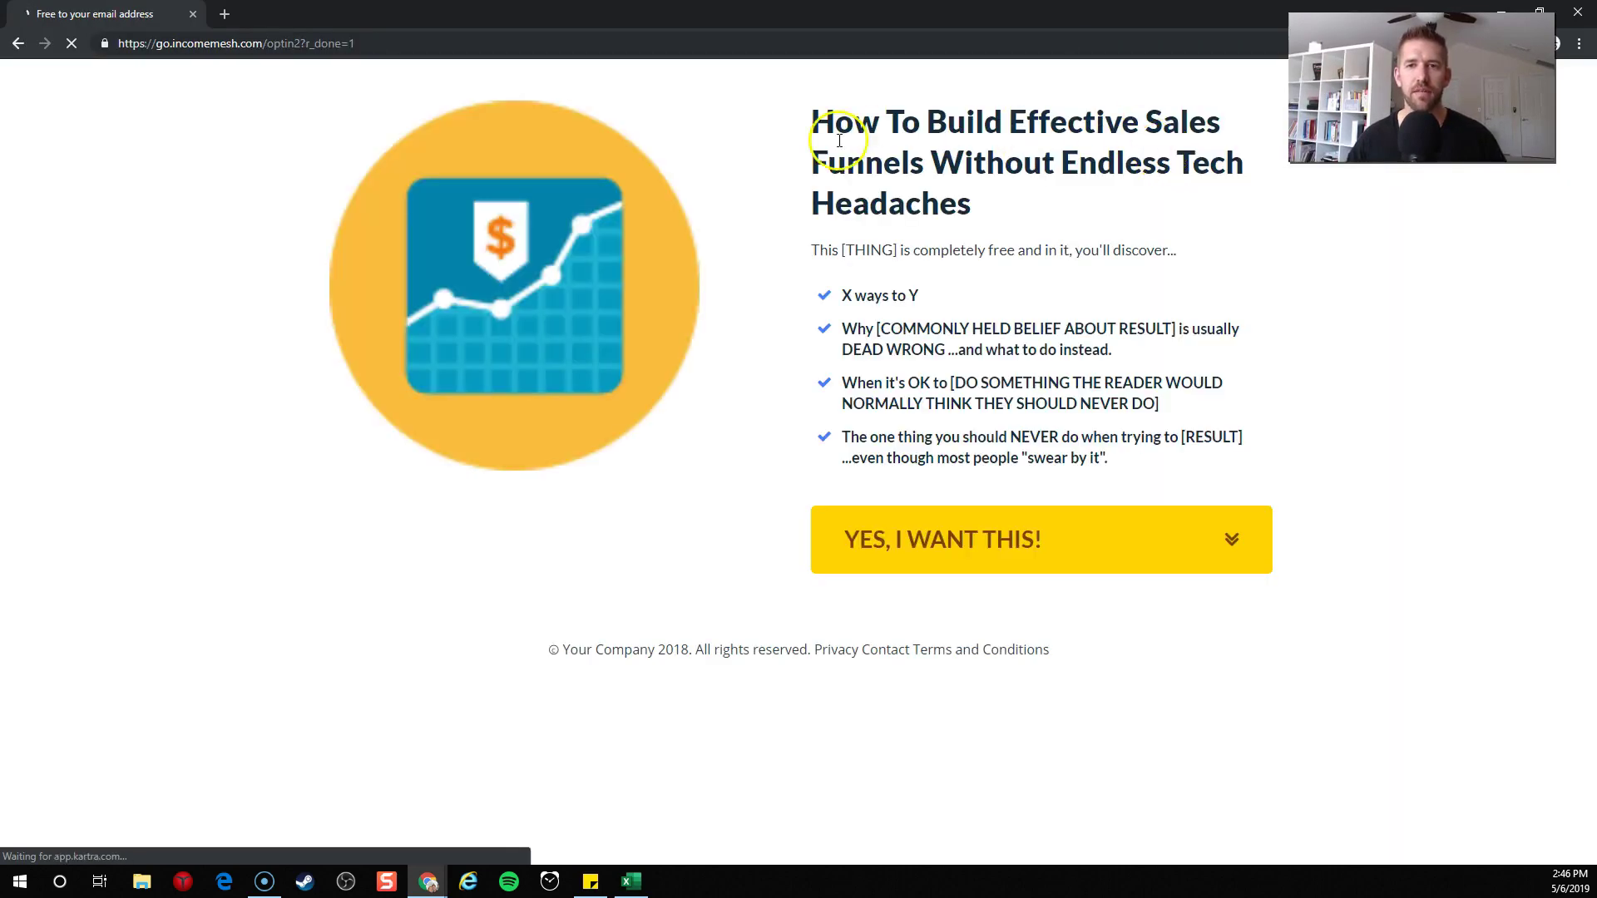
Open the opt-in page's sign-up form, enter the saved email address and submit it.
left_click(1224, 542)
left_click(653, 415)
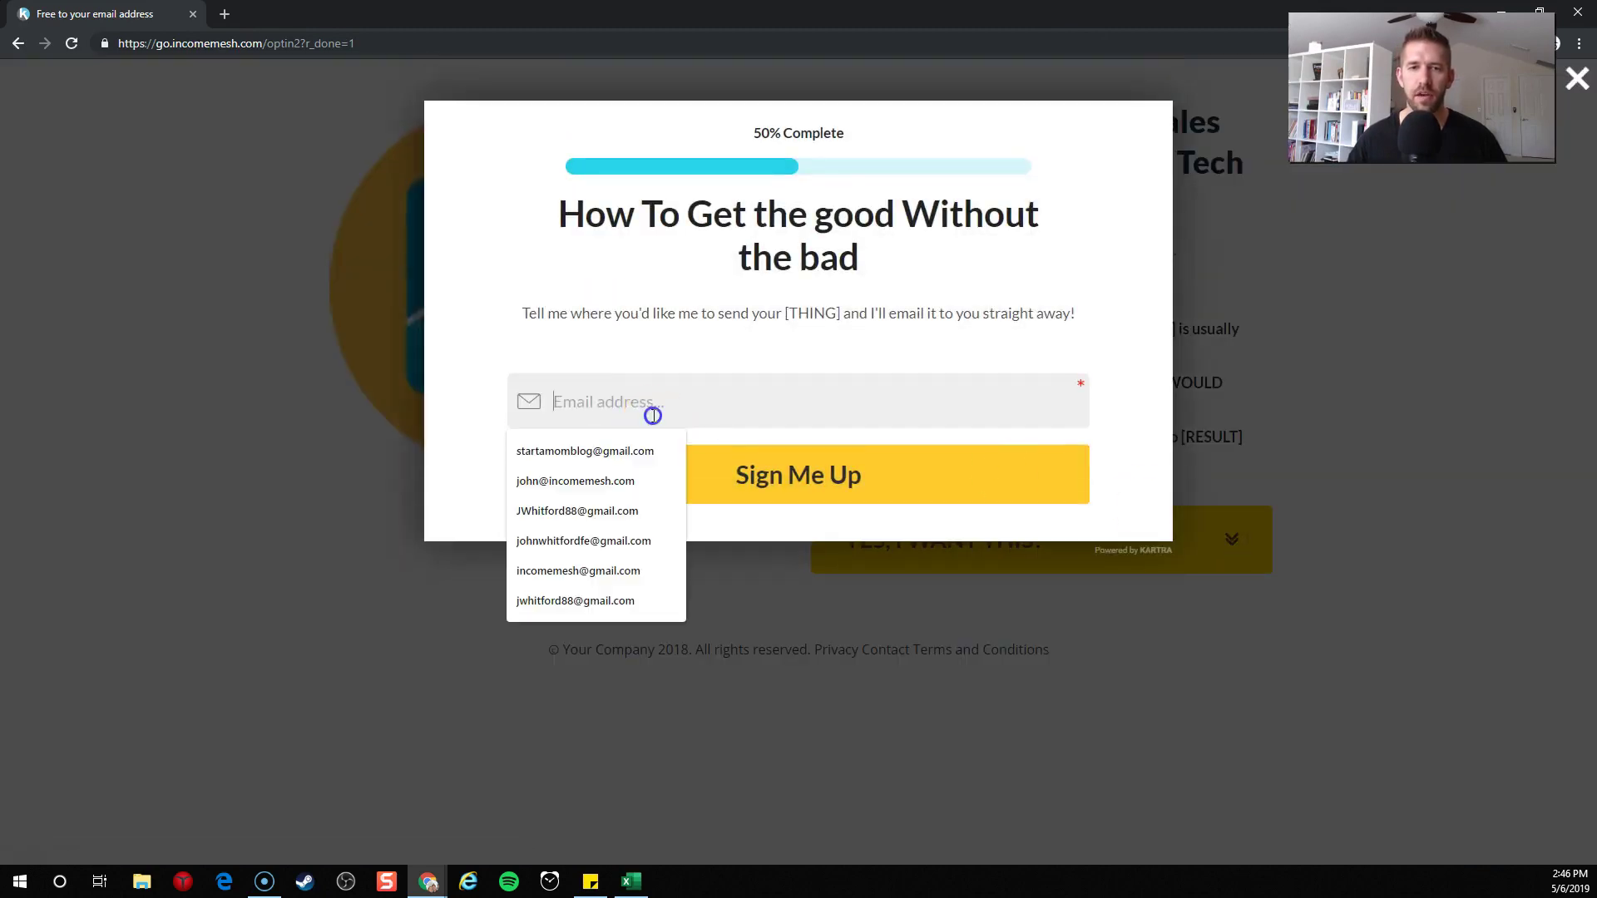
left_click(611, 491)
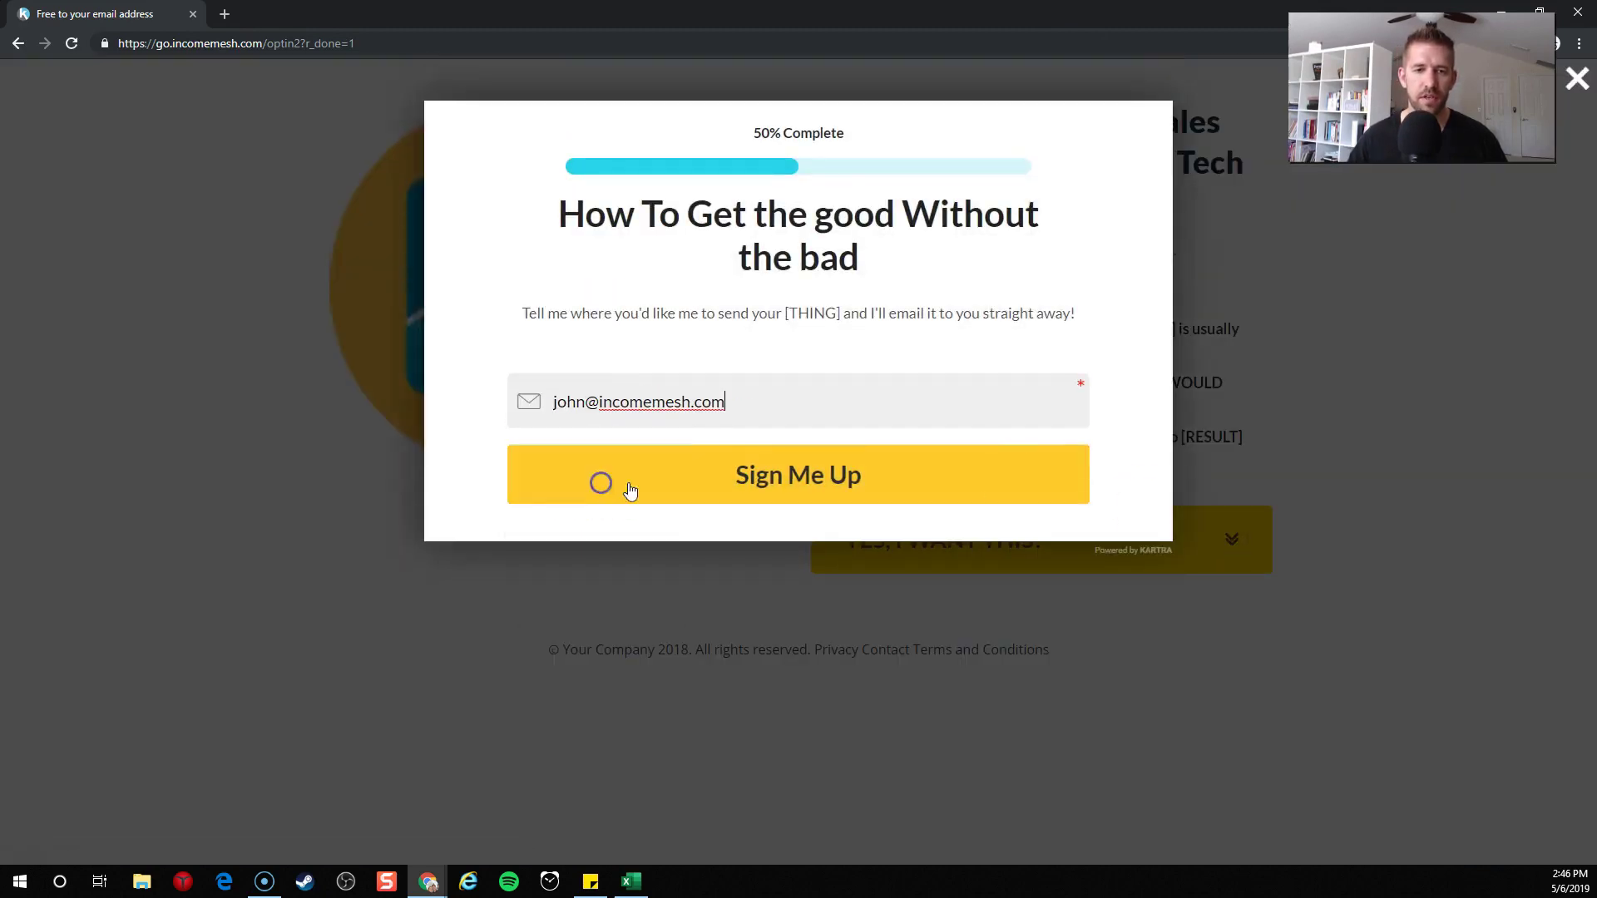
left_click(796, 474)
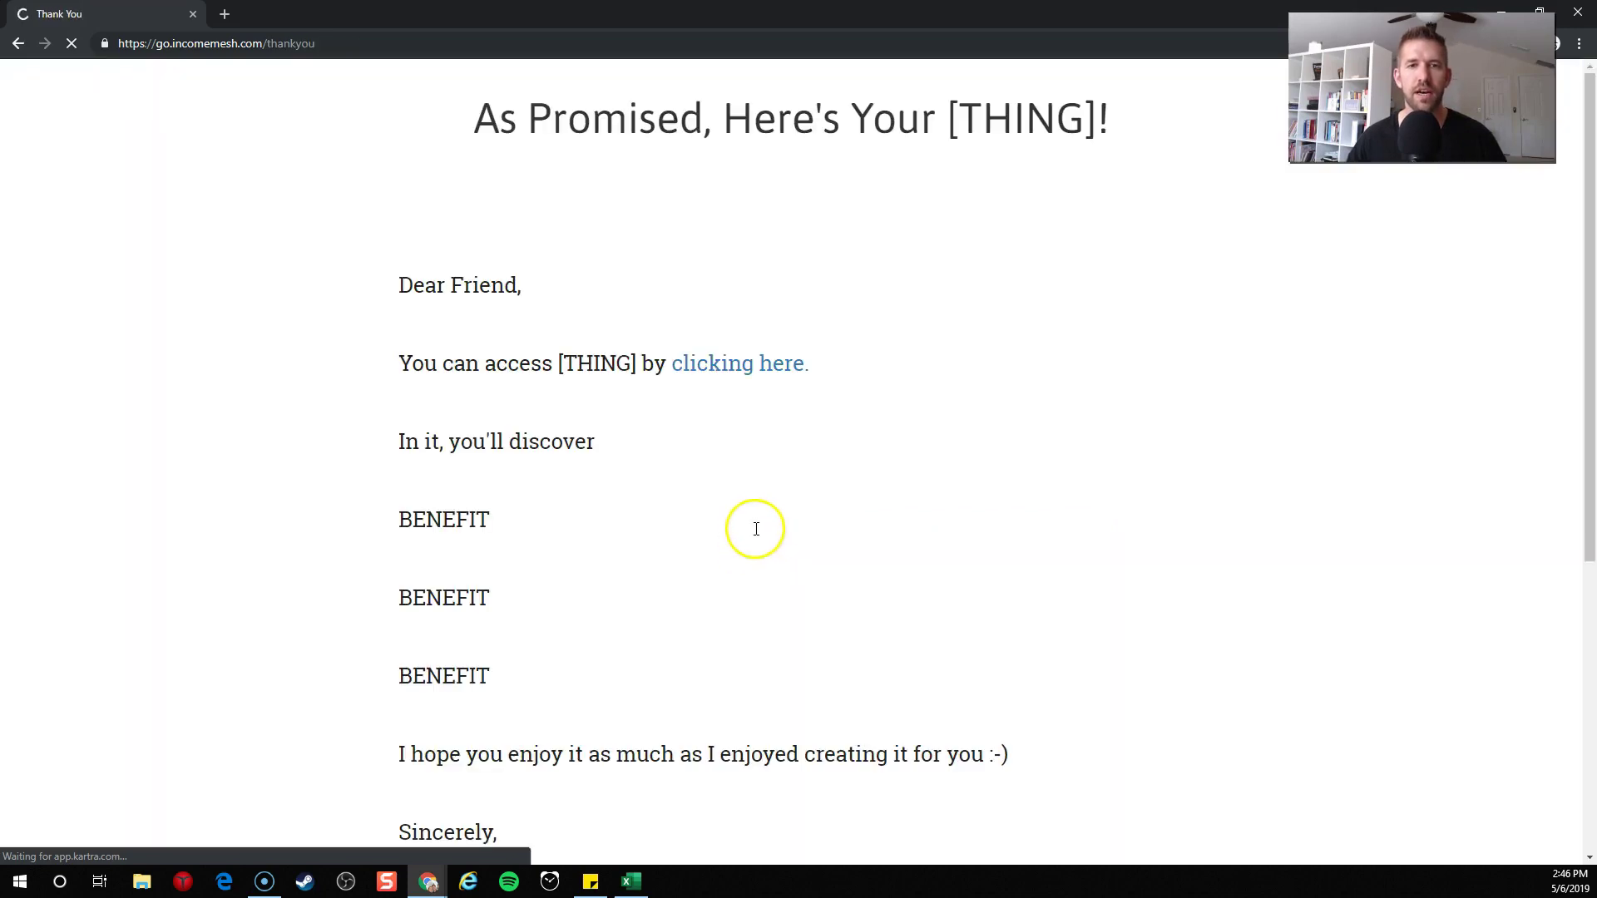
Test whether the live thank-you page's letter text is editable by inserting "dasdf" into its access sentence.
left_click(1034, 416)
left_click_drag(1045, 287, 870, 292)
left_click_drag(811, 363, 454, 343)
left_click(444, 318)
type("dasdf")
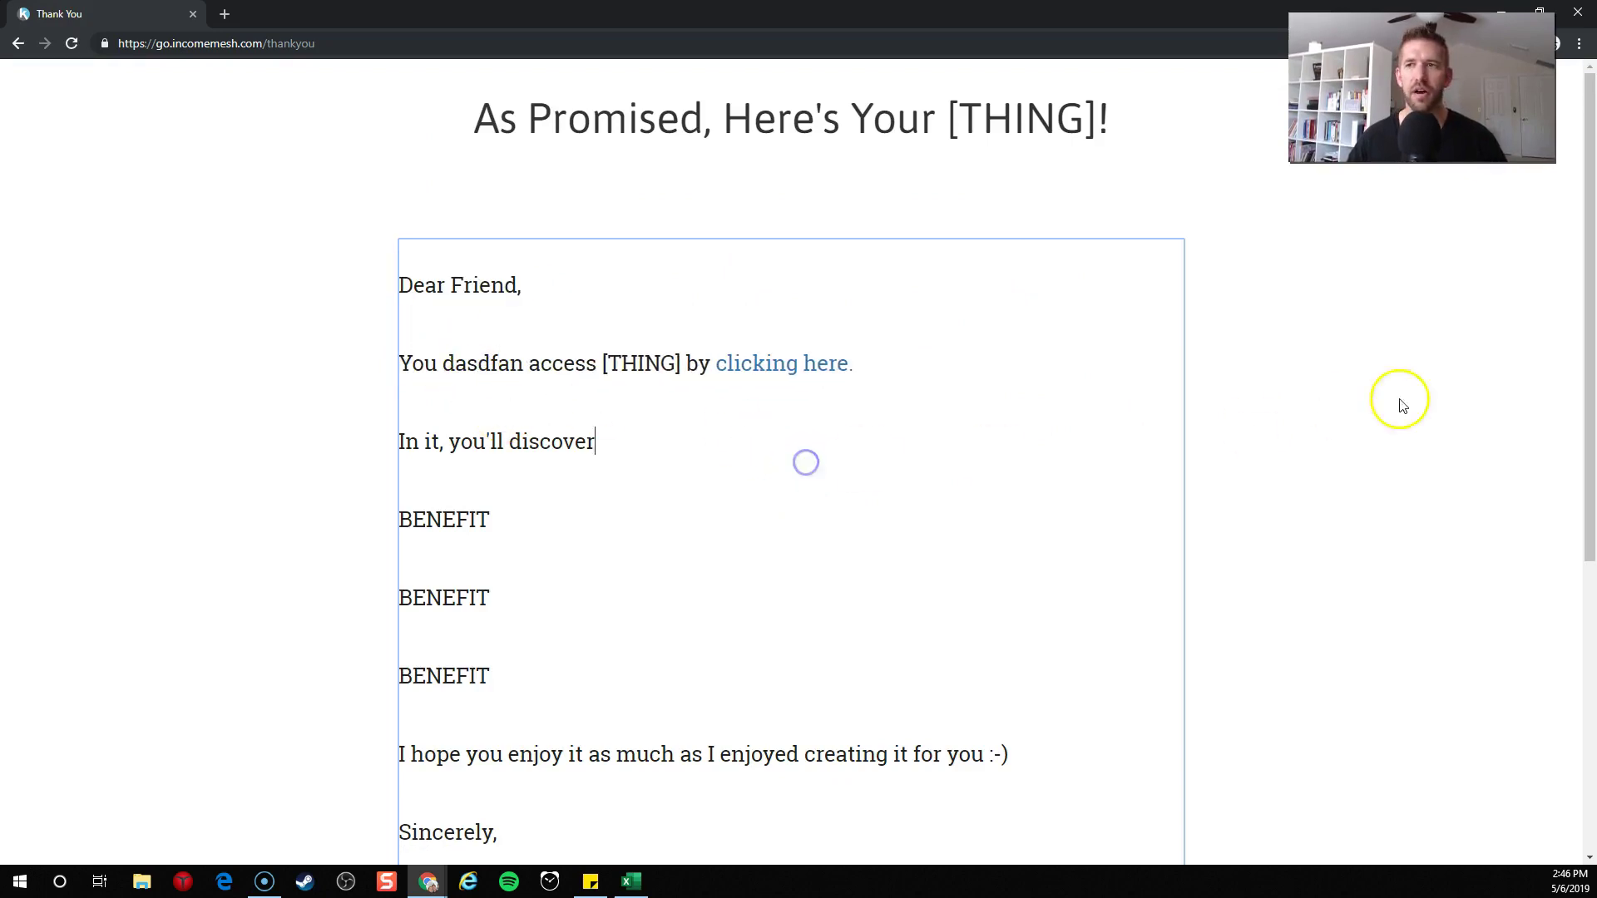
Test the thank-you page's Download Now link by downloading the PDF, and minimize the incognito window.
scroll(1340, 467, "down", 6)
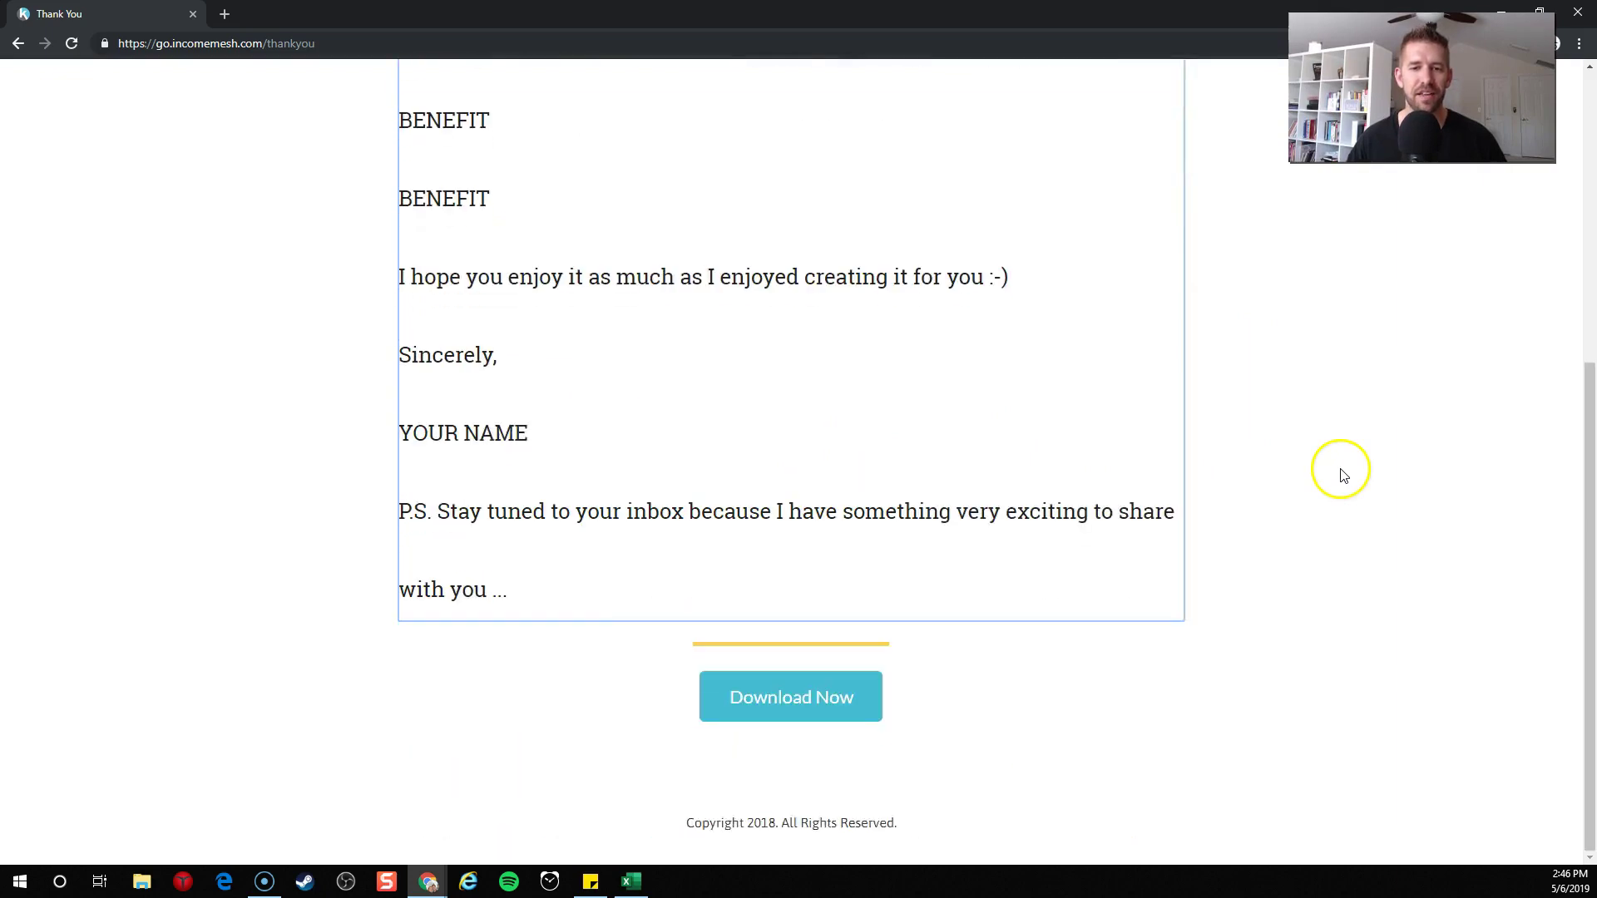
left_click(782, 698)
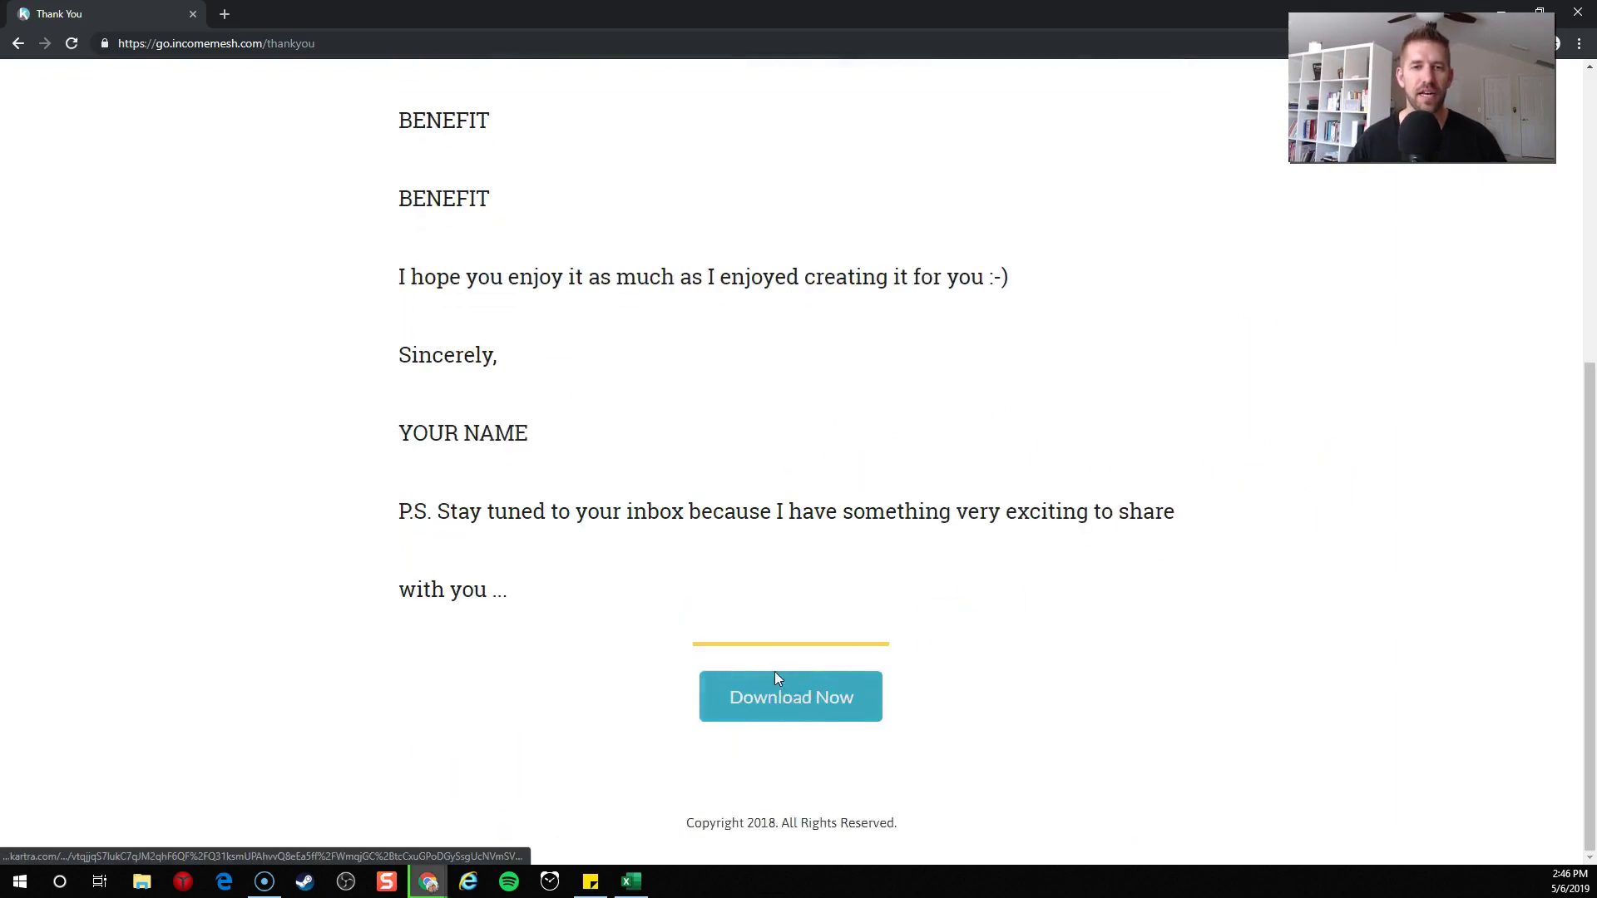
left_click(969, 733)
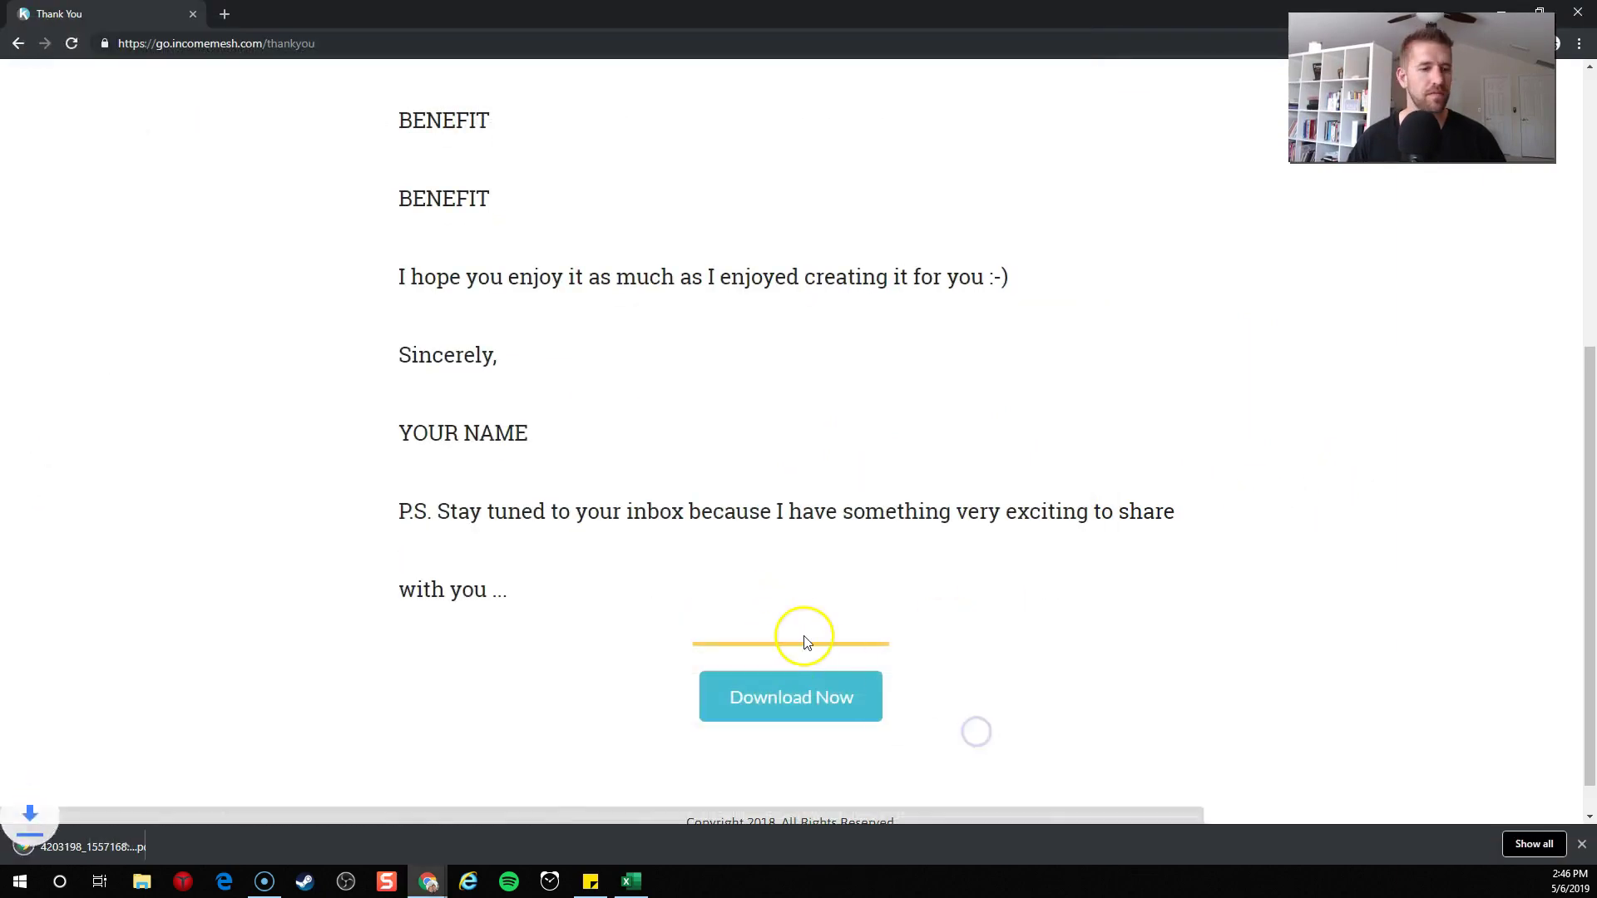
left_click(1501, 12)
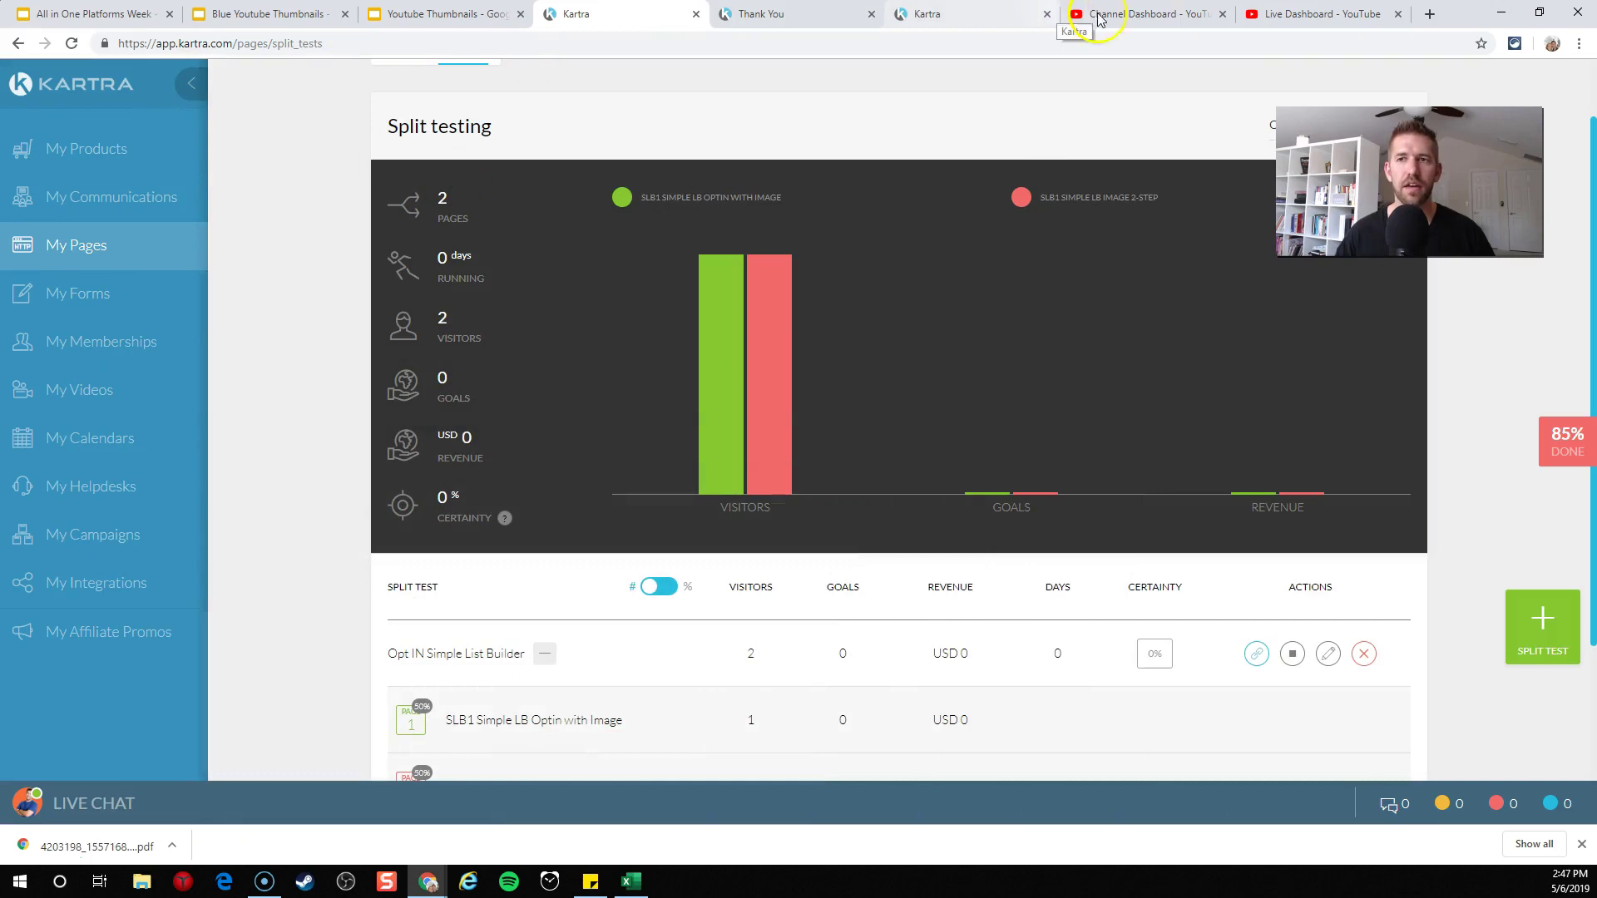
Go to the My Campaigns area of the Kartra account.
left_click(1501, 11)
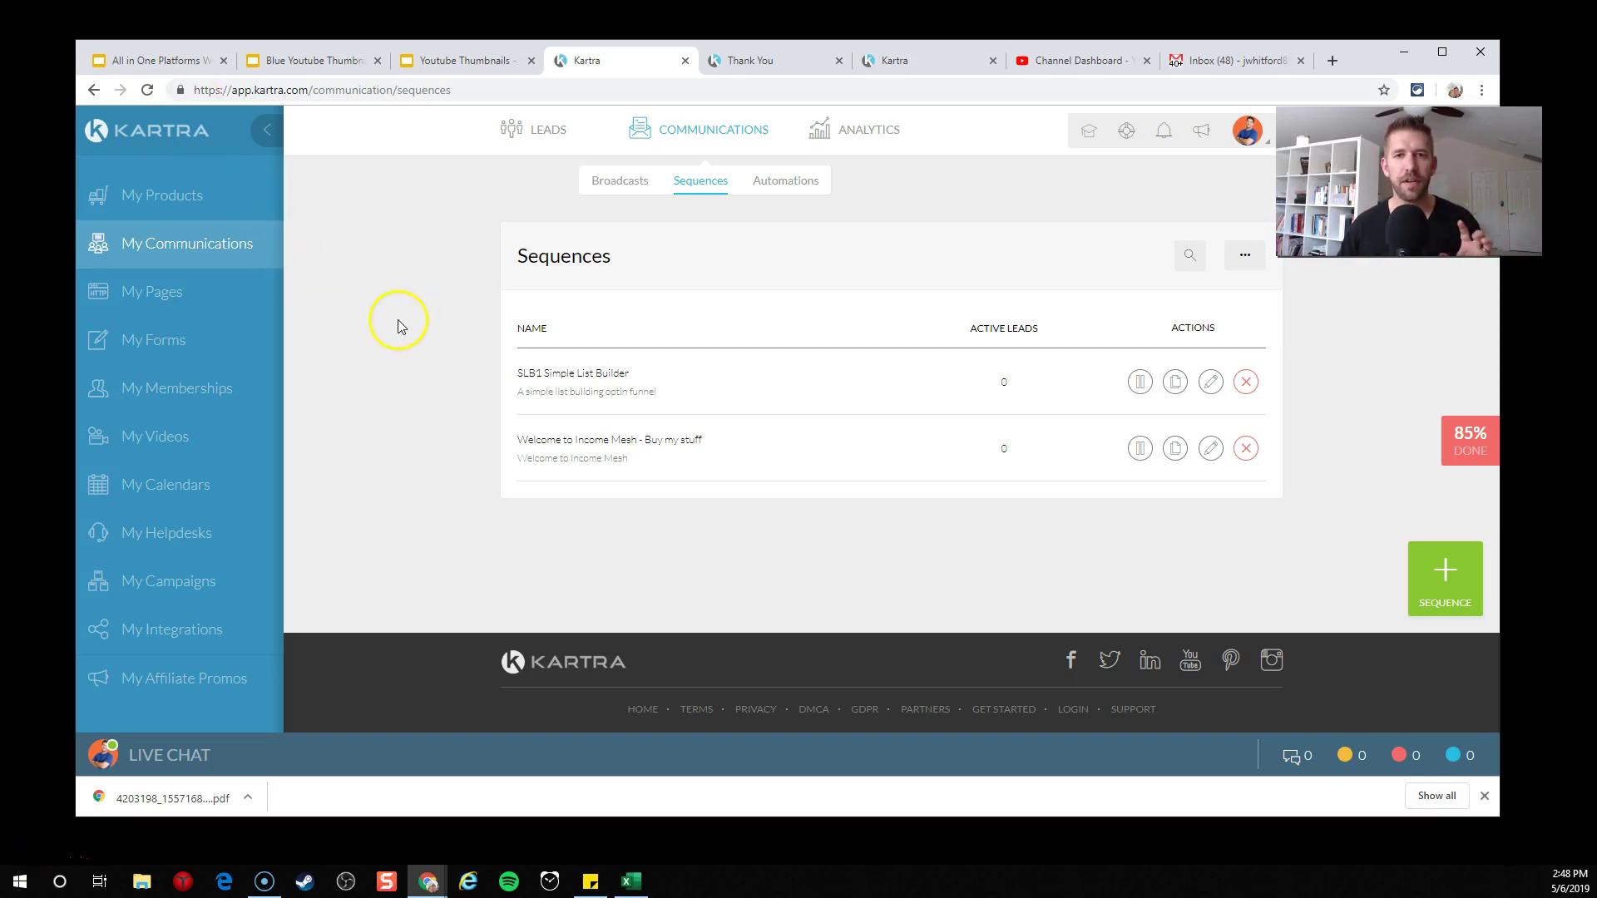
left_click(186, 583)
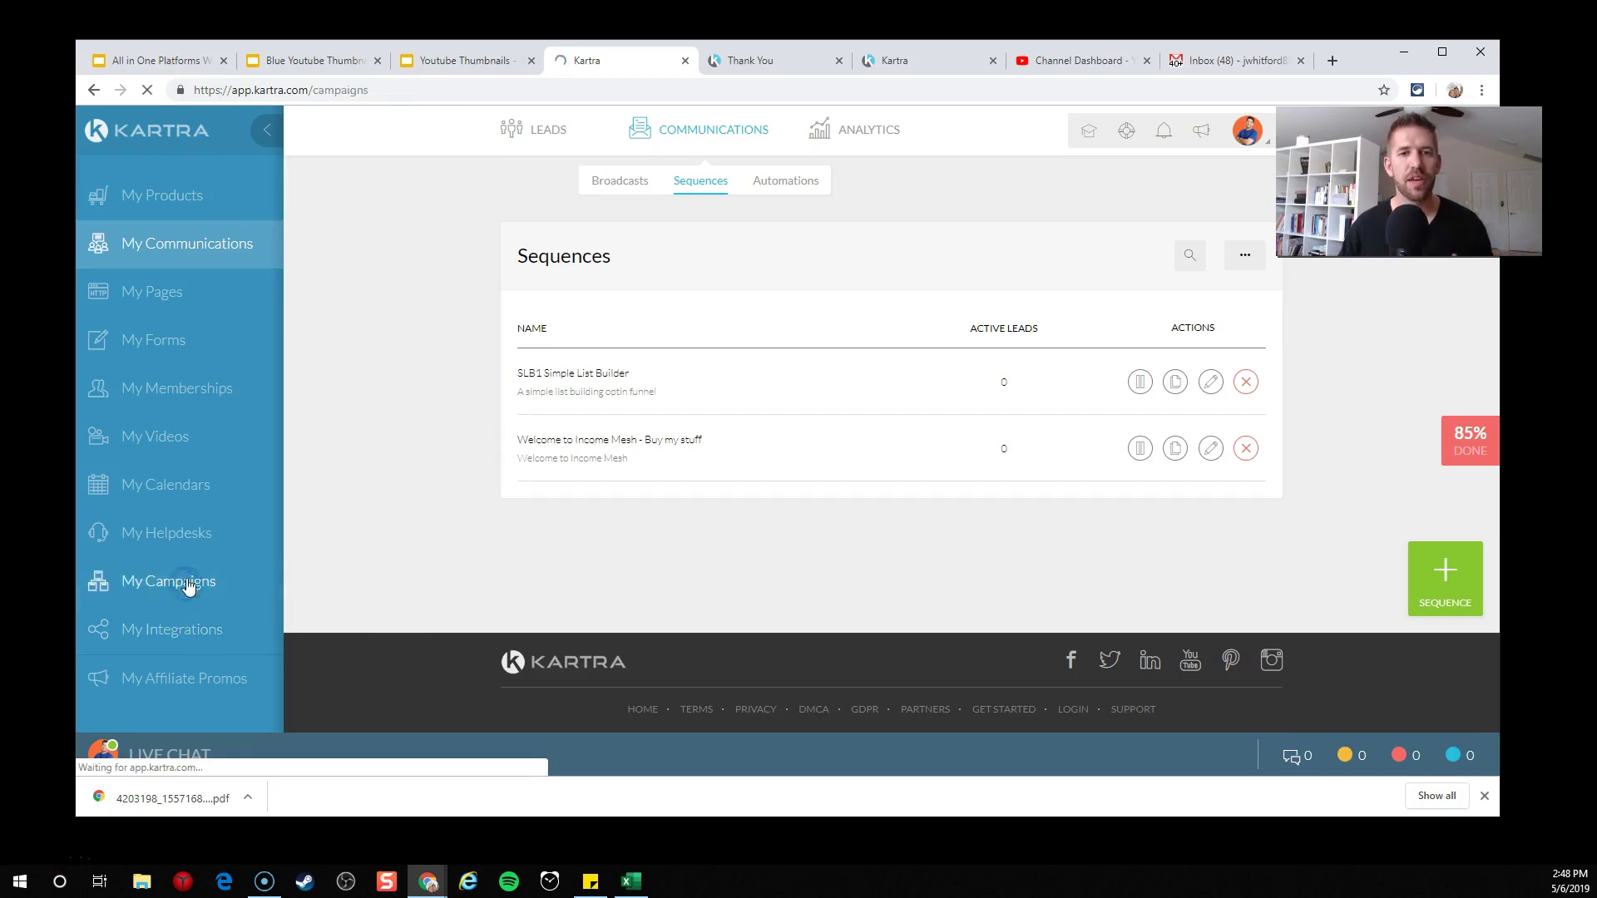